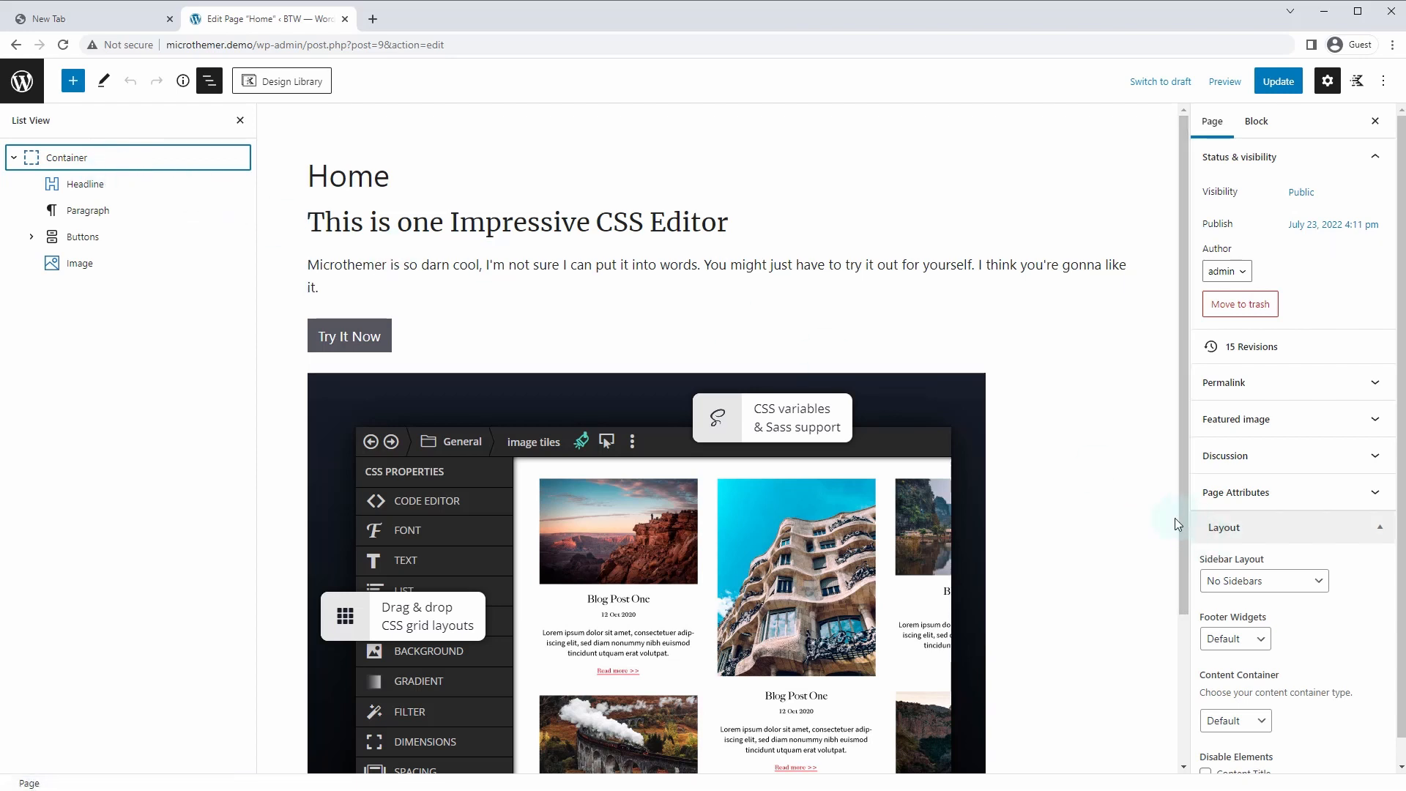
Give the Home page's outer Container block the HTML anchor 'home-hero' and update the page
{"action": "left_click", "coordinate": [117, 158]}
{"action": "scroll", "coordinate": [1309, 653], "scroll_direction": "down", "scroll_amount": 1}
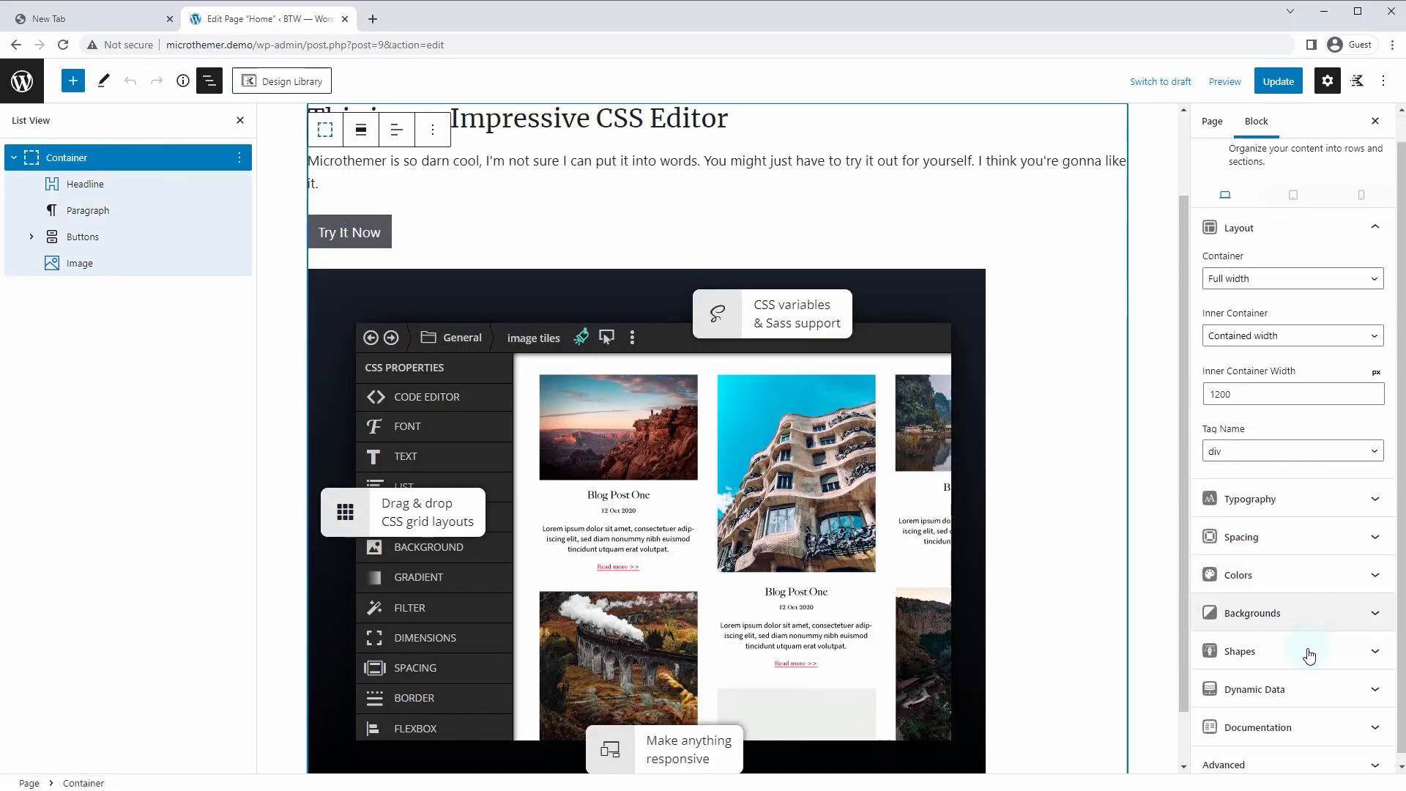
{"action": "left_click", "coordinate": [1265, 765]}
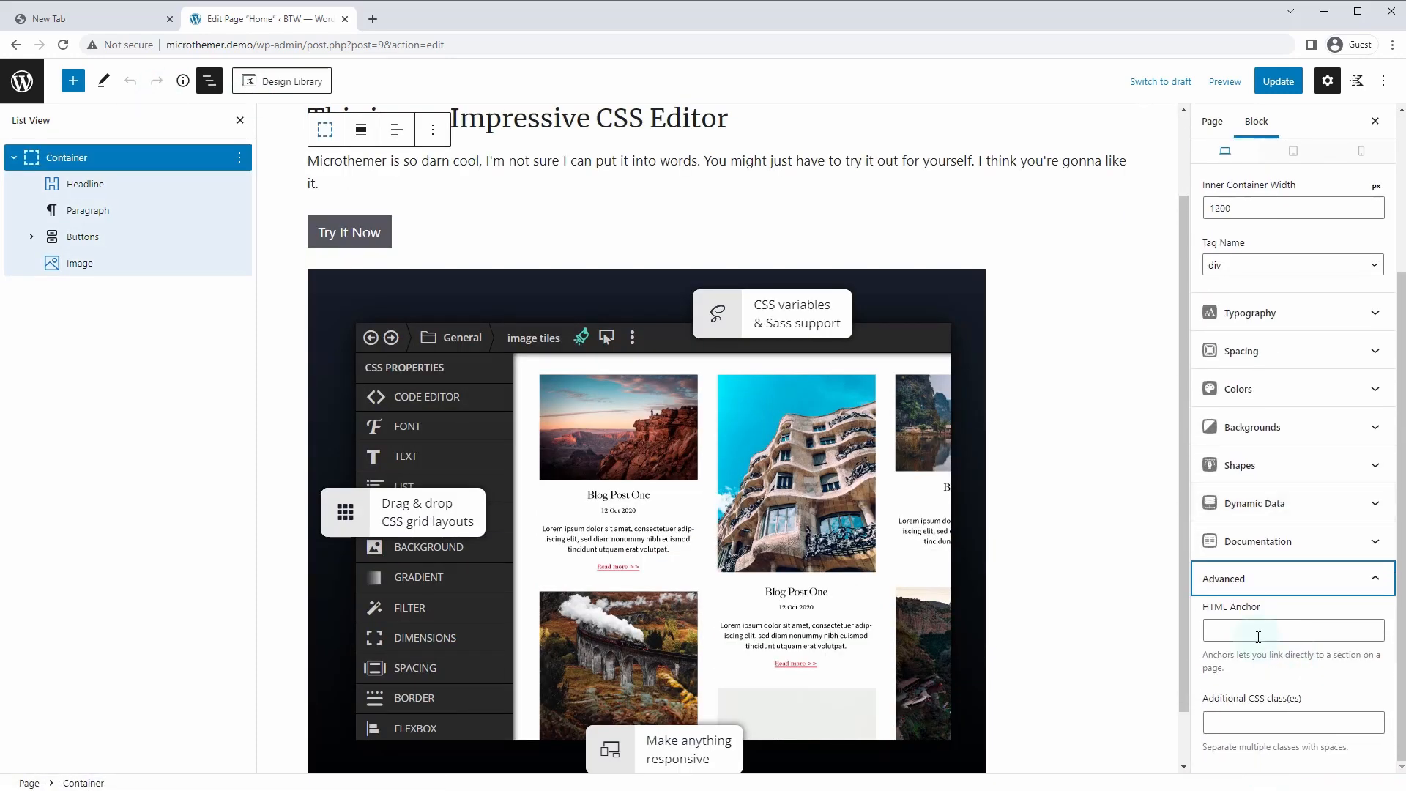
{"action": "left_click", "coordinate": [1258, 636]}
{"action": "type", "text": "home-hero"}
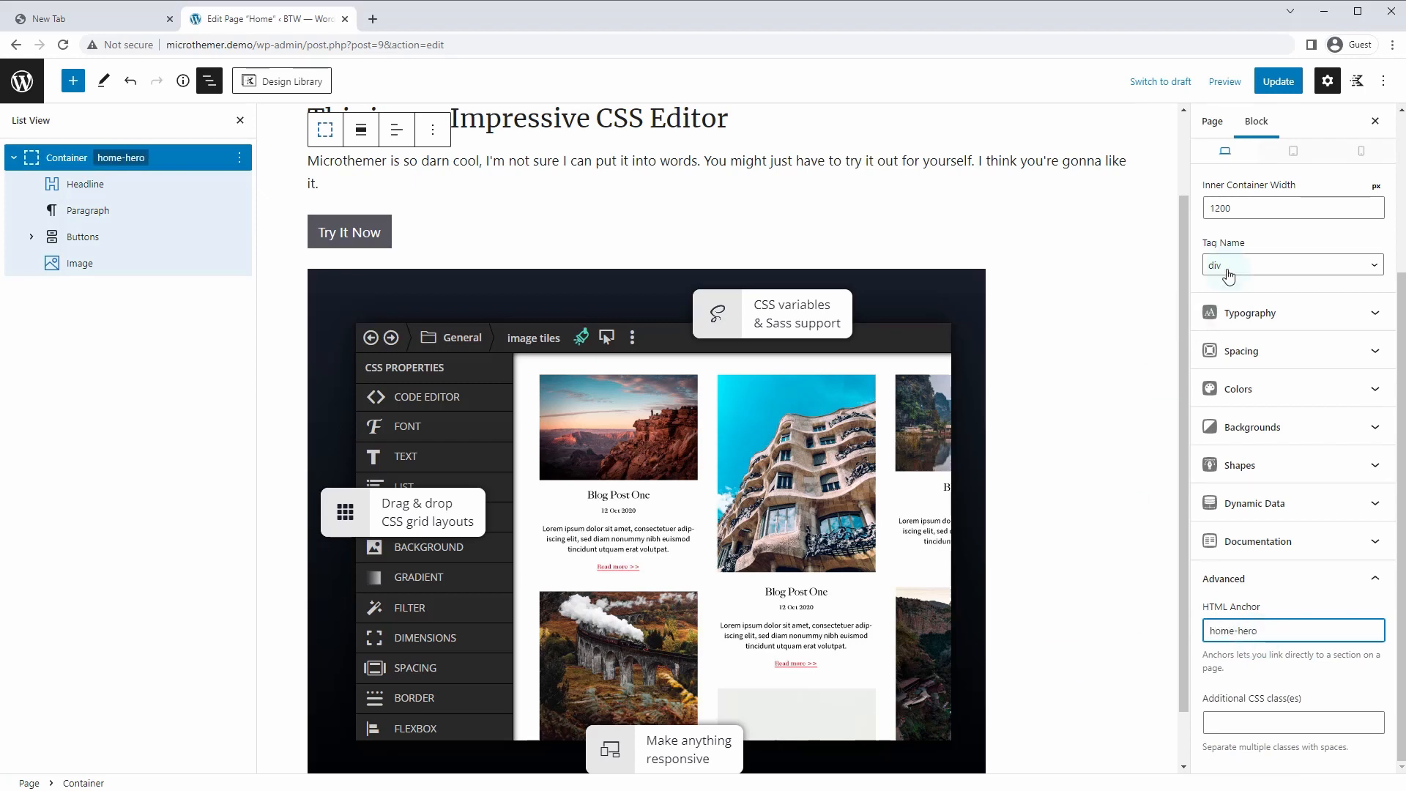
{"action": "left_click", "coordinate": [1277, 82]}
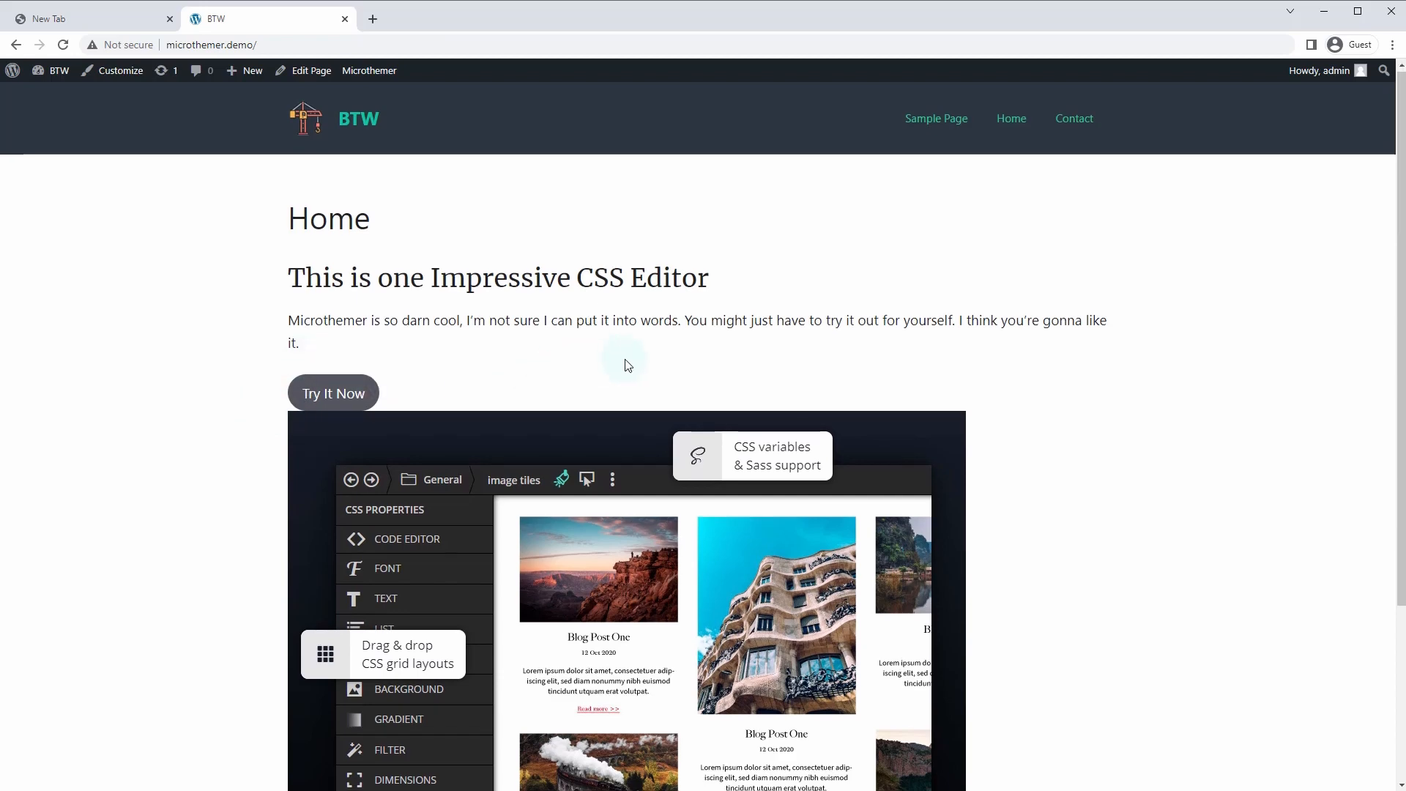
Scroll through the live Home page, then launch Microthemer from the admin bar
{"action": "scroll", "coordinate": [627, 363], "scroll_direction": "down", "scroll_amount": 3}
{"action": "scroll", "coordinate": [767, 416], "scroll_direction": "up", "scroll_amount": 3}
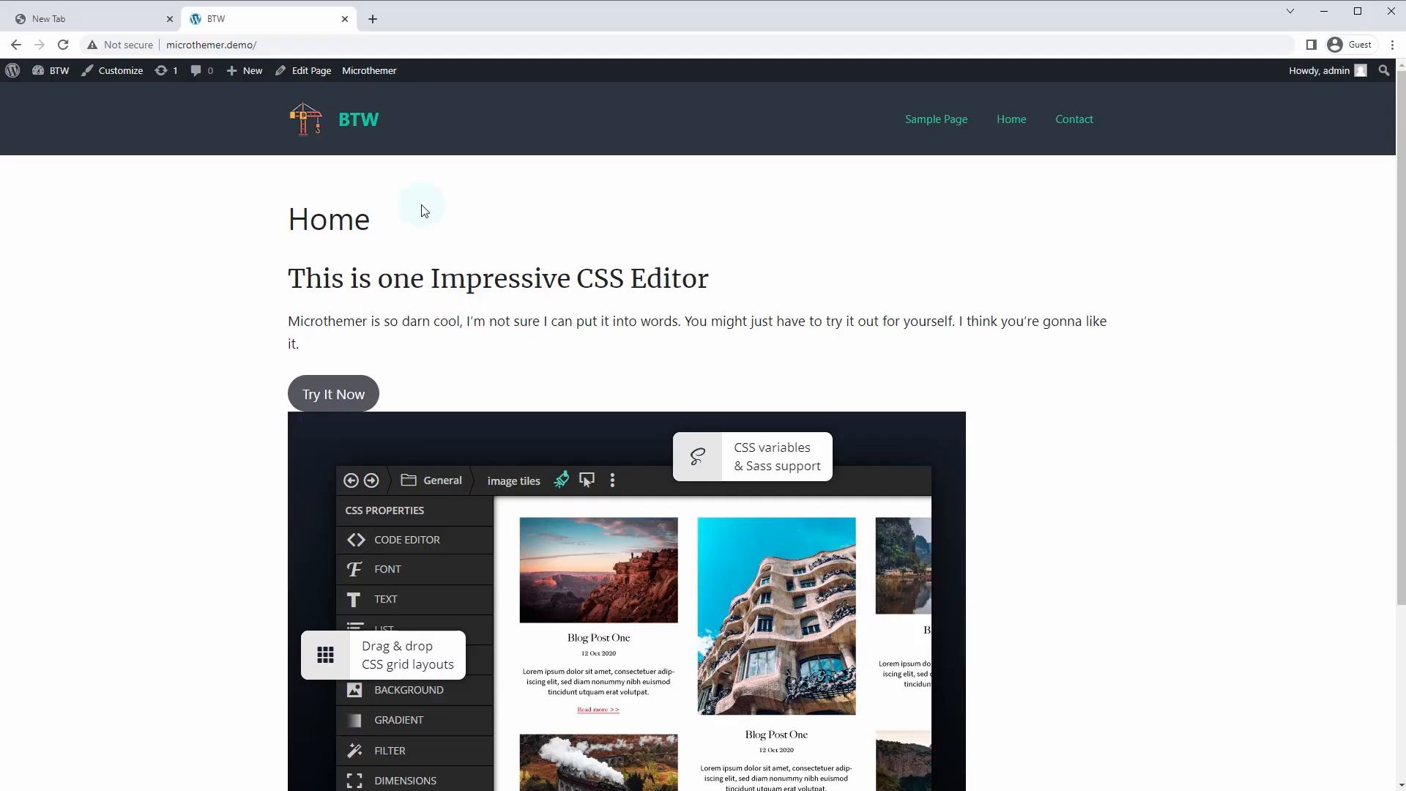
{"action": "left_click", "coordinate": [358, 79]}
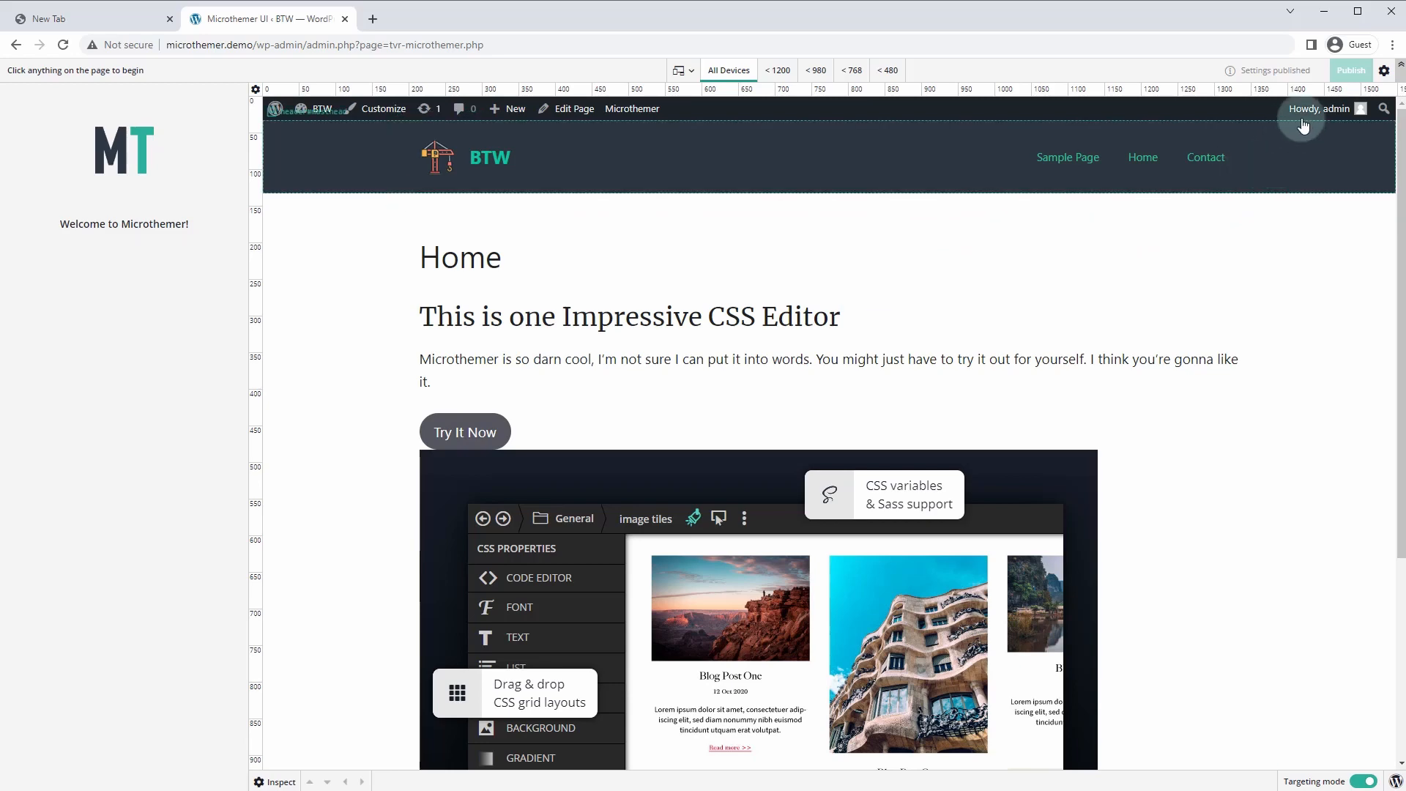
Review Microthemer's General preferences, with 'Always add !important' left at No, and save them
{"action": "left_click", "coordinate": [1383, 73]}
{"action": "left_click", "coordinate": [1314, 168]}
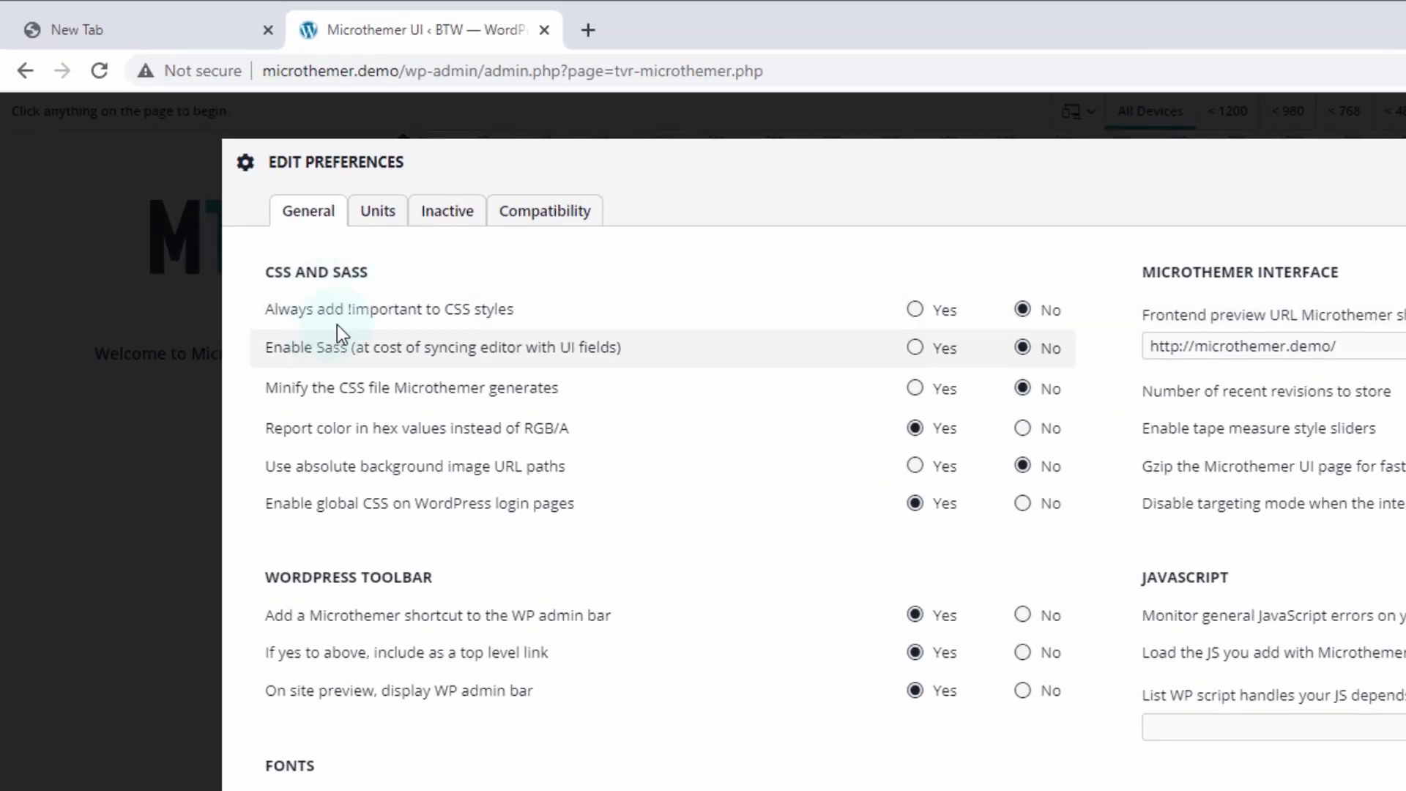
{"action": "mouse_move", "coordinate": [330, 311]}
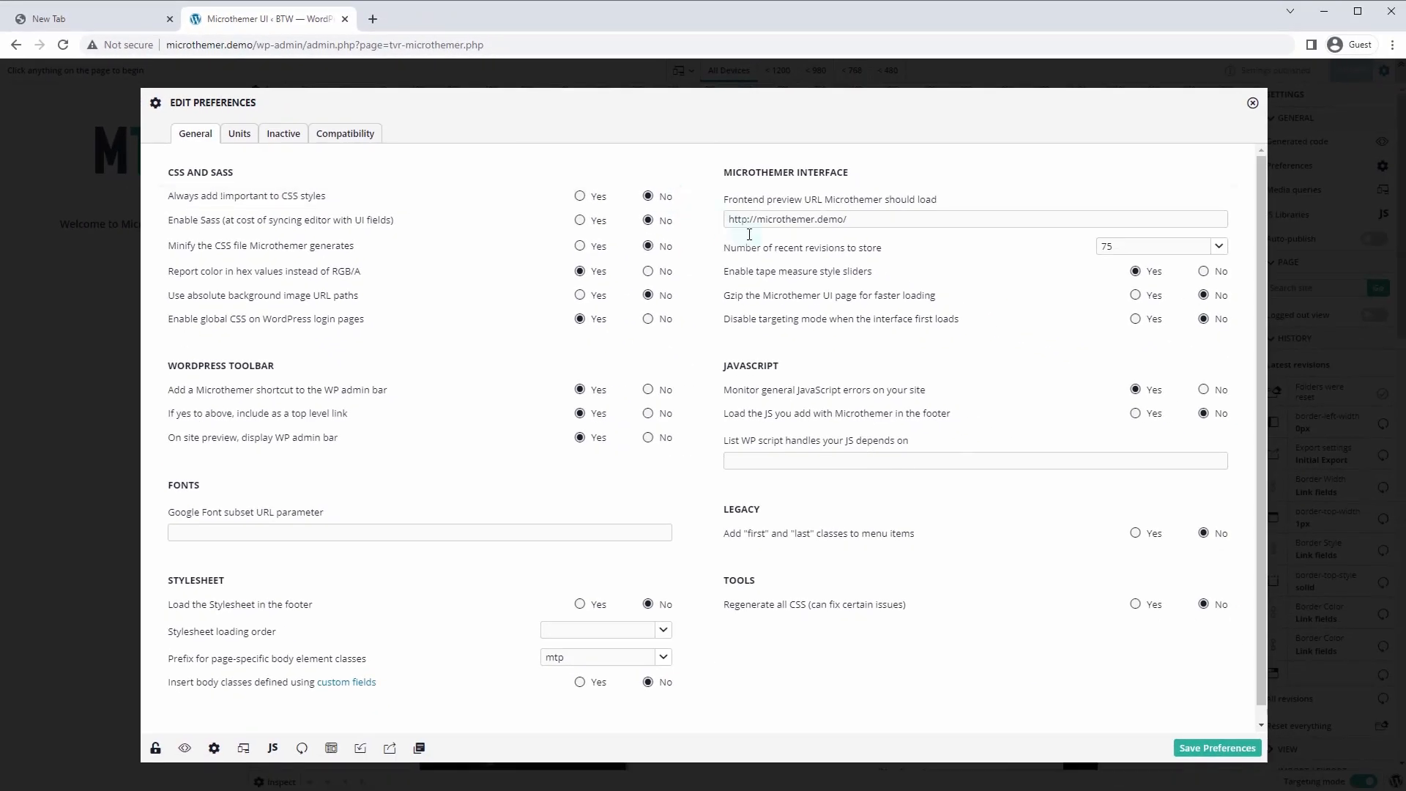
{"action": "left_click", "coordinate": [1239, 748]}
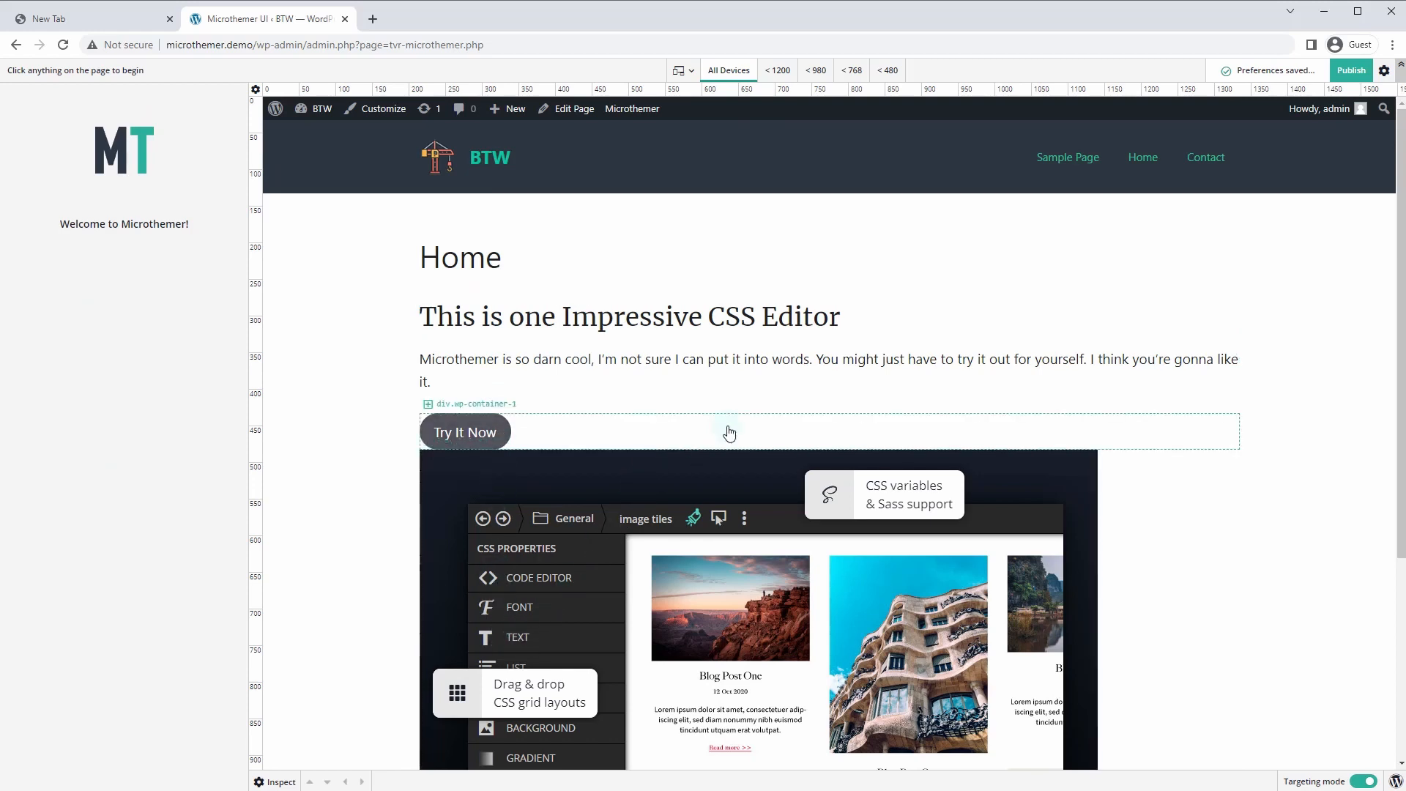
Target the page body, then step through the admin bar, toolbar, svg and defs elements
{"action": "scroll", "coordinate": [802, 381], "scroll_direction": "down", "scroll_amount": 1}
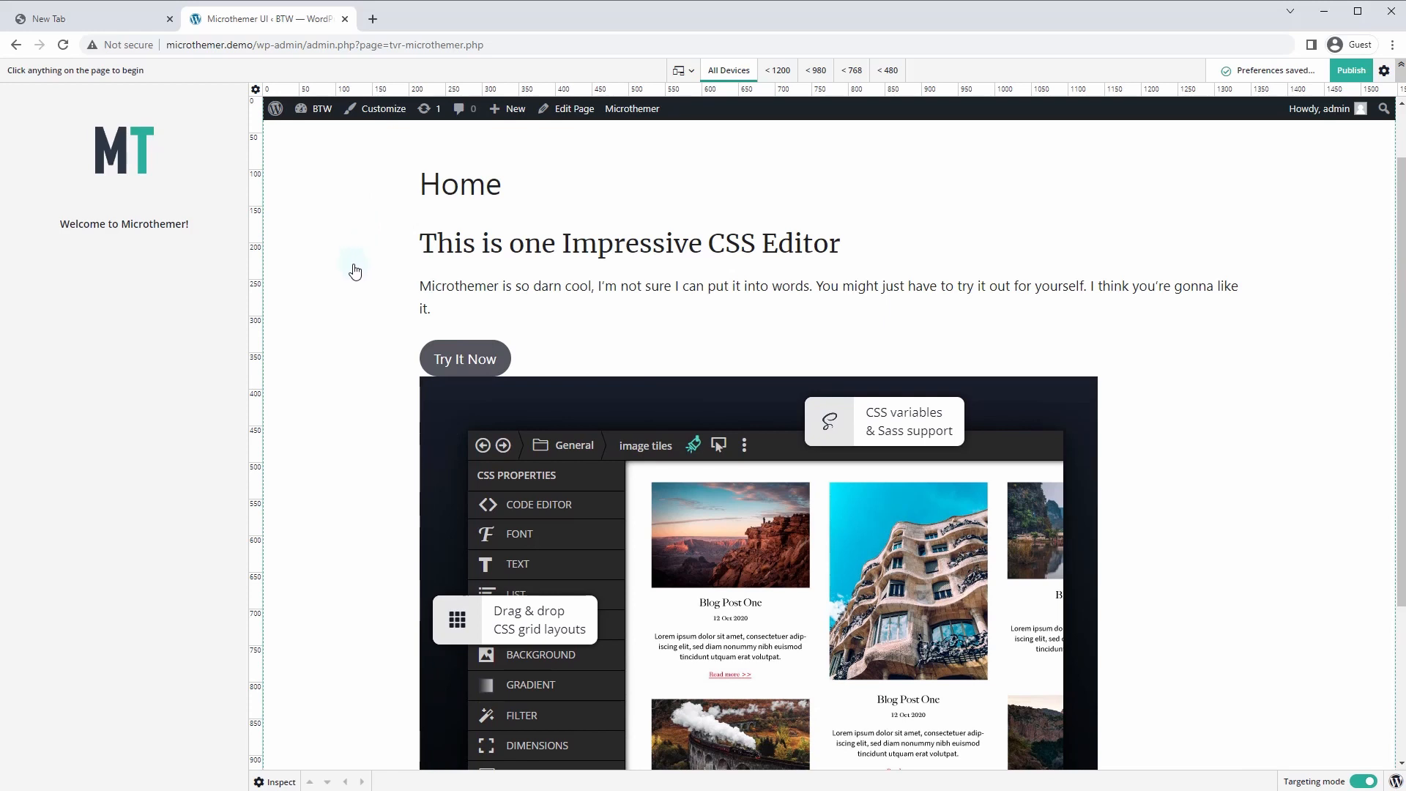
{"action": "scroll", "coordinate": [319, 220], "scroll_direction": "up", "scroll_amount": 1}
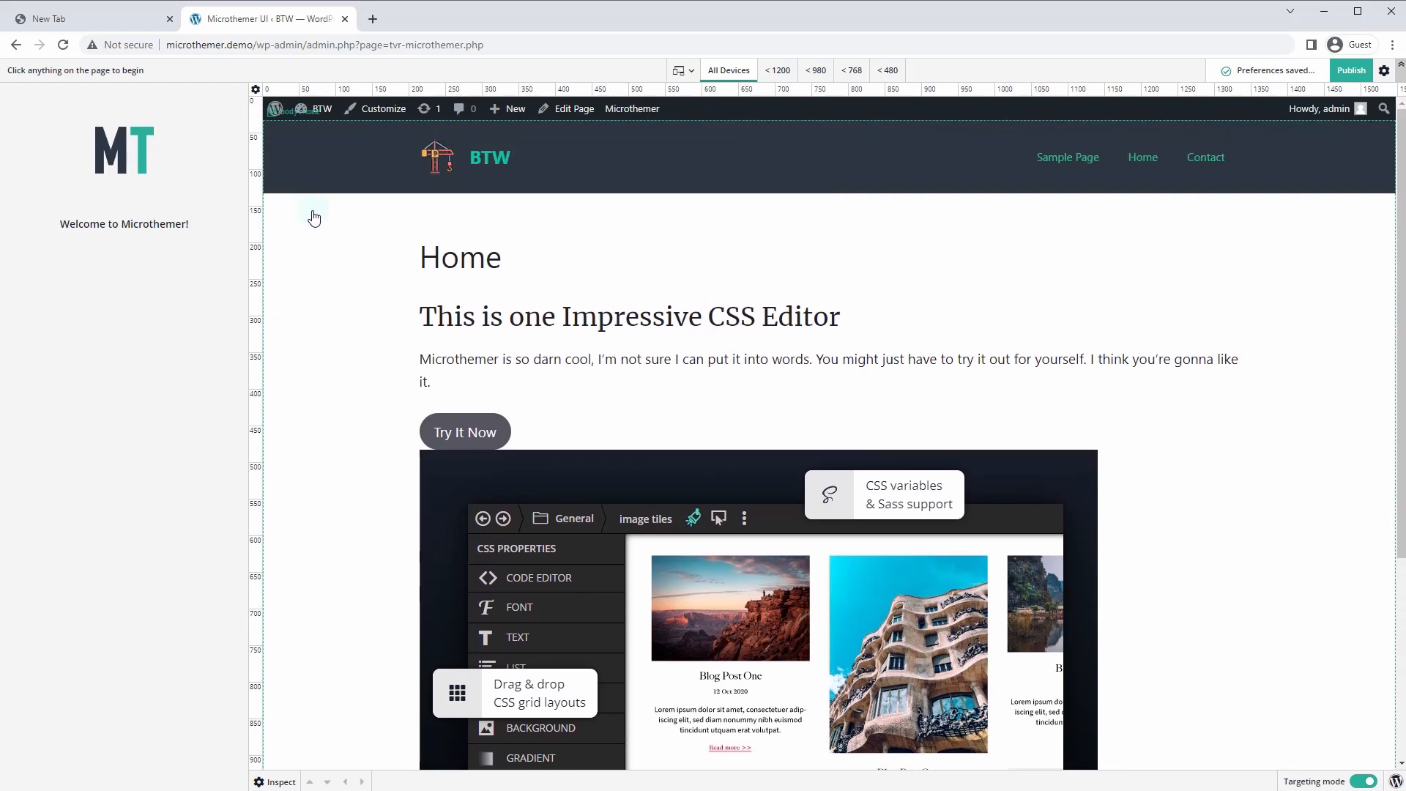
{"action": "left_click", "coordinate": [314, 217]}
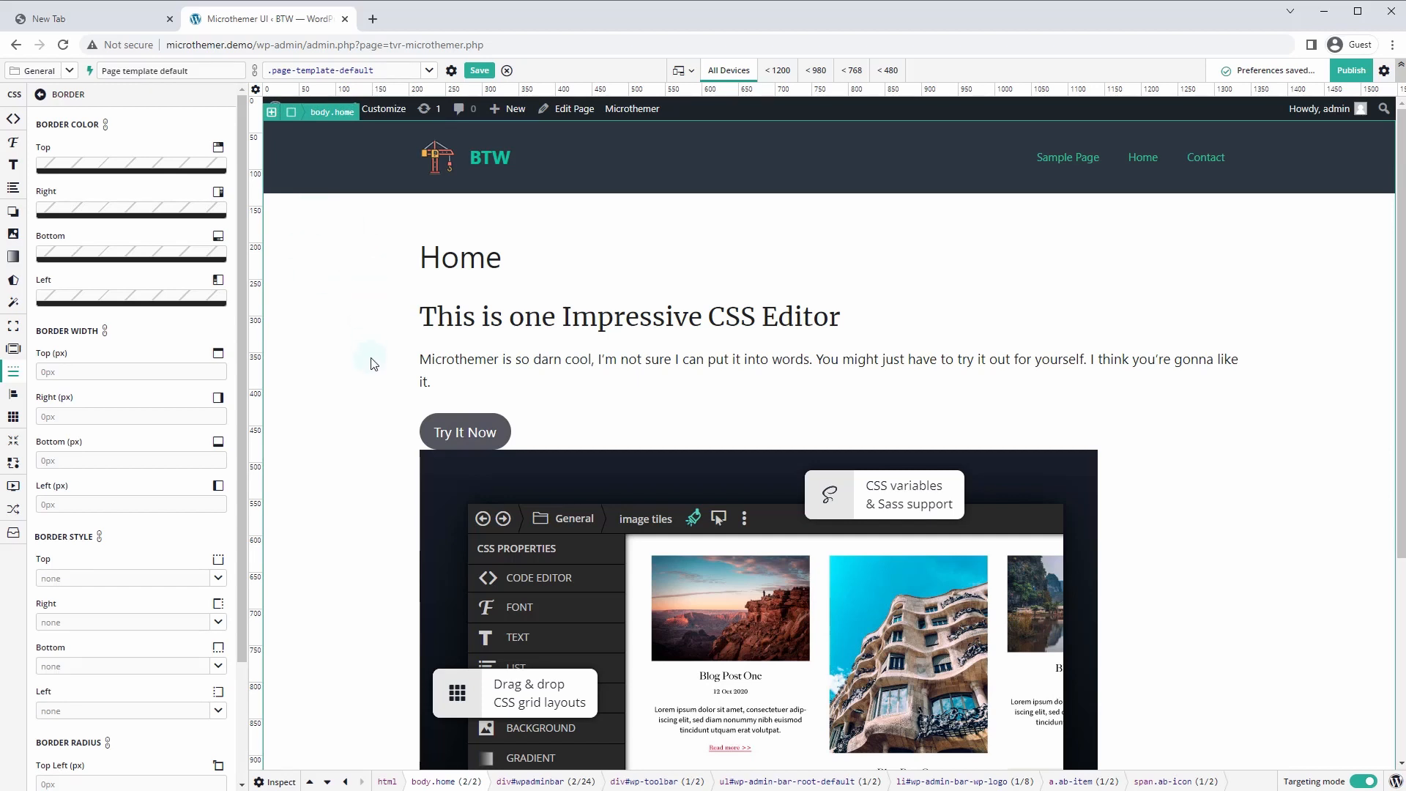
{"action": "left_click", "coordinate": [327, 782]}
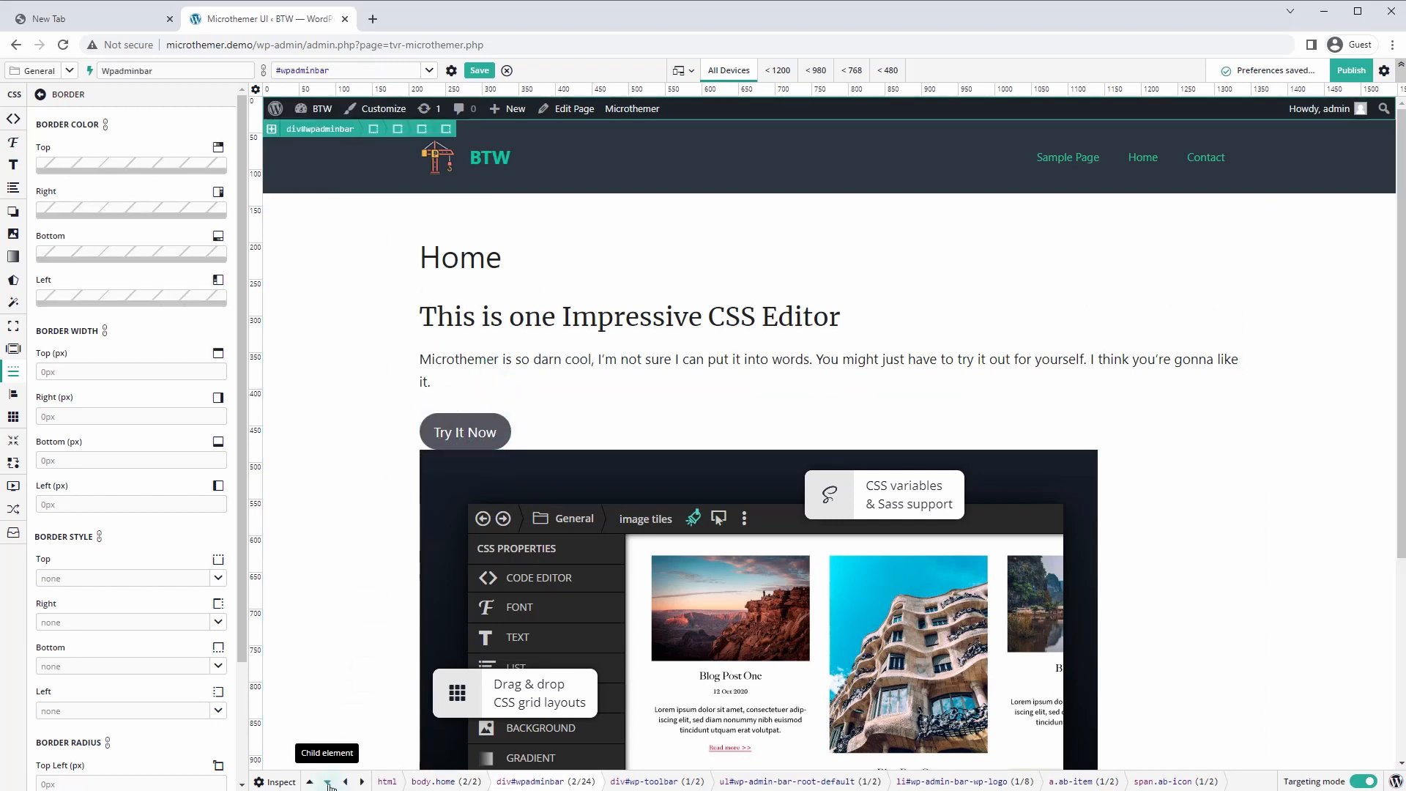
{"action": "left_click", "coordinate": [327, 782]}
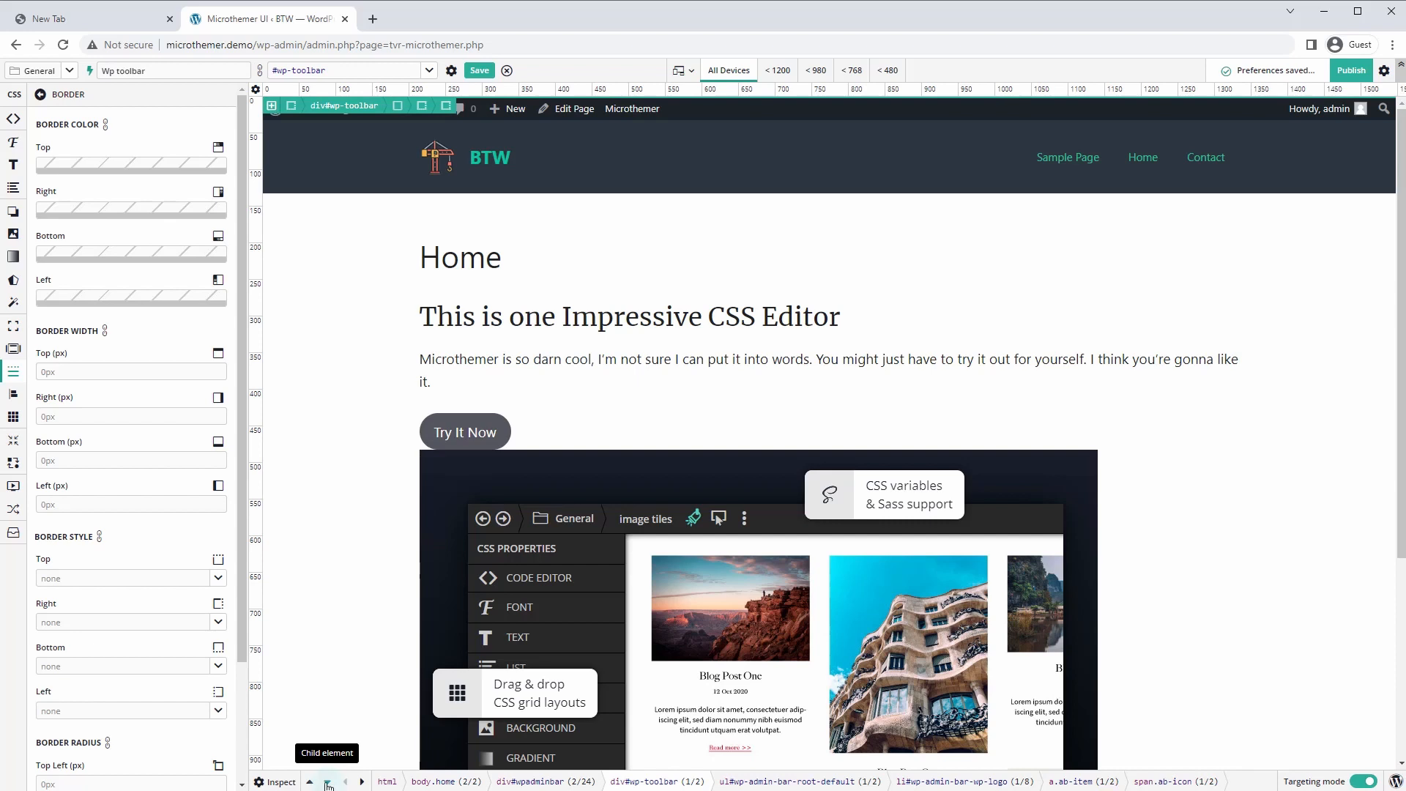
{"action": "left_click", "coordinate": [309, 782]}
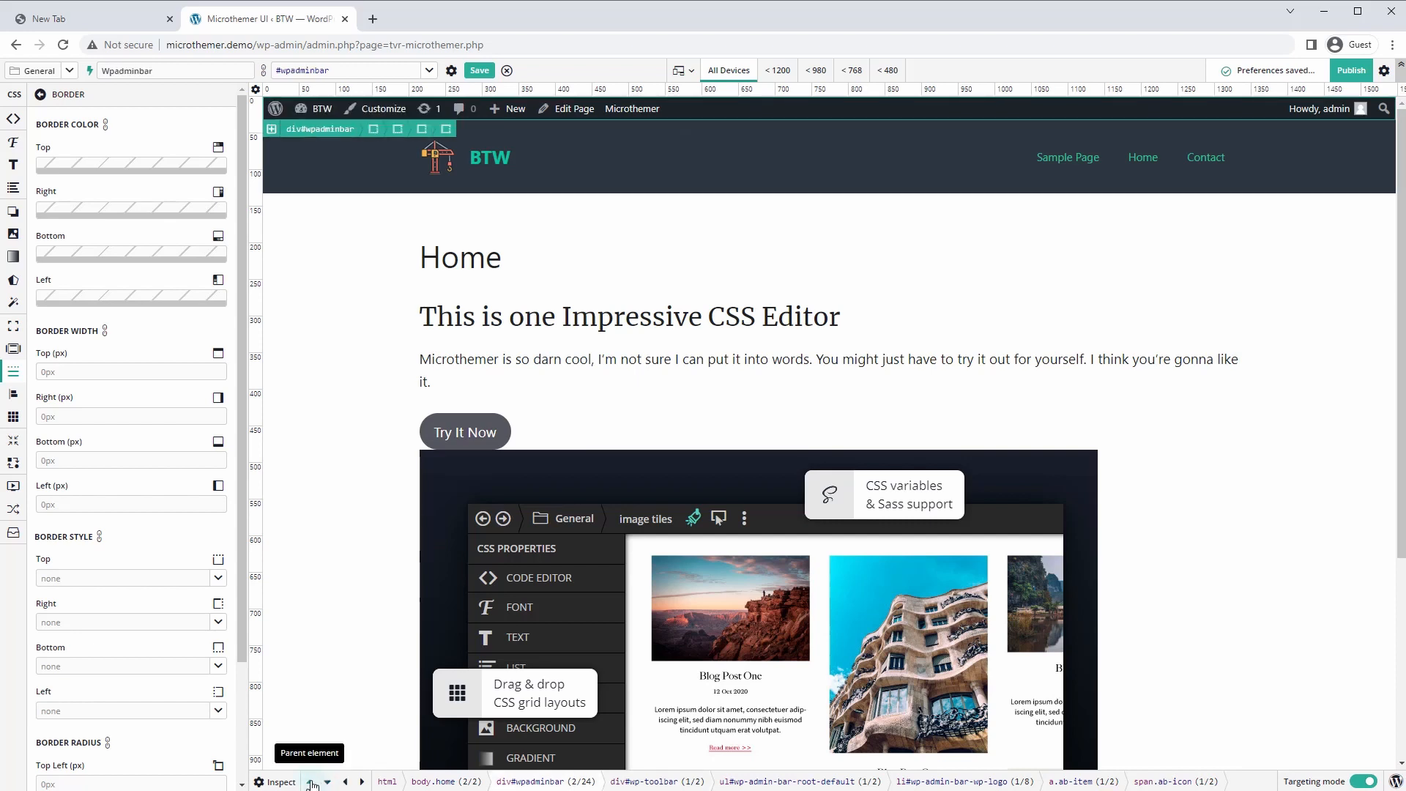
{"action": "left_click", "coordinate": [363, 782]}
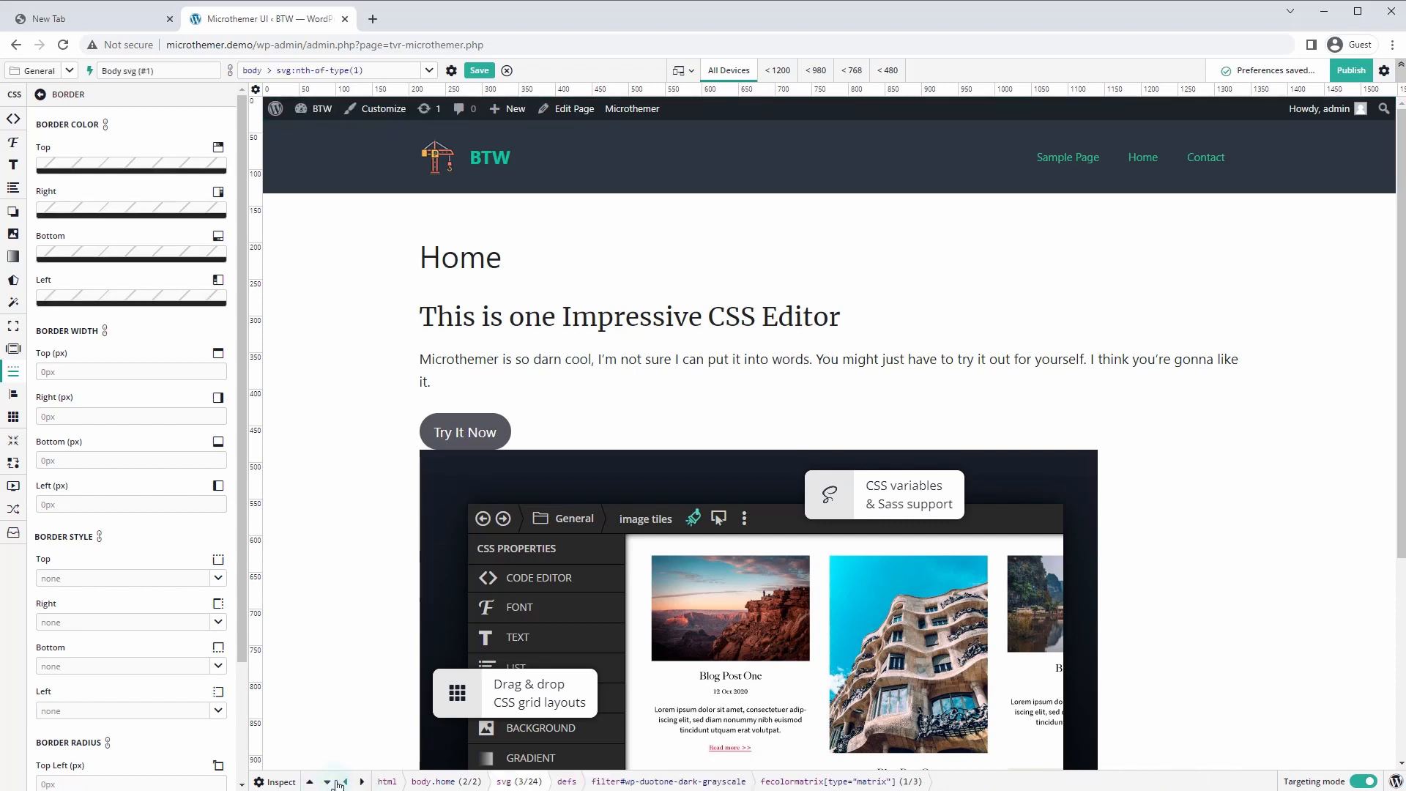
{"action": "left_click", "coordinate": [328, 782]}
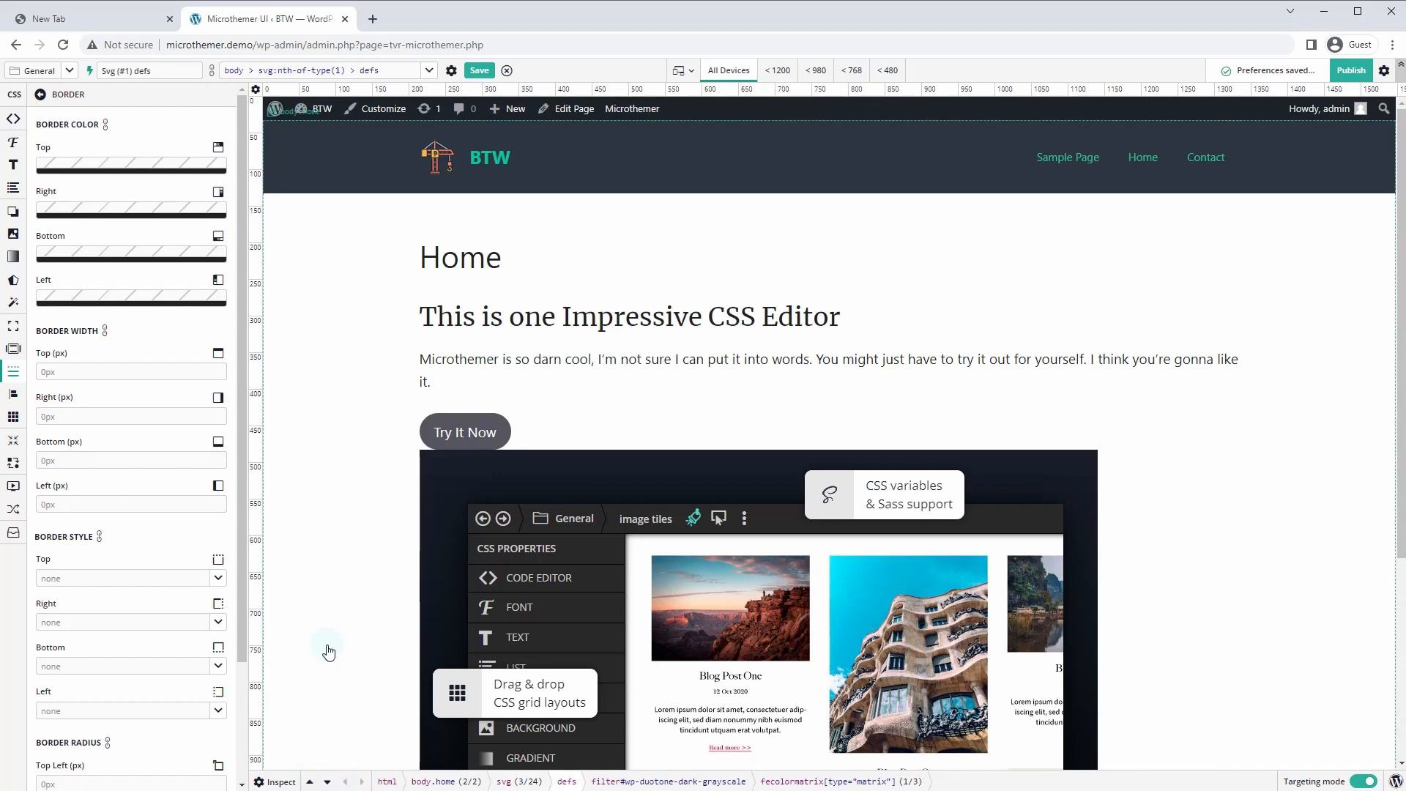
In the source code view, target the headline and #home-hero container, then reselect the body
{"action": "left_click", "coordinate": [275, 782]}
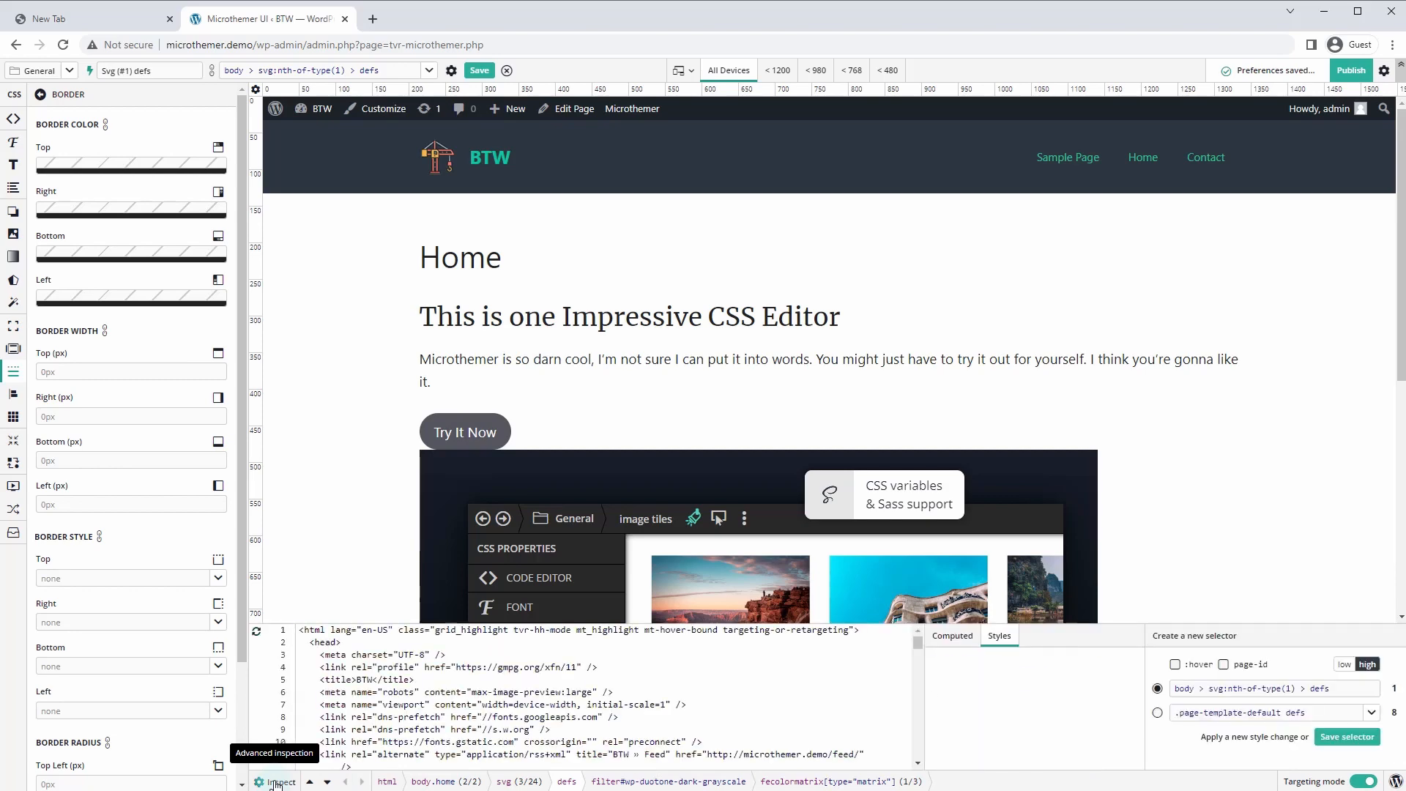
{"action": "scroll", "coordinate": [421, 692], "scroll_direction": "down", "scroll_amount": 3}
{"action": "scroll", "coordinate": [421, 696], "scroll_direction": "down", "scroll_amount": 7}
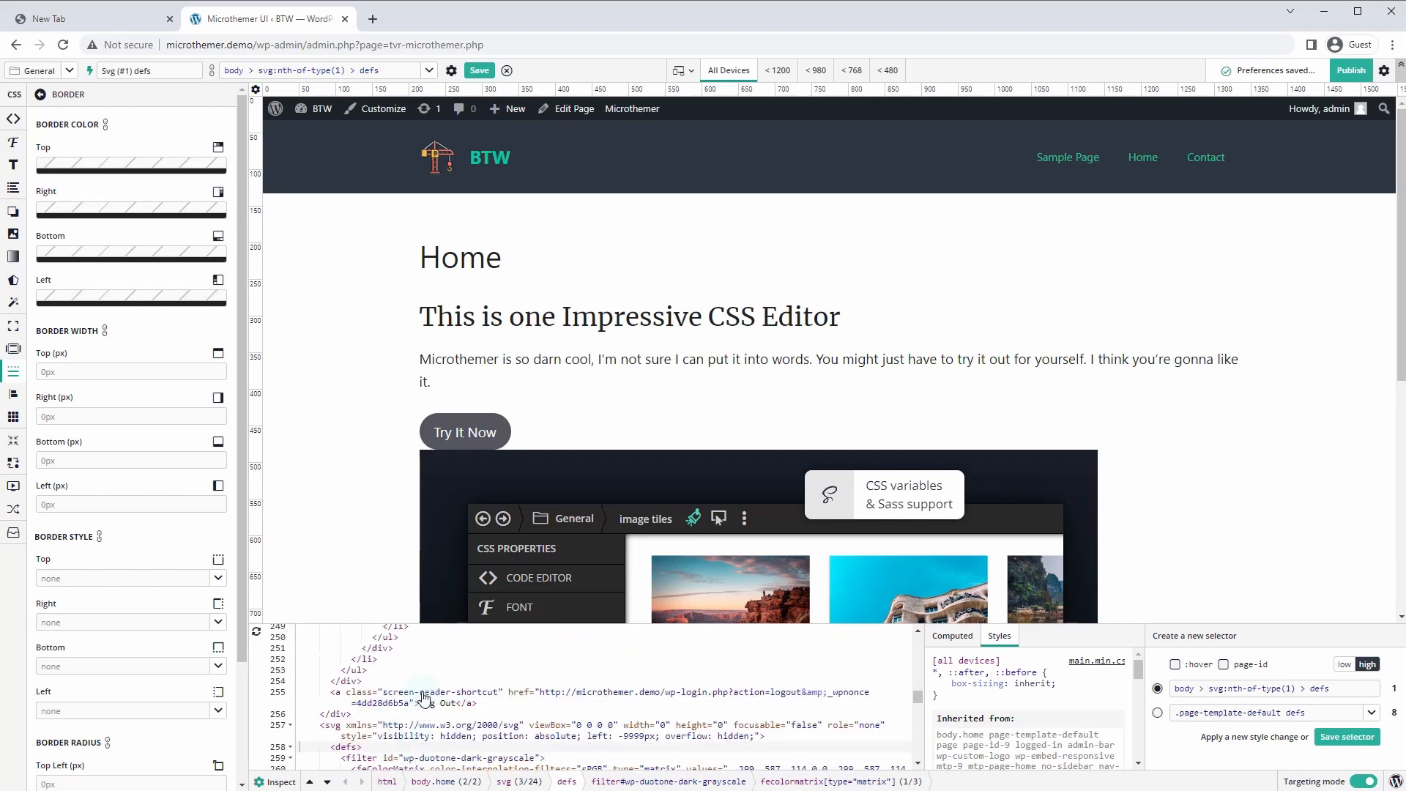
{"action": "scroll", "coordinate": [437, 687], "scroll_direction": "down", "scroll_amount": 5}
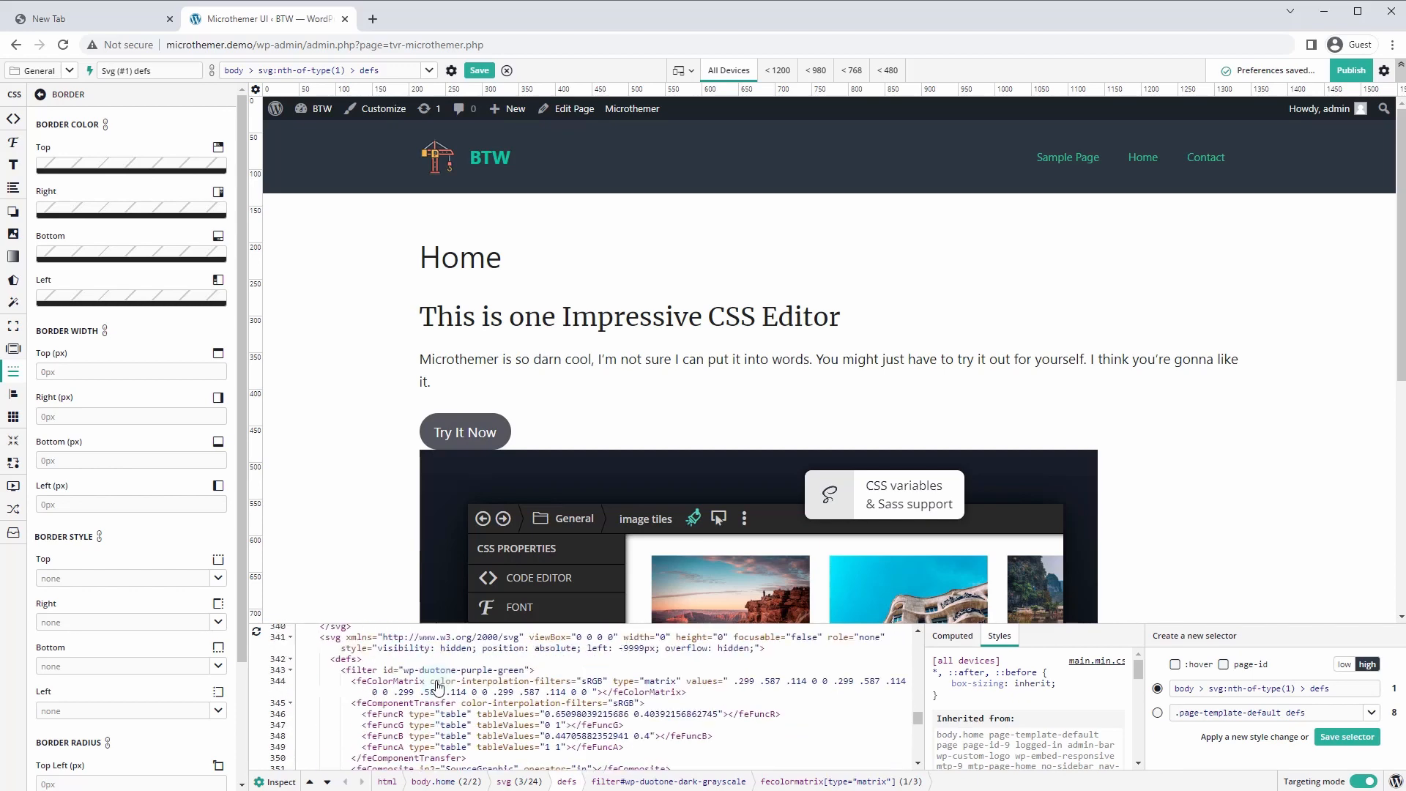
{"action": "right_click", "coordinate": [443, 323]}
{"action": "left_click", "coordinate": [444, 322]}
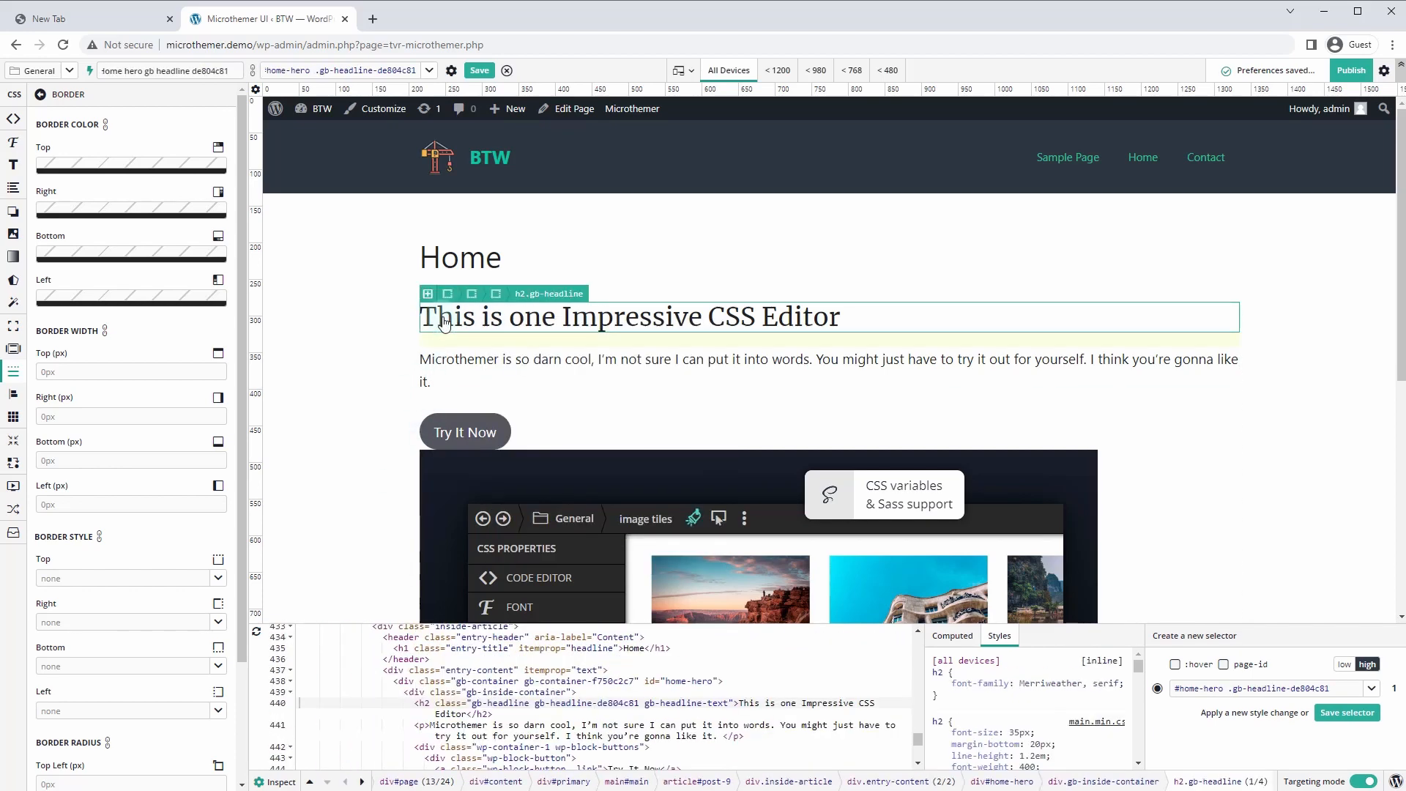
{"action": "left_click", "coordinate": [433, 692]}
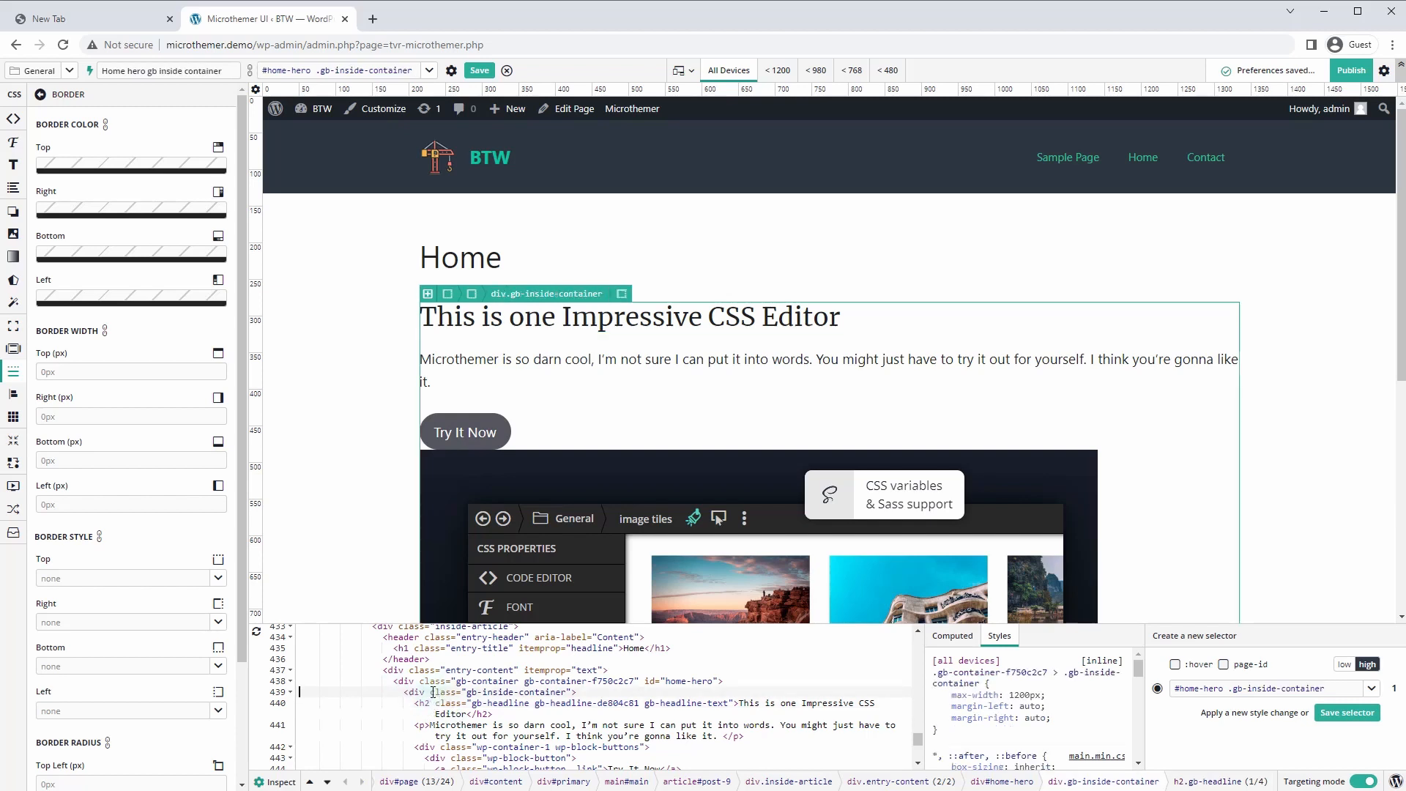
{"action": "left_click", "coordinate": [437, 681]}
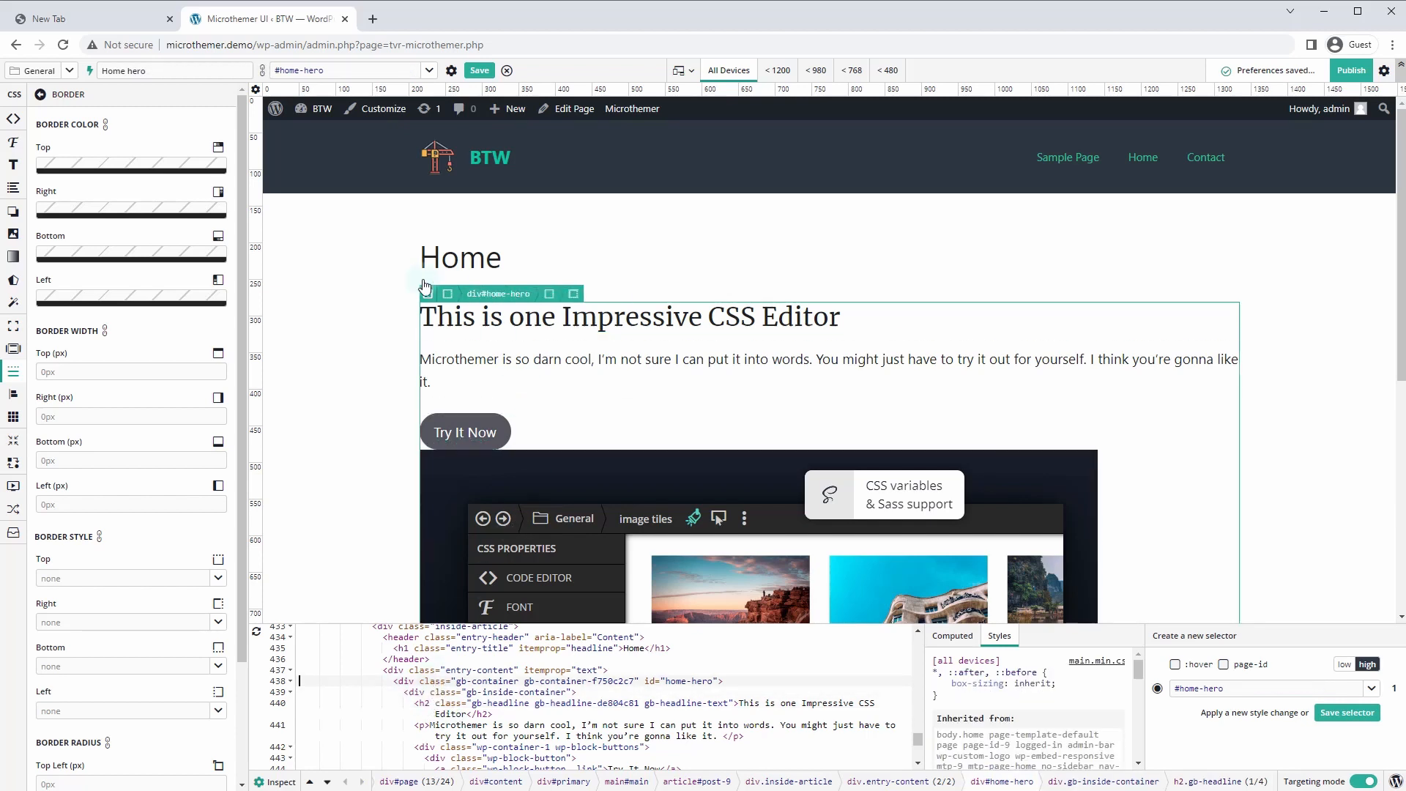
{"action": "left_click", "coordinate": [279, 781]}
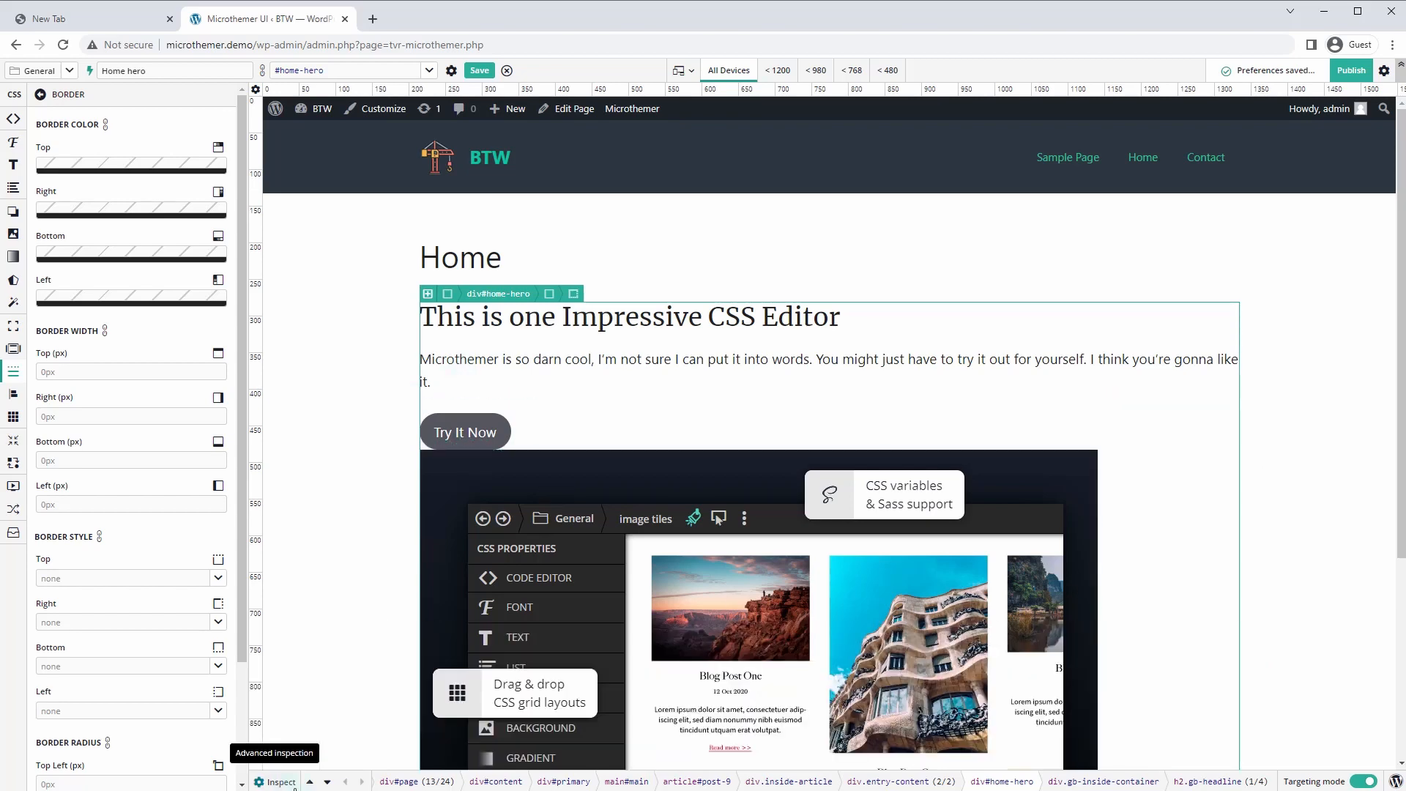
{"action": "left_click", "coordinate": [285, 218]}
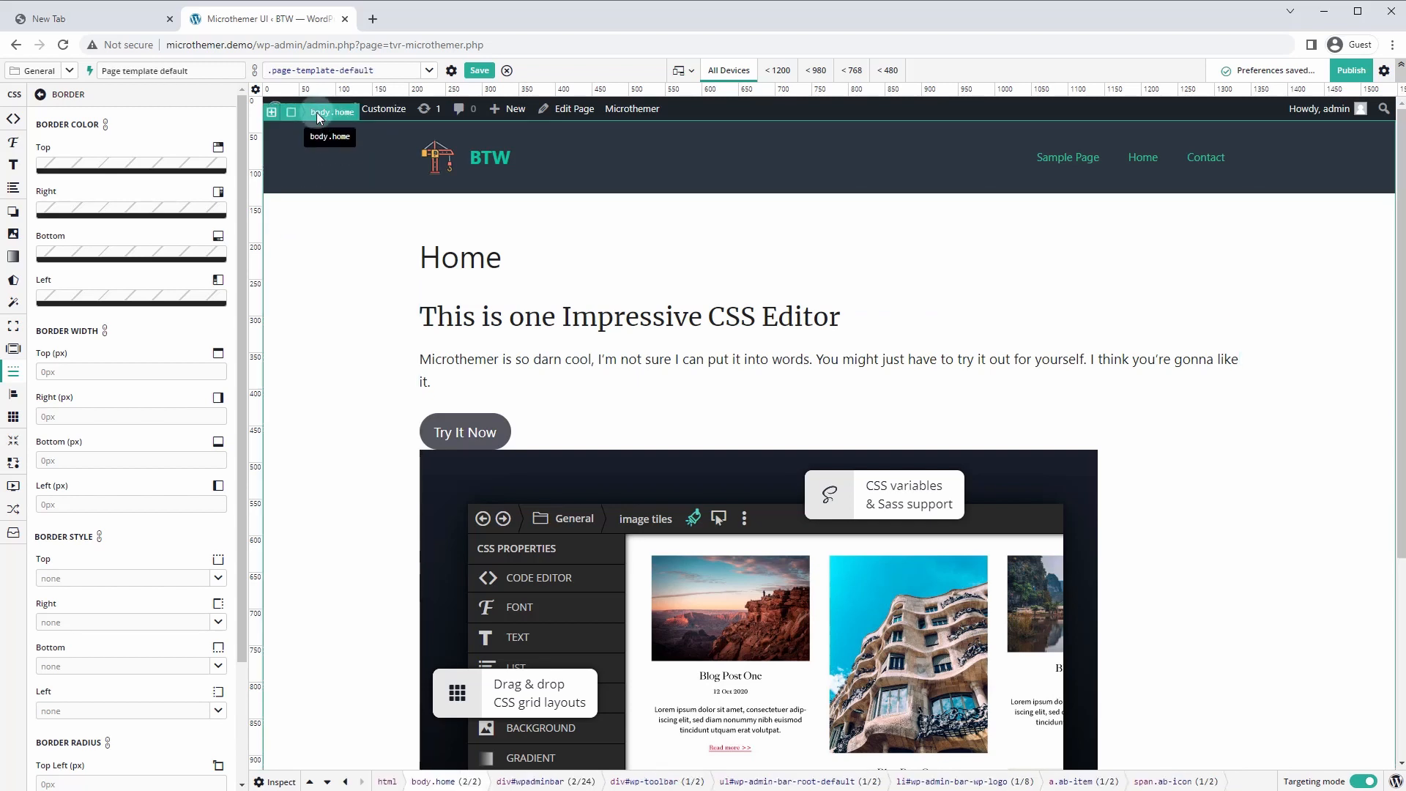
Replace the proposed selector with 'body', save it, and open the Body selector from the General folder
{"action": "left_click", "coordinate": [428, 71]}
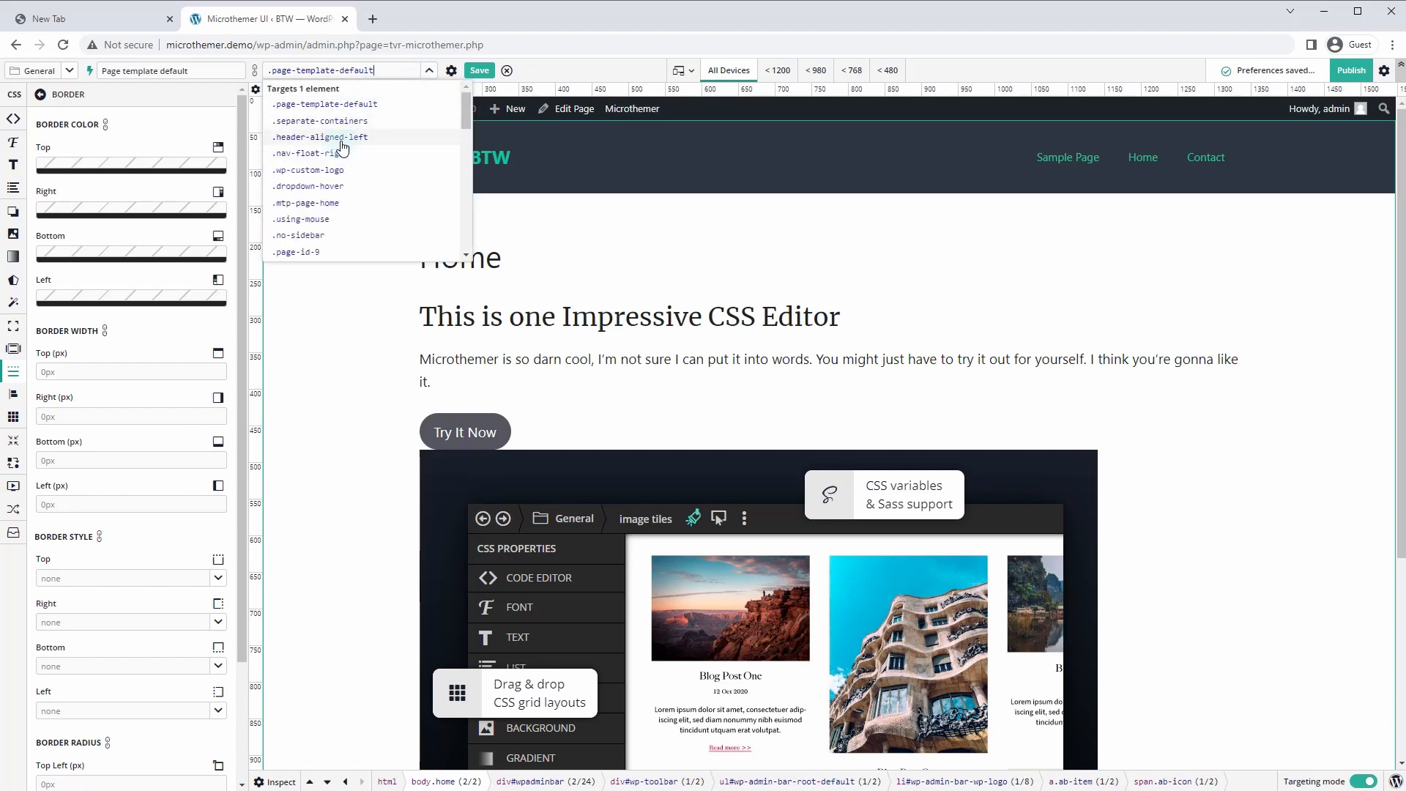
{"action": "scroll", "coordinate": [358, 147], "scroll_direction": "down", "scroll_amount": 2}
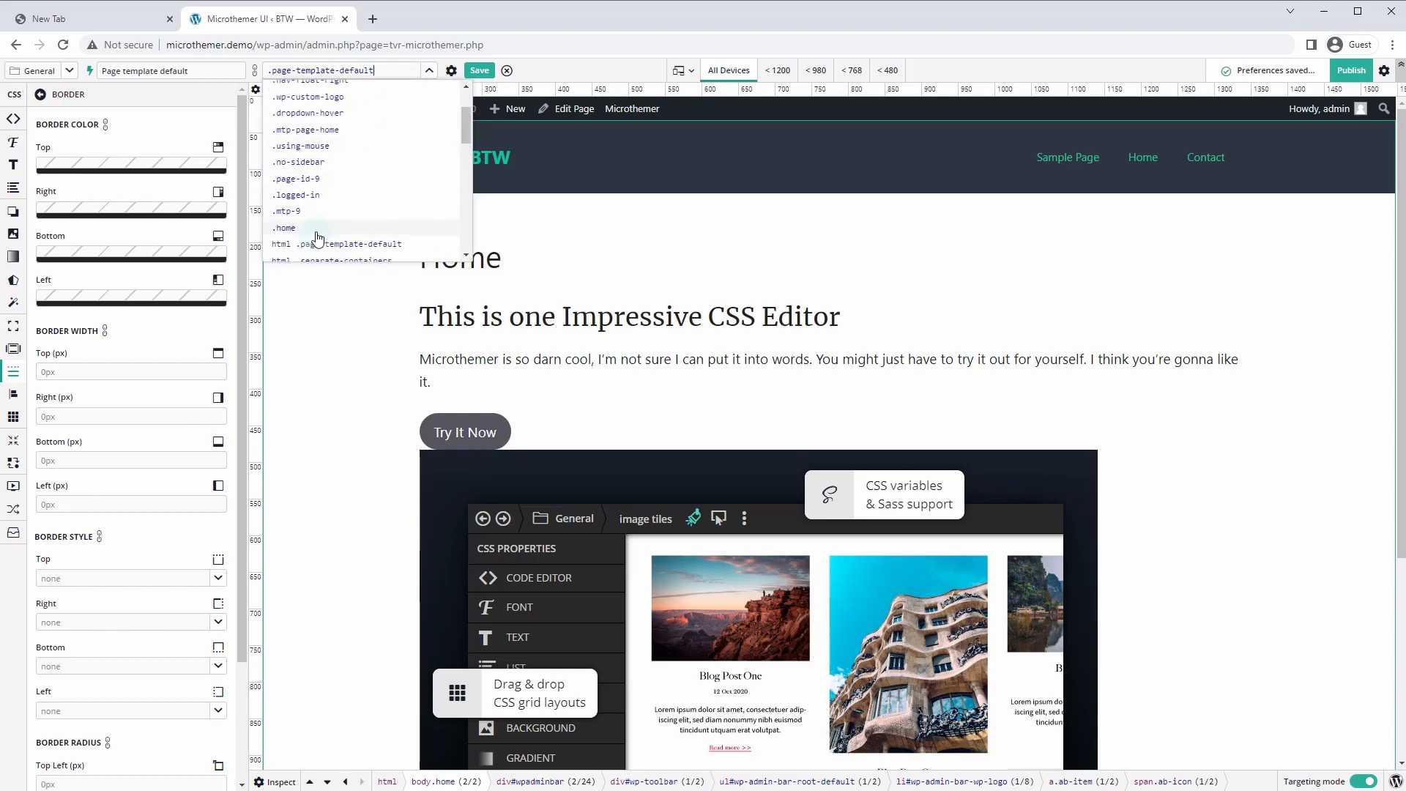
{"action": "scroll", "coordinate": [355, 219], "scroll_direction": "up", "scroll_amount": 2}
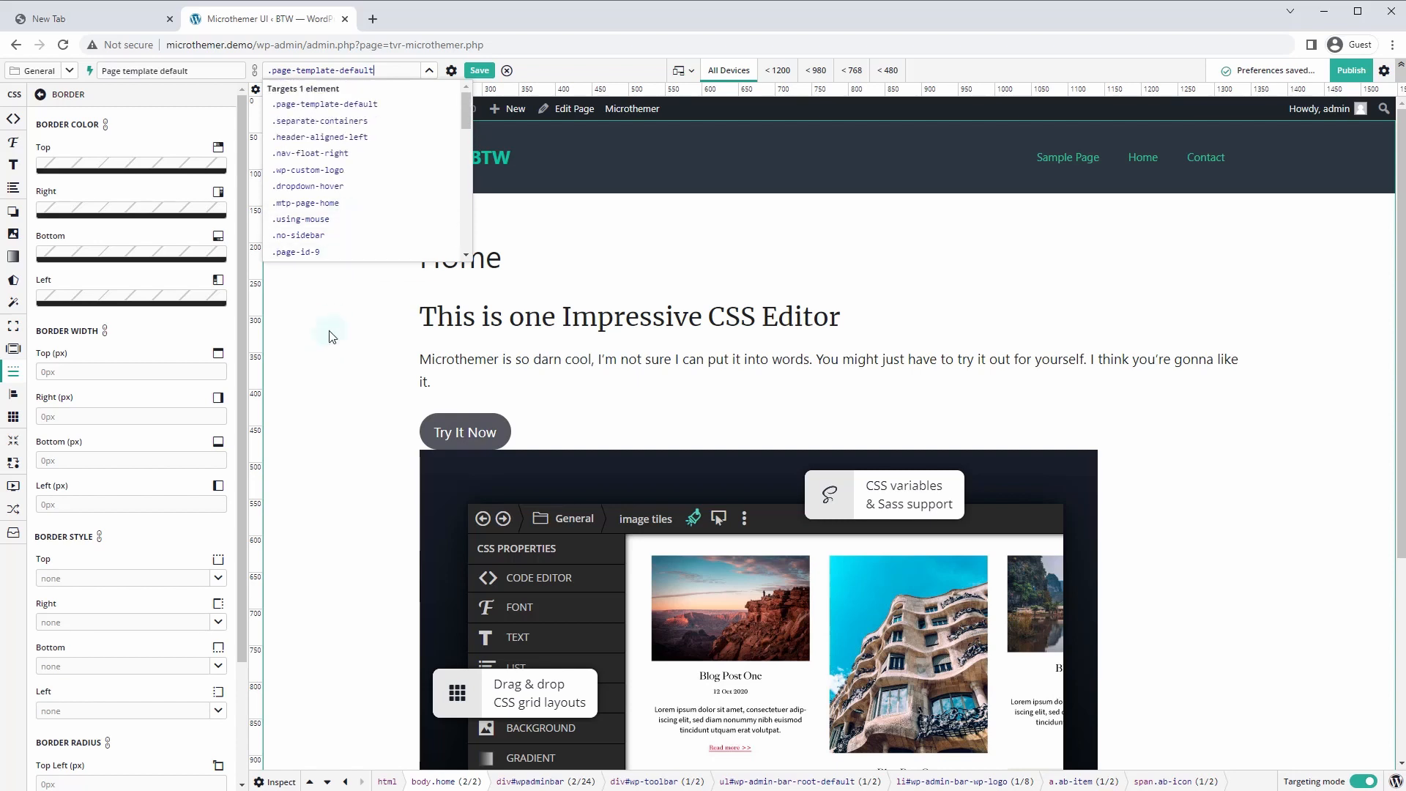
{"action": "left_click_drag", "start_coordinate": [466, 117], "coordinate": [477, 179]}
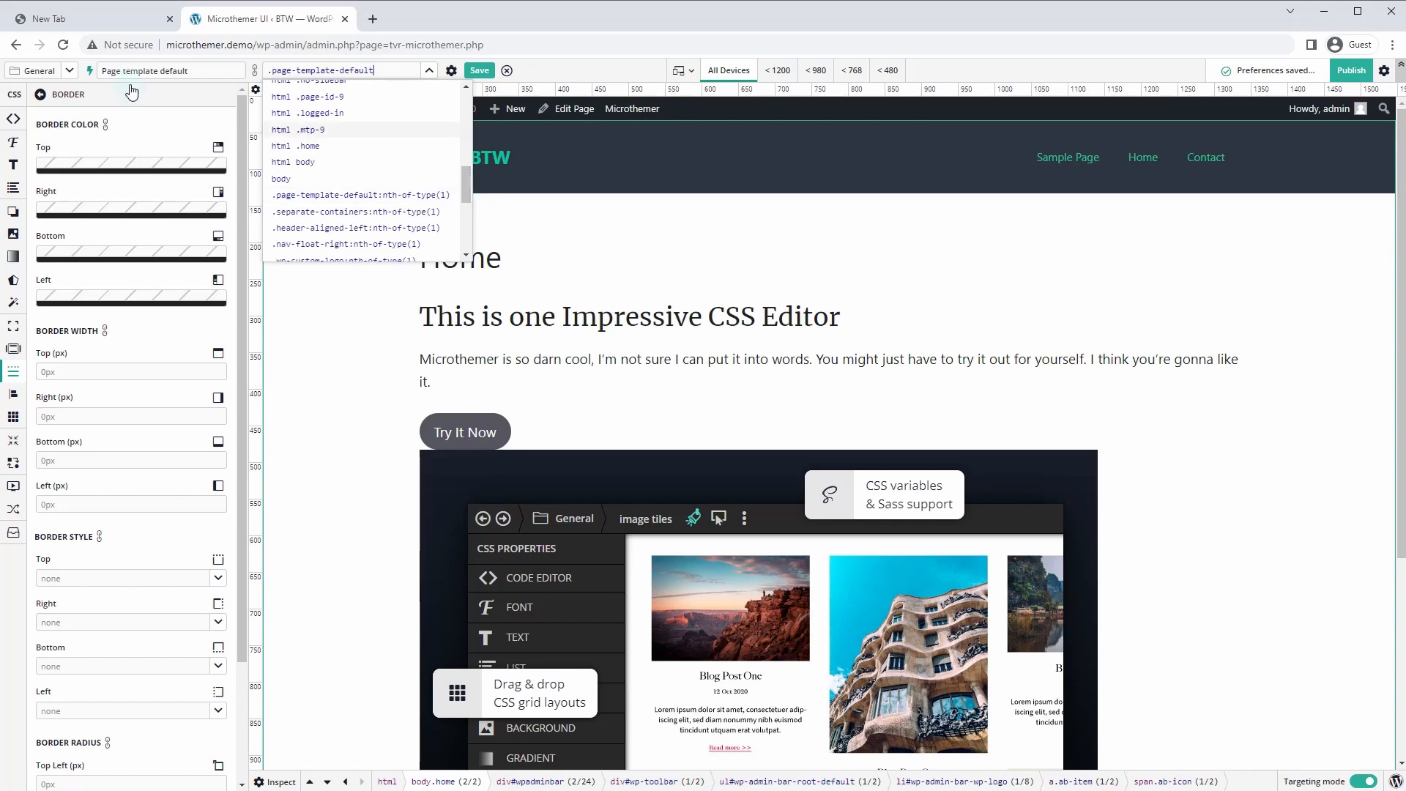
{"action": "left_click", "coordinate": [12, 121]}
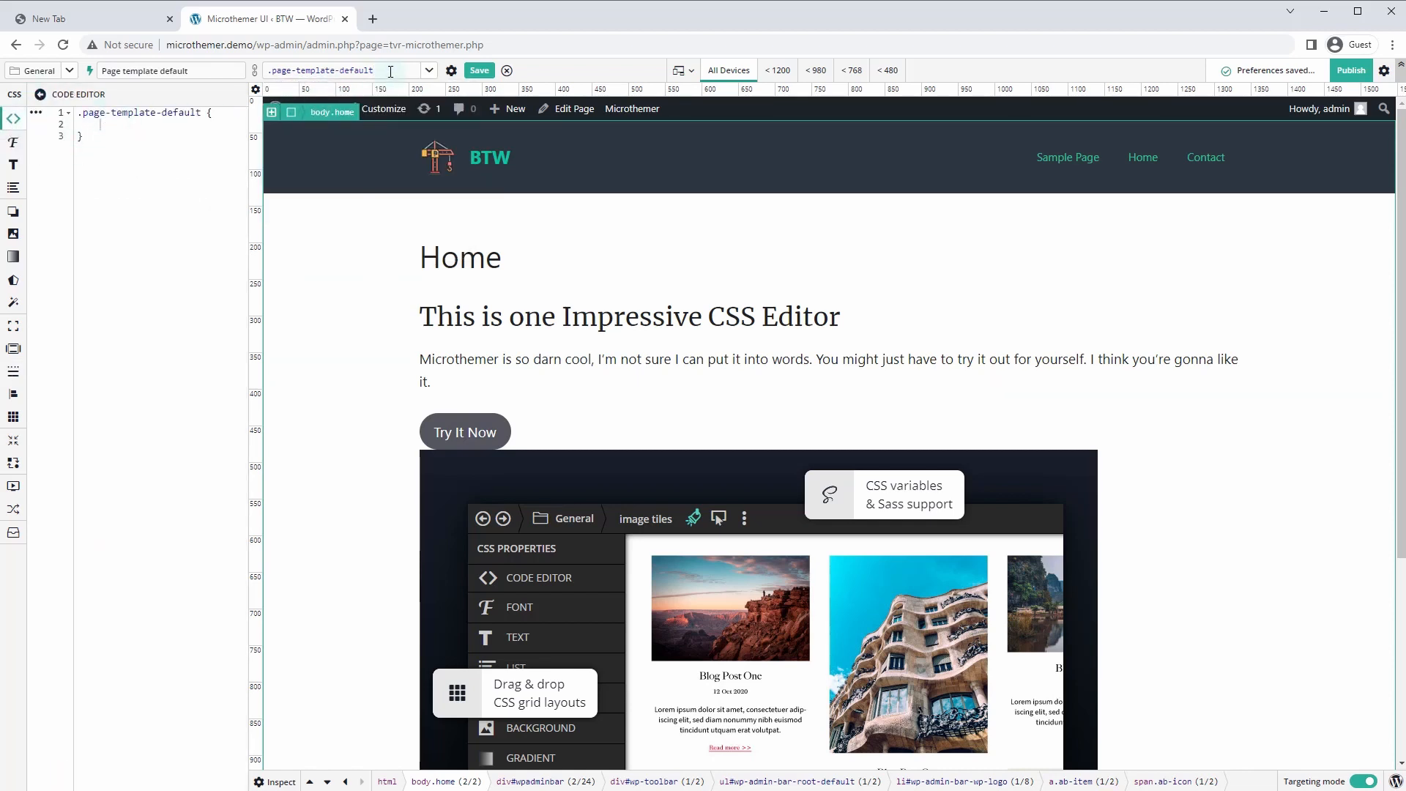
{"action": "left_click_drag", "start_coordinate": [322, 67], "coordinate": [236, 58]}
{"action": "type", "text": "body"}
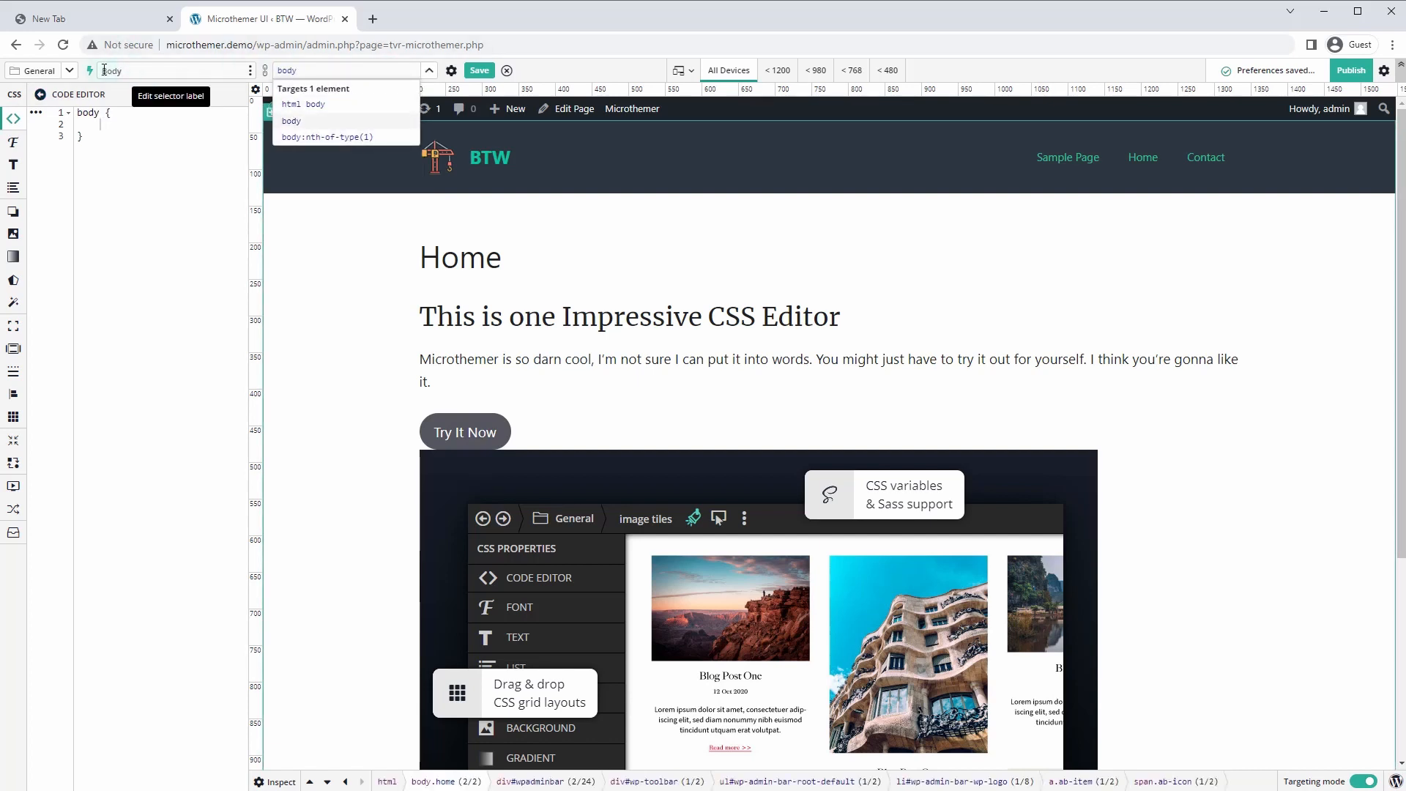
{"action": "left_click", "coordinate": [476, 72]}
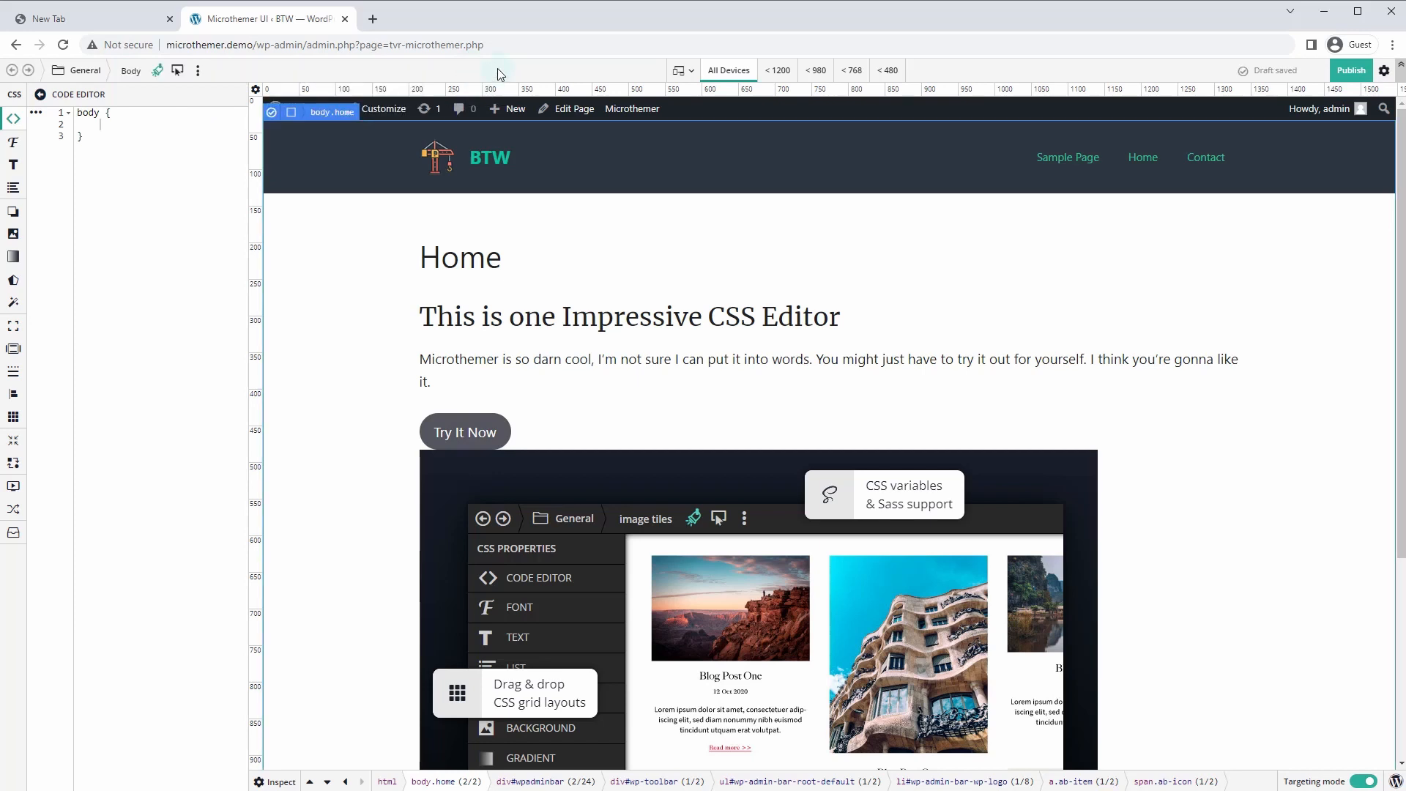
{"action": "left_click", "coordinate": [64, 78]}
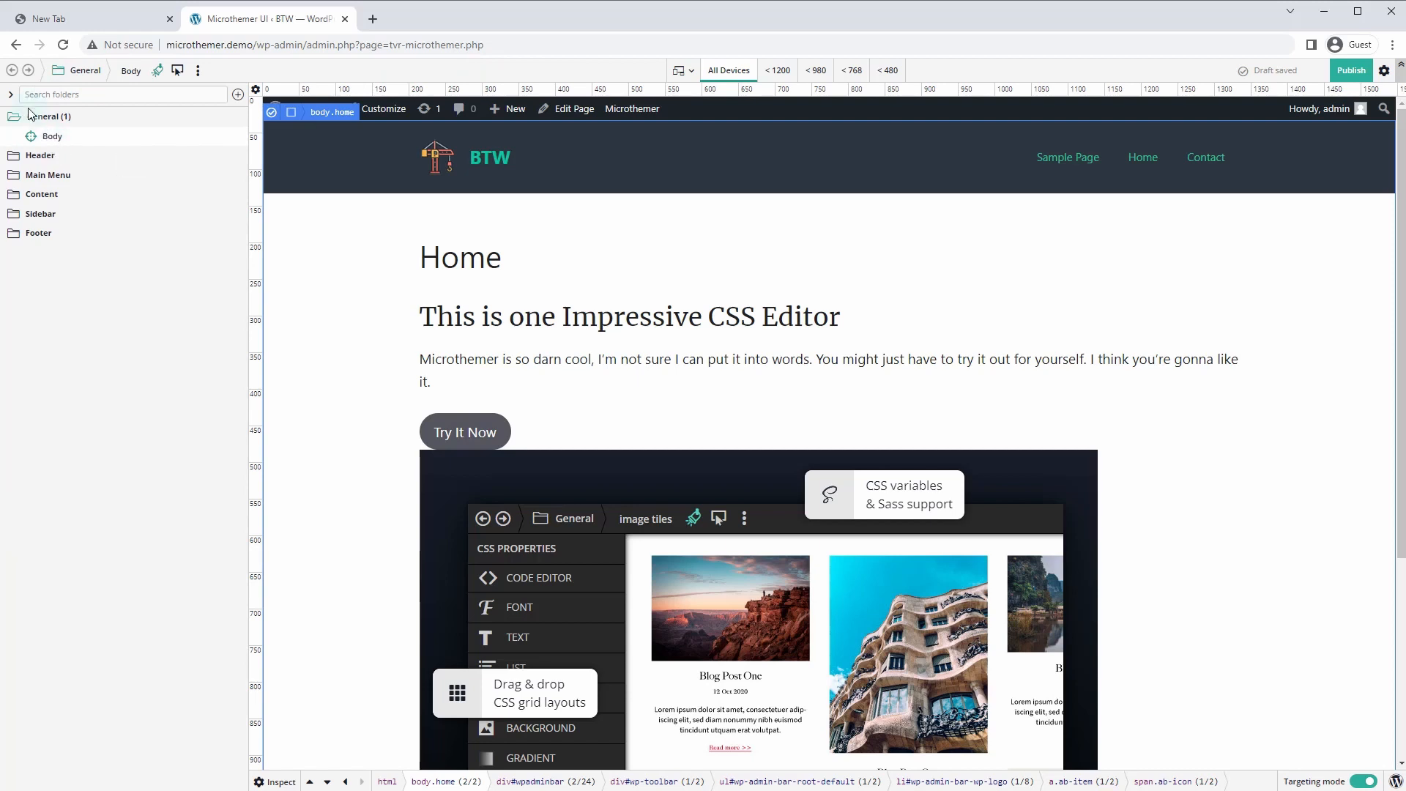
{"action": "left_click", "coordinate": [56, 144]}
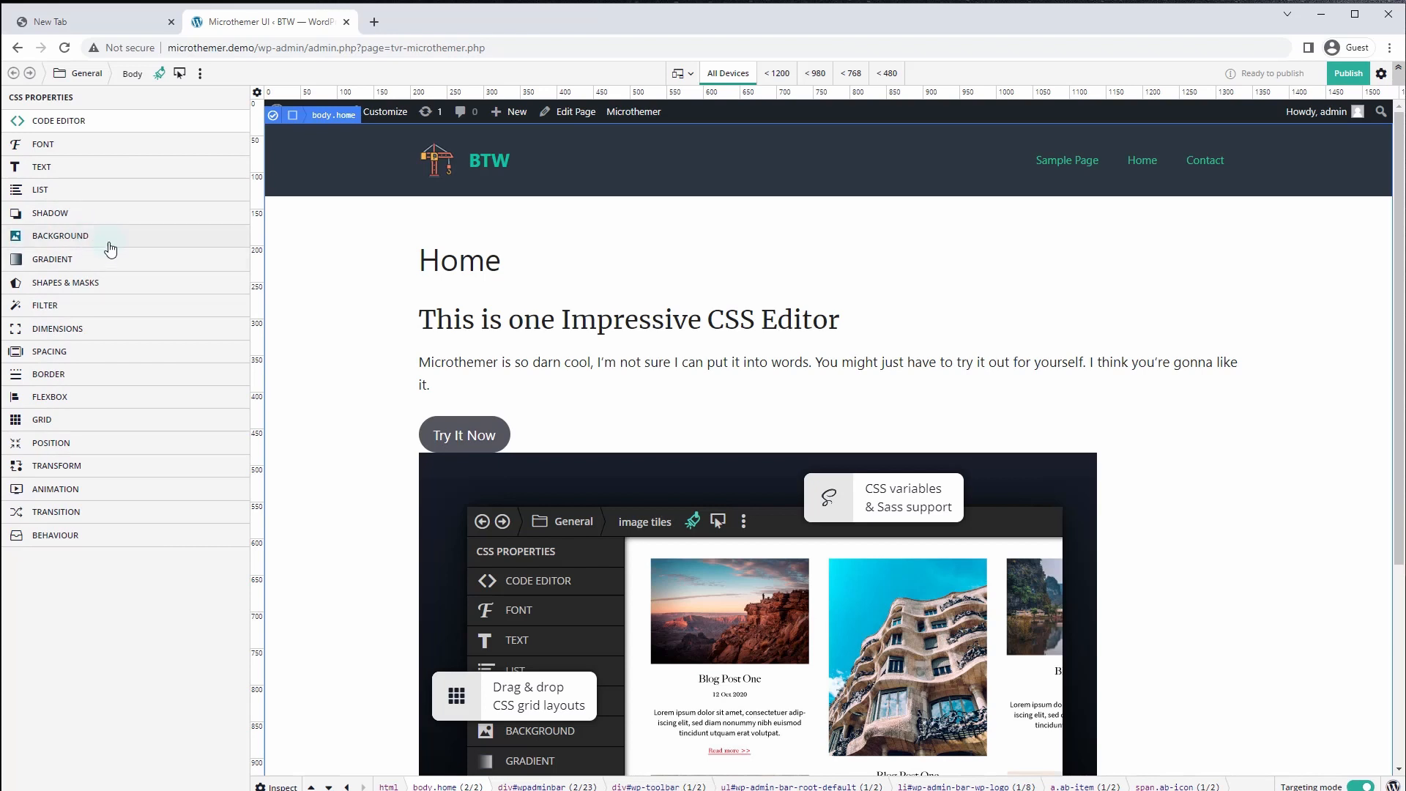
Set the Body background colour to #0F0F0F, then select the article's inner container
{"action": "left_click", "coordinate": [86, 238]}
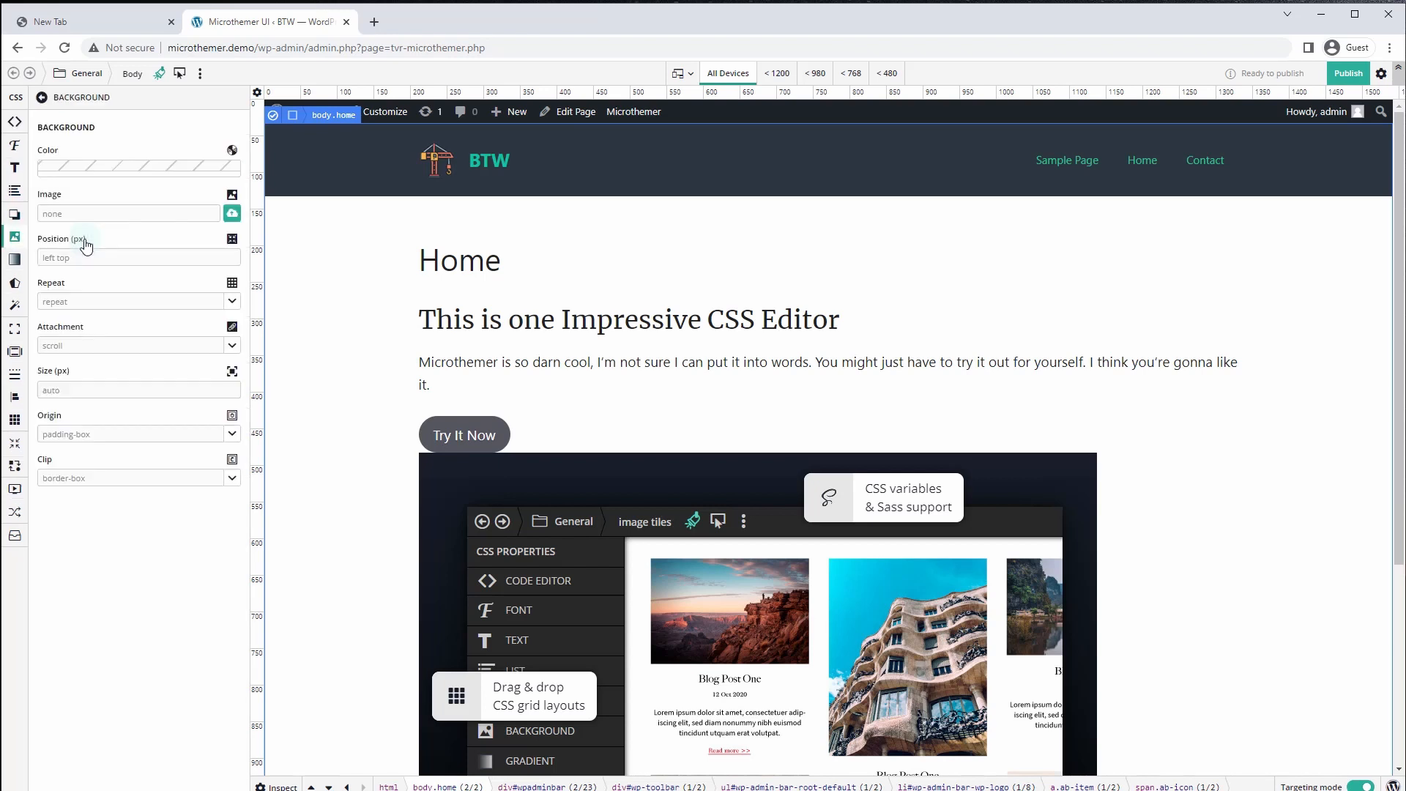
{"action": "left_click", "coordinate": [113, 167]}
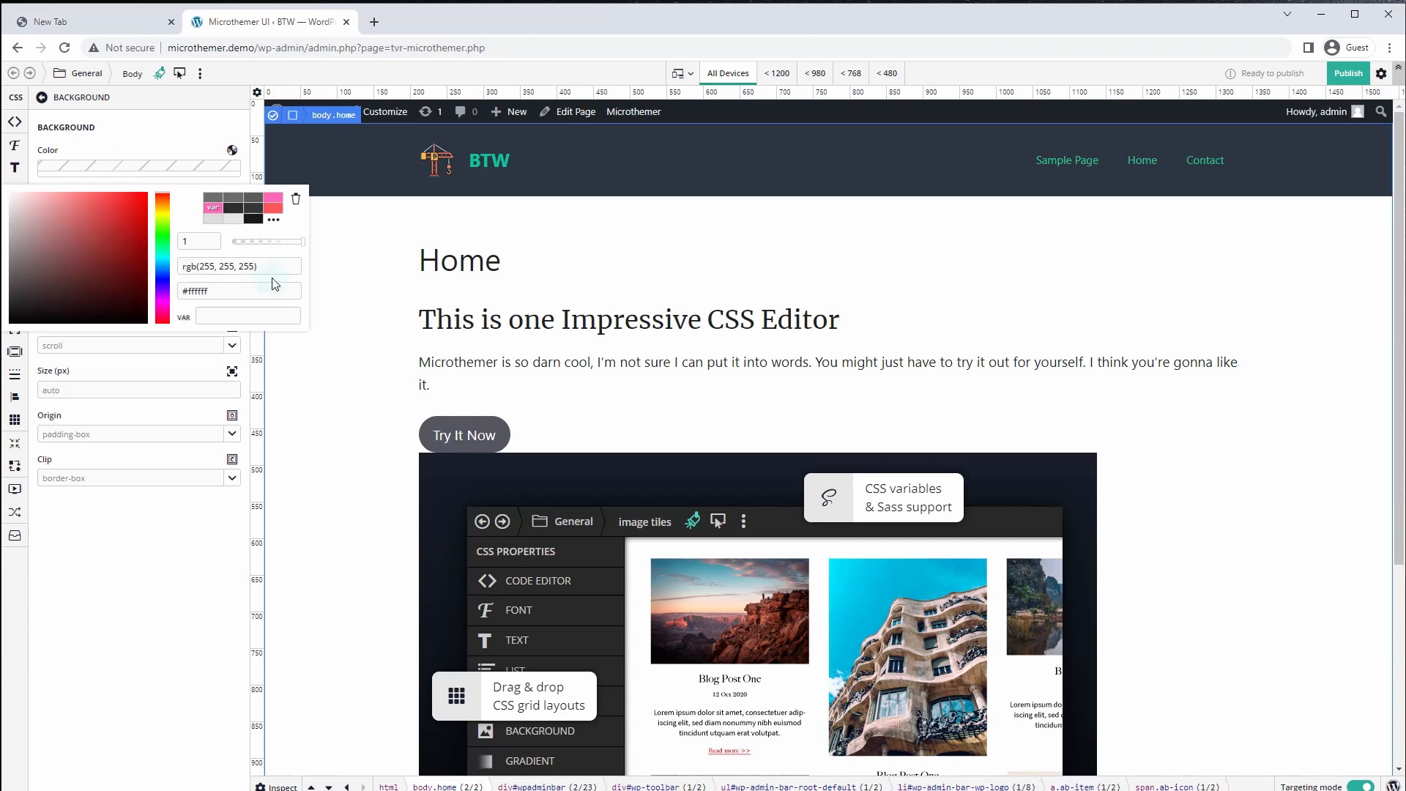
{"action": "left_click_drag", "start_coordinate": [276, 265], "coordinate": [152, 253]}
{"action": "type", "text": "#101010"}
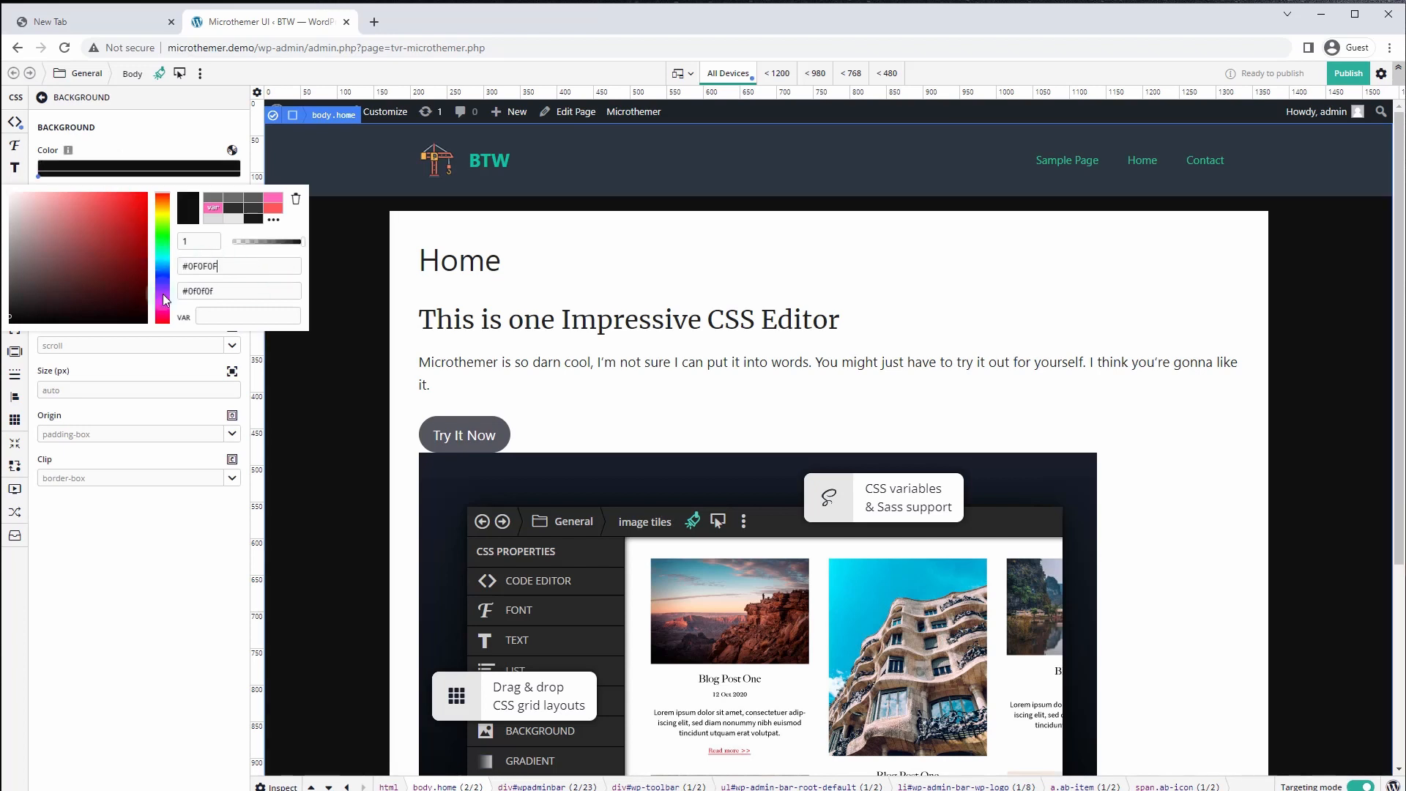
{"action": "left_click", "coordinate": [478, 230]}
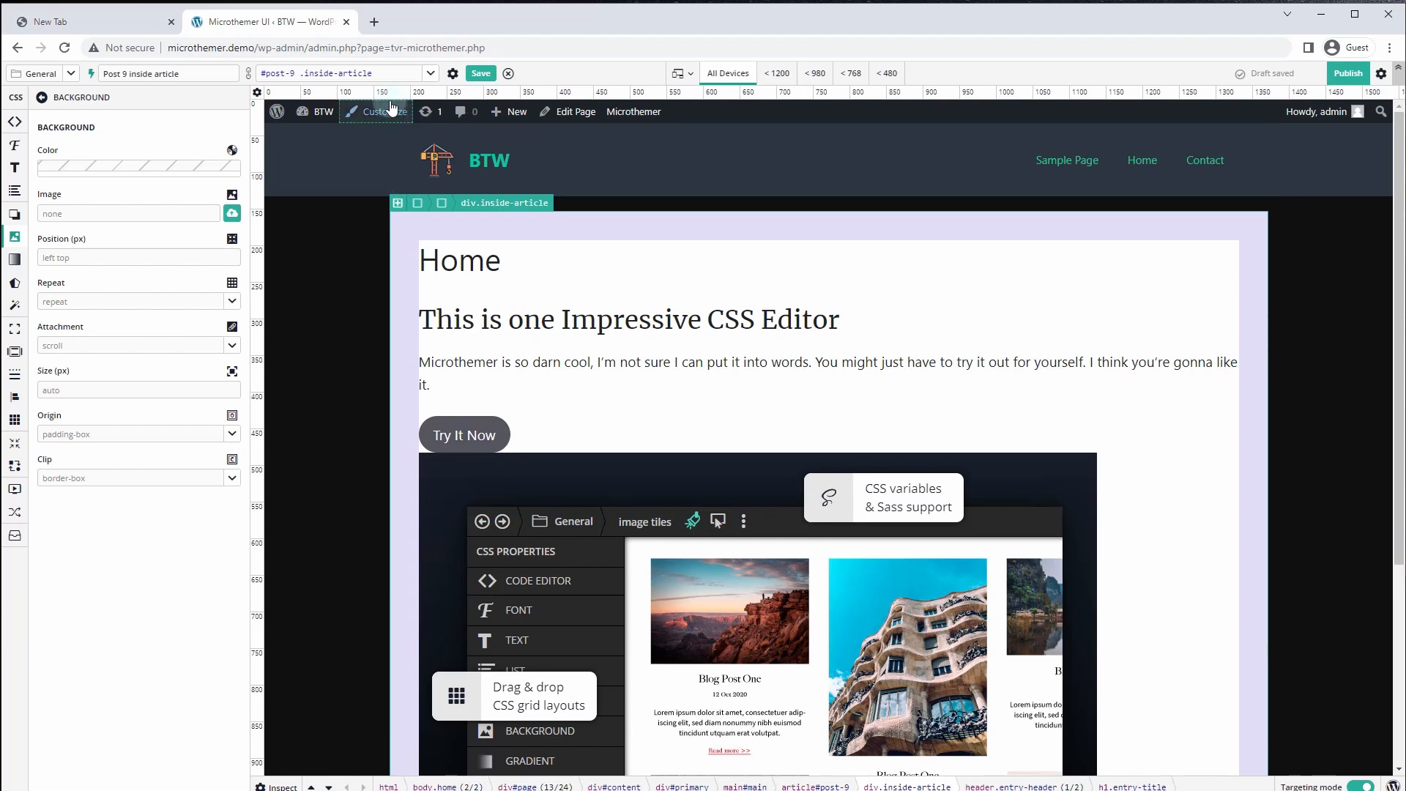
Set the article container's background alpha to 0, making it rgba(255, 255, 255, 0), then reselect the body
{"action": "left_click", "coordinate": [431, 73]}
{"action": "left_click", "coordinate": [180, 167]}
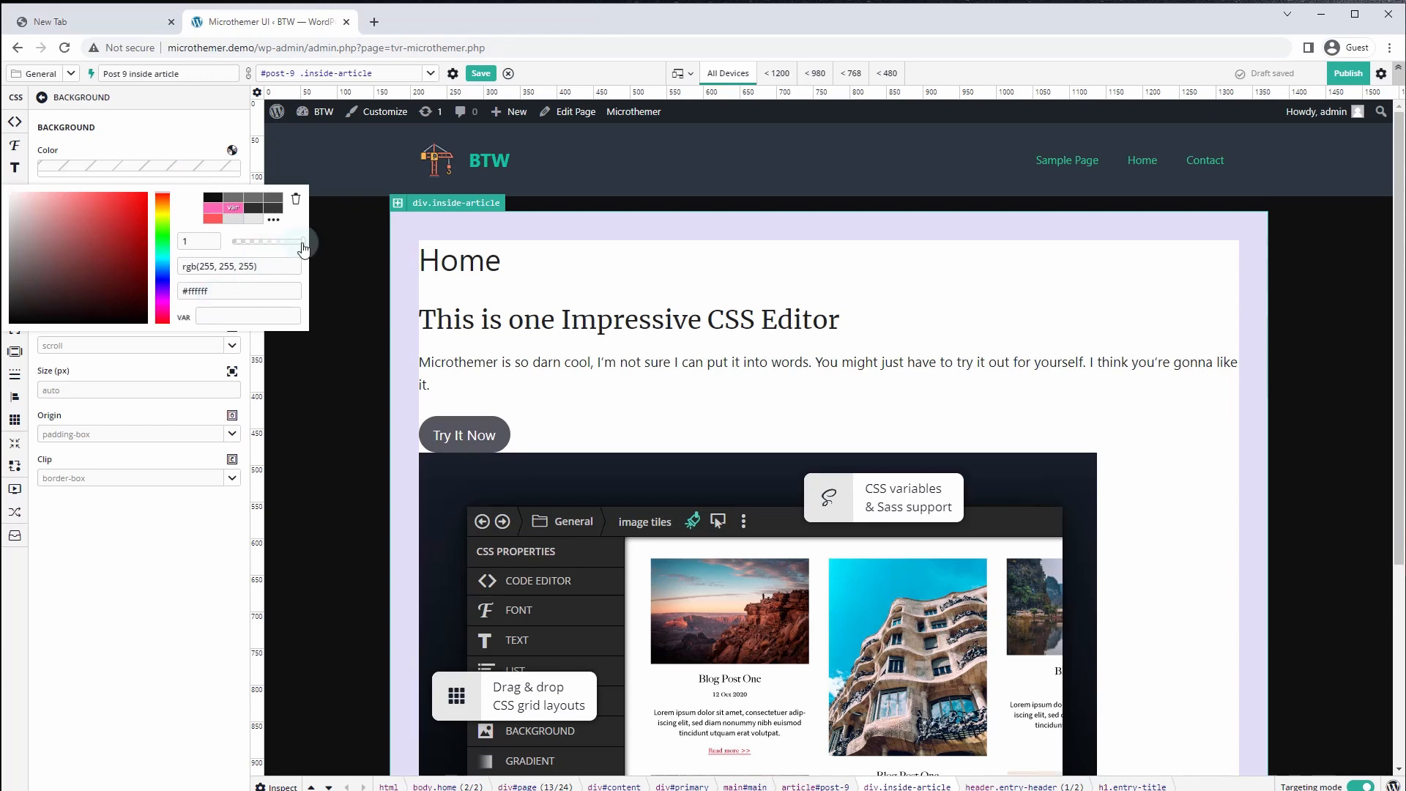
{"action": "left_click_drag", "start_coordinate": [298, 240], "coordinate": [225, 239]}
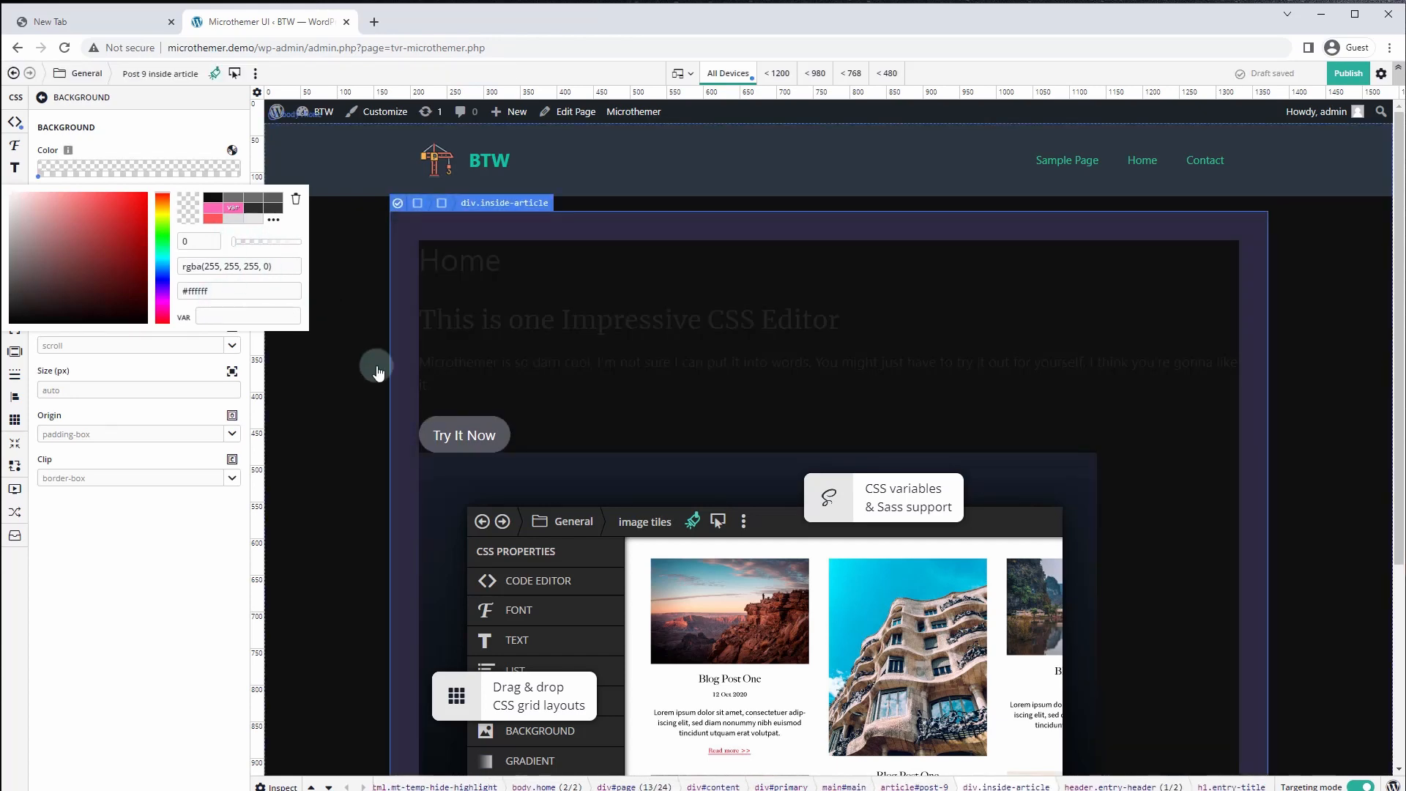
{"action": "left_click", "coordinate": [364, 407]}
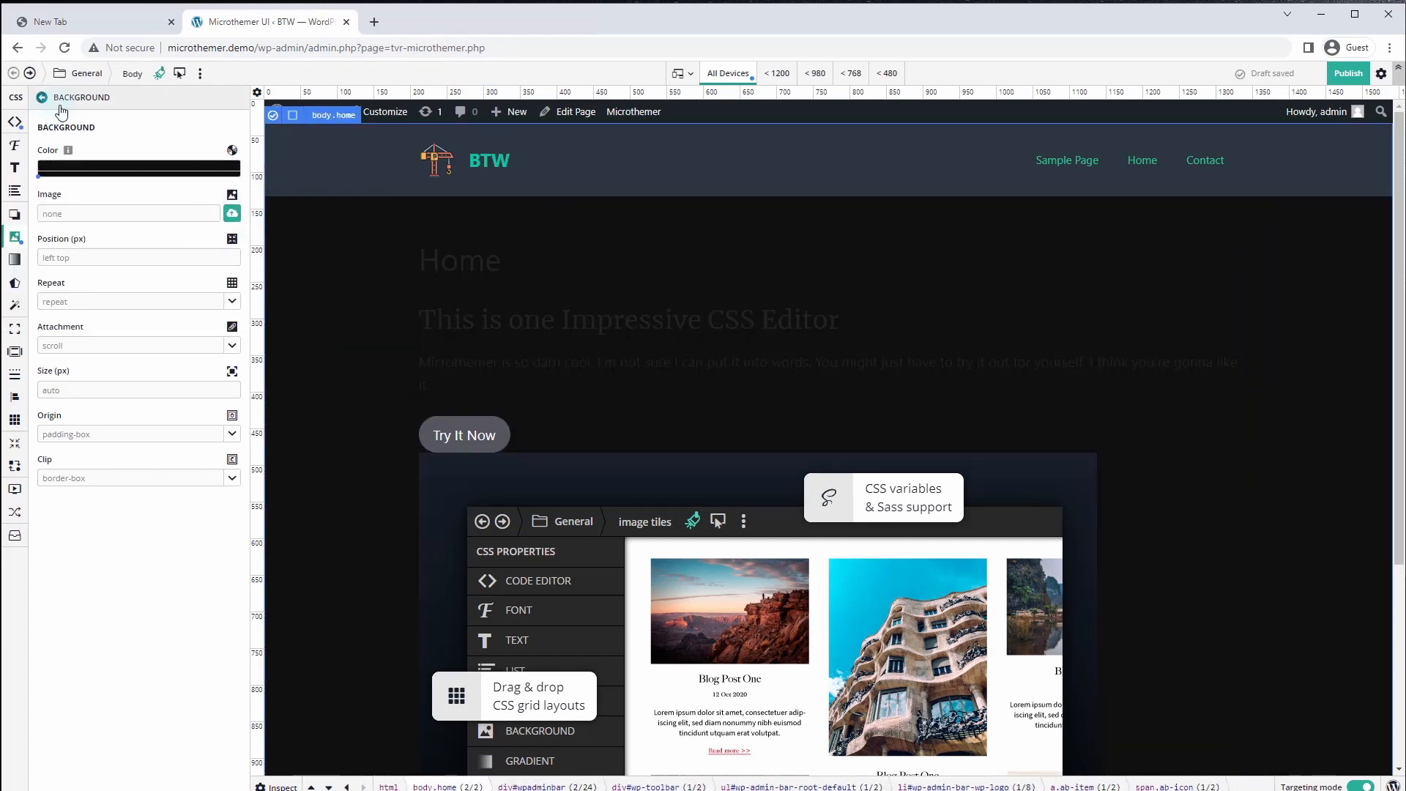
Check the body and article rules in the code editor, confirming rgb(15, 15, 15), and add a new line
{"action": "left_click", "coordinate": [15, 121]}
{"action": "left_click", "coordinate": [101, 128]}
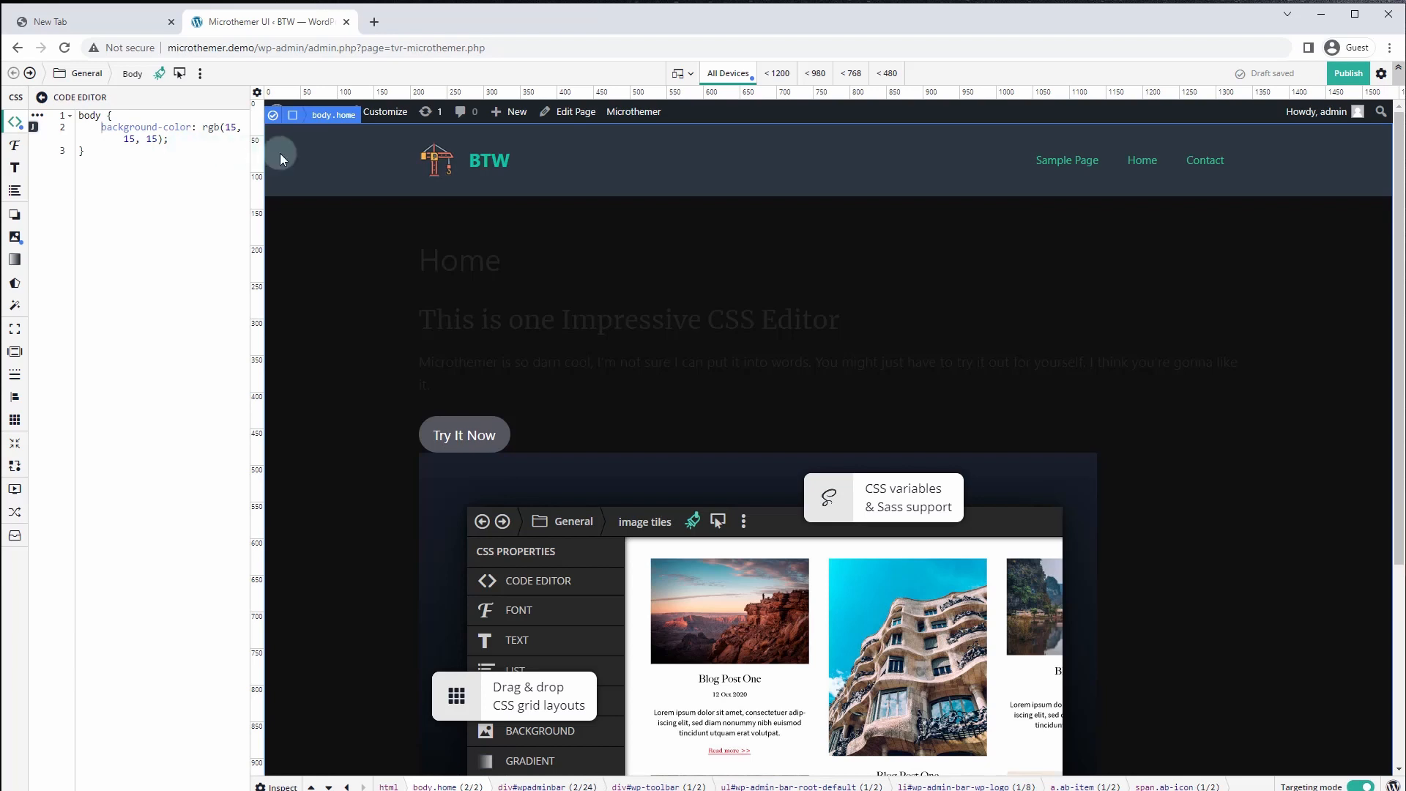
{"action": "left_click", "coordinate": [289, 189]}
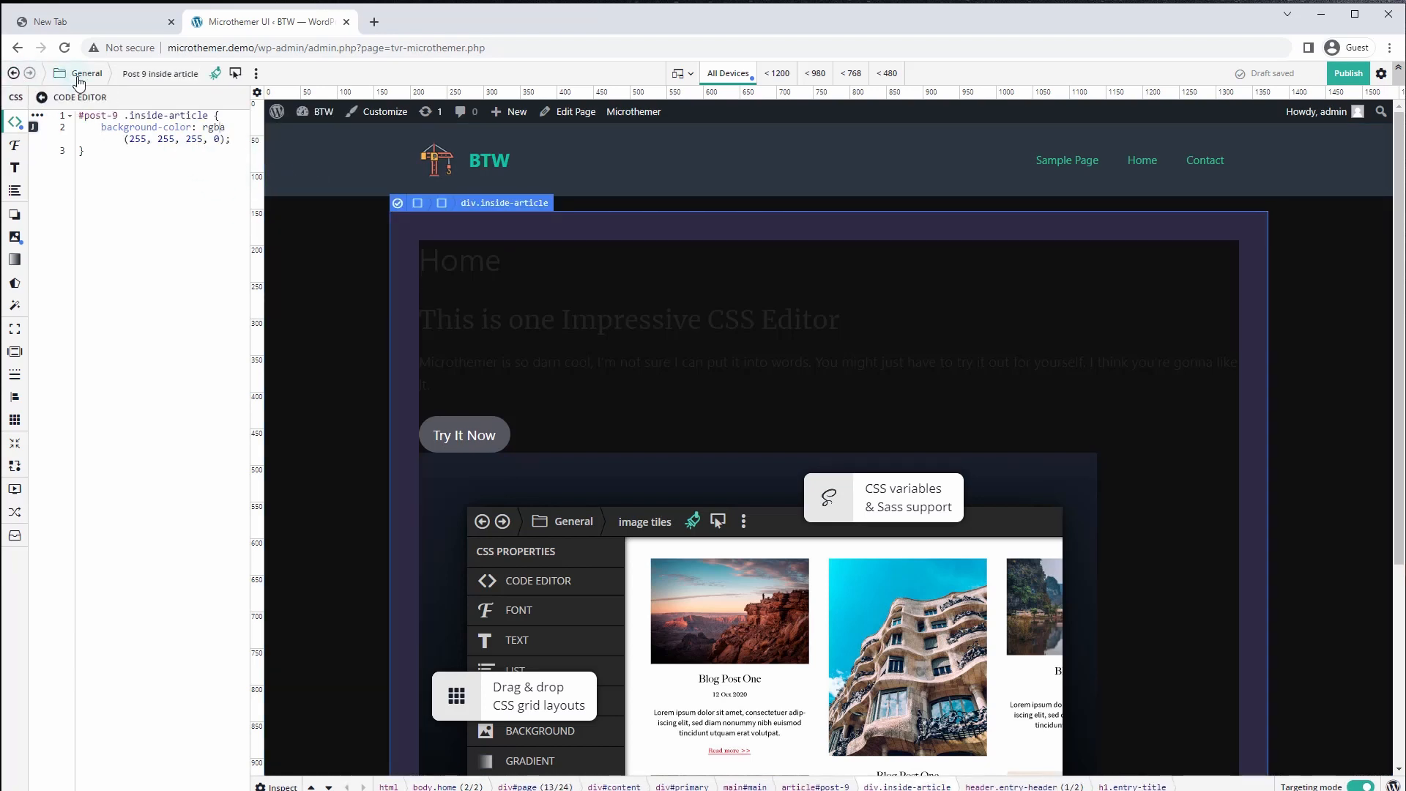
{"action": "left_click", "coordinate": [14, 73]}
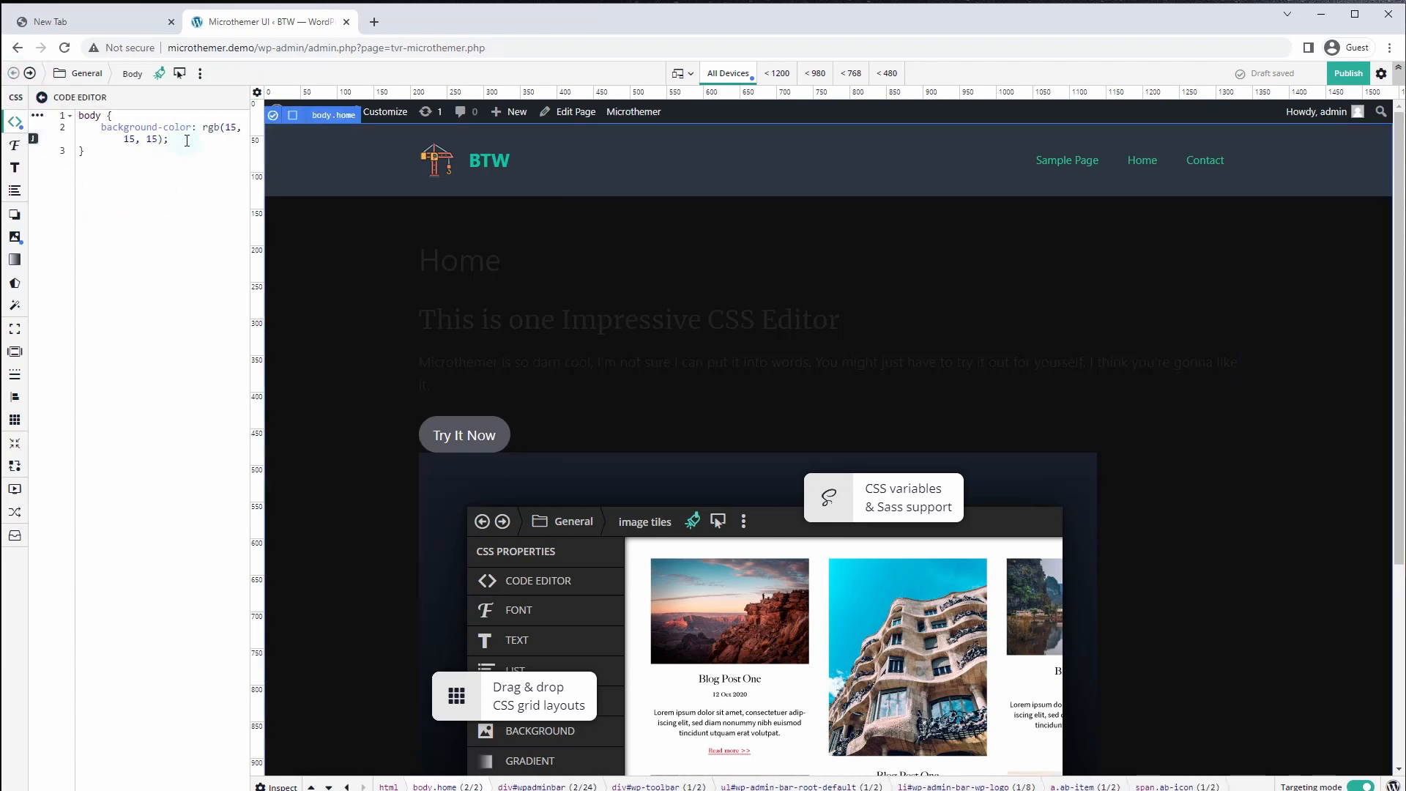
{"action": "key", "text": "Return"}
Change the body font colour to light grey rgb(214, 214, 214), then select the h2 headline
{"action": "left_click", "coordinate": [15, 145]}
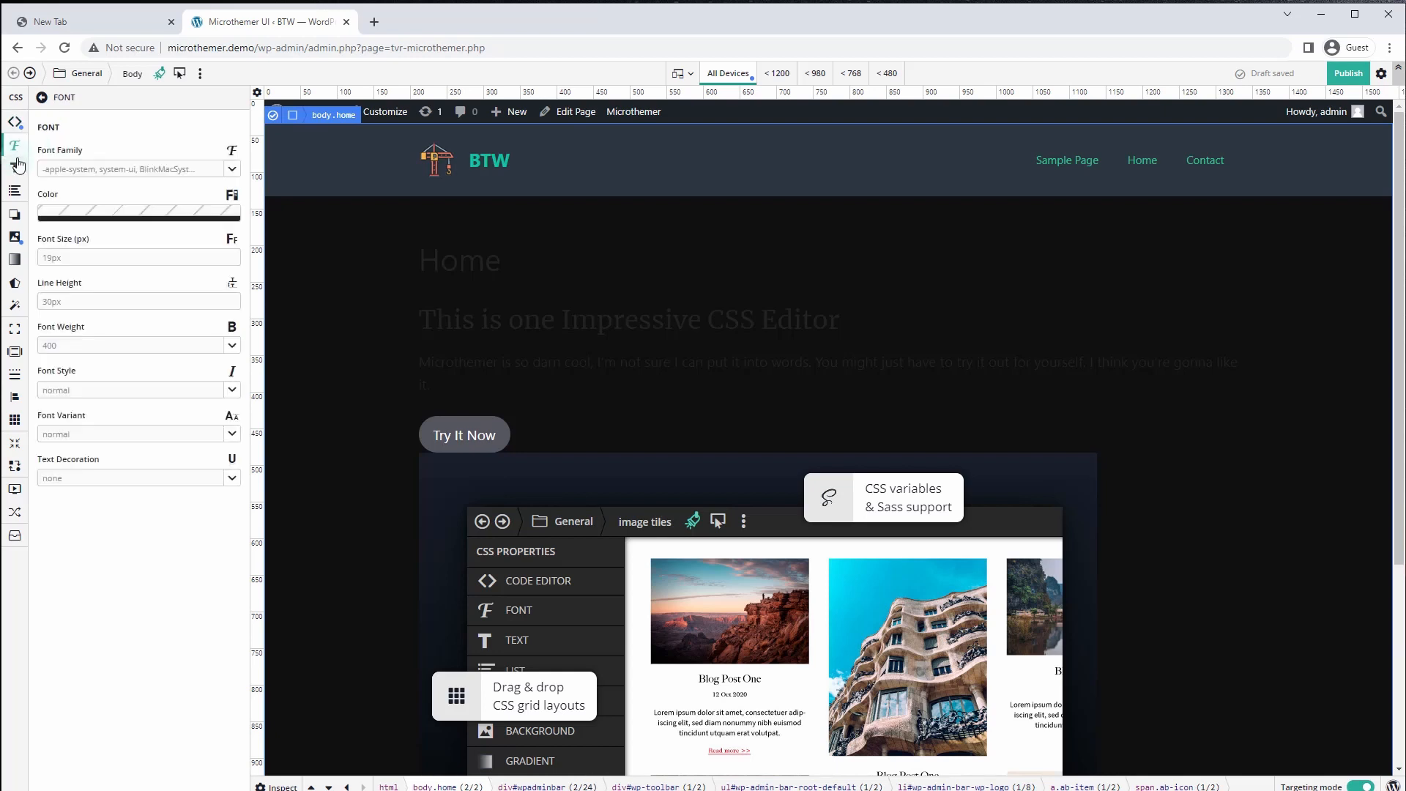
{"action": "left_click", "coordinate": [93, 214]}
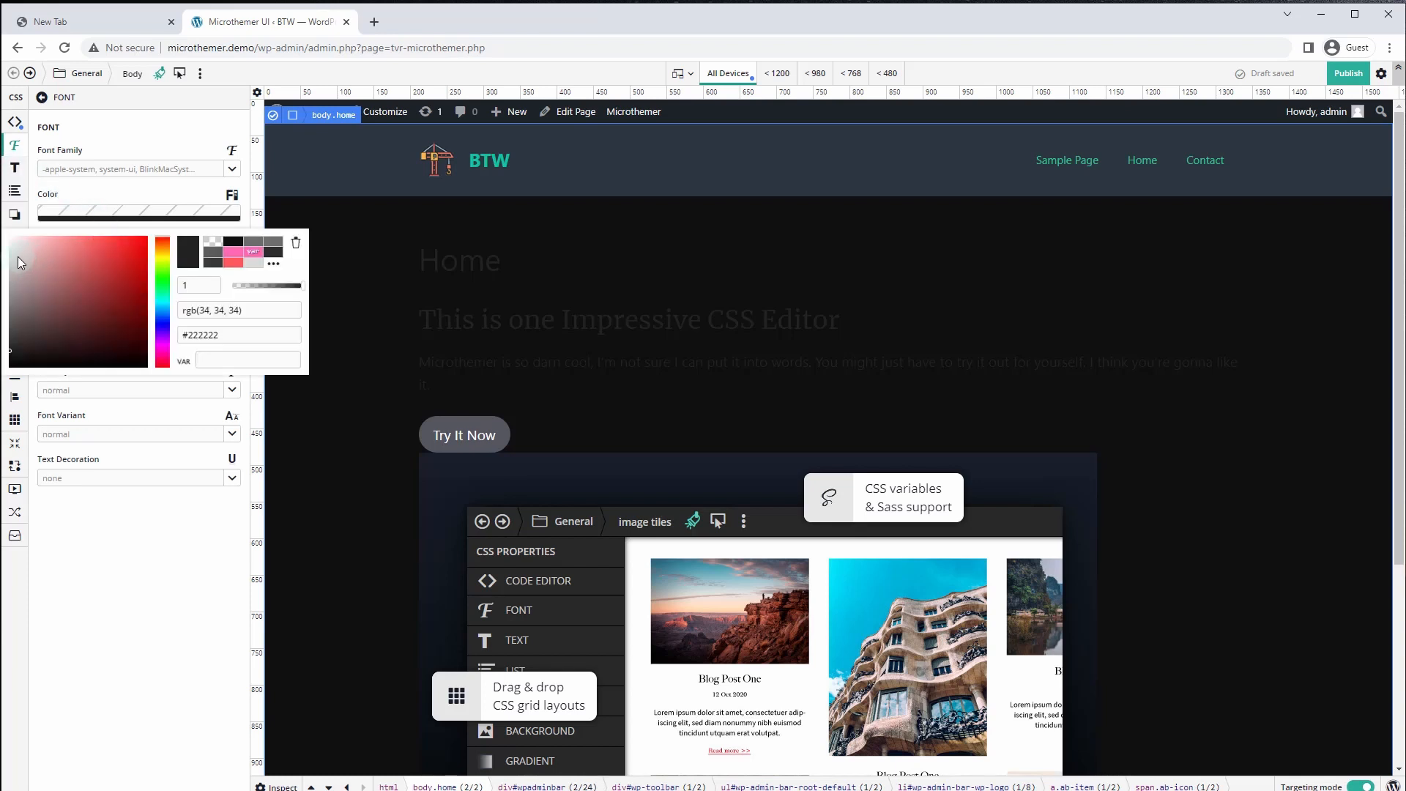
{"action": "mouse_move", "coordinate": [18, 257]}
{"action": "left_mouse_down"}
{"action": "mouse_move", "coordinate": [3, 248]}
{"action": "mouse_move", "coordinate": [10, 263]}
{"action": "left_mouse_up"}
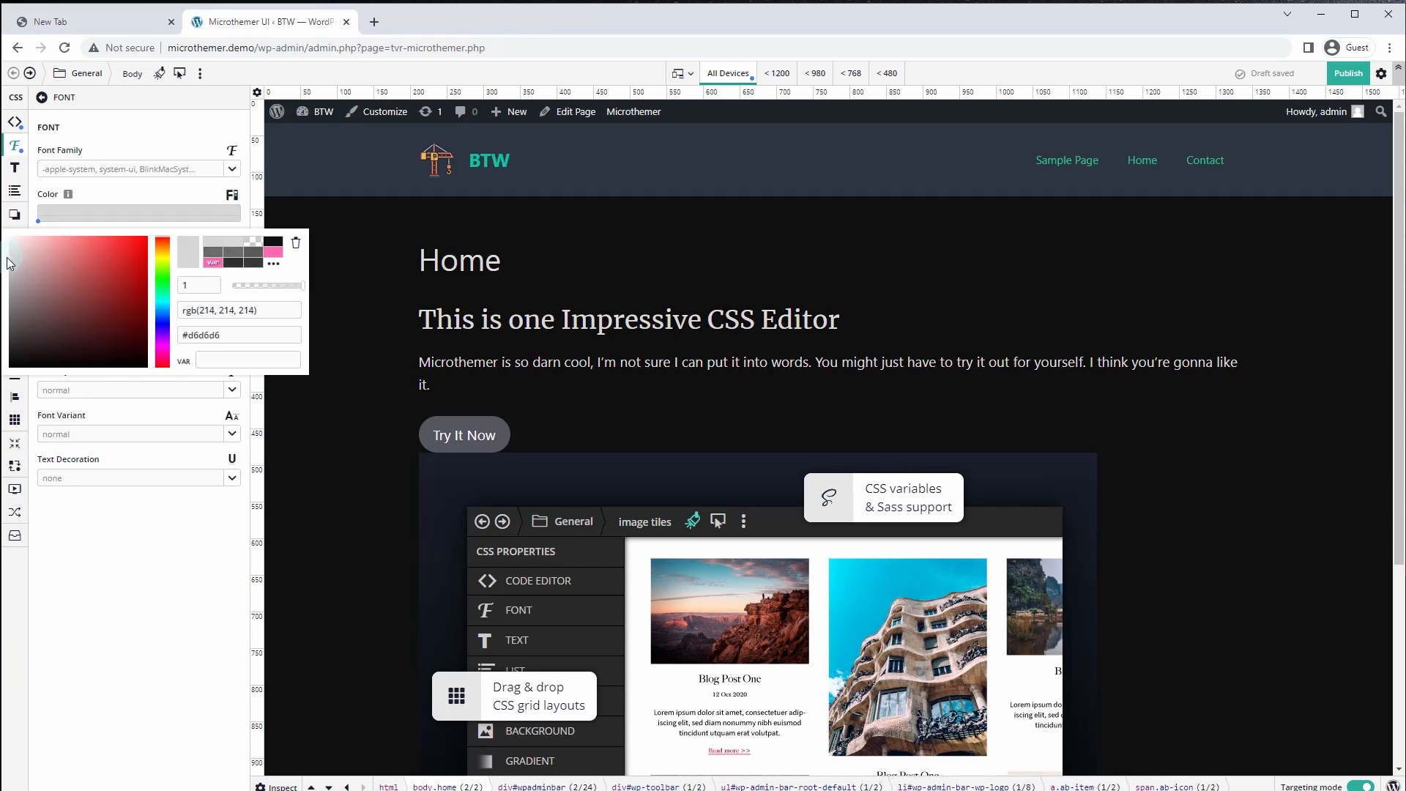
{"action": "left_click", "coordinate": [551, 342]}
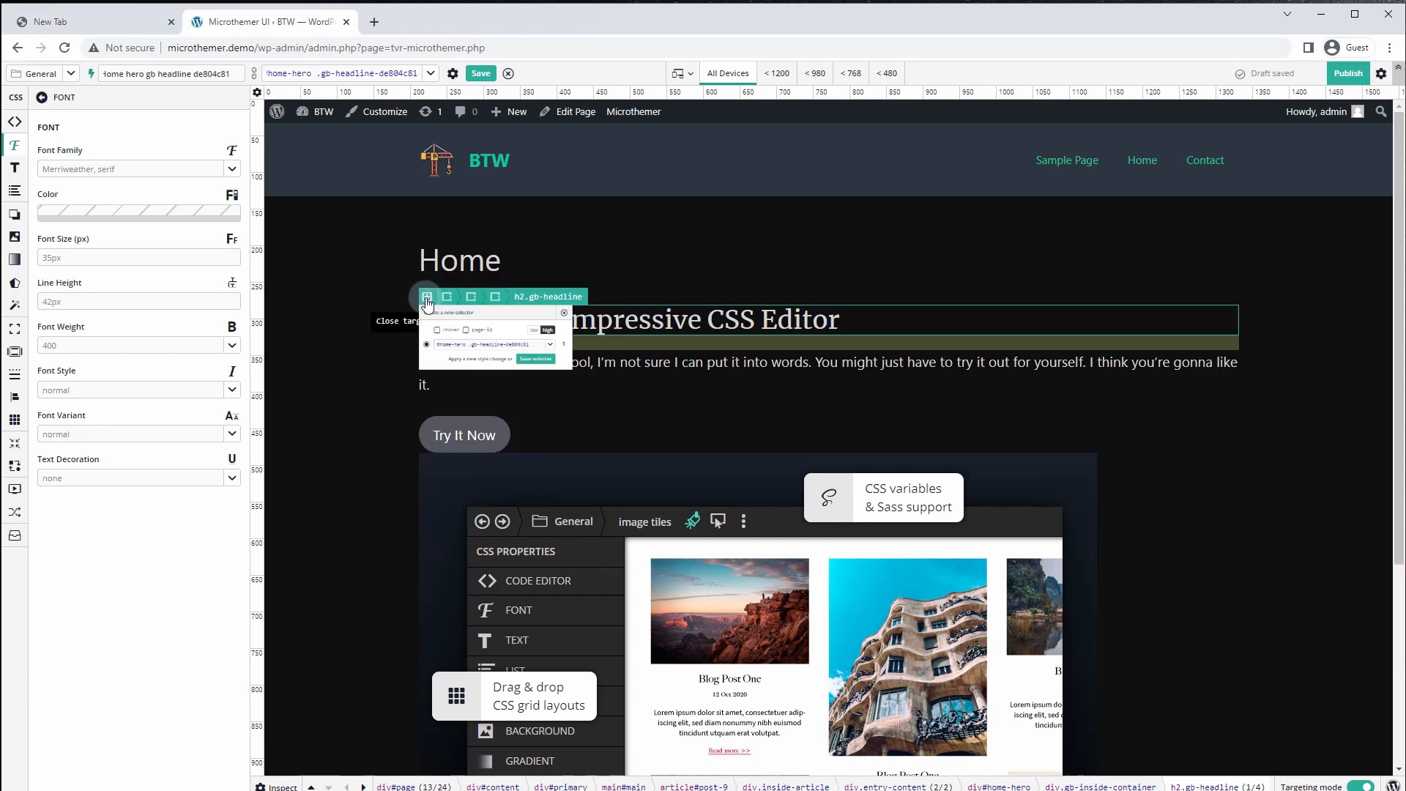
Save a #post-9 h2 selector and label it 'Home H2 headings'
{"action": "mouse_move", "coordinate": [427, 297]}
{"action": "left_click", "coordinate": [639, 373]}
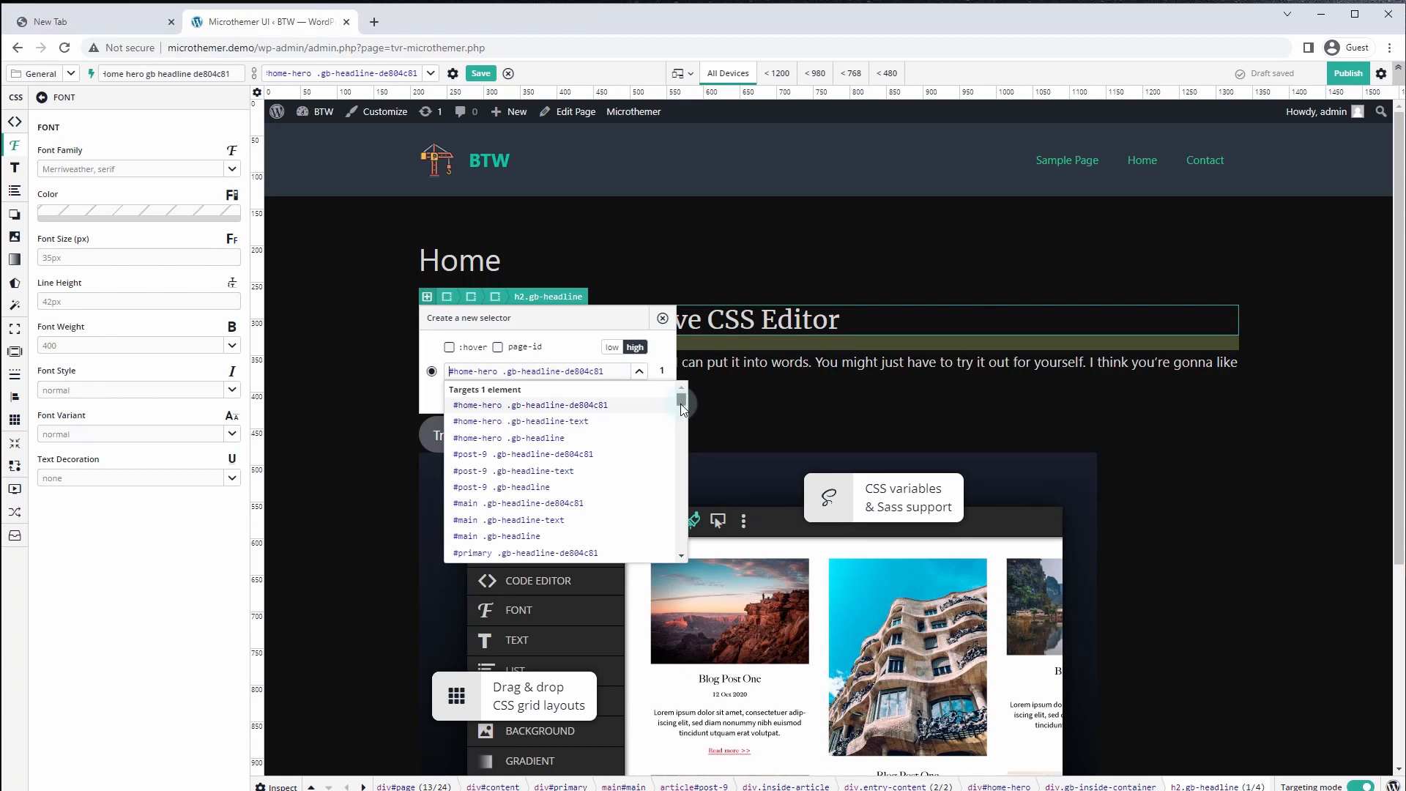
{"action": "mouse_move", "coordinate": [679, 403]}
{"action": "left_mouse_down"}
{"action": "mouse_move", "coordinate": [679, 415]}
{"action": "mouse_move", "coordinate": [673, 380]}
{"action": "left_mouse_up"}
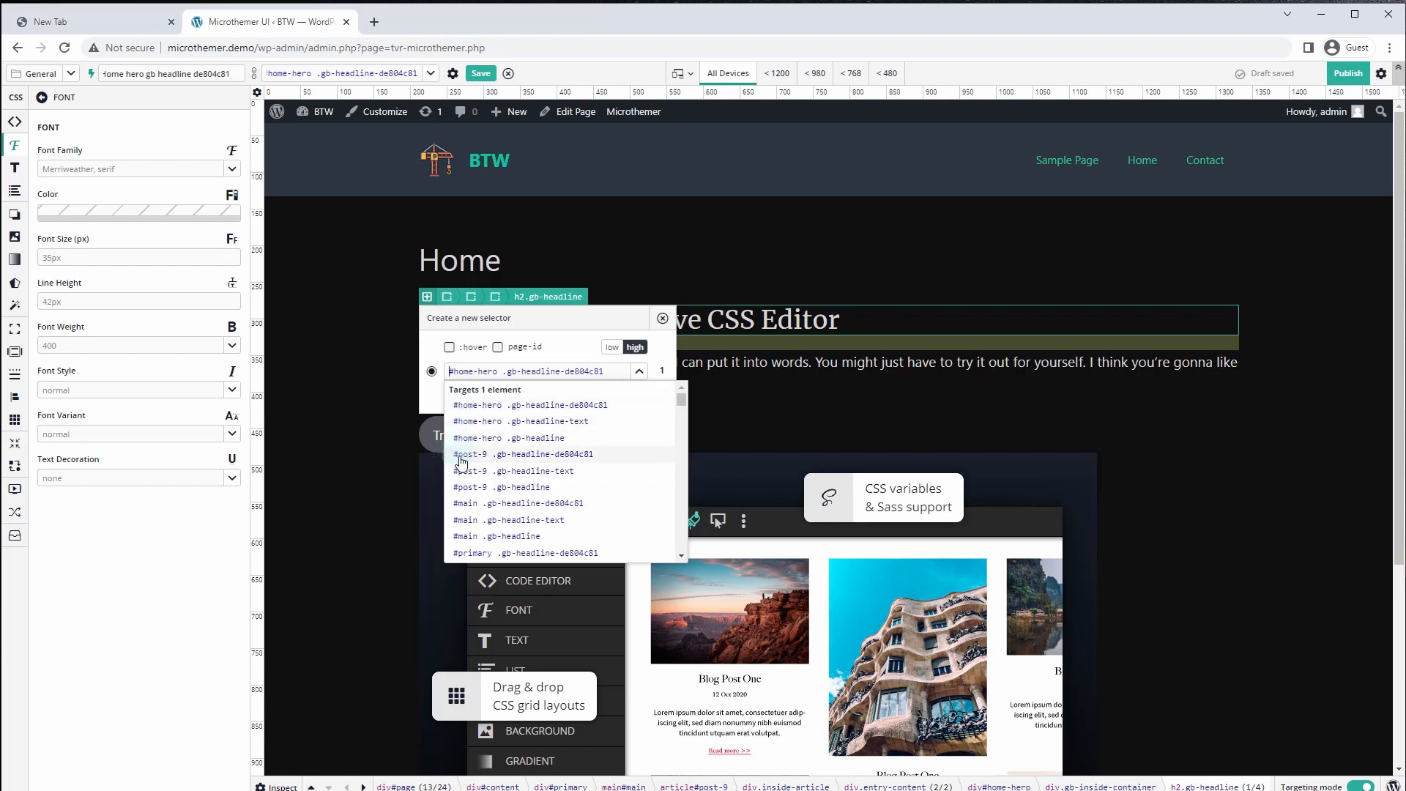
{"action": "scroll", "coordinate": [512, 498], "scroll_direction": "down", "scroll_amount": 4}
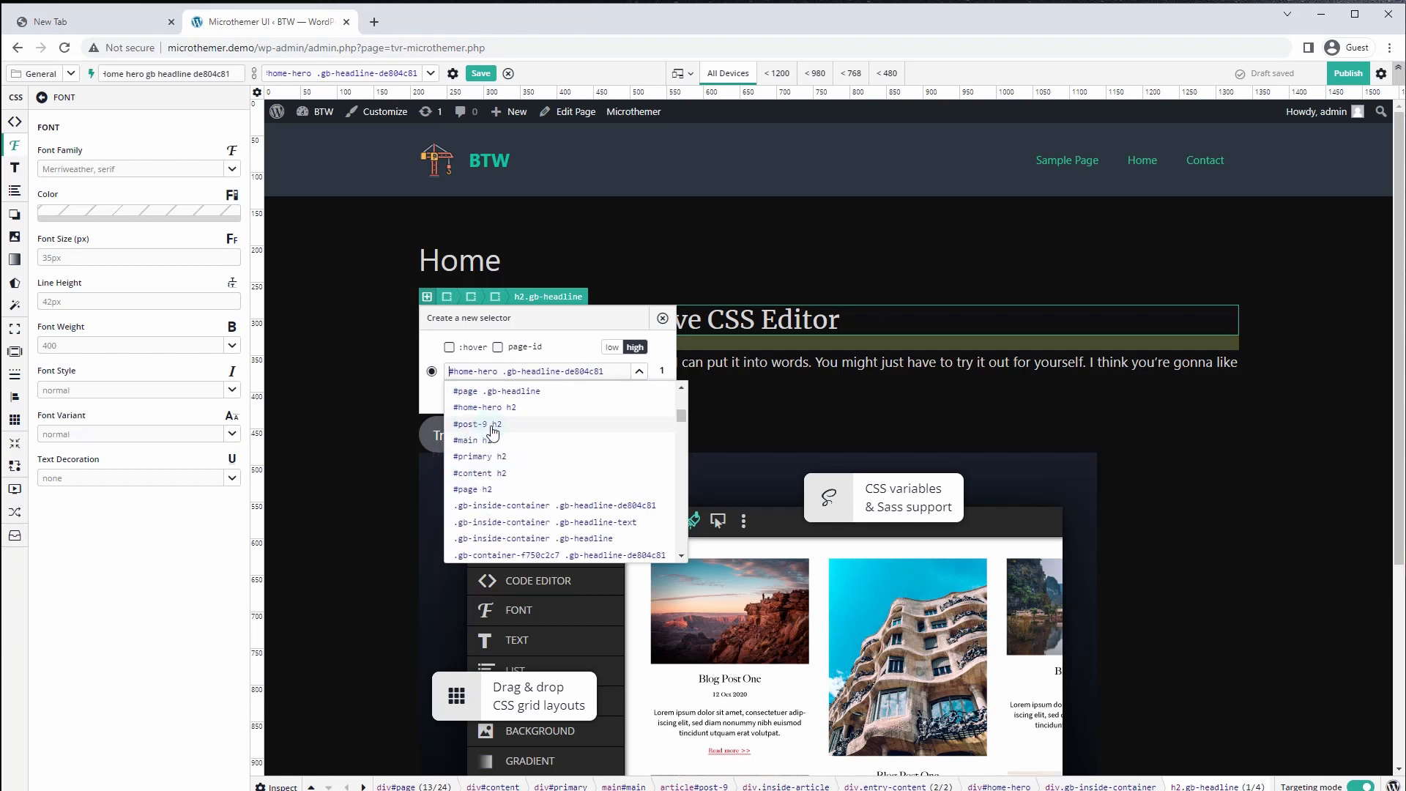
{"action": "left_click", "coordinate": [481, 429]}
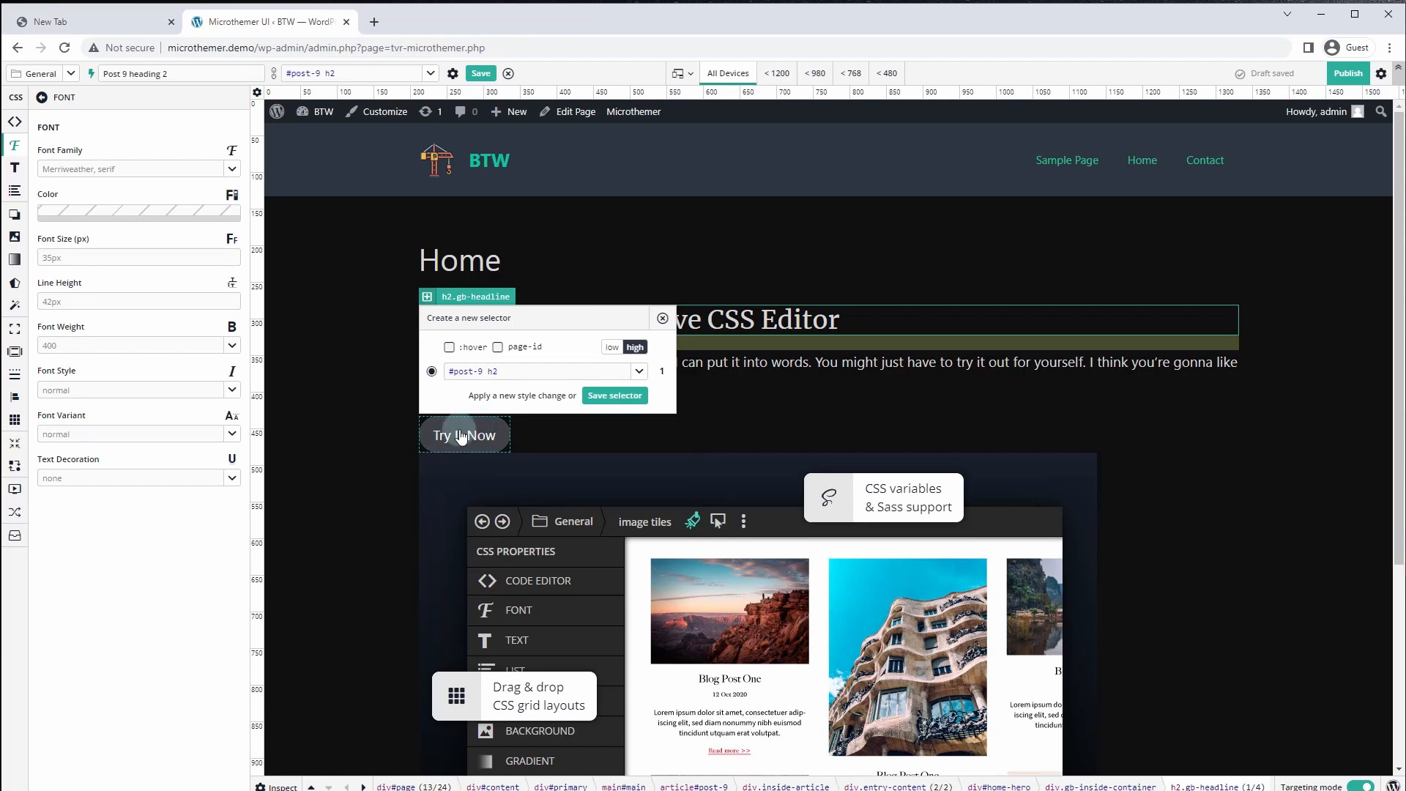
{"action": "left_click", "coordinate": [601, 396]}
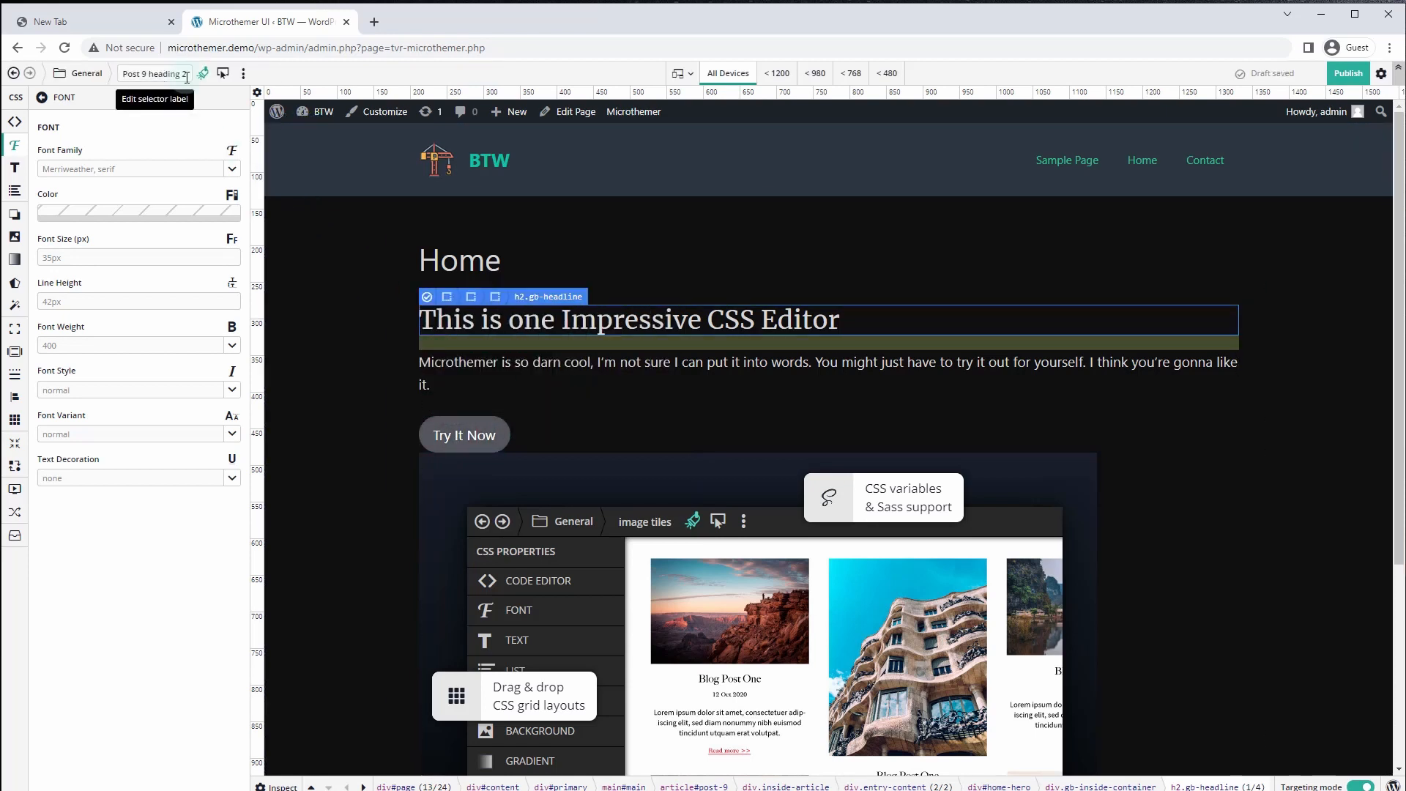
{"action": "left_click", "coordinate": [126, 75]}
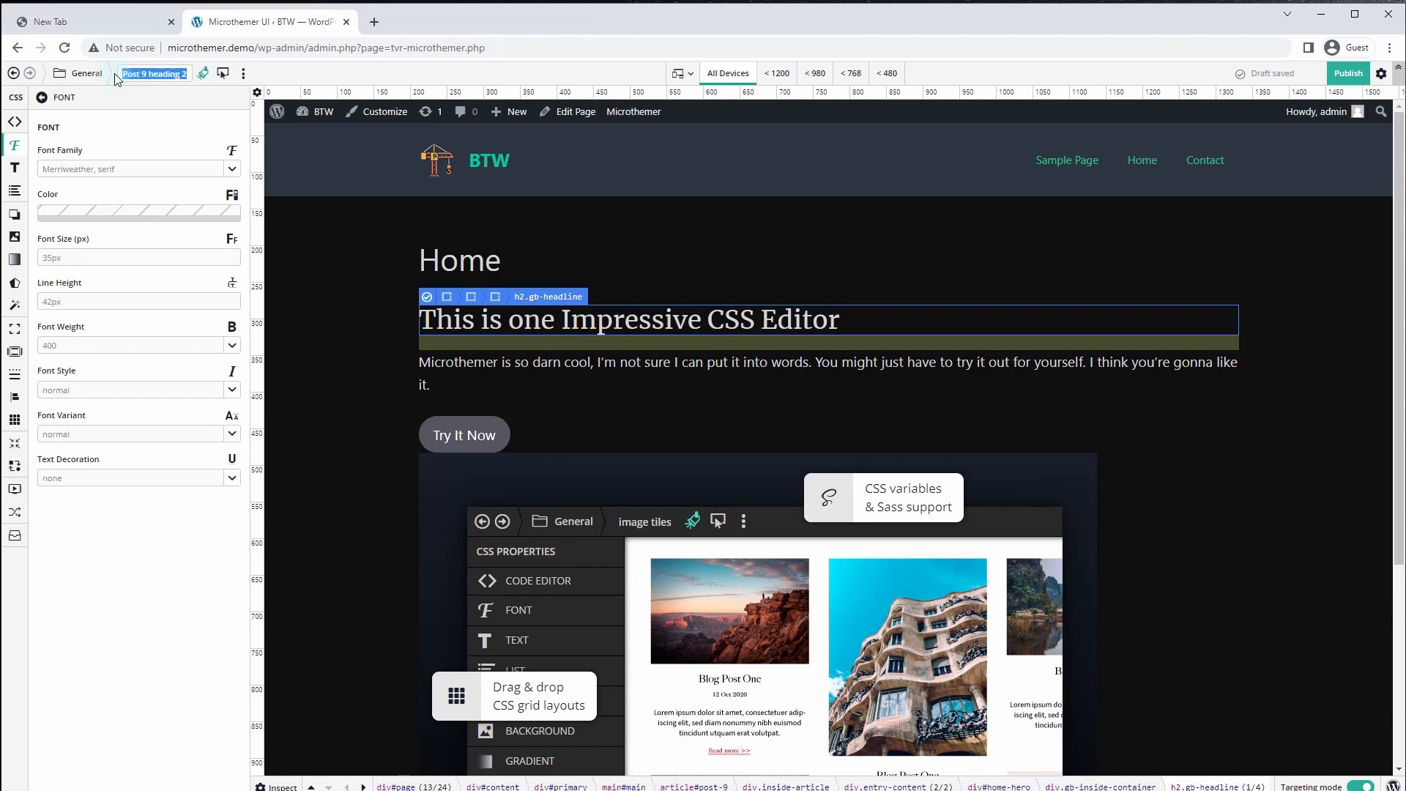
{"action": "type", "text": "Home H"}
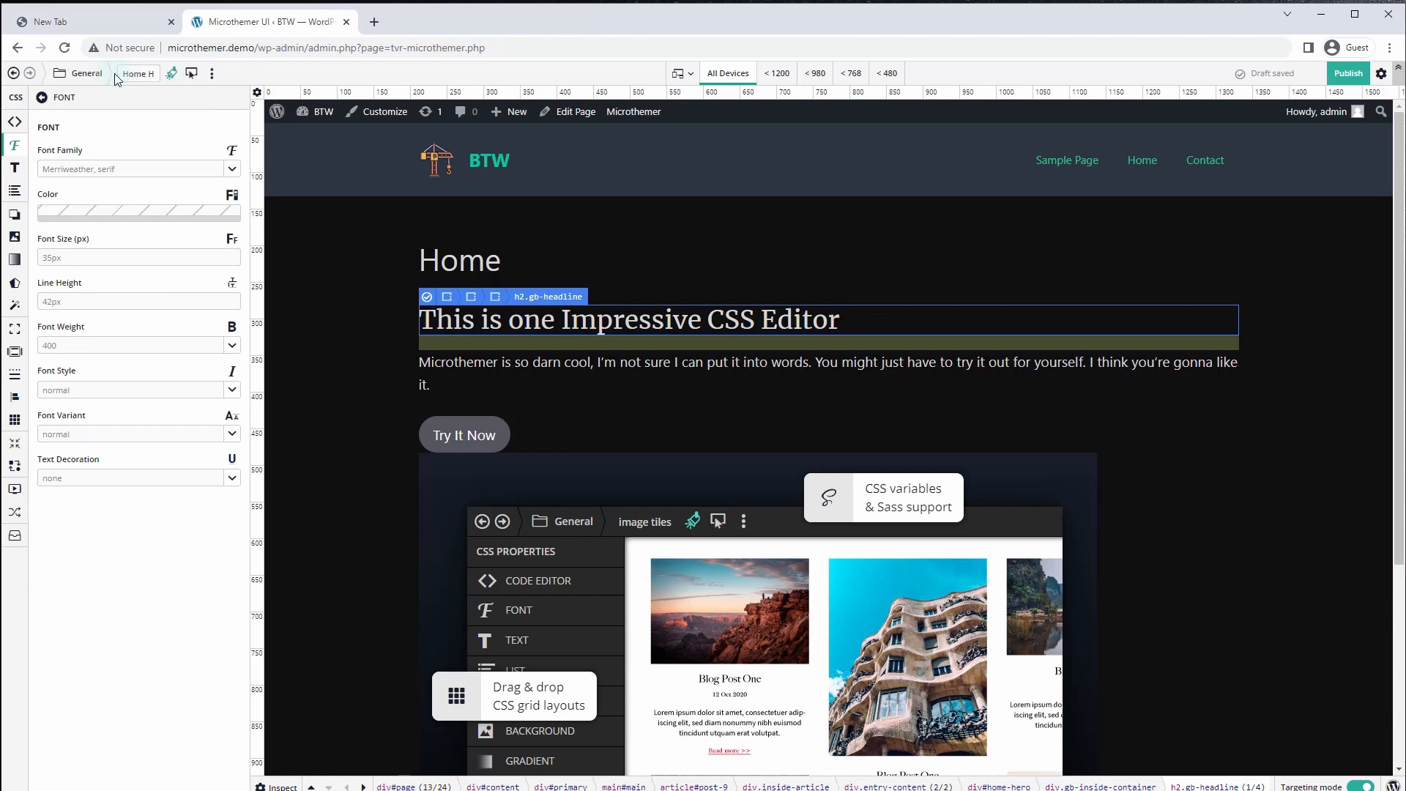
{"action": "type", "text": "2 headings"}
Reopen Home H2 headings and set its font colour, ending at pink rgb(220, 154, 154)
{"action": "left_click", "coordinate": [77, 74]}
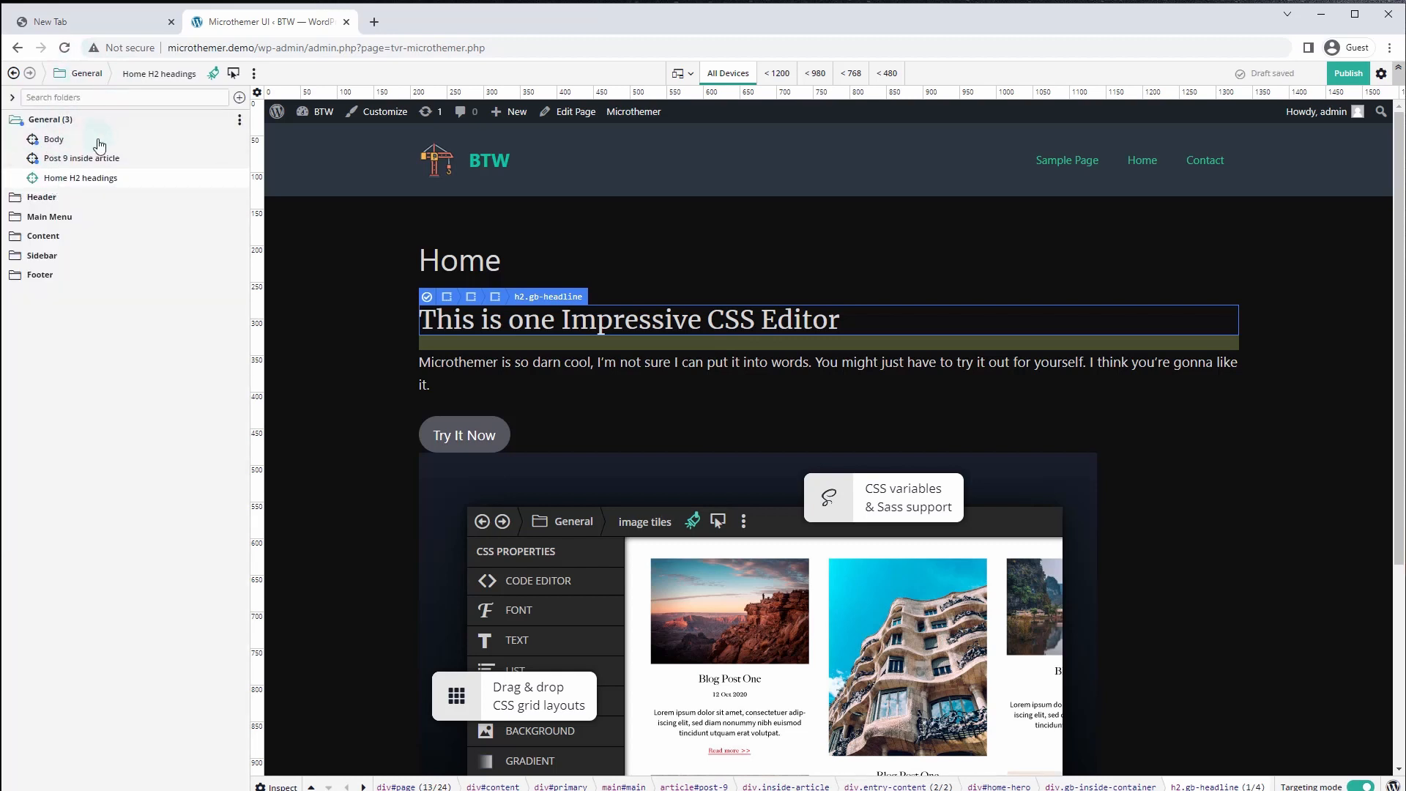
{"action": "left_click", "coordinate": [97, 179]}
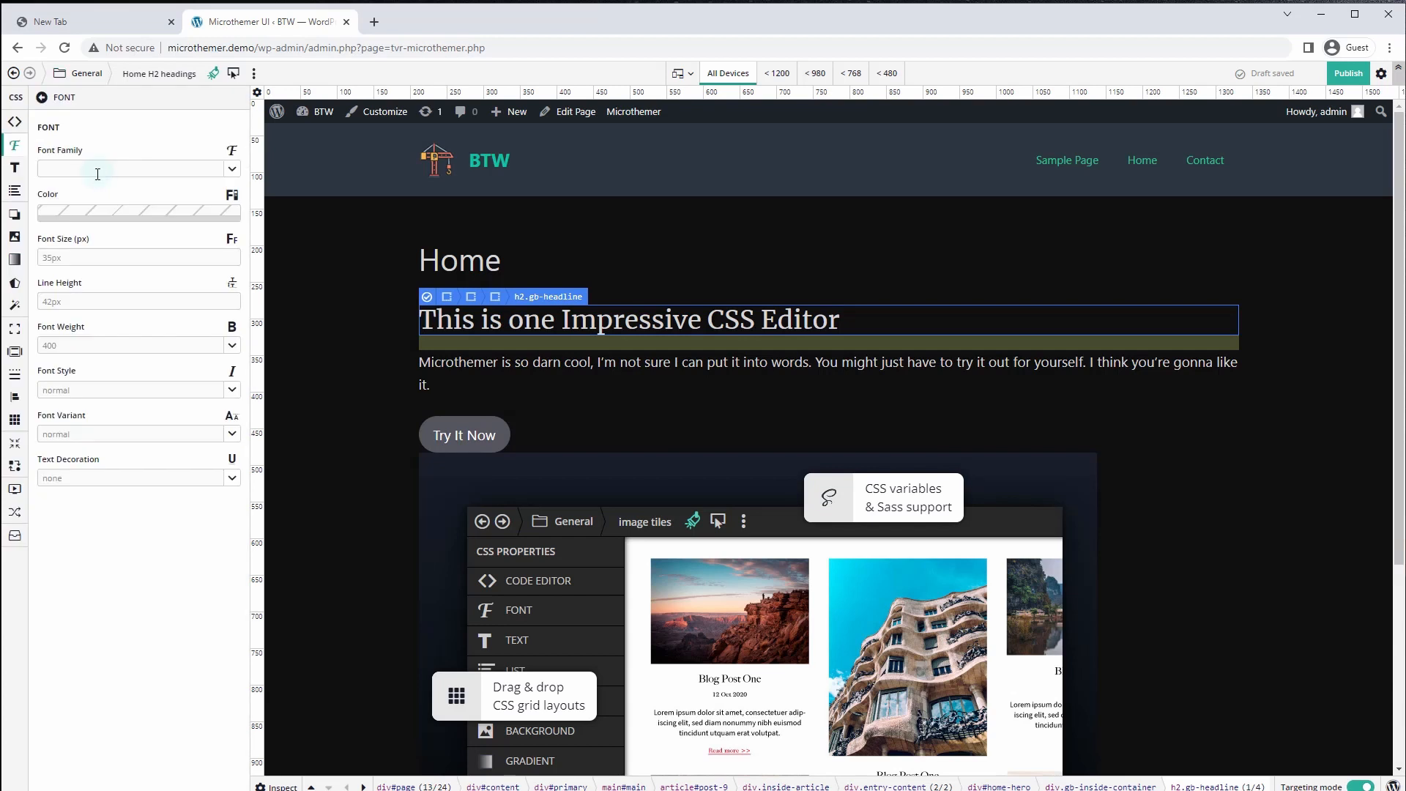
{"action": "left_click", "coordinate": [139, 212]}
{"action": "left_click", "coordinate": [51, 254]}
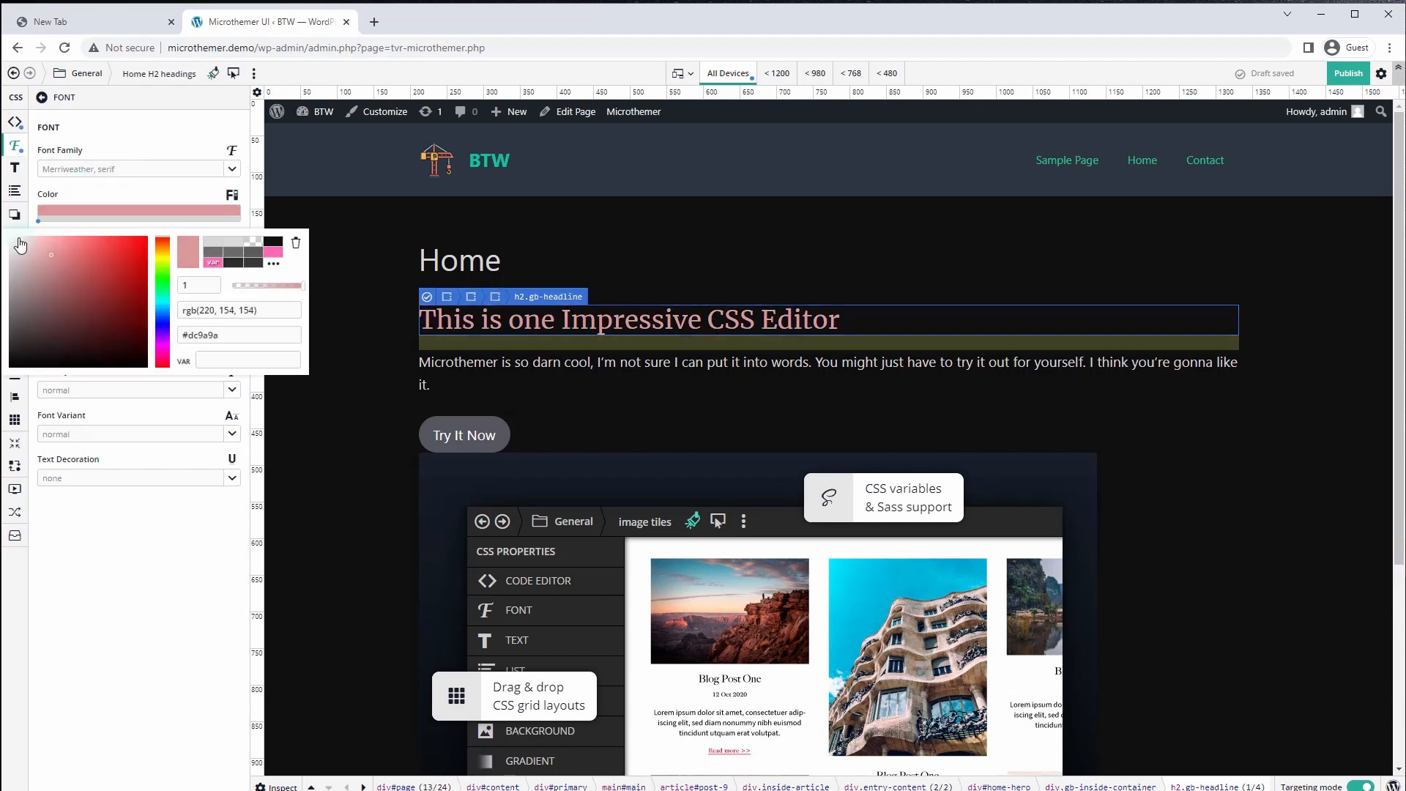
{"action": "left_click_drag", "start_coordinate": [20, 239], "coordinate": [4, 225]}
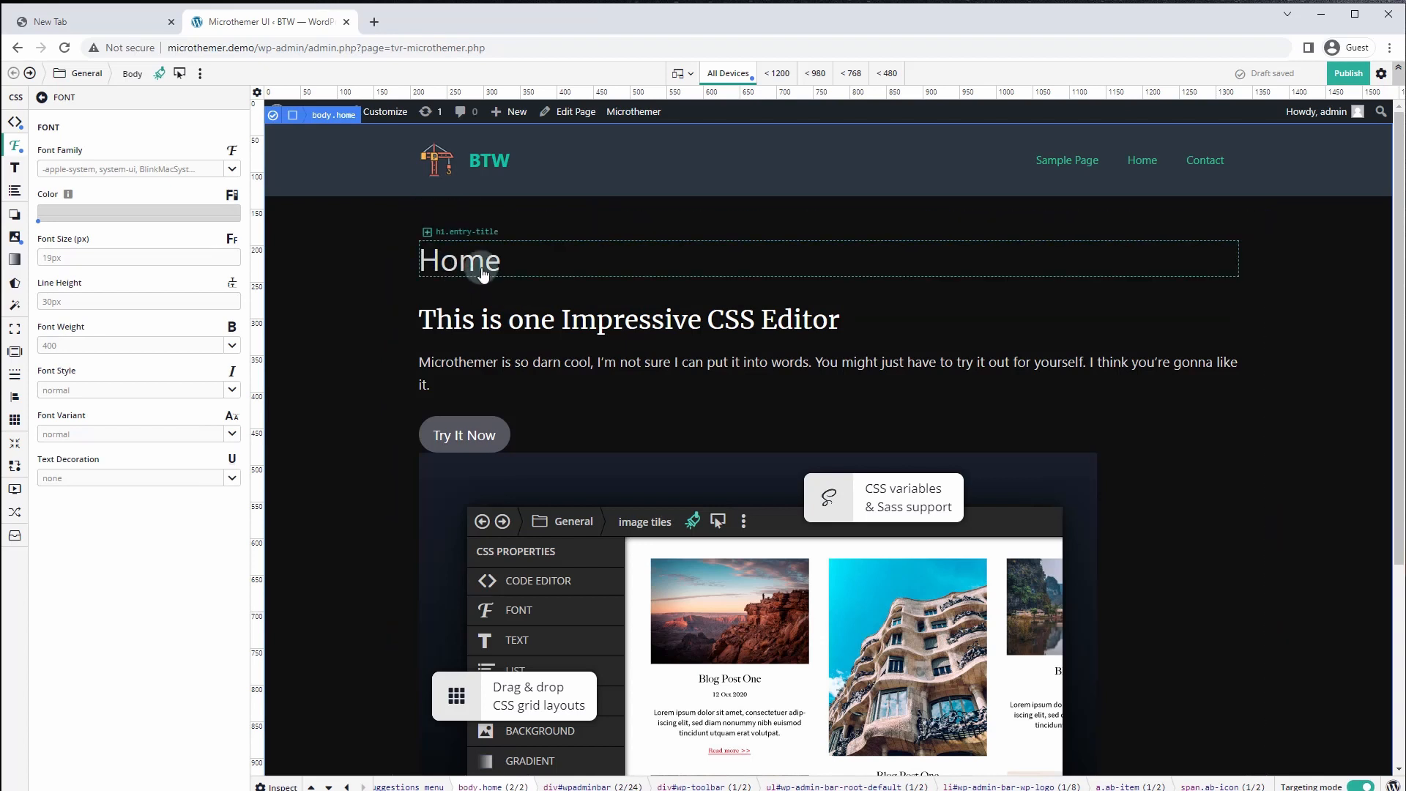
Set the Post 9 Home title's Display property to none to hide it
{"action": "left_click", "coordinate": [560, 268]}
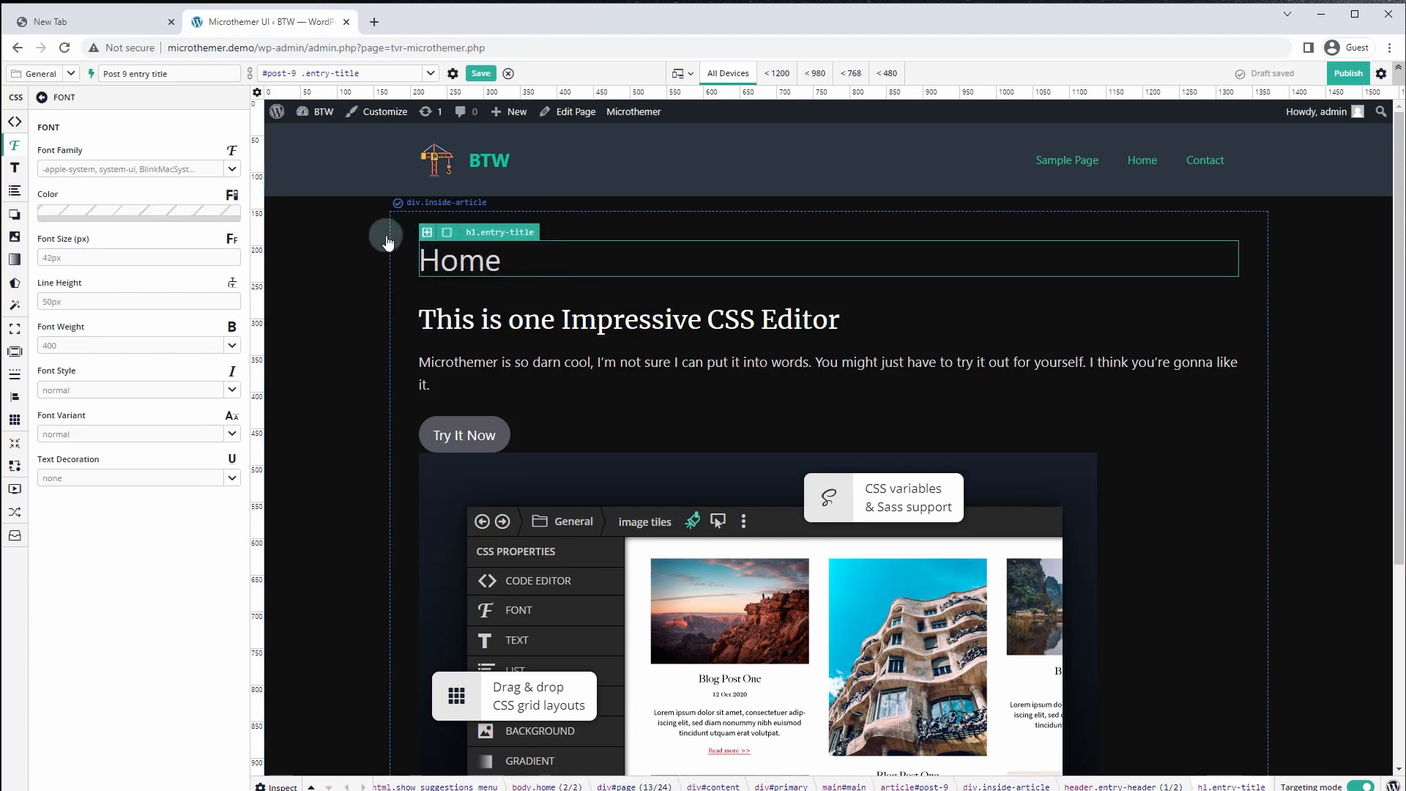
{"action": "left_click", "coordinate": [16, 538]}
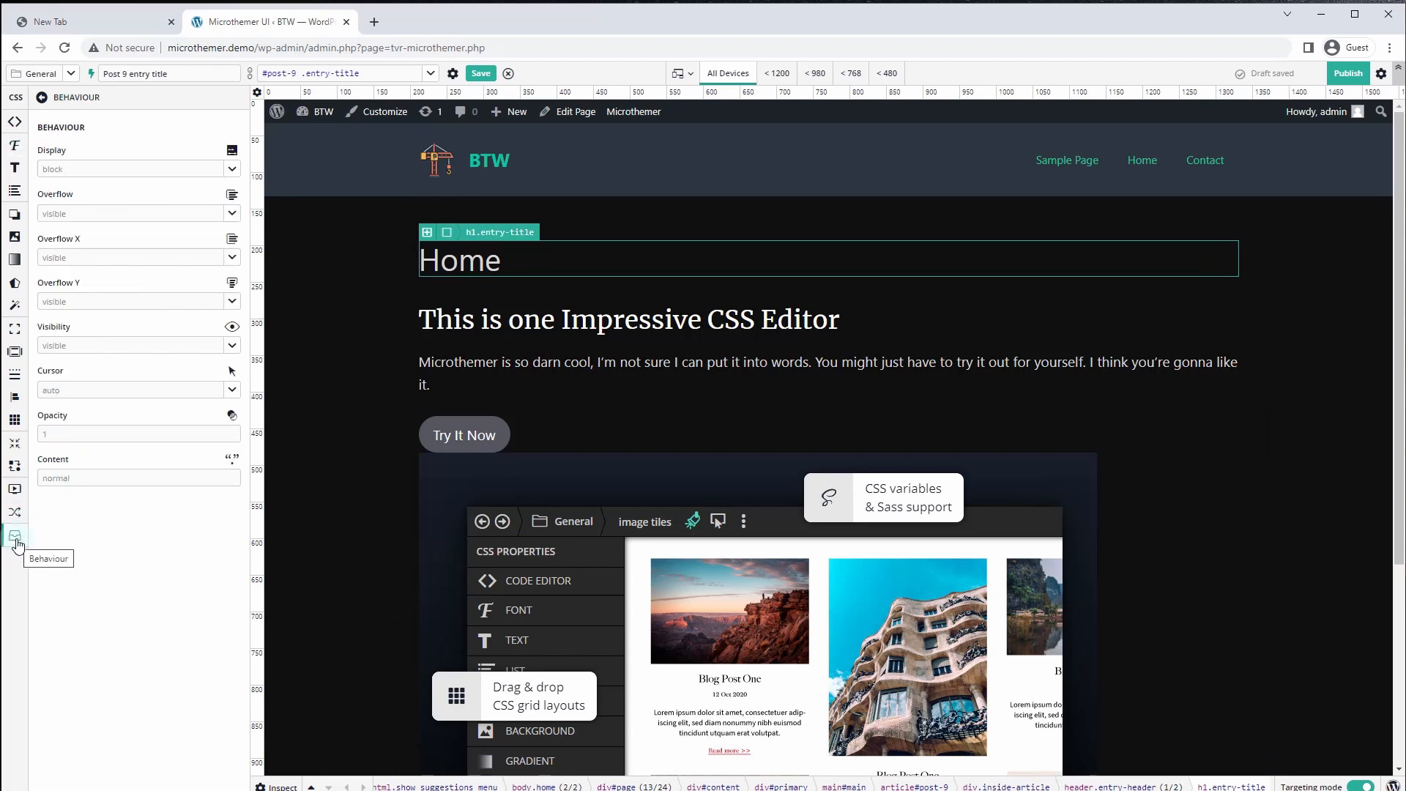
{"action": "left_click", "coordinate": [232, 172]}
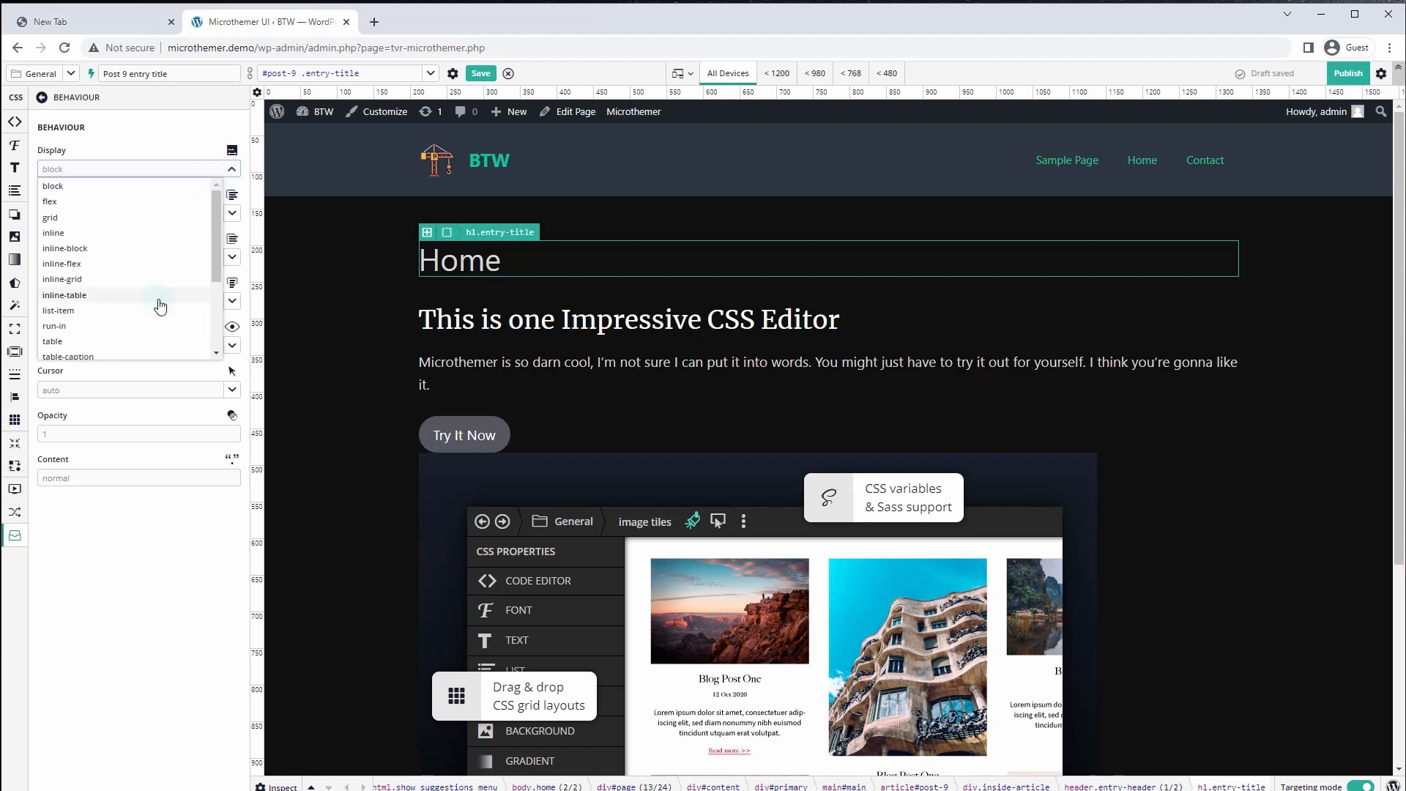
{"action": "scroll", "coordinate": [153, 308], "scroll_direction": "down", "scroll_amount": 5}
{"action": "left_click", "coordinate": [101, 353]}
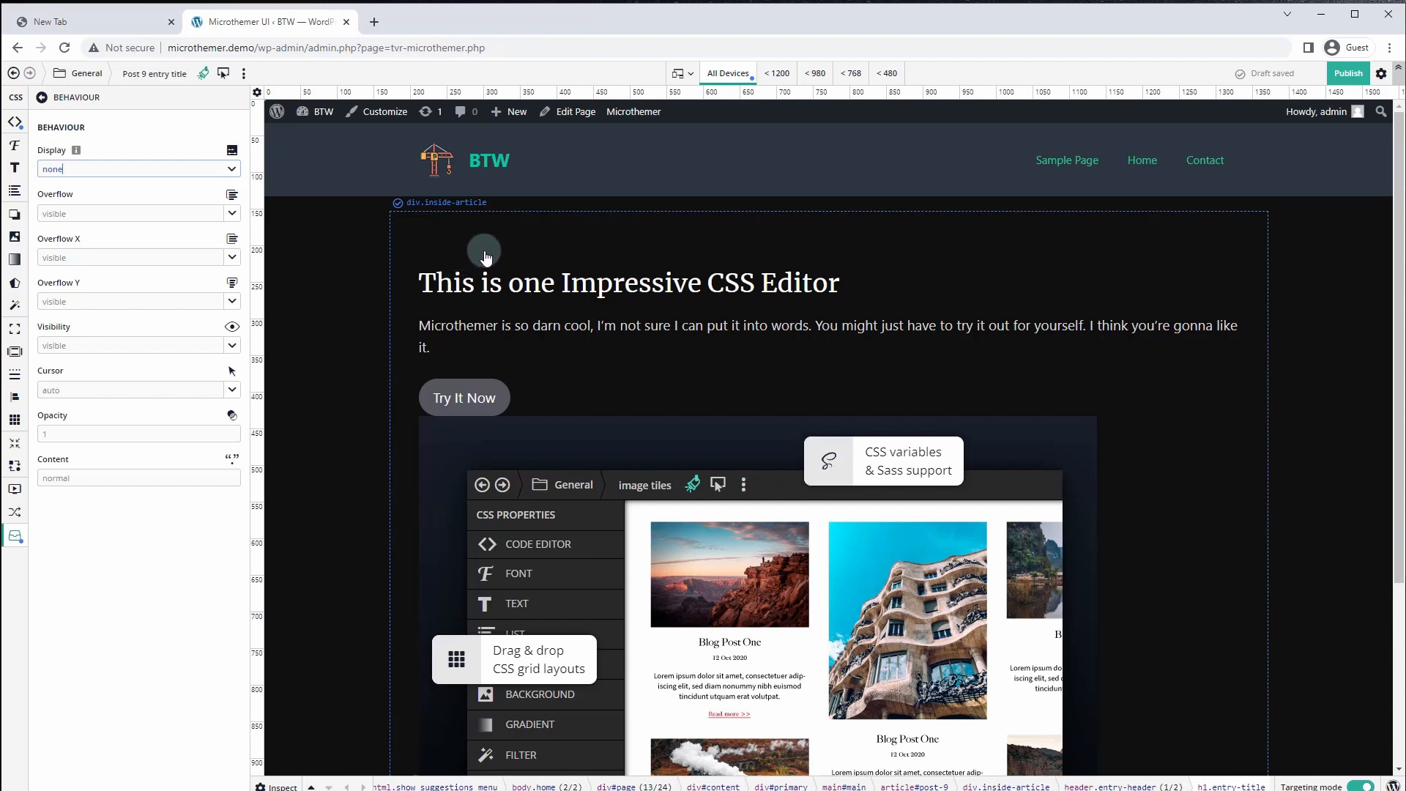
Save a 'Home hero' selector for #home-hero via Inspect, then target its gb-inside-container
{"action": "left_click", "coordinate": [401, 200]}
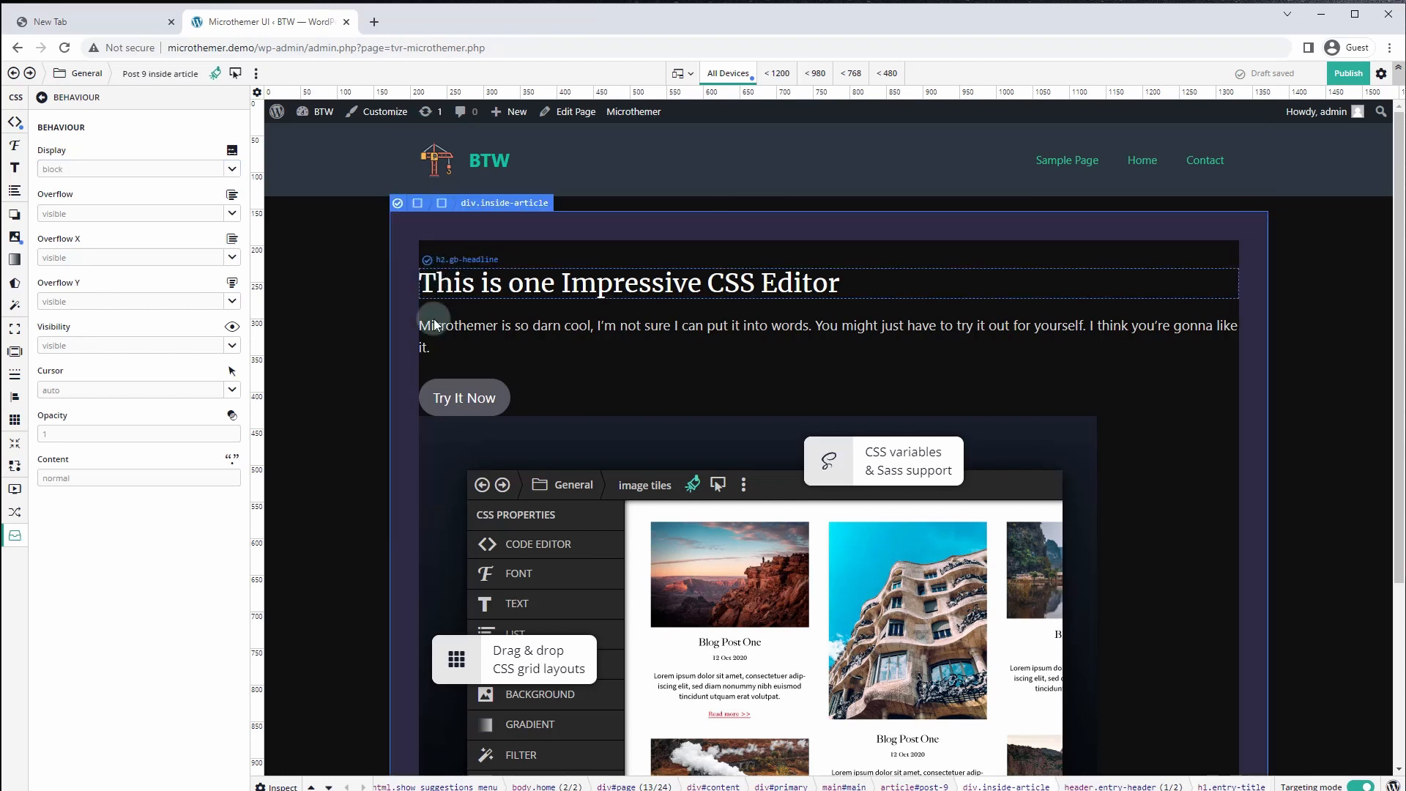
{"action": "left_click", "coordinate": [271, 786]}
{"action": "left_click", "coordinate": [686, 722]}
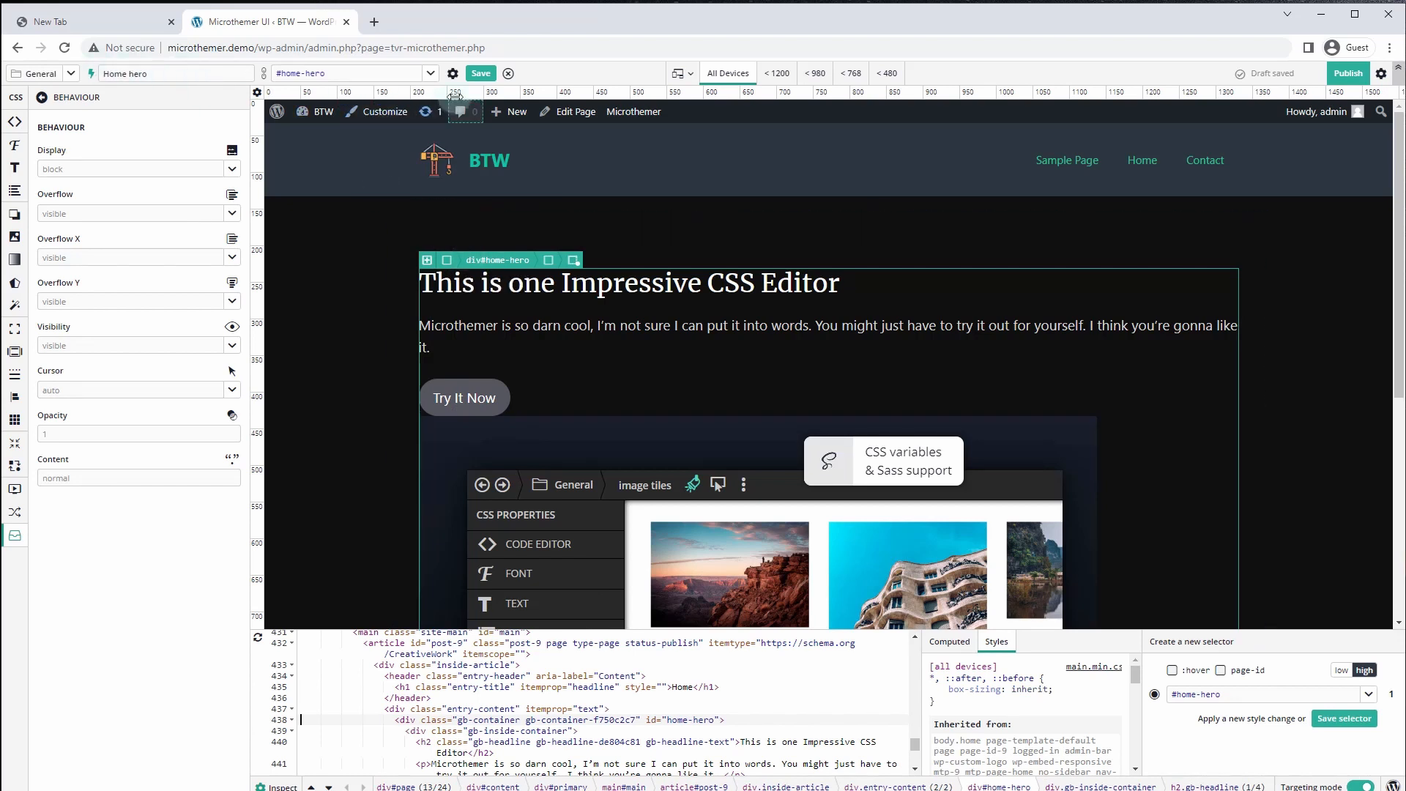
{"action": "left_click", "coordinate": [481, 74]}
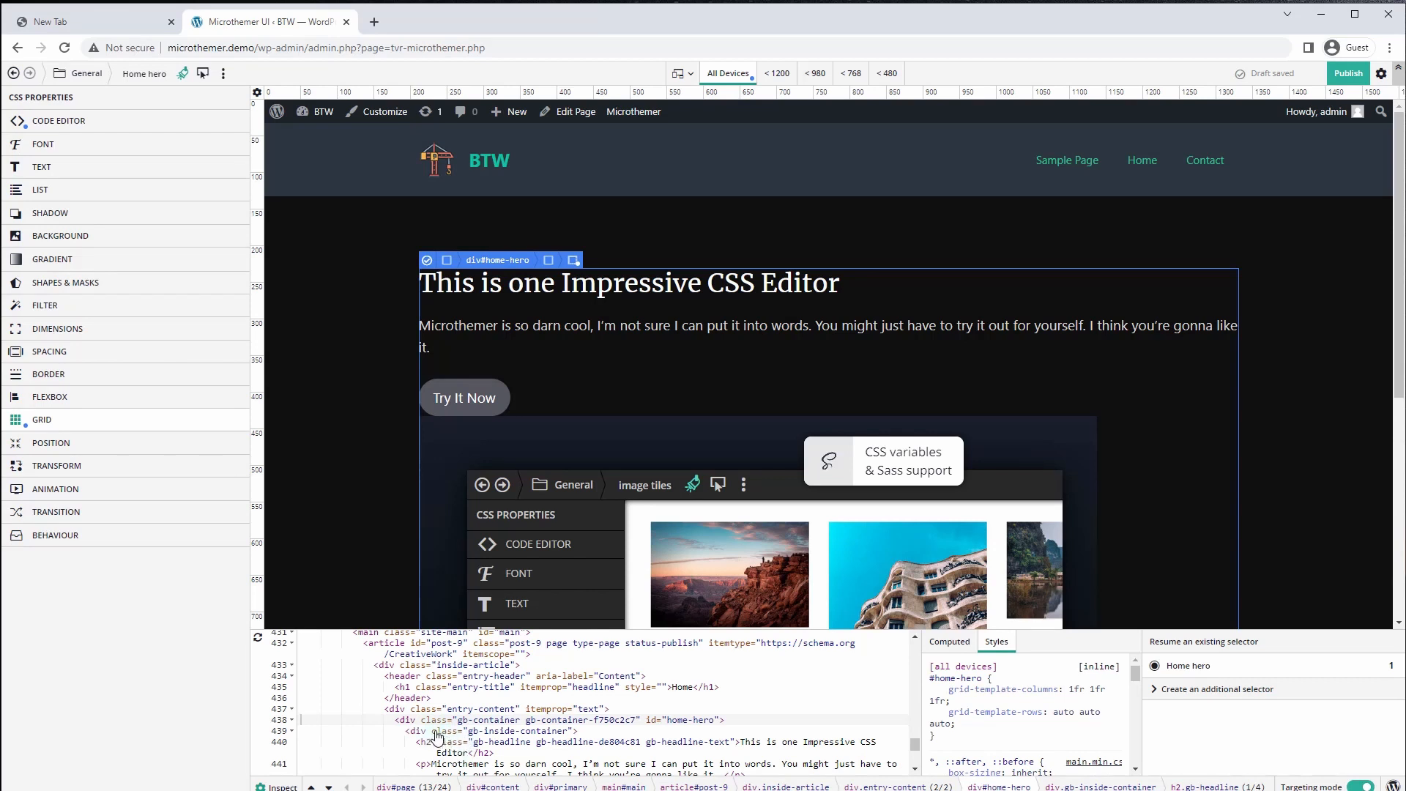
{"action": "left_click", "coordinate": [437, 732]}
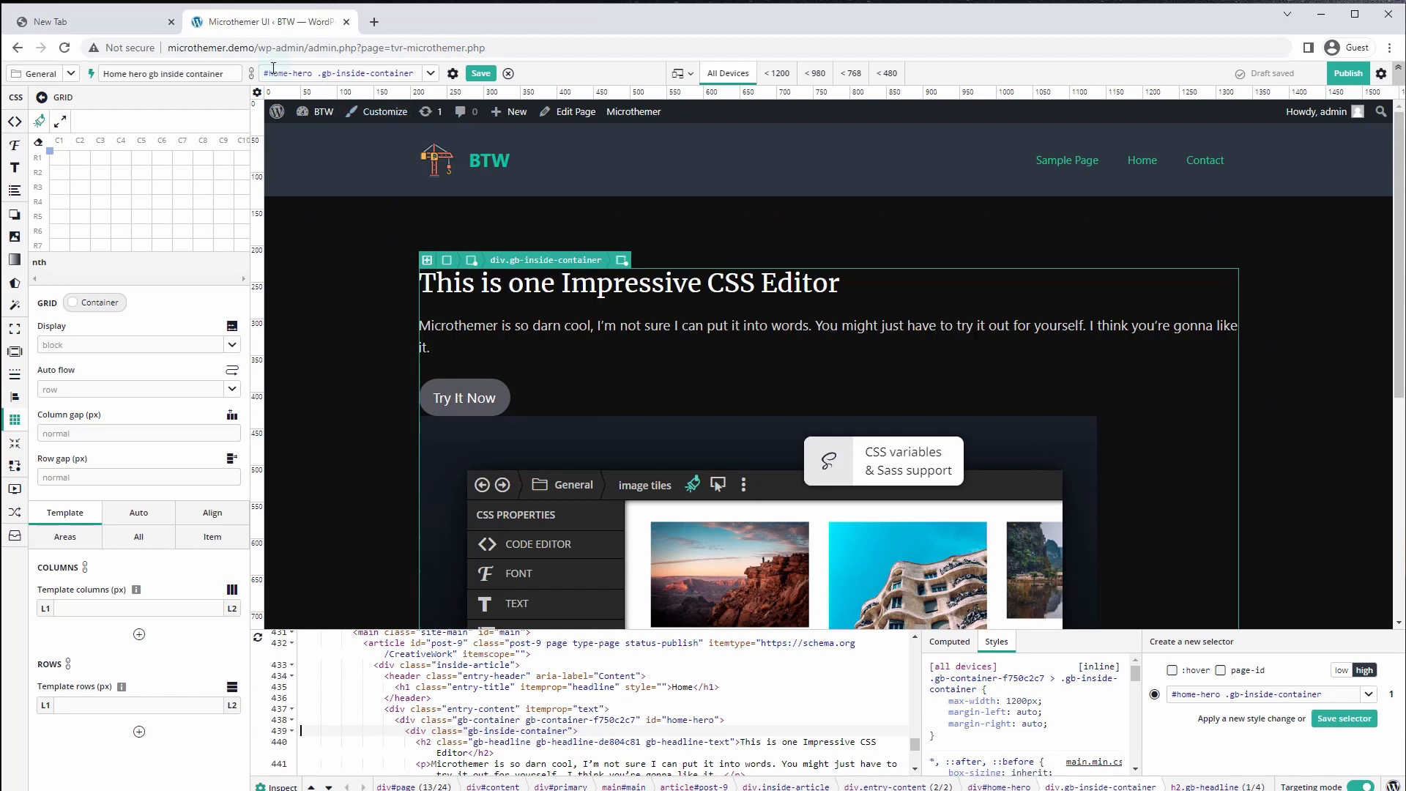
Save the inner container selector and rename it 'Home hero gb inner'
{"action": "left_click", "coordinate": [480, 74]}
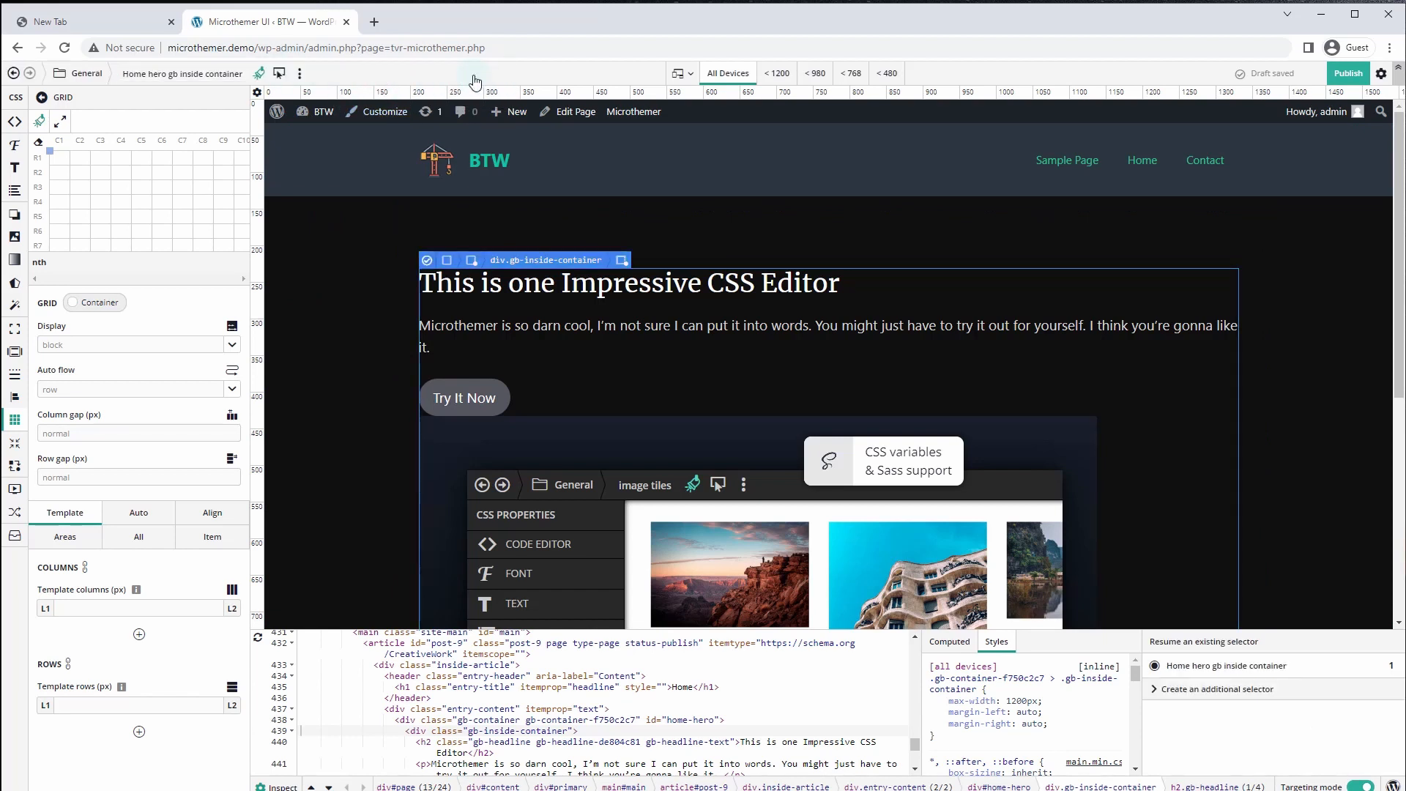
{"action": "left_click", "coordinate": [206, 74]}
{"action": "left_click_drag", "start_coordinate": [245, 73], "coordinate": [169, 74]}
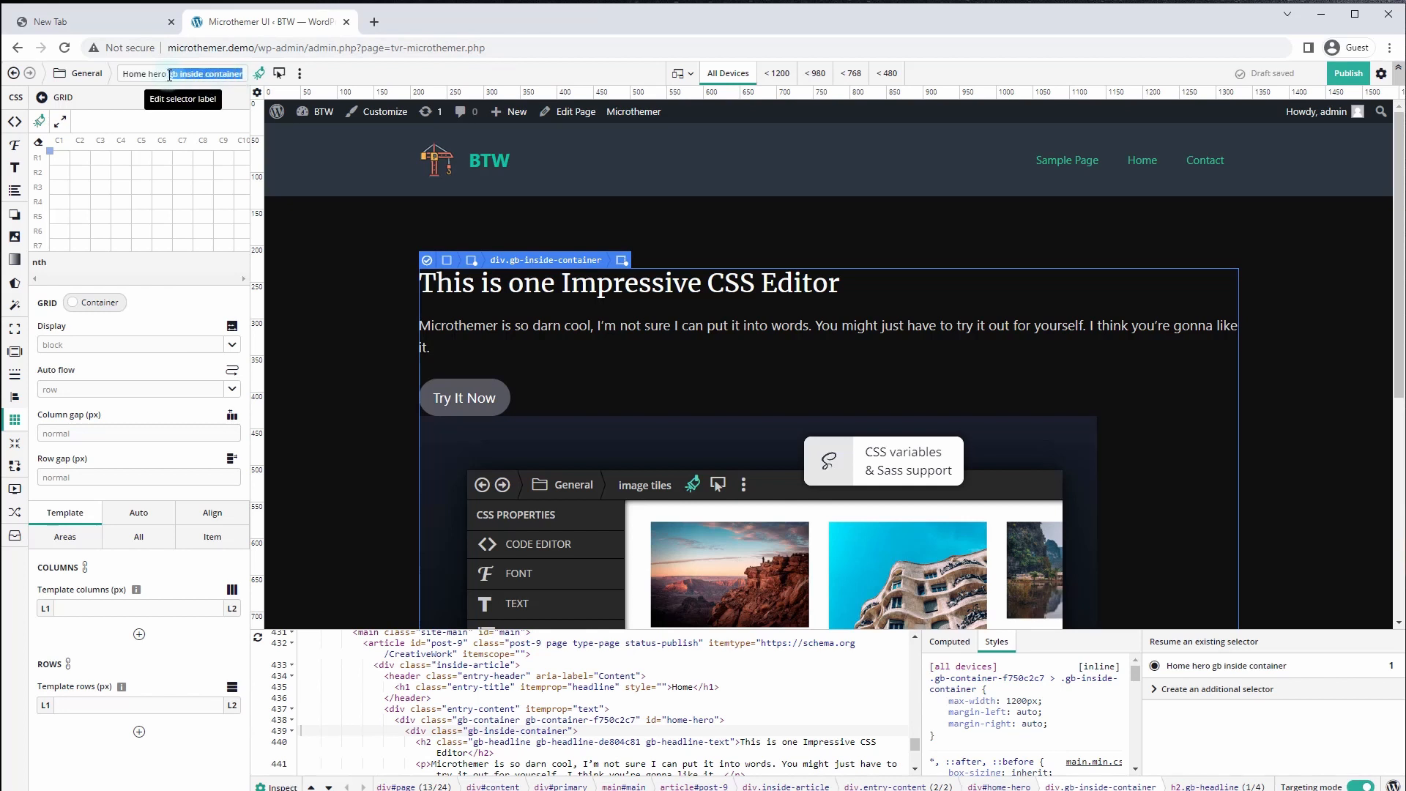
{"action": "type", "text": "inner"}
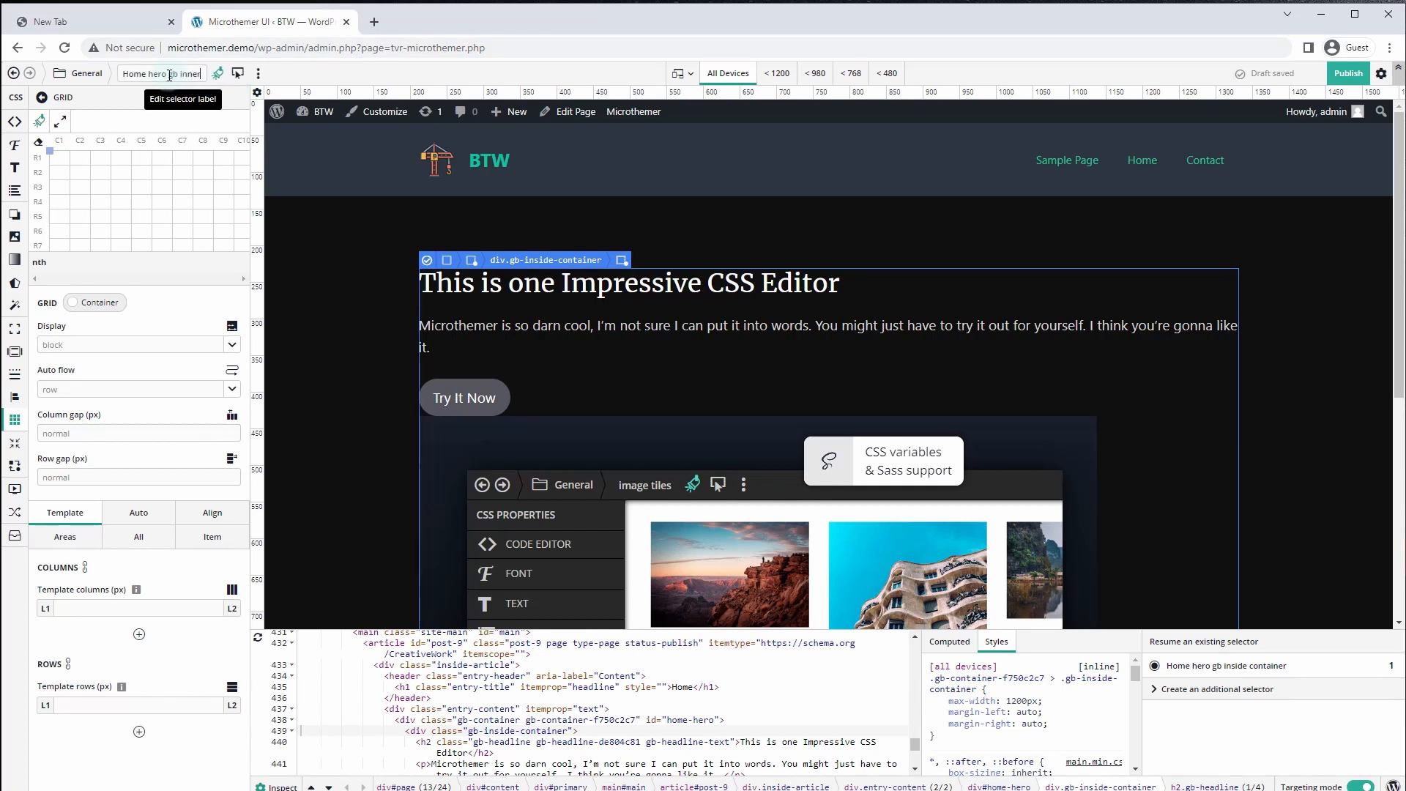
{"action": "key", "text": "Return"}
Set the inner container's Display to grid
{"action": "left_click", "coordinate": [69, 424]}
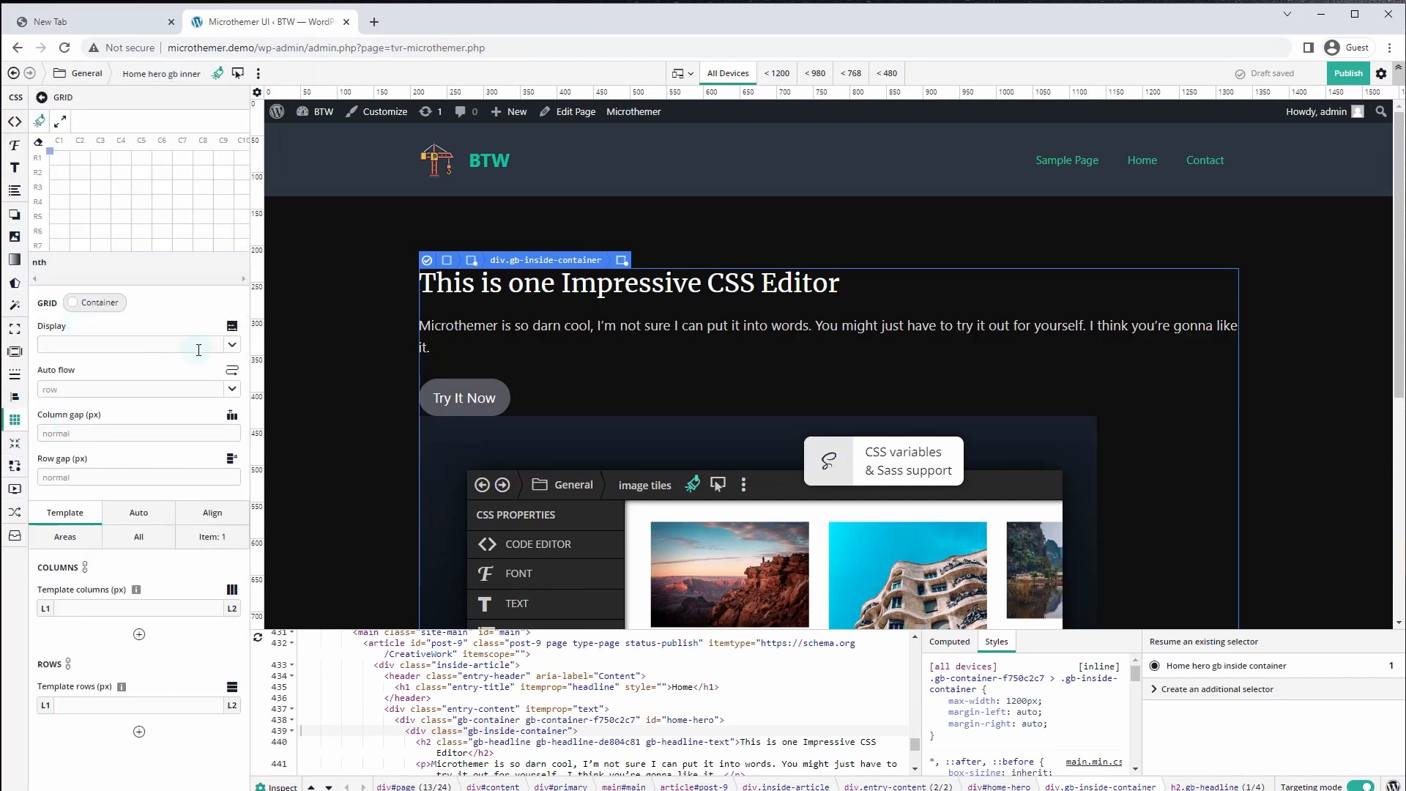
{"action": "left_click", "coordinate": [232, 348]}
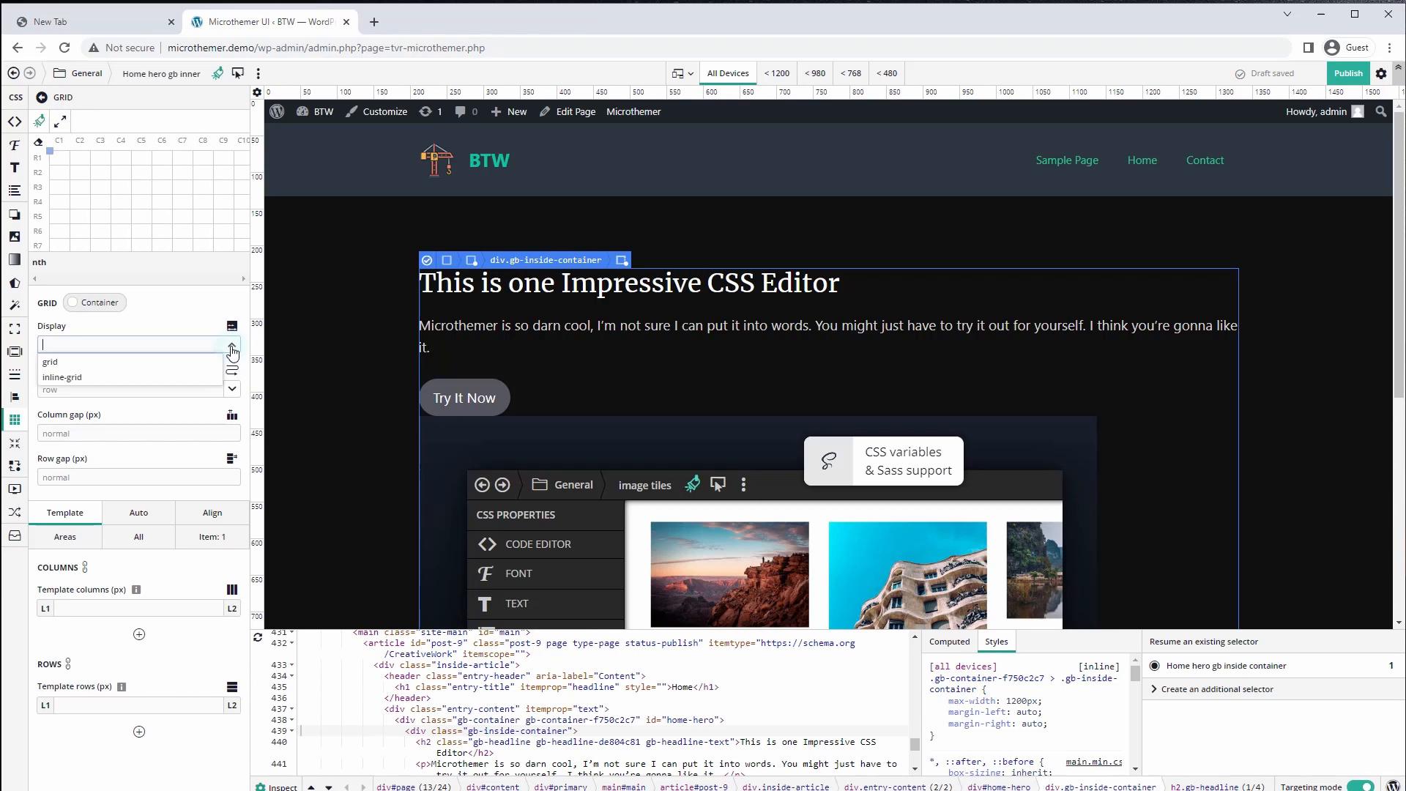
{"action": "left_click", "coordinate": [80, 369]}
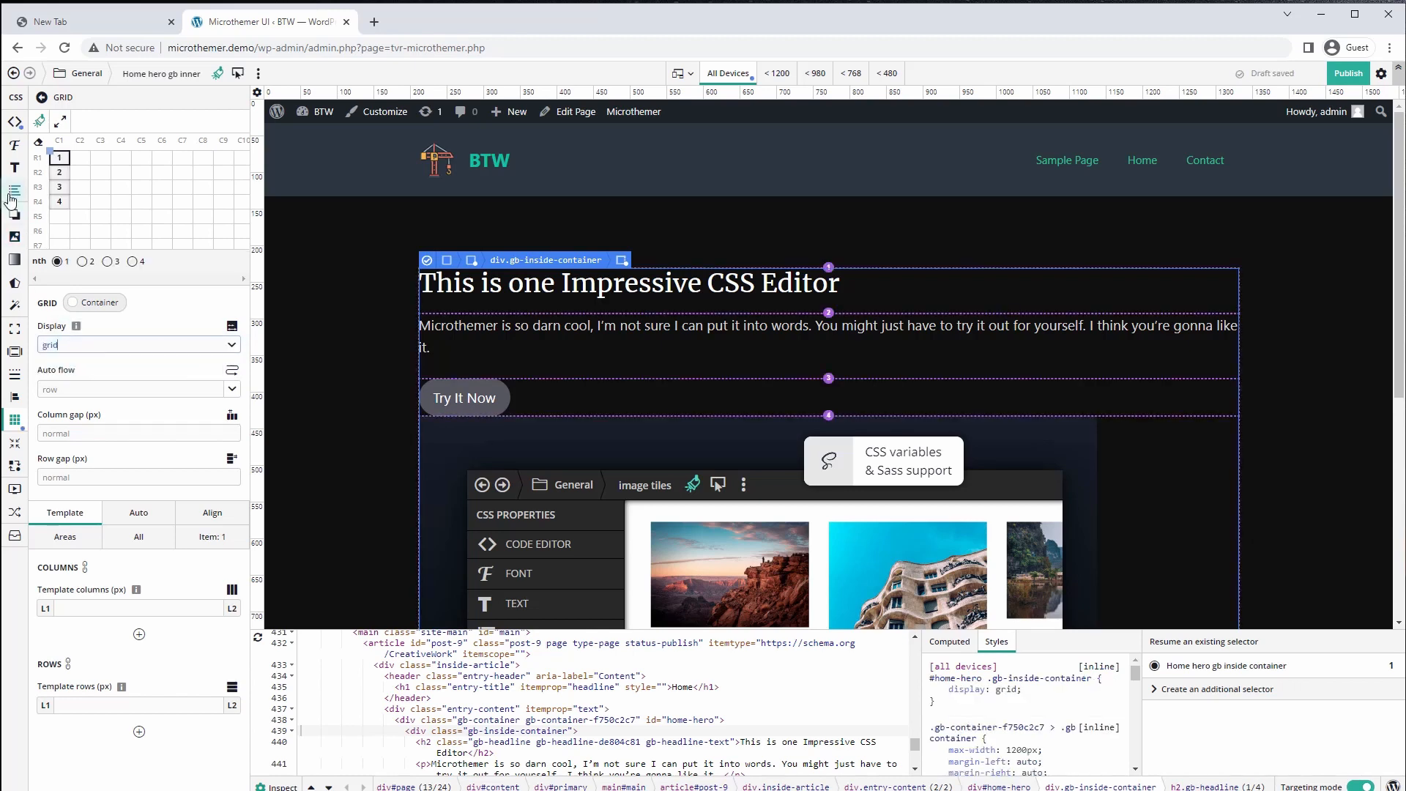
{"action": "scroll", "coordinate": [369, 311], "scroll_direction": "down", "scroll_amount": 5}
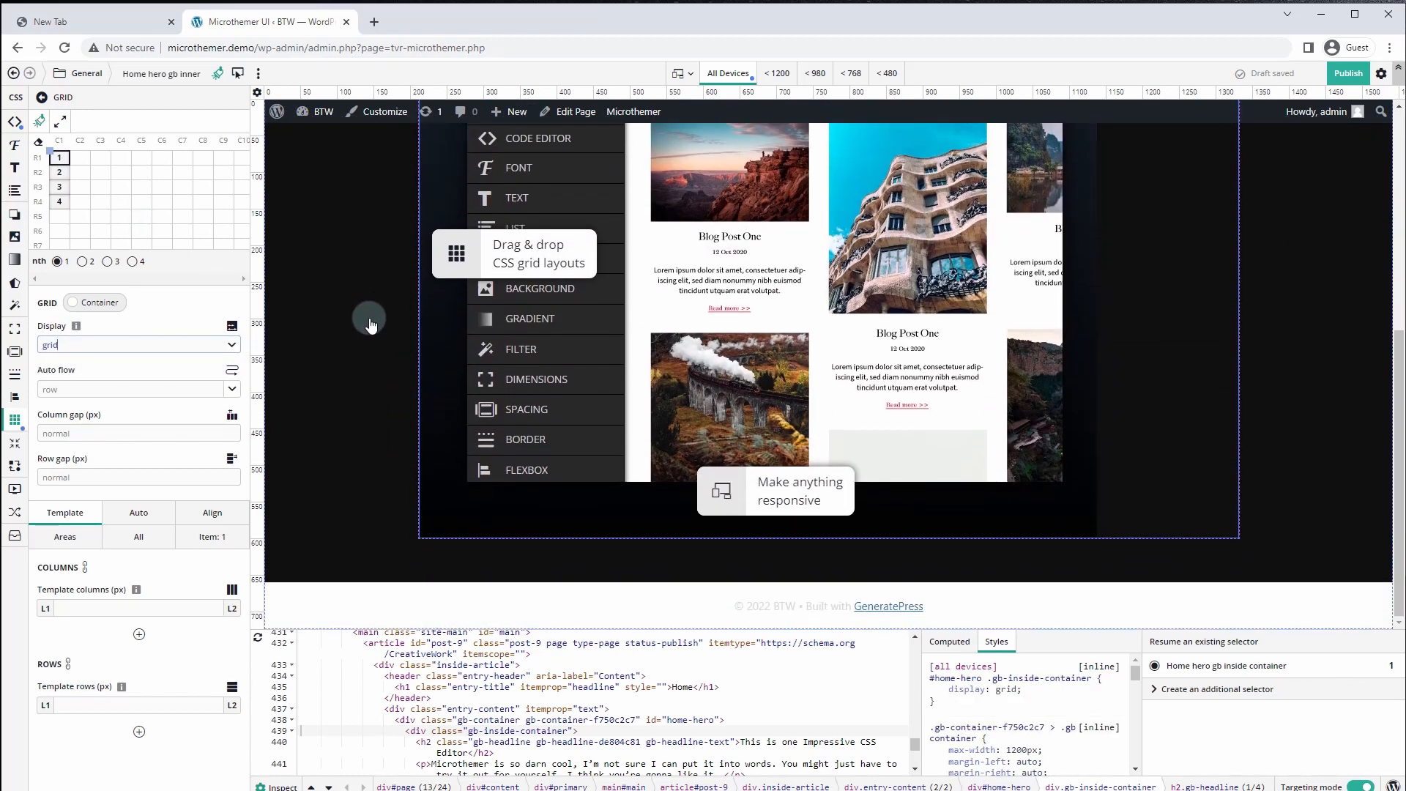
{"action": "scroll", "coordinate": [370, 313], "scroll_direction": "up", "scroll_amount": 5}
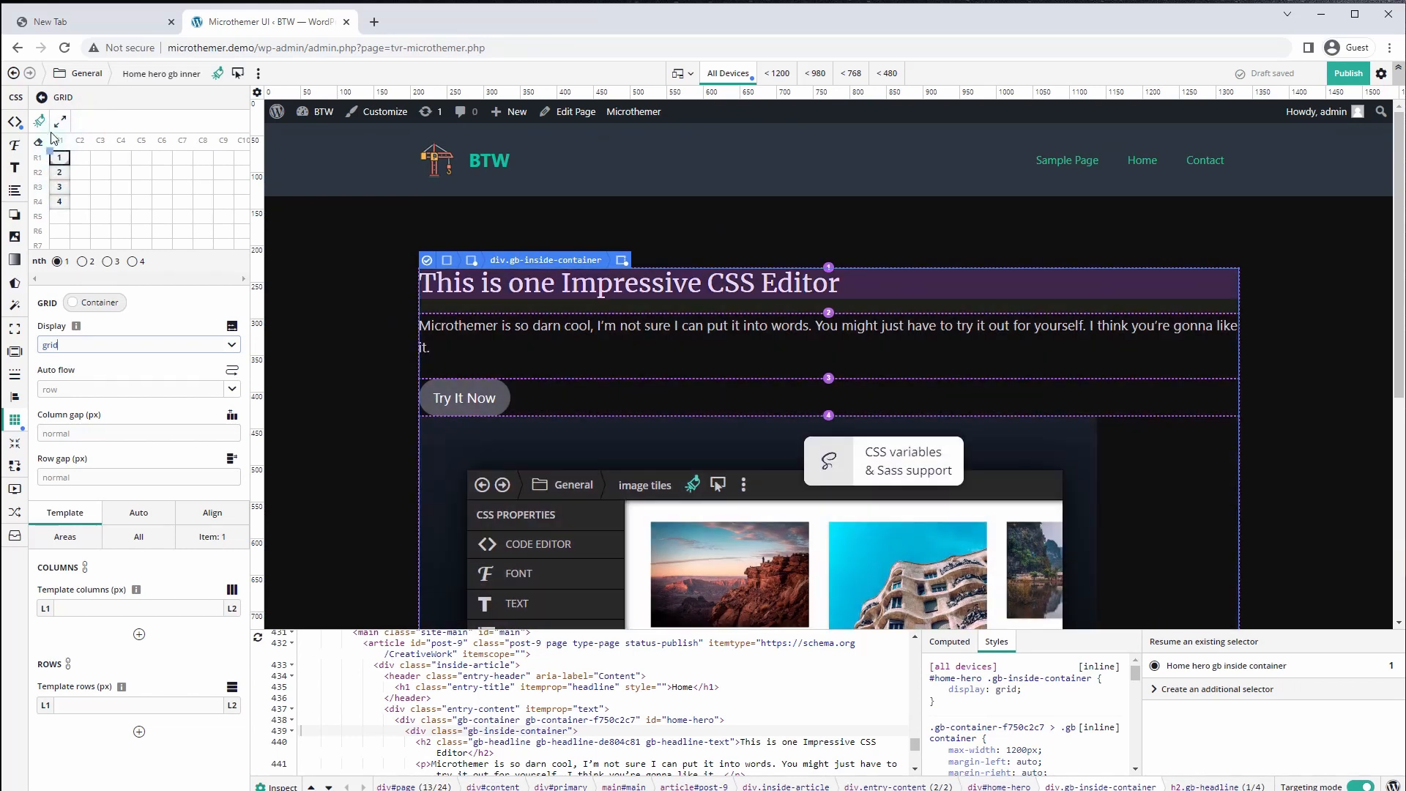
{"action": "scroll", "coordinate": [333, 339], "scroll_direction": "down", "scroll_amount": 2}
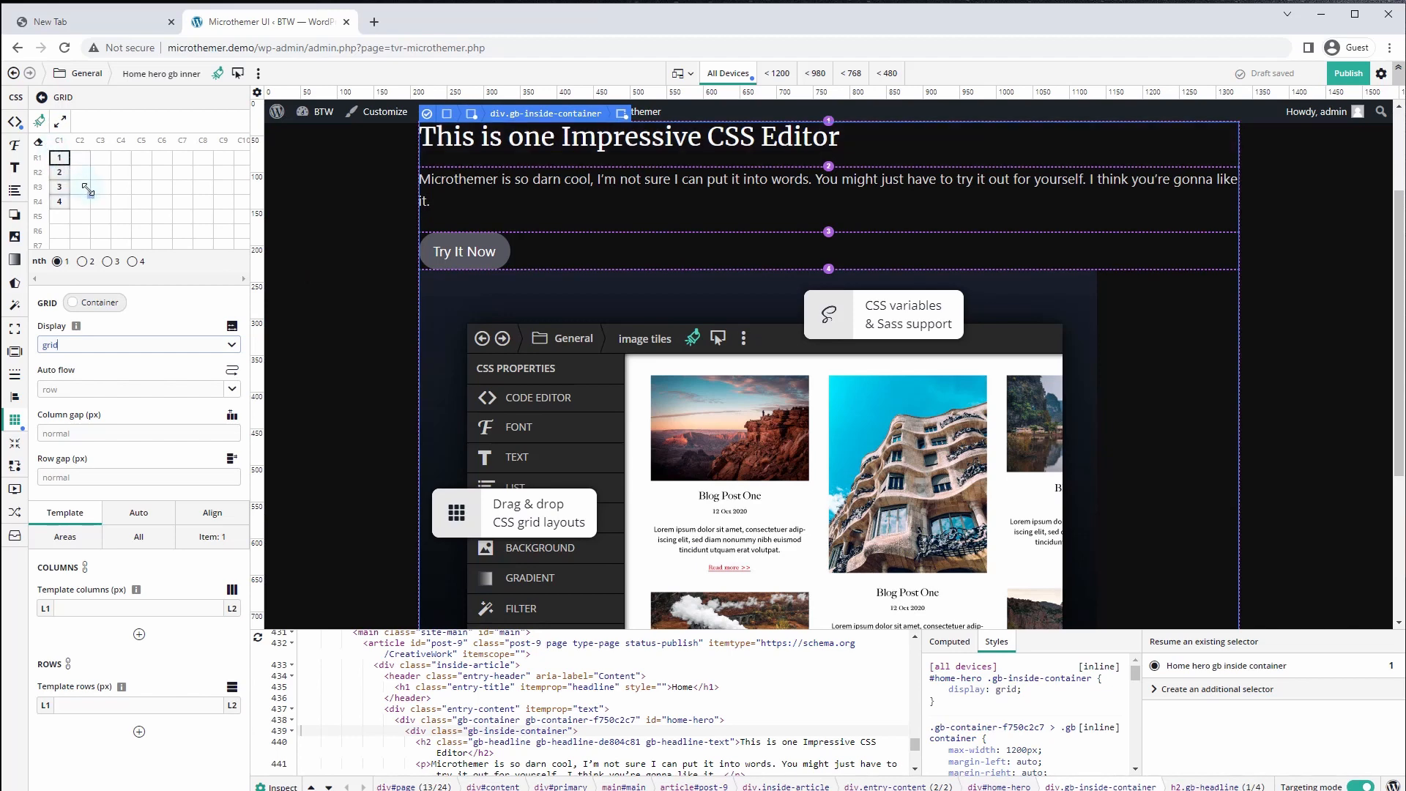
Create three grid columns, stacking headline, paragraph and button left with the screenshot top-right
{"action": "left_click_drag", "start_coordinate": [101, 213], "coordinate": [147, 208]}
{"action": "left_click_drag", "start_coordinate": [108, 195], "coordinate": [111, 194]}
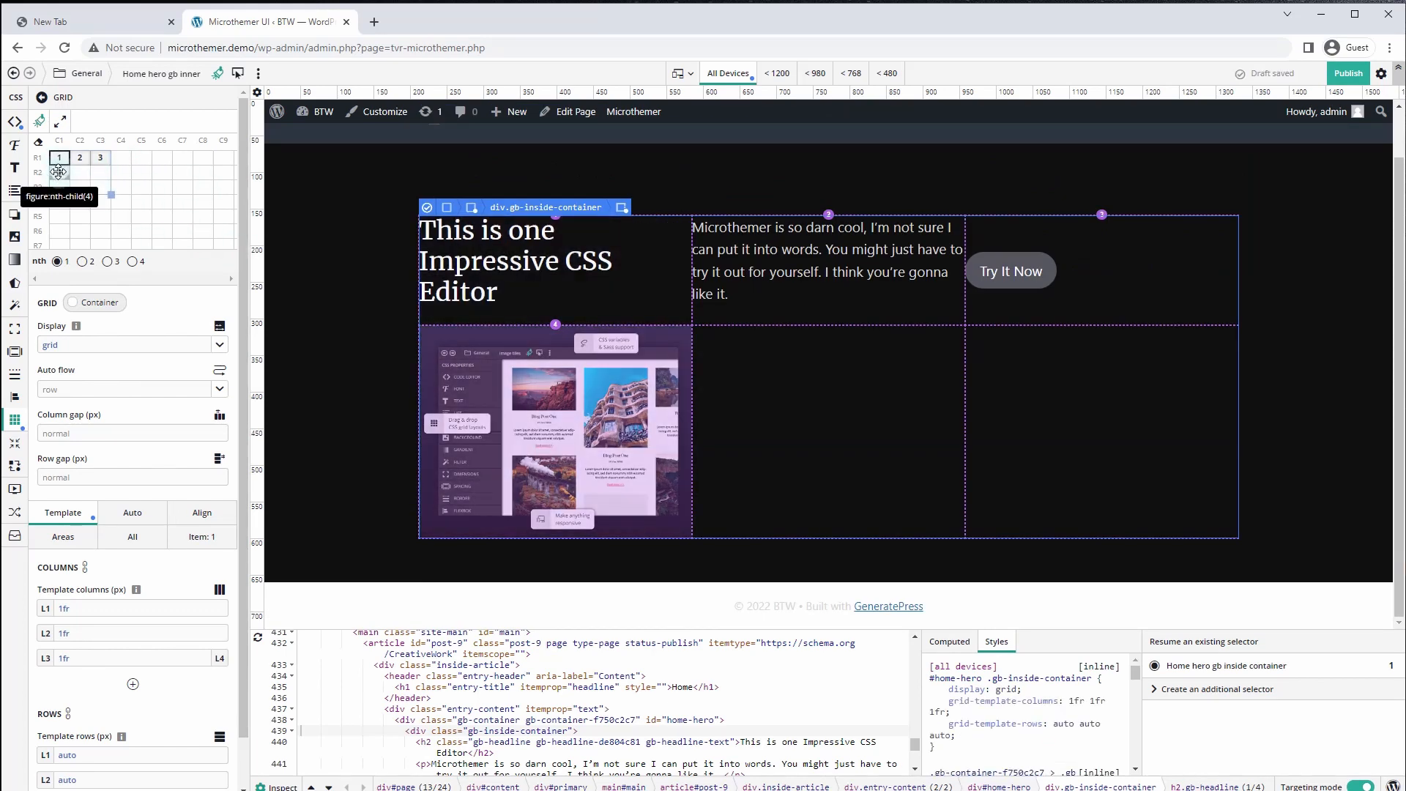
{"action": "left_click_drag", "start_coordinate": [57, 169], "coordinate": [98, 186]}
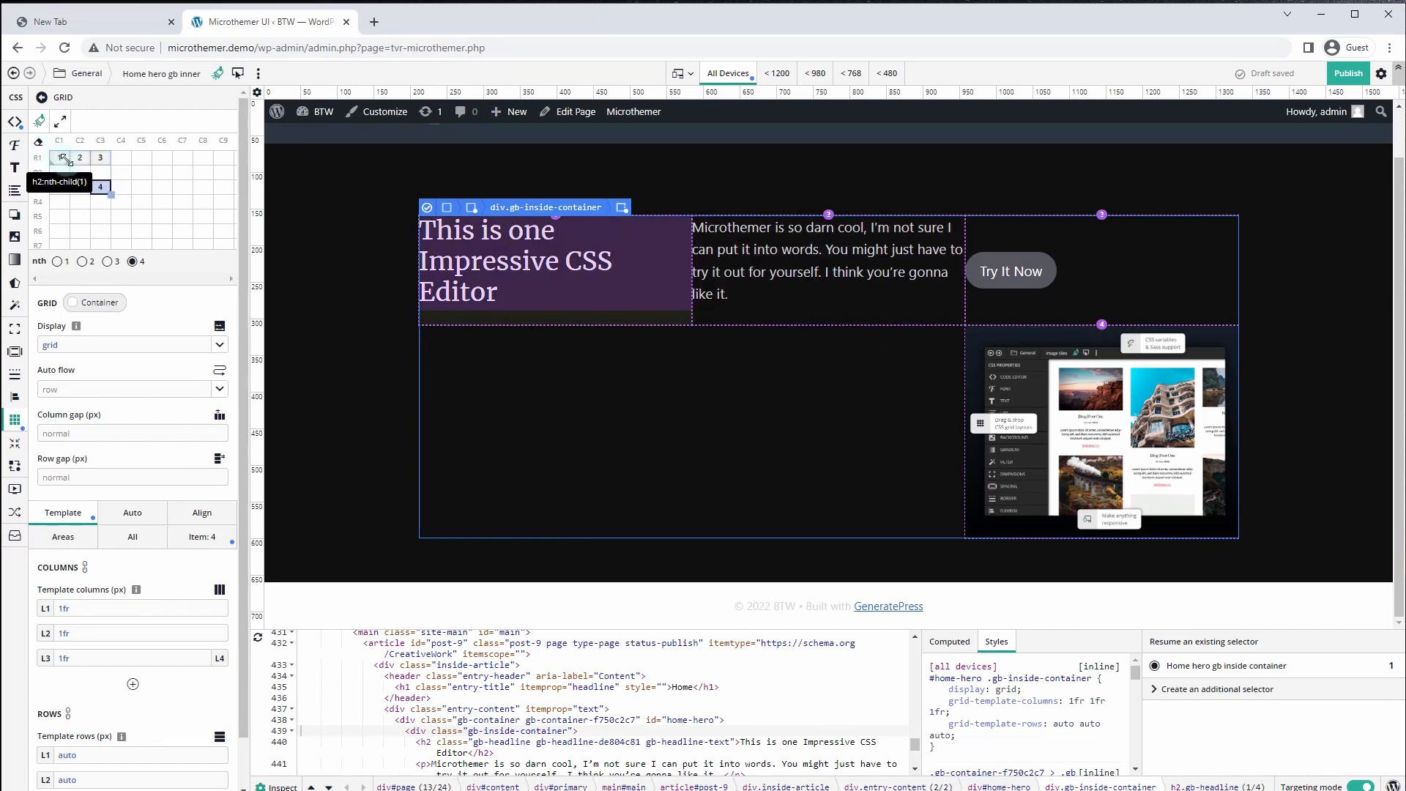
{"action": "left_click_drag", "start_coordinate": [79, 157], "coordinate": [60, 187]}
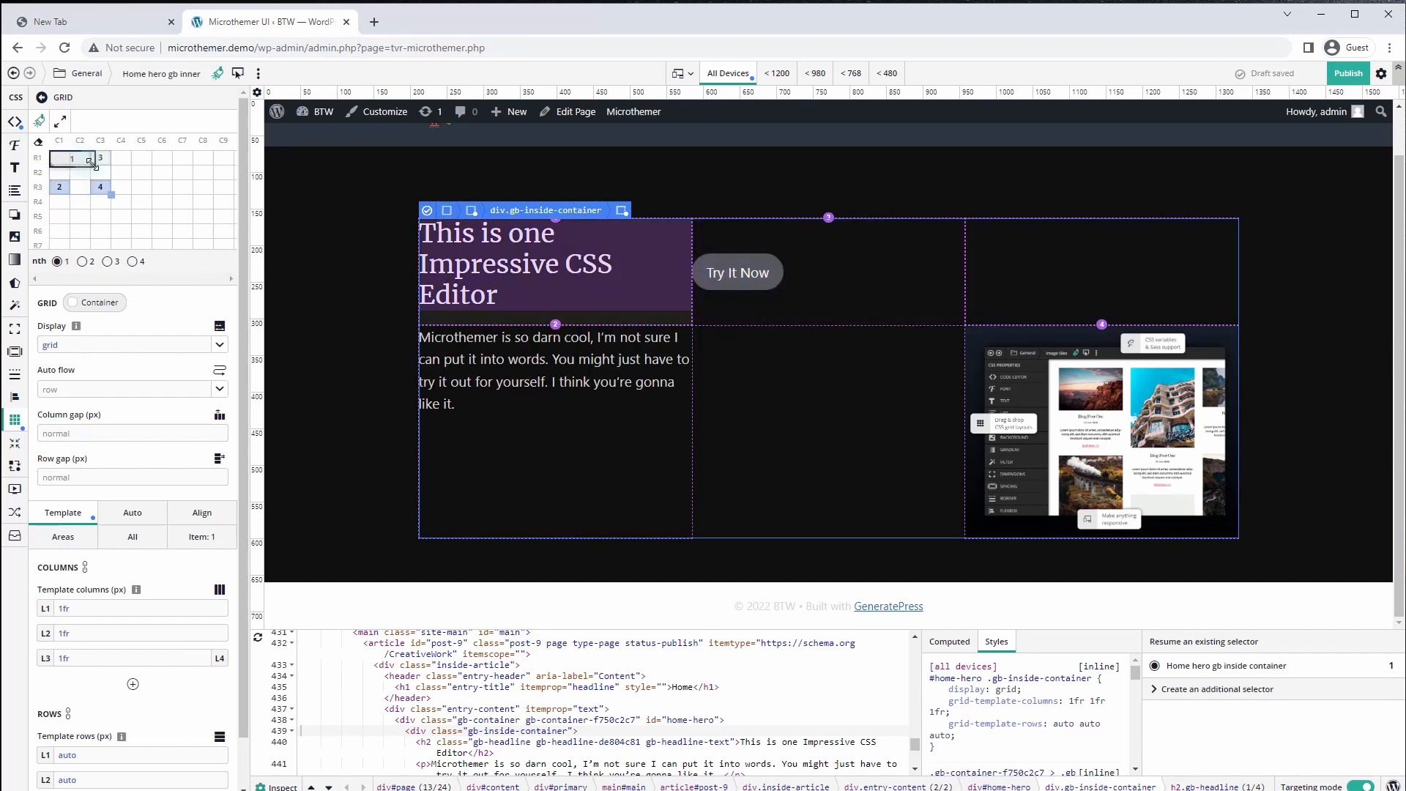
{"action": "left_click", "coordinate": [79, 159]}
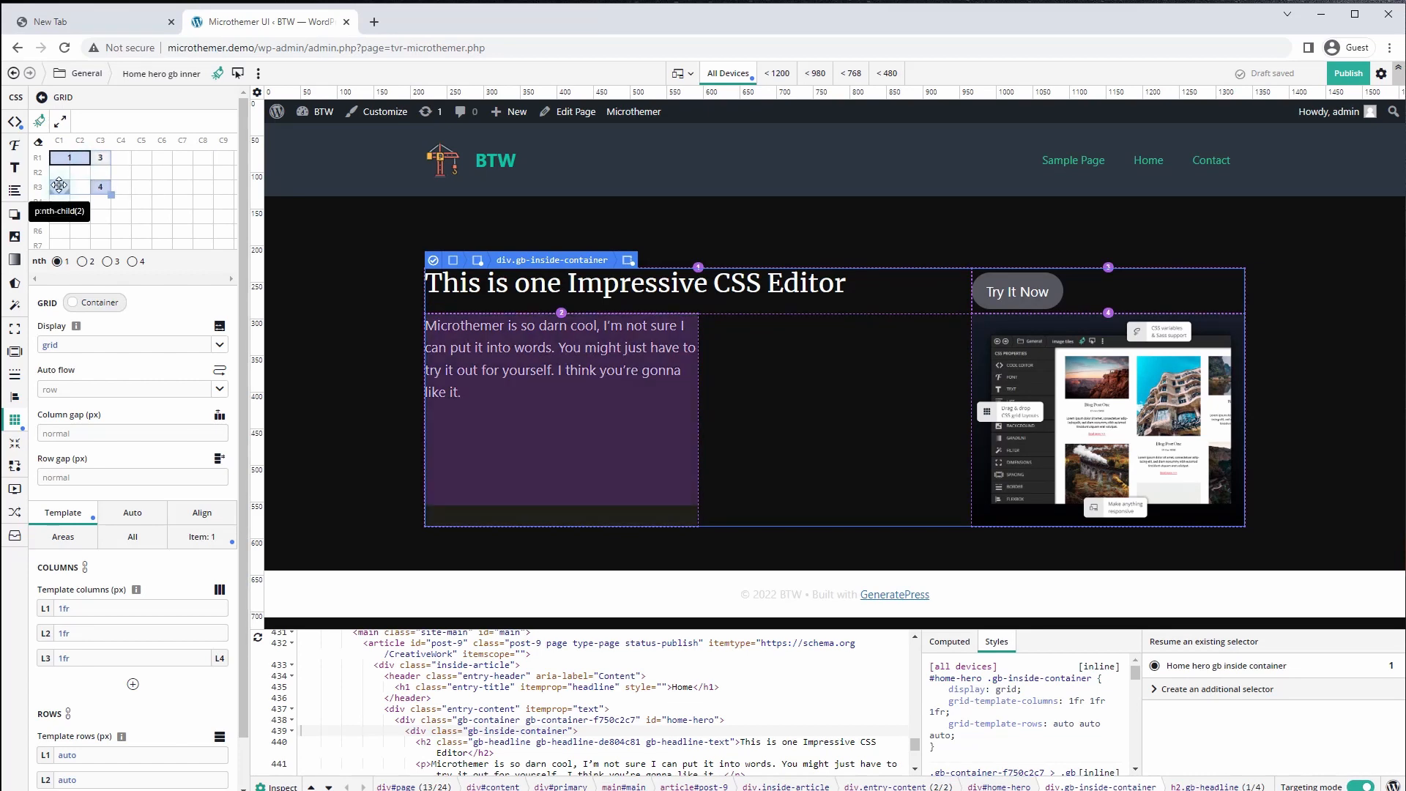
{"action": "mouse_move", "coordinate": [60, 187]}
{"action": "left_mouse_down"}
{"action": "mouse_move", "coordinate": [60, 173]}
{"action": "mouse_move", "coordinate": [85, 178]}
{"action": "mouse_move", "coordinate": [100, 159]}
{"action": "mouse_move", "coordinate": [58, 190]}
{"action": "mouse_move", "coordinate": [84, 191]}
{"action": "left_mouse_up"}
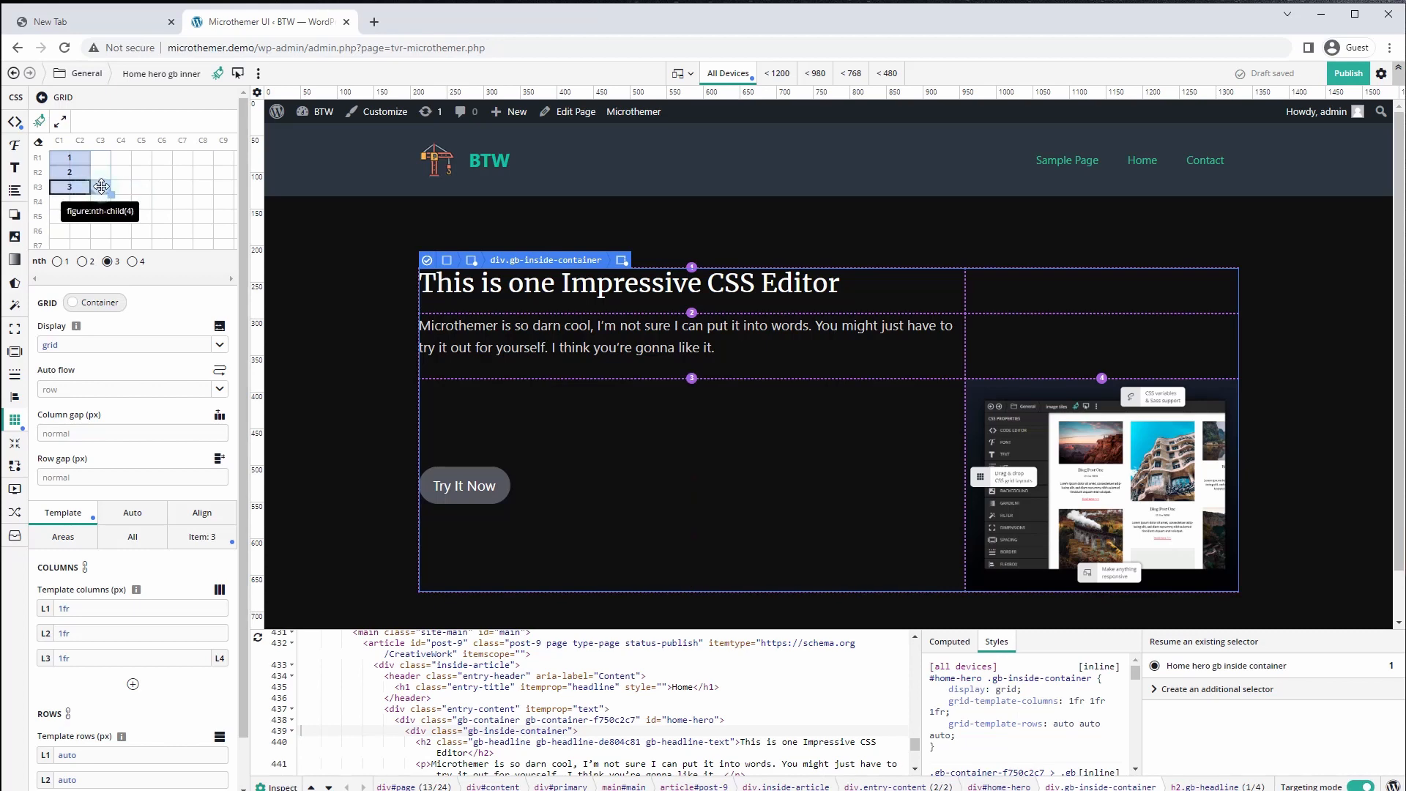
{"action": "left_click", "coordinate": [102, 186]}
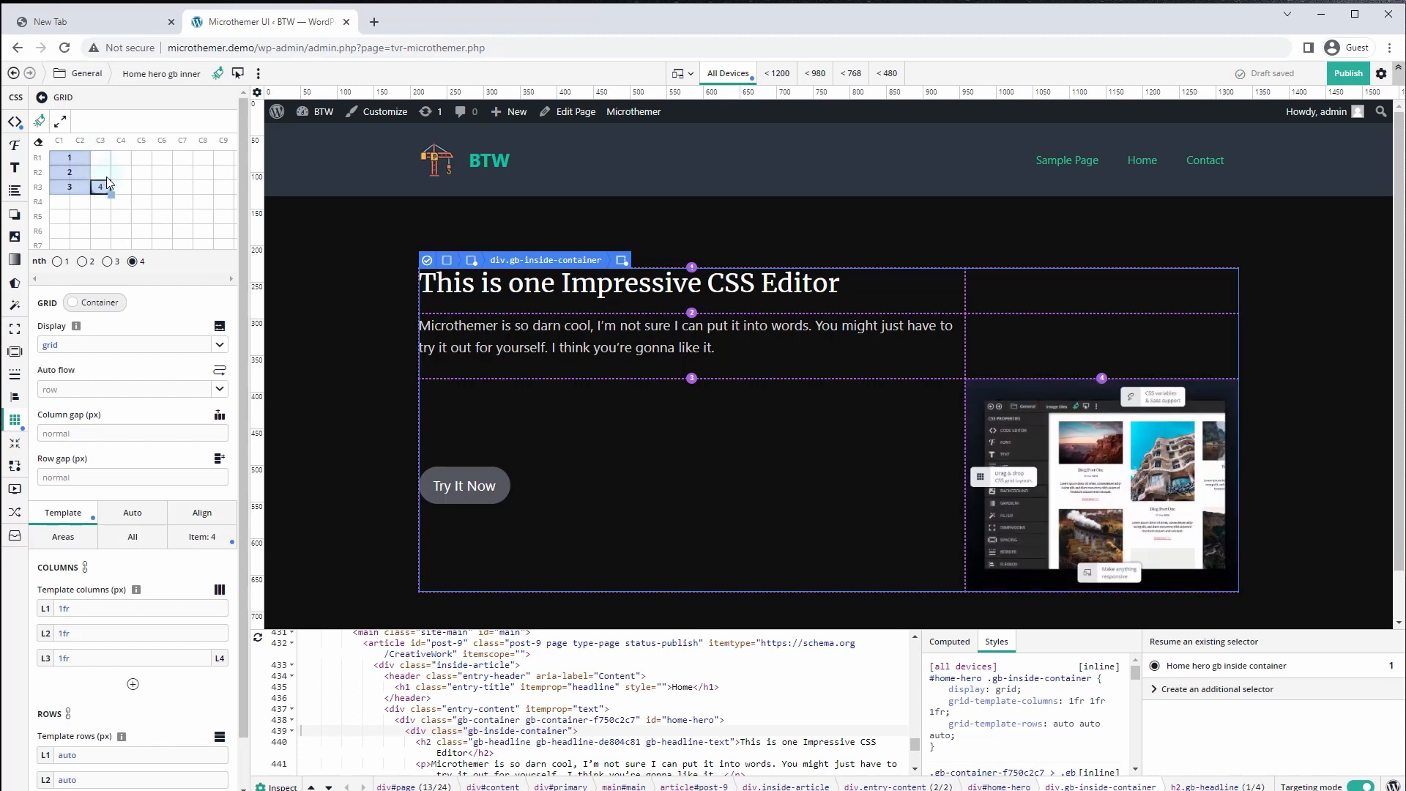
{"action": "mouse_move", "coordinate": [107, 179]}
{"action": "left_mouse_down"}
{"action": "mouse_move", "coordinate": [103, 158]}
{"action": "mouse_move", "coordinate": [109, 192]}
{"action": "left_mouse_up"}
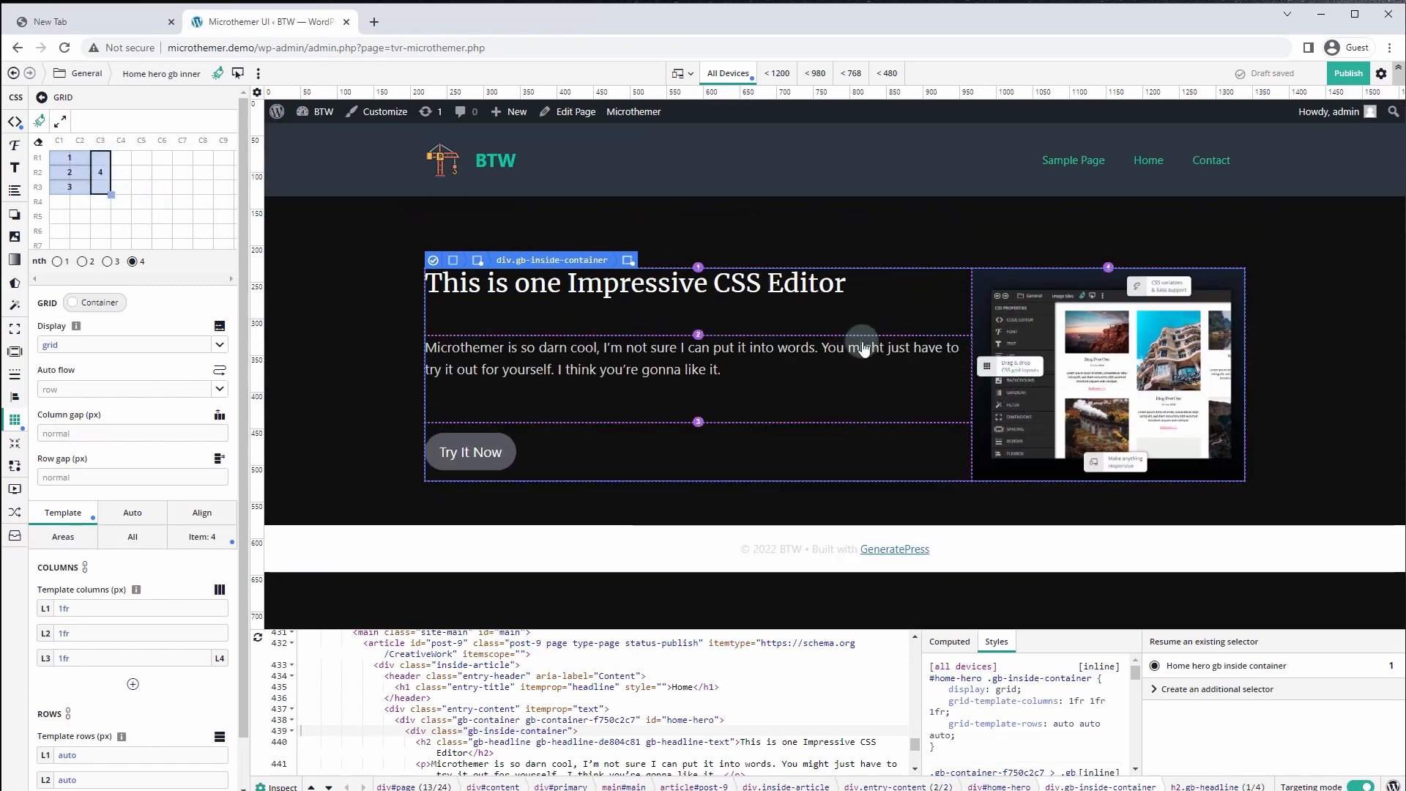
{"action": "left_click", "coordinate": [1332, 320]}
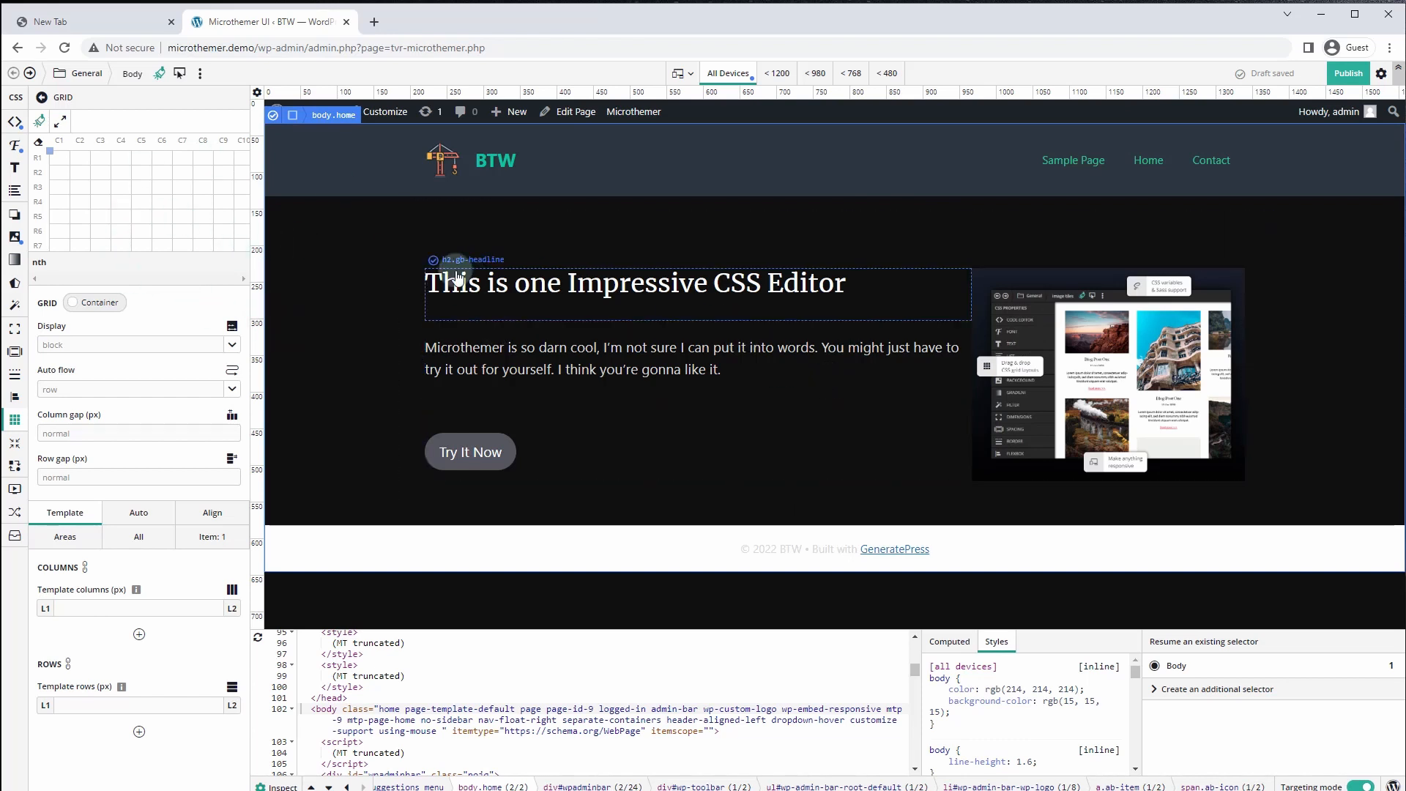
Reopen the Home hero gb inner selector from the saved selectors list
{"action": "left_click", "coordinate": [29, 73]}
{"action": "left_click", "coordinate": [83, 74]}
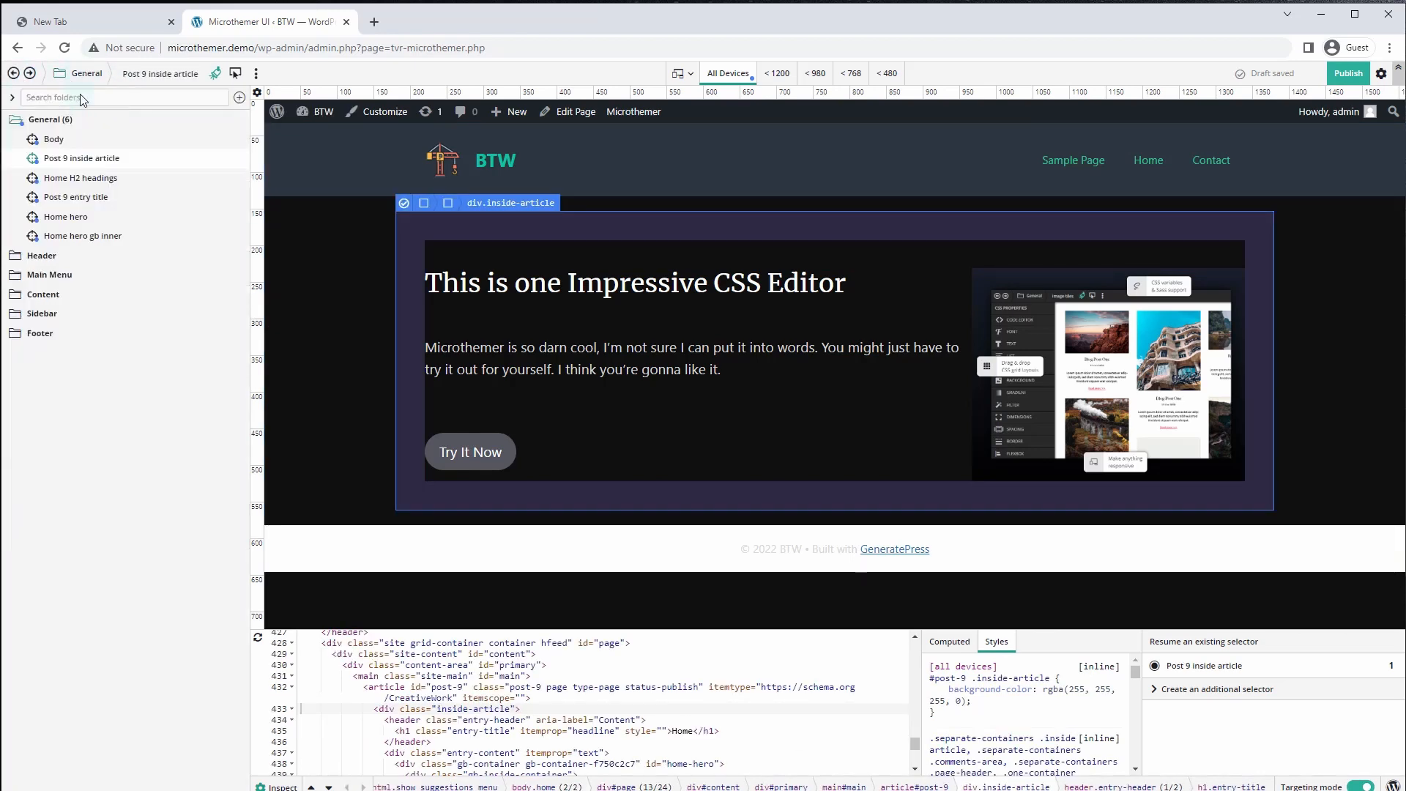
{"action": "left_click", "coordinate": [81, 236]}
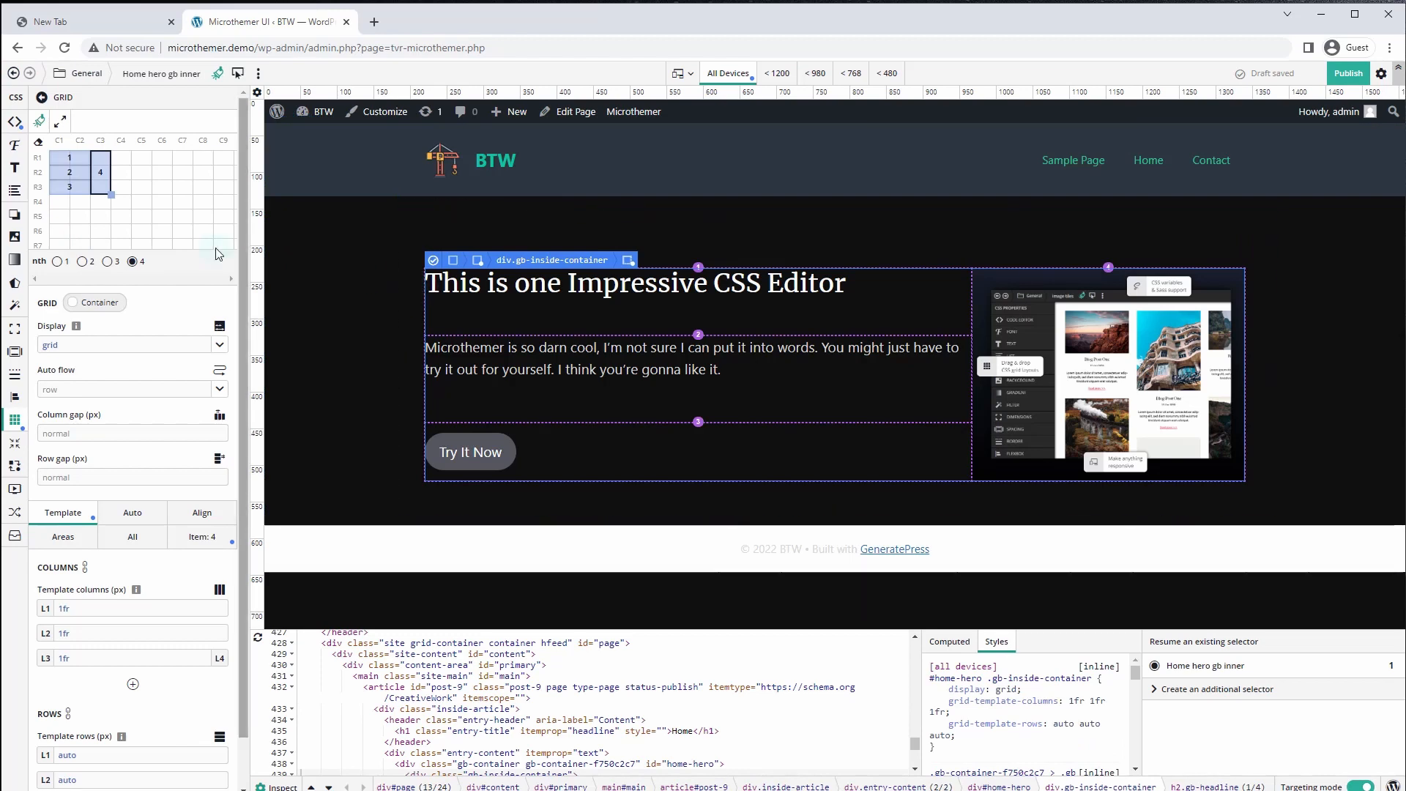
{"action": "scroll", "coordinate": [216, 253], "scroll_direction": "down", "scroll_amount": 1}
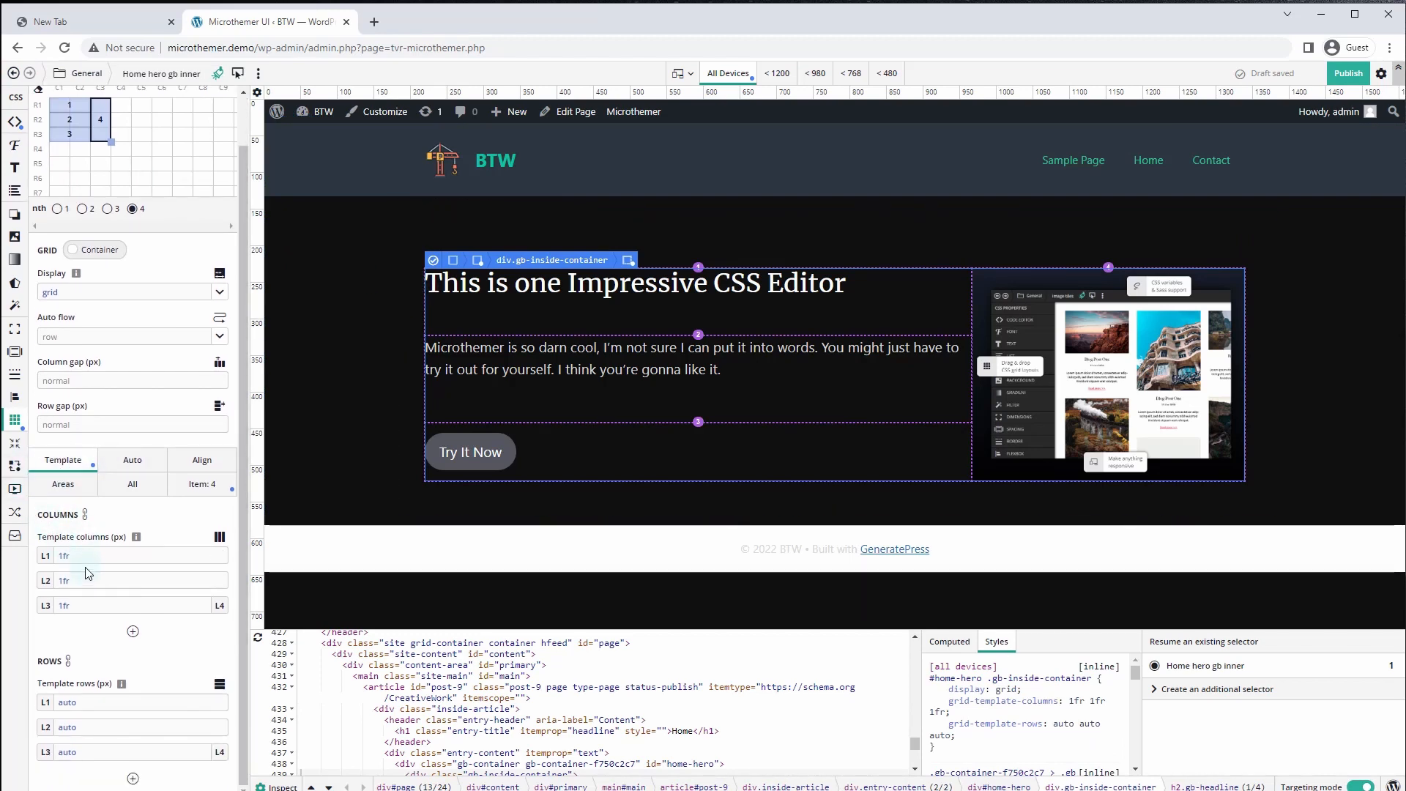
{"action": "scroll", "coordinate": [86, 573], "scroll_direction": "up", "scroll_amount": 1}
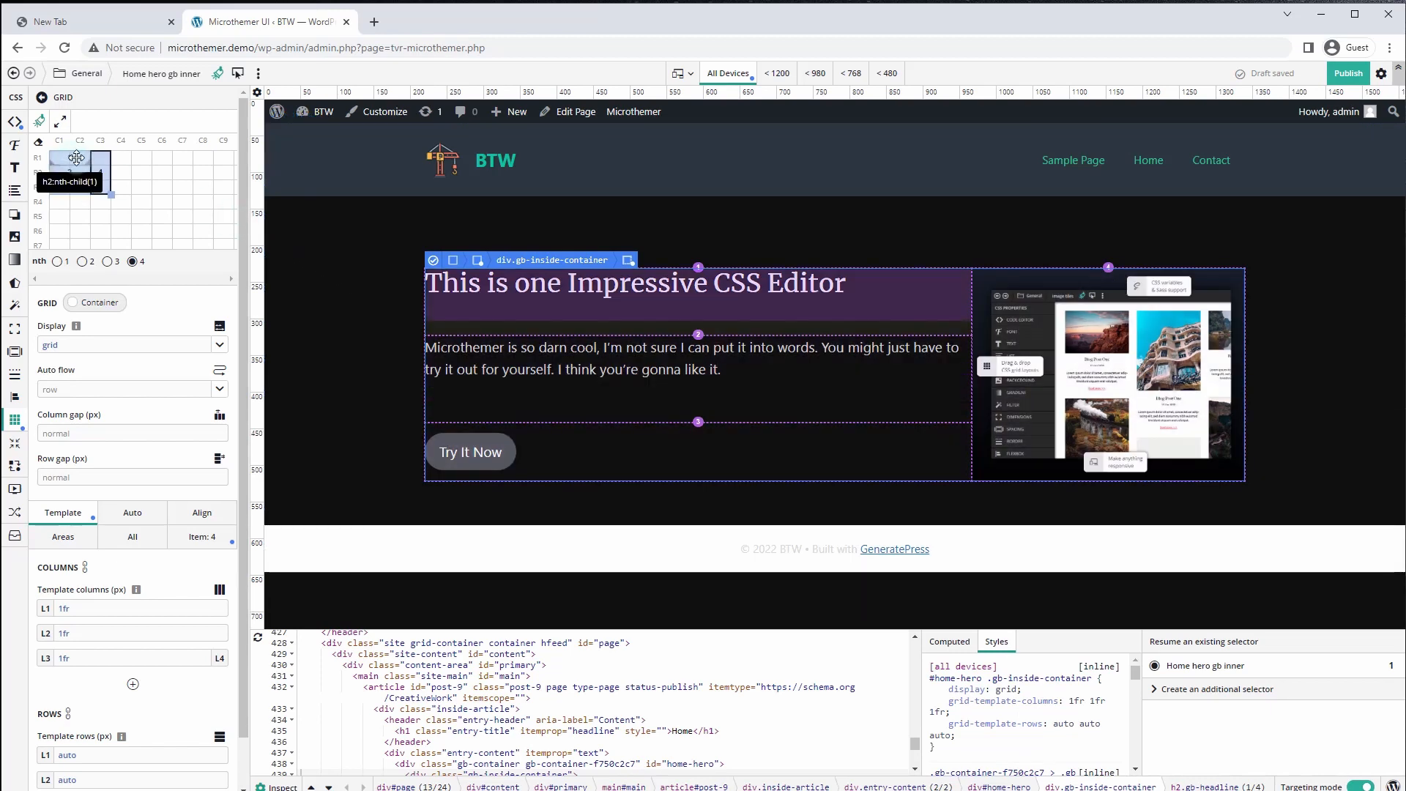
Confine the headline and paragraph grid items to column C1 only
{"action": "left_click", "coordinate": [77, 158]}
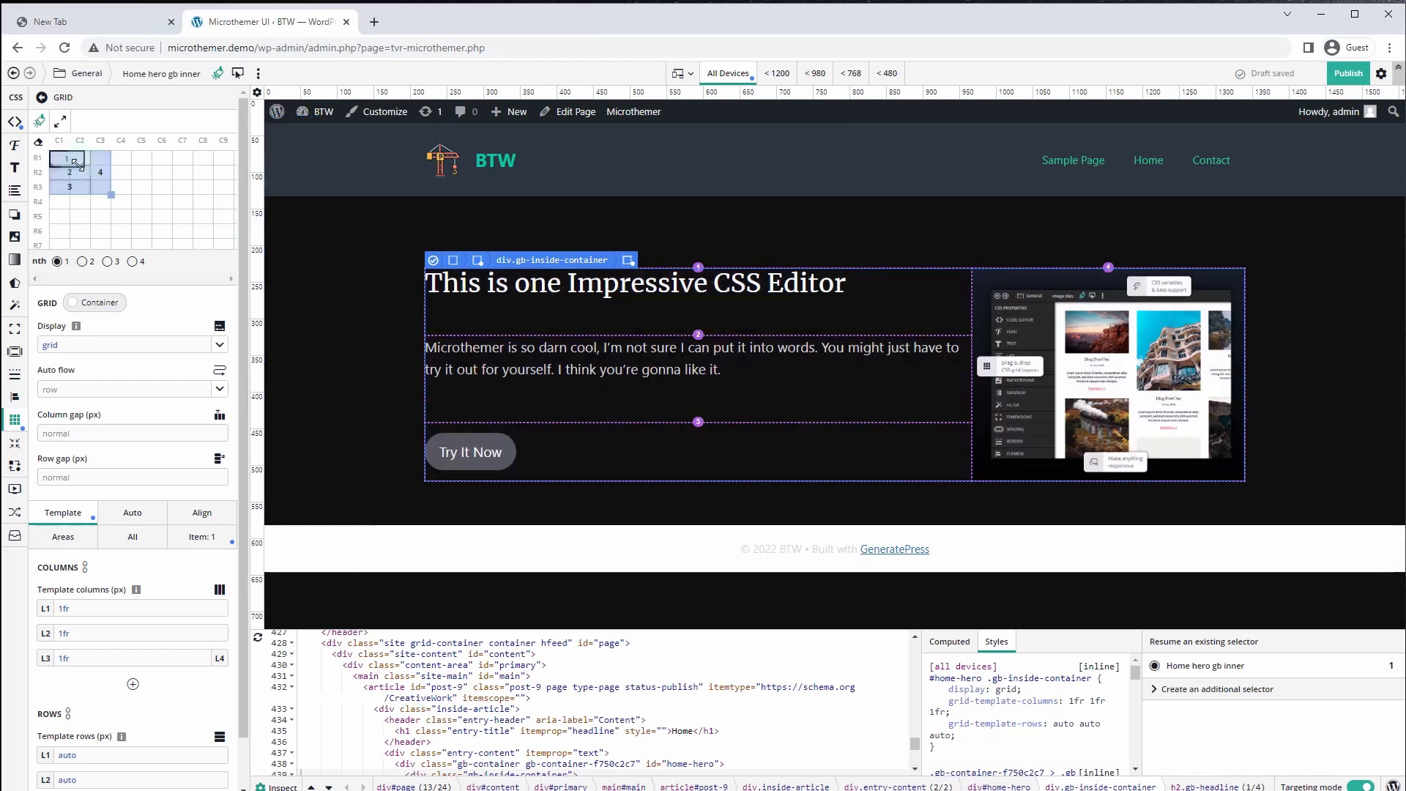
{"action": "left_click", "coordinate": [86, 176]}
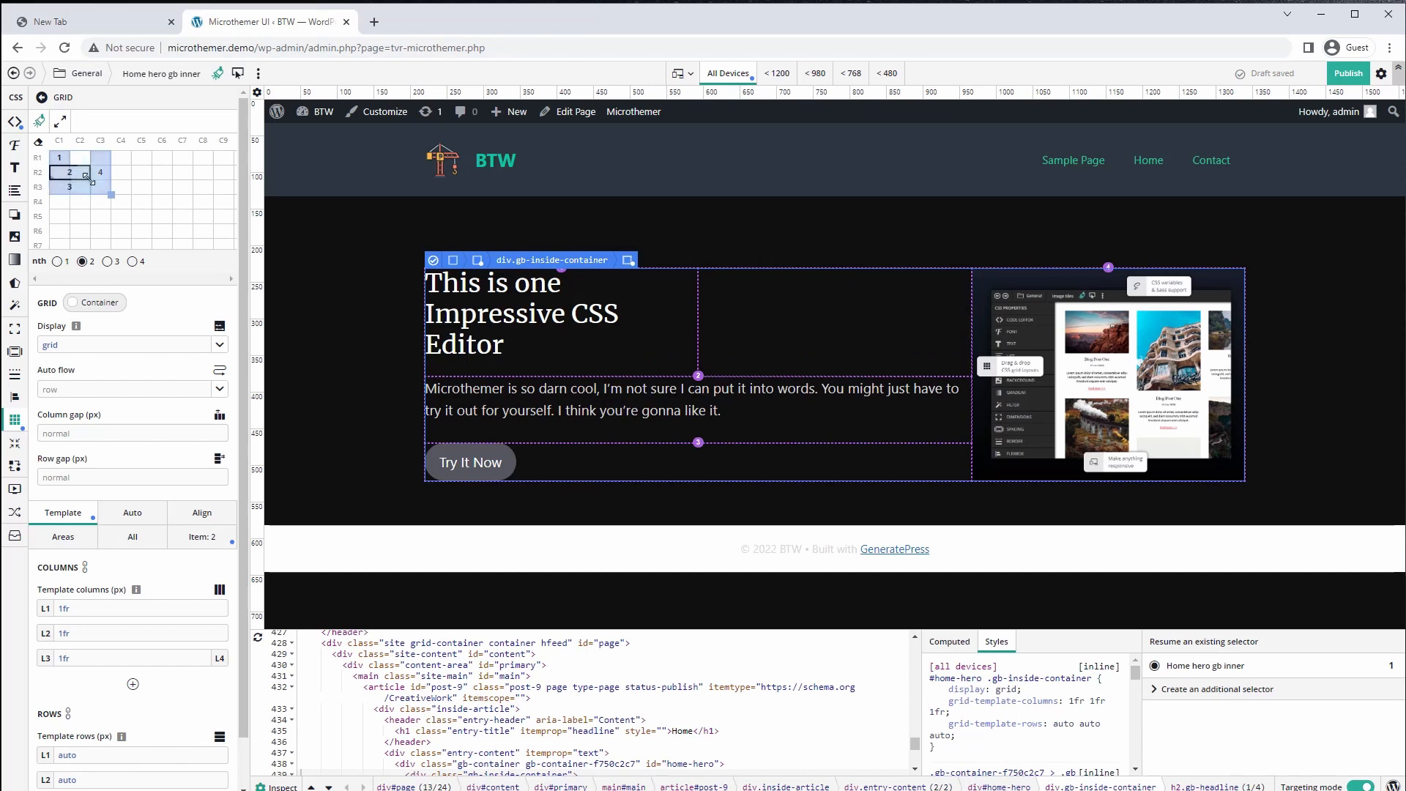
{"action": "mouse_move", "coordinate": [73, 181]}
{"action": "left_mouse_down"}
{"action": "mouse_move", "coordinate": [85, 190]}
{"action": "mouse_move", "coordinate": [66, 189]}
{"action": "left_mouse_up"}
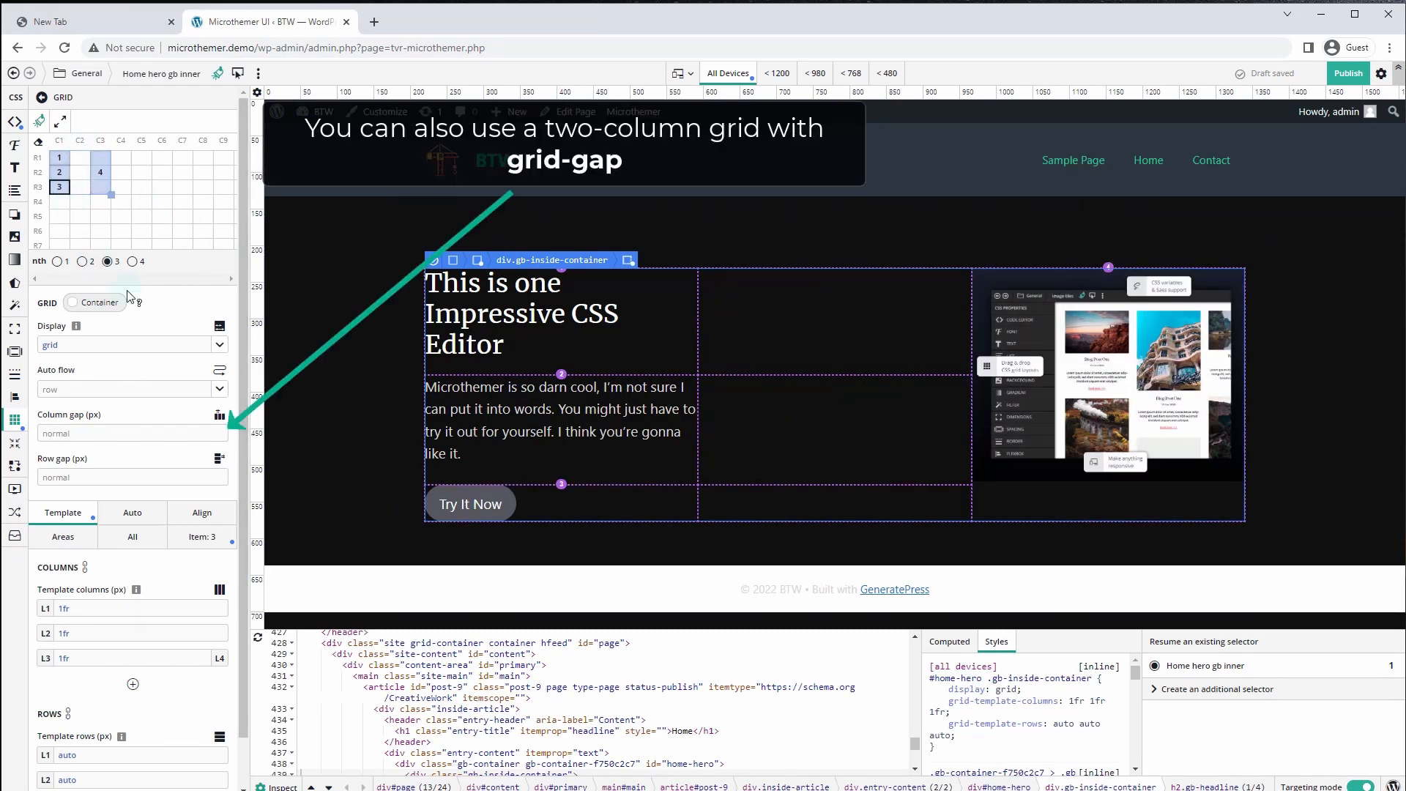
Set the hero grid's template columns to 1fr, 90px and 0.8fr
{"action": "left_click_drag", "start_coordinate": [98, 629], "coordinate": [65, 628]}
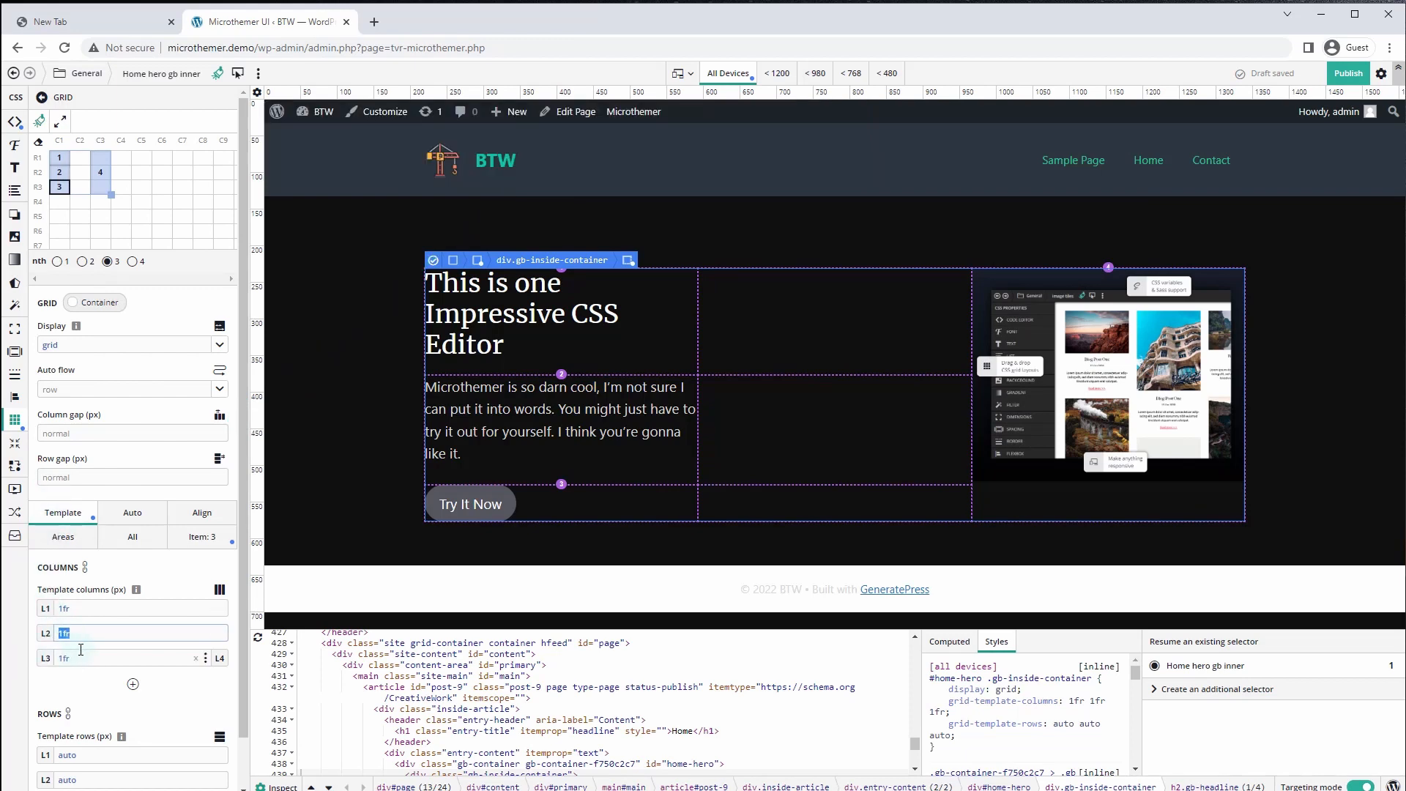
{"action": "type", "text": "80px"}
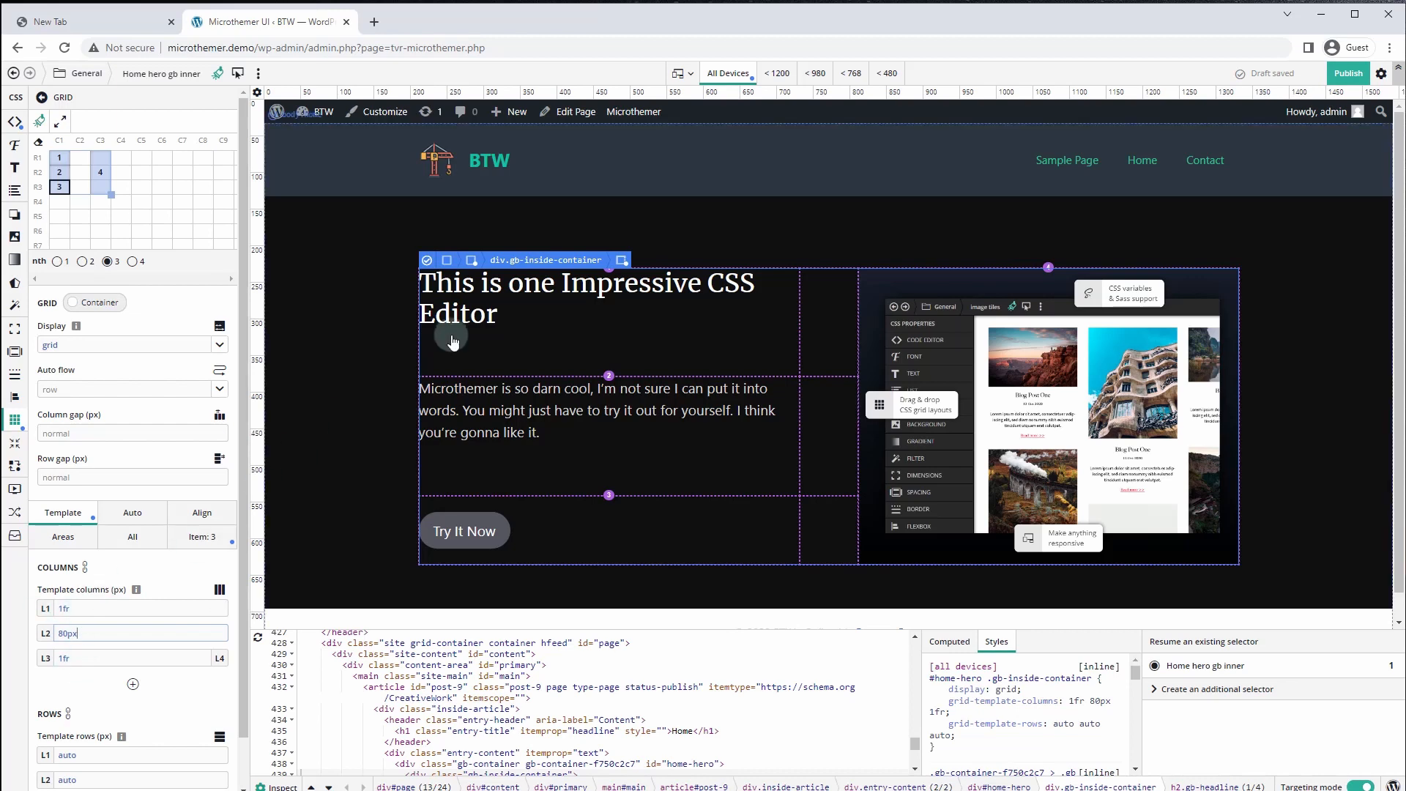
{"action": "left_click", "coordinate": [1299, 393]}
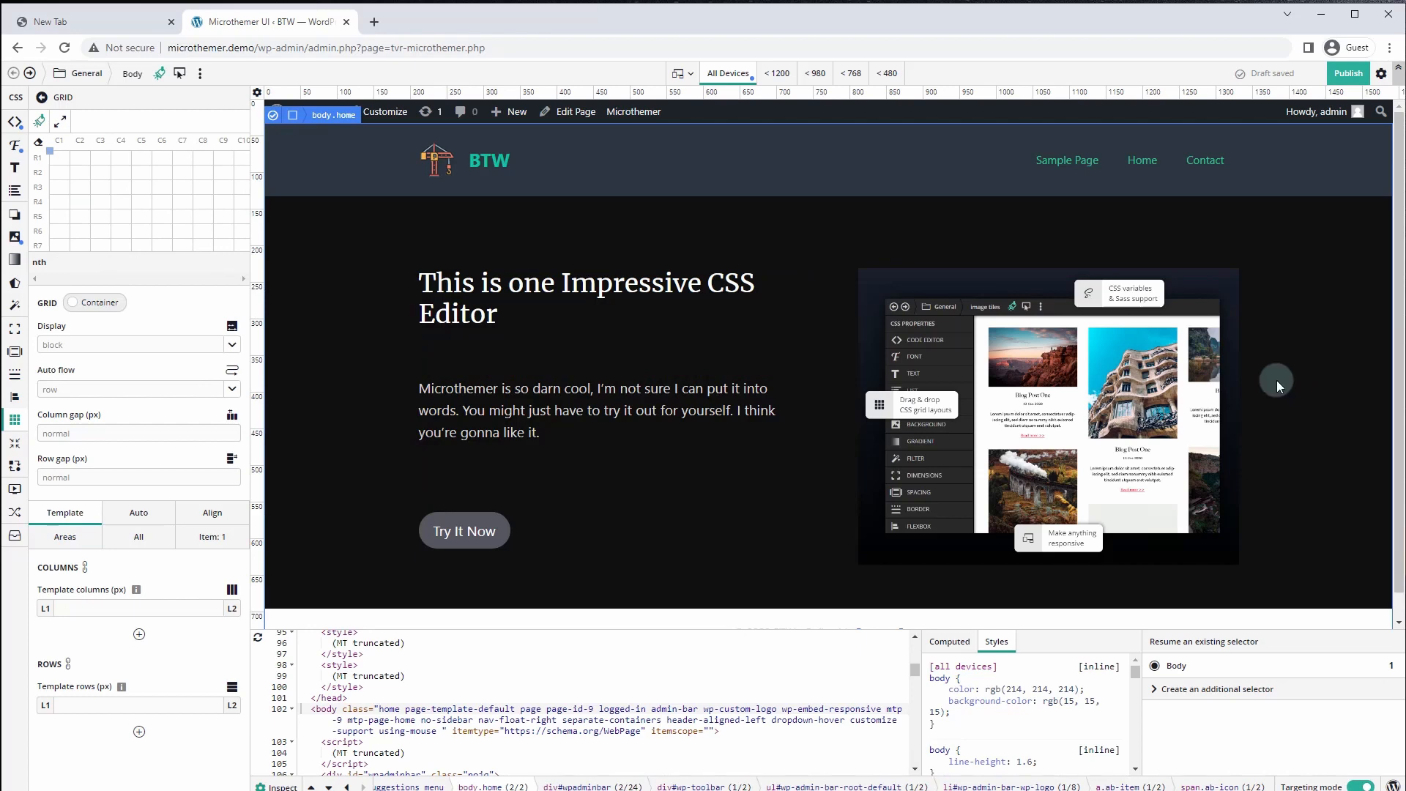
{"action": "left_click", "coordinate": [491, 302]}
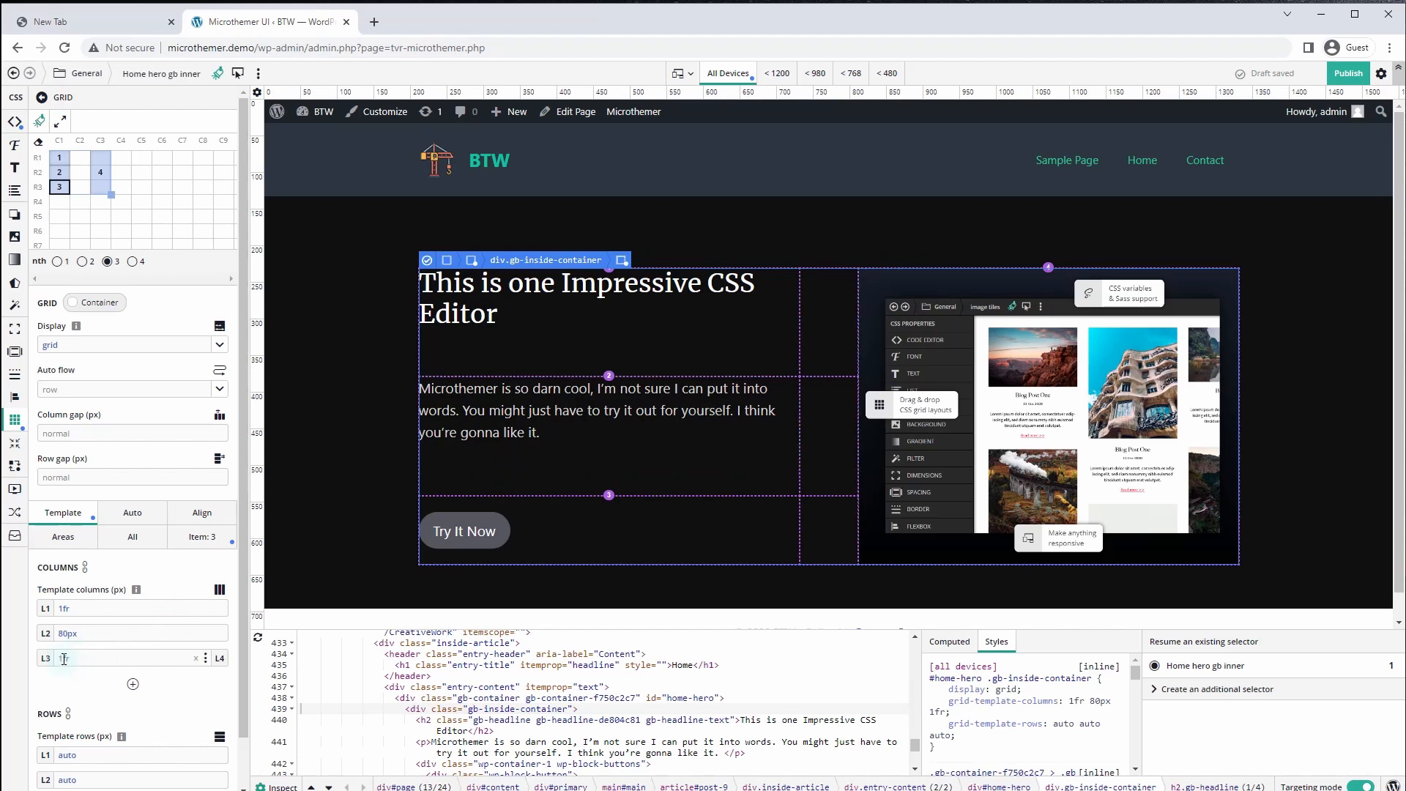
{"action": "left_click_drag", "start_coordinate": [64, 658], "coordinate": [55, 657]}
{"action": "type", "text": ".8"}
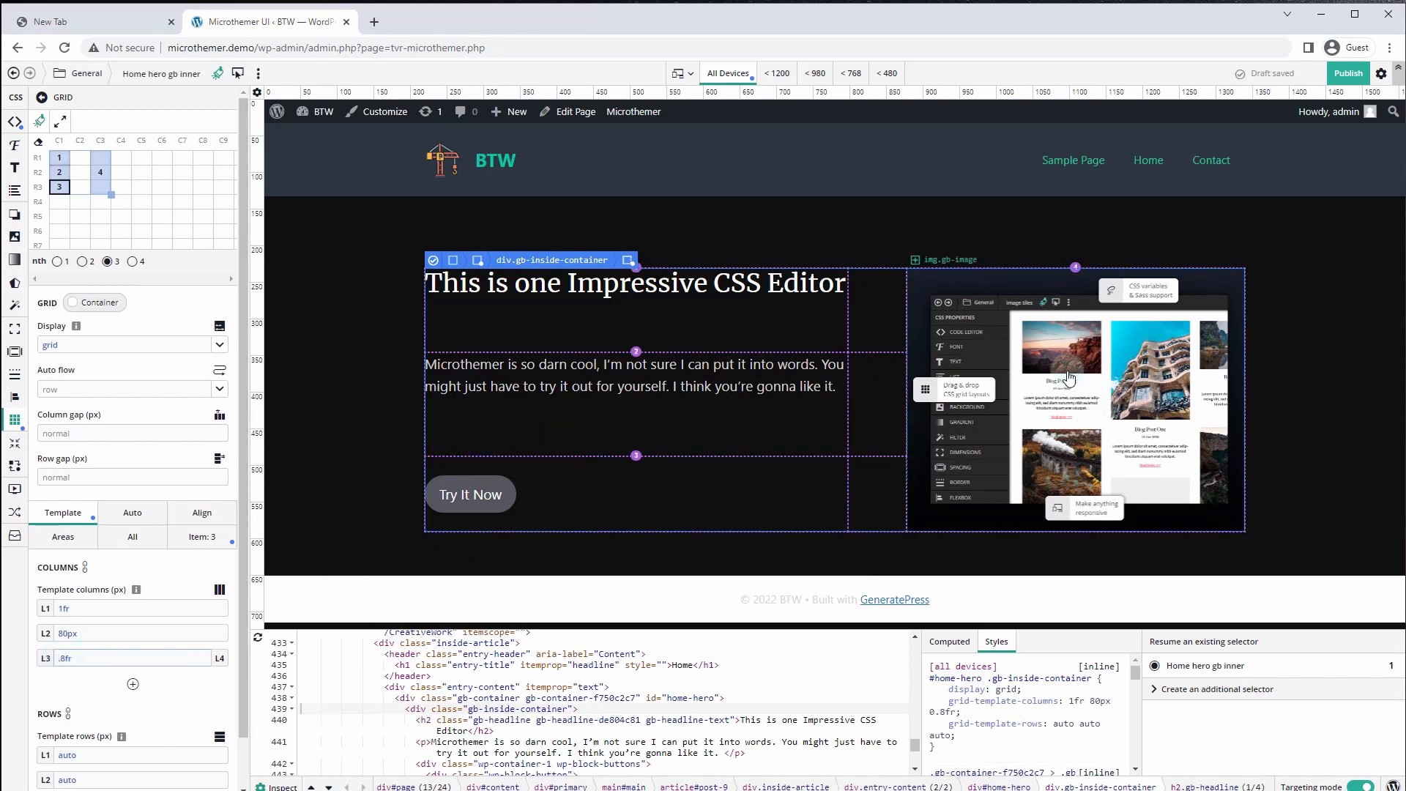
{"action": "left_click", "coordinate": [44, 634]}
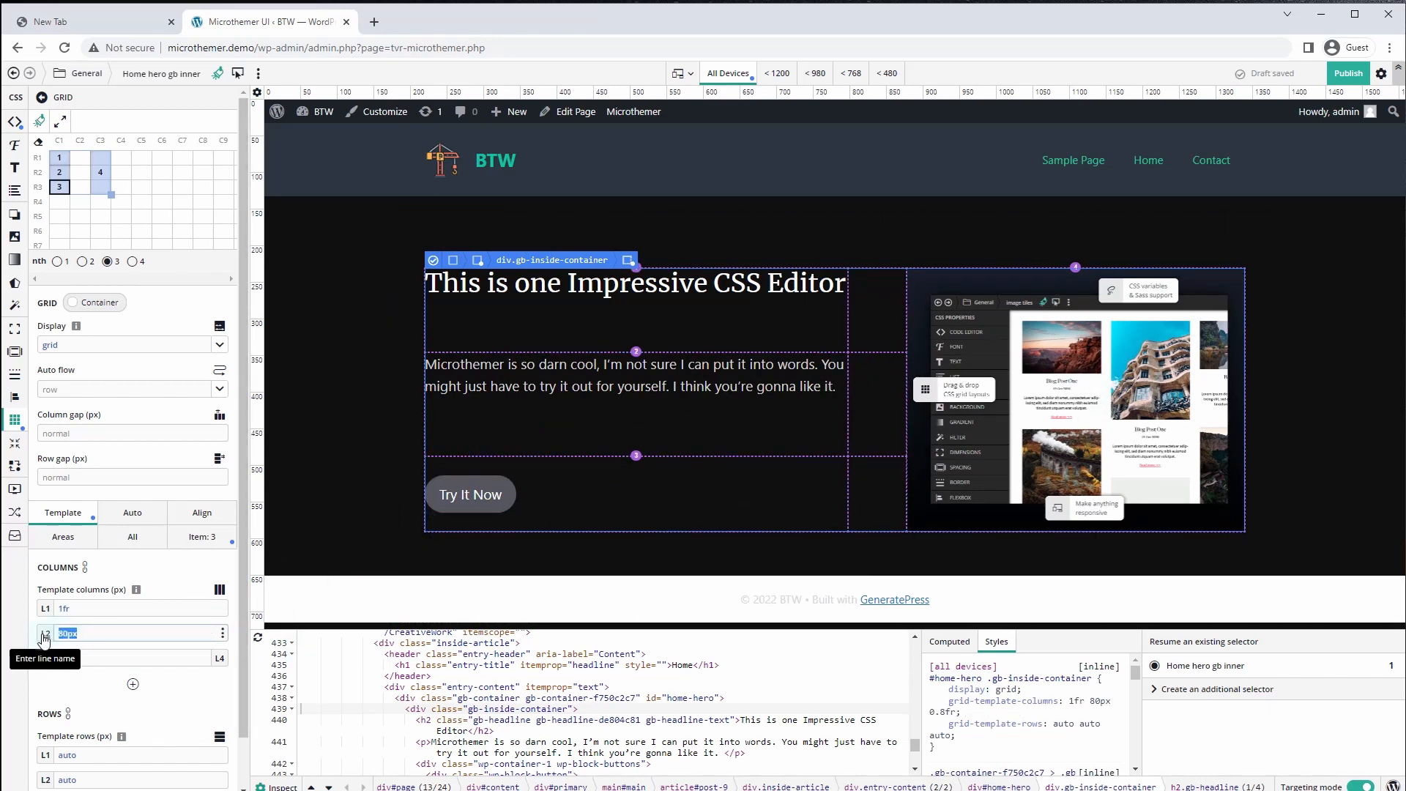
{"action": "type", "text": "90"}
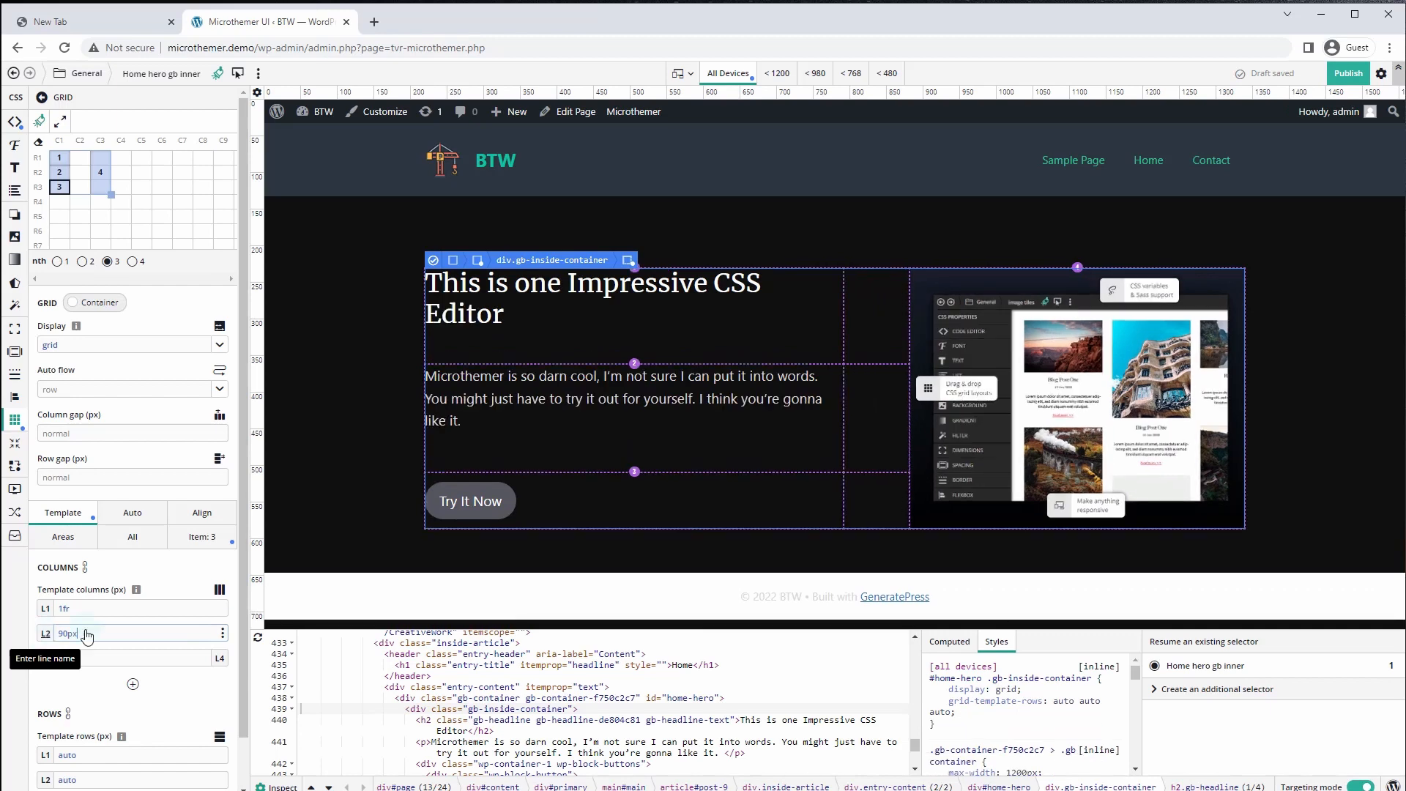
{"action": "left_click", "coordinate": [313, 462]}
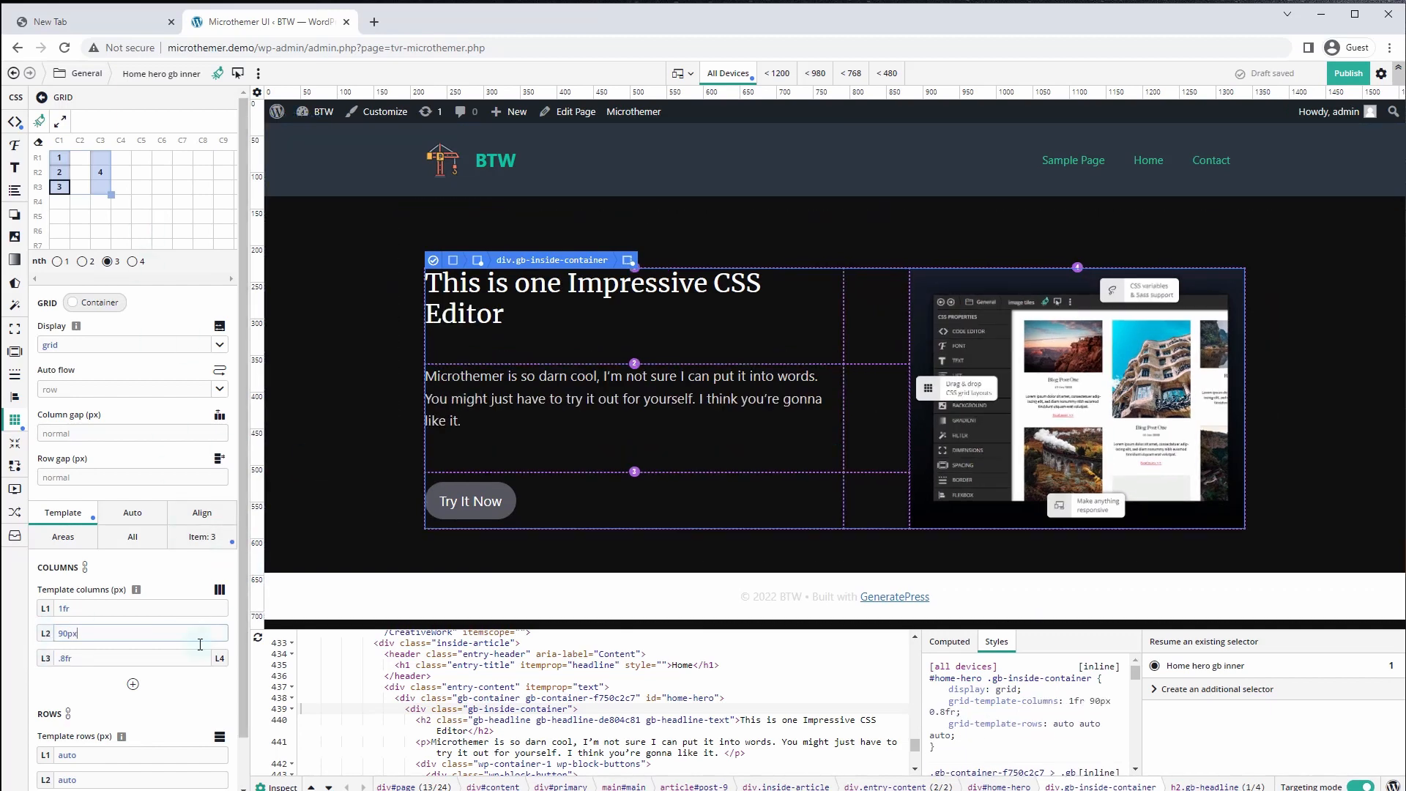
Make the hero grid's third template row 1fr tall
{"action": "scroll", "coordinate": [139, 651], "scroll_direction": "down", "scroll_amount": 1}
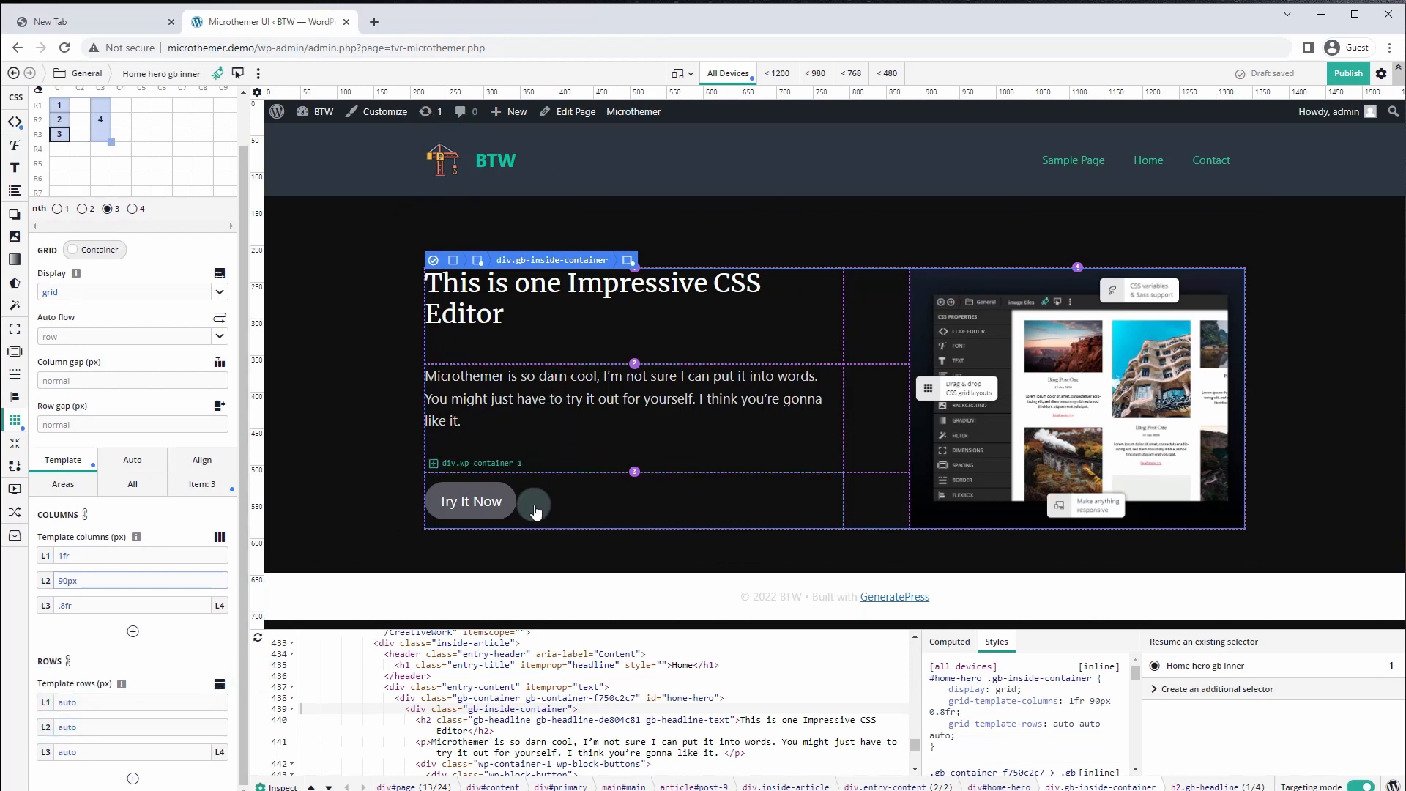
{"action": "left_click", "coordinate": [85, 747]}
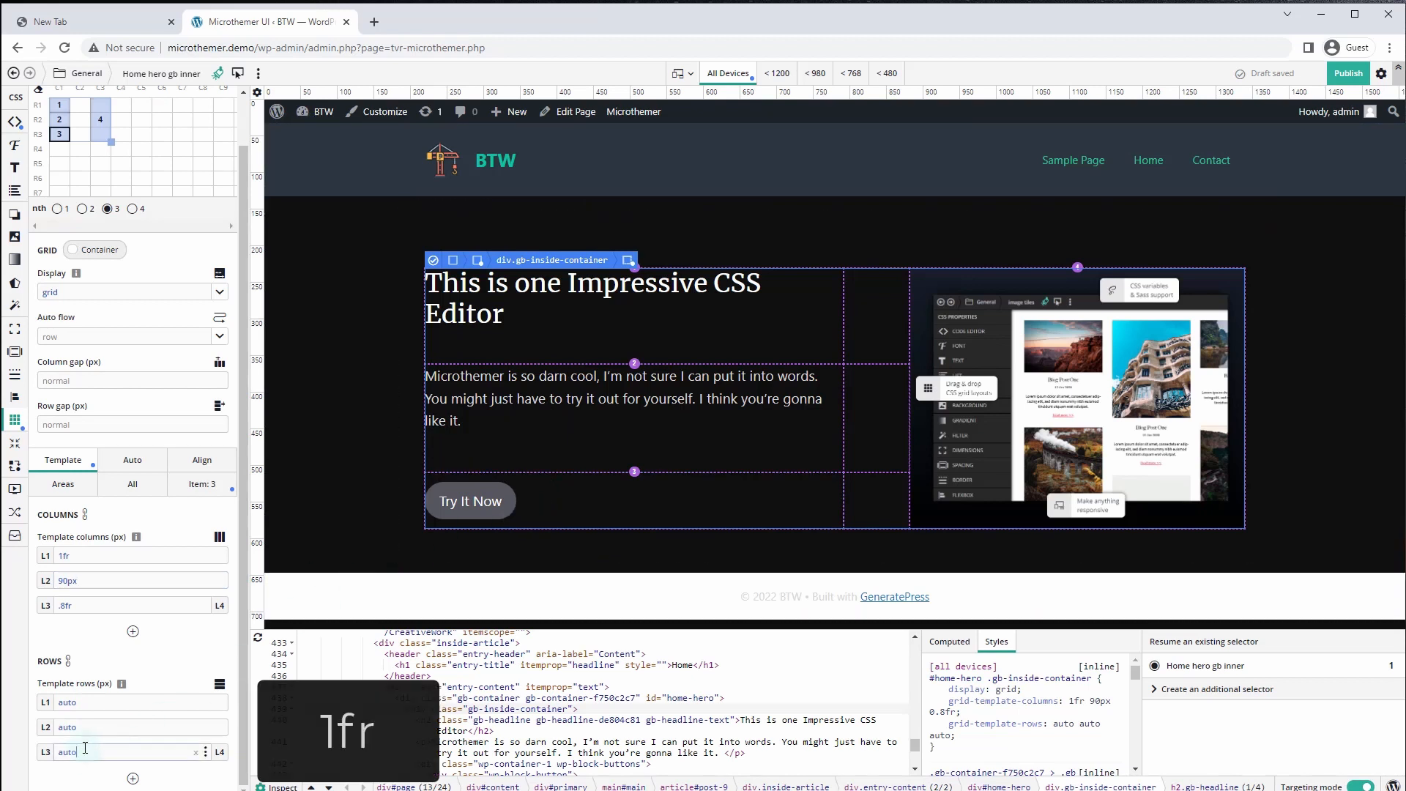
{"action": "type", "text": "1fr"}
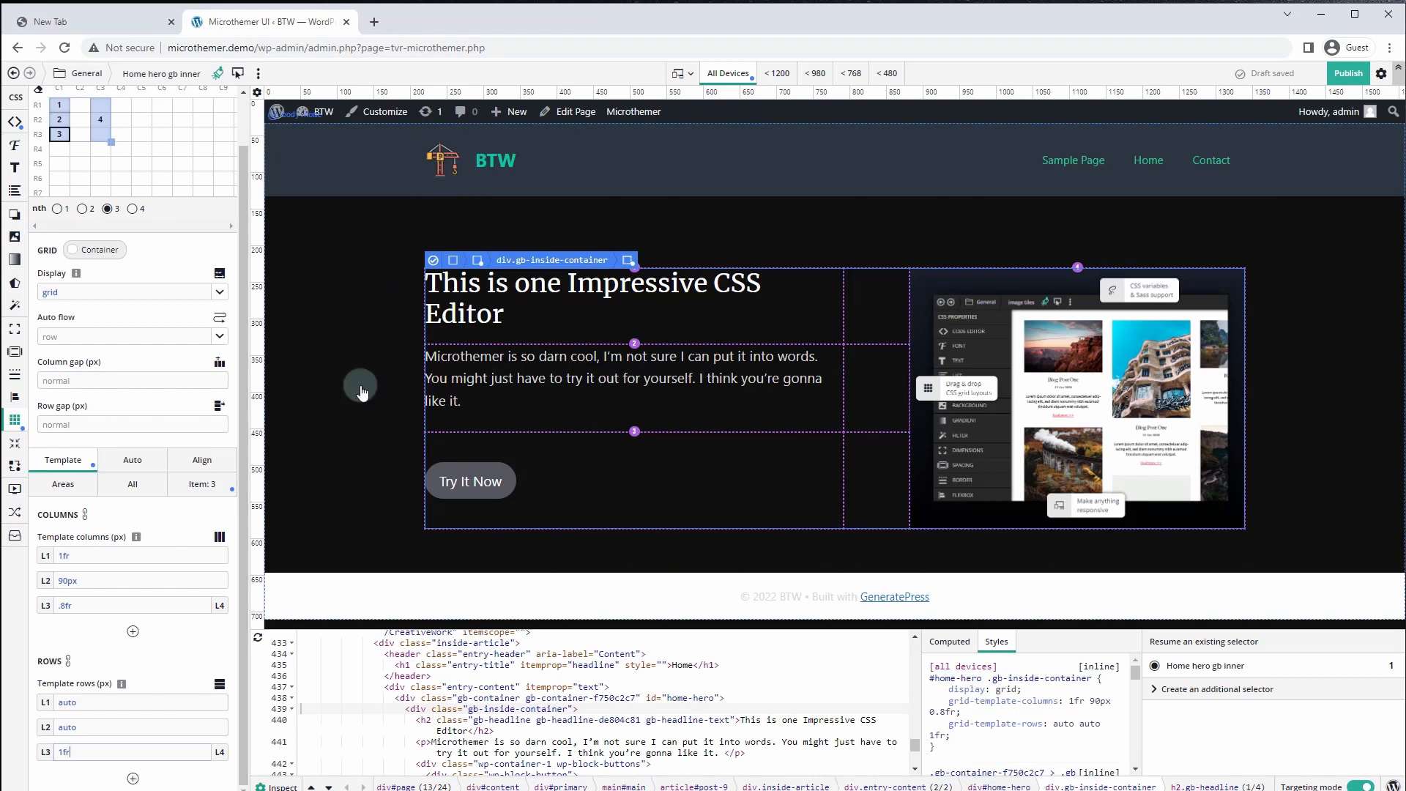
{"action": "left_click", "coordinate": [297, 410]}
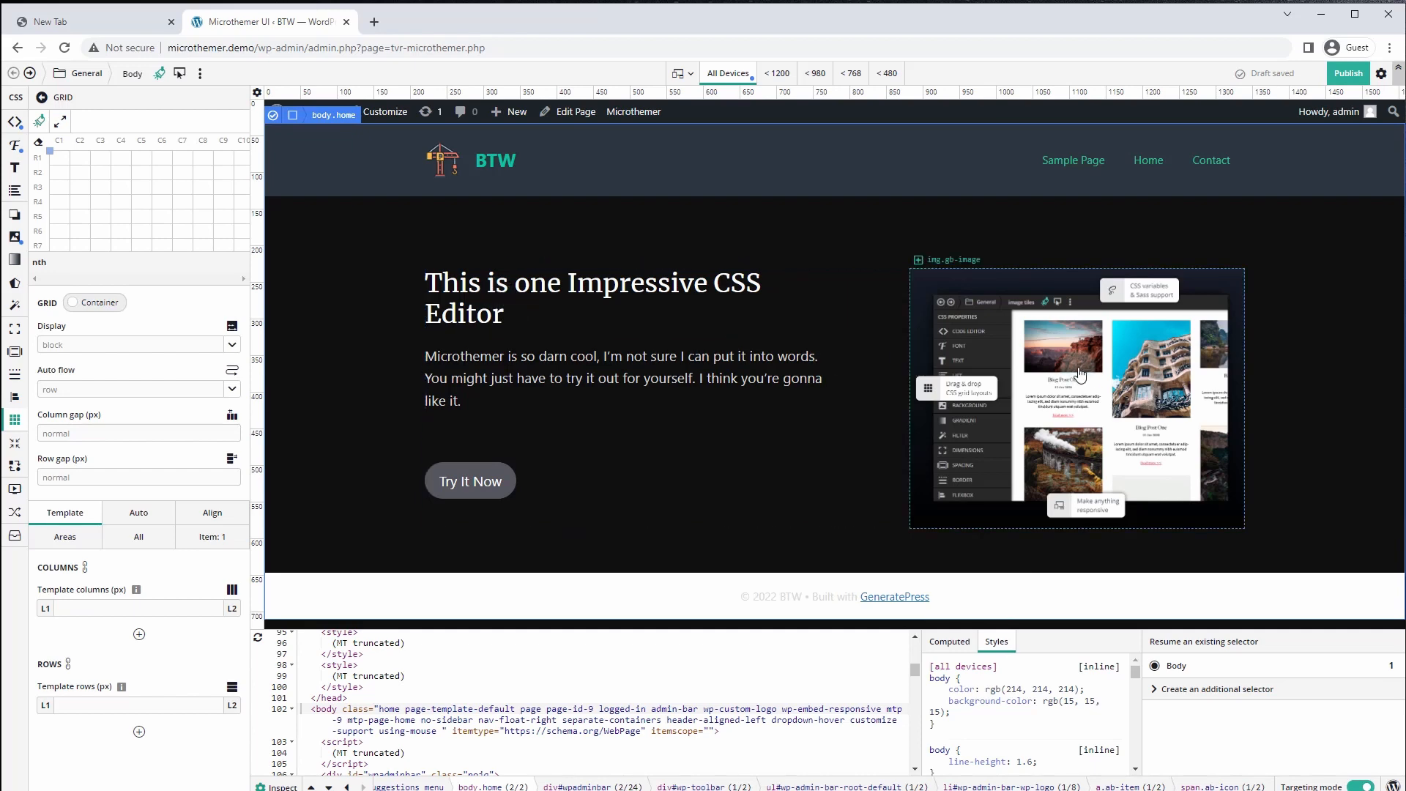
Save a selector for the hero paragraph and set its font size to 21px
{"action": "left_click", "coordinate": [455, 364]}
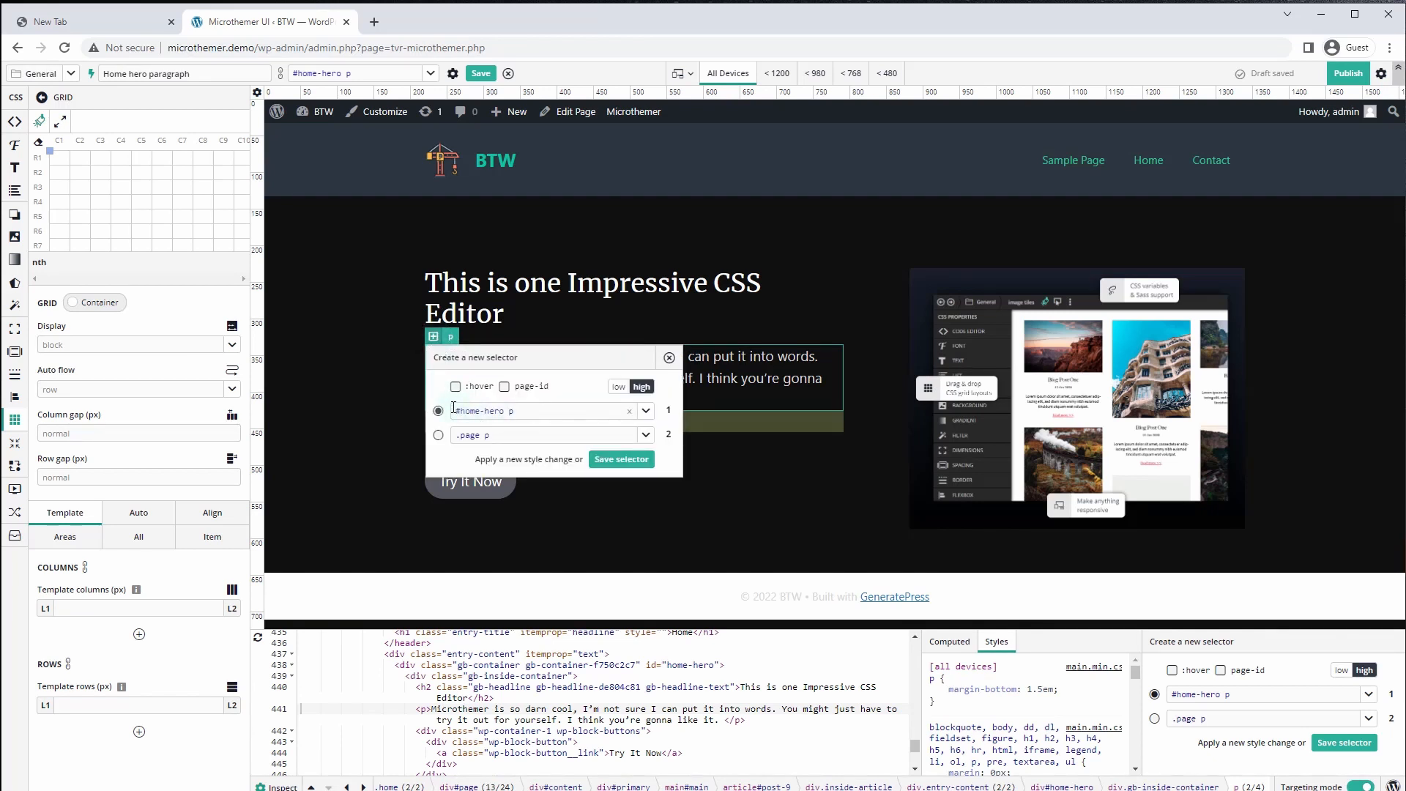
{"action": "left_click", "coordinate": [621, 459]}
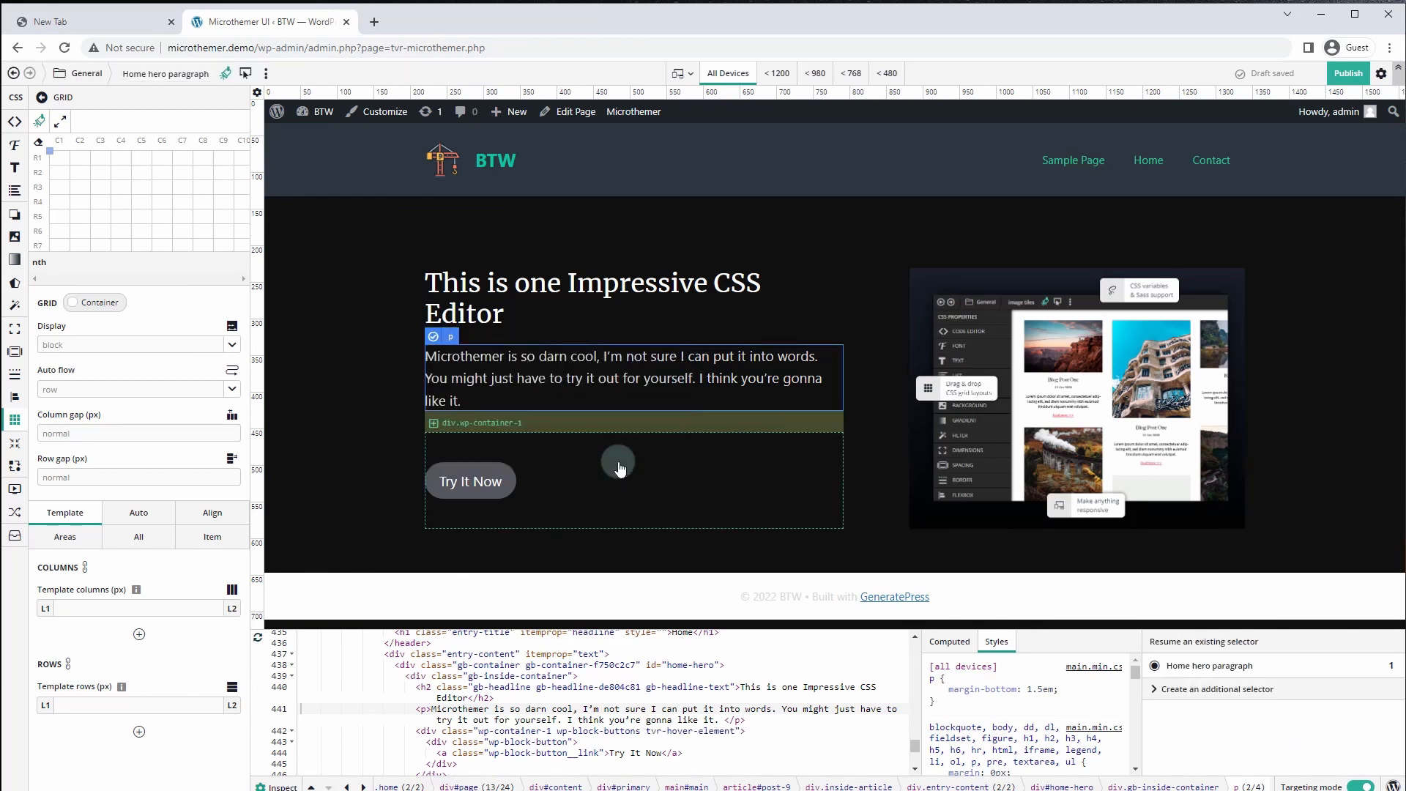
{"action": "left_click", "coordinate": [14, 145]}
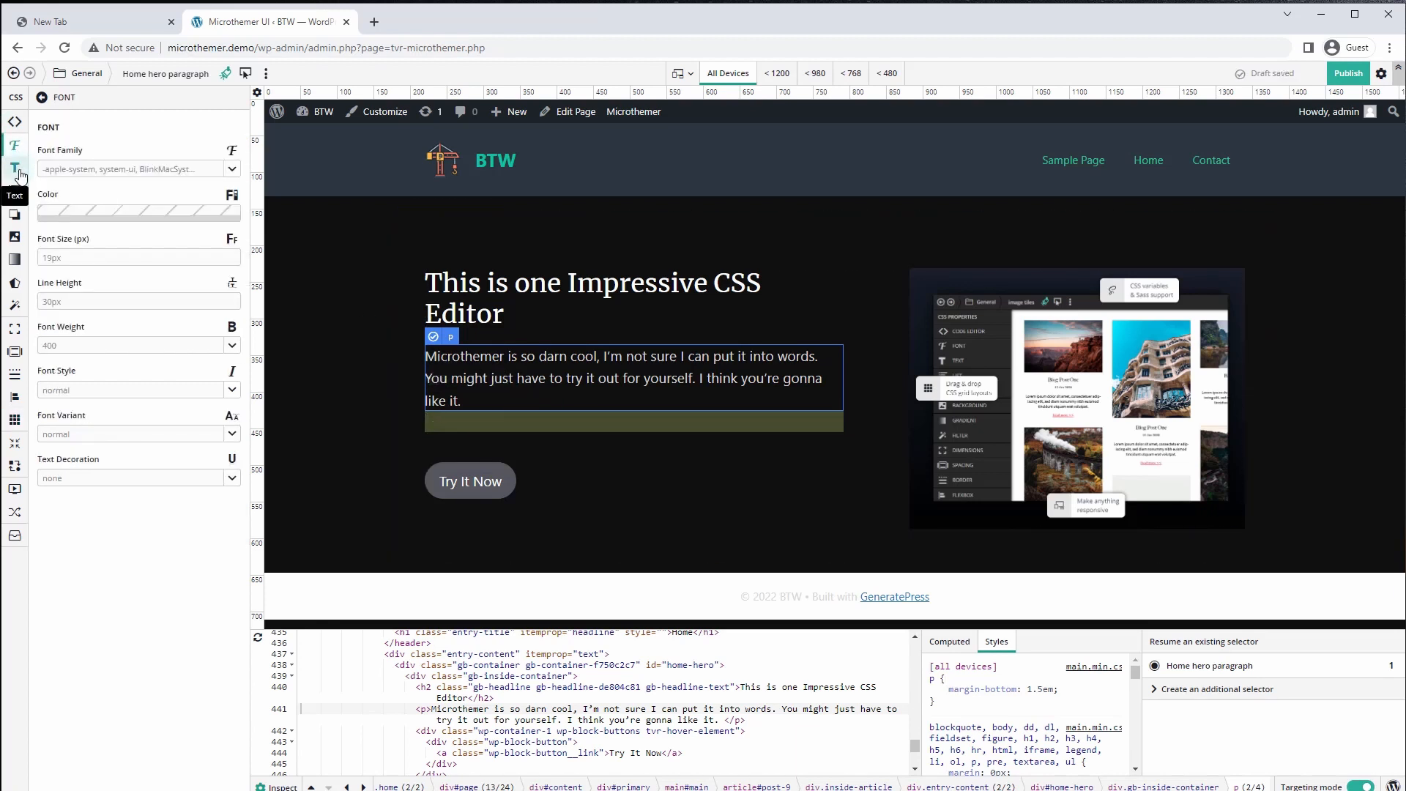
{"action": "left_click", "coordinate": [65, 257]}
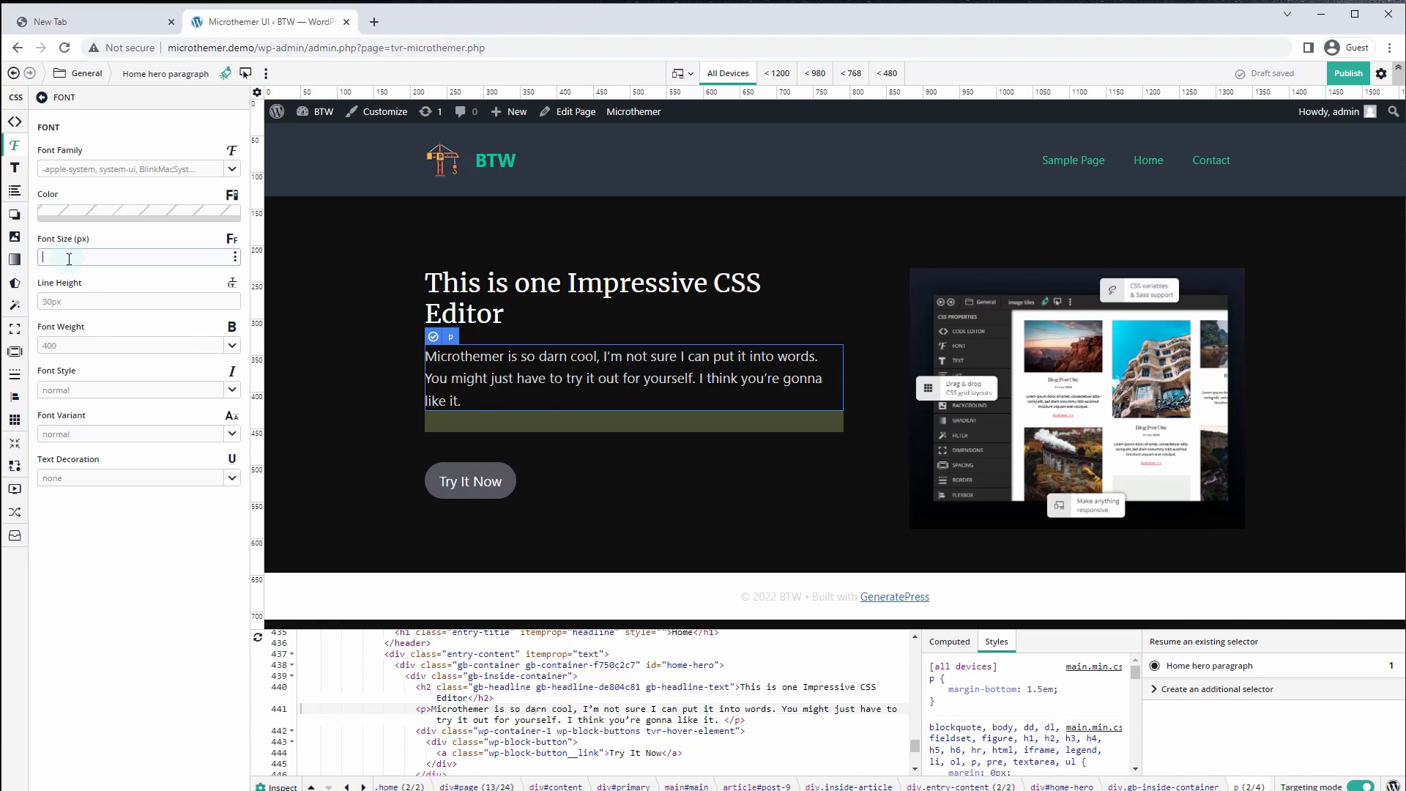
{"action": "type", "text": "20"}
{"action": "key", "text": "Up"}
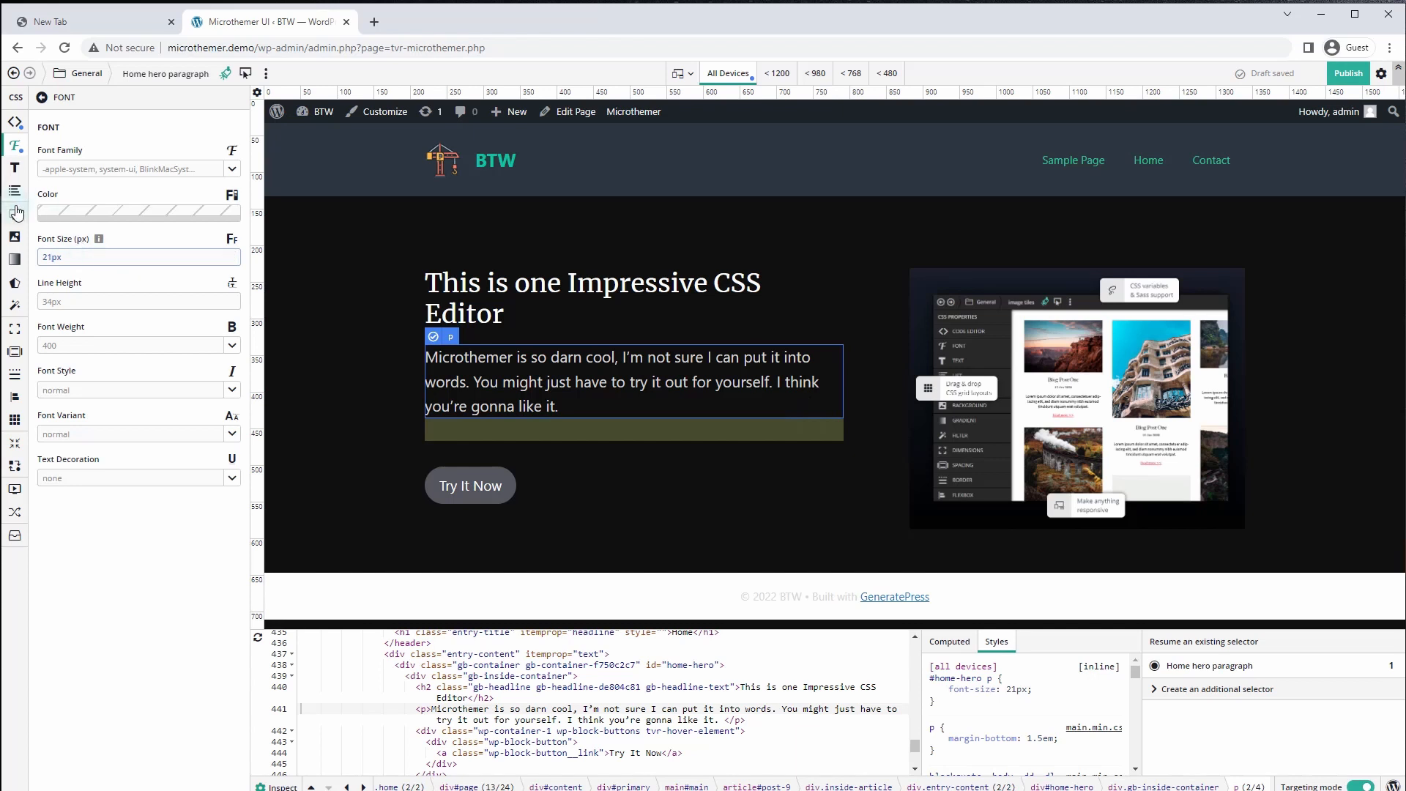
Give the hero paragraph a 10px bottom margin
{"action": "left_click", "coordinate": [17, 355]}
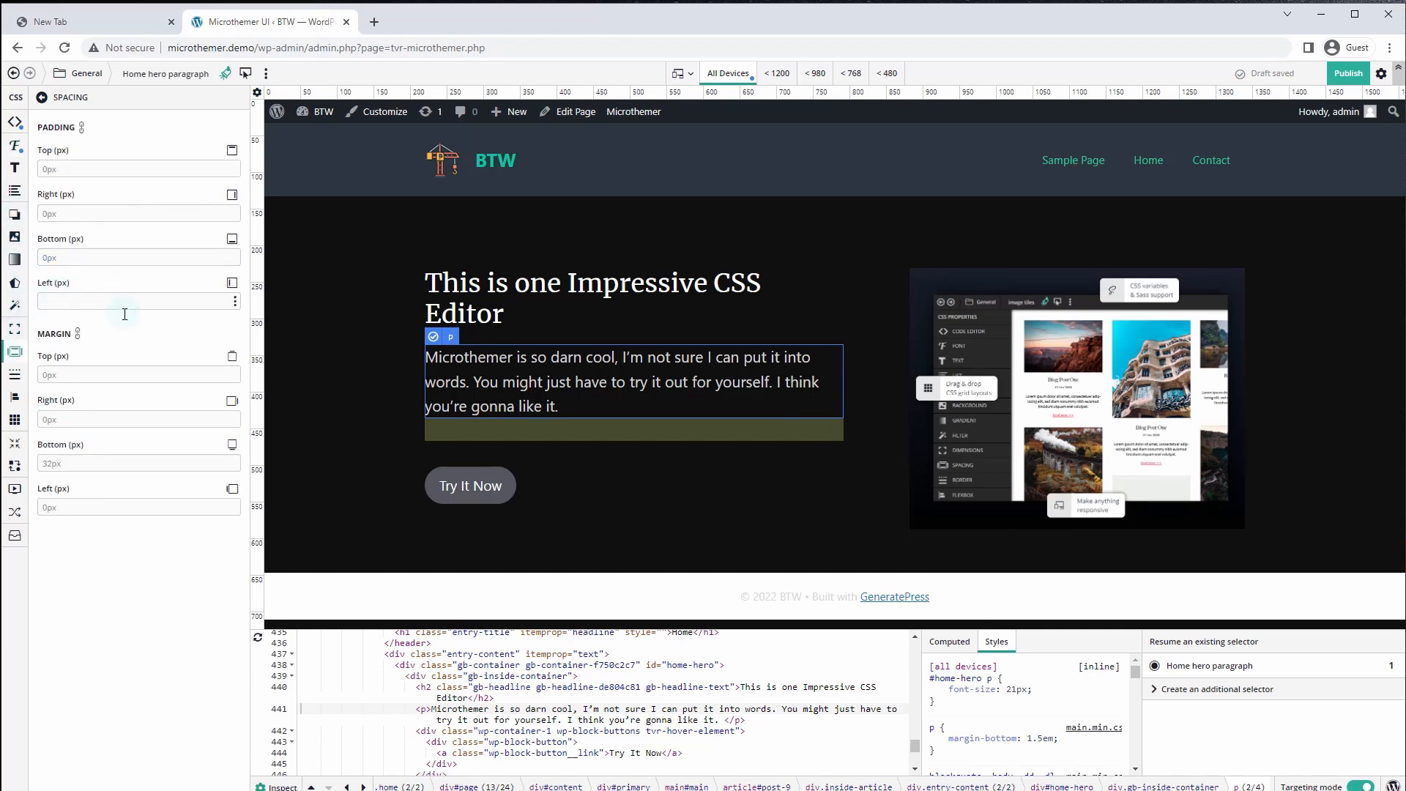
{"action": "left_click", "coordinate": [62, 466]}
{"action": "type", "text": "10"}
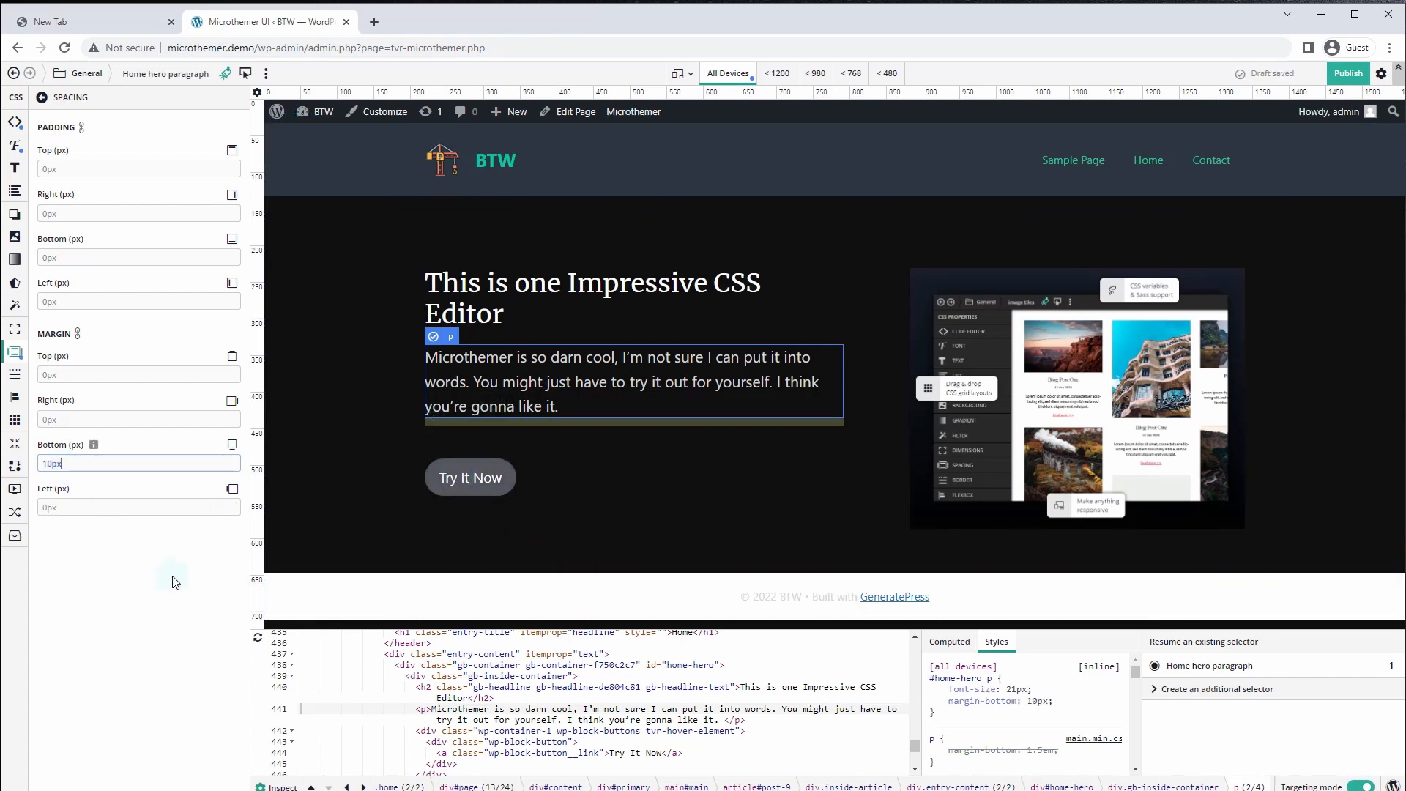
Save a selector for the Try It Now button labelled 'Home hero Button'
{"action": "left_click", "coordinate": [456, 482]}
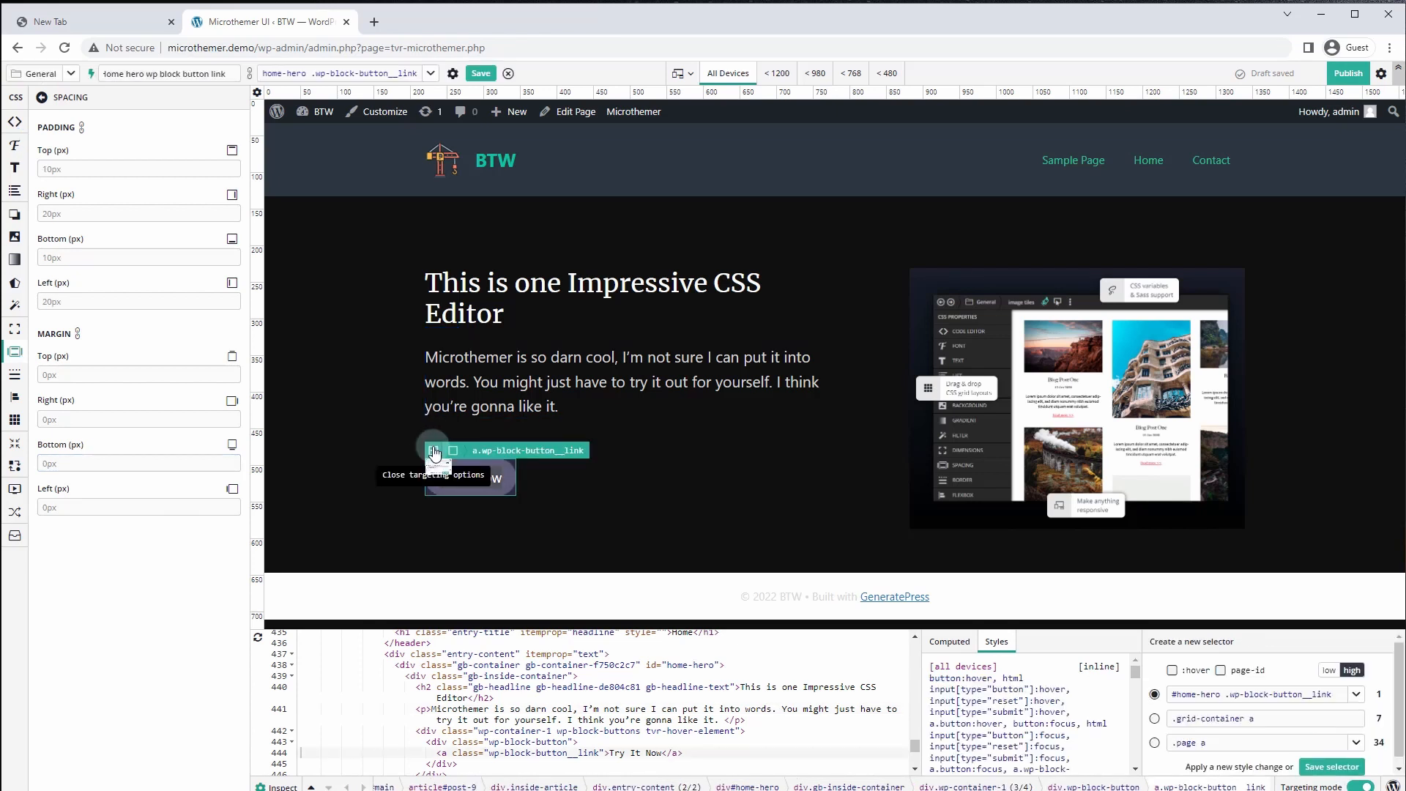
{"action": "left_click", "coordinate": [433, 450]}
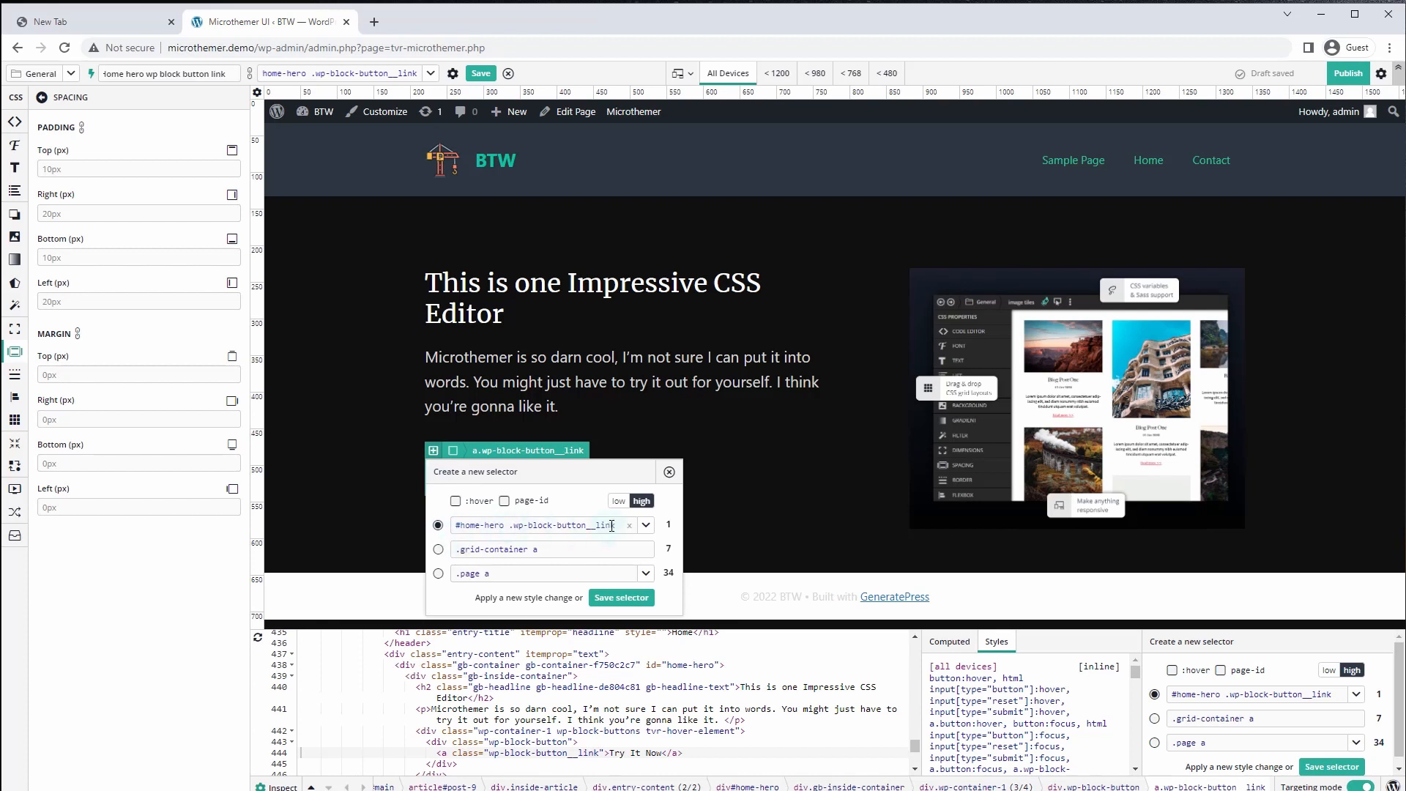
{"action": "left_click", "coordinate": [608, 599]}
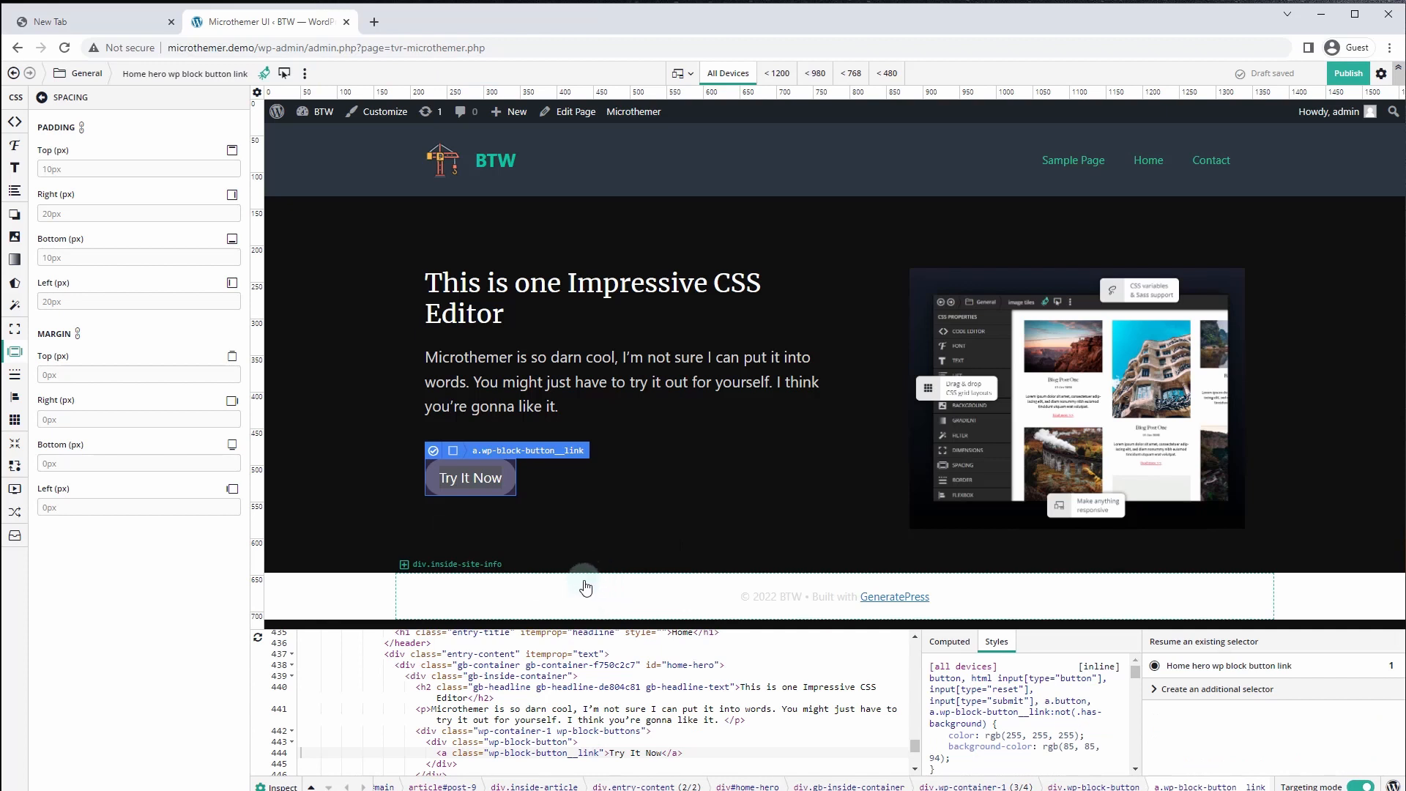
{"action": "left_click_drag", "start_coordinate": [171, 73], "coordinate": [239, 73]}
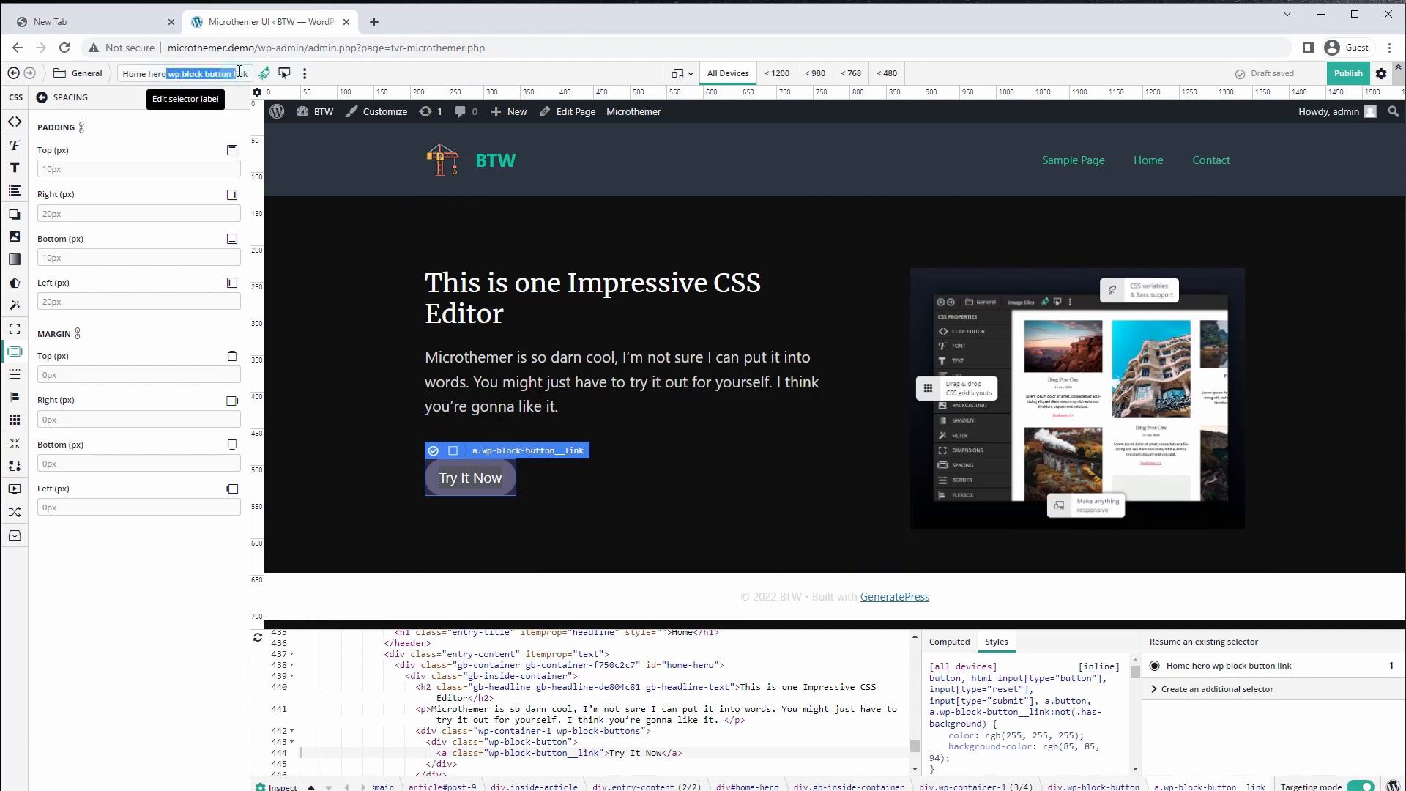
{"action": "type", "text": "Button"}
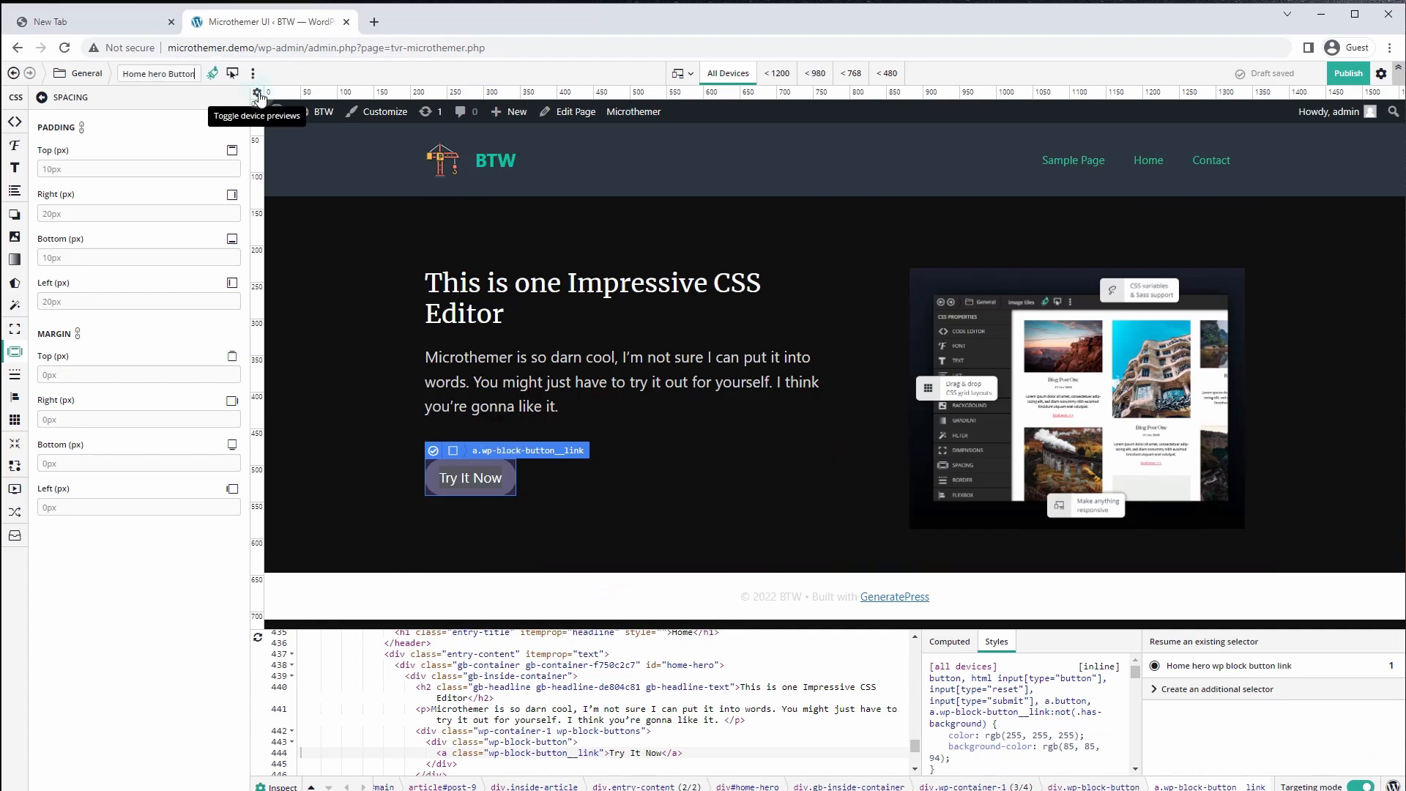
{"action": "key", "text": "Return"}
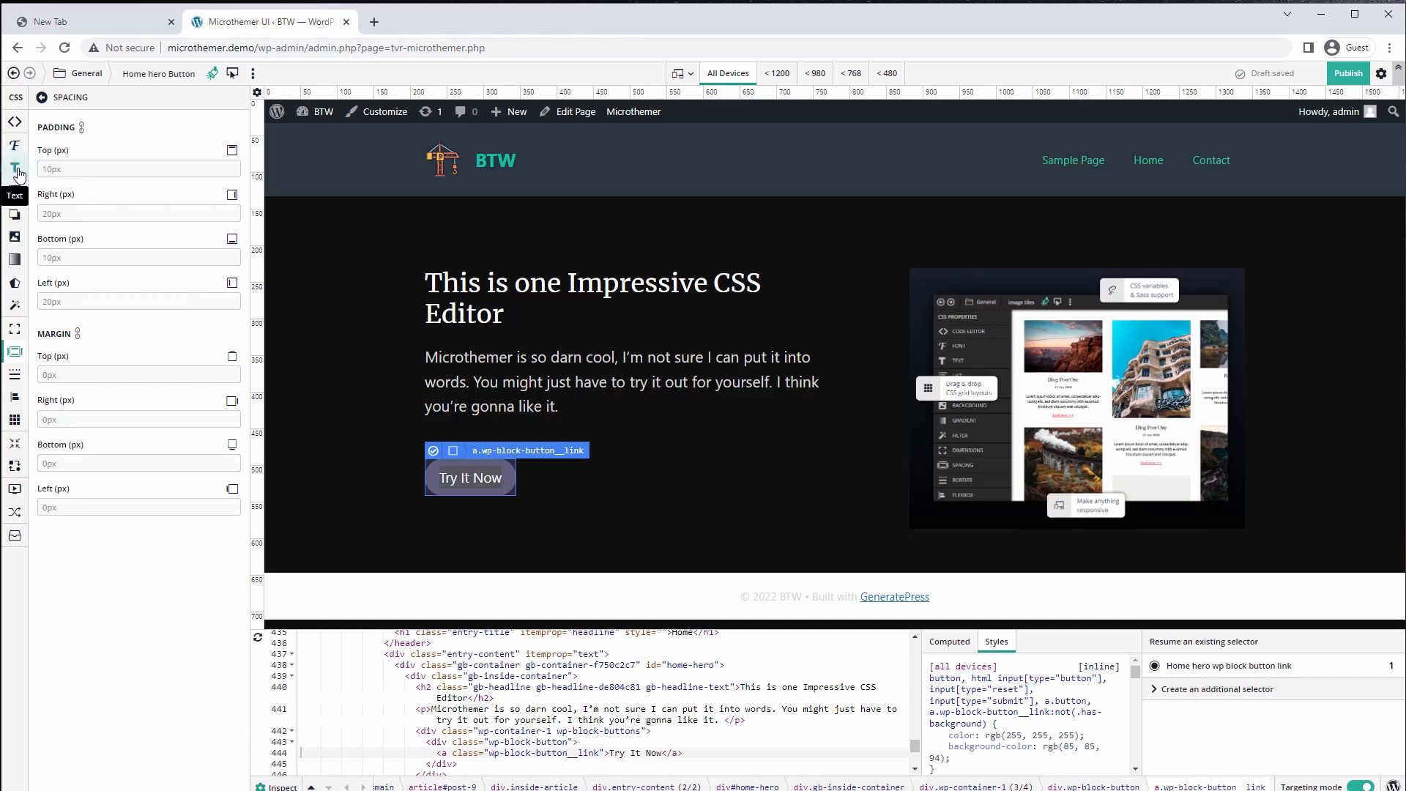
Give the button a purple rgb(190, 53, 248) background colour
{"action": "left_click", "coordinate": [21, 242]}
{"action": "left_click", "coordinate": [138, 168]}
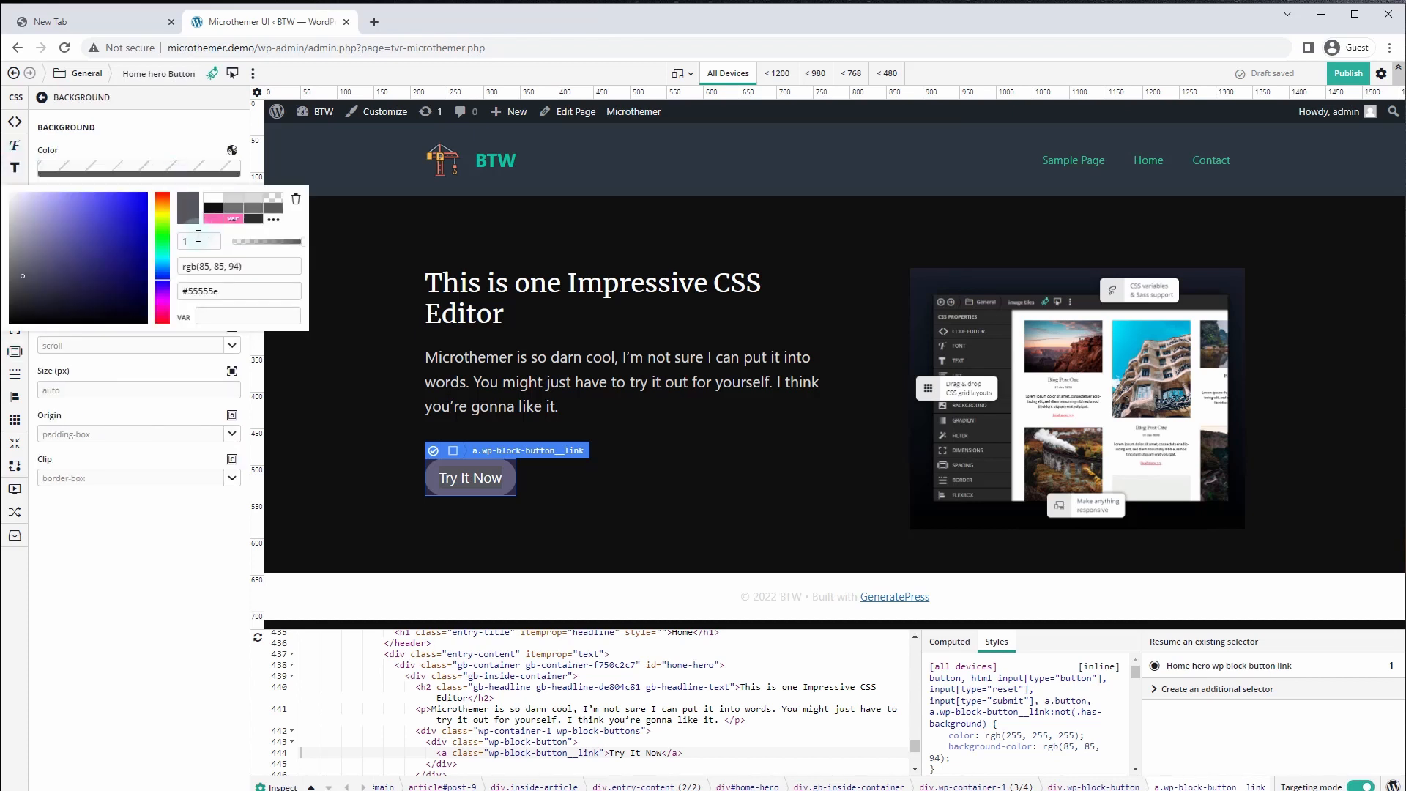
{"action": "left_click_drag", "start_coordinate": [159, 218], "coordinate": [158, 213]}
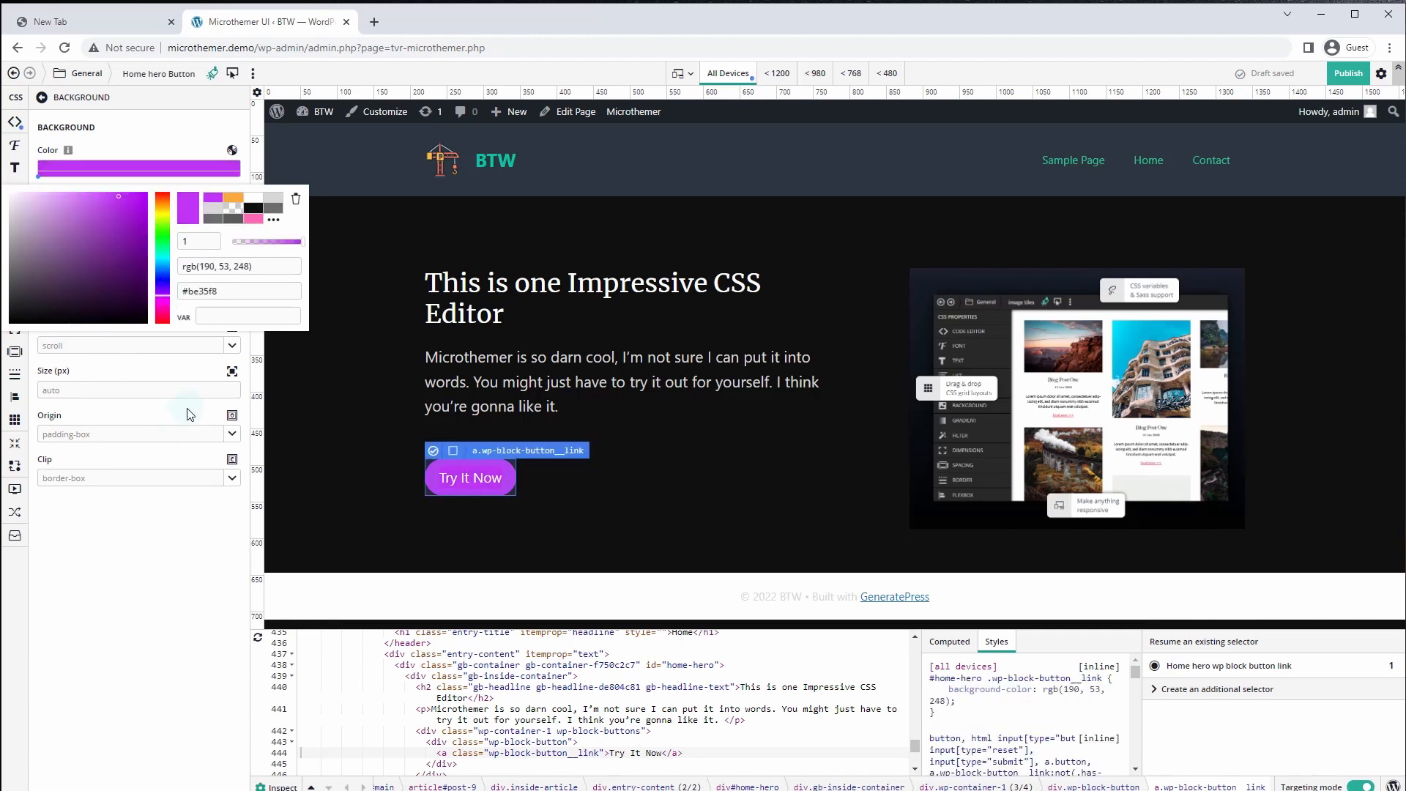
{"action": "left_click", "coordinate": [188, 413]}
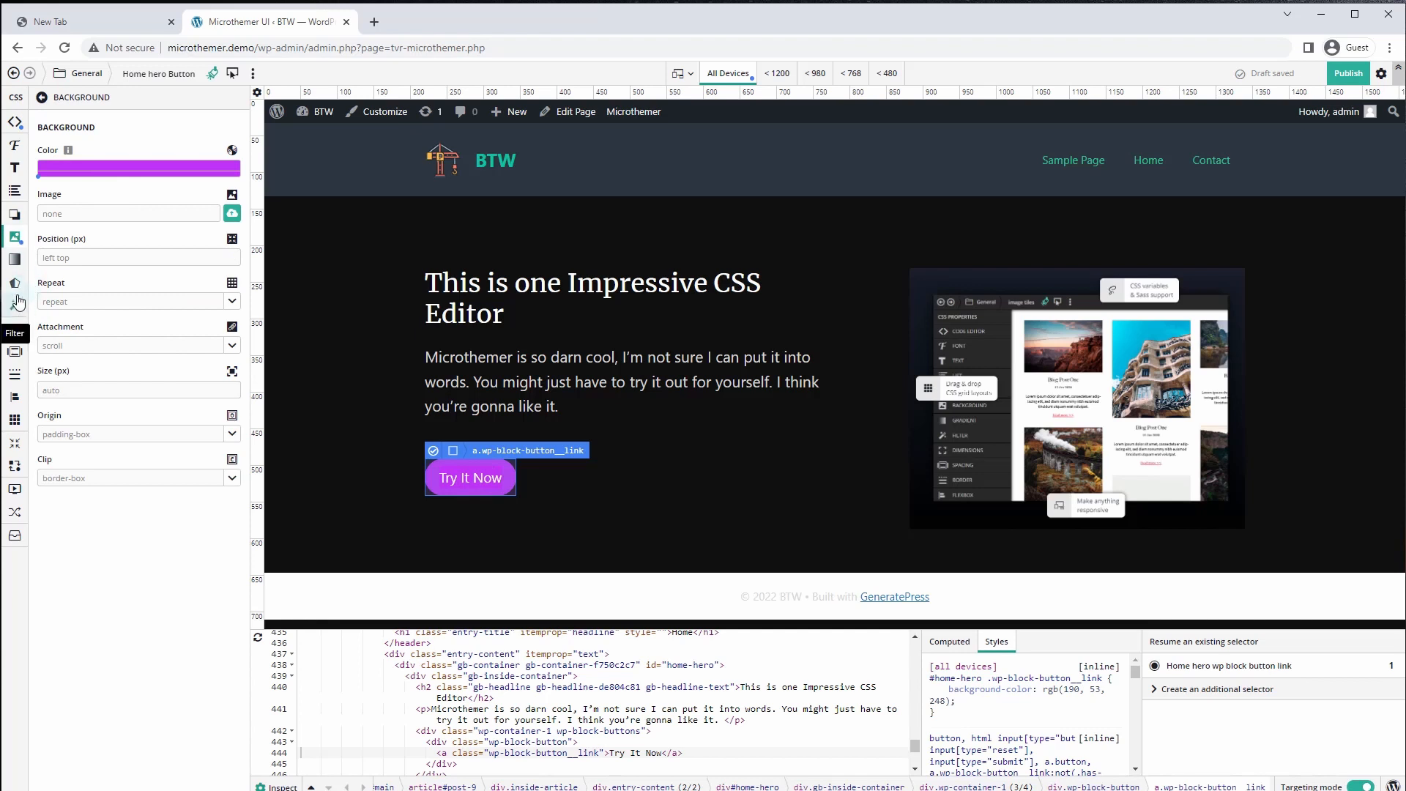
Add a body rule defining --brand-primary-color in the code editor and close developer tools
{"action": "left_click", "coordinate": [15, 123]}
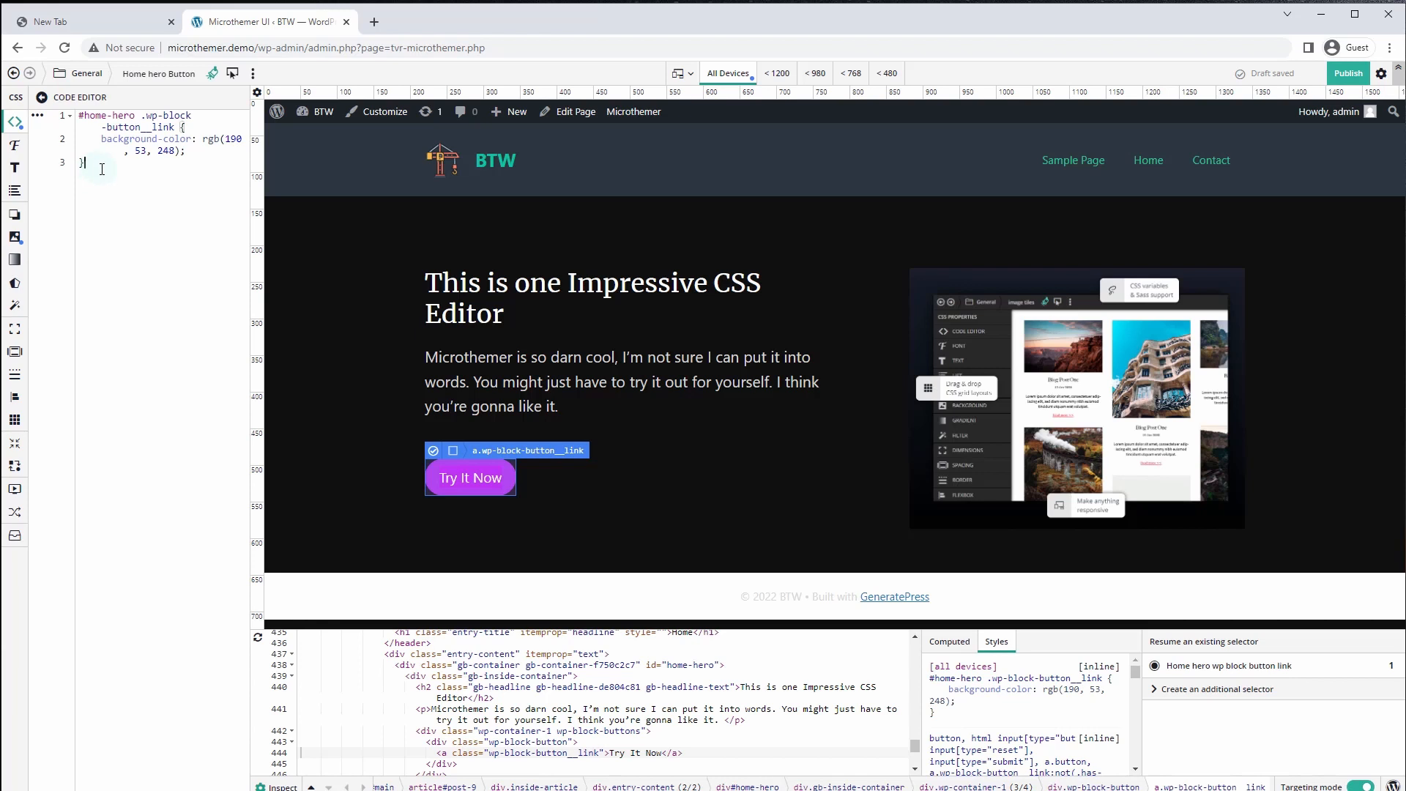
{"action": "type", "text": "b"}
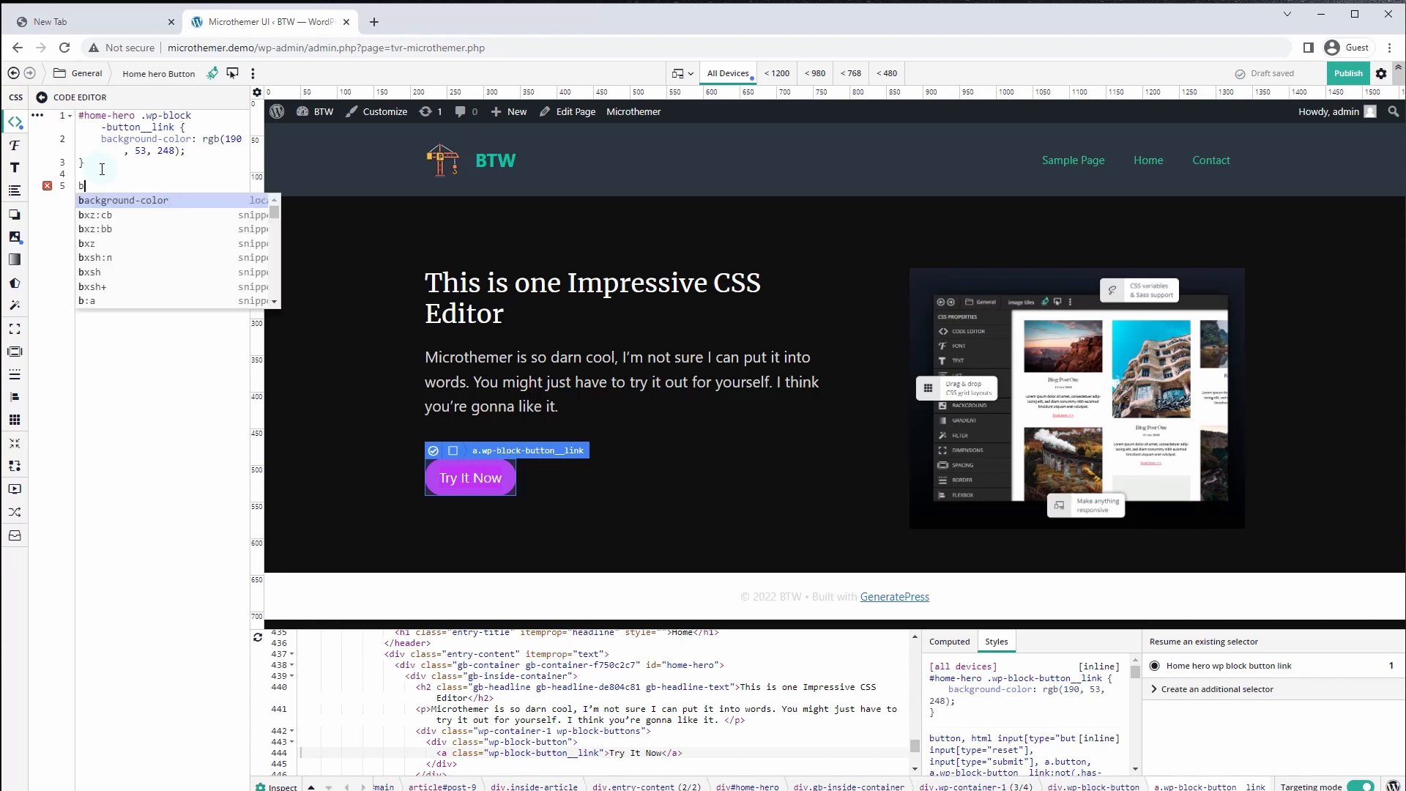
{"action": "type", "text": "ody {     --"}
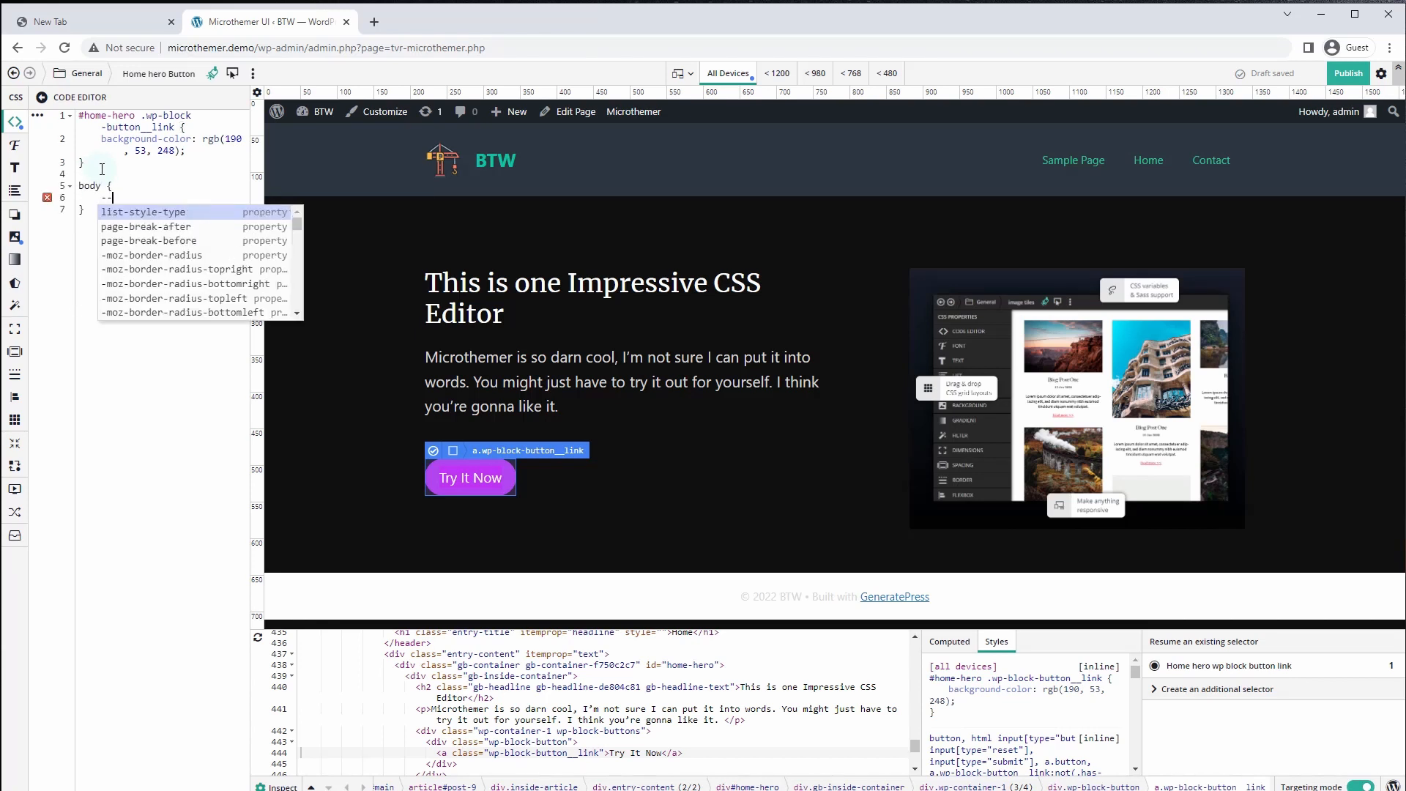
{"action": "type", "text": "brand-primary-color:"}
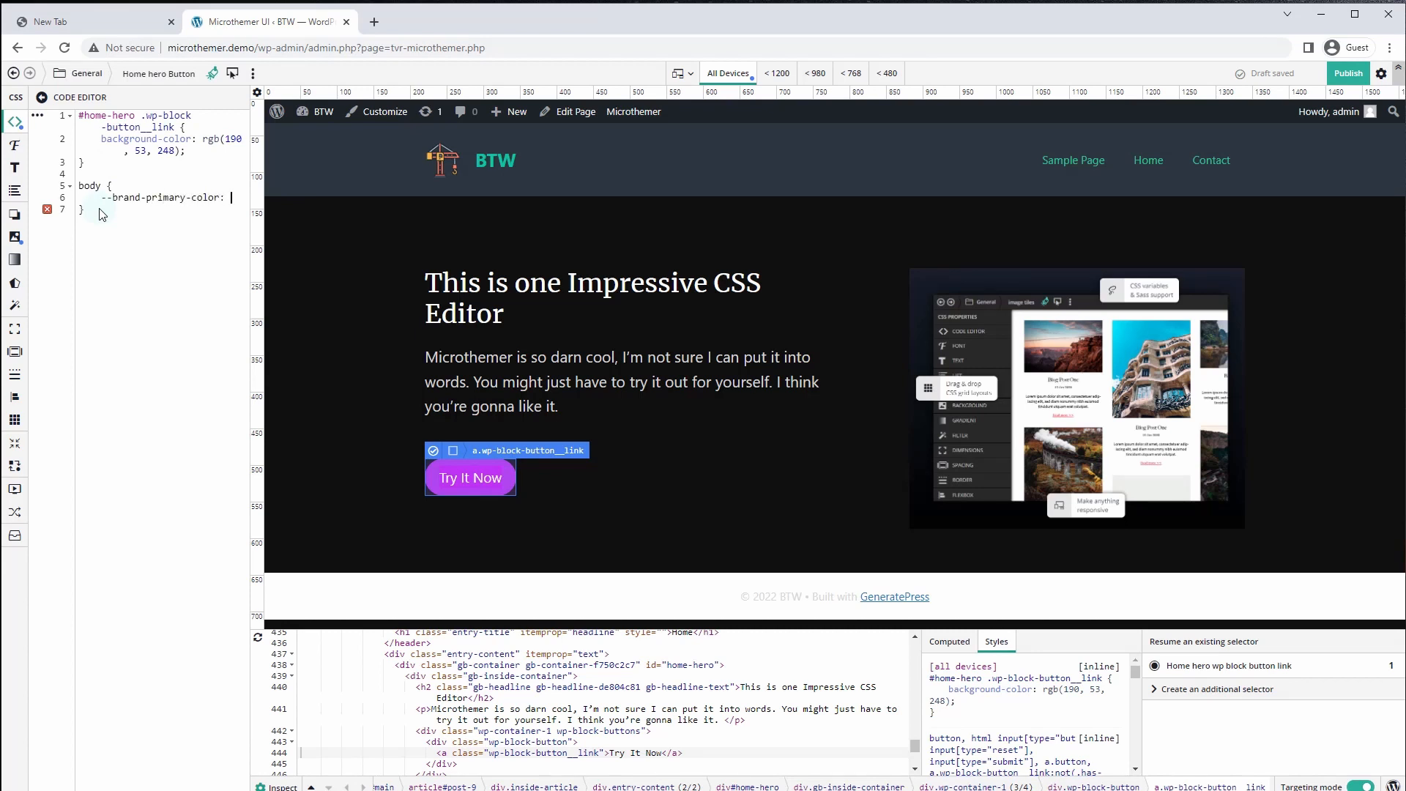
{"action": "left_click", "coordinate": [508, 478]}
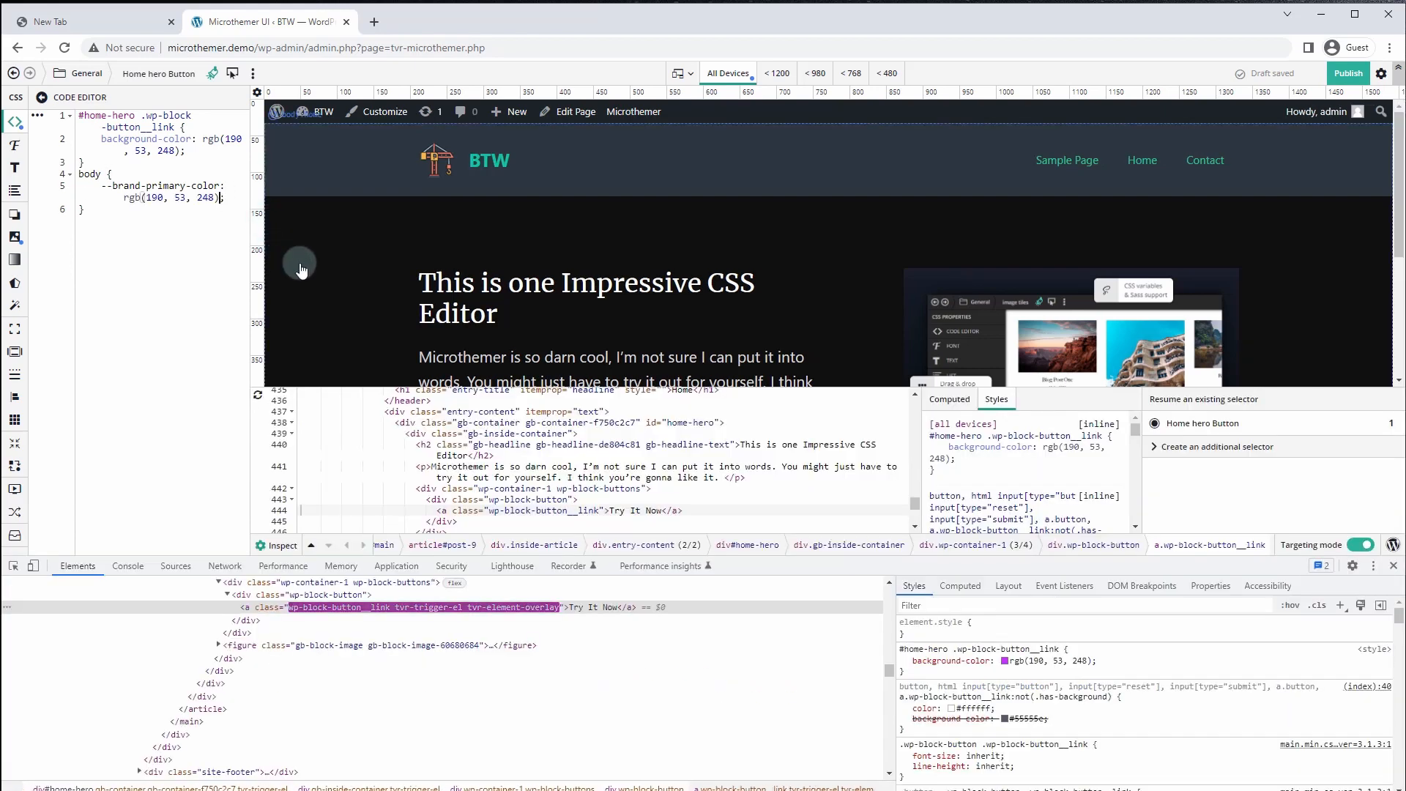
{"action": "left_click", "coordinate": [1393, 567]}
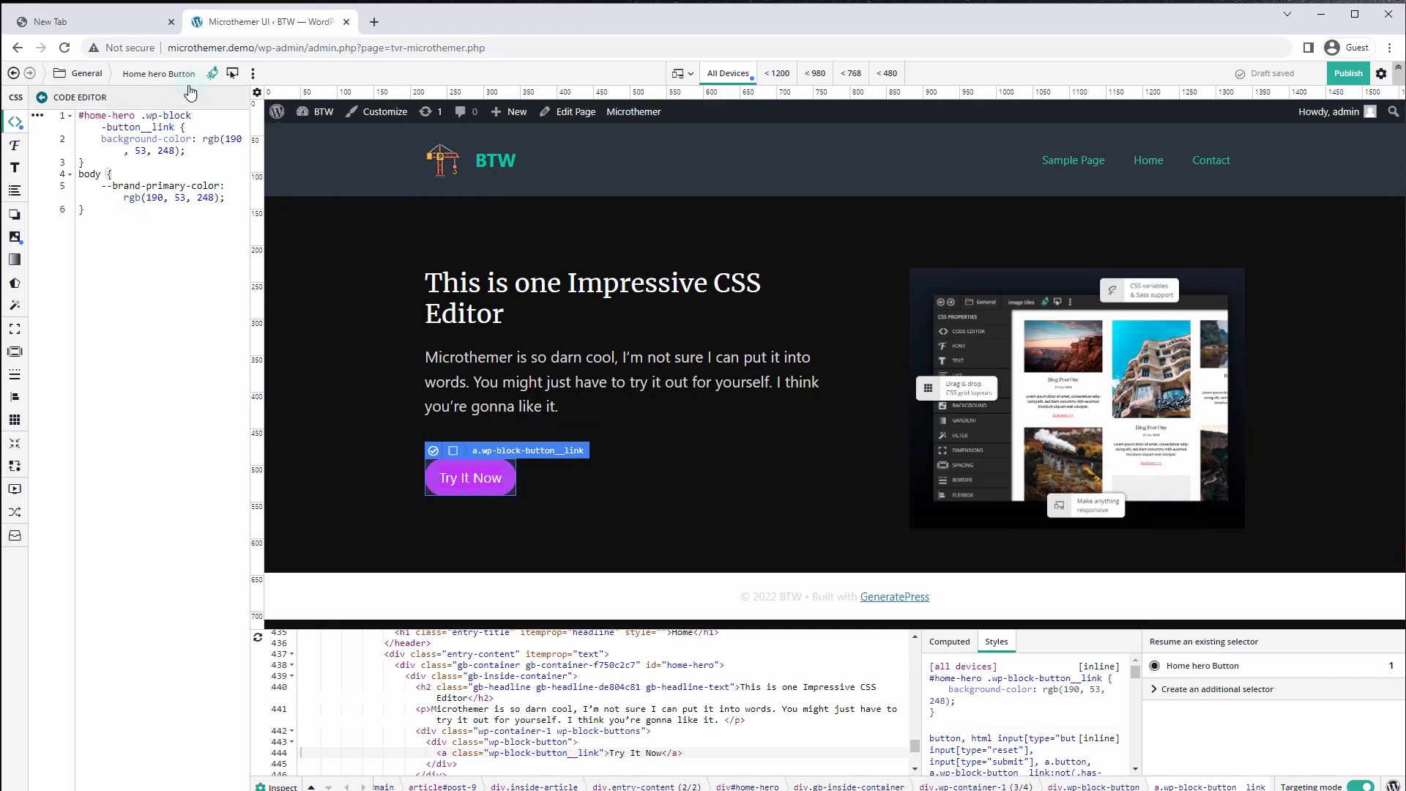
{"action": "left_click", "coordinate": [198, 150]}
{"action": "key", "text": "Return"}
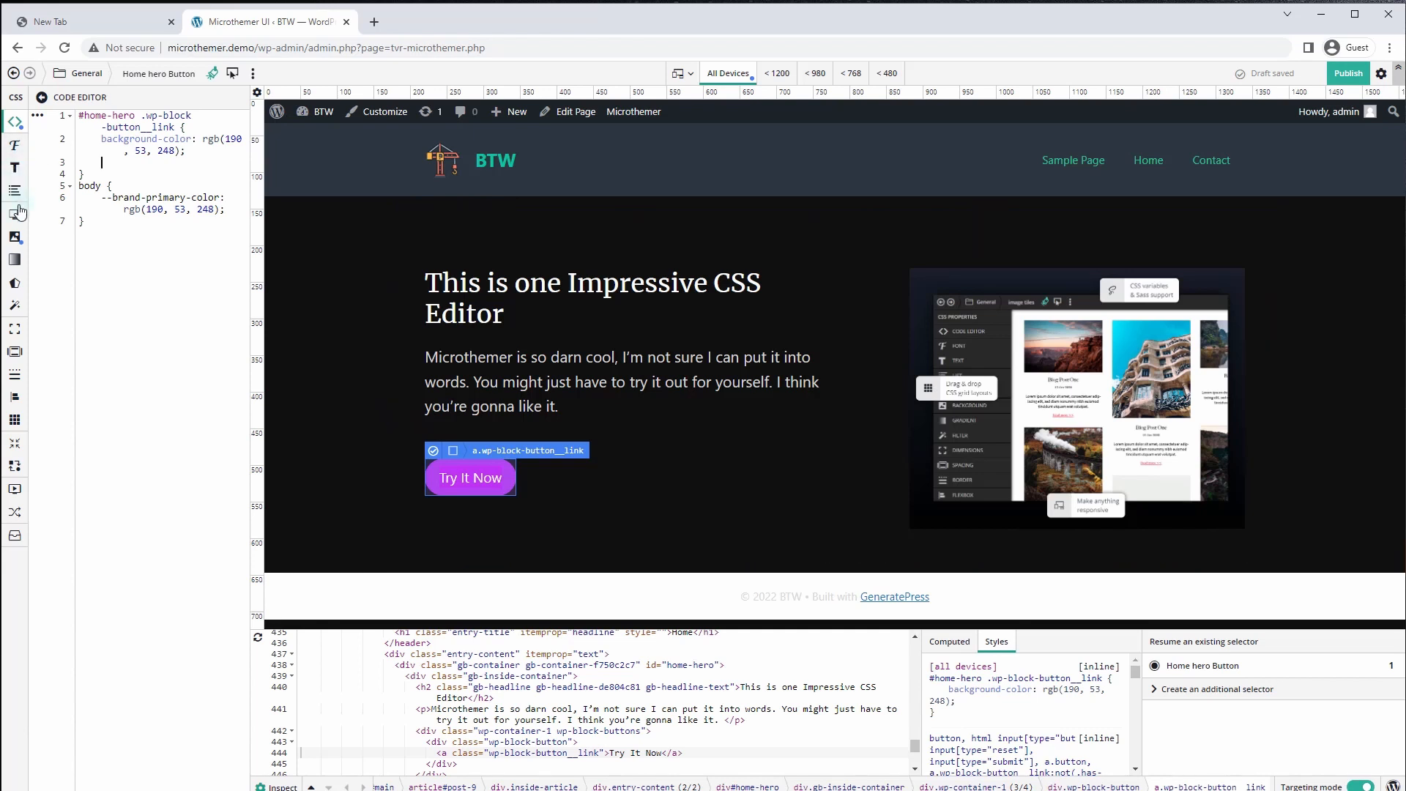
Set the button width to 90% and the parent wp-block-button width to 100%
{"action": "left_click", "coordinate": [16, 330]}
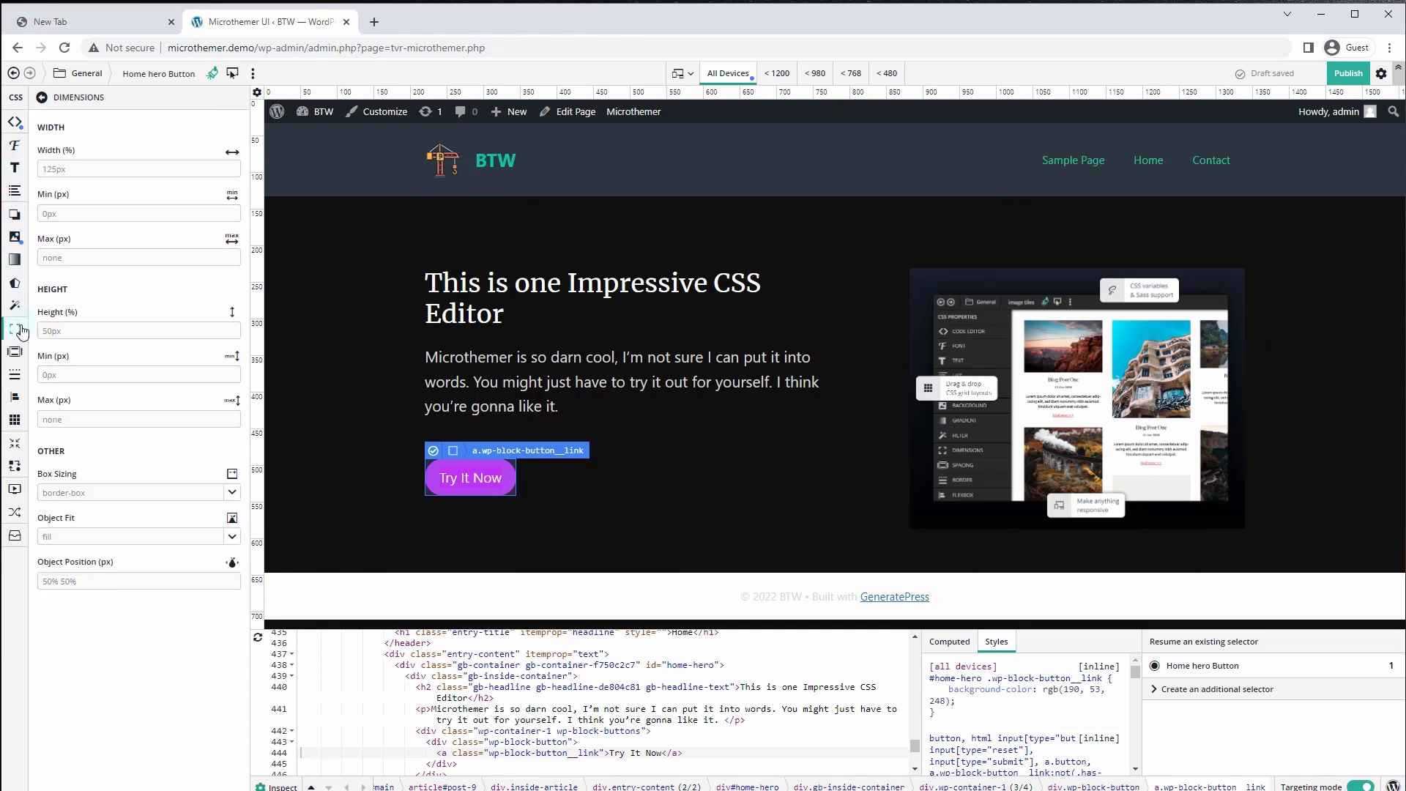
{"action": "left_click", "coordinate": [83, 171]}
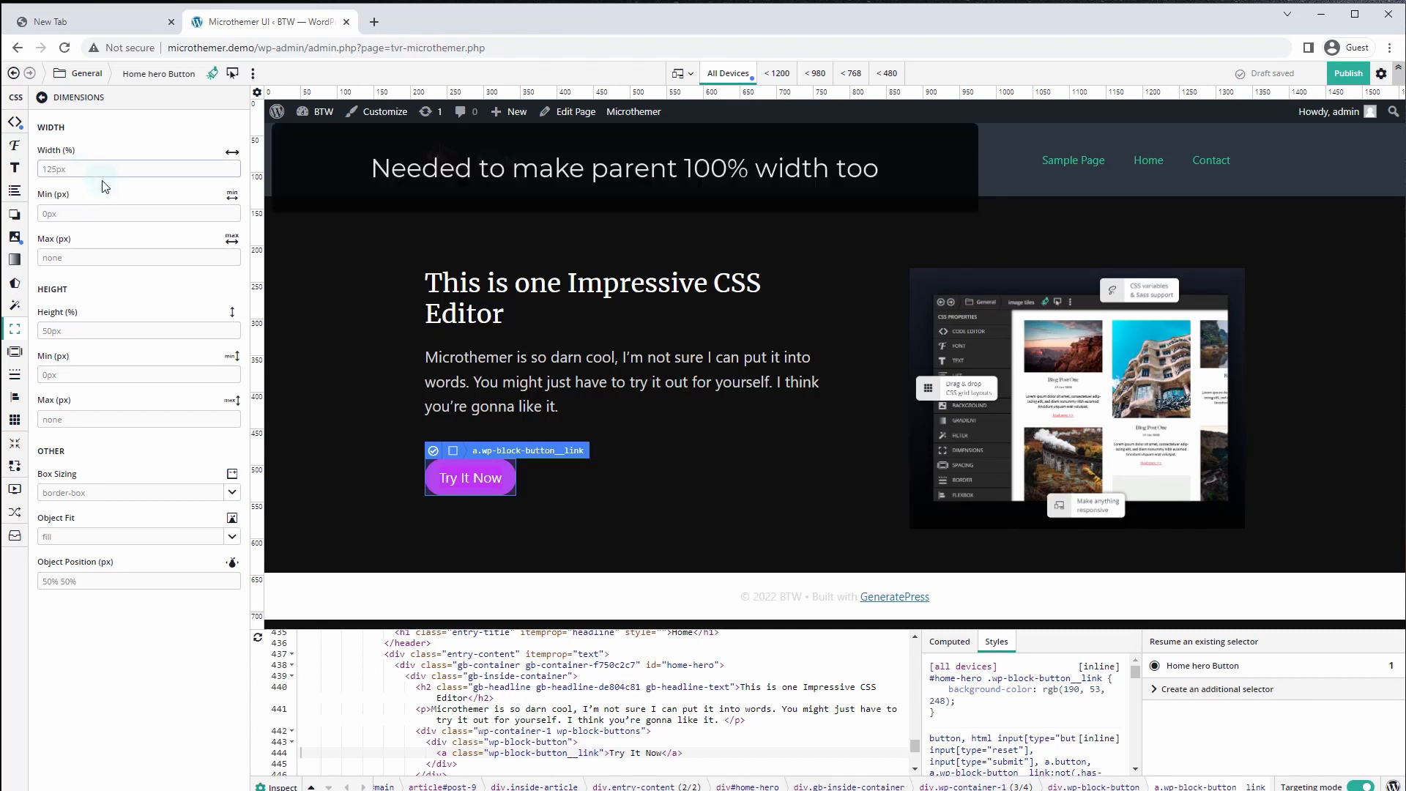
{"action": "type", "text": "90"}
{"action": "left_click", "coordinate": [79, 168]}
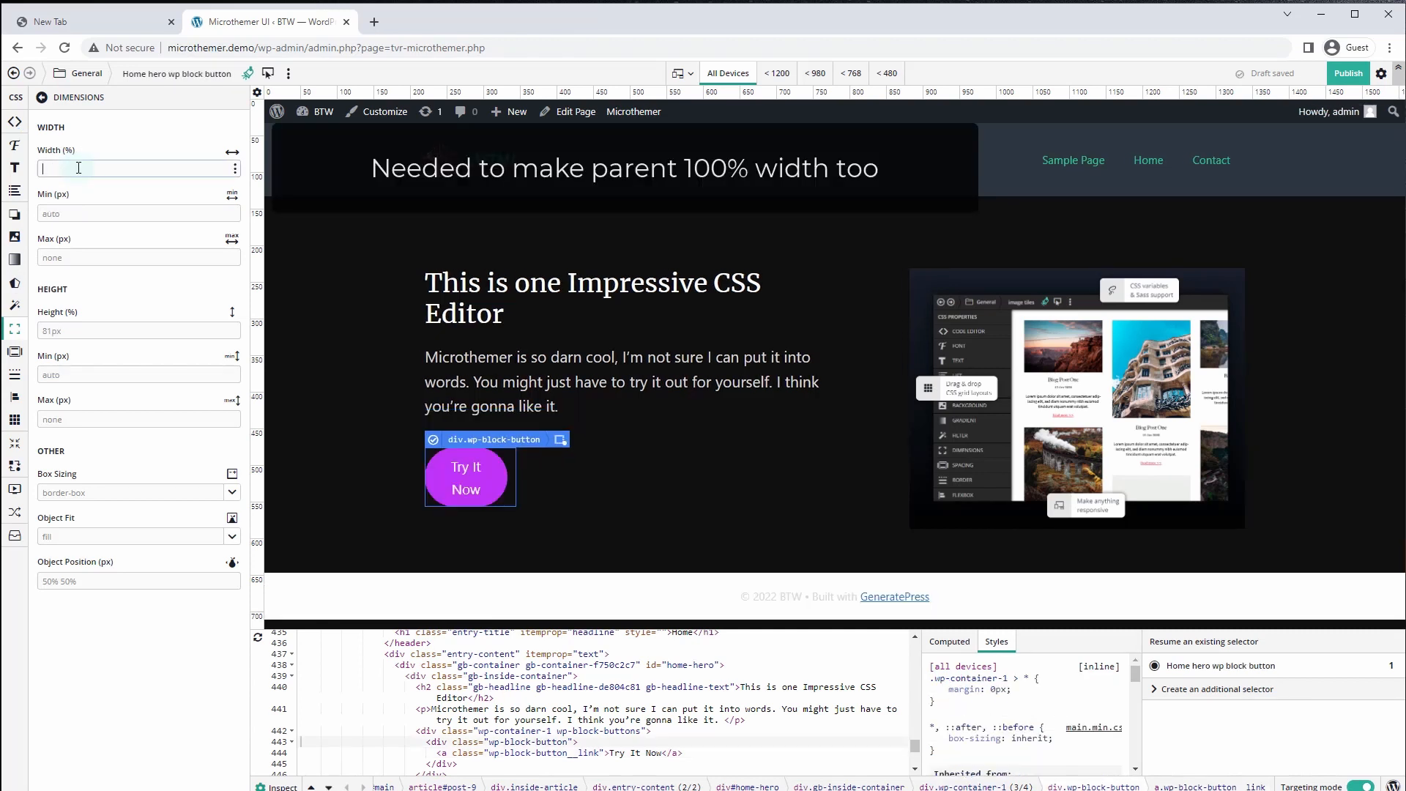
{"action": "type", "text": "100%"}
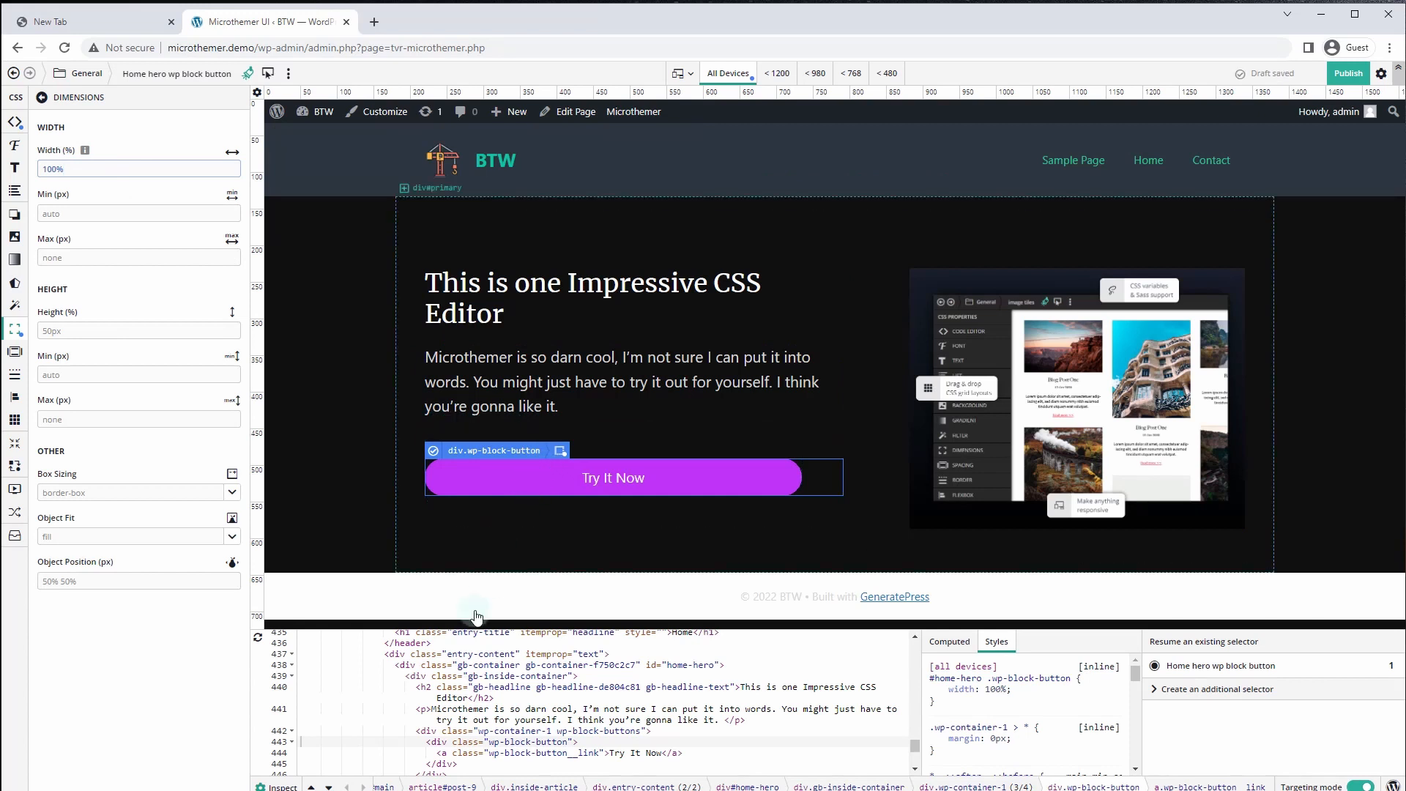
Give the Try It Now button link a 250px maximum width
{"action": "left_click", "coordinate": [518, 753]}
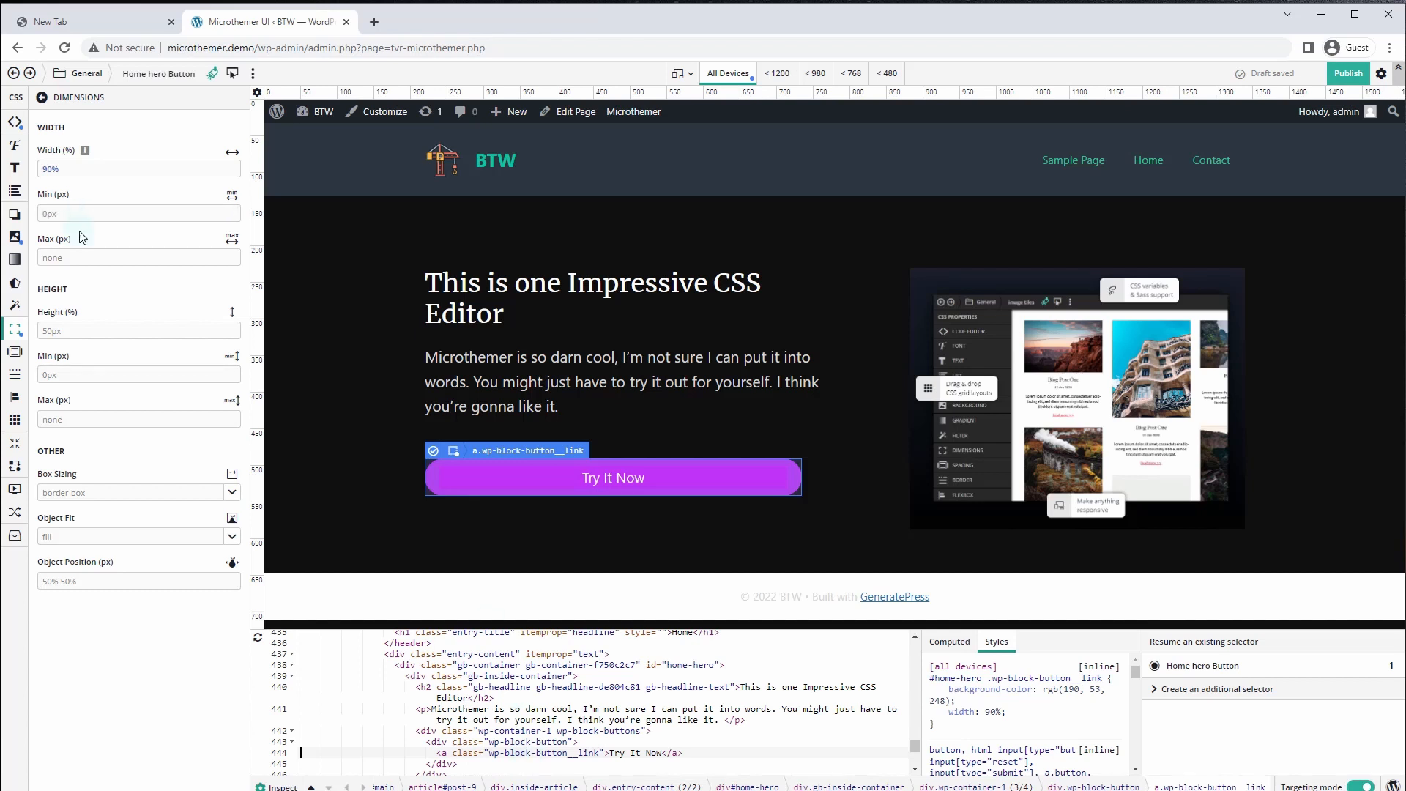
{"action": "left_click", "coordinate": [82, 258]}
{"action": "type", "text": "225"}
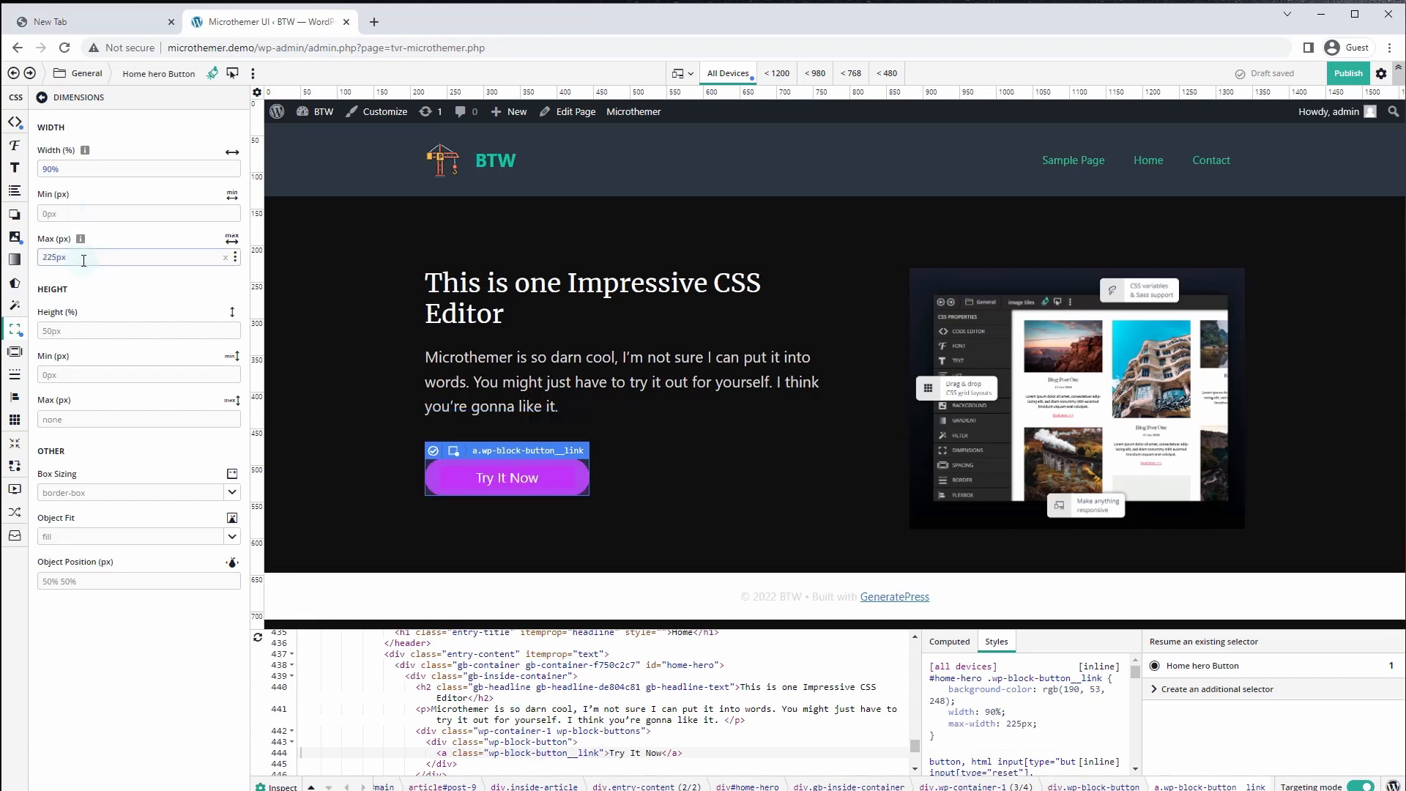
{"action": "left_click_drag", "start_coordinate": [52, 257], "coordinate": [37, 258]}
{"action": "type", "text": "250"}
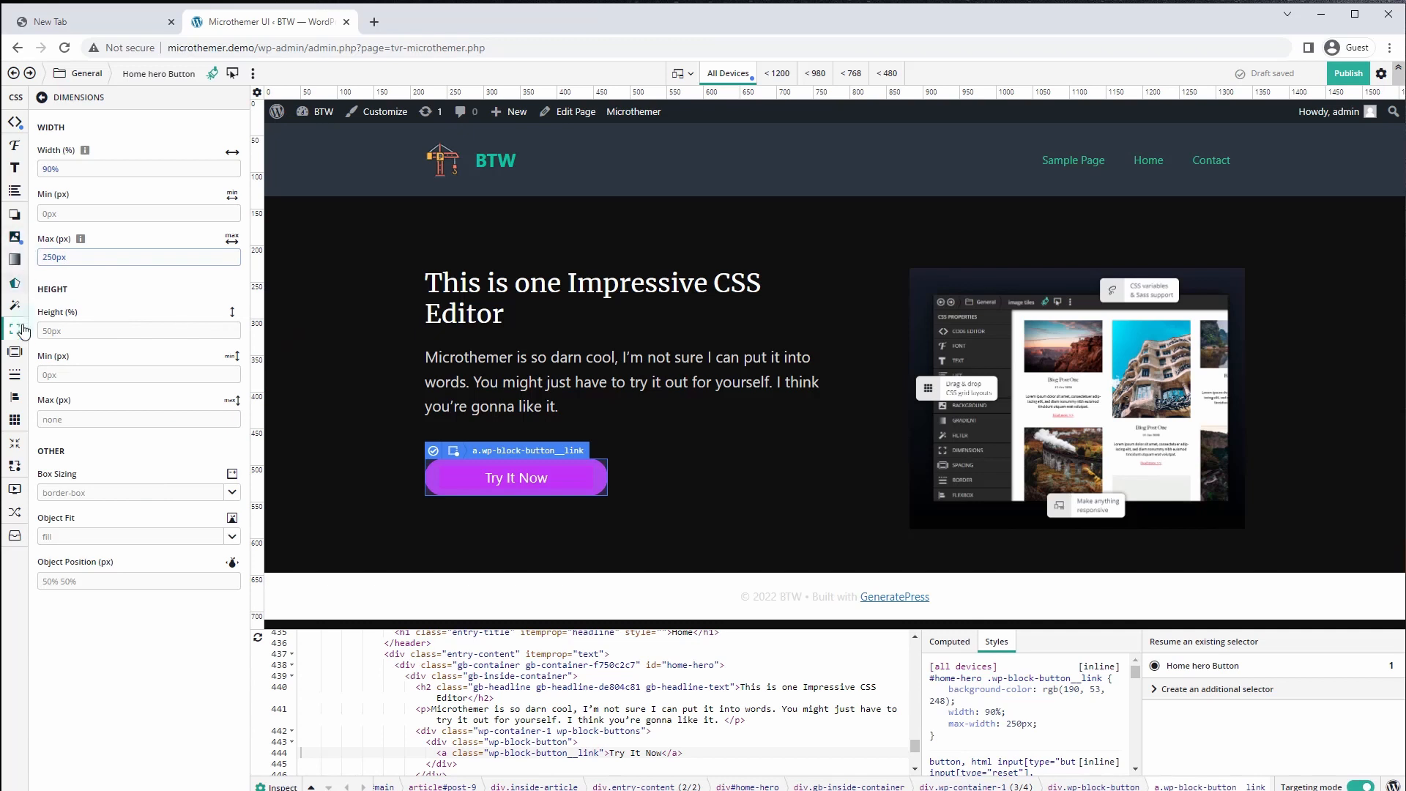
Give the Try It Now button a 5px border radius on all four corners, then reselect it
{"action": "left_click", "coordinate": [16, 384]}
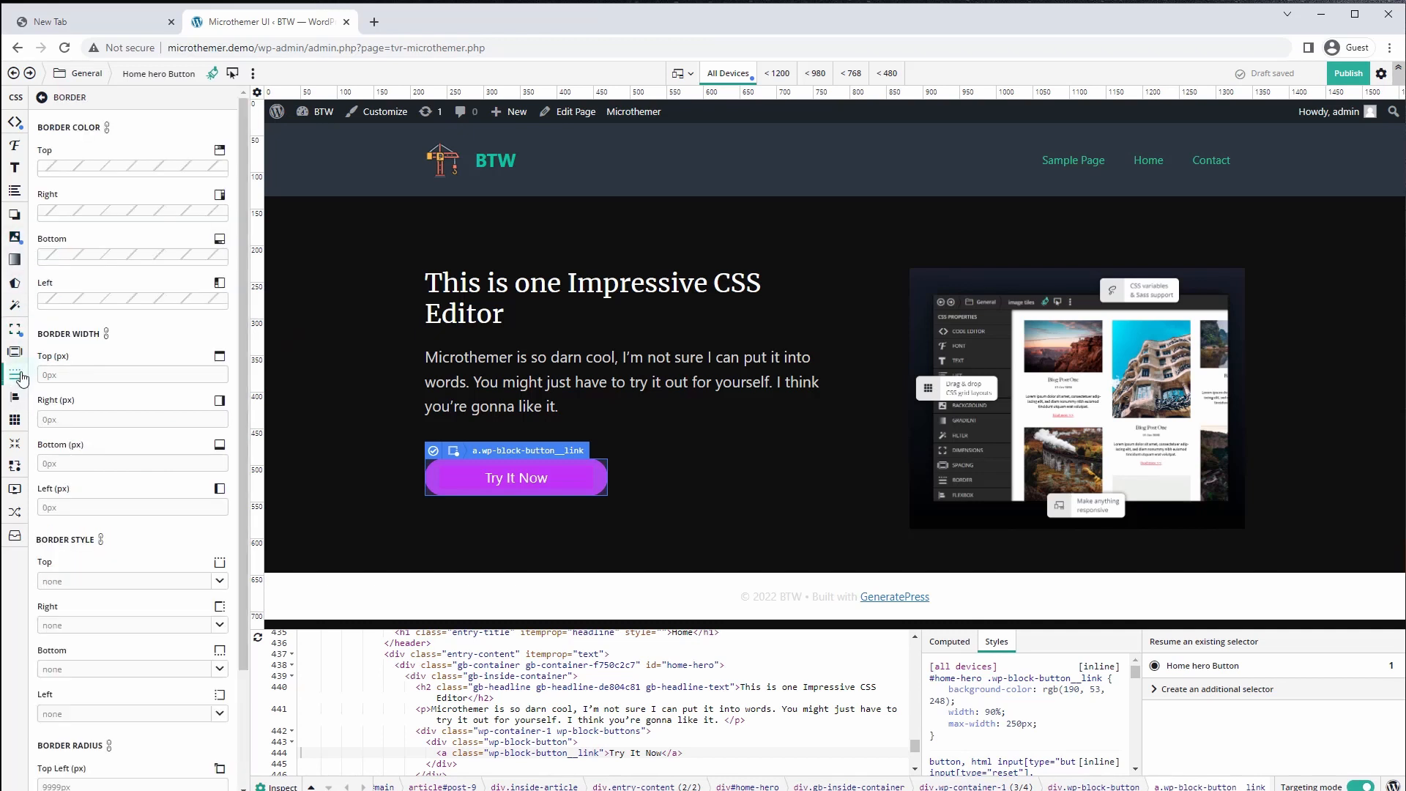
{"action": "scroll", "coordinate": [72, 645], "scroll_direction": "down", "scroll_amount": 2}
{"action": "left_click", "coordinate": [77, 643]}
{"action": "type", "text": "5"}
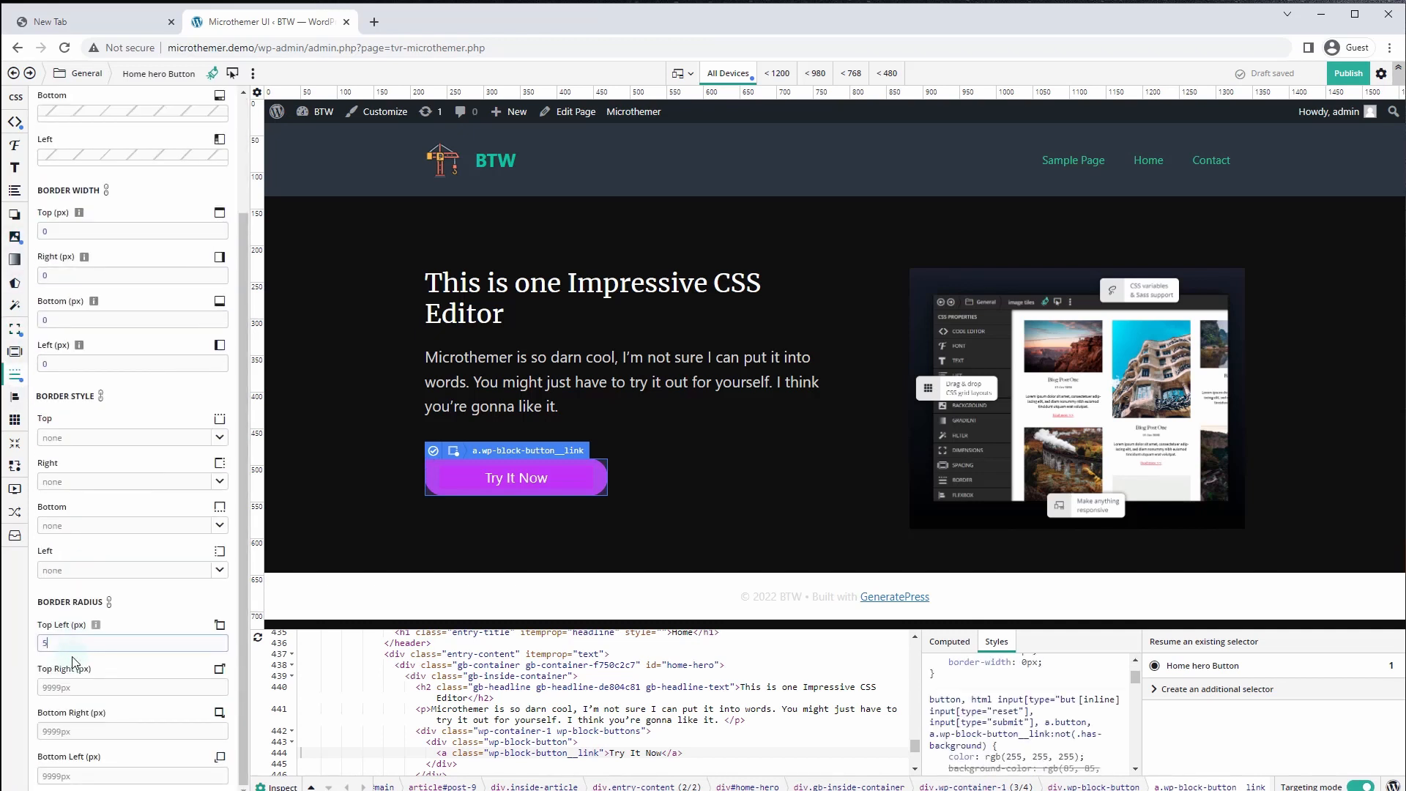
{"action": "type", "text": "px"}
{"action": "left_click", "coordinate": [108, 602]}
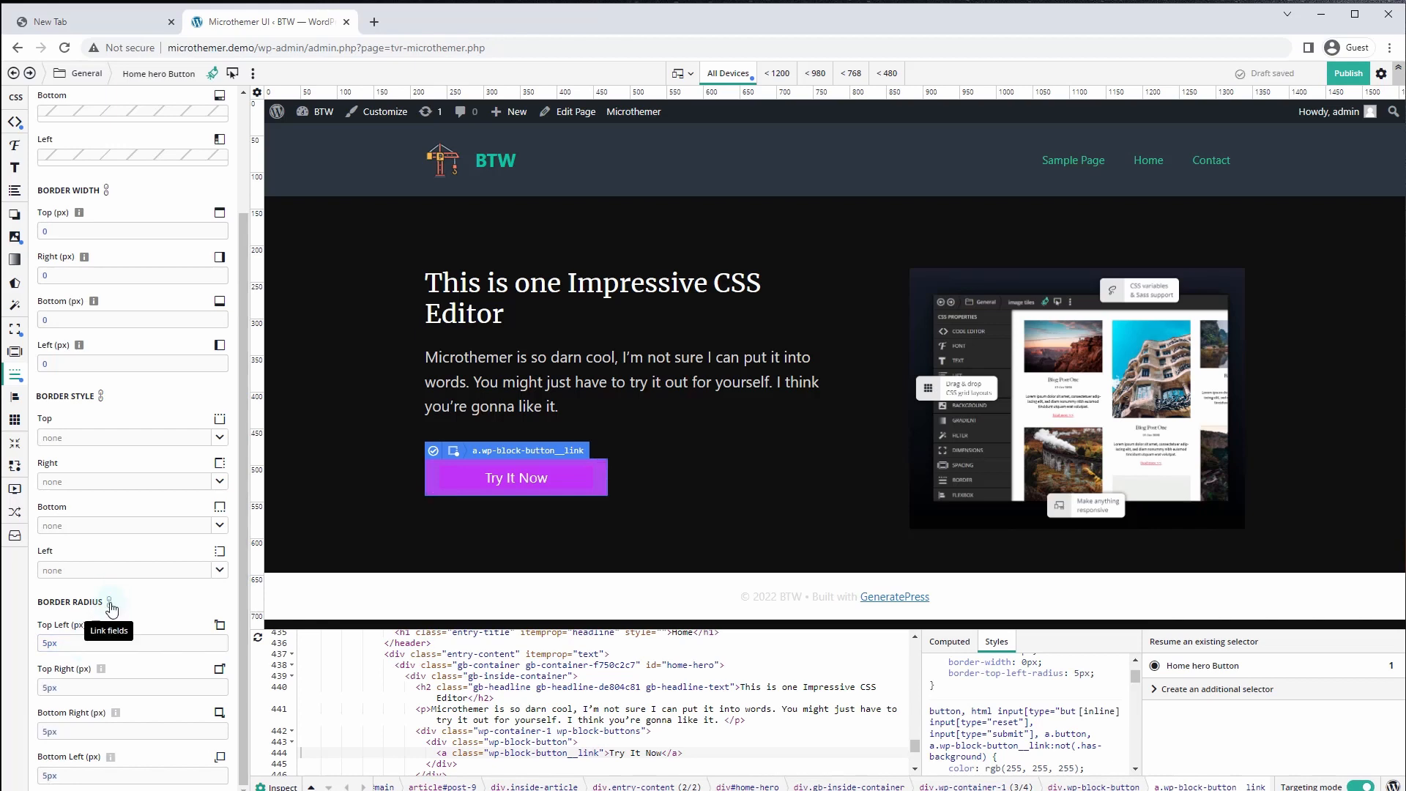
{"action": "left_click", "coordinate": [328, 549]}
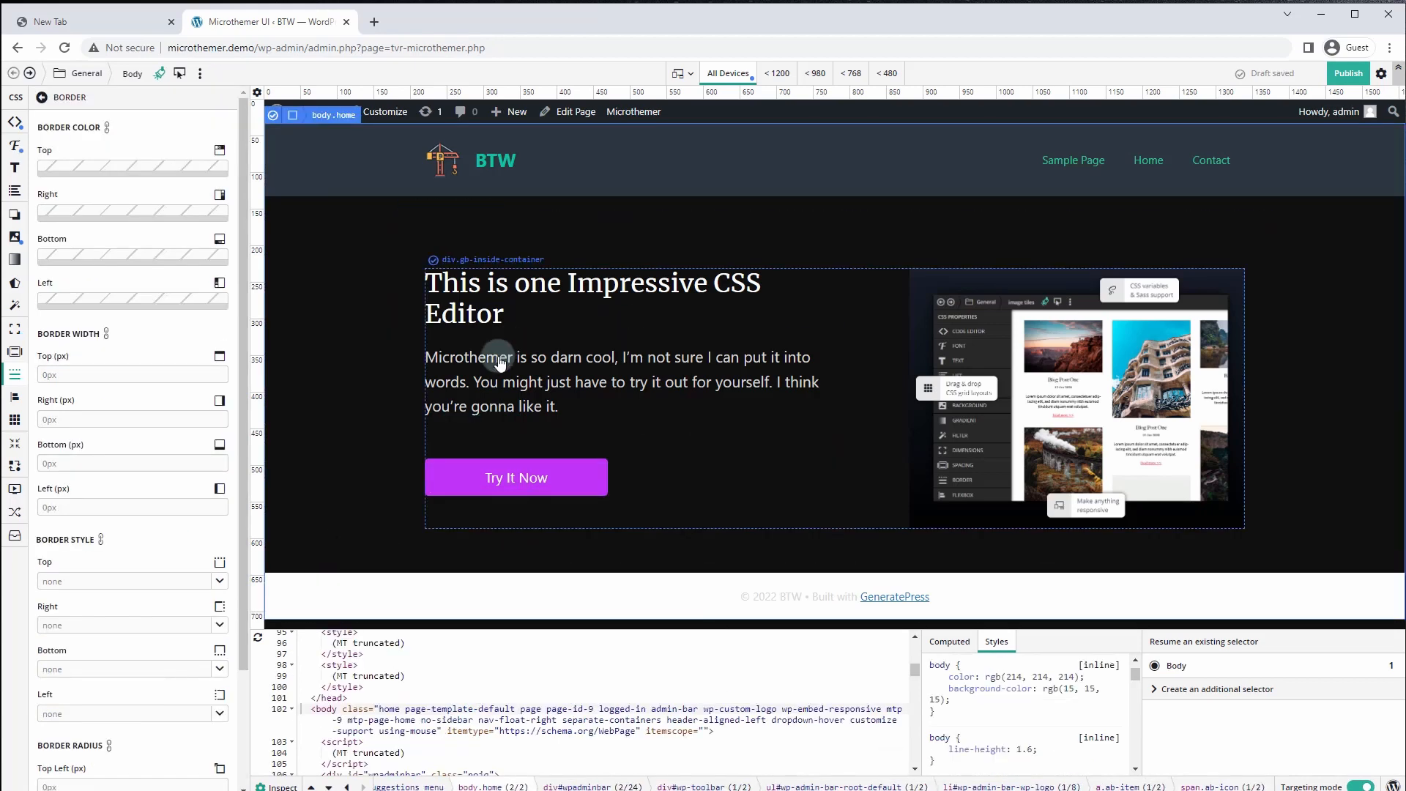
{"action": "left_click", "coordinate": [501, 480]}
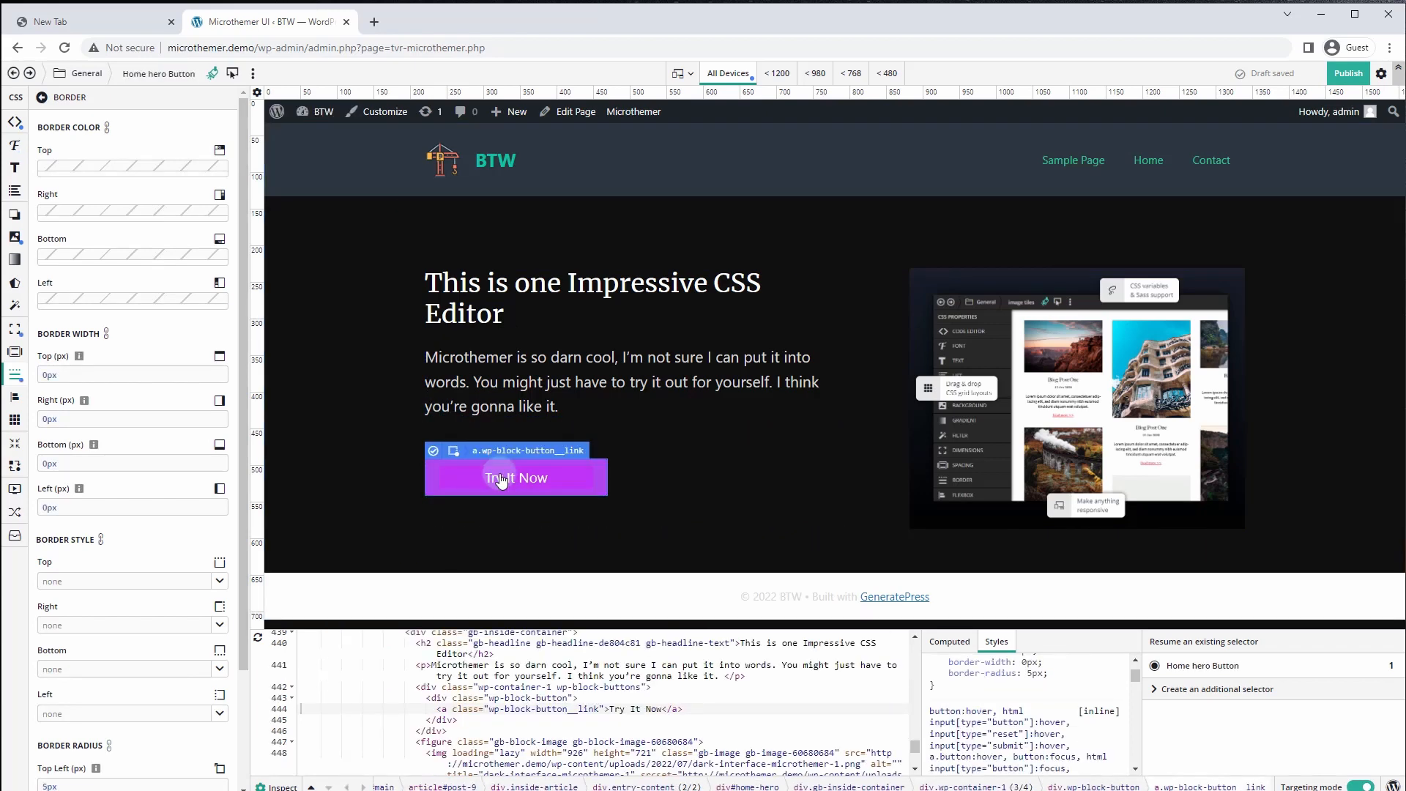
Set the button text to 22px font size and uppercase transform
{"action": "left_click", "coordinate": [14, 167]}
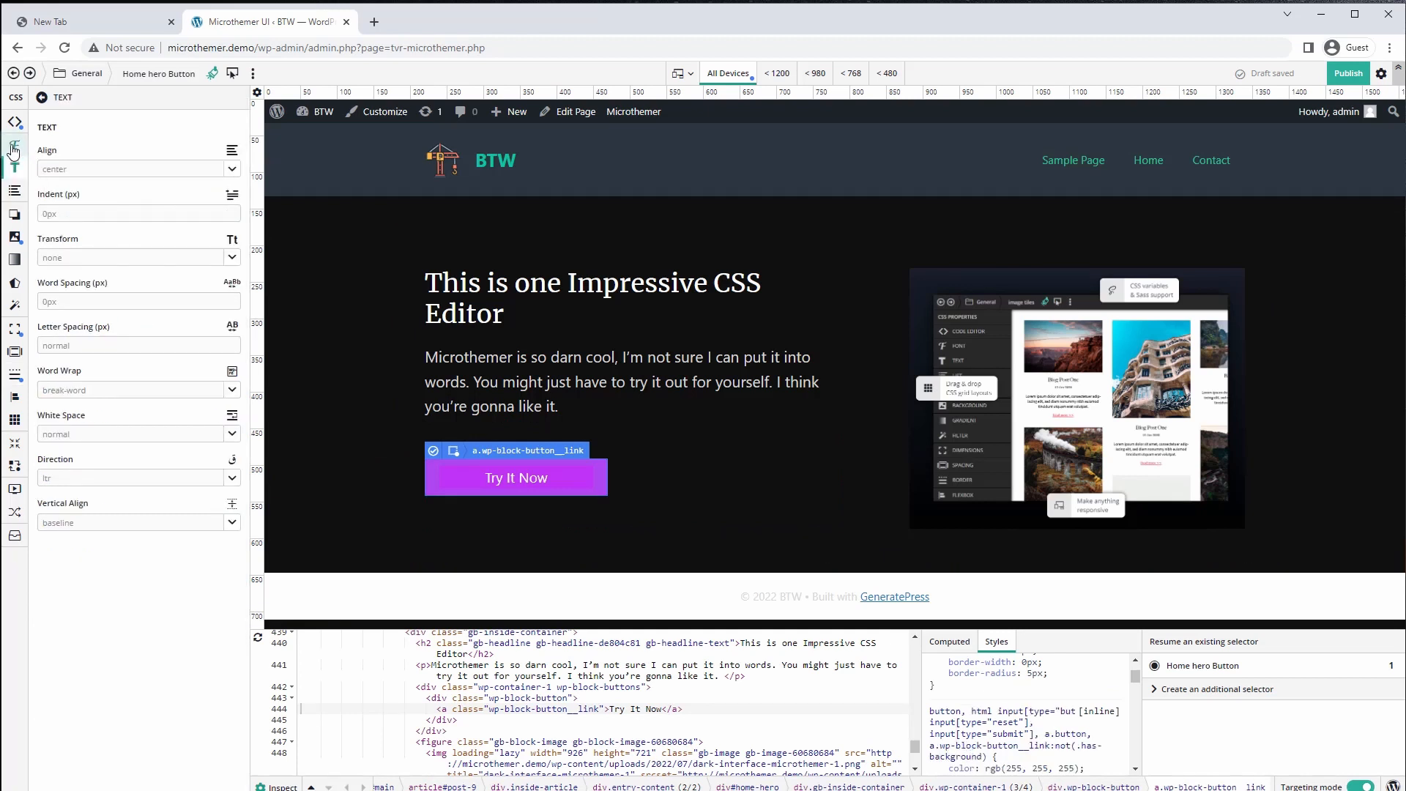
{"action": "left_click", "coordinate": [13, 148]}
{"action": "left_click", "coordinate": [59, 258]}
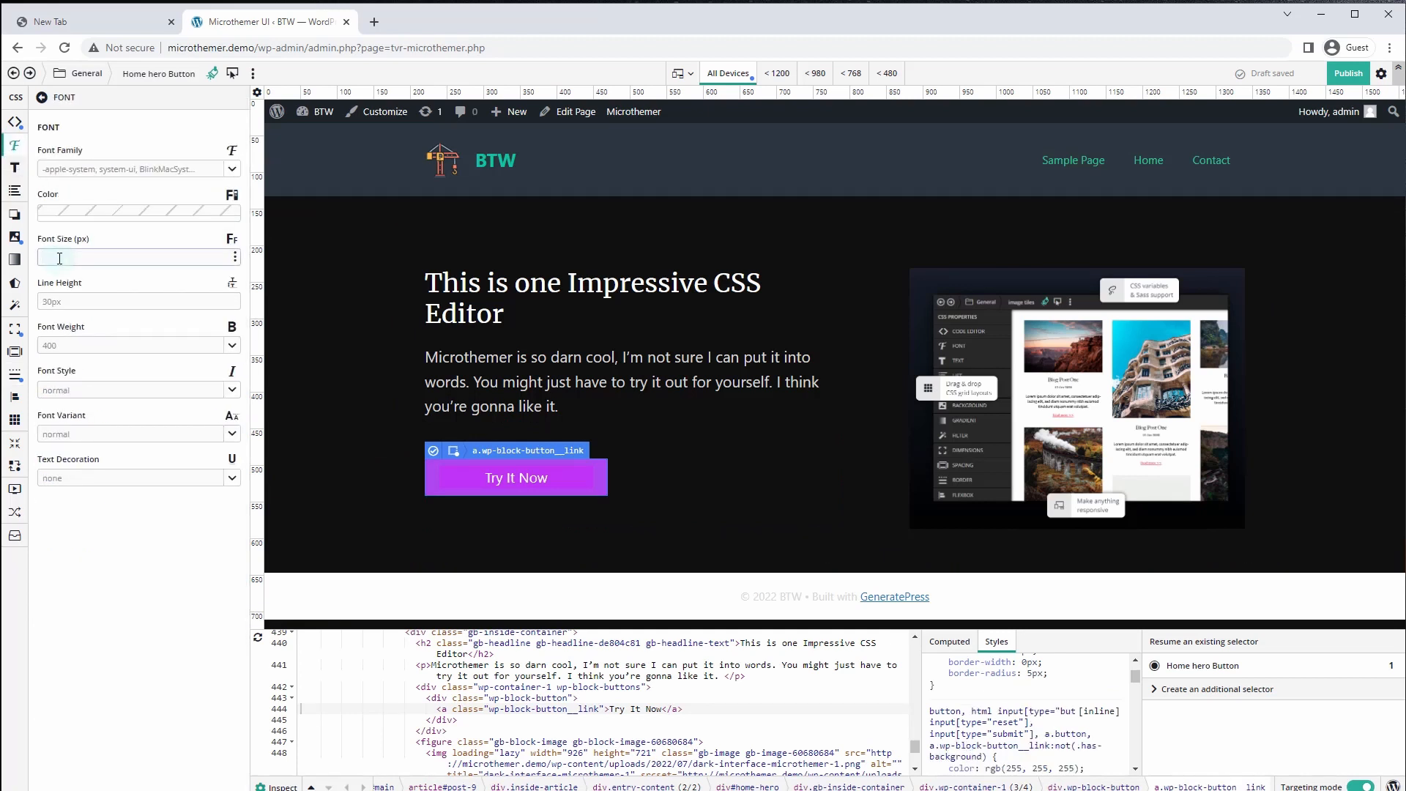
{"action": "type", "text": "22"}
{"action": "left_click", "coordinate": [14, 167]}
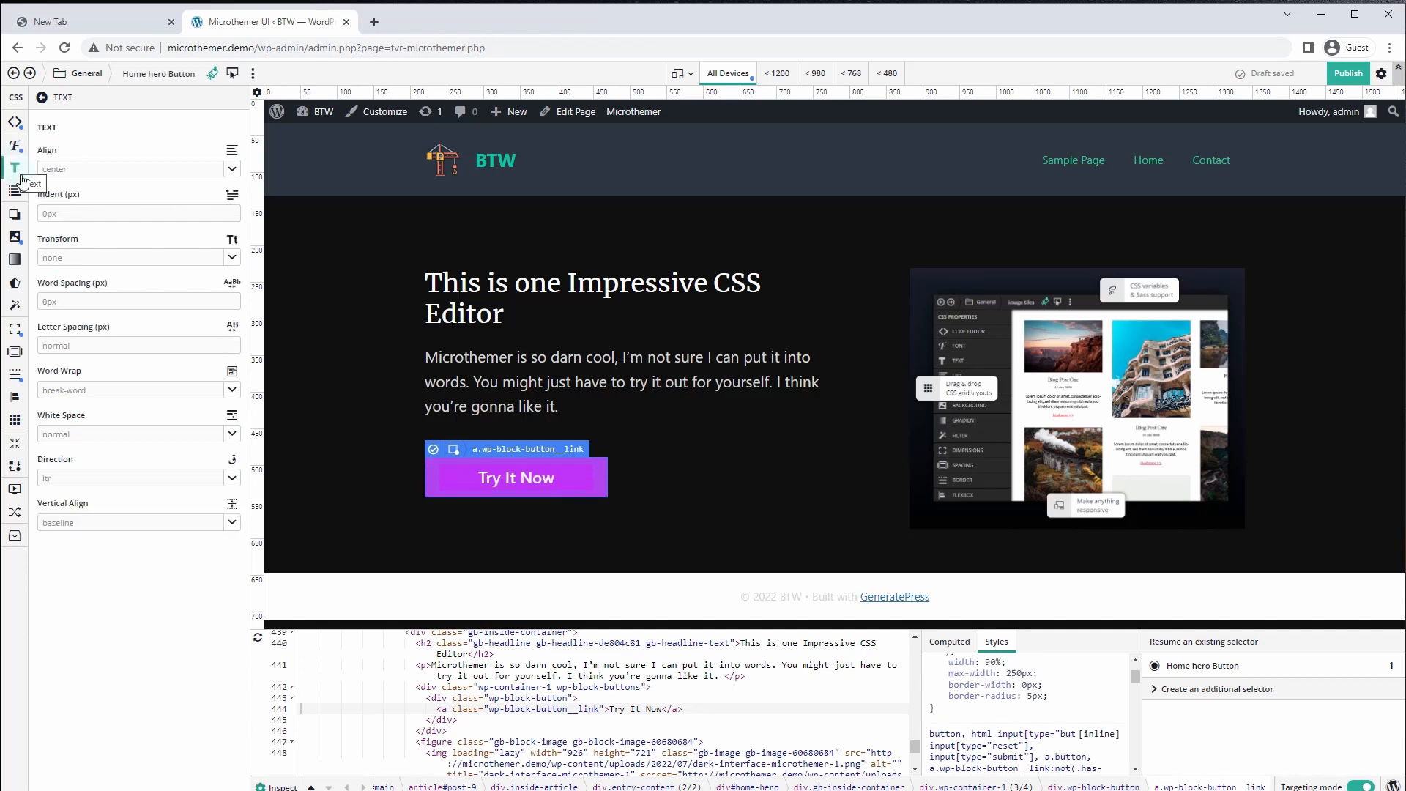
{"action": "left_click", "coordinate": [233, 258]}
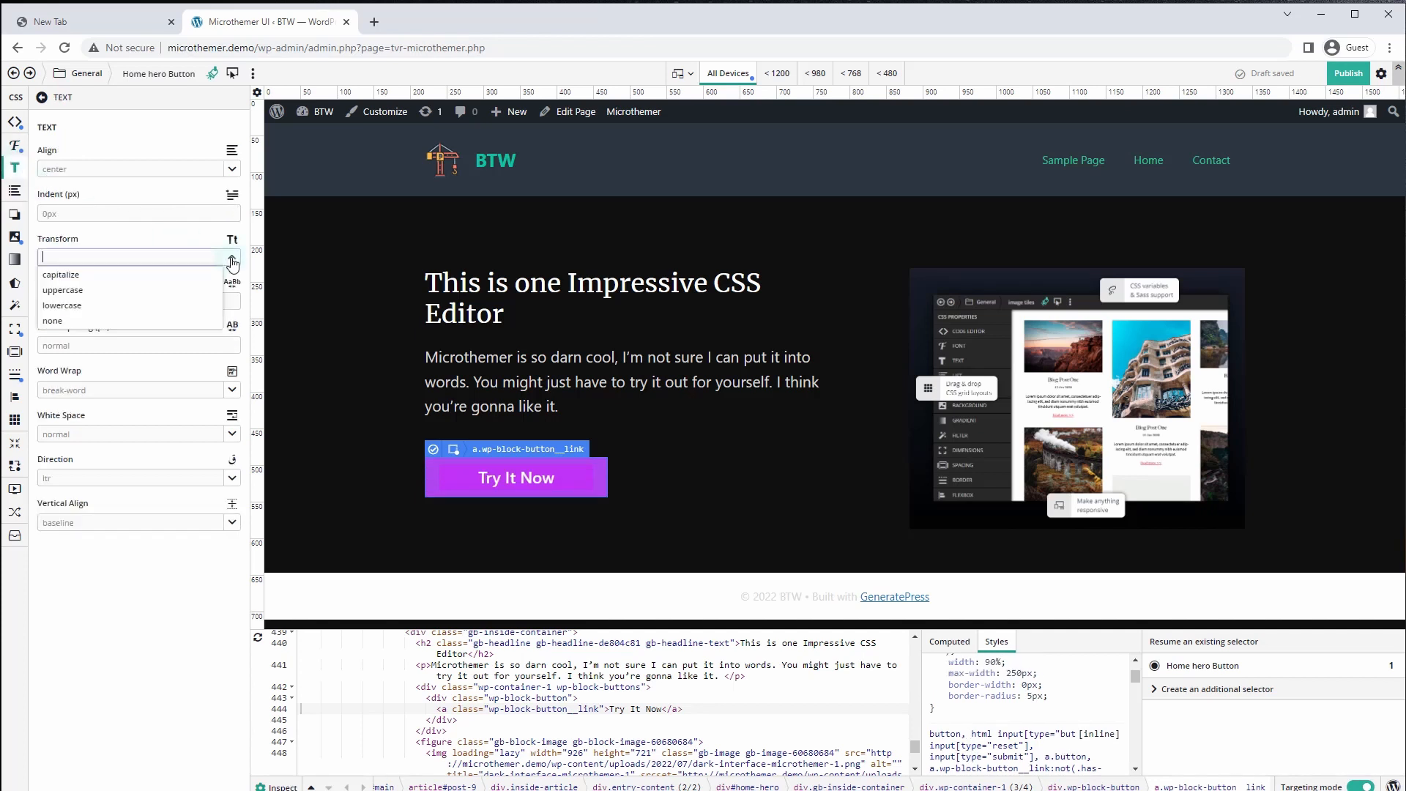
{"action": "left_click", "coordinate": [66, 289]}
Change the button text colour to dark grey #282727
{"action": "left_click", "coordinate": [219, 219]}
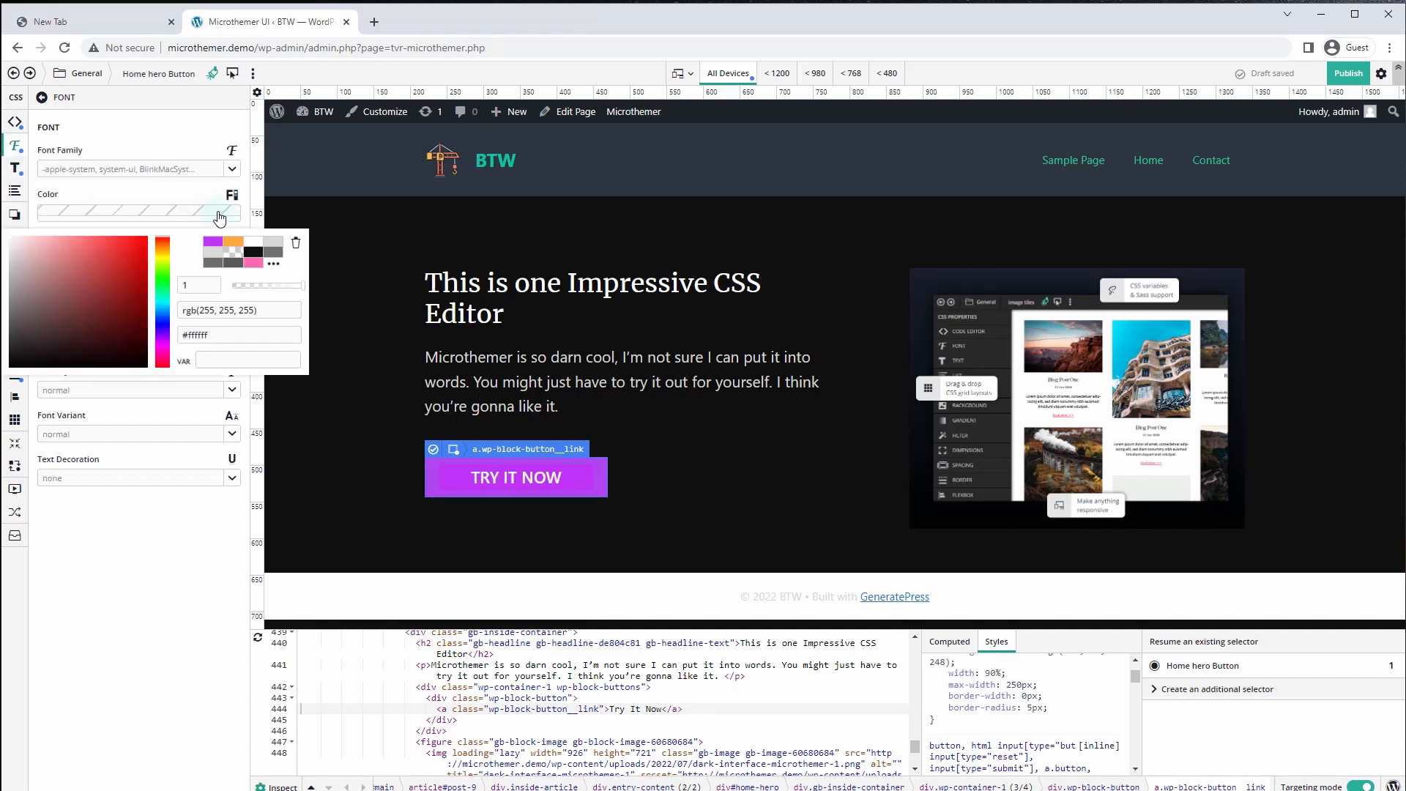
{"action": "left_click", "coordinate": [13, 356]}
{"action": "left_click_drag", "start_coordinate": [14, 355], "coordinate": [9, 349]}
{"action": "left_click", "coordinate": [138, 464]}
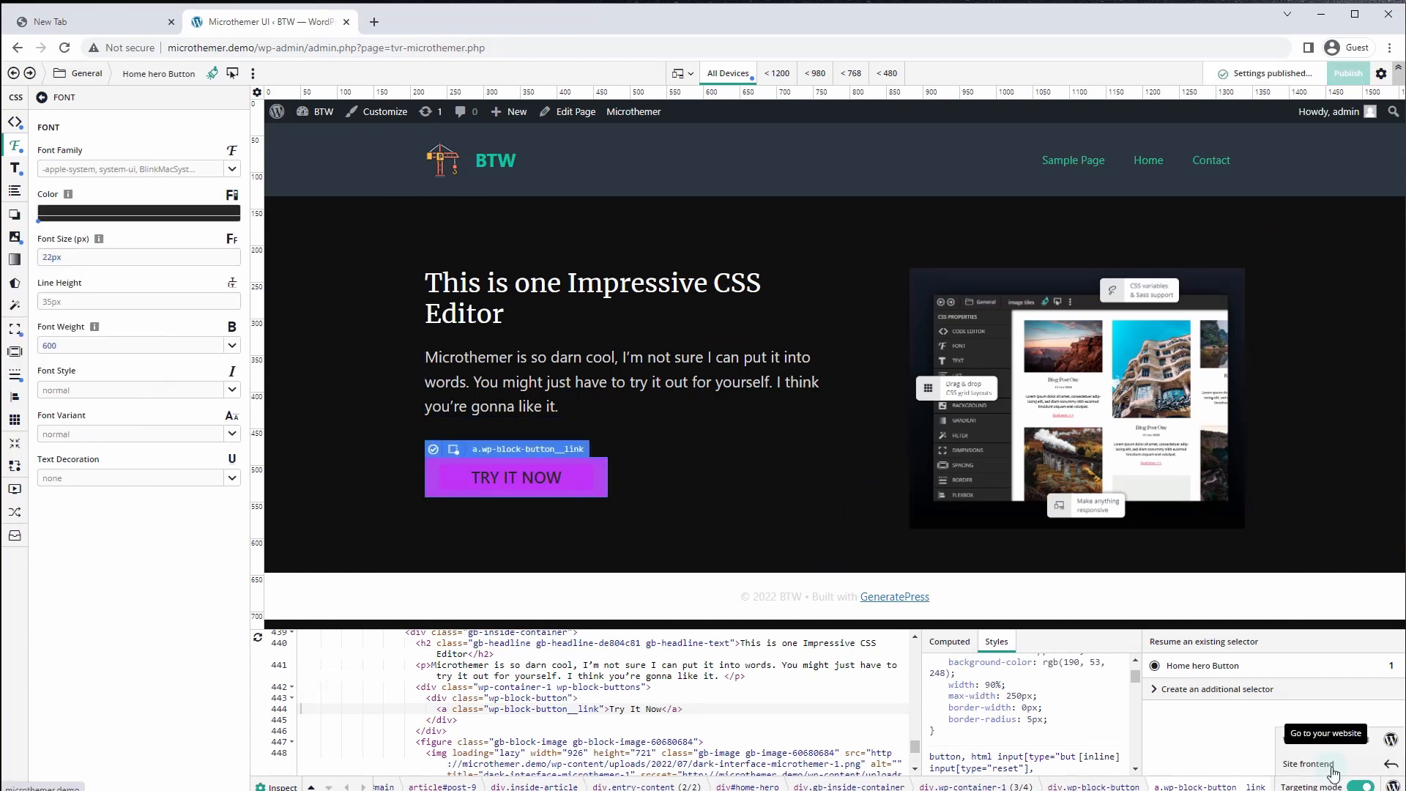
Open the live site in a new tab and show the saved selector folders
{"action": "right_click", "coordinate": [1339, 762]}
{"action": "left_click", "coordinate": [1328, 649]}
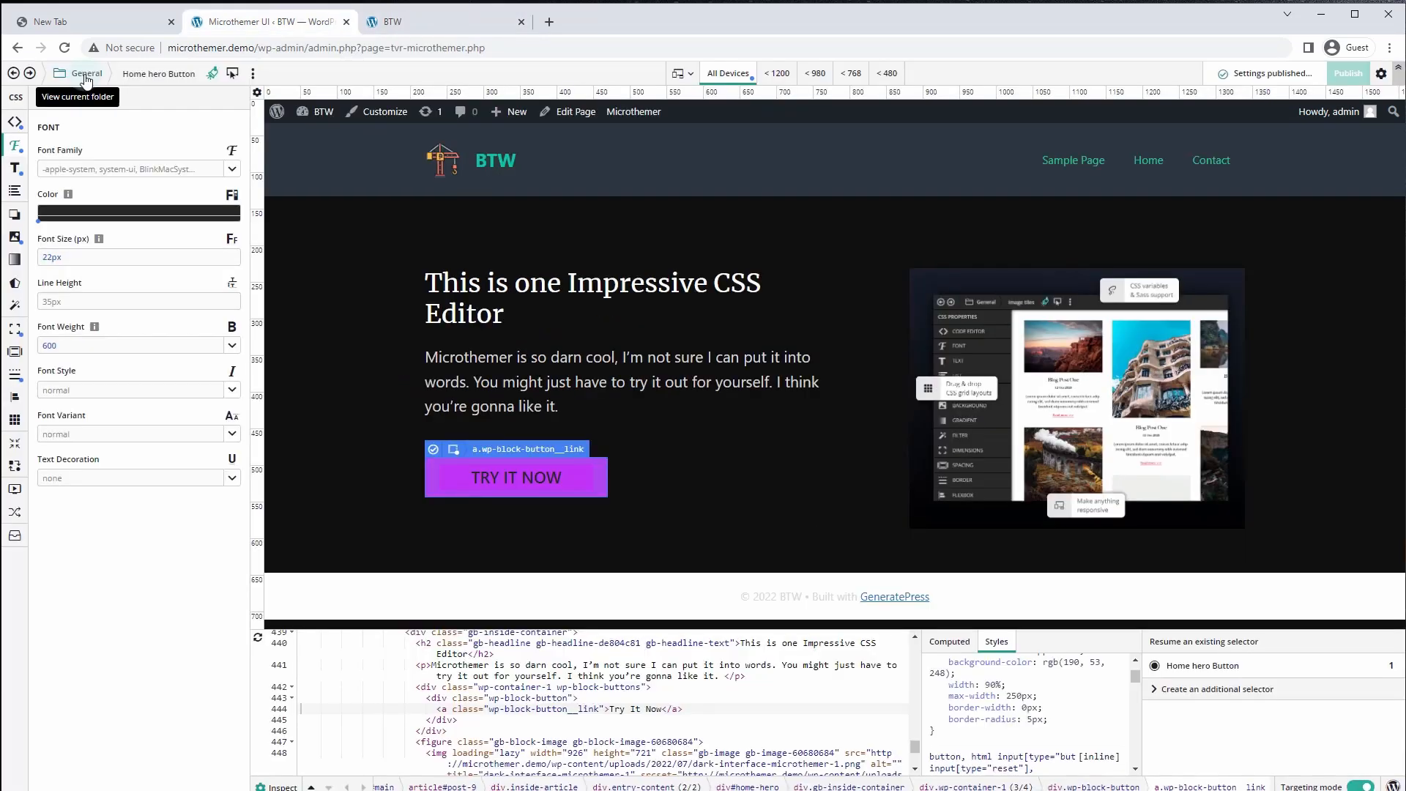
{"action": "left_click", "coordinate": [86, 76]}
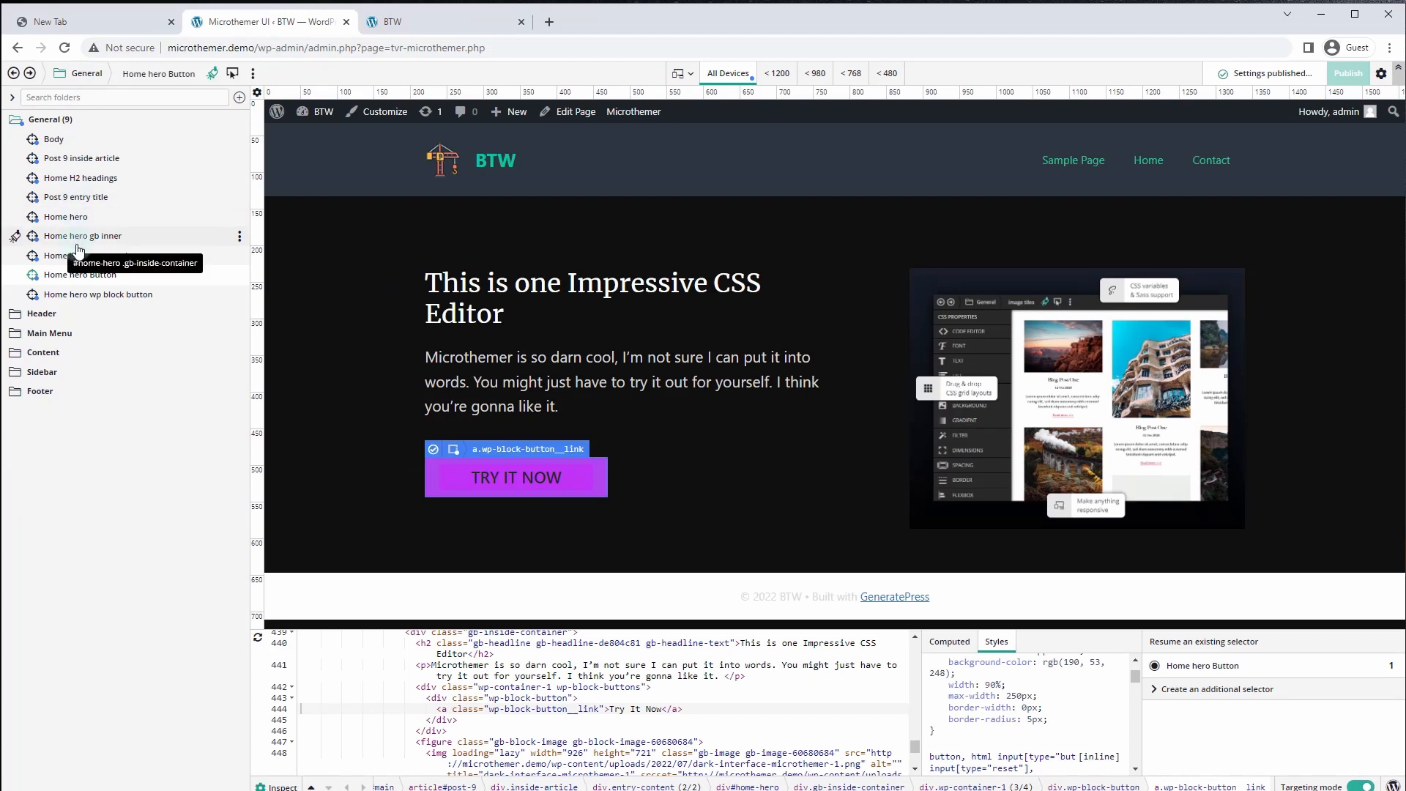
Give the Home hero block a #181818 background colour
{"action": "left_click", "coordinate": [71, 218]}
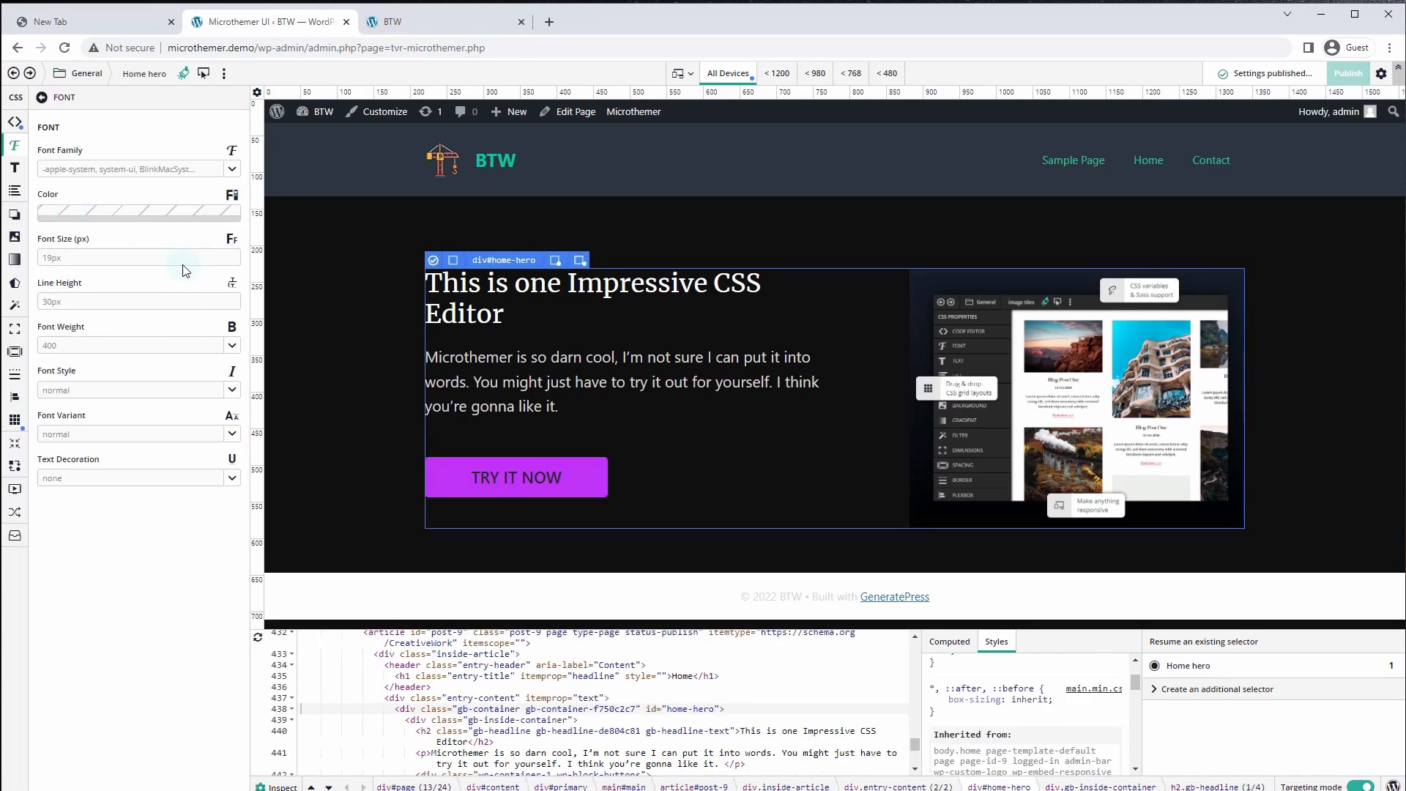
{"action": "left_click", "coordinate": [15, 238]}
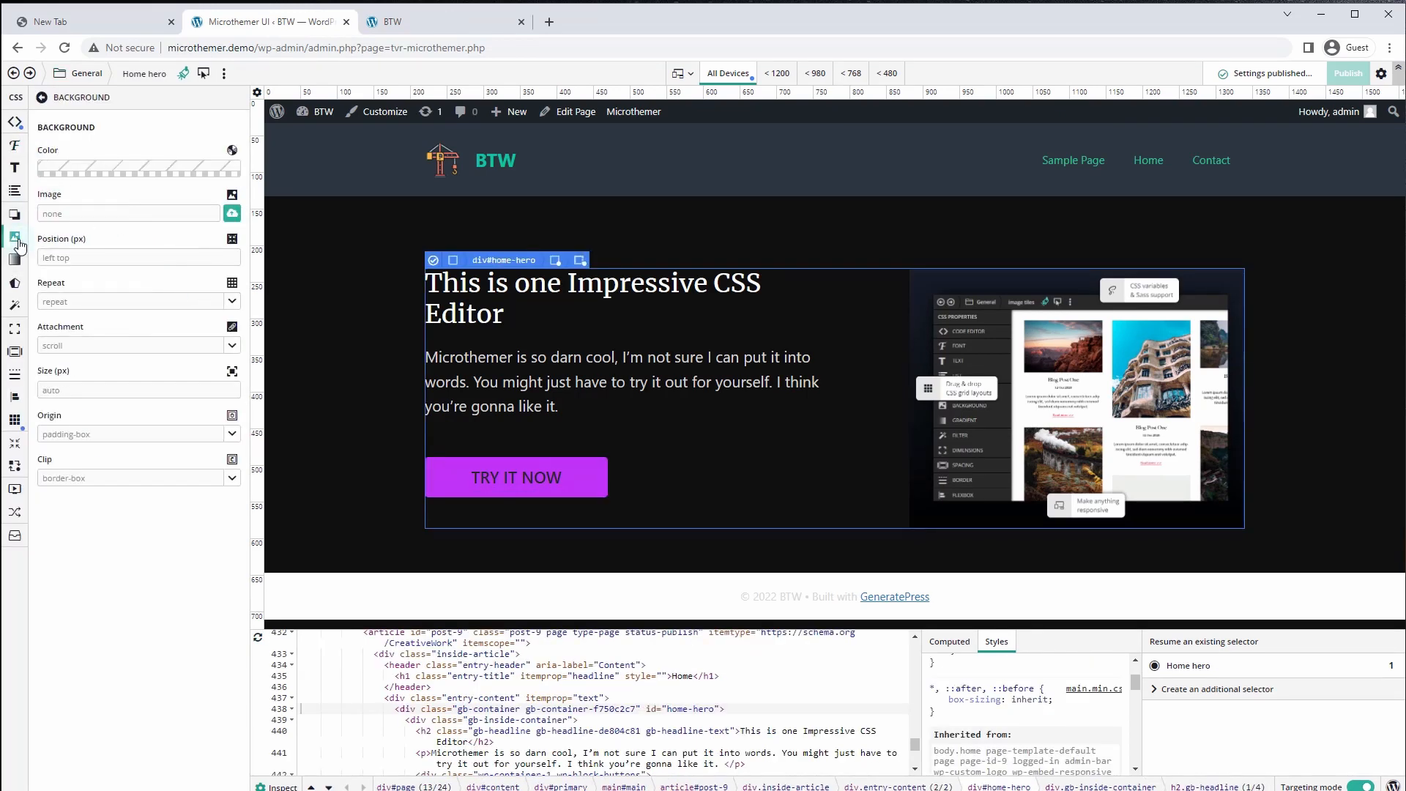
{"action": "left_click", "coordinate": [102, 177]}
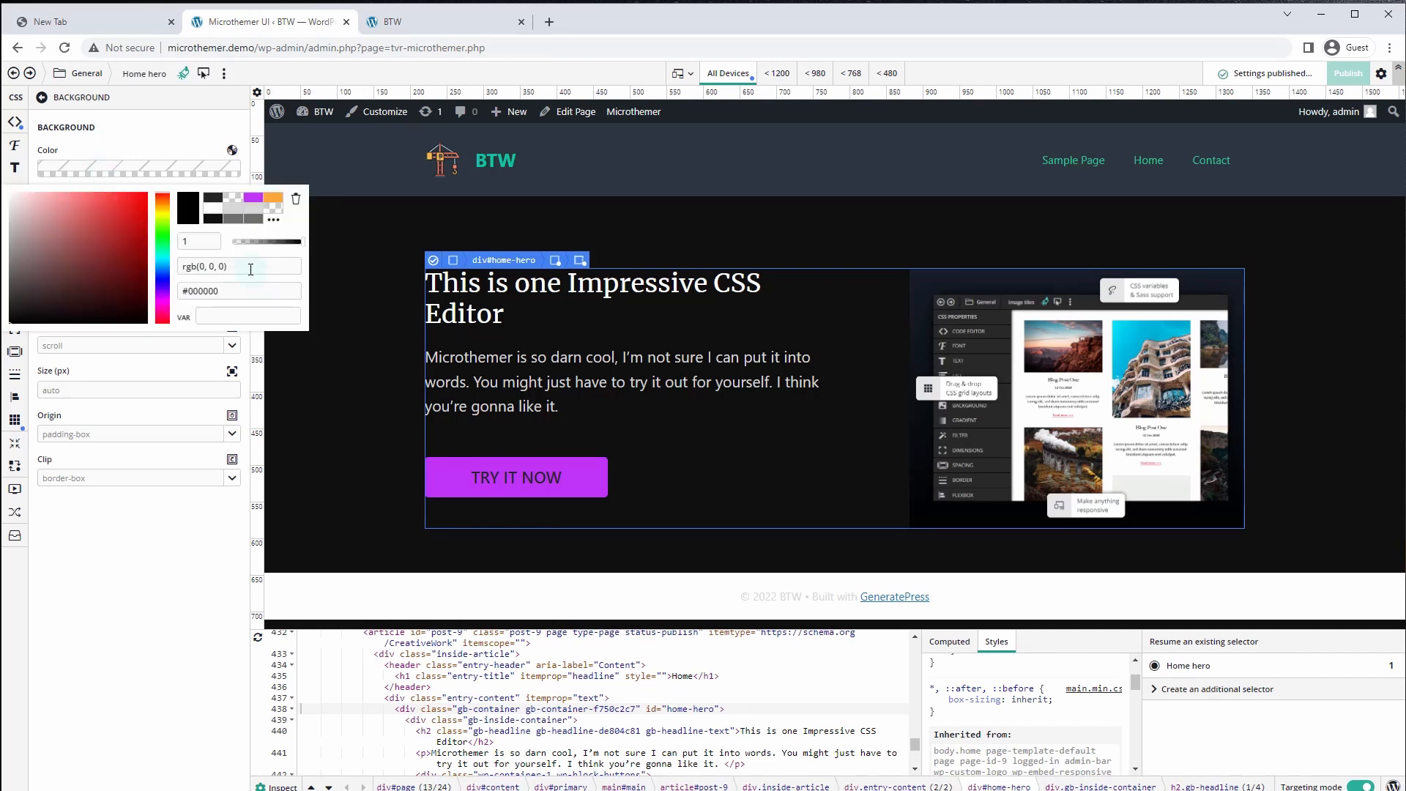
{"action": "left_click_drag", "start_coordinate": [247, 292], "coordinate": [177, 292]}
{"action": "type", "text": "#181818"}
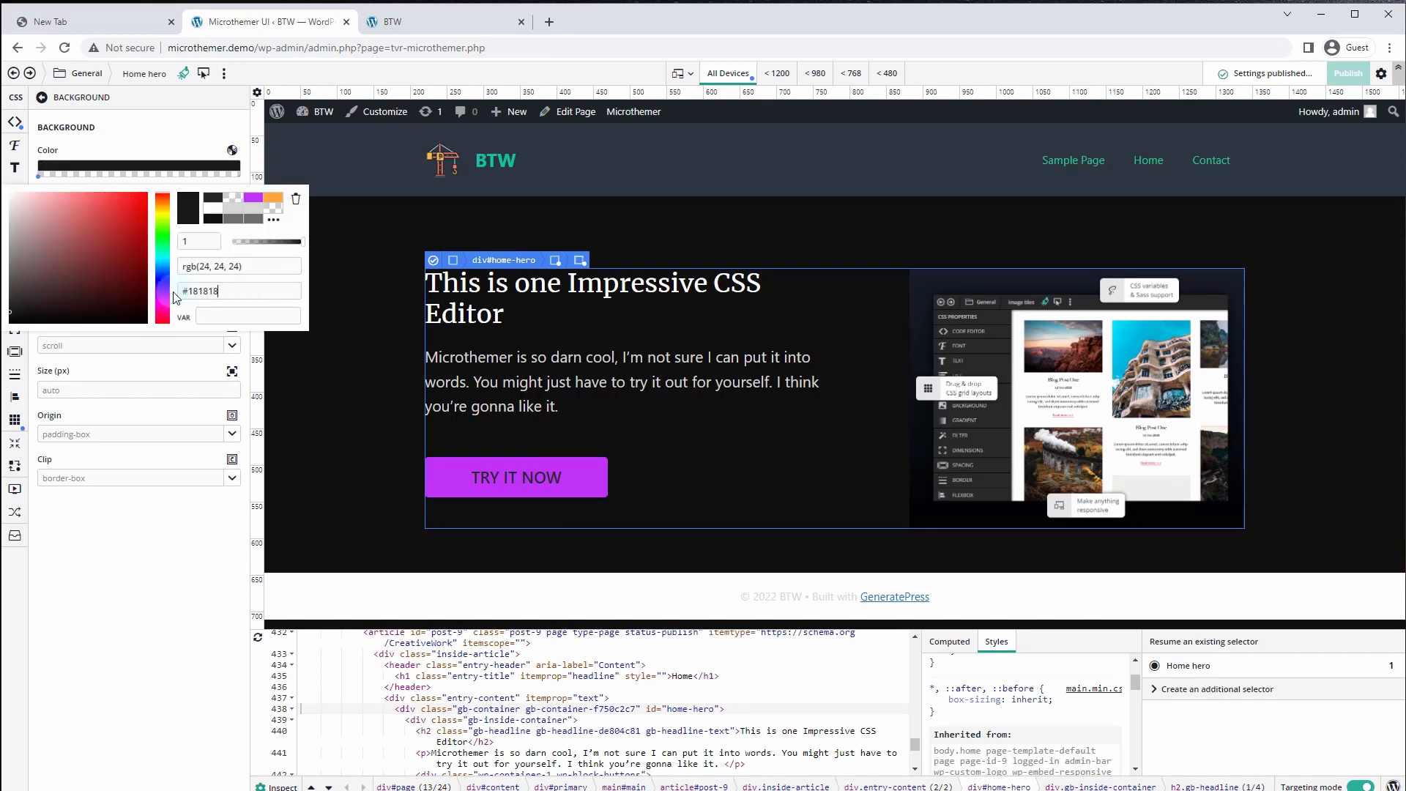
{"action": "left_click", "coordinate": [178, 397]}
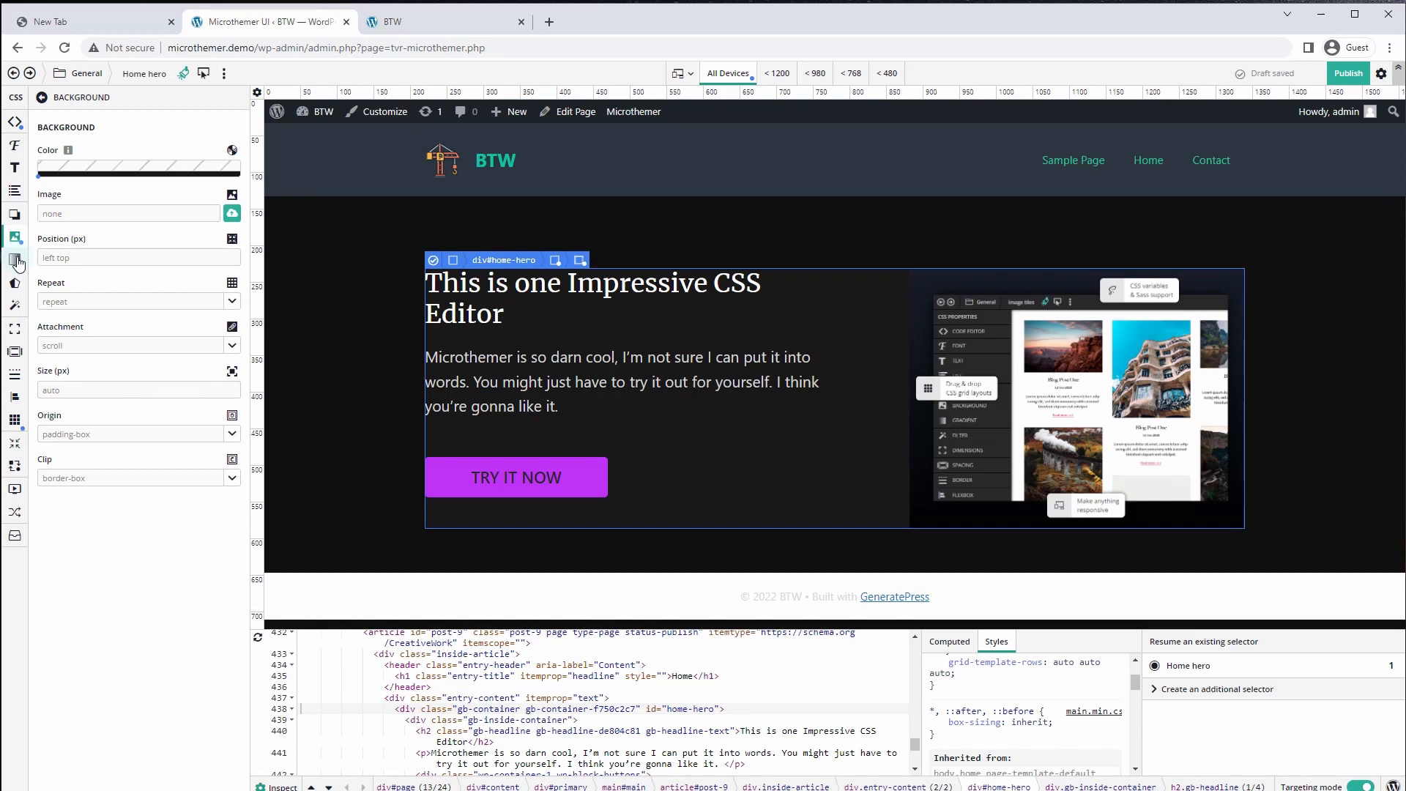
Add a 1px solid near-black border on every side of the hero
{"action": "left_click", "coordinate": [14, 373]}
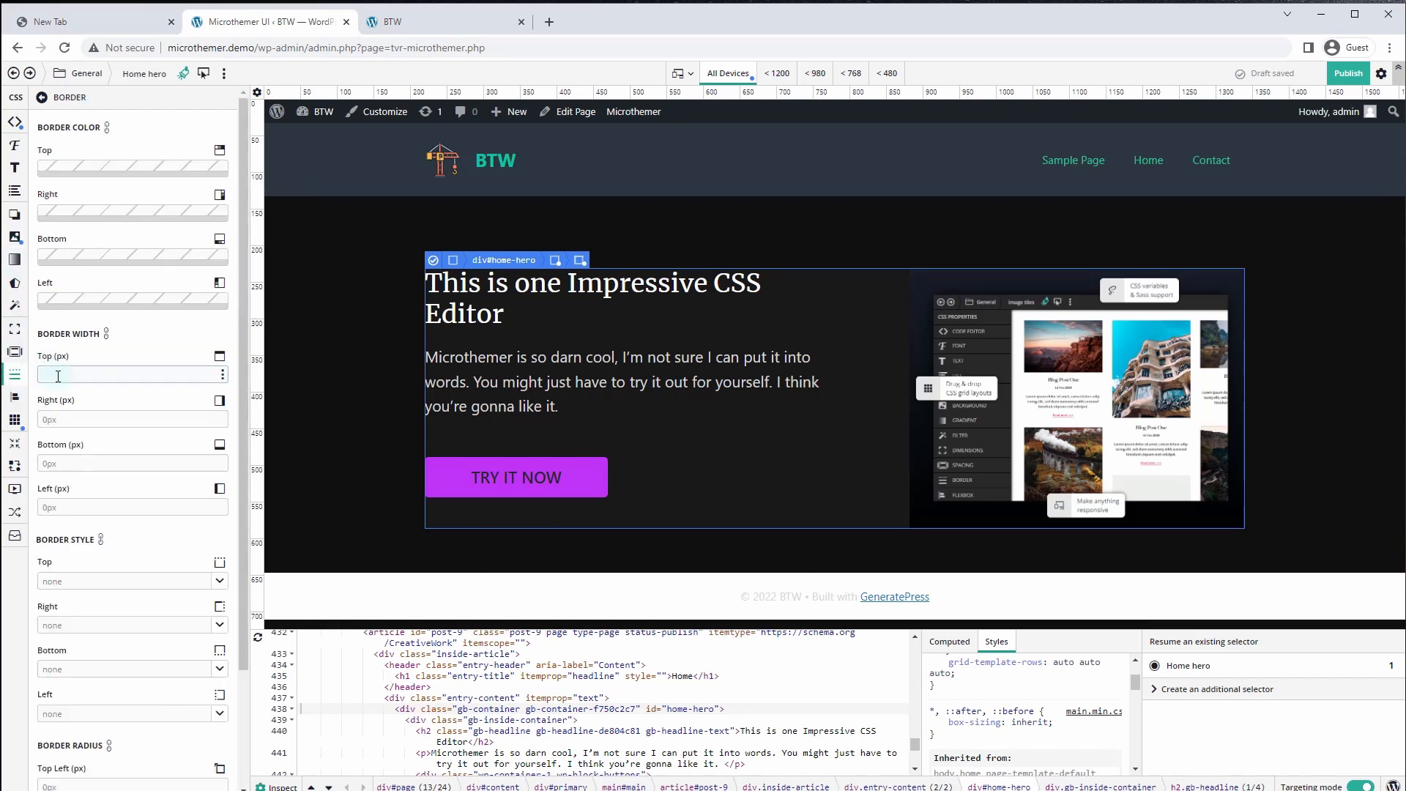
{"action": "left_click", "coordinate": [106, 334]}
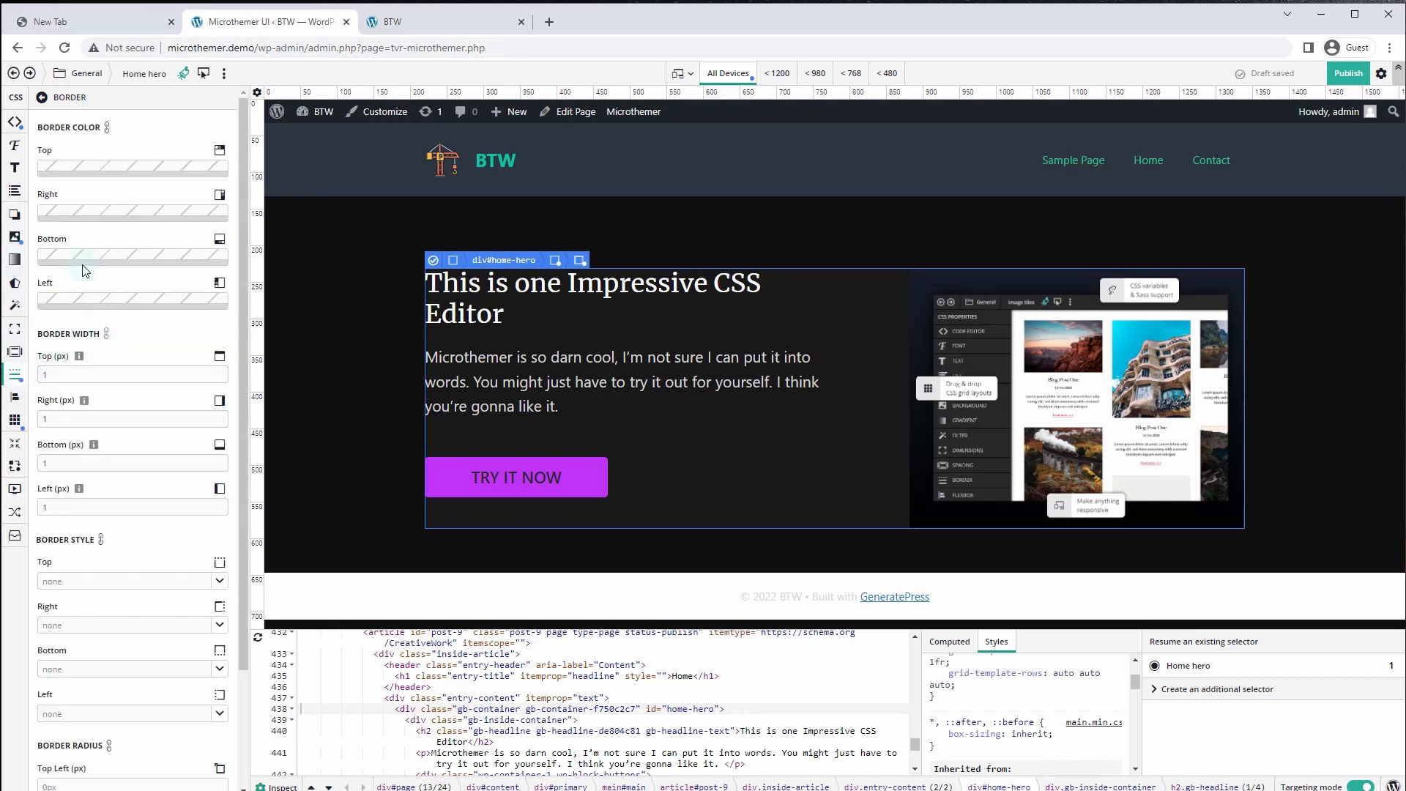
{"action": "left_click", "coordinate": [107, 175]}
{"action": "left_click_drag", "start_coordinate": [44, 272], "coordinate": [9, 295]}
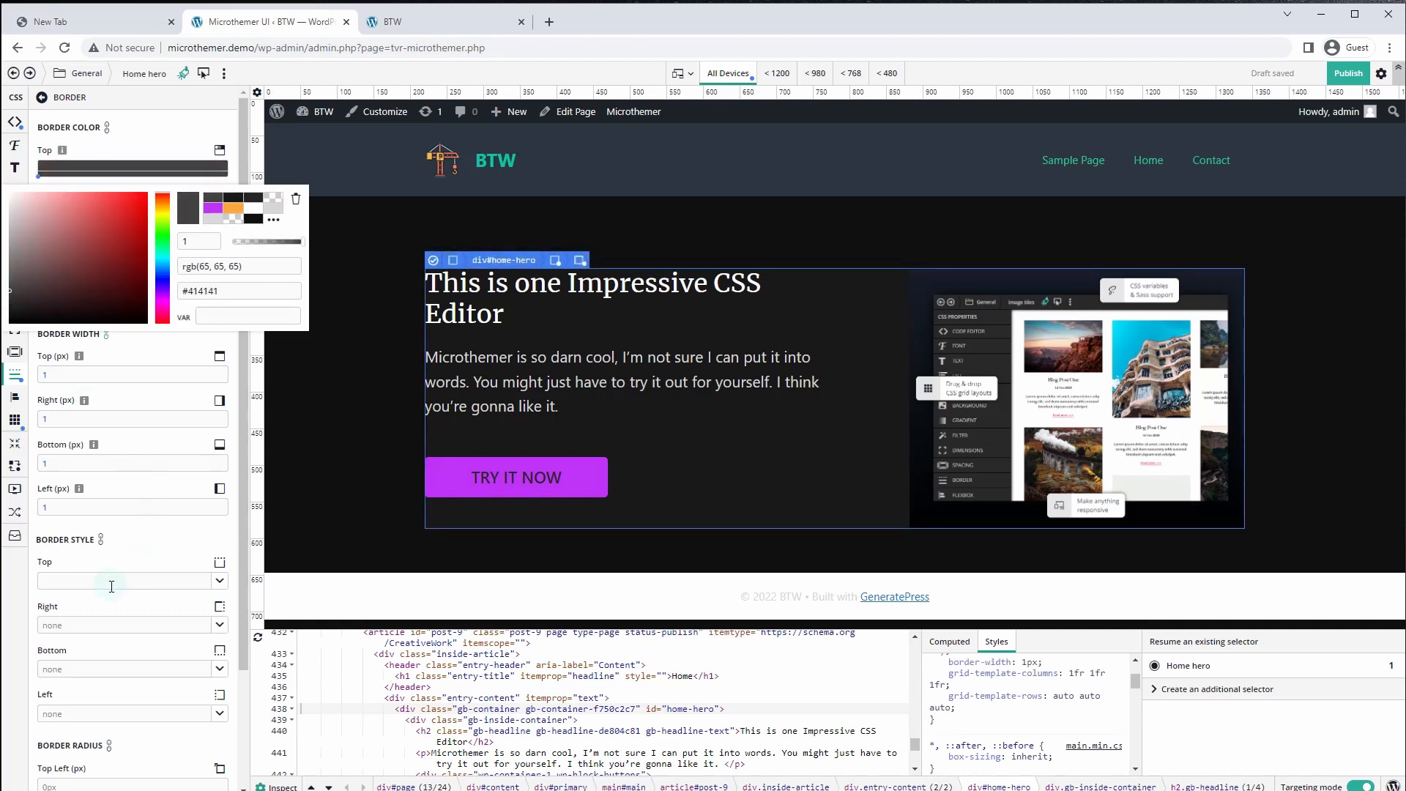
{"action": "left_click", "coordinate": [219, 581]}
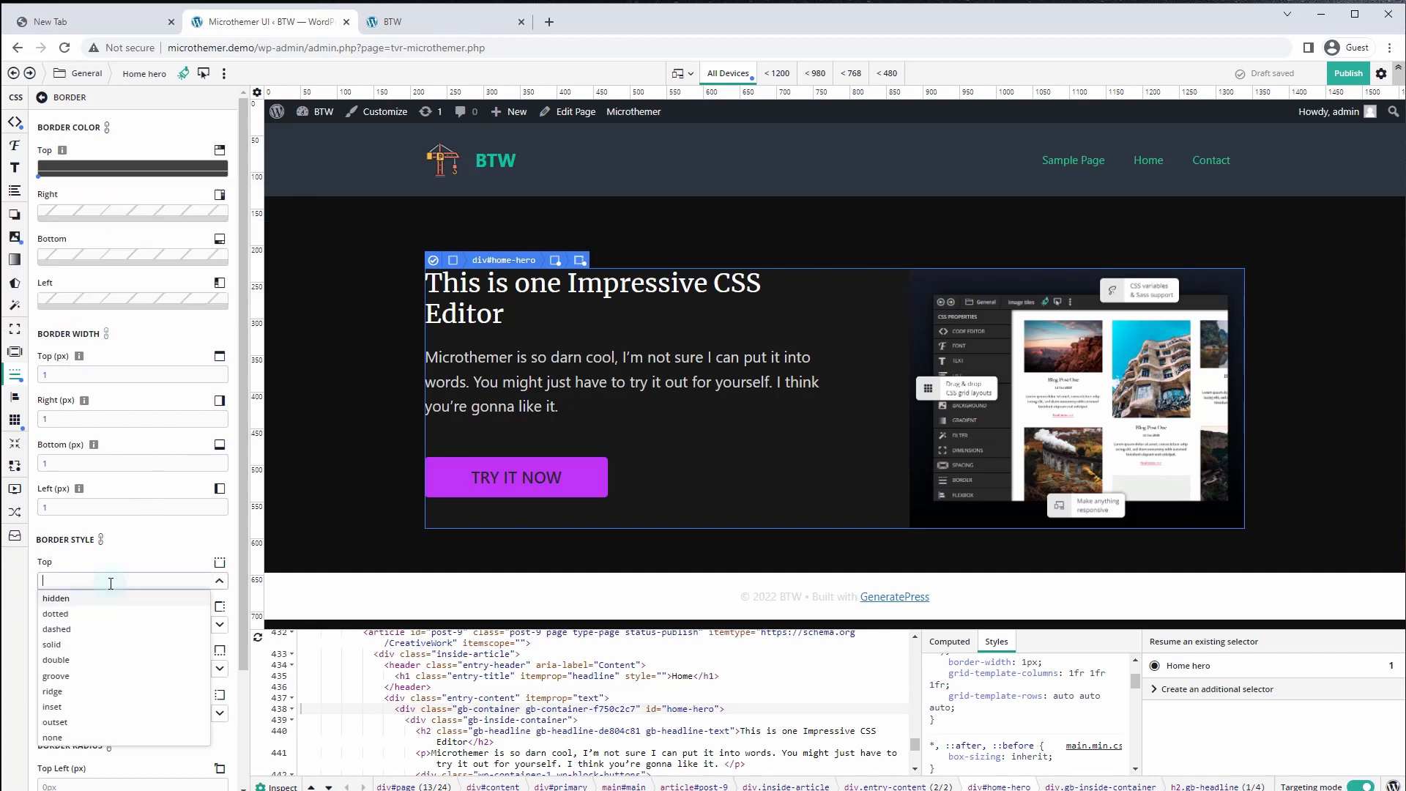
{"action": "left_click", "coordinate": [52, 644]}
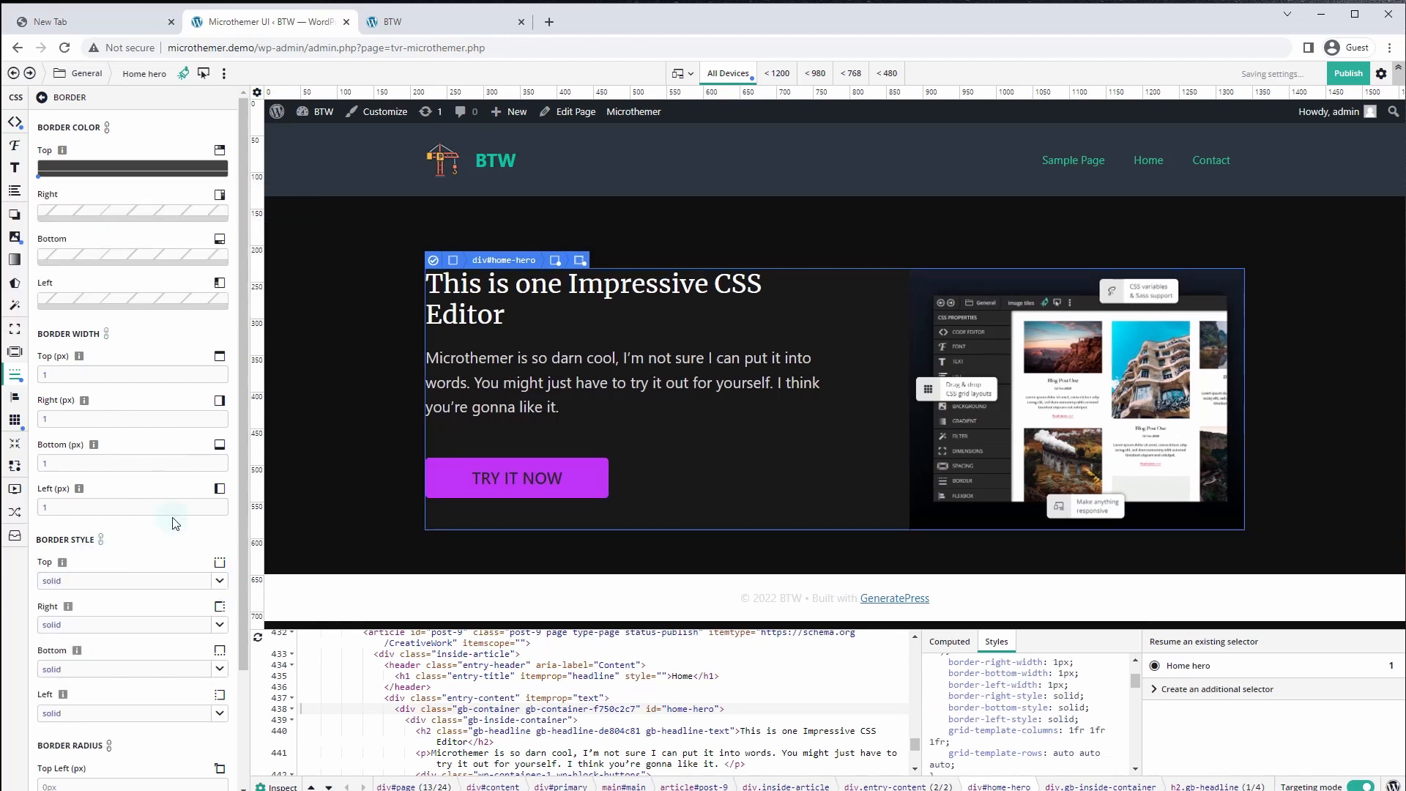
Set 40px padding on all sides of the hero
{"action": "left_click", "coordinate": [17, 356]}
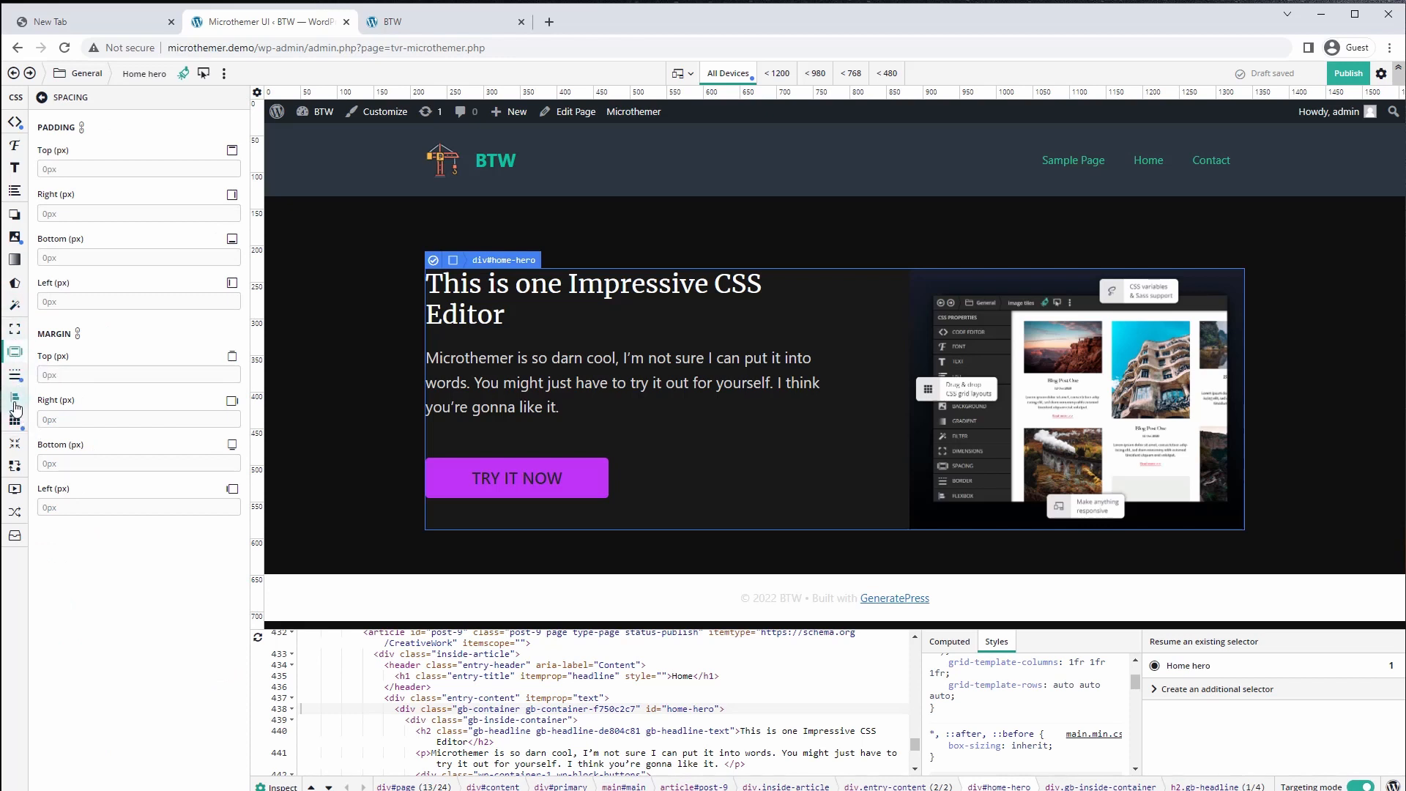
{"action": "left_click", "coordinate": [87, 167]}
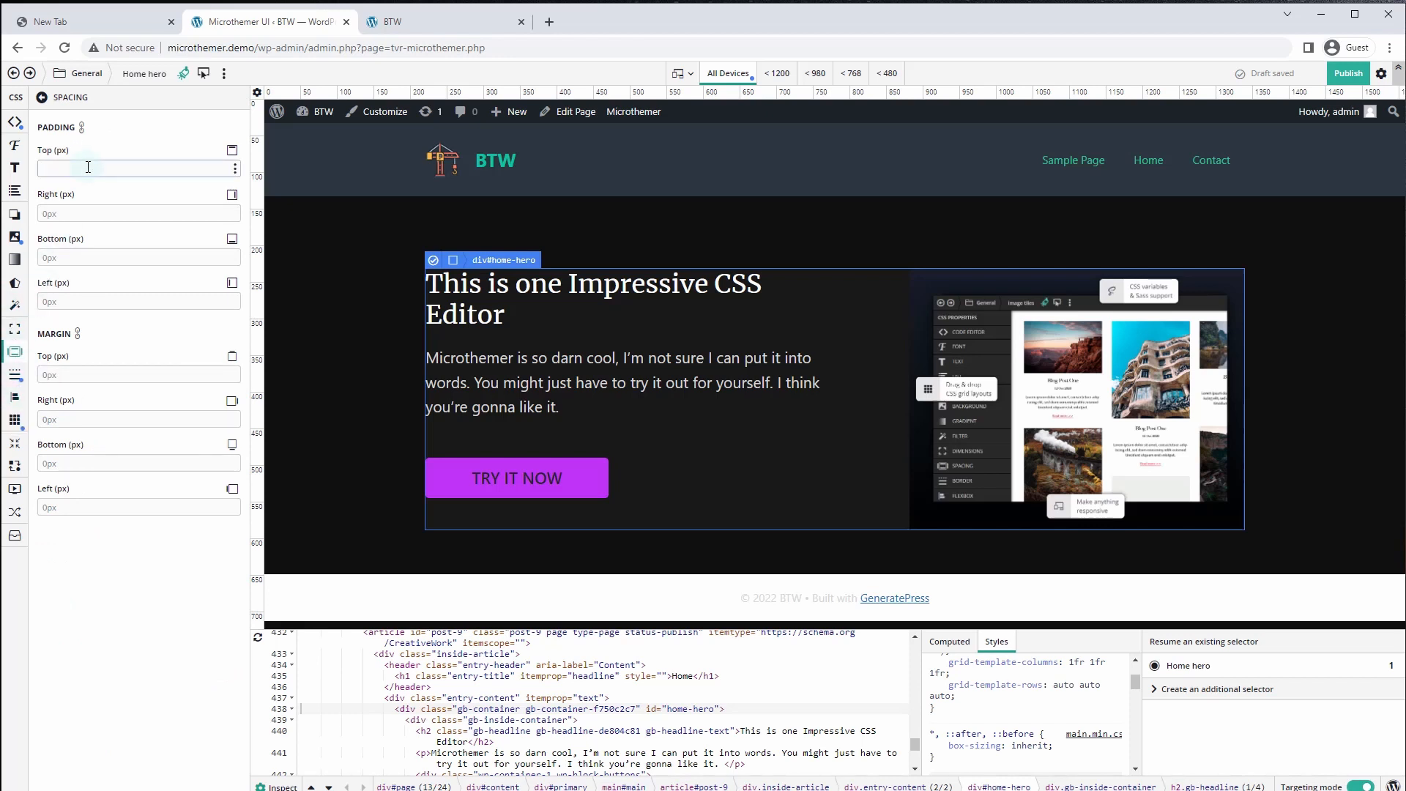
{"action": "type", "text": "40"}
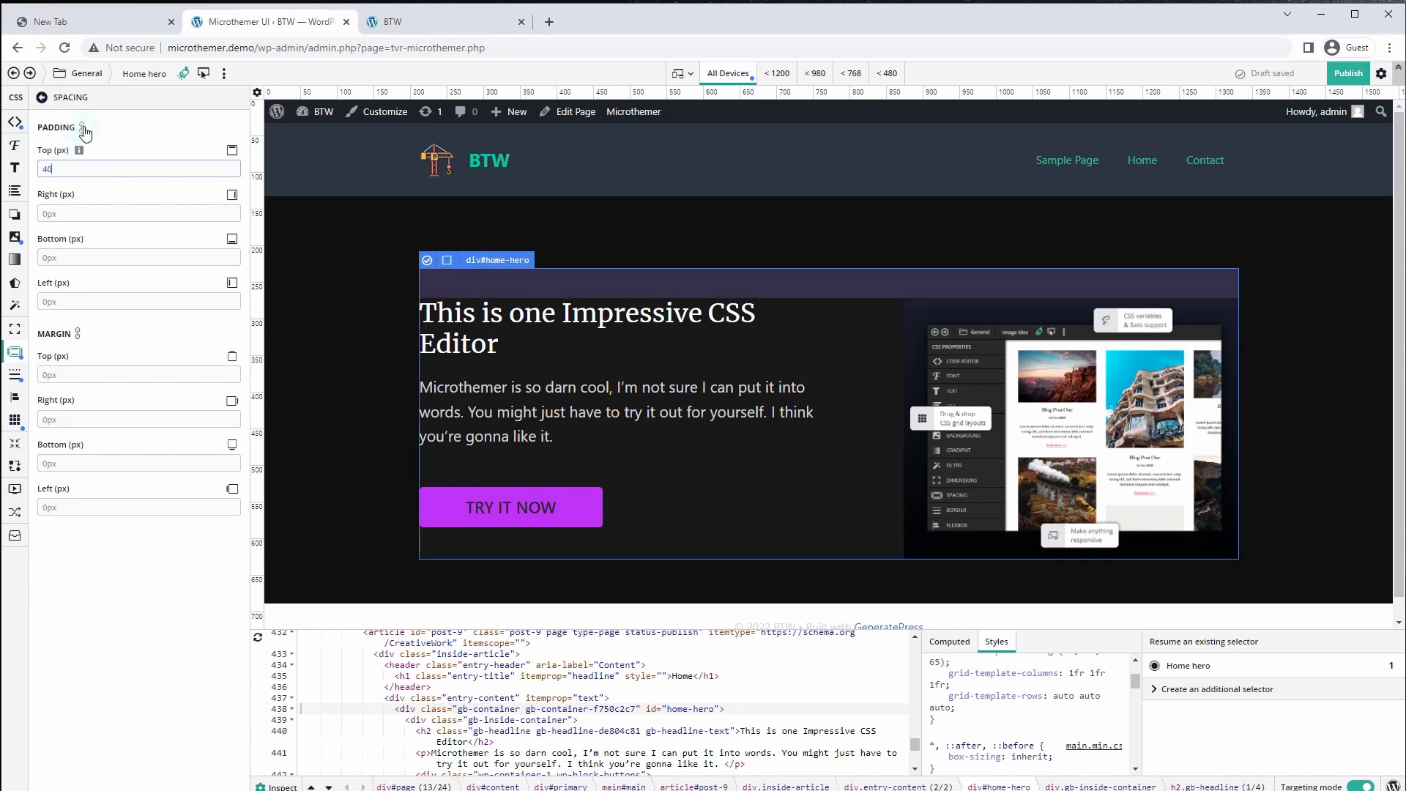
{"action": "left_click", "coordinate": [84, 130]}
Round all hero corners with a 12px radius and view it on the live site
{"action": "scroll", "coordinate": [82, 631], "scroll_direction": "down", "scroll_amount": 5}
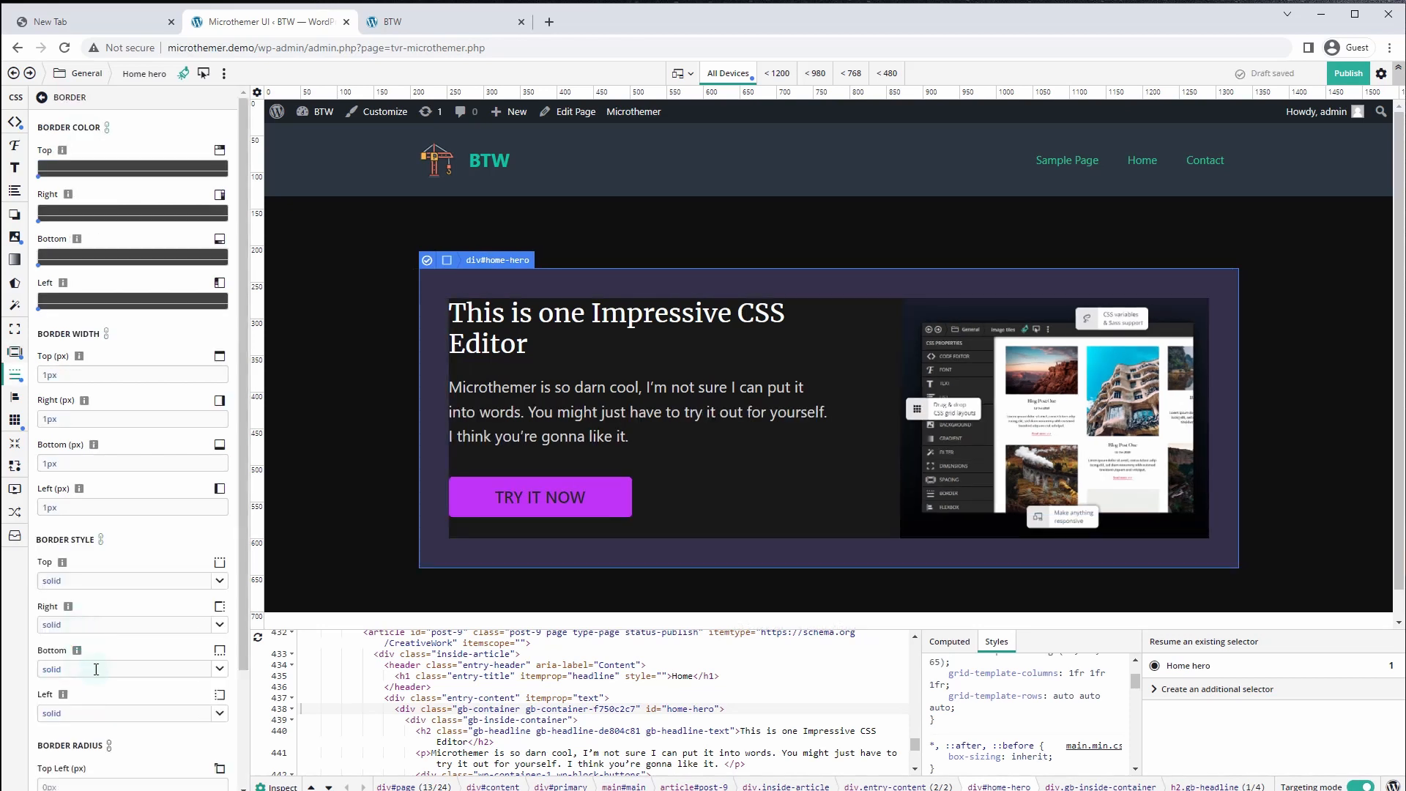
{"action": "scroll", "coordinate": [96, 669], "scroll_direction": "down", "scroll_amount": 1}
{"action": "left_click", "coordinate": [68, 715]}
{"action": "type", "text": "12"}
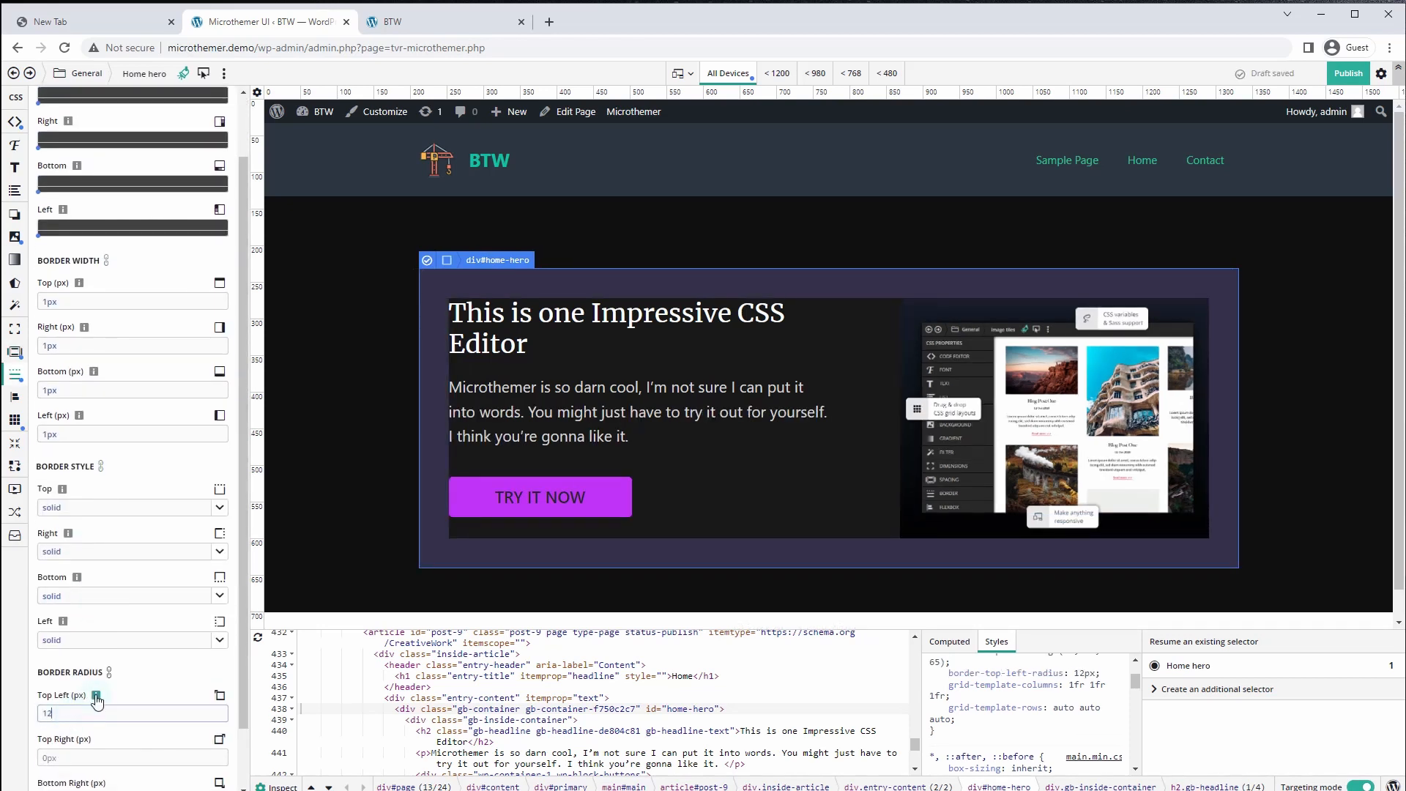
{"action": "left_click", "coordinate": [108, 671]}
{"action": "left_click", "coordinate": [447, 22]}
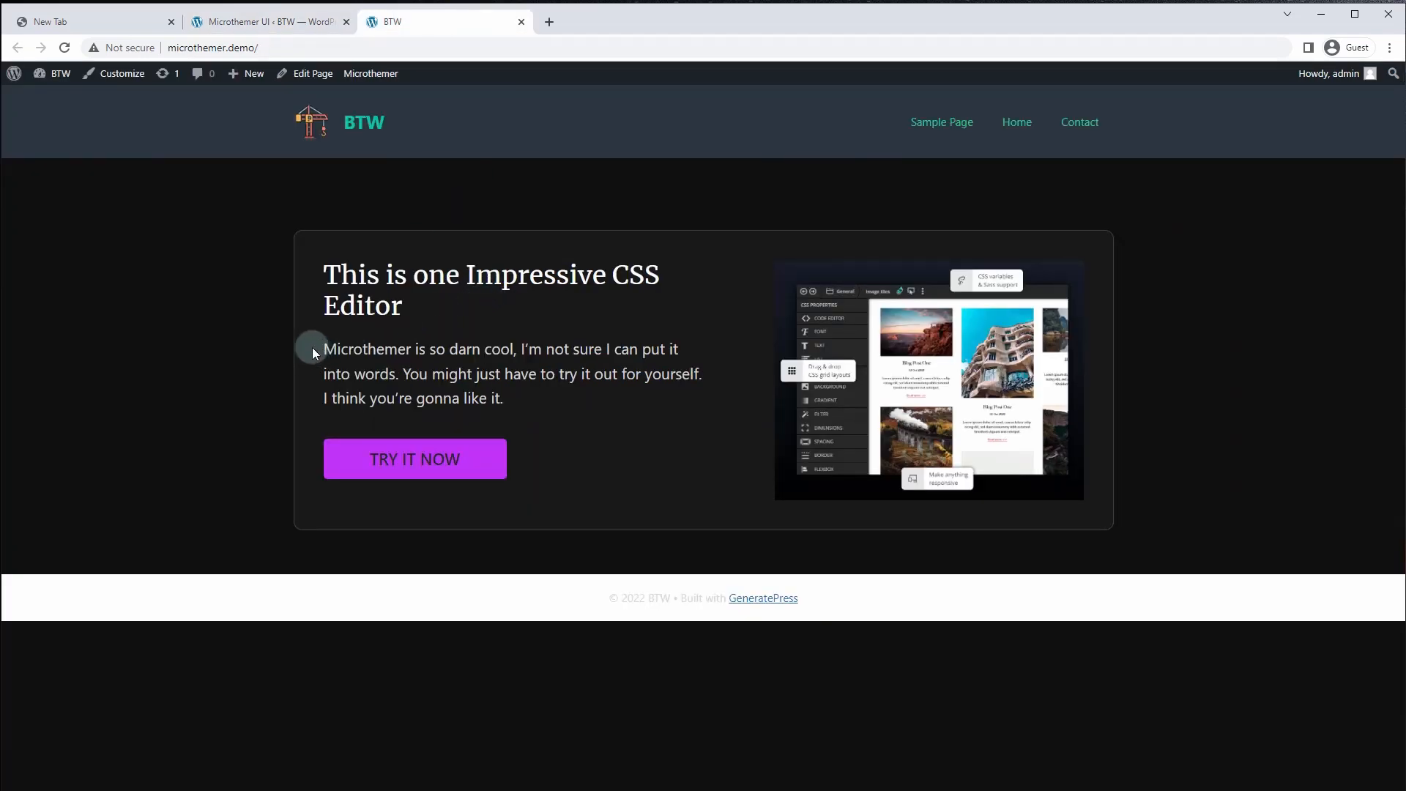
Back in Microthemer, select the TRY IT NOW button and open its Edit selector settings
{"action": "key", "text": "ctrl+shift+Tab"}
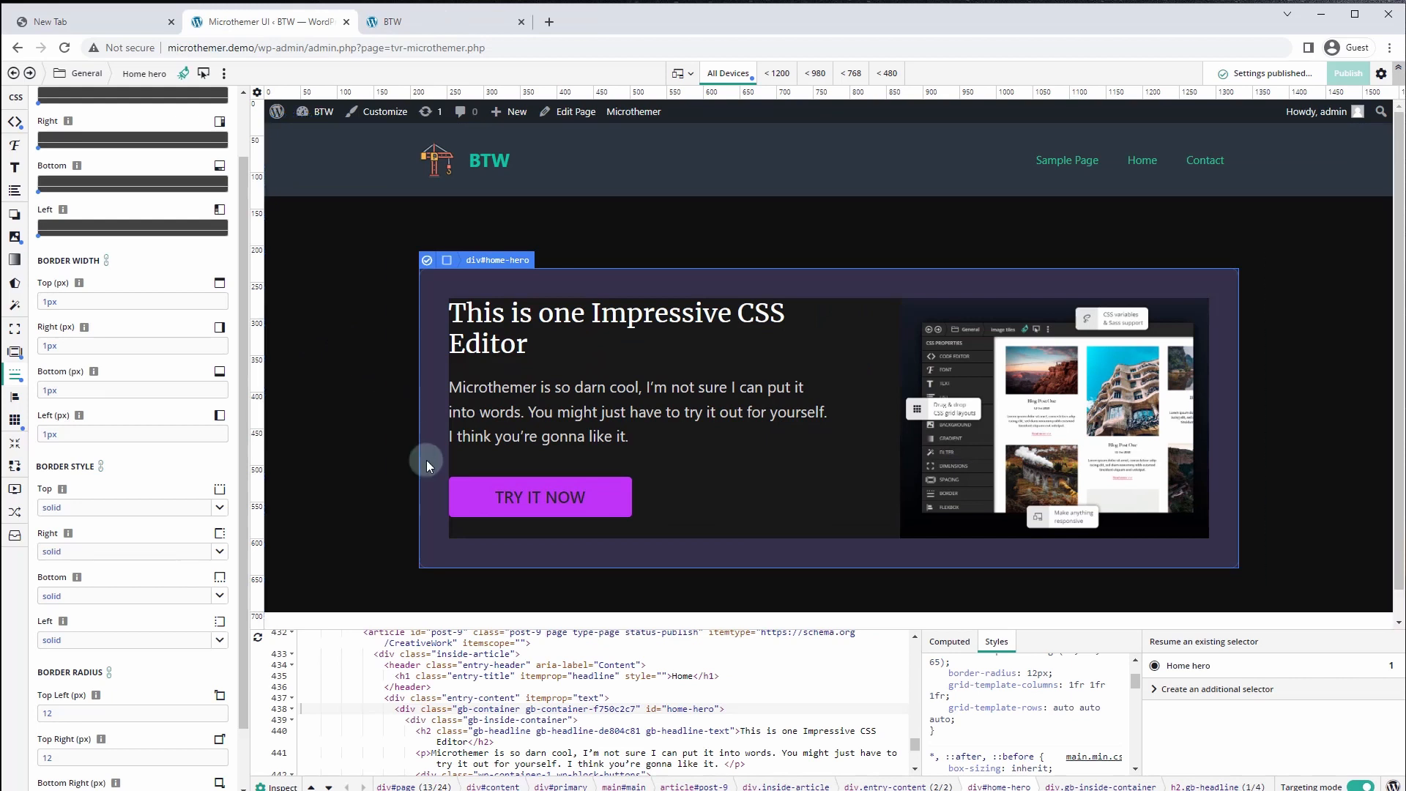
{"action": "left_click", "coordinate": [483, 510]}
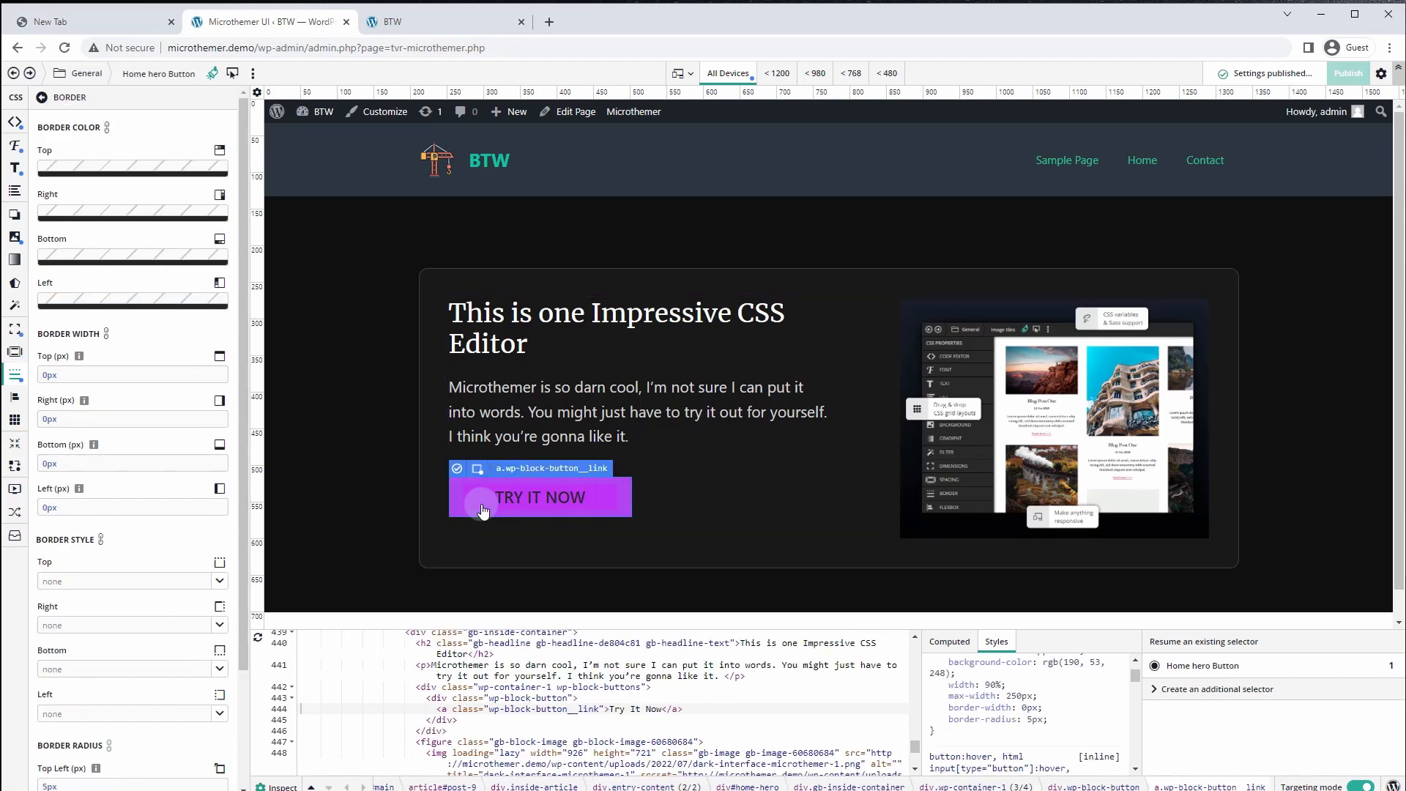
{"action": "left_click", "coordinate": [254, 76]}
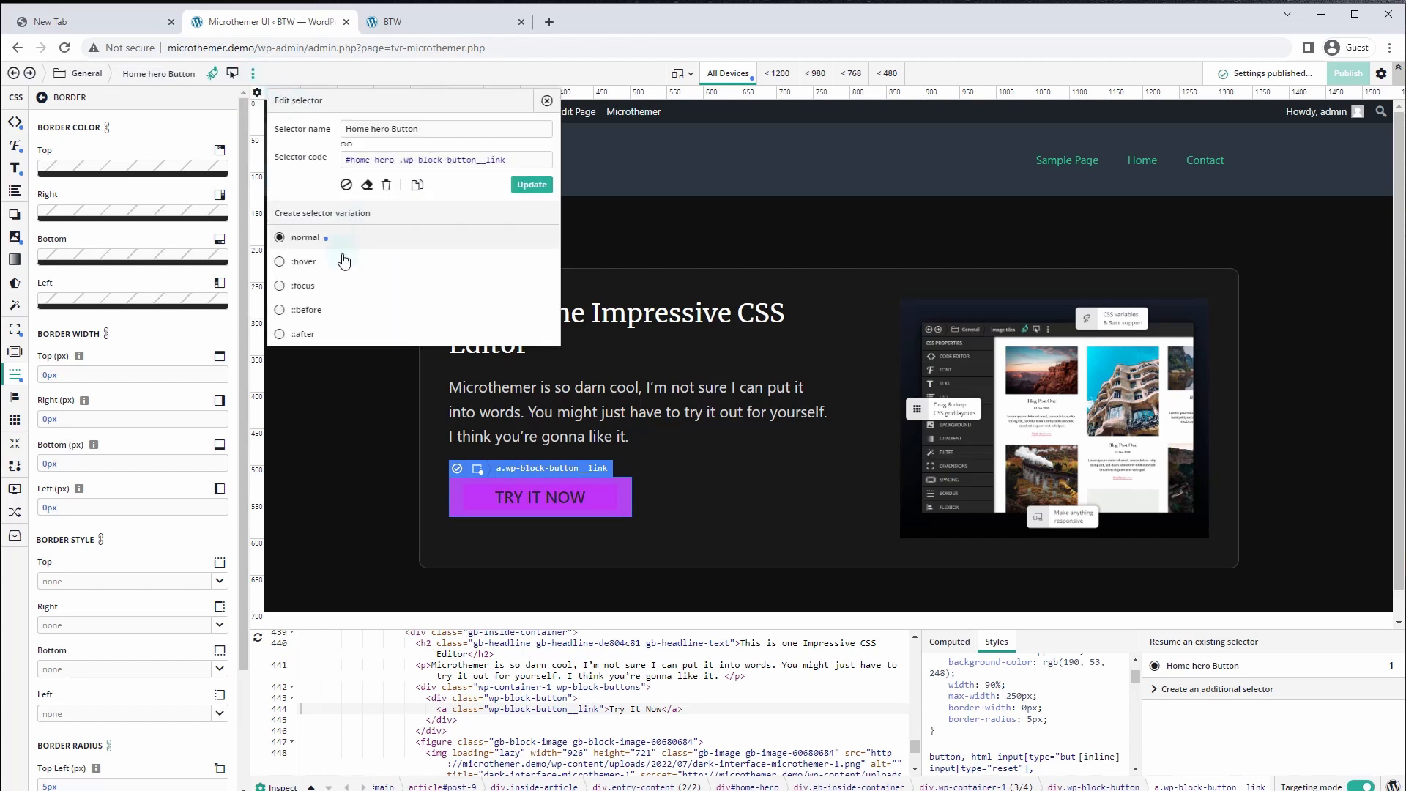
Create a :hover variation of the button with background colour #efefef
{"action": "left_click", "coordinate": [280, 262]}
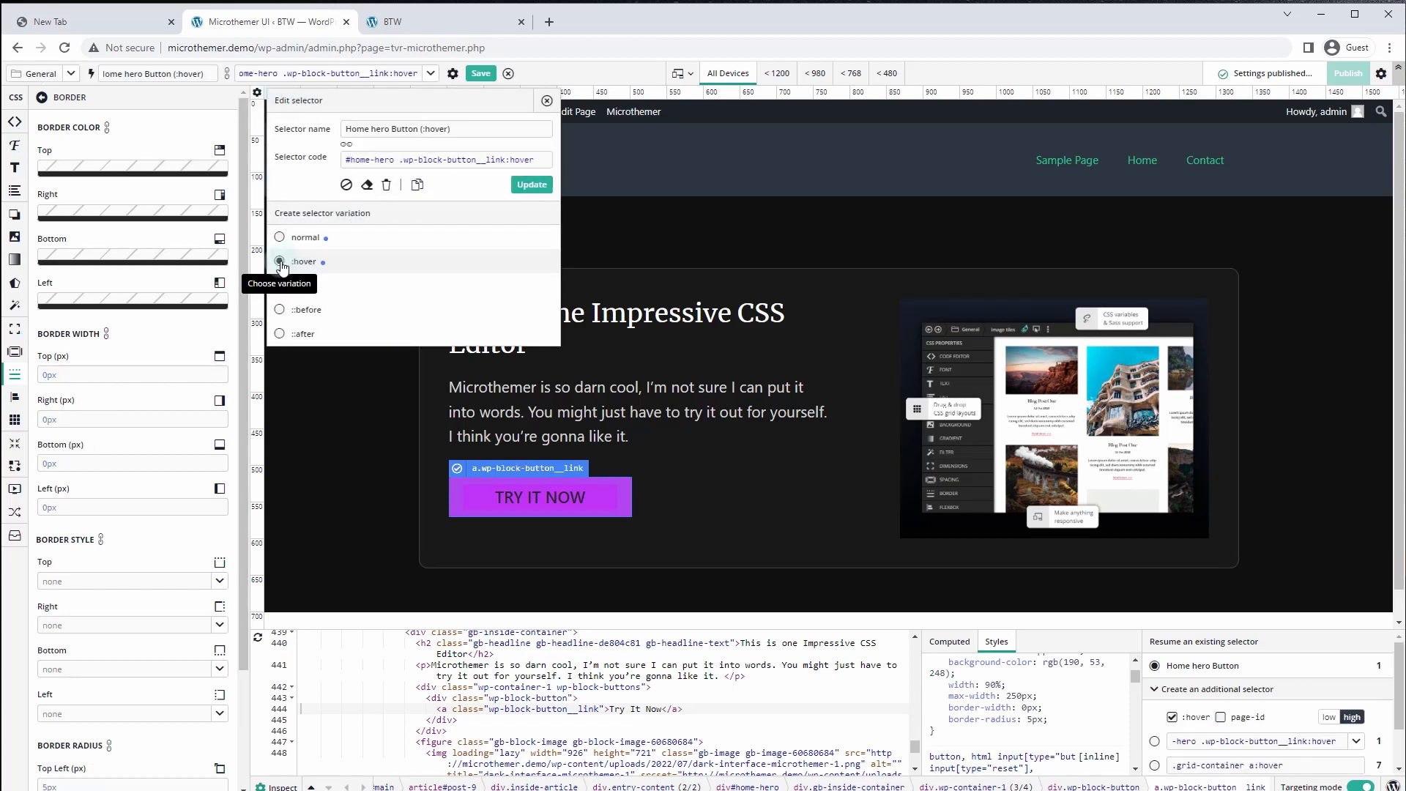
{"action": "left_click", "coordinate": [532, 186]}
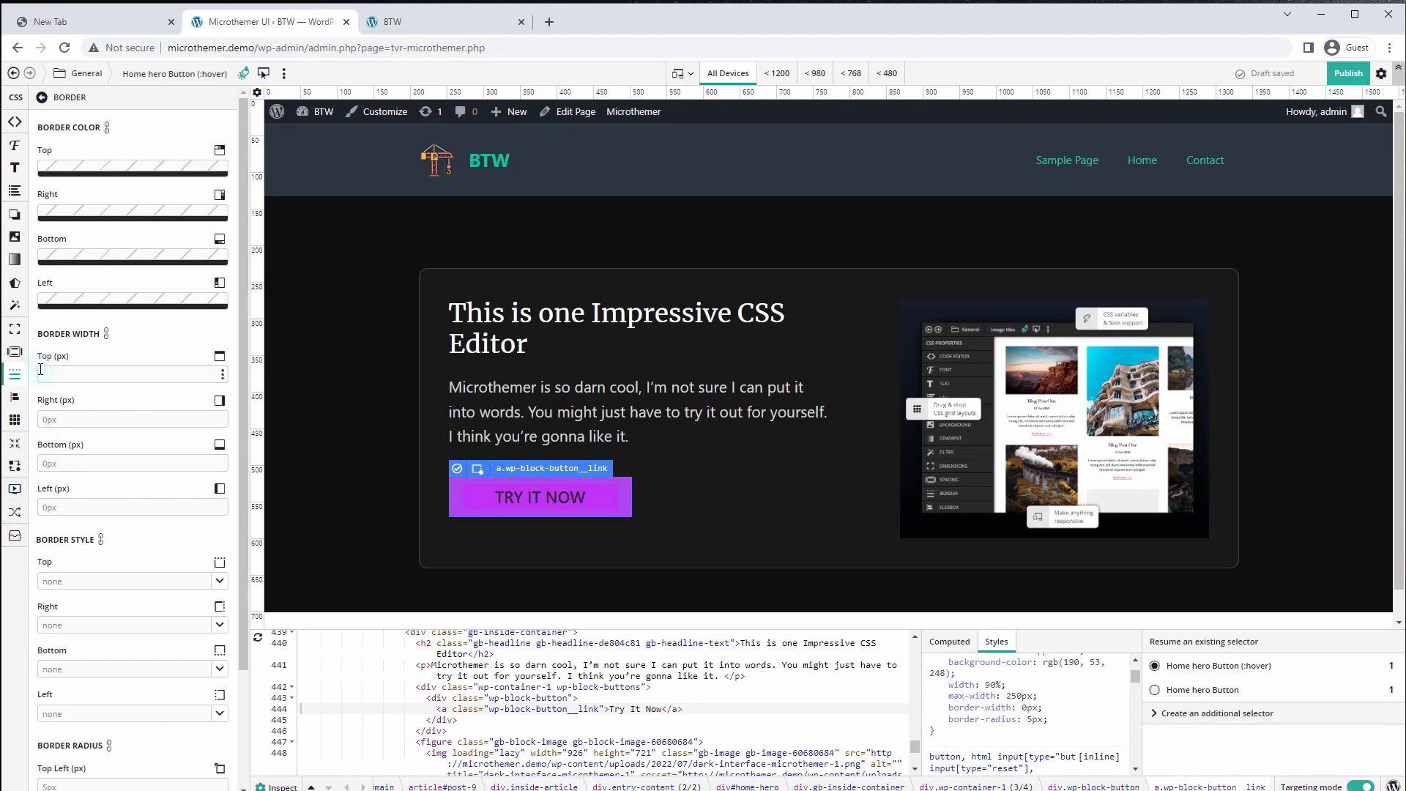
{"action": "left_click", "coordinate": [15, 237]}
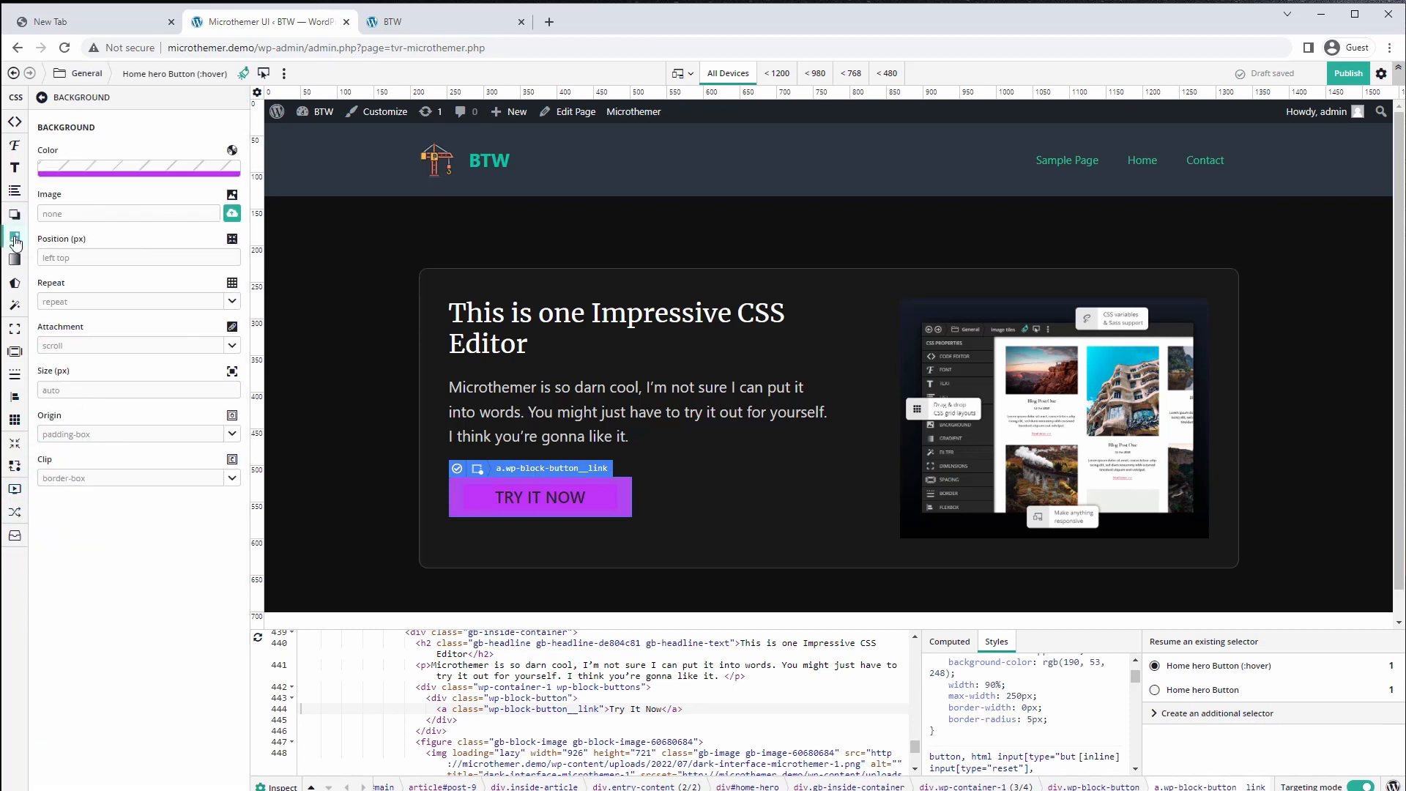
{"action": "left_click", "coordinate": [136, 169]}
{"action": "left_click_drag", "start_coordinate": [47, 266], "coordinate": [4, 206]}
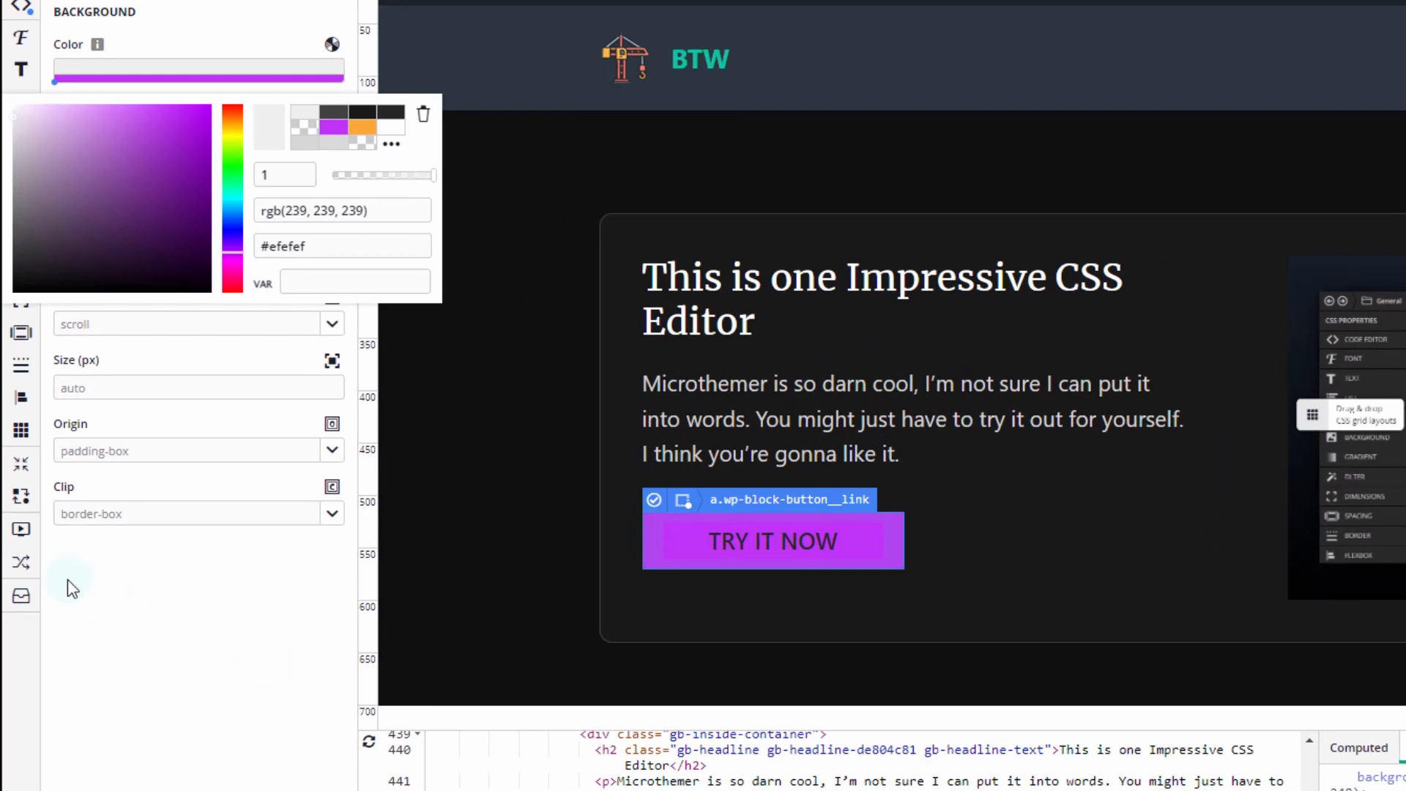
Transition all properties over .25s and check the hover on the live site
{"action": "left_click", "coordinate": [20, 562]}
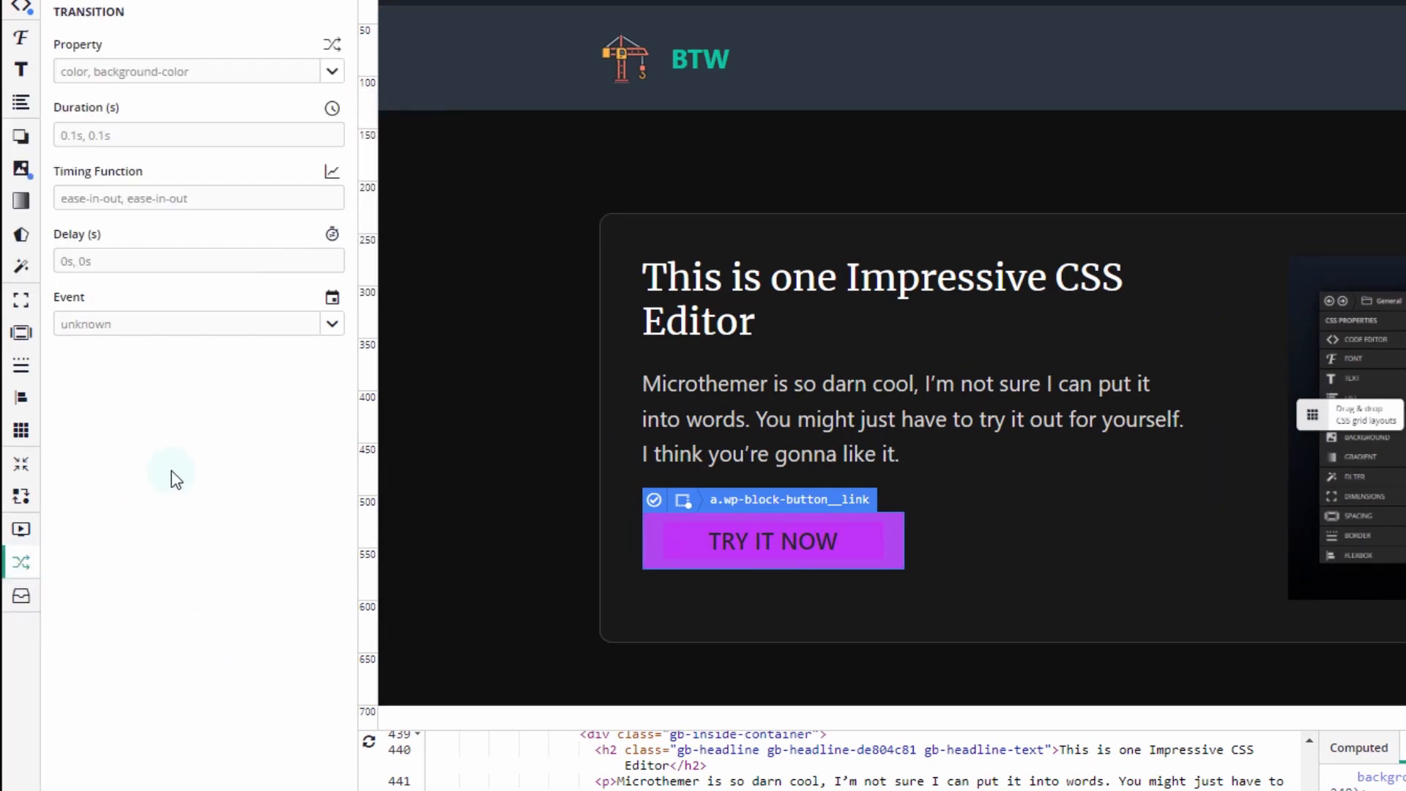
{"action": "left_click", "coordinate": [293, 76]}
{"action": "left_click", "coordinate": [335, 75]}
{"action": "left_click", "coordinate": [119, 117]}
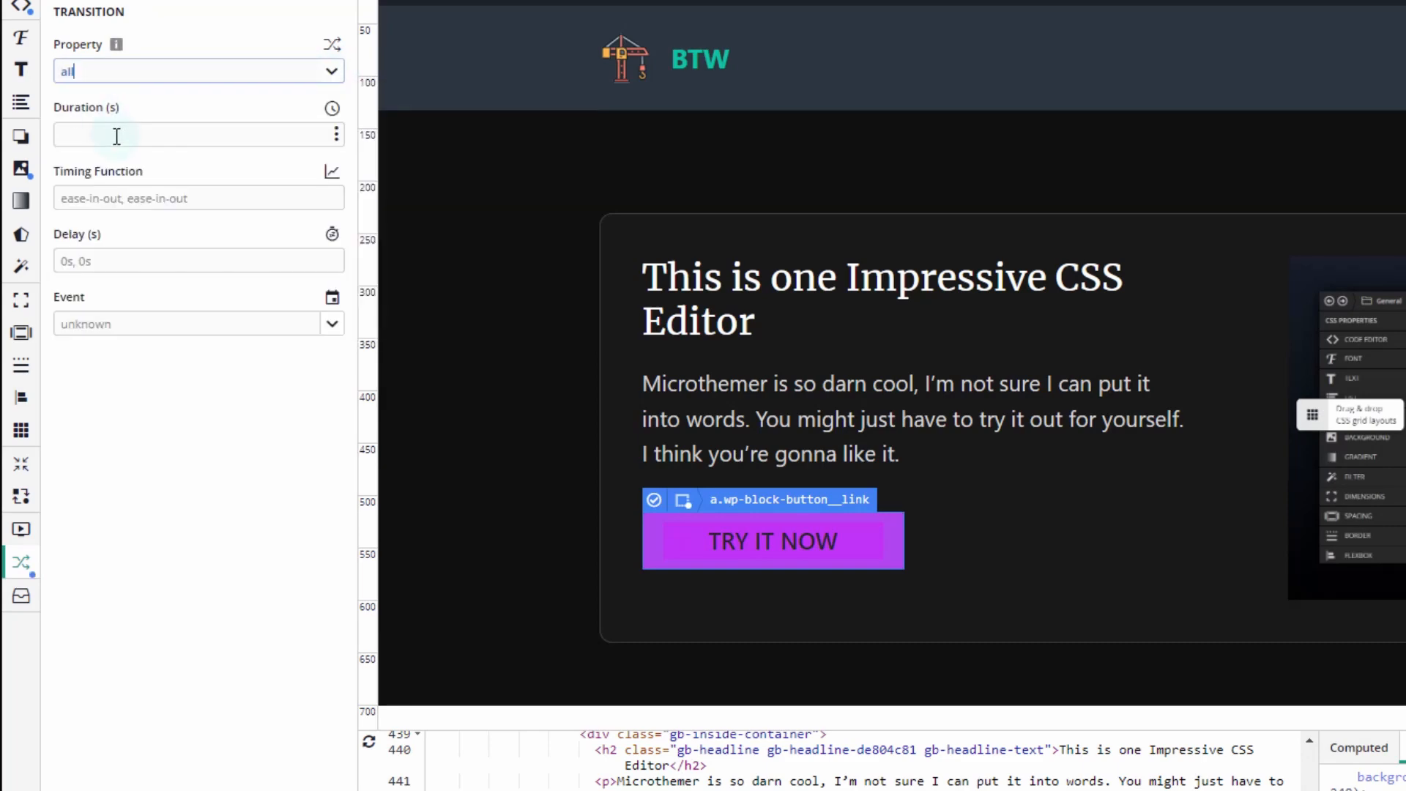
{"action": "left_click", "coordinate": [116, 136]}
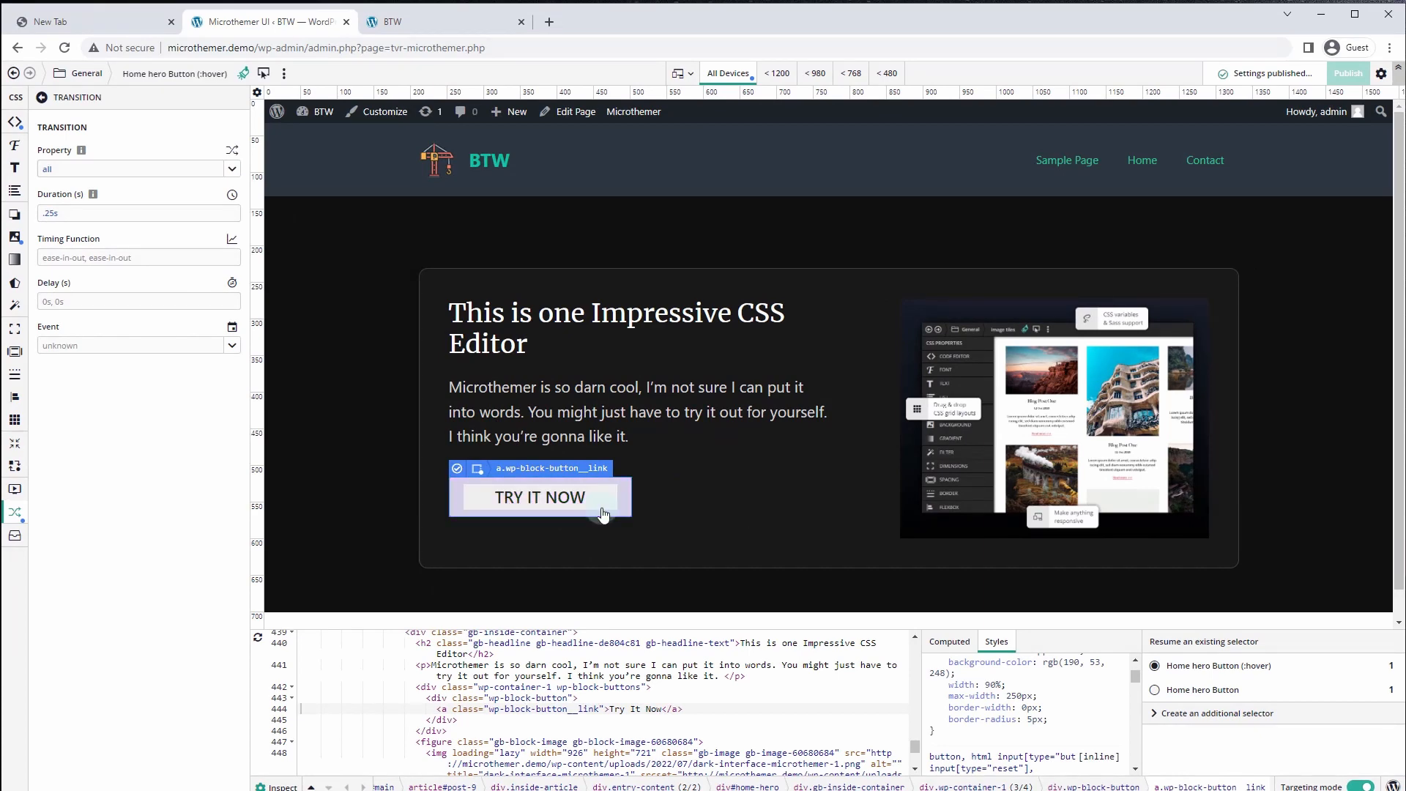
{"action": "key", "text": "ctrl+Tab"}
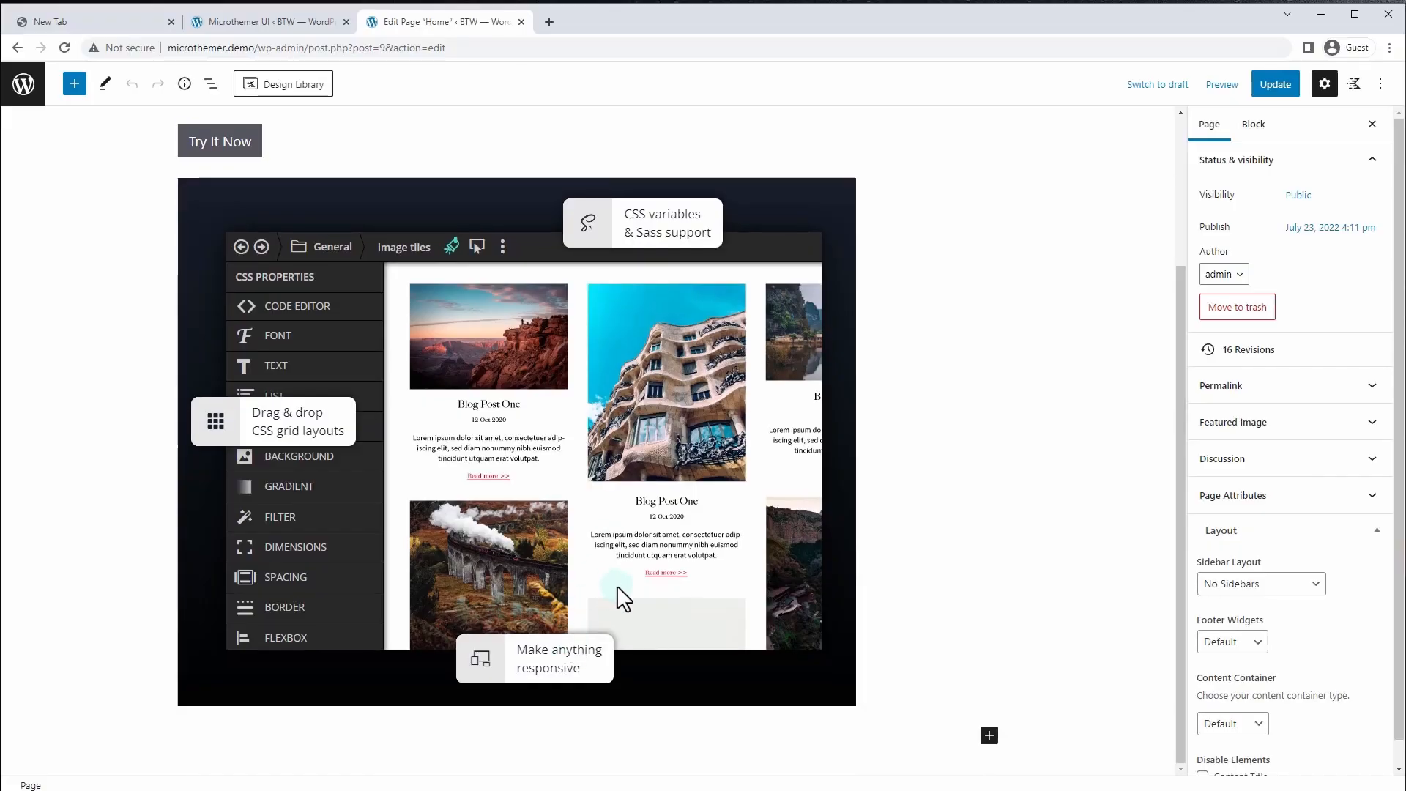
Insert a Container at the end of the Home page with a nested Container inside it
{"action": "left_click", "coordinate": [990, 734]}
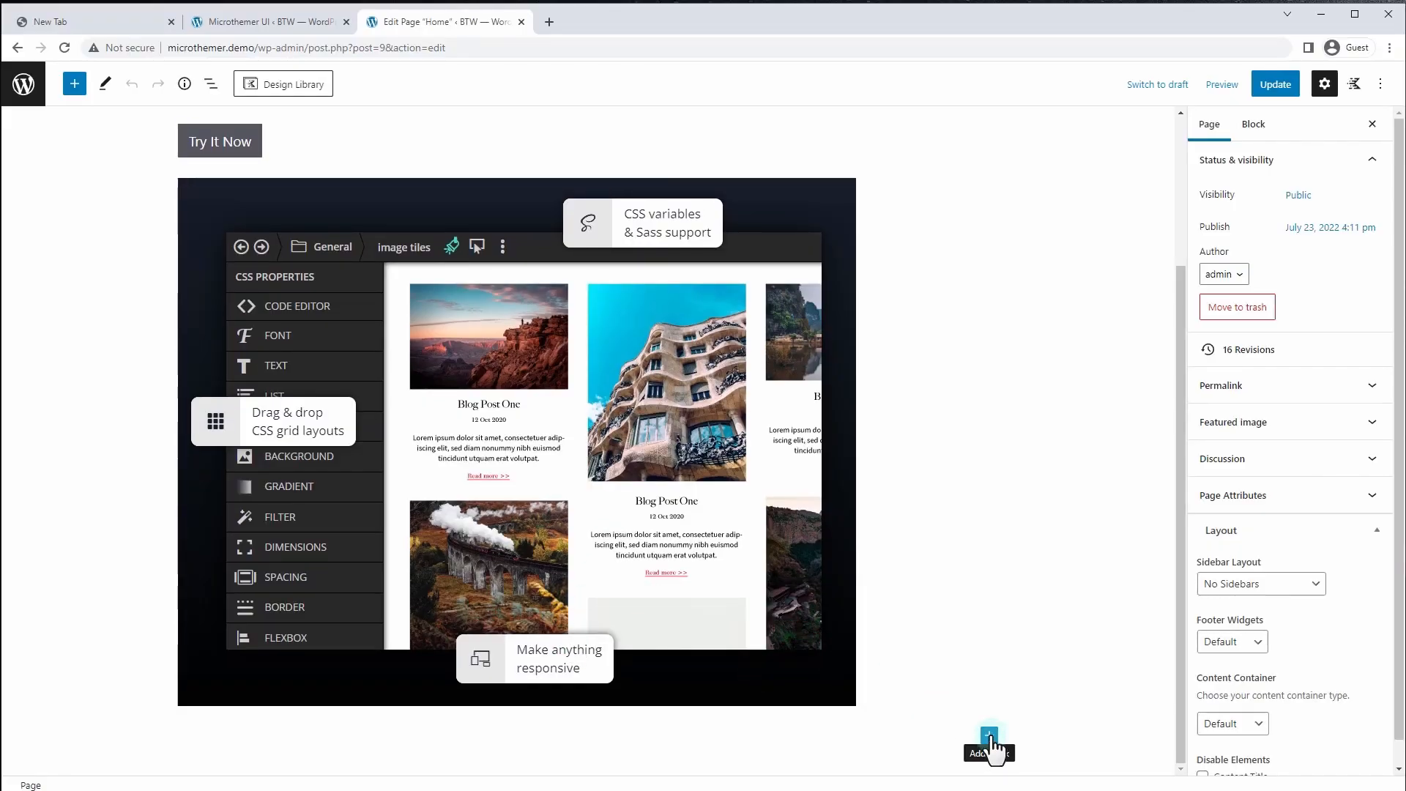
{"action": "left_click", "coordinate": [990, 734]}
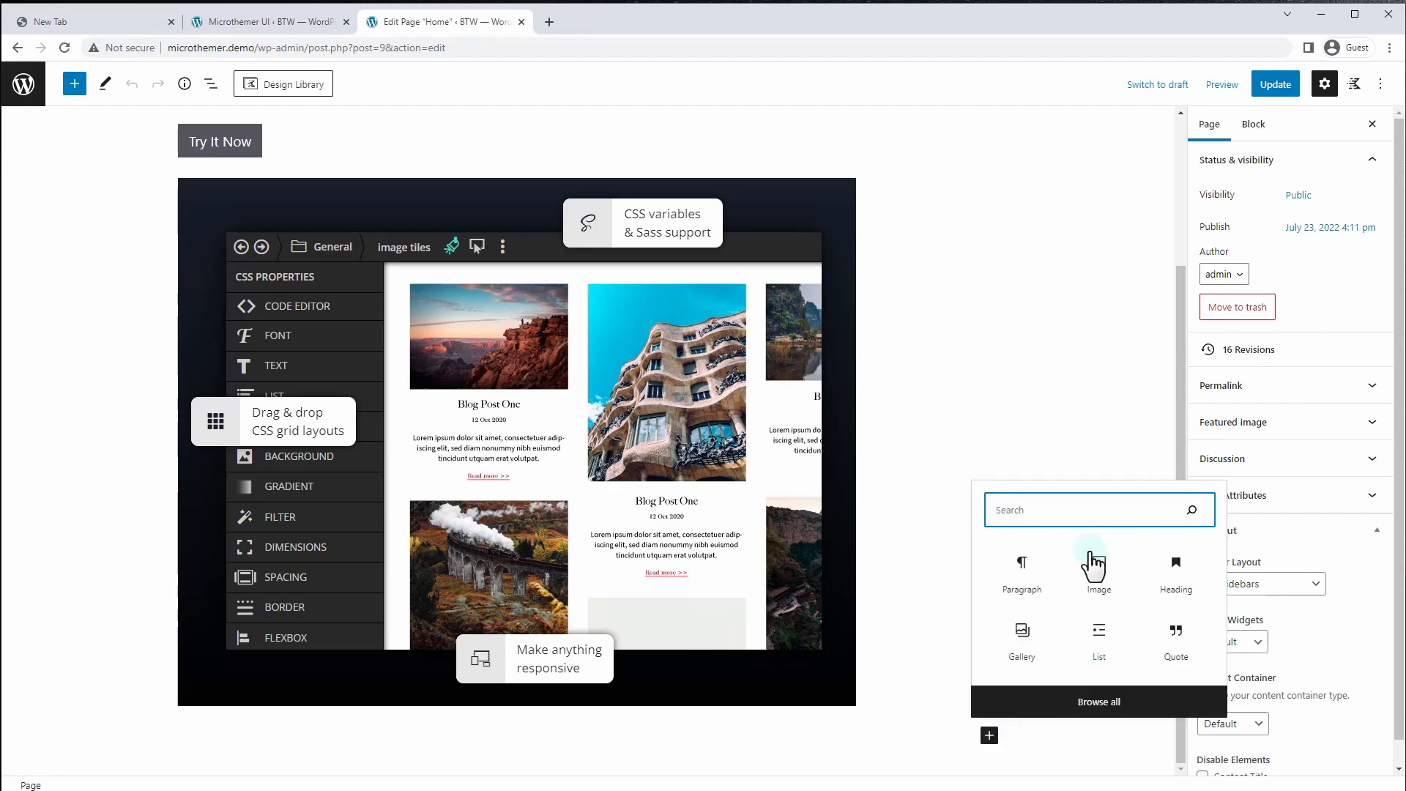
{"action": "type", "text": "cont"}
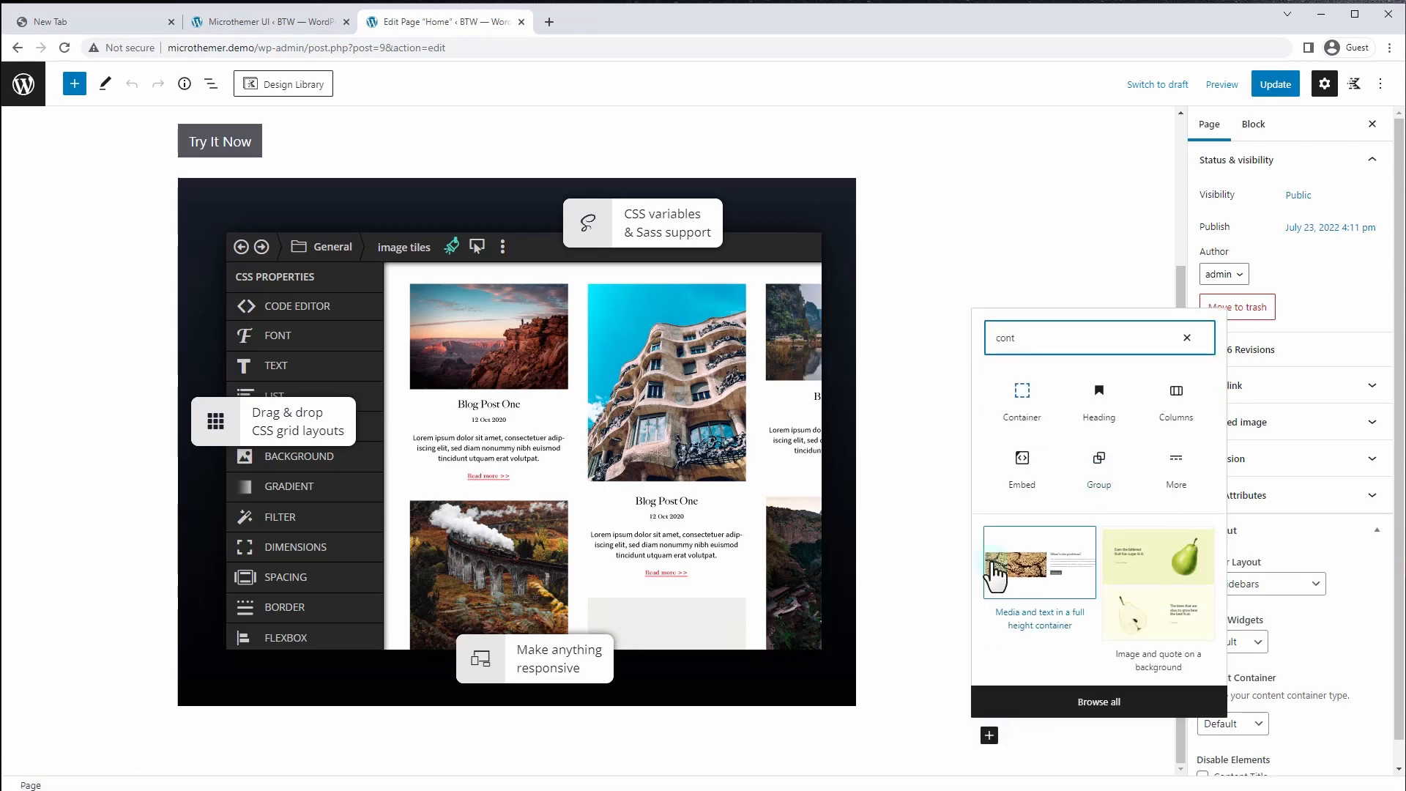
{"action": "left_click", "coordinate": [1021, 395]}
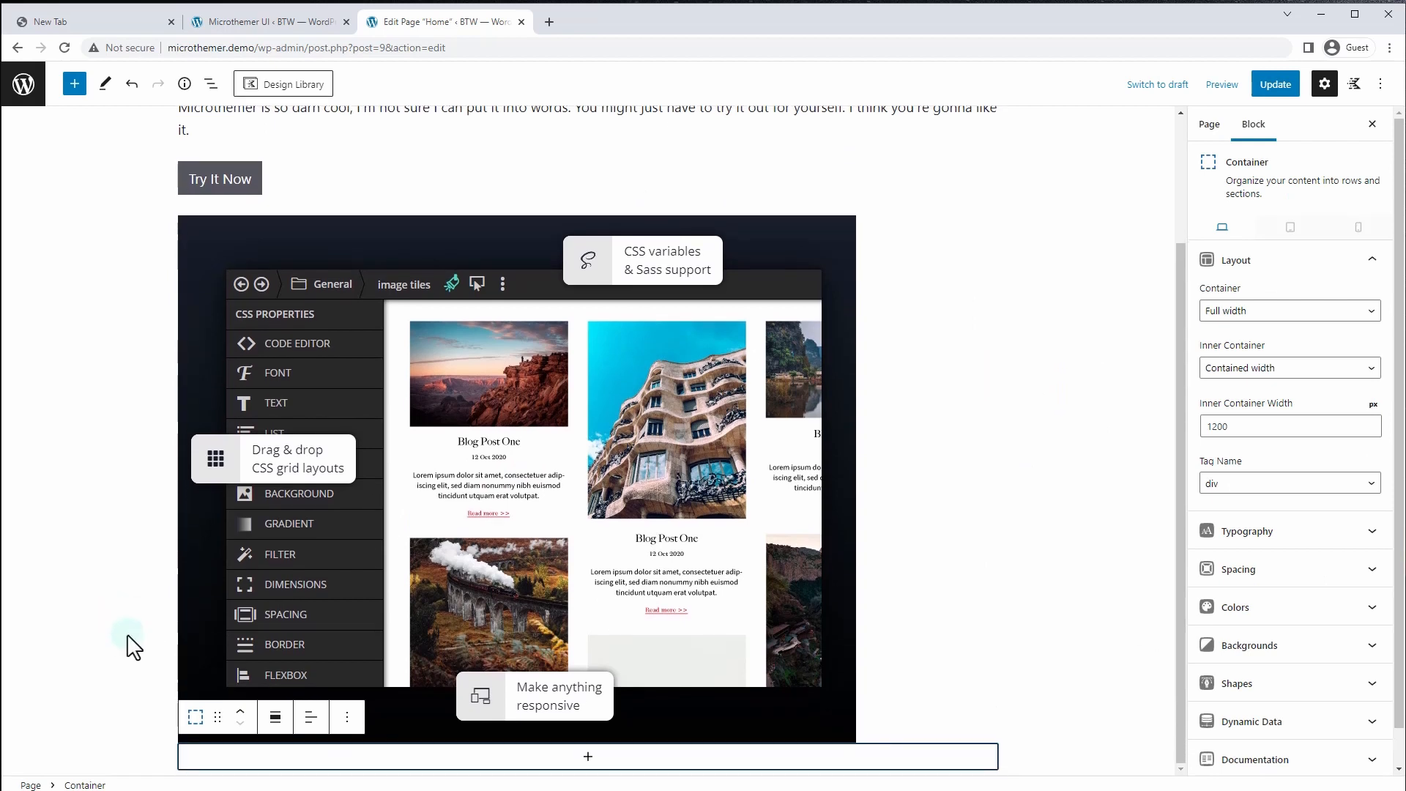
{"action": "left_click", "coordinate": [585, 763]}
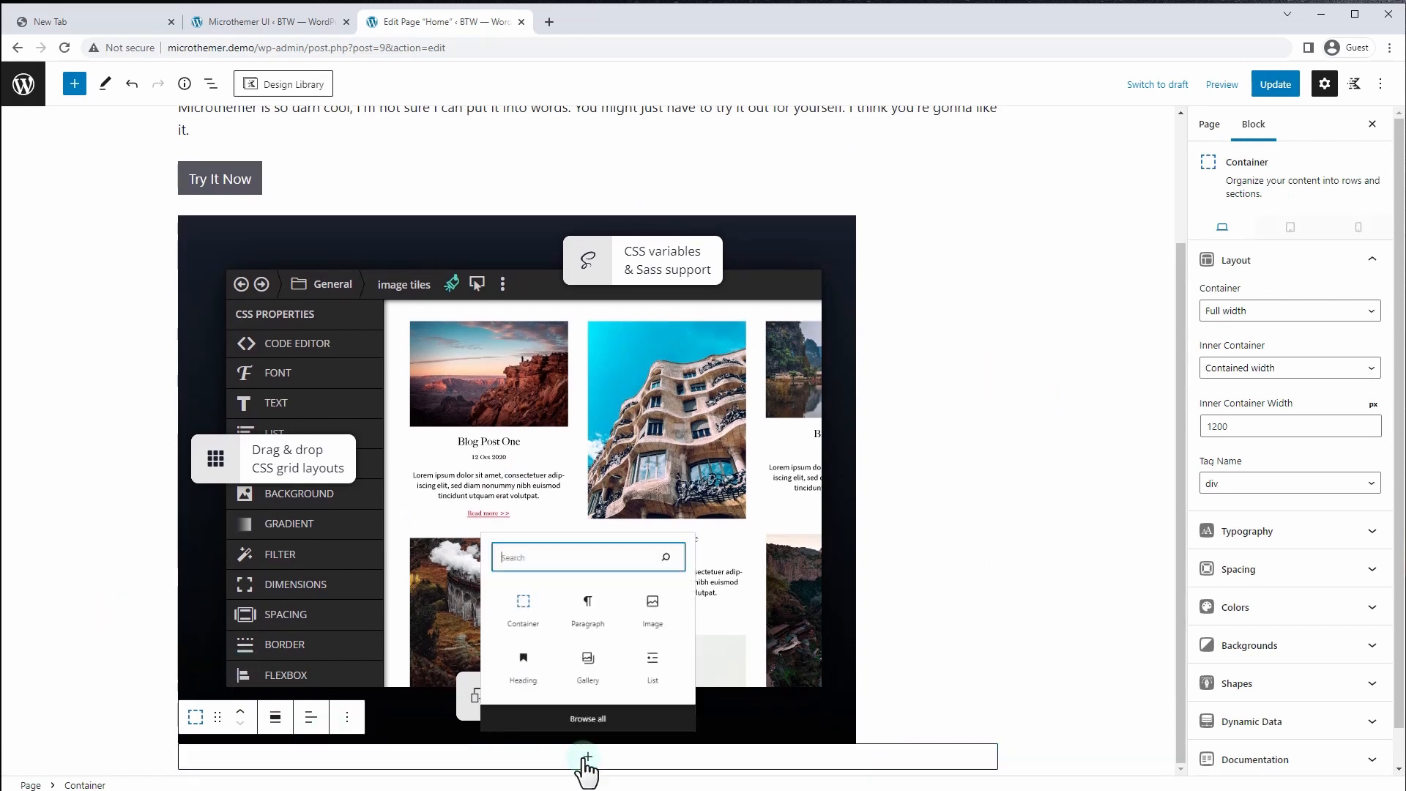
{"action": "left_click", "coordinate": [513, 605]}
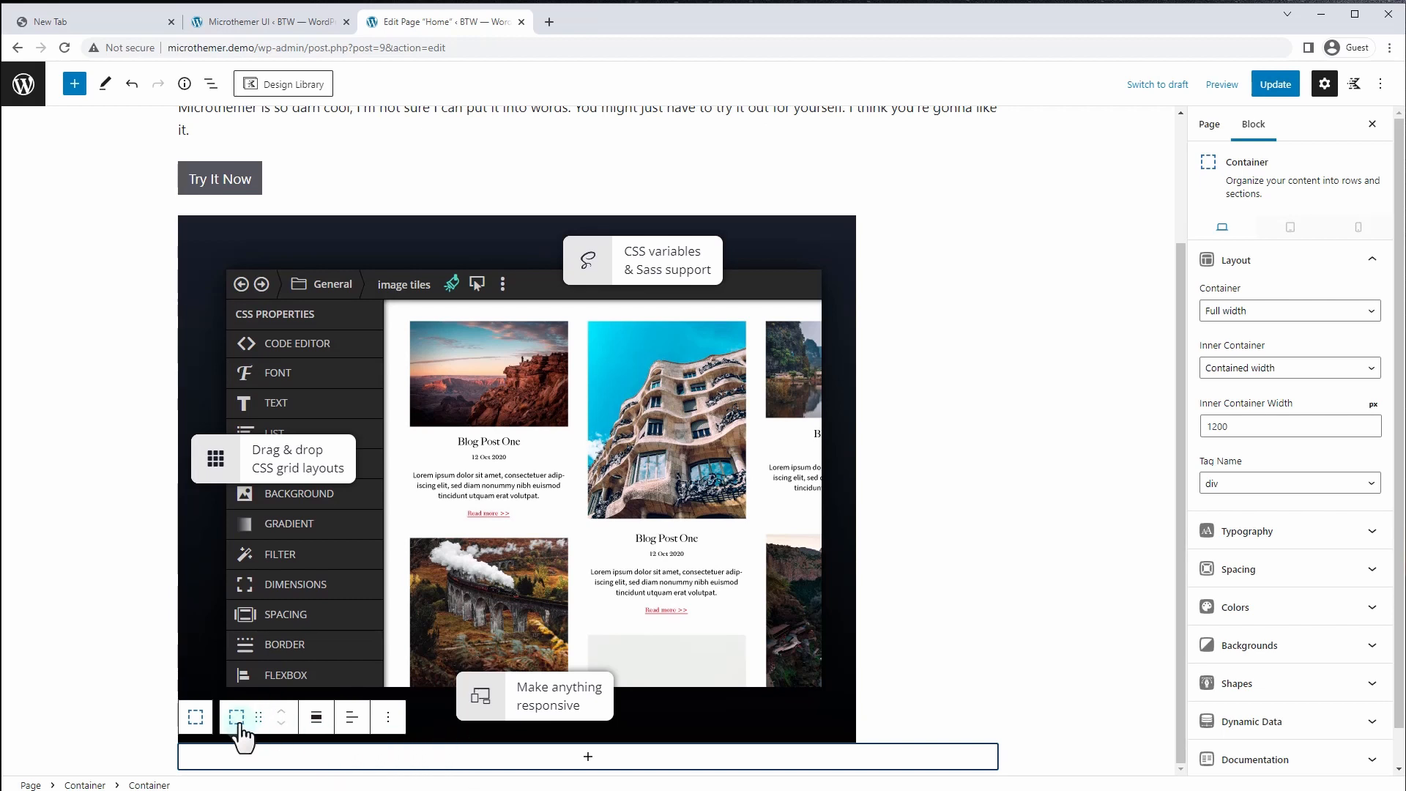
{"action": "left_click", "coordinate": [587, 761]}
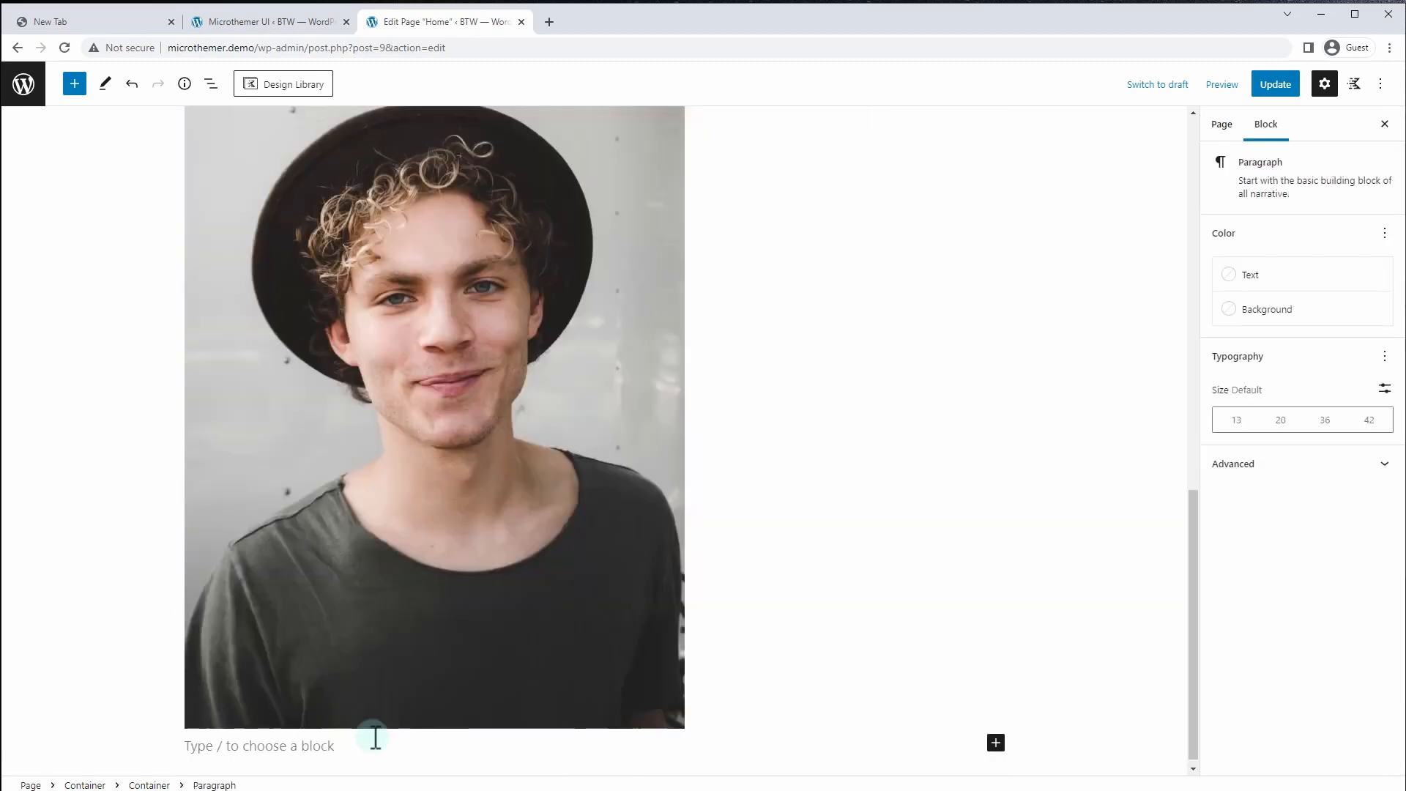
Add an H2 heading with the person's name and a one-sentence testimonial, then open List View
{"action": "type", "text": "/h2"}
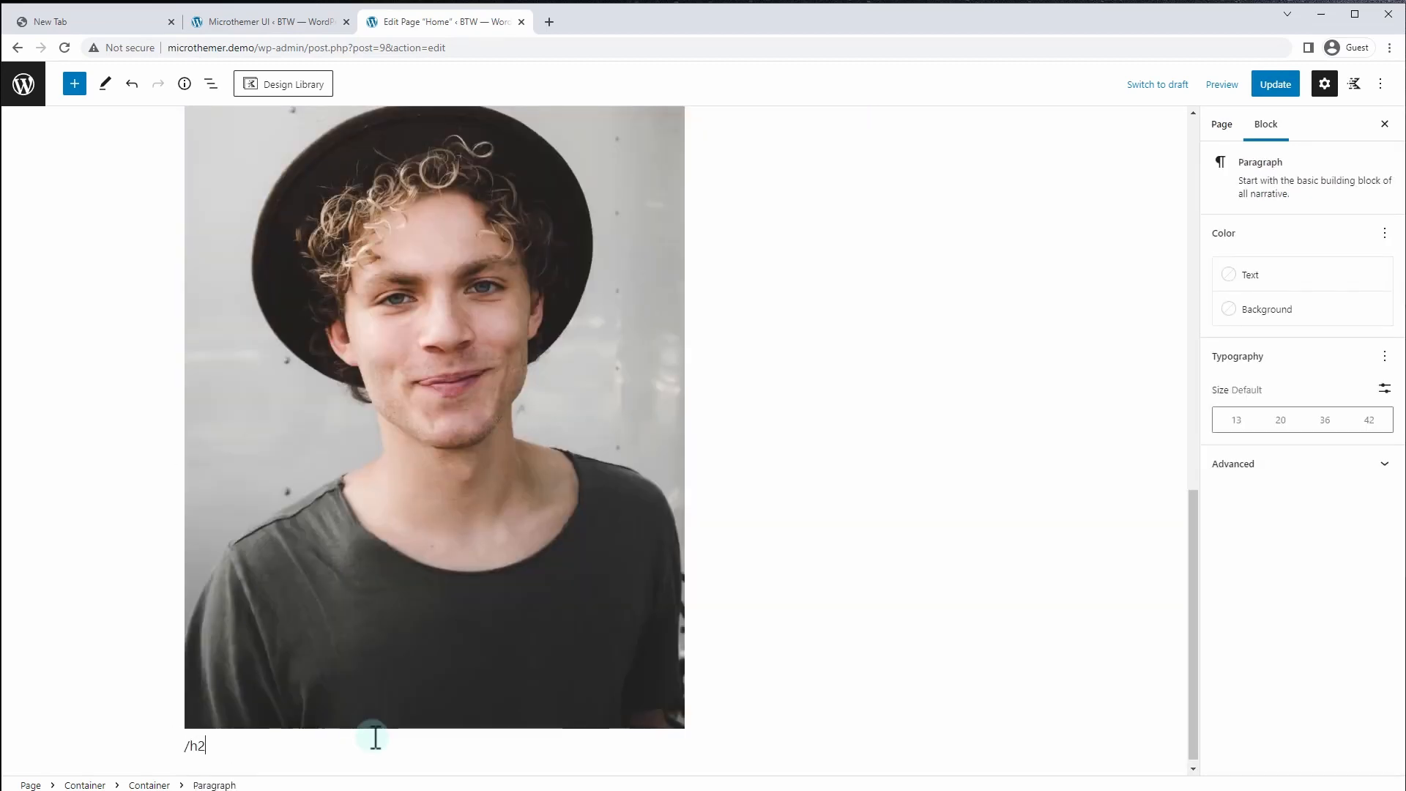
{"action": "key", "text": "Return"}
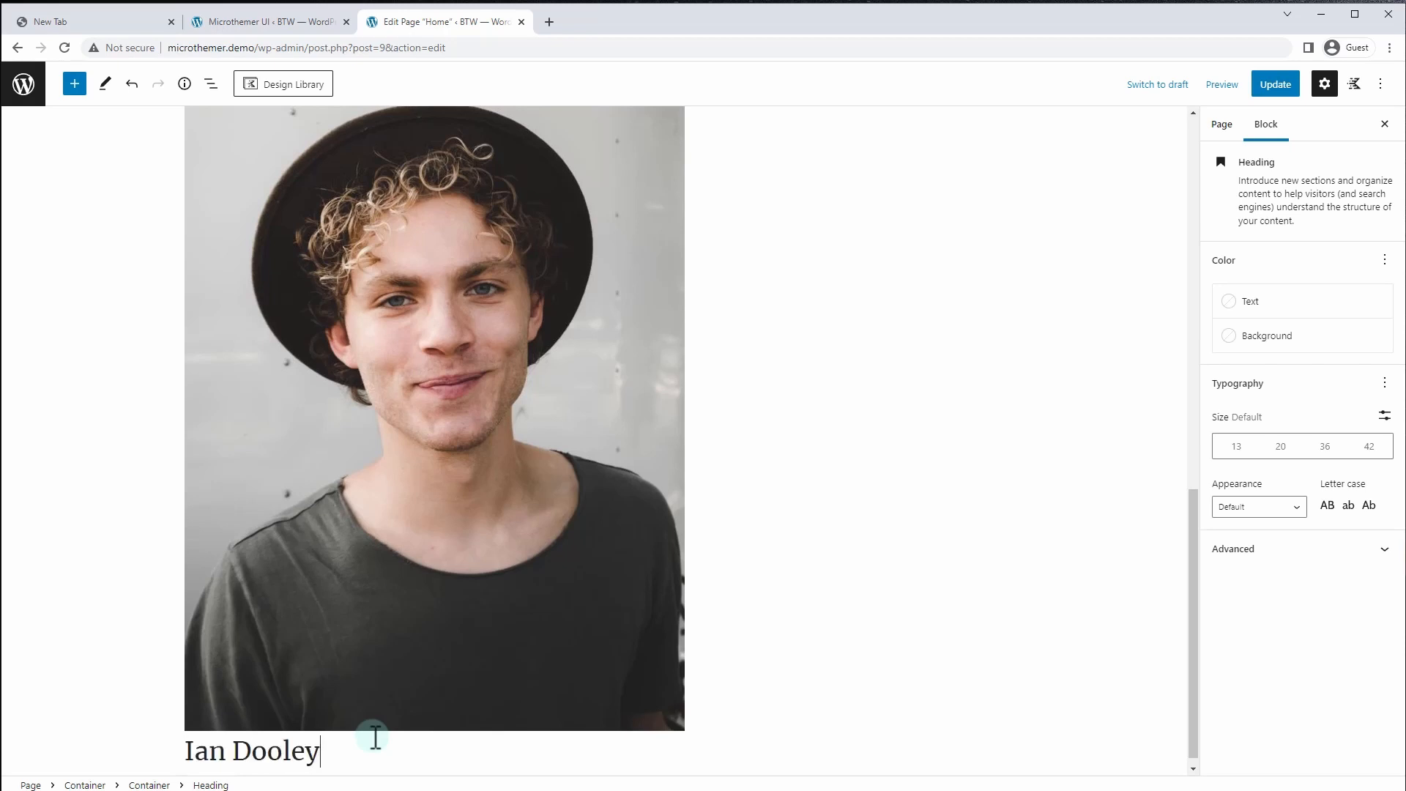
{"action": "key", "text": "Return"}
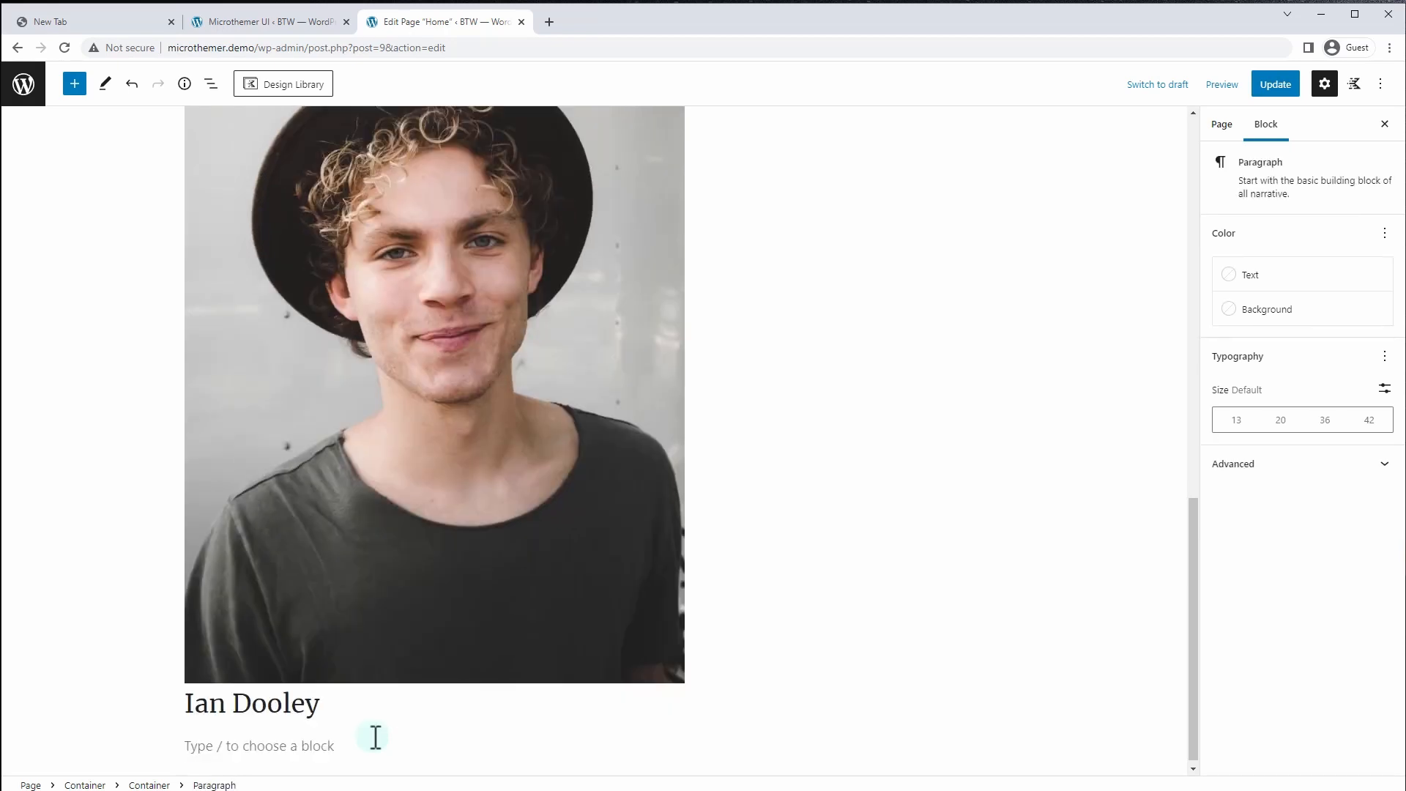
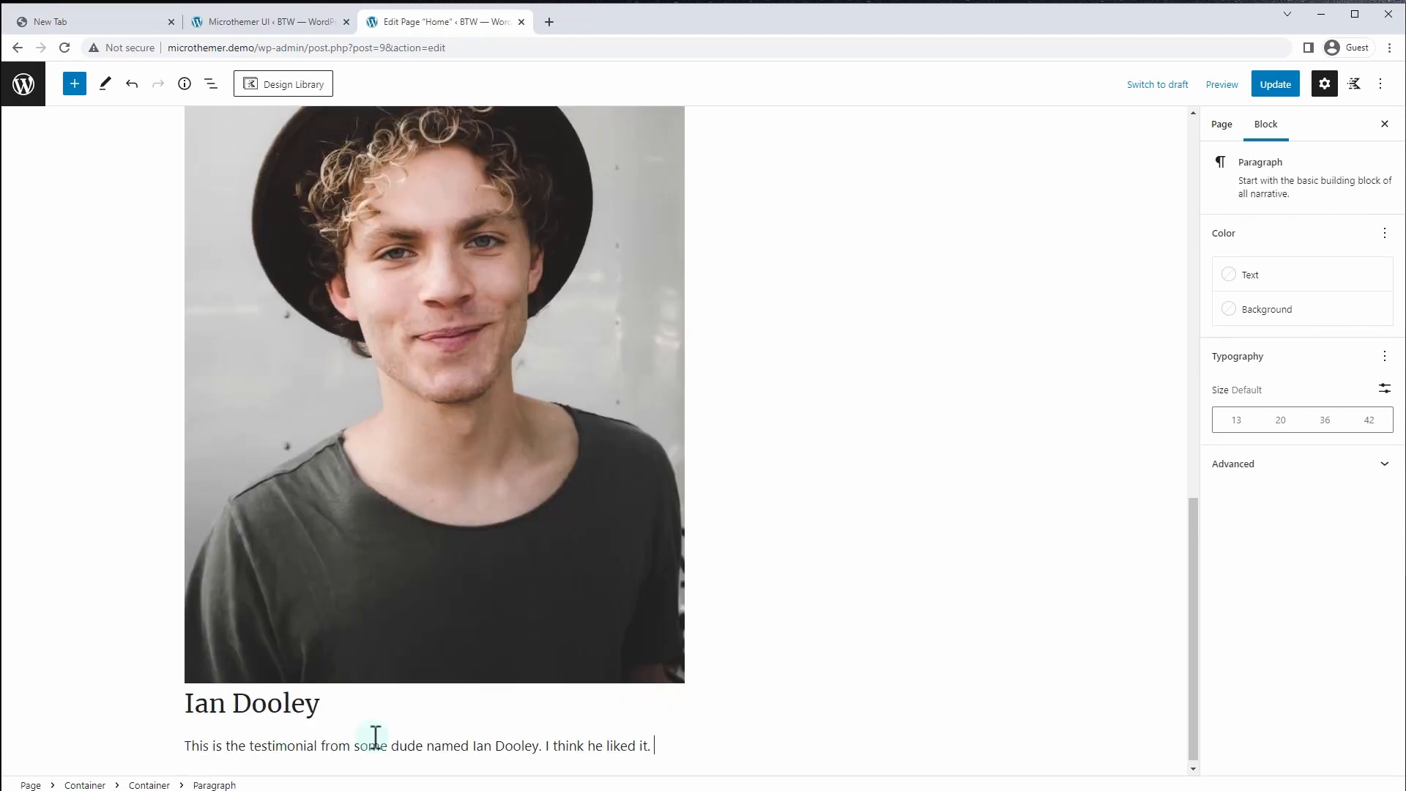
{"action": "scroll", "coordinate": [409, 506], "scroll_direction": "up", "scroll_amount": 5}
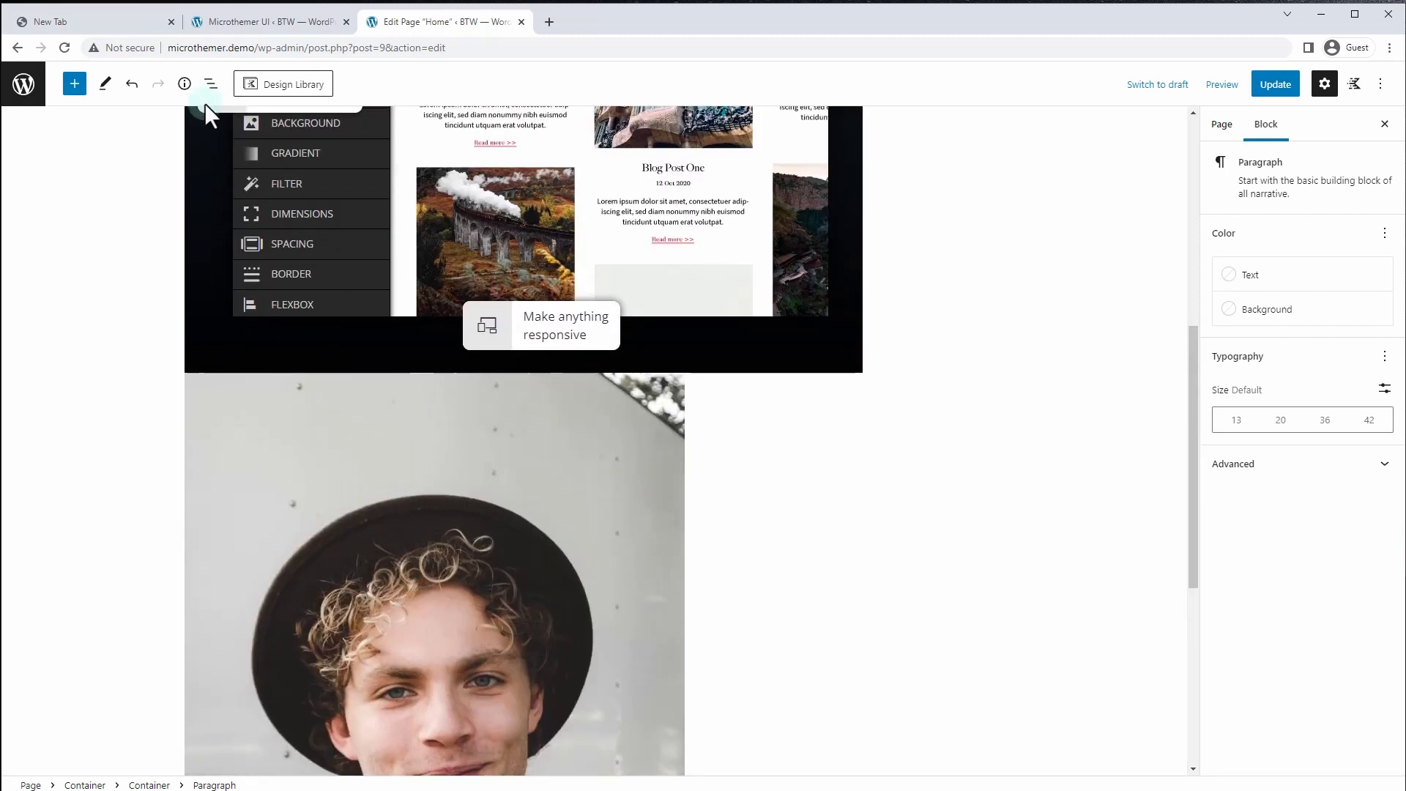
{"action": "left_click", "coordinate": [210, 84]}
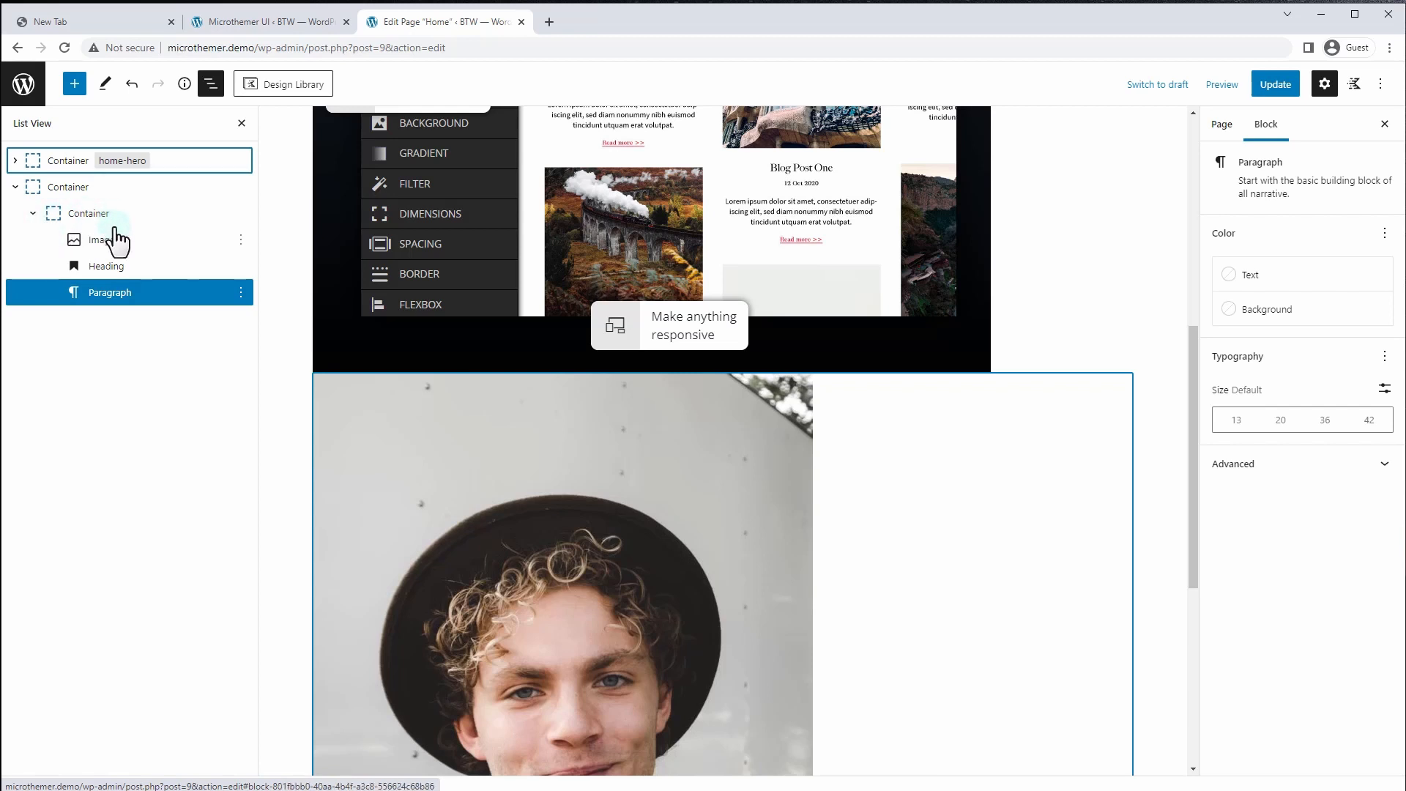
Give the outer Container the HTML anchor 'homepage-cards'
{"action": "left_click", "coordinate": [49, 190]}
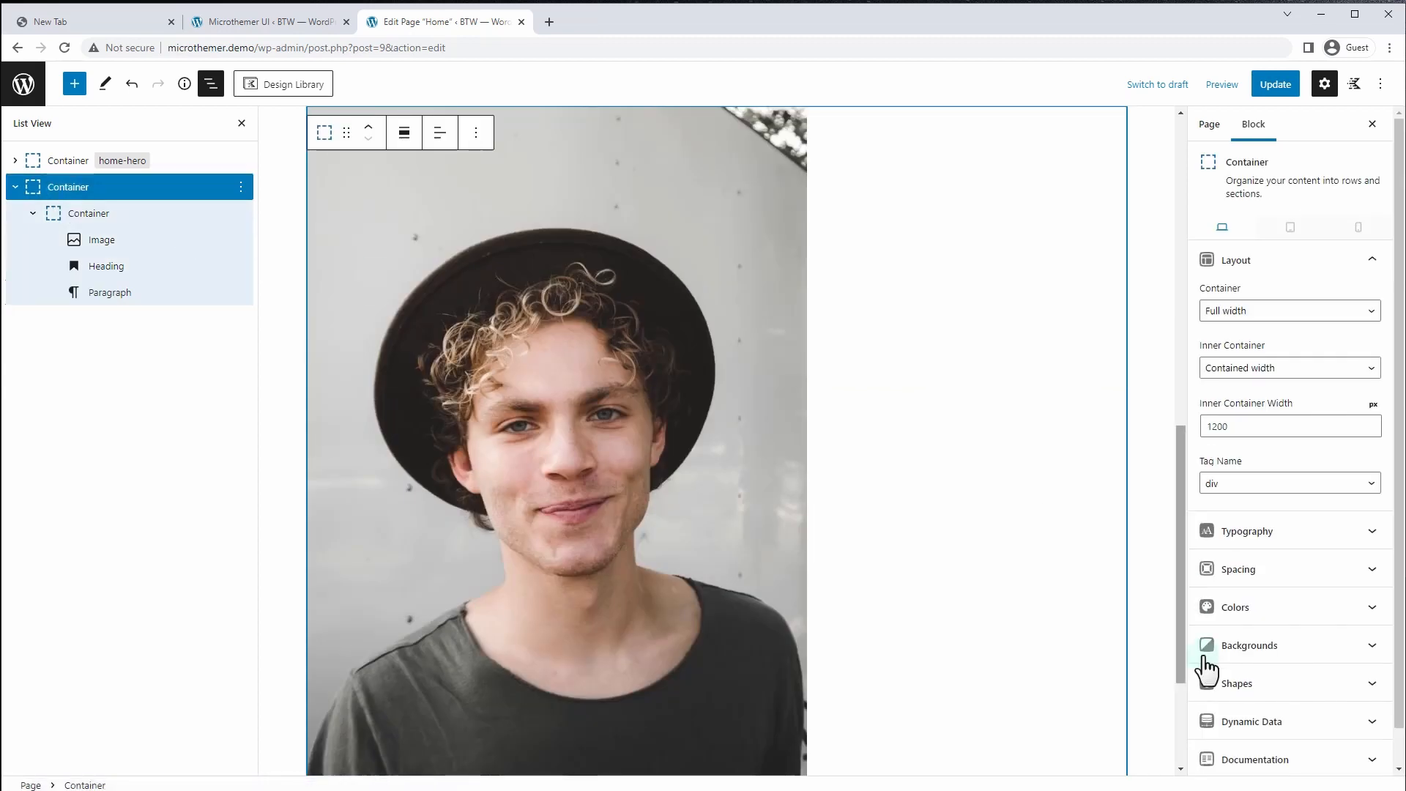
{"action": "scroll", "coordinate": [1244, 717], "scroll_direction": "down", "scroll_amount": 1}
{"action": "left_click", "coordinate": [1244, 762]}
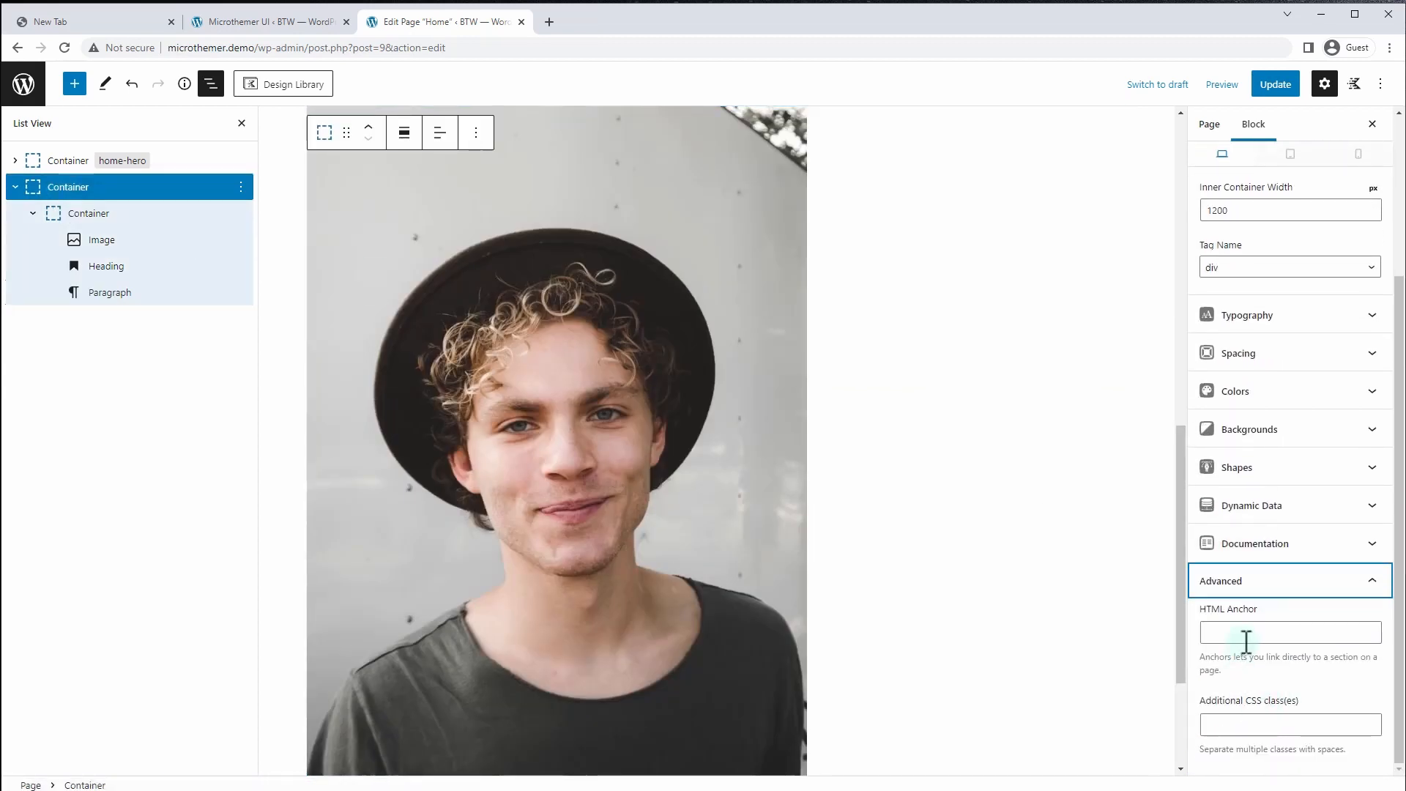
{"action": "left_click", "coordinate": [1248, 631]}
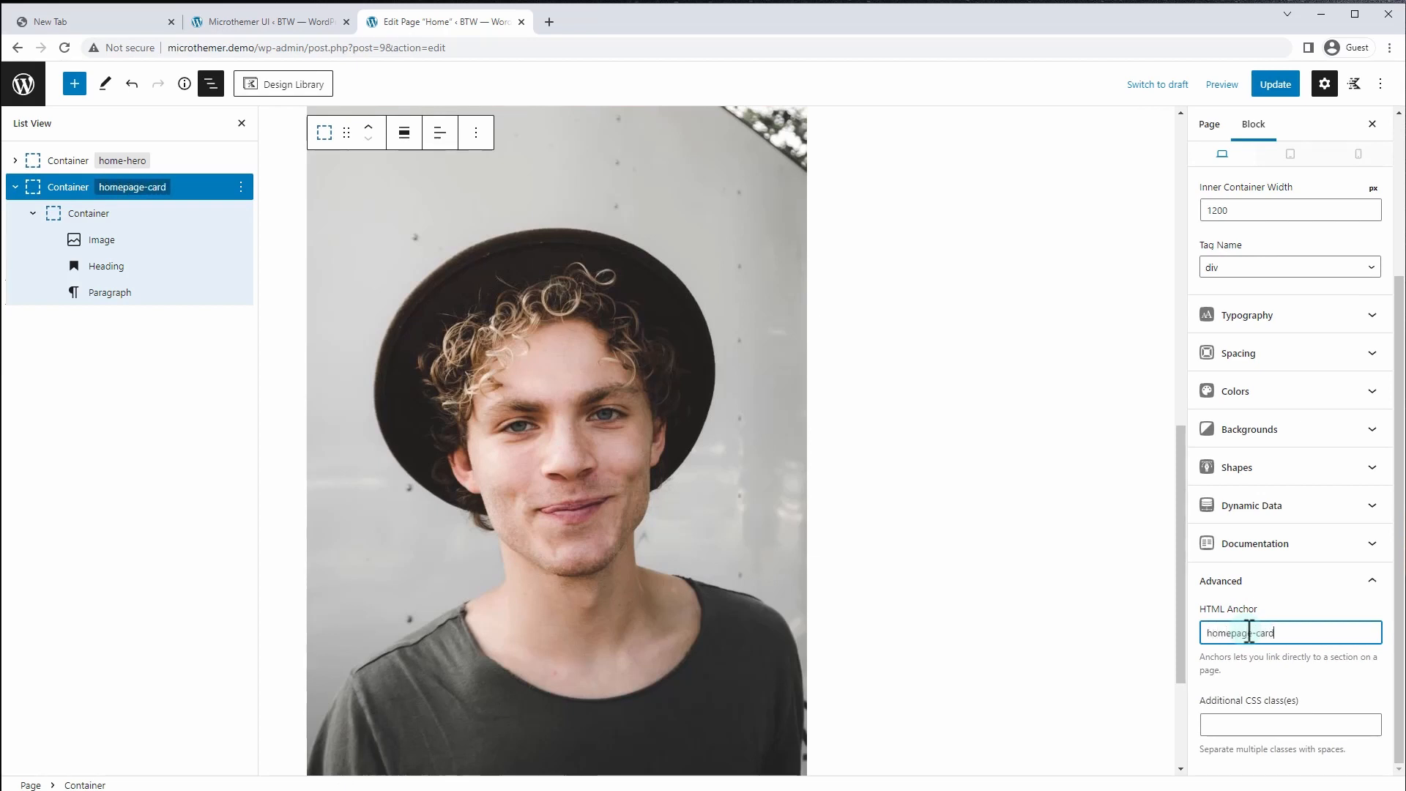
Add the CSS class 'homepage-card' to the inner card Container
{"action": "left_click", "coordinate": [86, 213]}
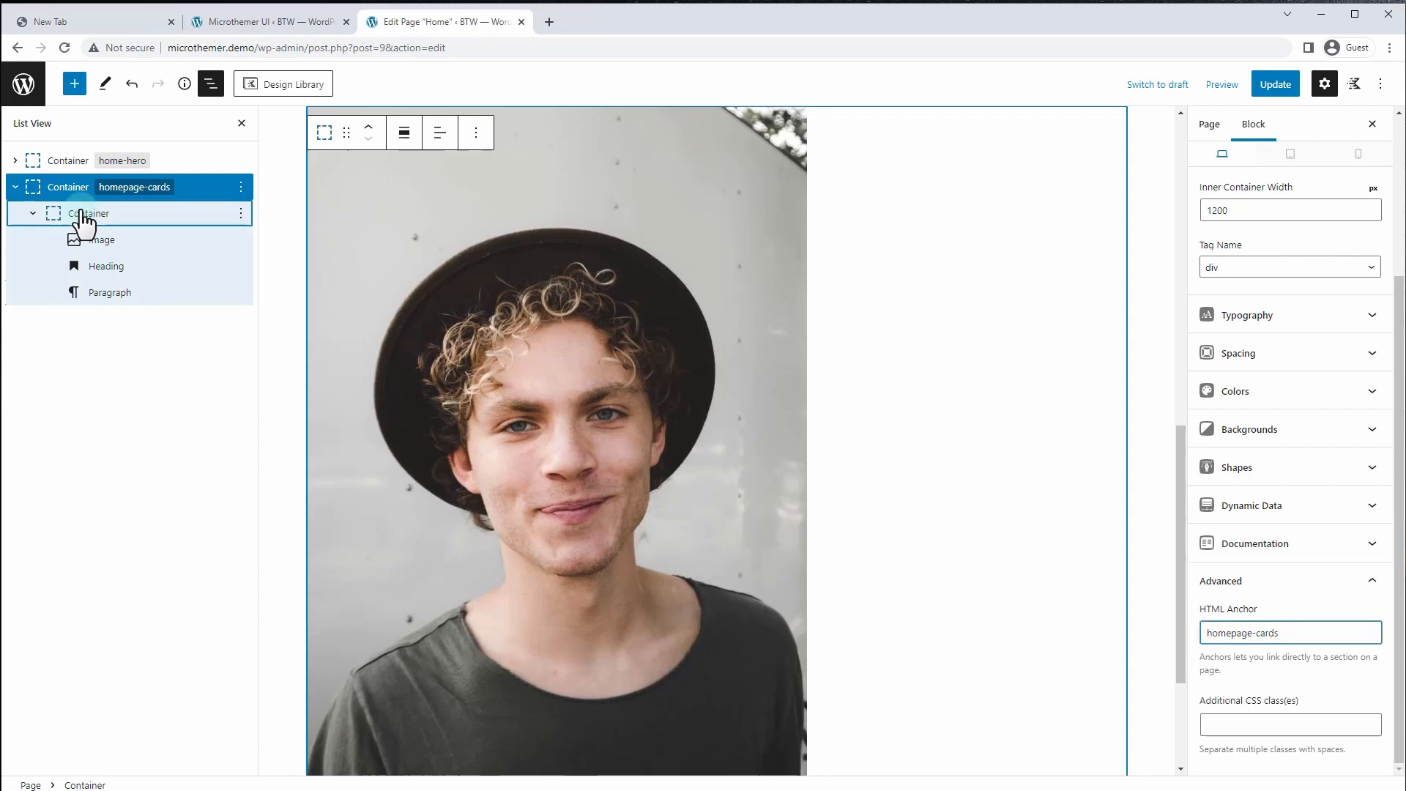
{"action": "scroll", "coordinate": [1311, 703], "scroll_direction": "down", "scroll_amount": 1}
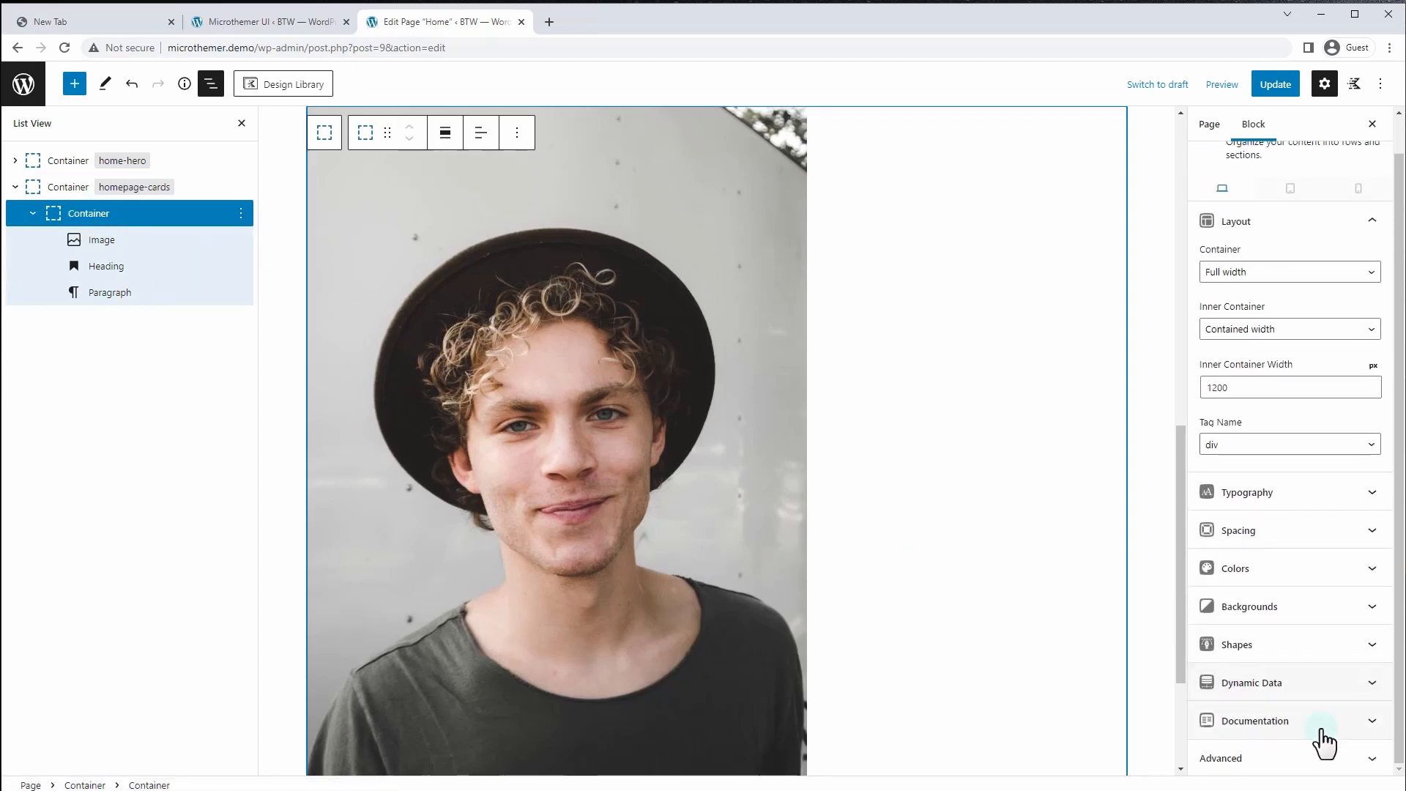
{"action": "left_click", "coordinate": [1277, 768]}
{"action": "left_click", "coordinate": [1267, 727]}
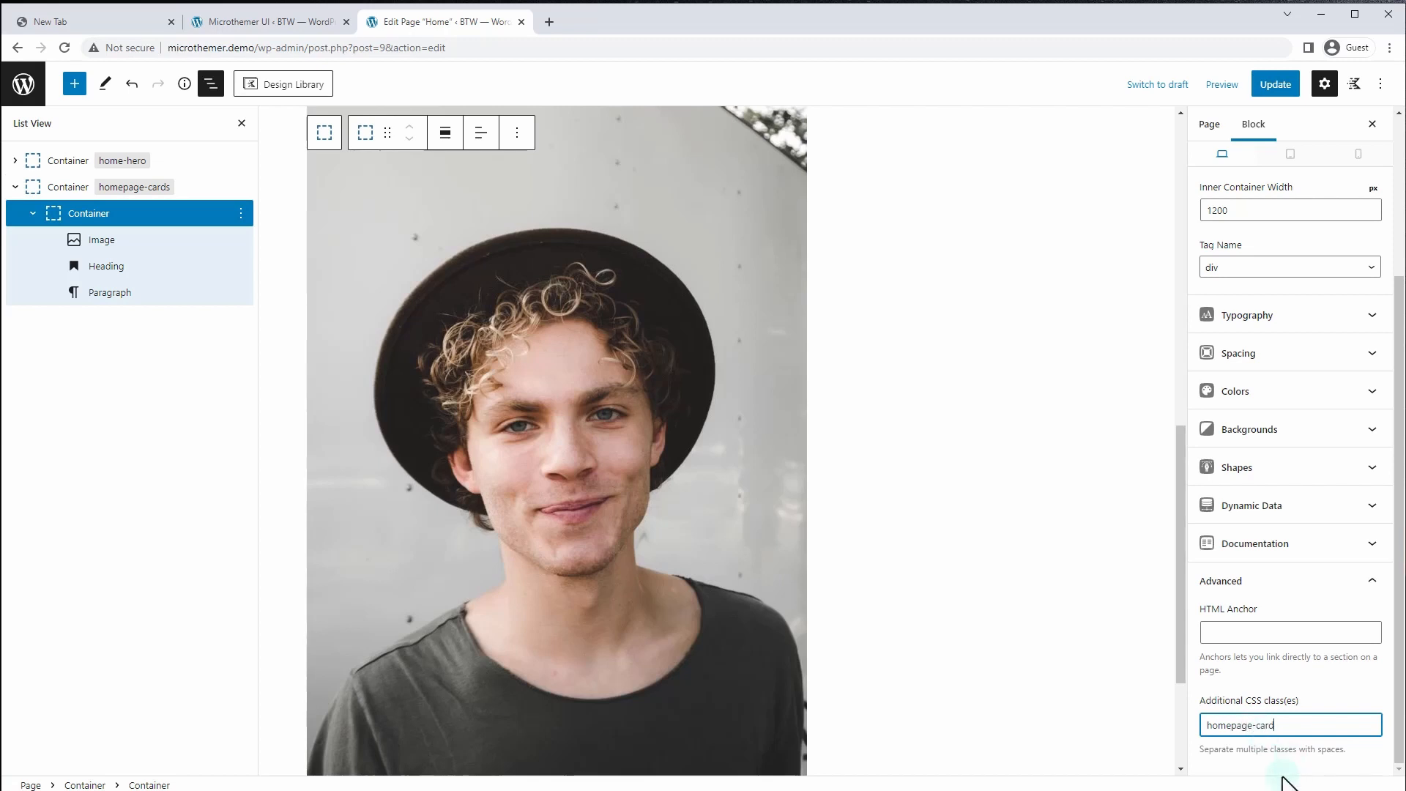
{"action": "left_click", "coordinate": [1067, 645]}
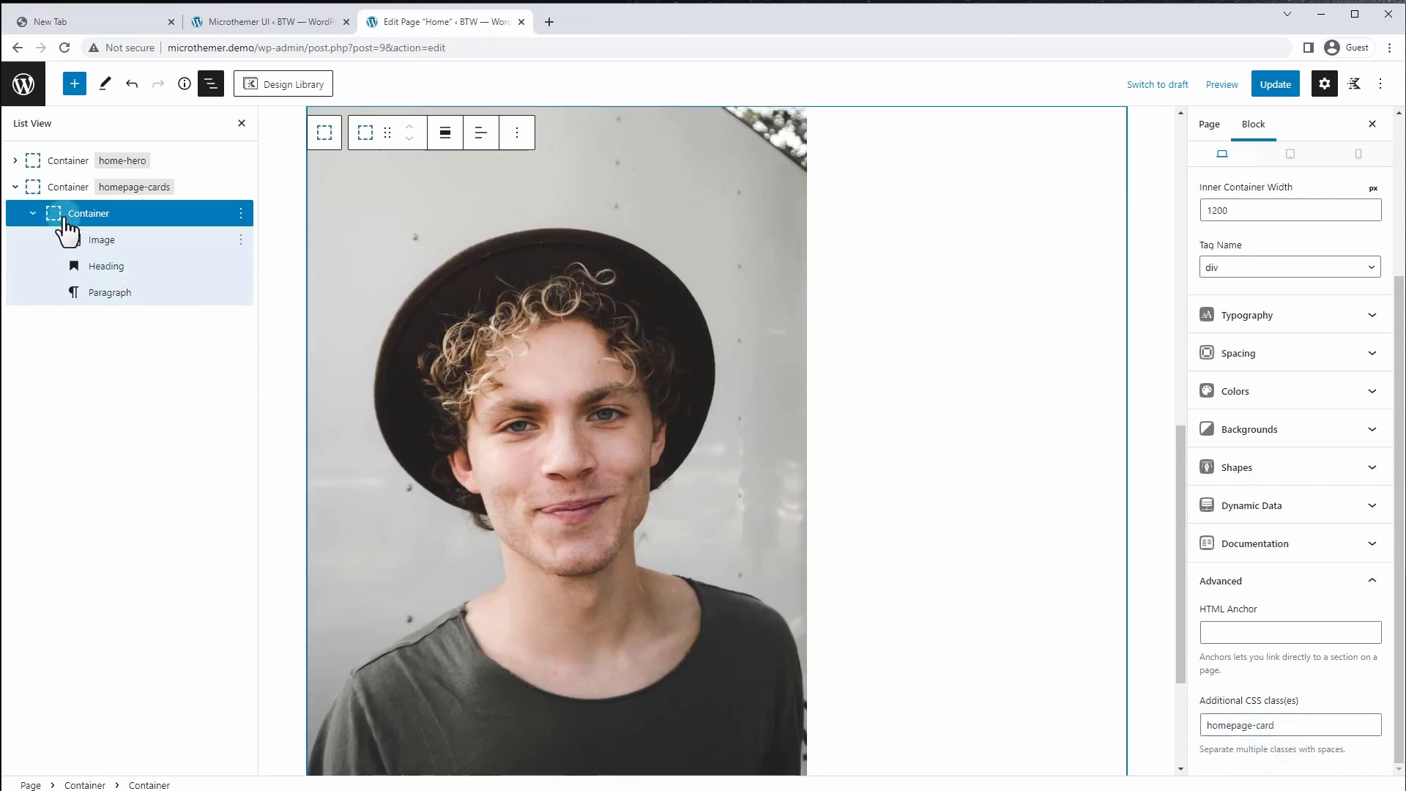
Duplicate the card container twice to make three testimonial cards
{"action": "left_click", "coordinate": [241, 213]}
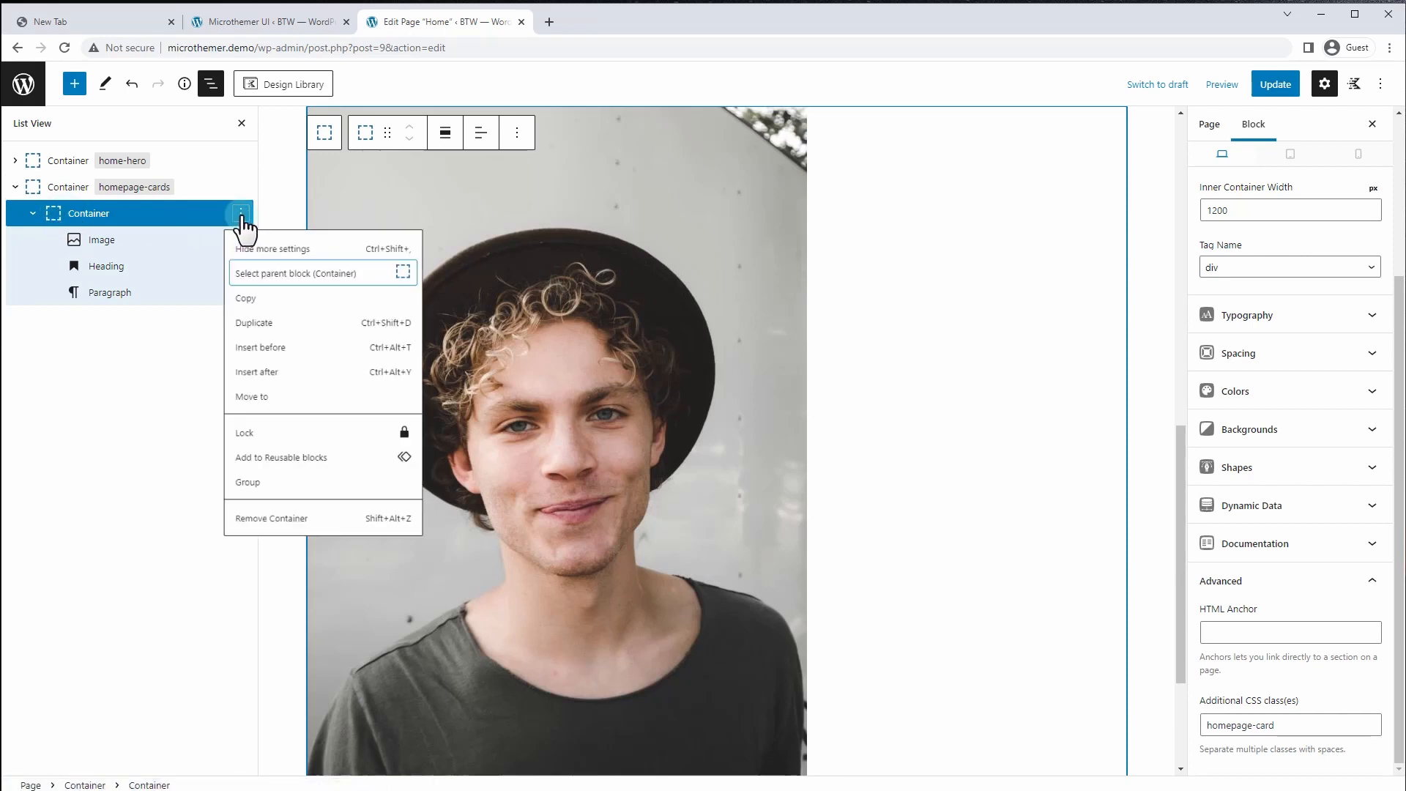
{"action": "left_click", "coordinate": [291, 340]}
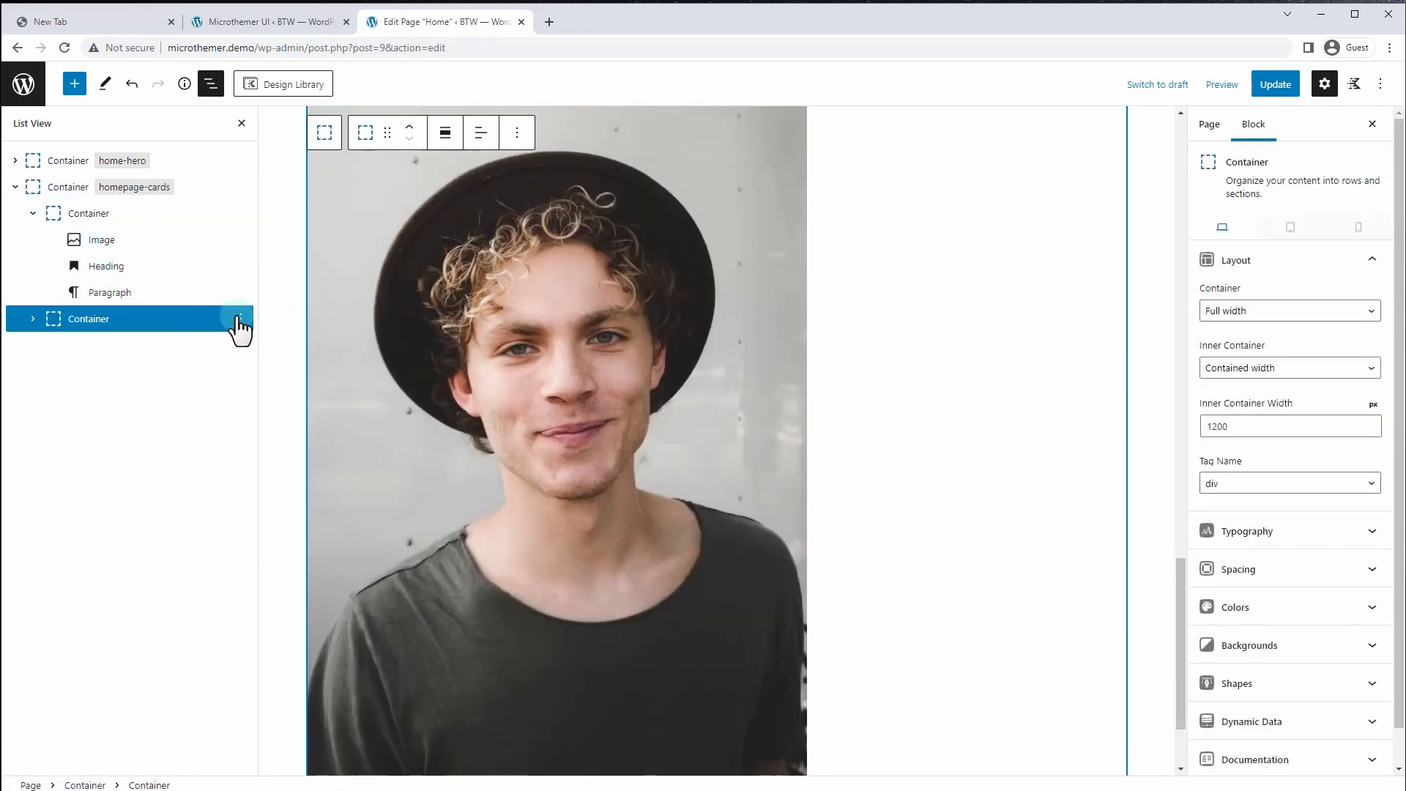
{"action": "left_click", "coordinate": [241, 319]}
{"action": "left_click", "coordinate": [272, 438]}
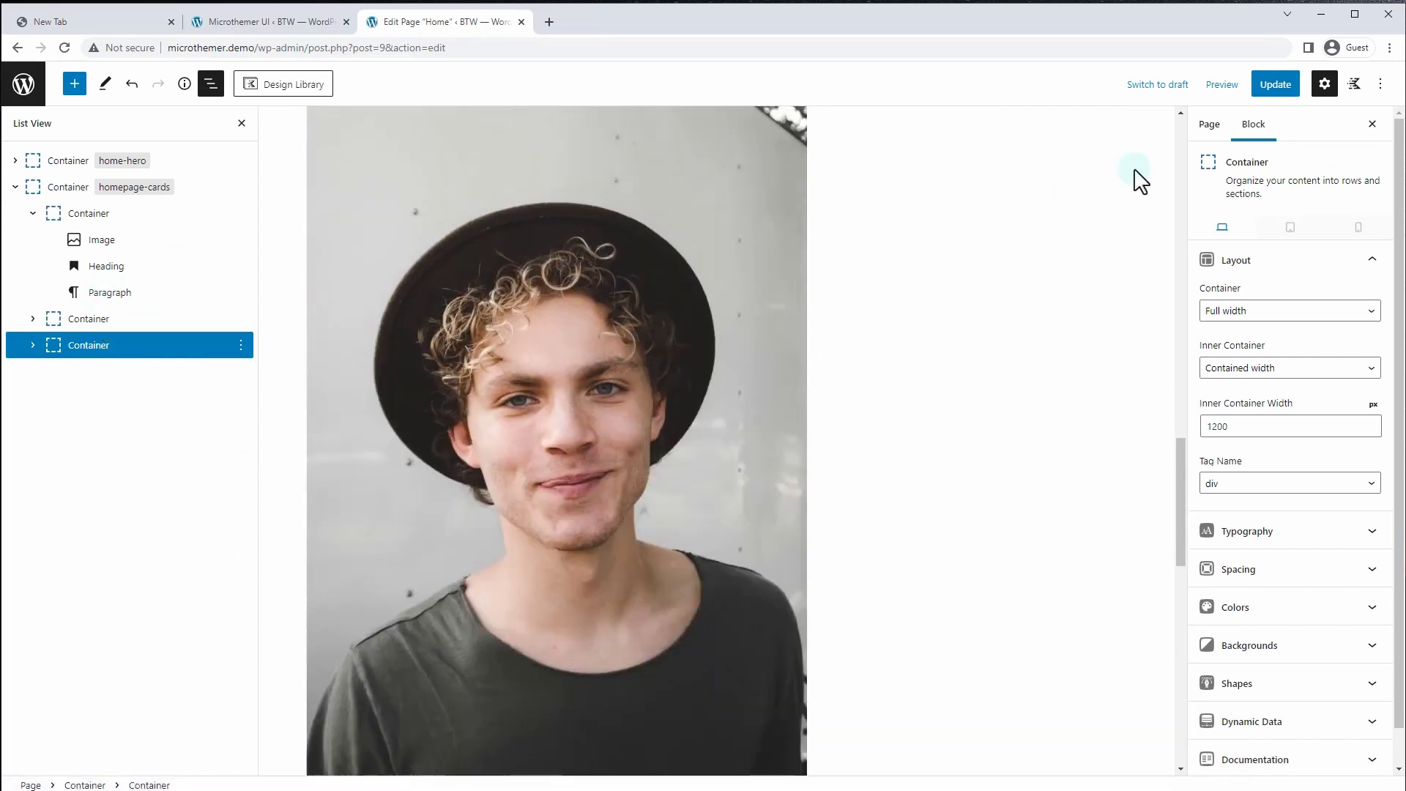
Update the page and reload Microthemer to show the changes
{"action": "left_click", "coordinate": [1277, 90]}
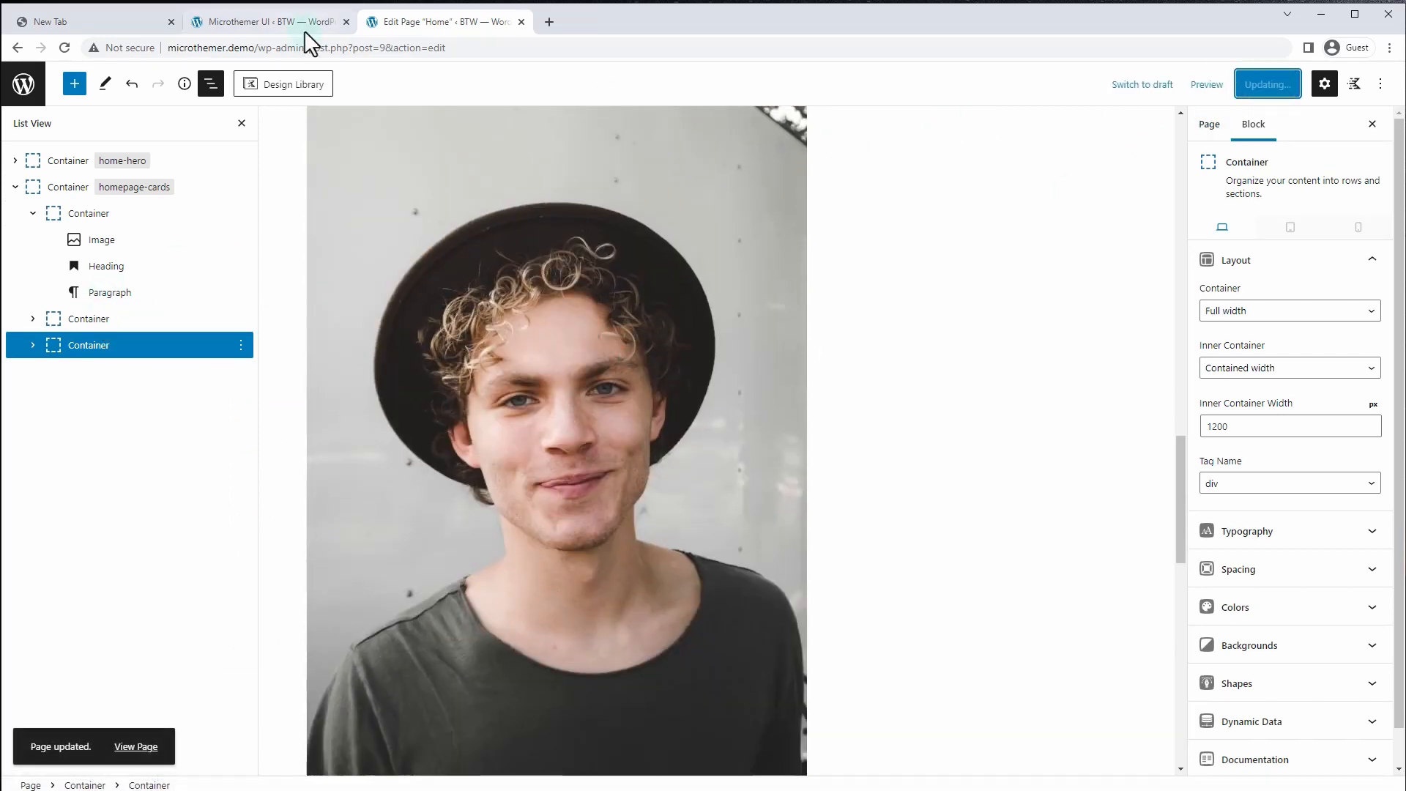
{"action": "left_click", "coordinate": [266, 24]}
{"action": "left_click", "coordinate": [61, 47]}
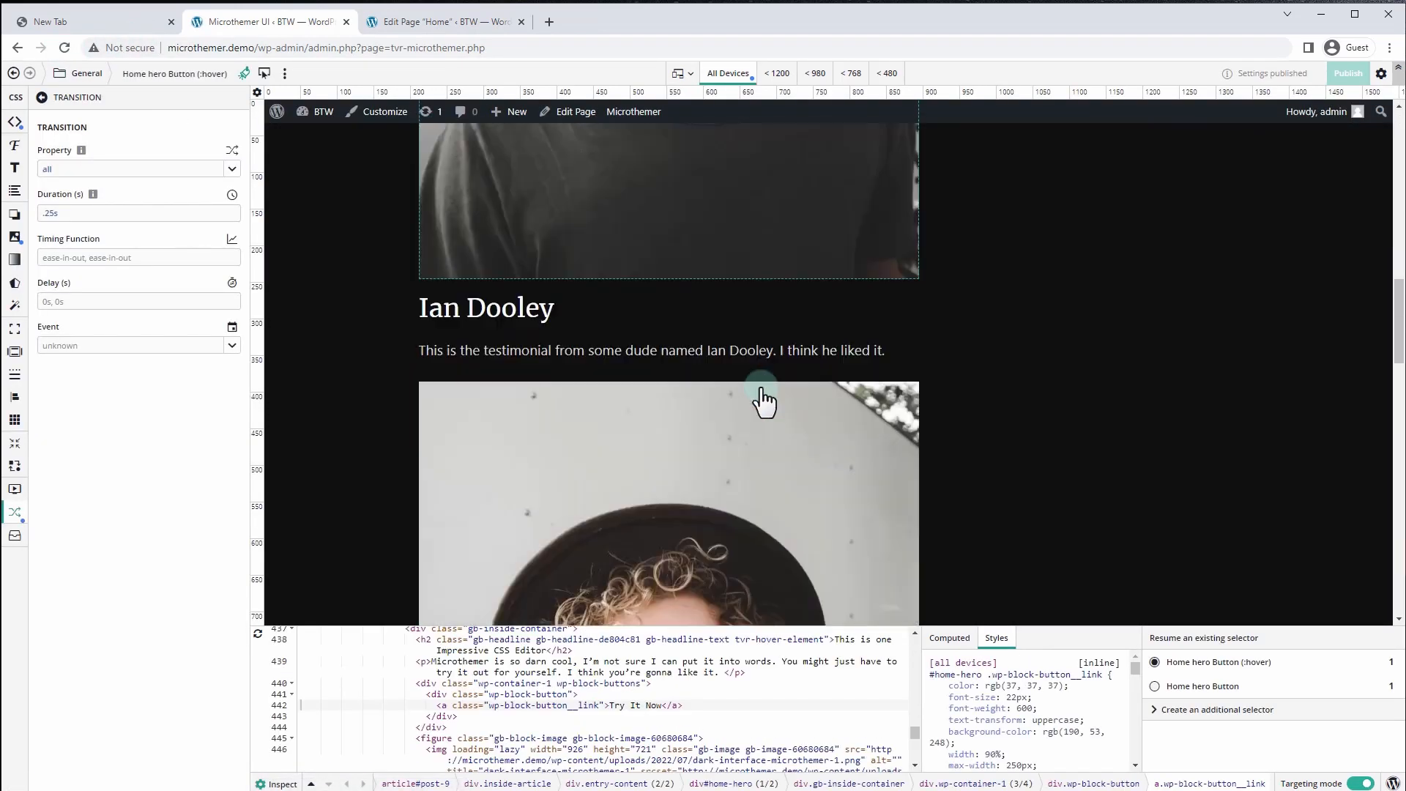
Select the testimonial portrait image and open the code inspector
{"action": "scroll", "coordinate": [762, 384], "scroll_direction": "down", "scroll_amount": 2}
{"action": "scroll", "coordinate": [762, 383], "scroll_direction": "up", "scroll_amount": 8}
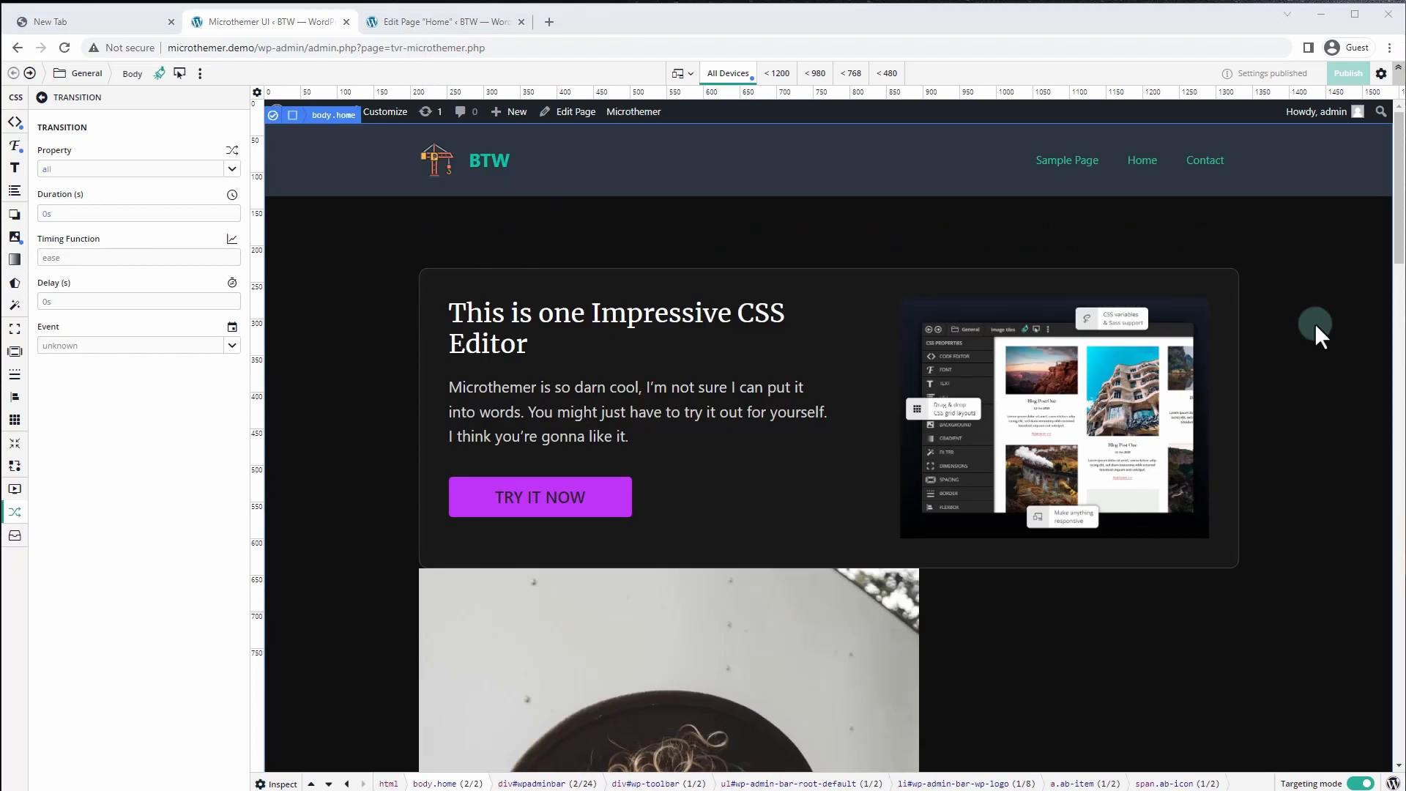
{"action": "scroll", "coordinate": [1315, 328], "scroll_direction": "down", "scroll_amount": 10}
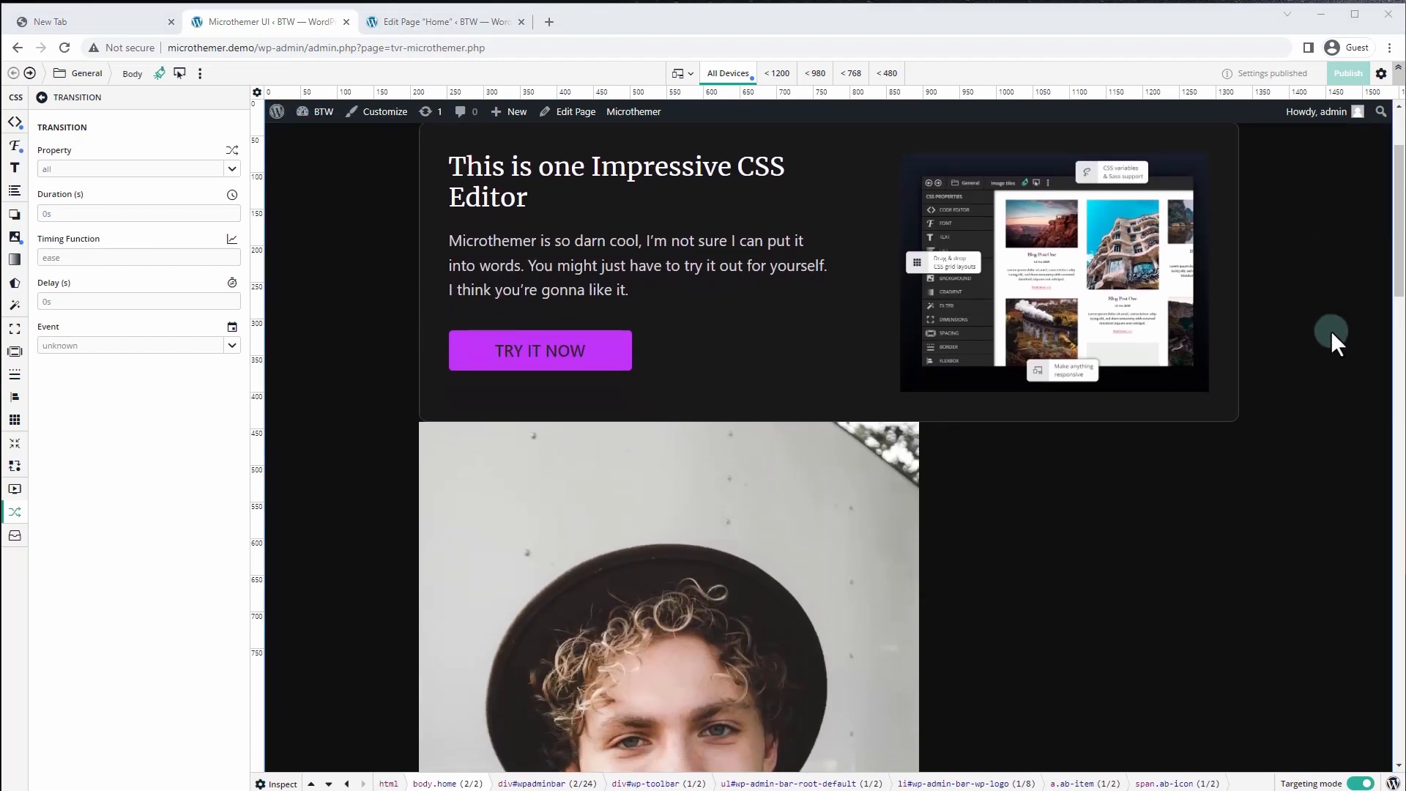
{"action": "scroll", "coordinate": [1285, 347], "scroll_direction": "down", "scroll_amount": 10}
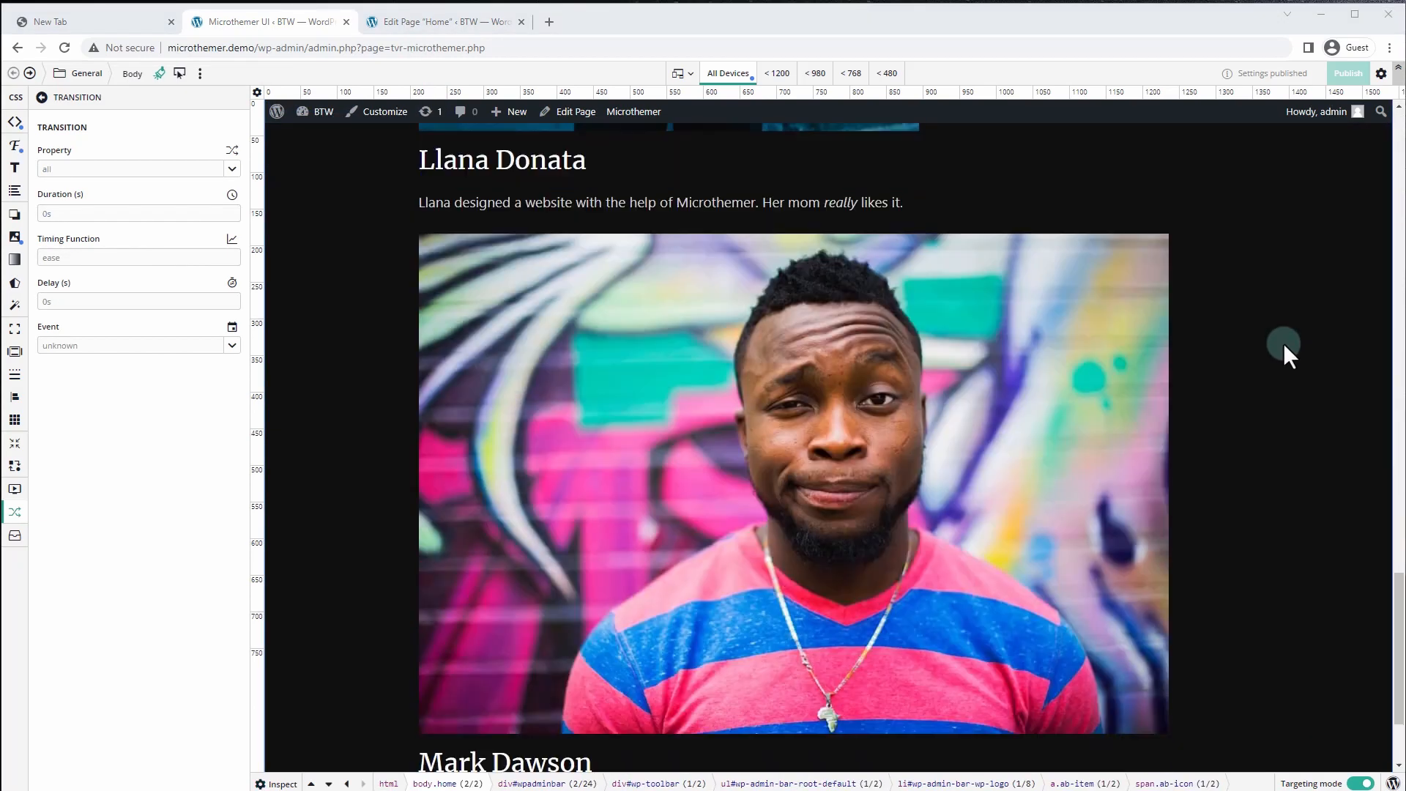
{"action": "scroll", "coordinate": [1287, 347], "scroll_direction": "up", "scroll_amount": 10}
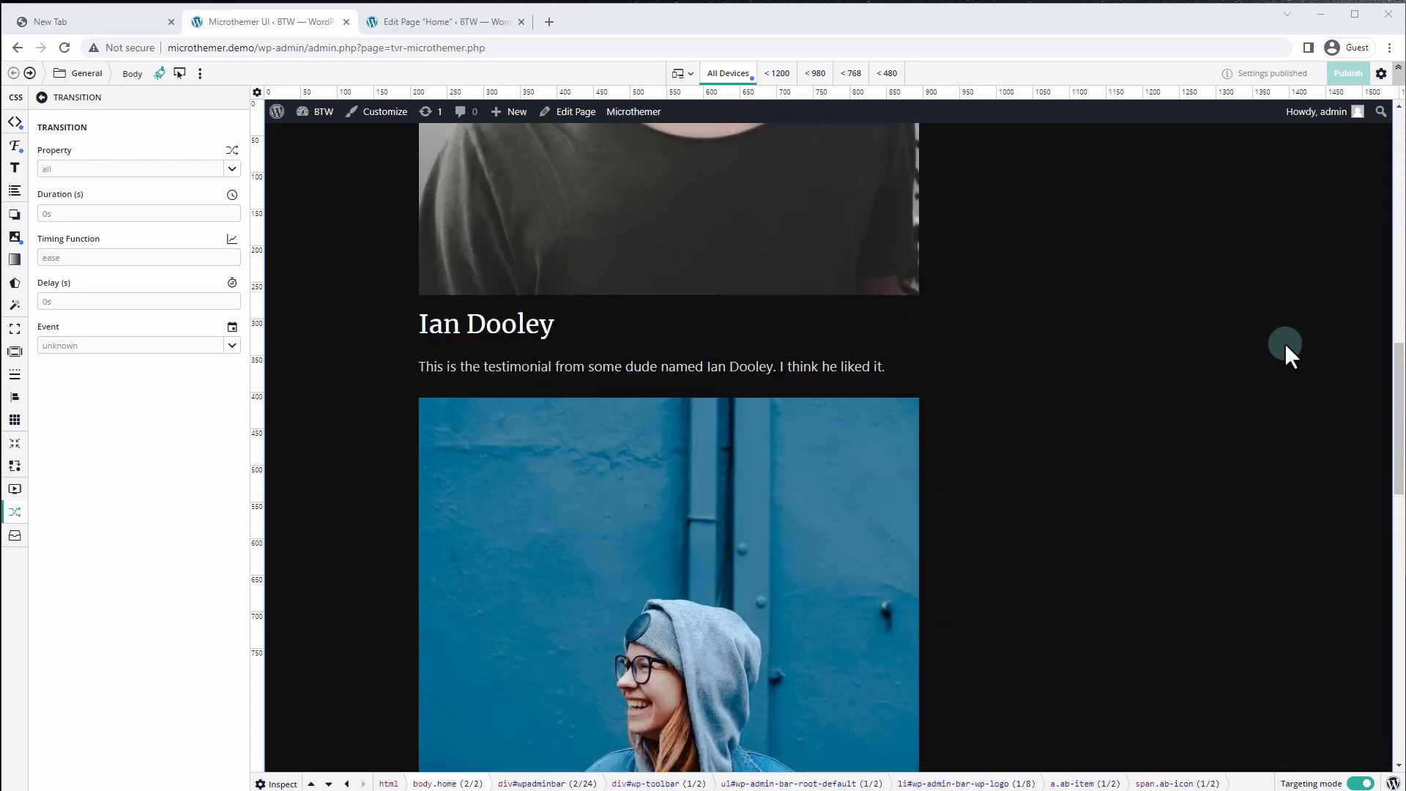
{"action": "scroll", "coordinate": [1290, 355], "scroll_direction": "up", "scroll_amount": 1}
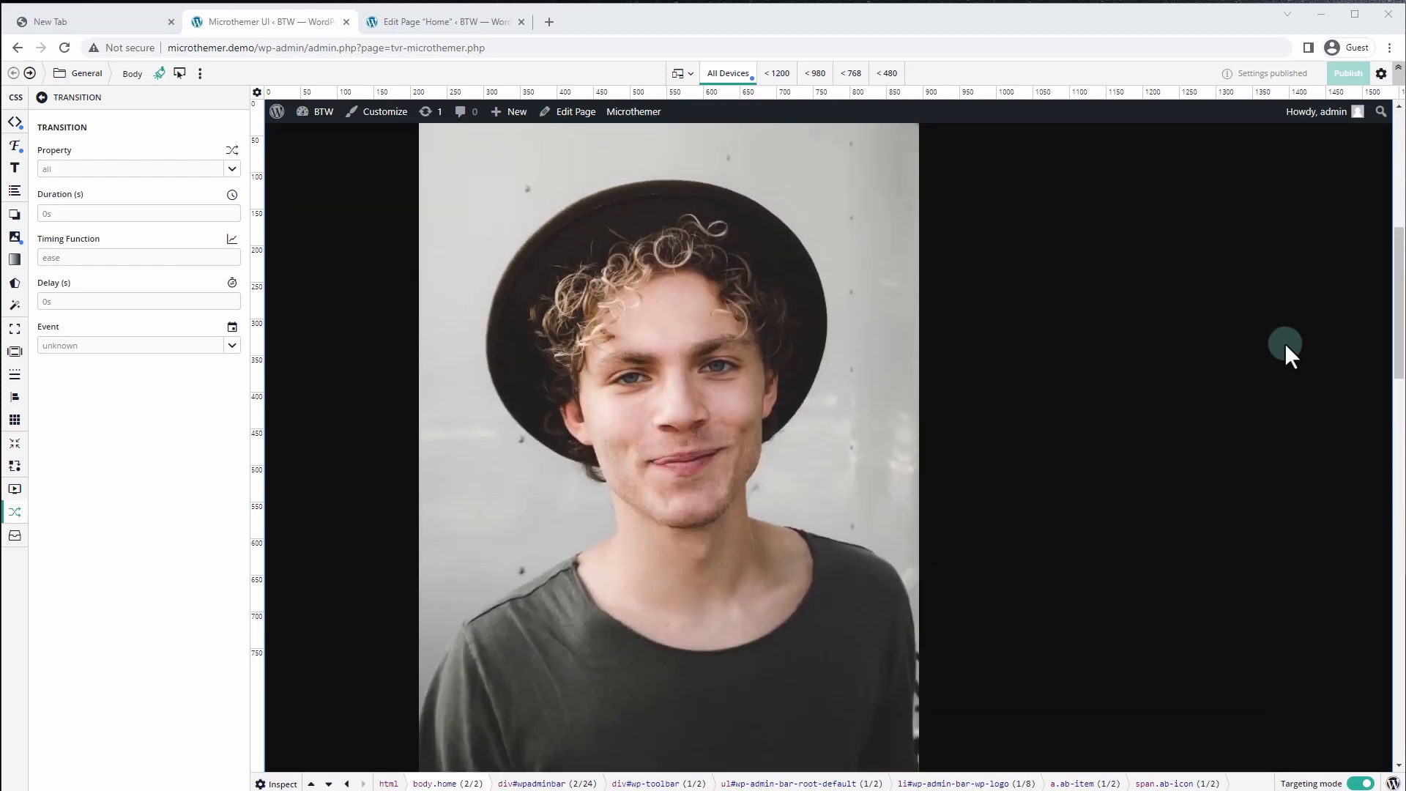
{"action": "scroll", "coordinate": [1286, 347], "scroll_direction": "up", "scroll_amount": 5}
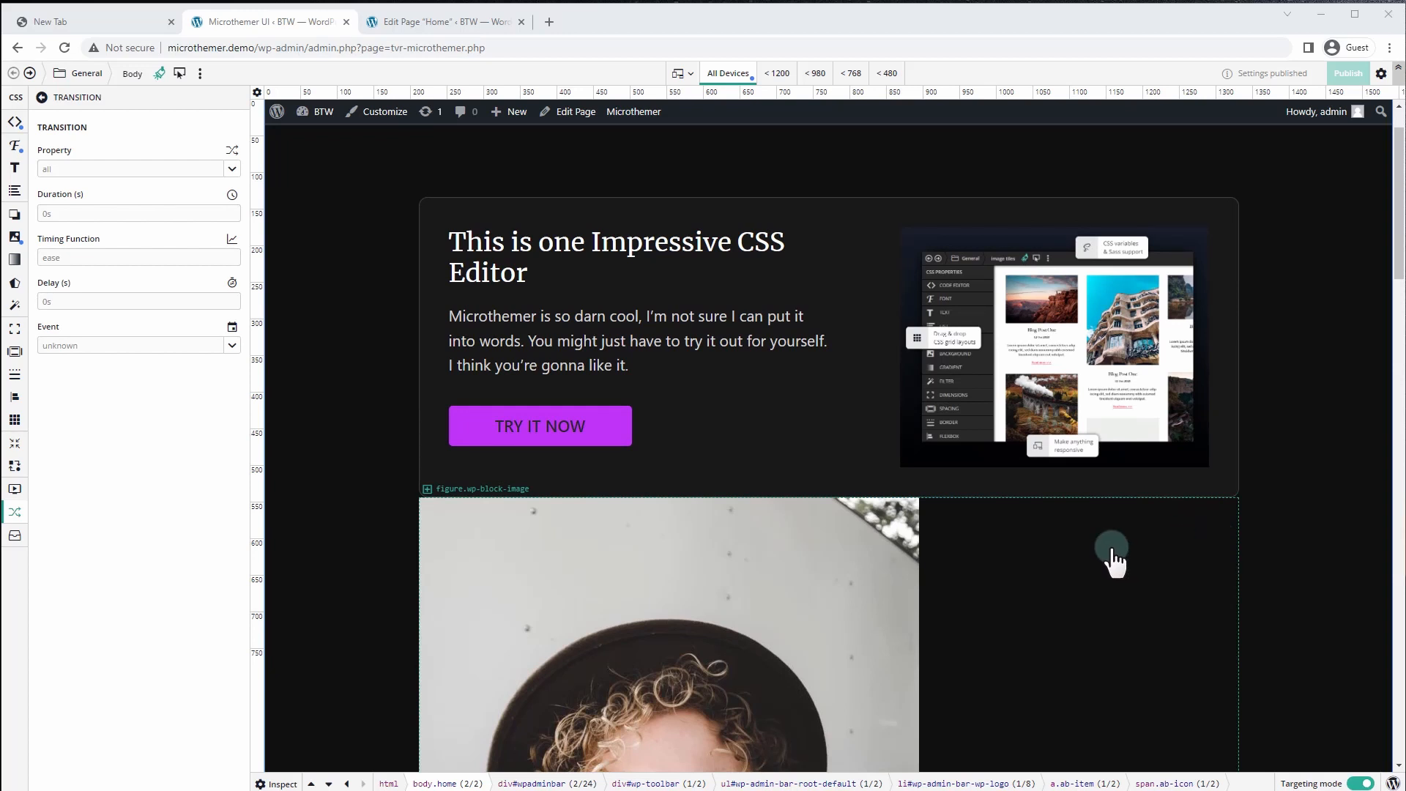
{"action": "left_click", "coordinate": [435, 523]}
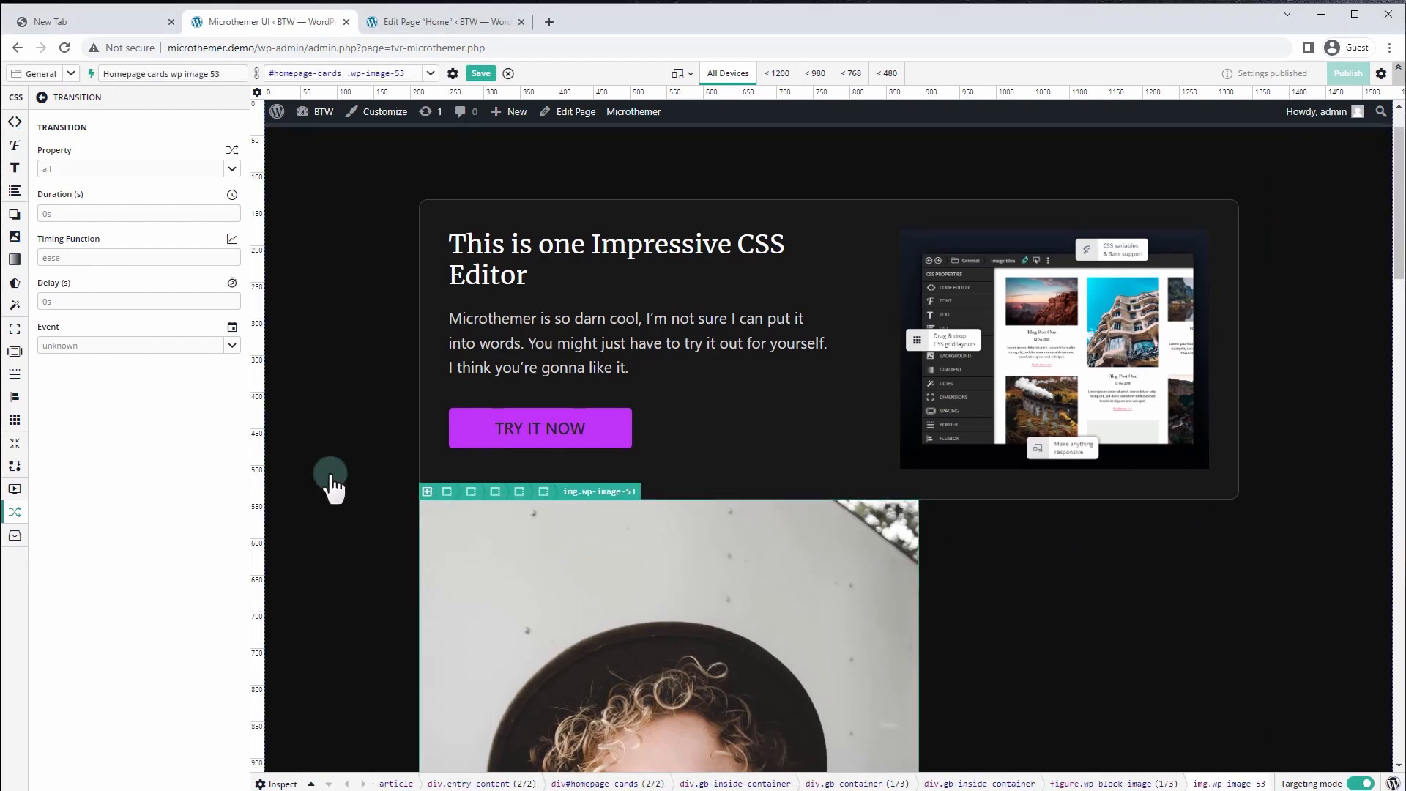
{"action": "scroll", "coordinate": [330, 486], "scroll_direction": "down", "scroll_amount": 3}
{"action": "left_click", "coordinate": [277, 783]}
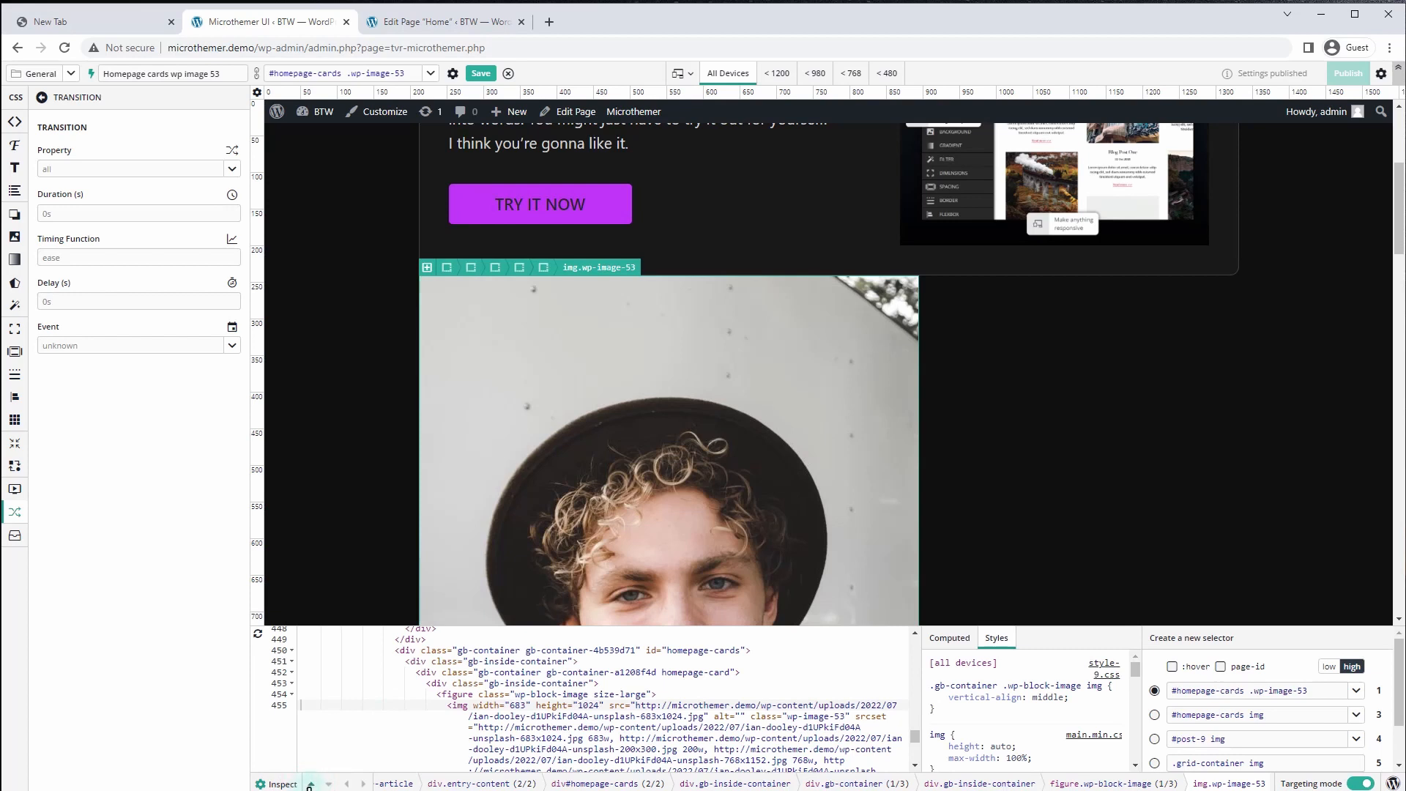
Walk the selection up to the #homepage-cards section and down to its inner container
{"action": "left_click", "coordinate": [311, 784]}
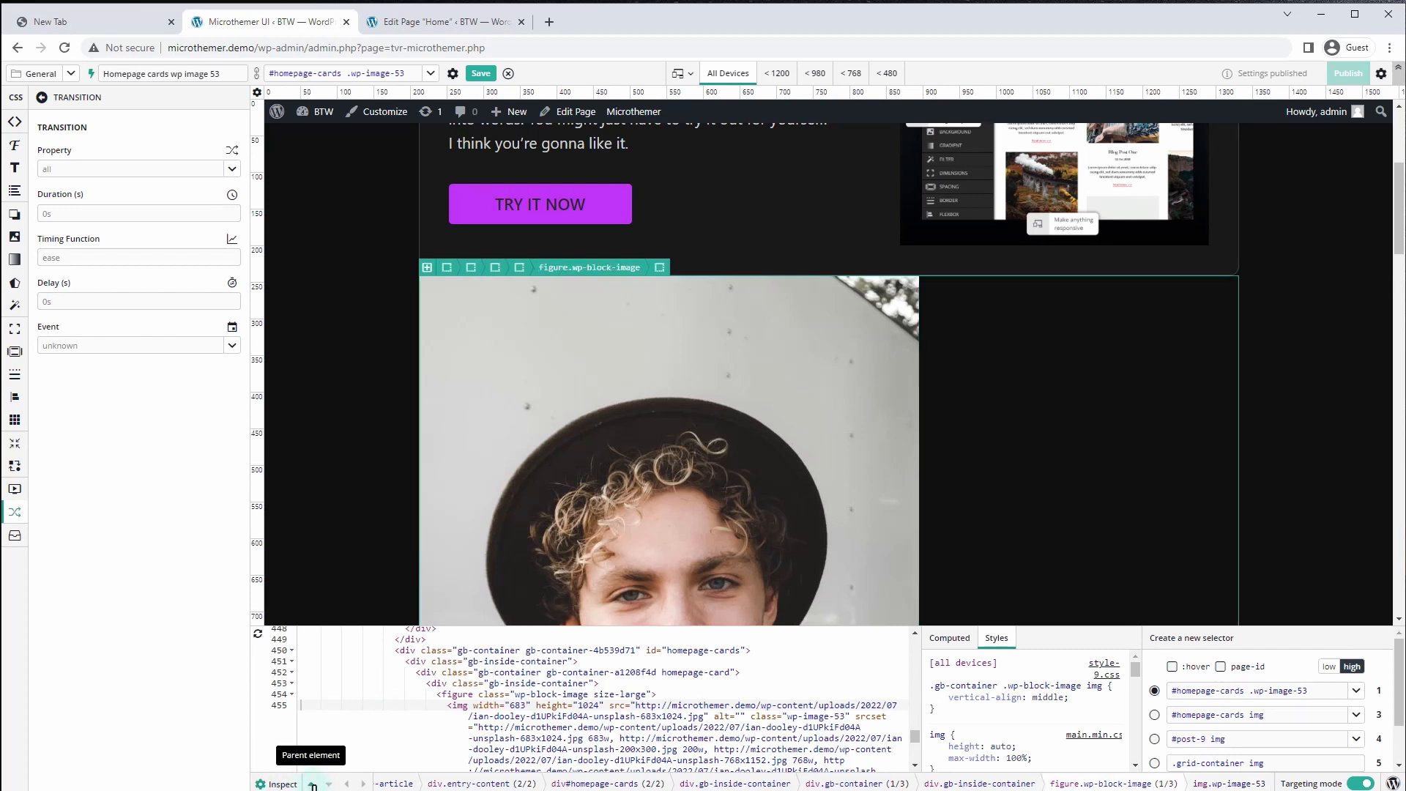
{"action": "left_click", "coordinate": [312, 785]}
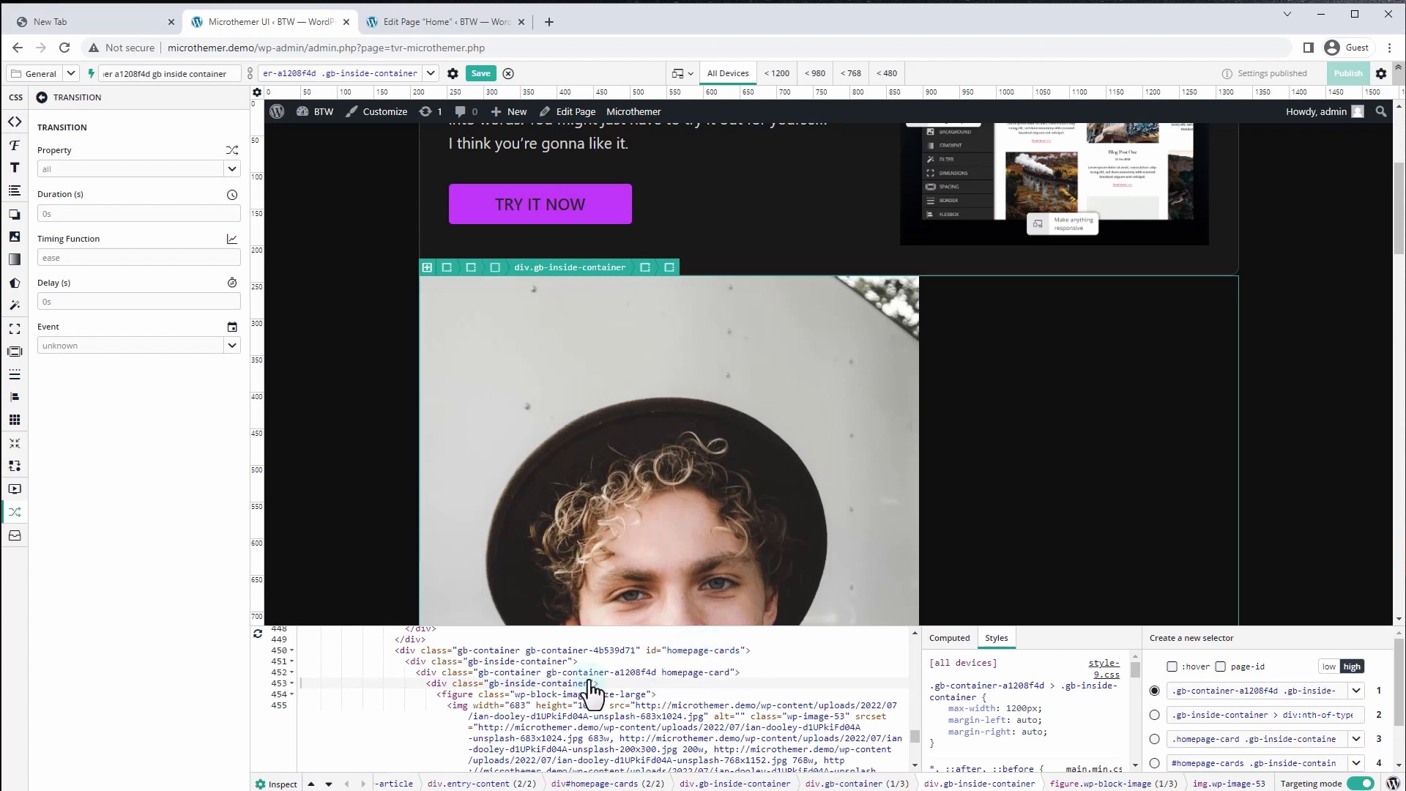
{"action": "left_click", "coordinate": [311, 786]}
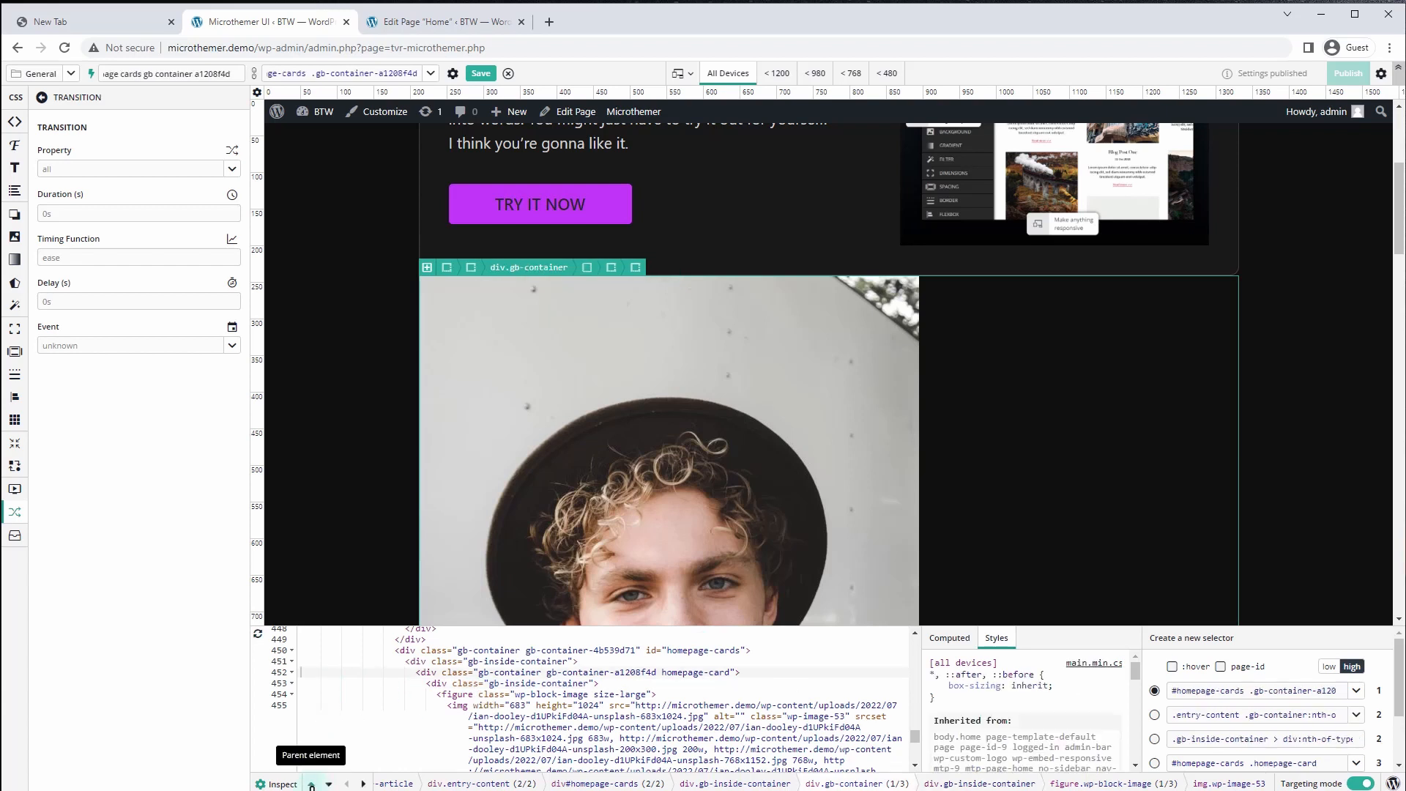
{"action": "left_click", "coordinate": [311, 786]}
{"action": "left_click", "coordinate": [311, 786]}
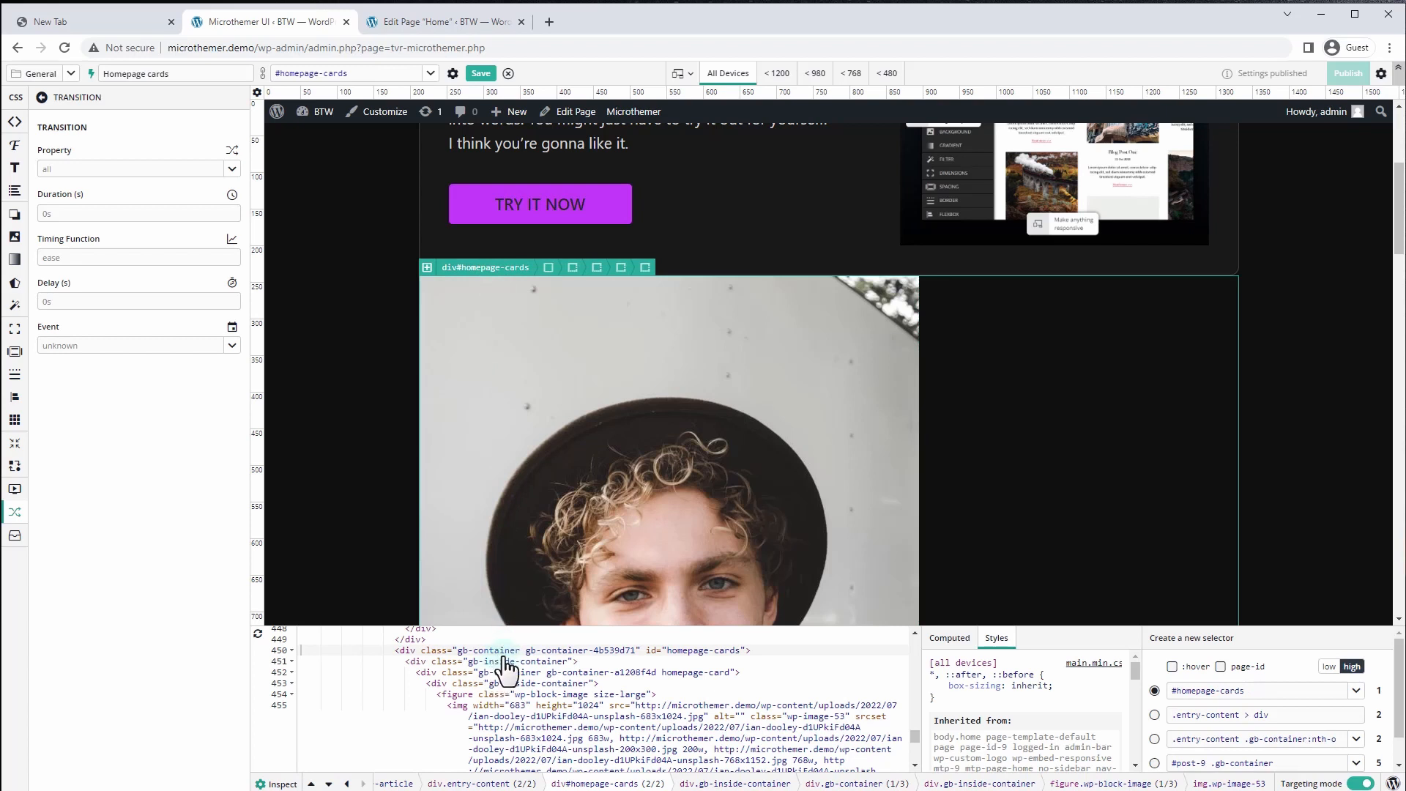
{"action": "left_click", "coordinate": [329, 784]}
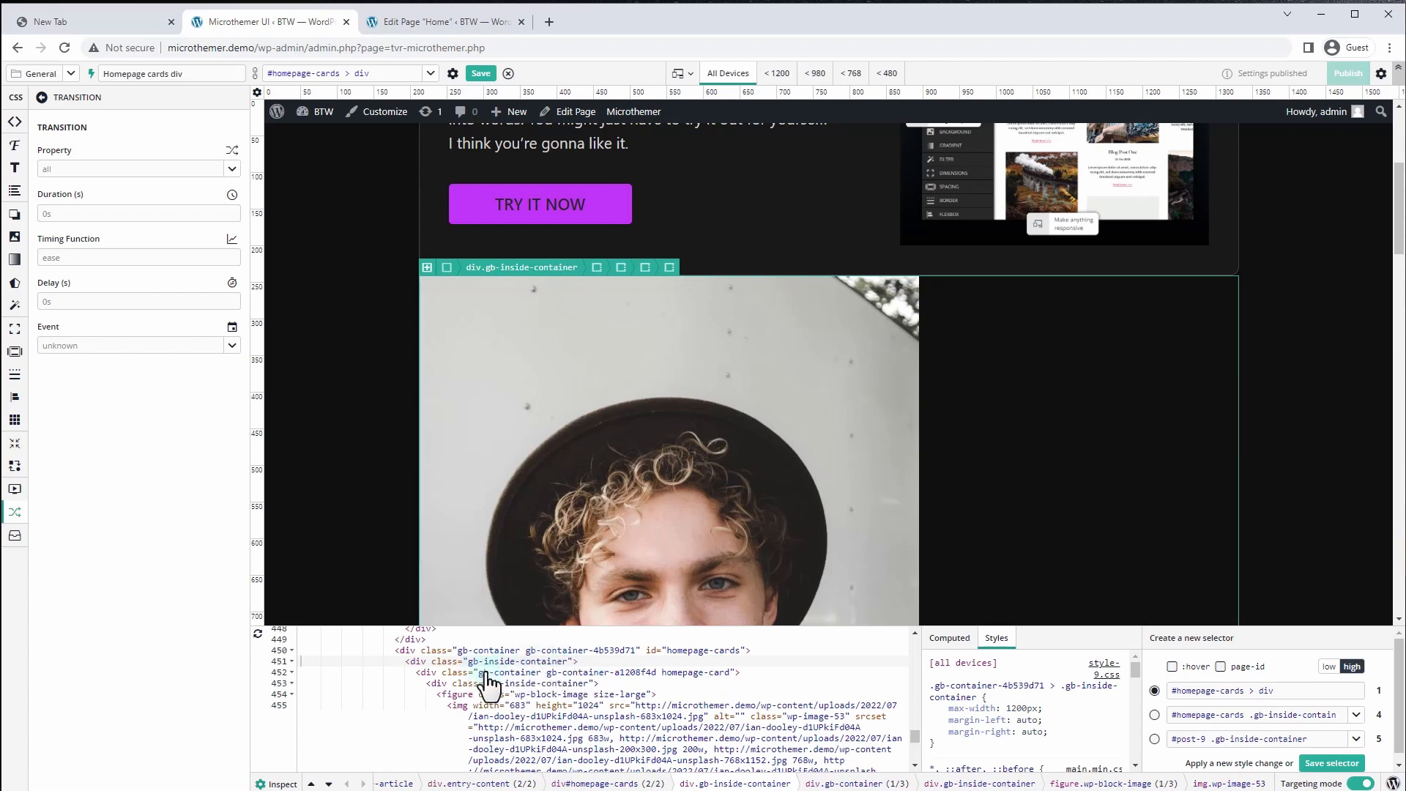
Create and save the selector #homepage-cards .gb-inside-container
{"action": "left_click", "coordinate": [428, 267]}
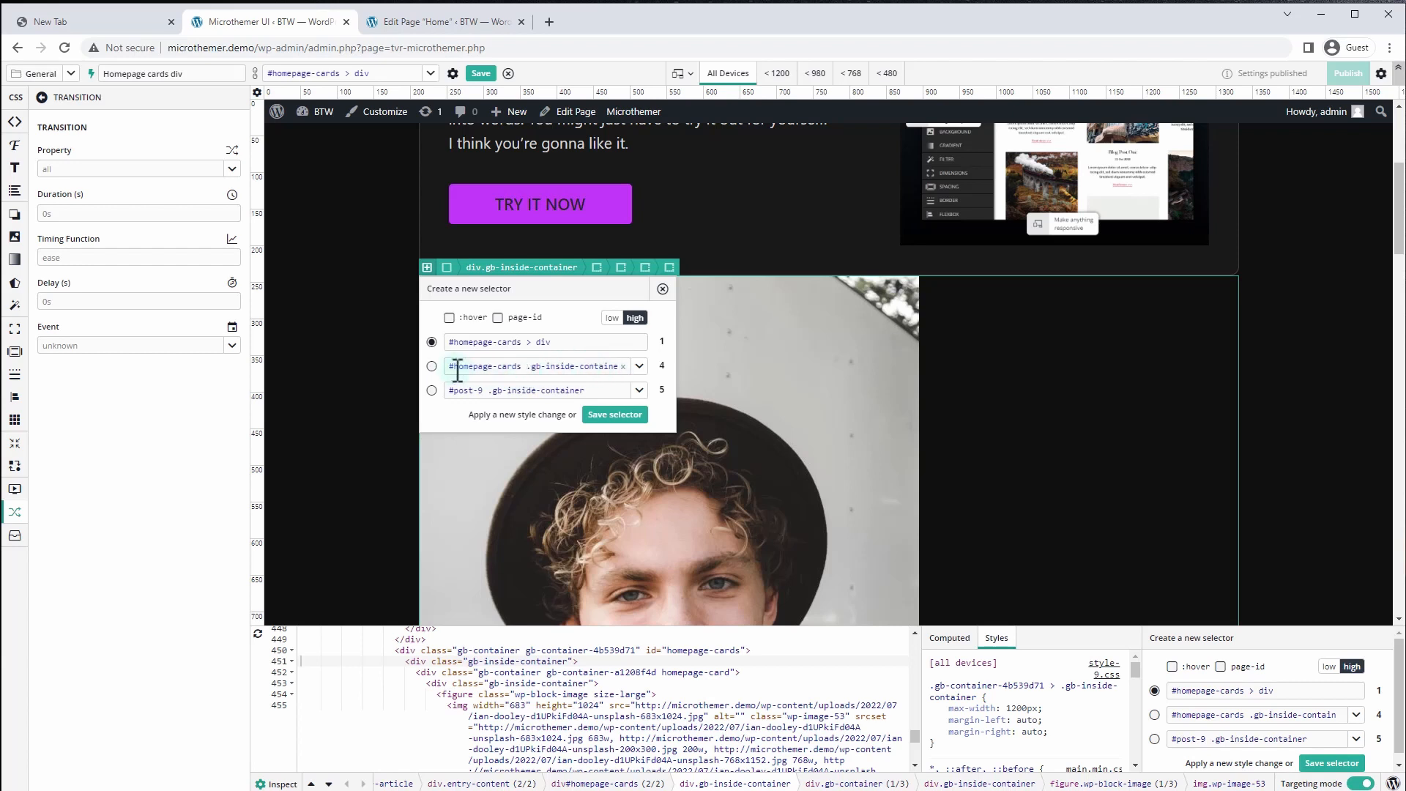
{"action": "left_click", "coordinate": [432, 366]}
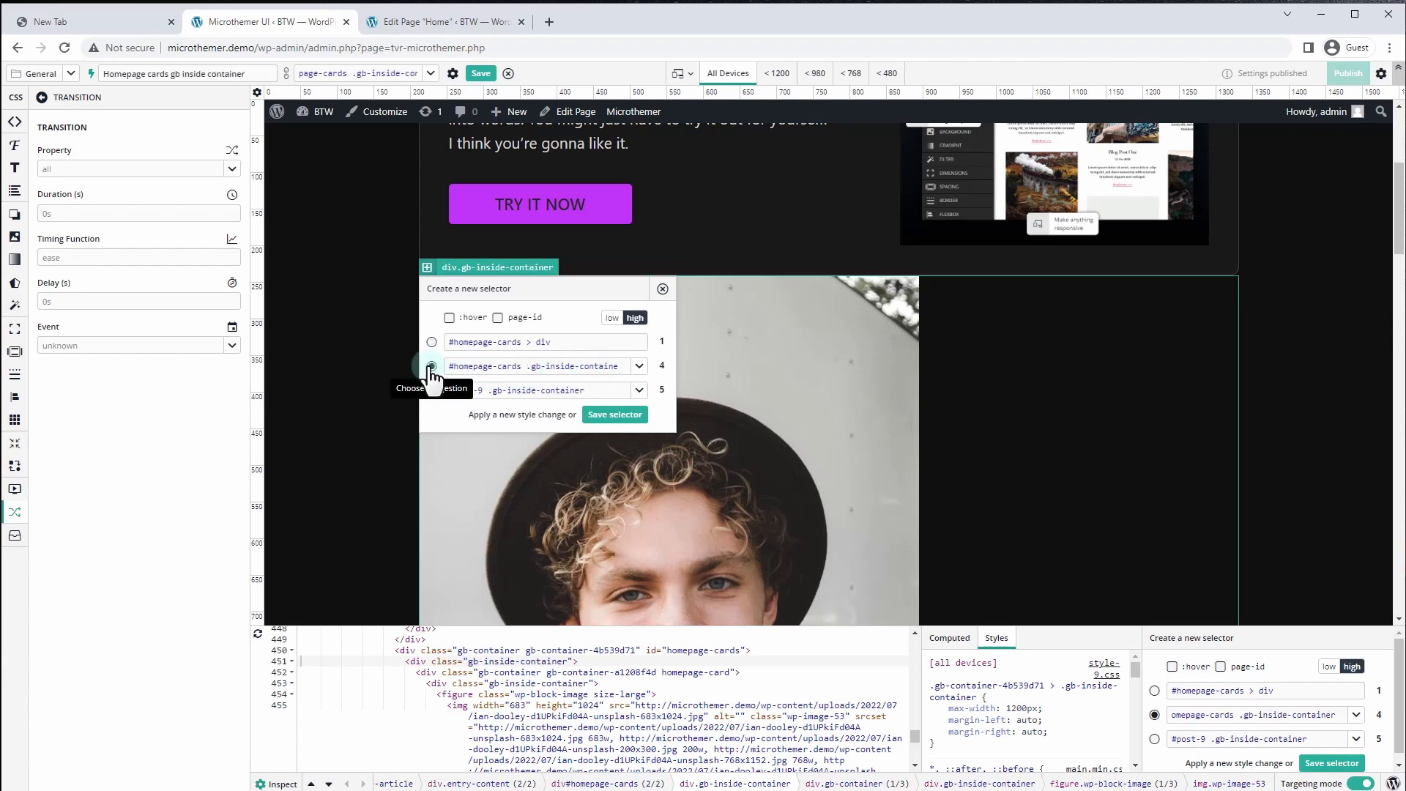
{"action": "left_click", "coordinate": [594, 415]}
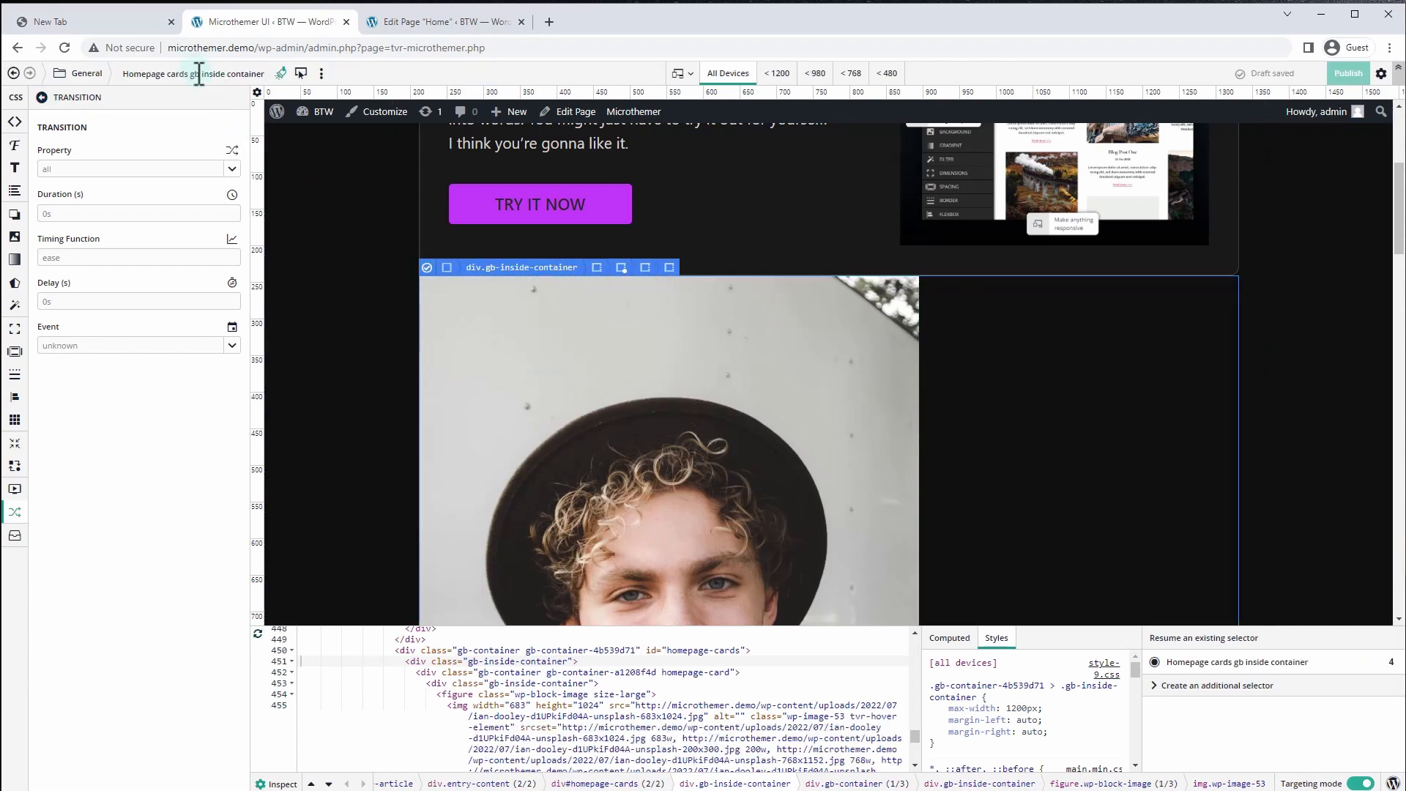
Rename the selector label to 'Homepage cards Inner'
{"action": "left_click", "coordinate": [259, 74]}
{"action": "left_click_drag", "start_coordinate": [264, 74], "coordinate": [194, 76]}
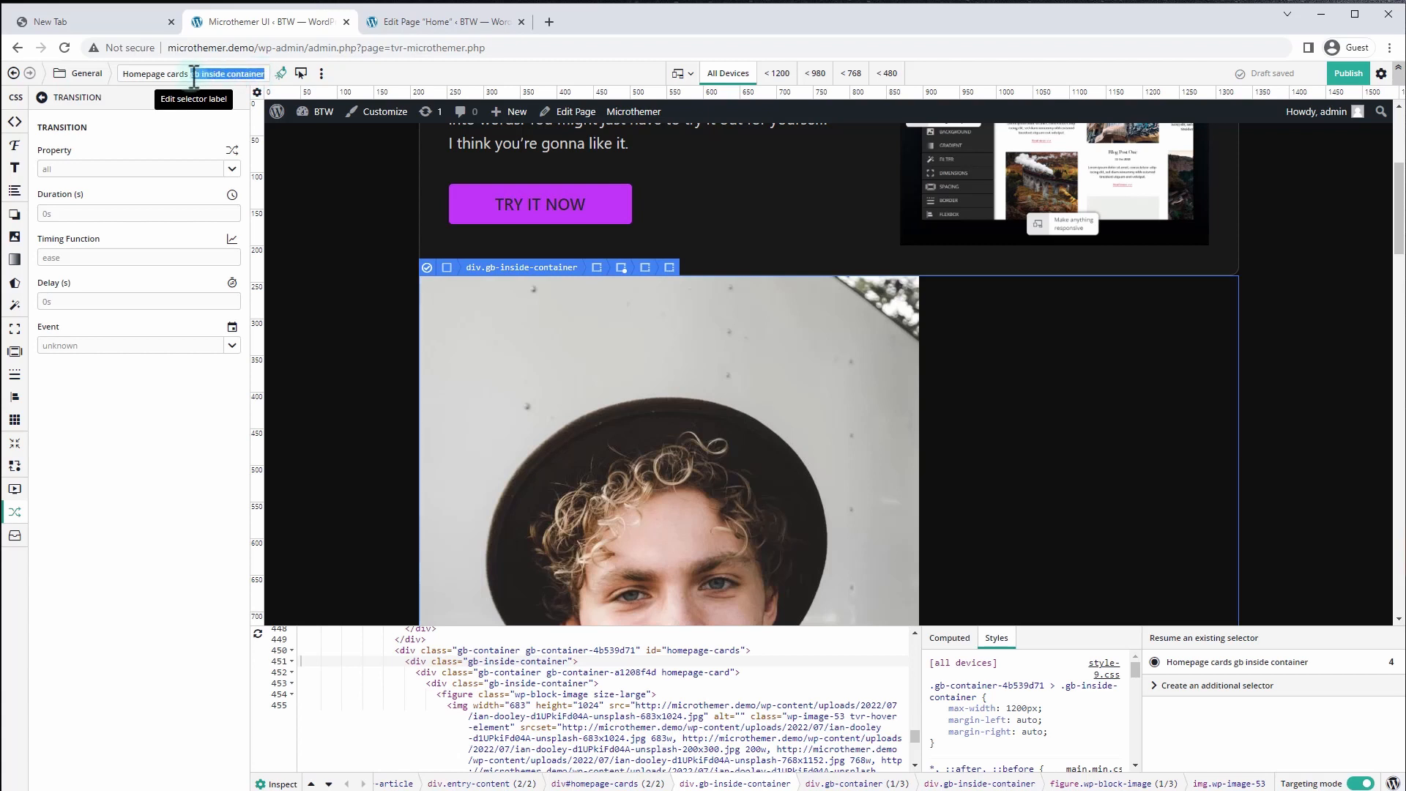
{"action": "type", "text": "inn"}
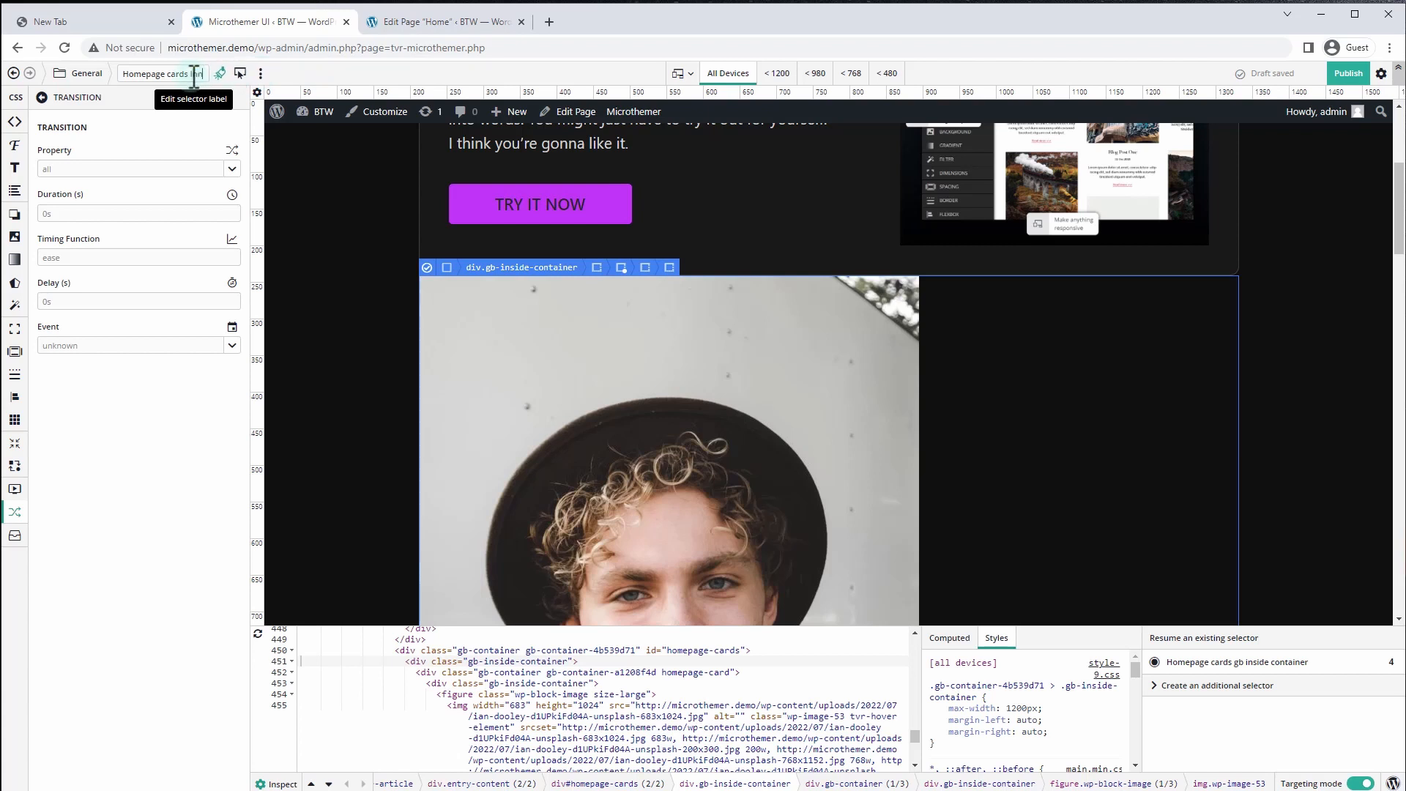
{"action": "key", "text": "Return"}
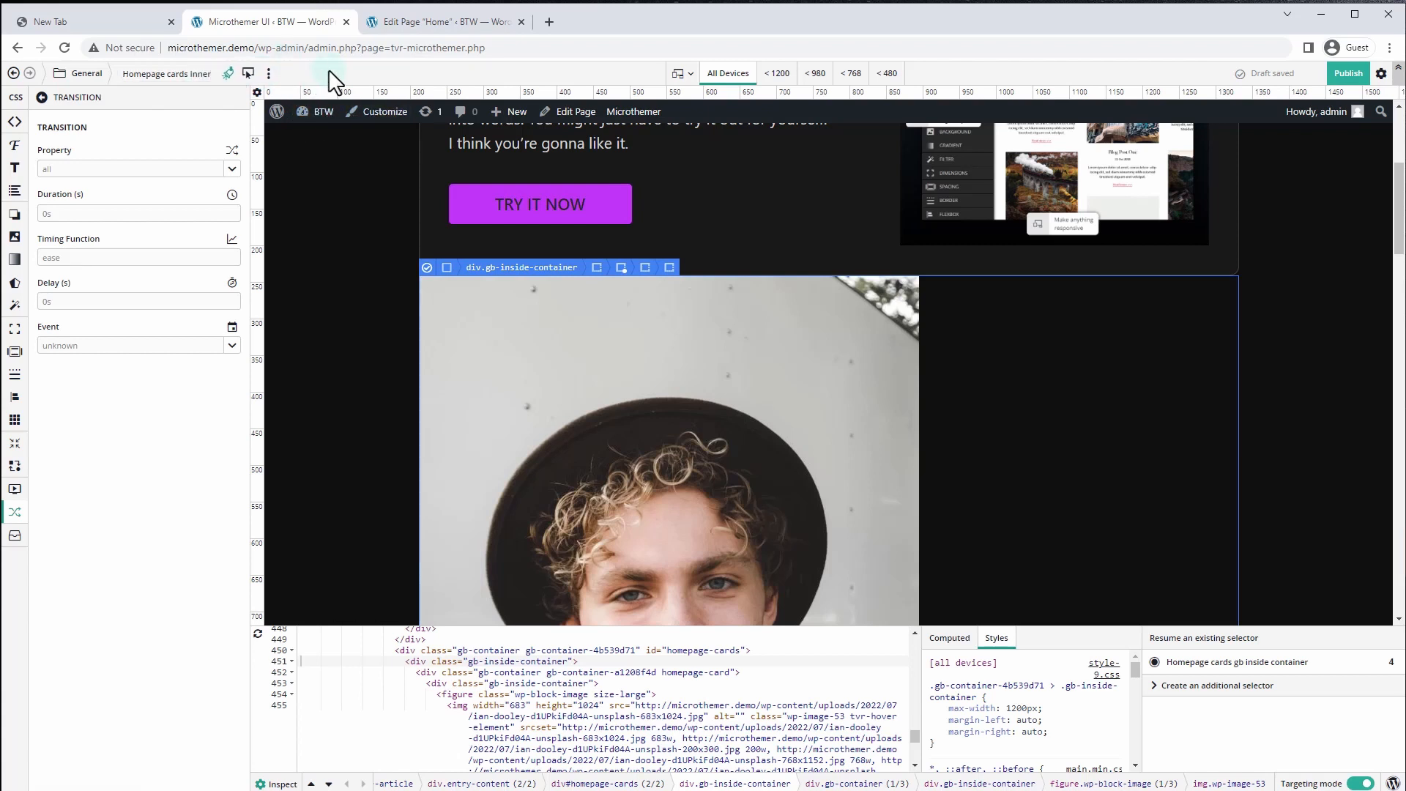
Set the cards container's display to flex
{"action": "left_click", "coordinate": [15, 404]}
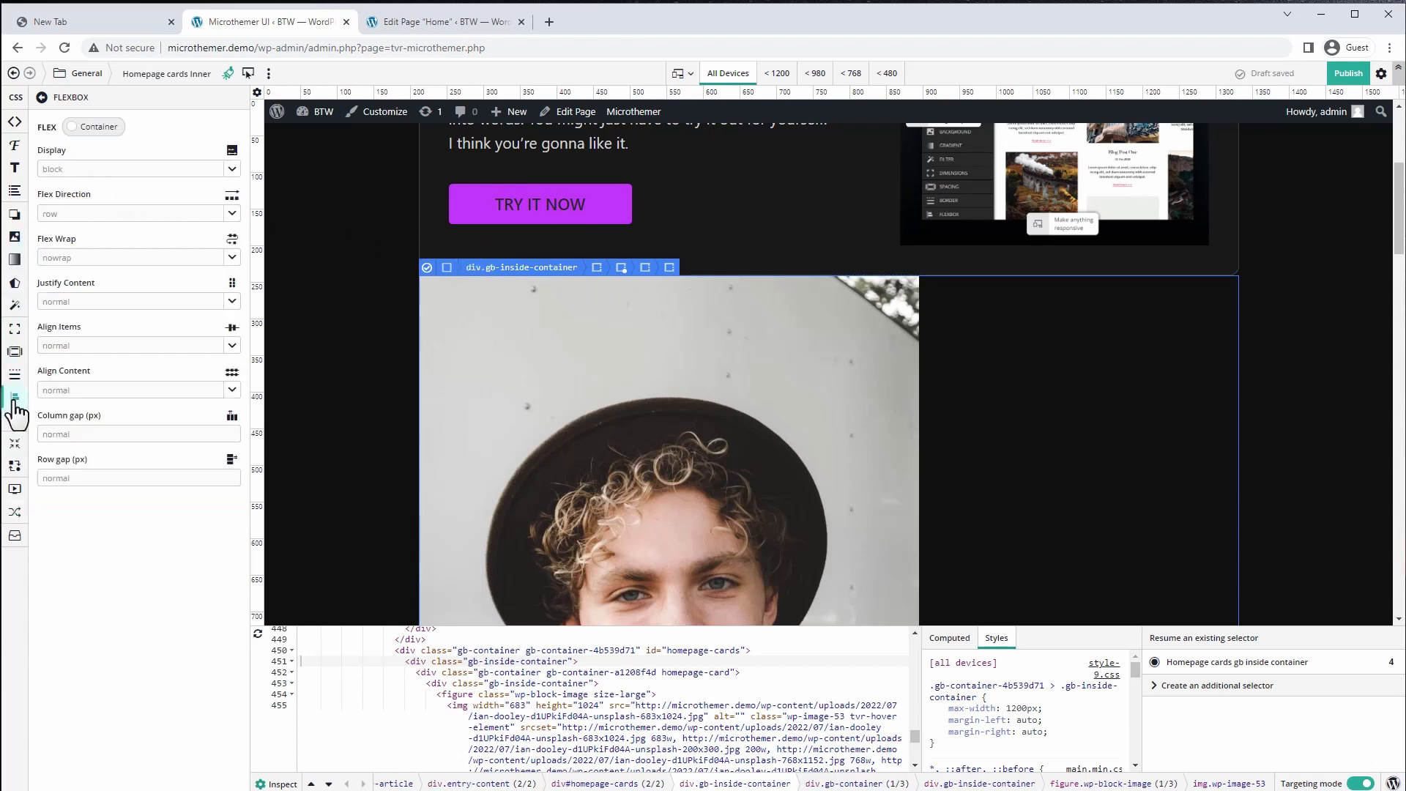
{"action": "left_click", "coordinate": [232, 169]}
{"action": "left_click", "coordinate": [53, 189]}
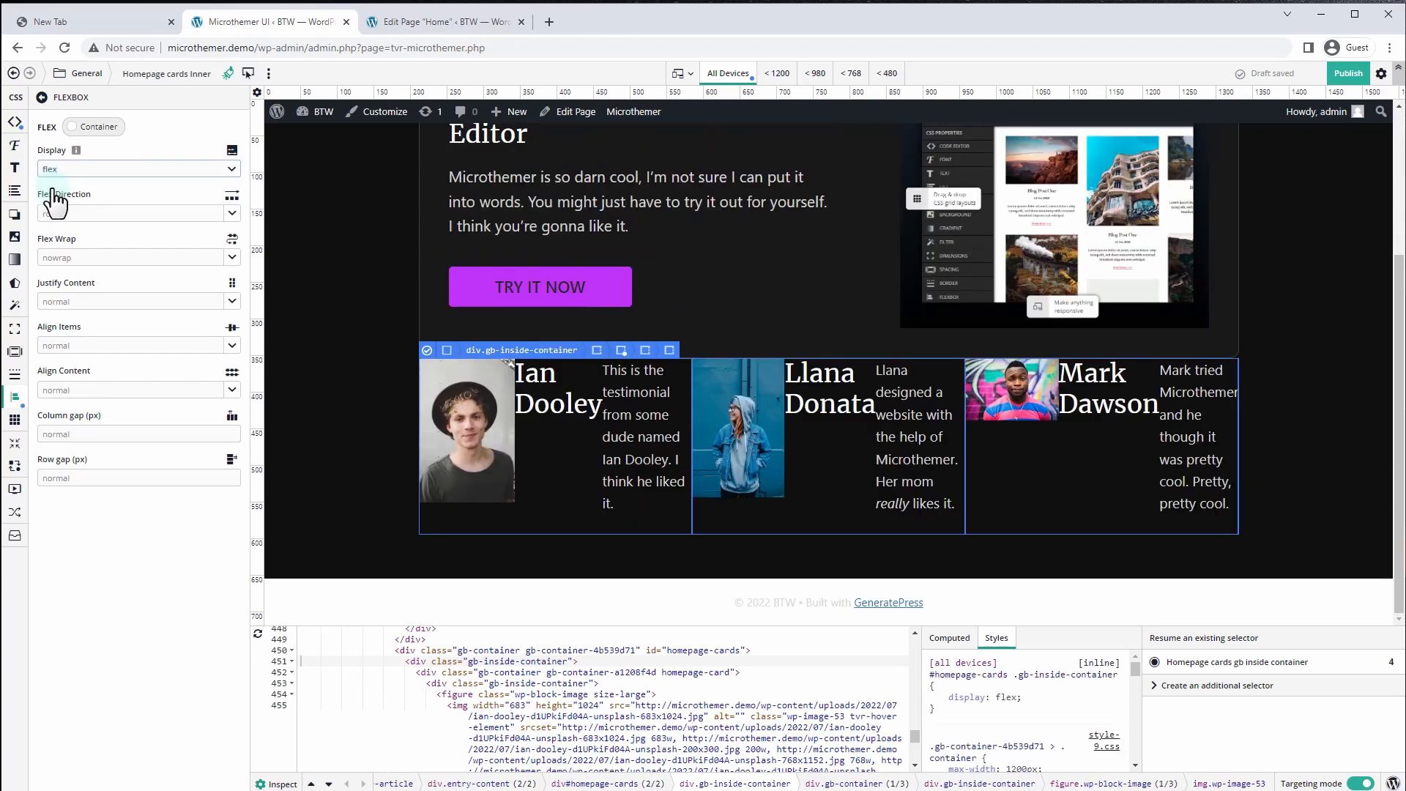
Retarget the flex selector to '#homepage-cards > div' and apply the update
{"action": "left_click", "coordinate": [427, 350]}
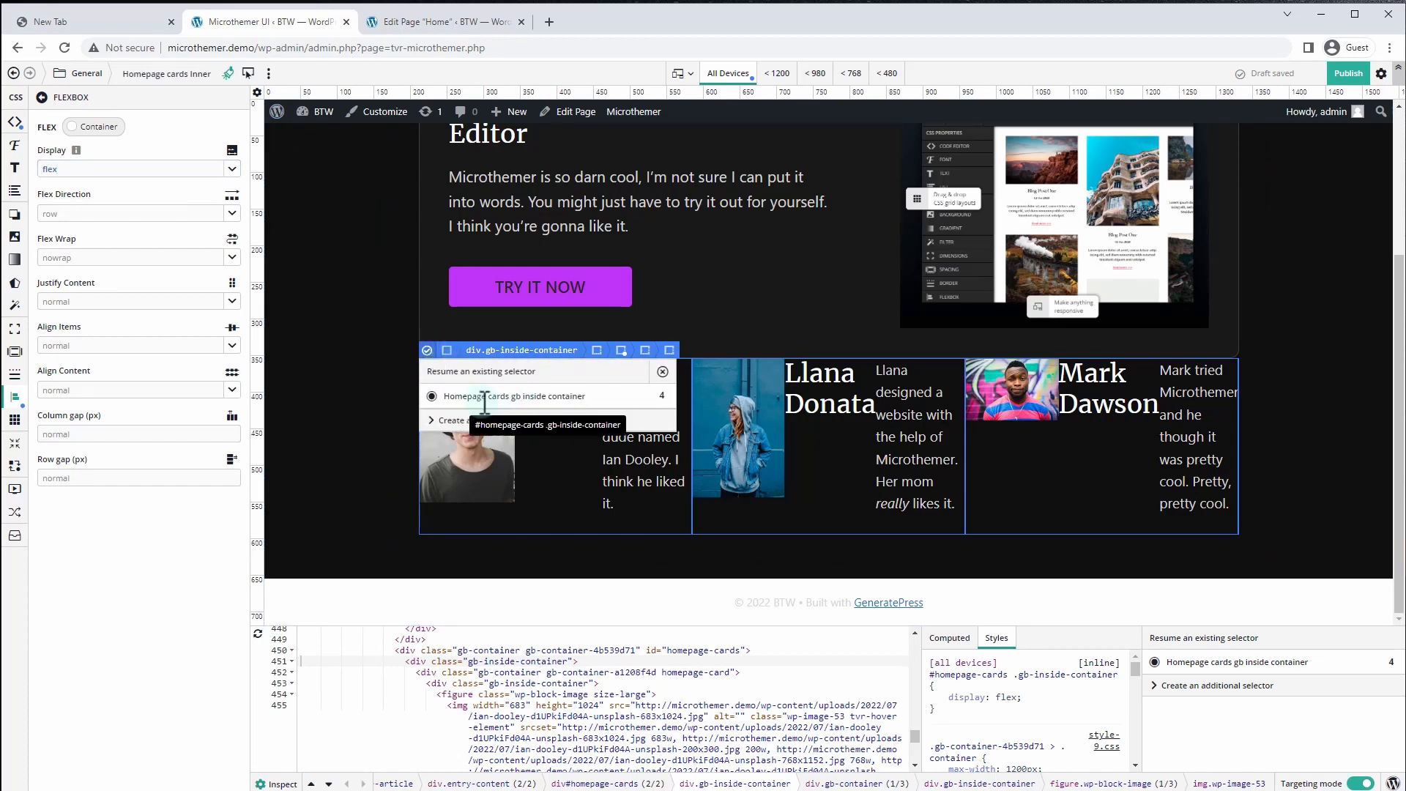
{"action": "left_click", "coordinate": [248, 74]}
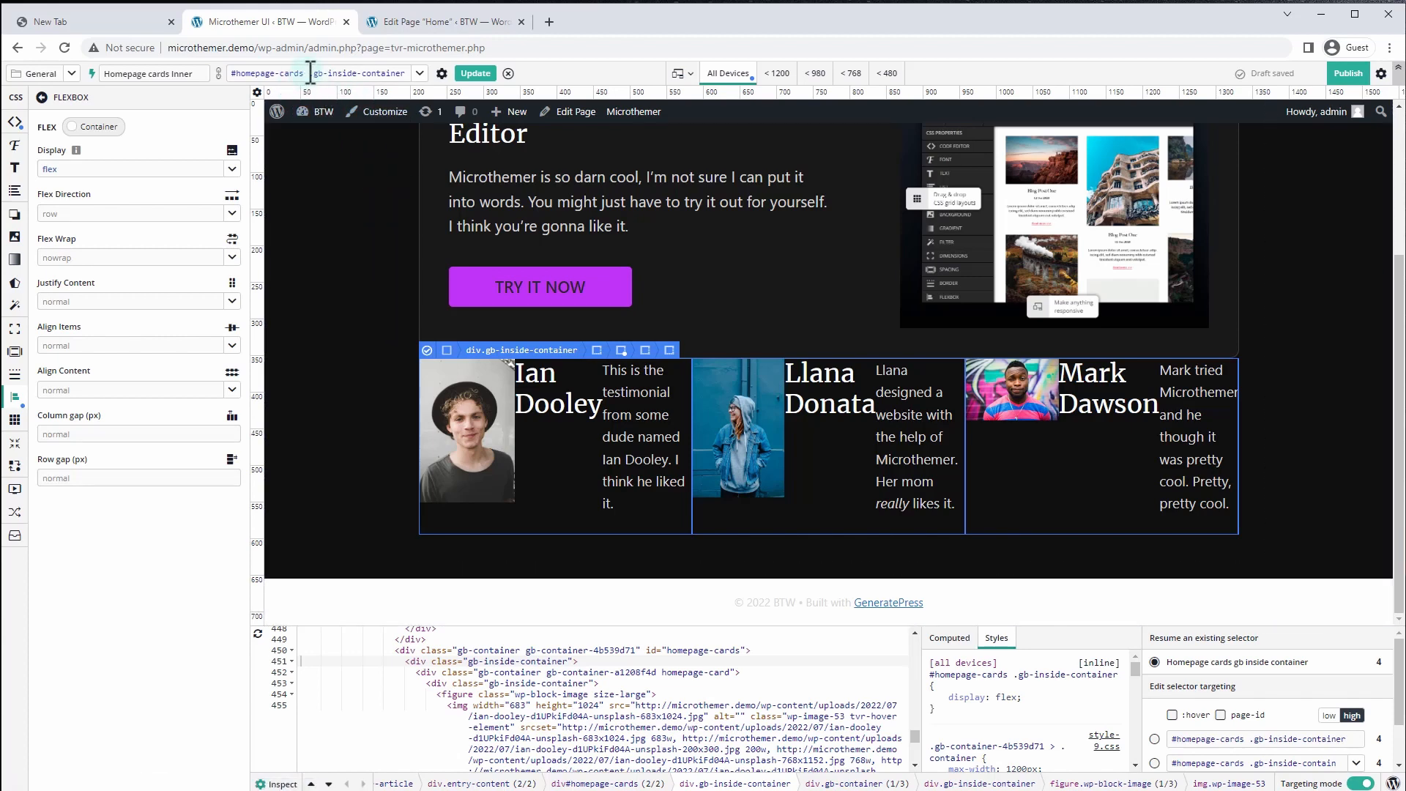
{"action": "left_click_drag", "start_coordinate": [349, 79], "coordinate": [410, 74]}
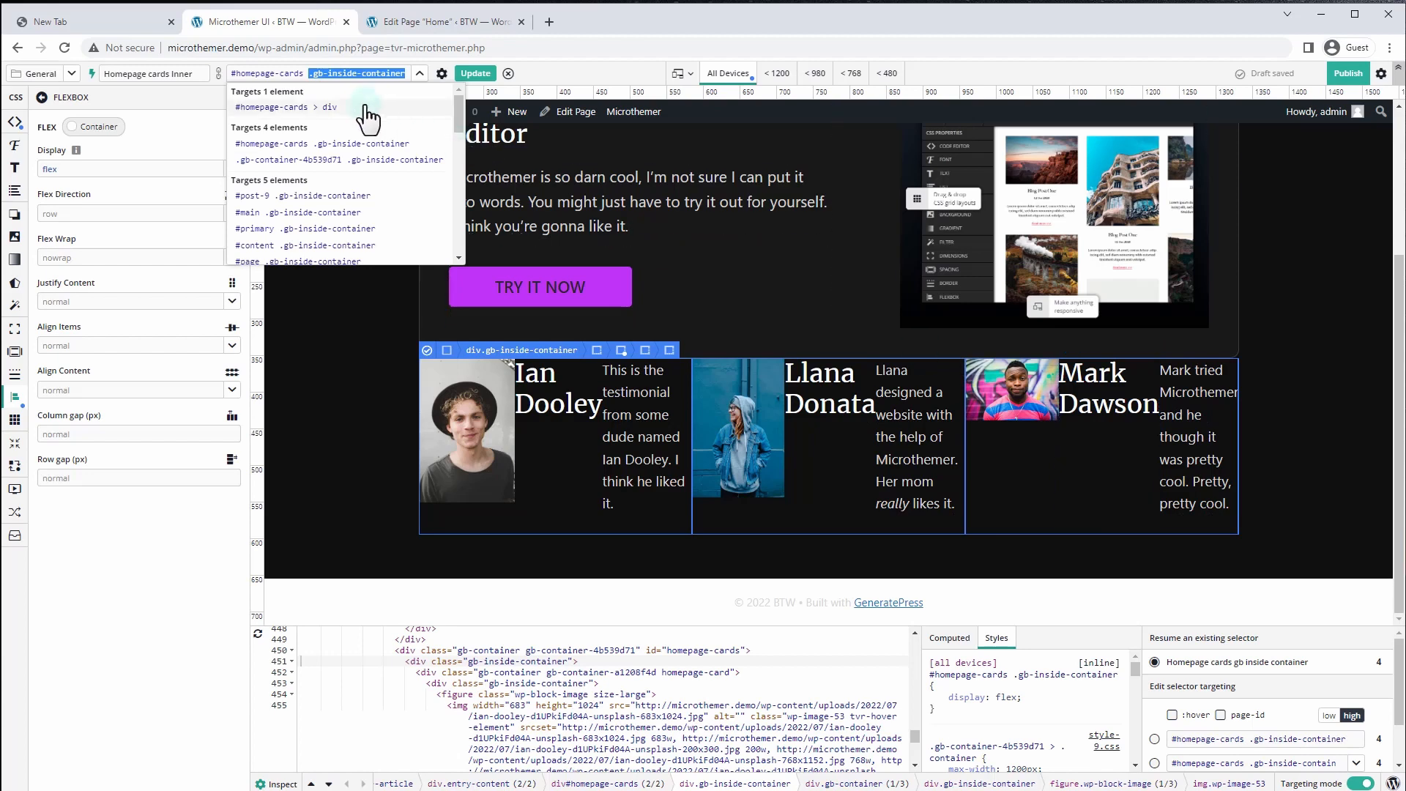
{"action": "left_click", "coordinate": [326, 108]}
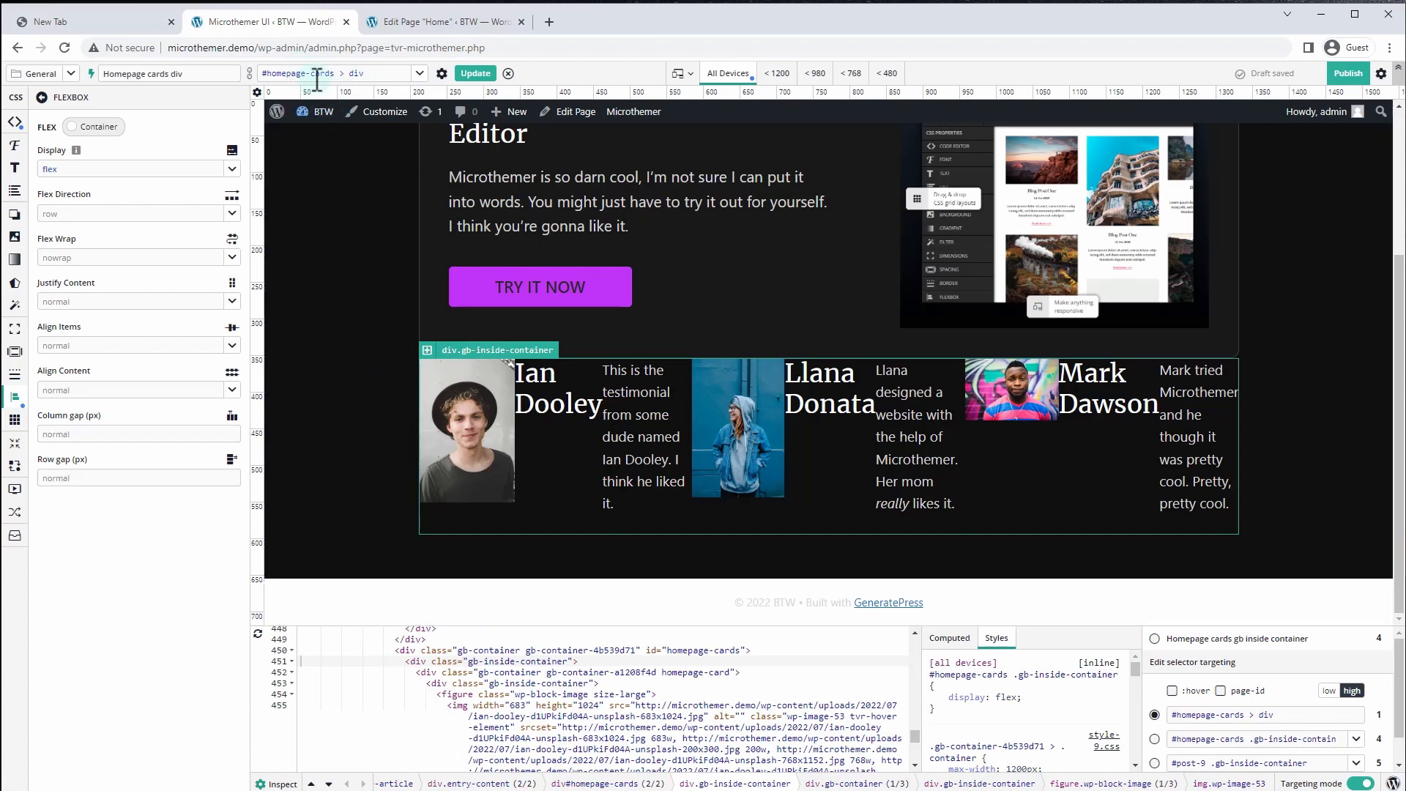
{"action": "double_click", "coordinate": [355, 77]}
{"action": "left_click", "coordinate": [474, 74]}
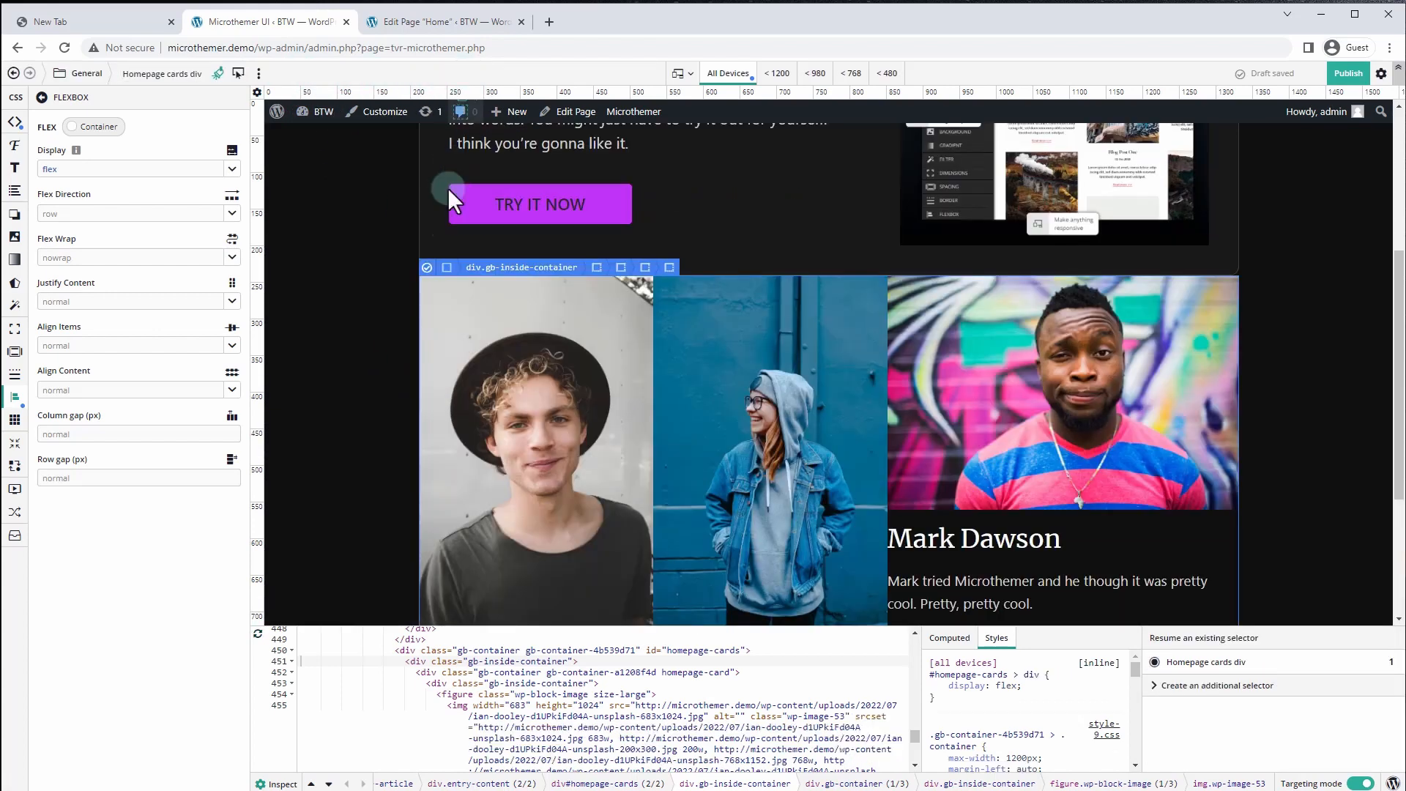
Select a single card container at line 452 in the HTML view
{"action": "scroll", "coordinate": [628, 405], "scroll_direction": "down", "scroll_amount": 3}
{"action": "scroll", "coordinate": [593, 405], "scroll_direction": "up", "scroll_amount": 4}
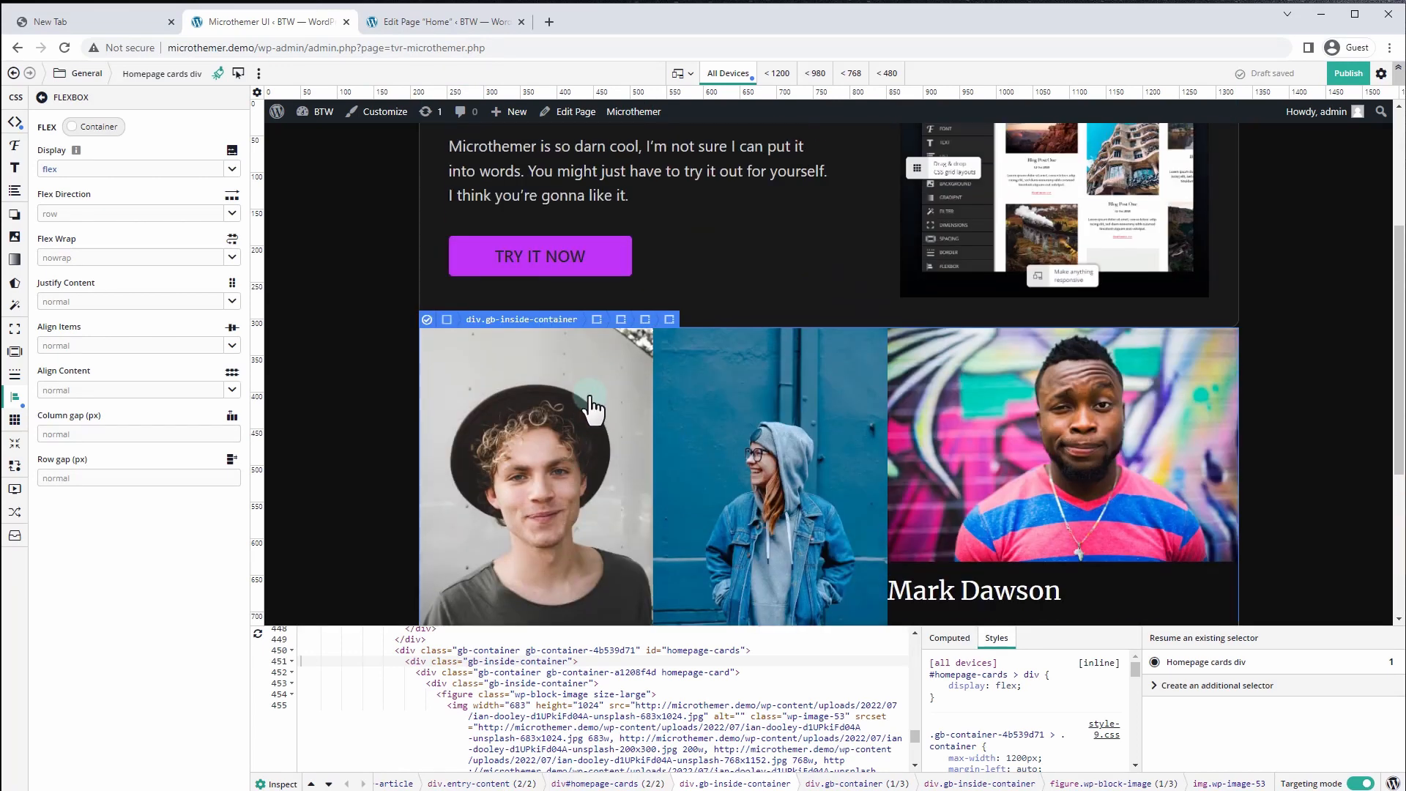
{"action": "scroll", "coordinate": [568, 395], "scroll_direction": "down", "scroll_amount": 4}
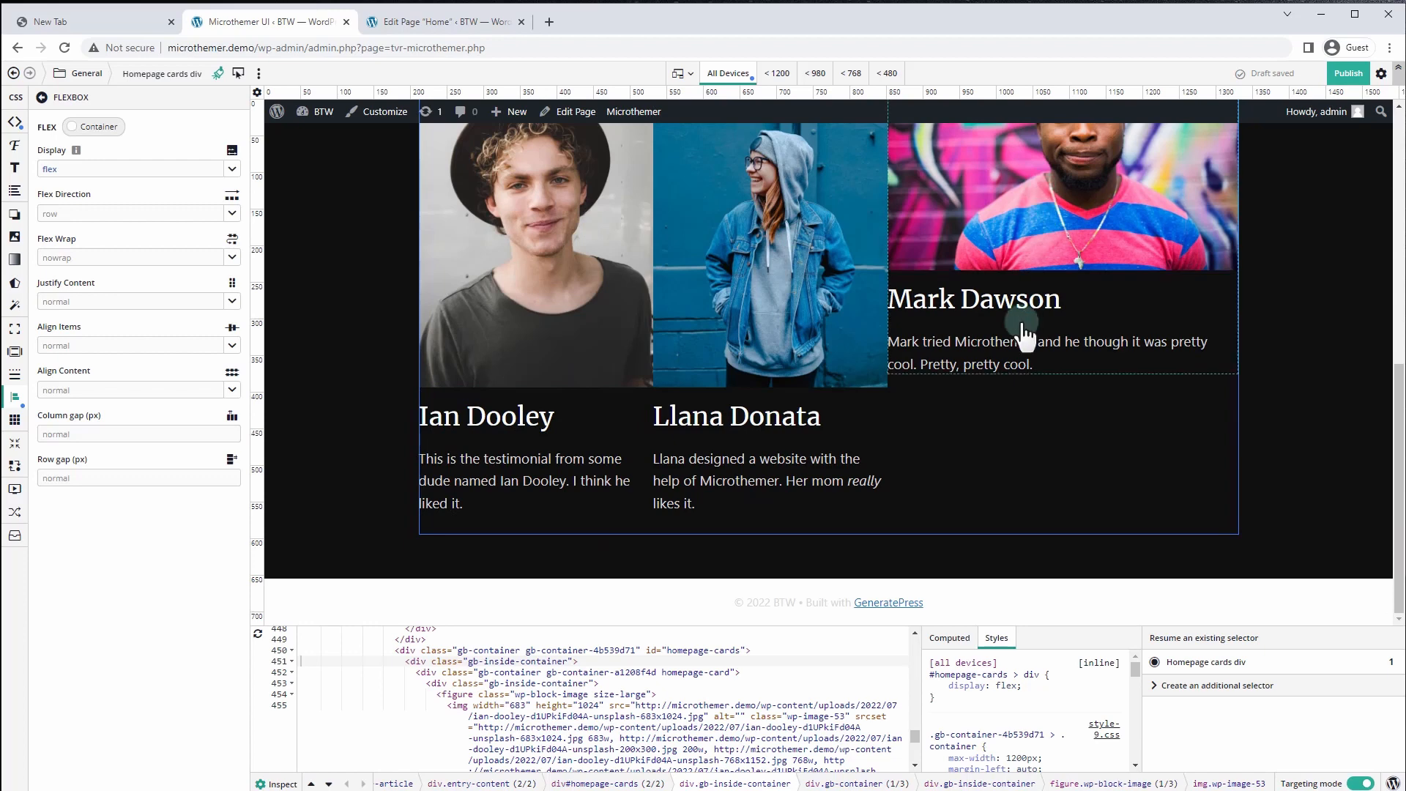
{"action": "scroll", "coordinate": [1026, 410], "scroll_direction": "up", "scroll_amount": 5}
{"action": "scroll", "coordinate": [486, 351], "scroll_direction": "down", "scroll_amount": 3}
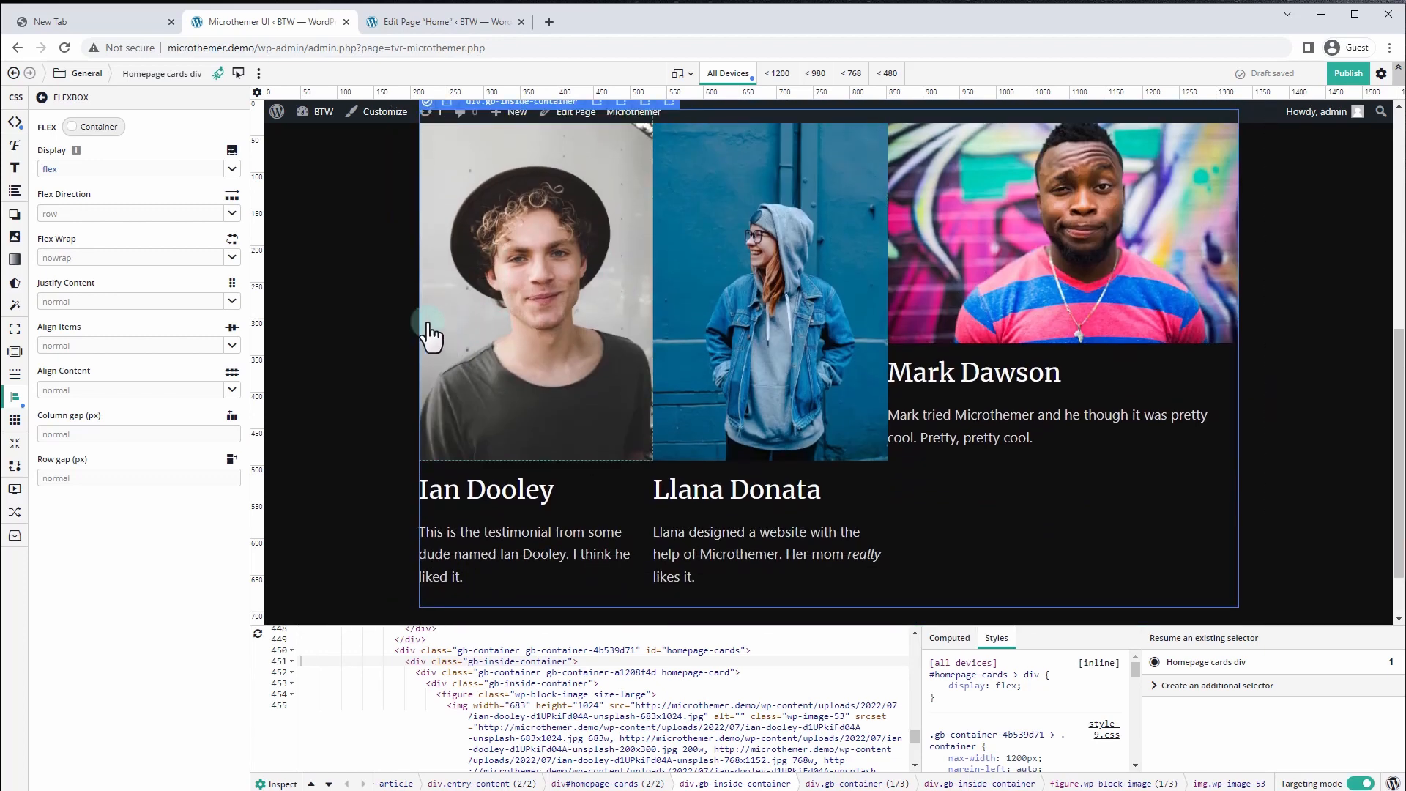
{"action": "scroll", "coordinate": [427, 323], "scroll_direction": "up", "scroll_amount": 2}
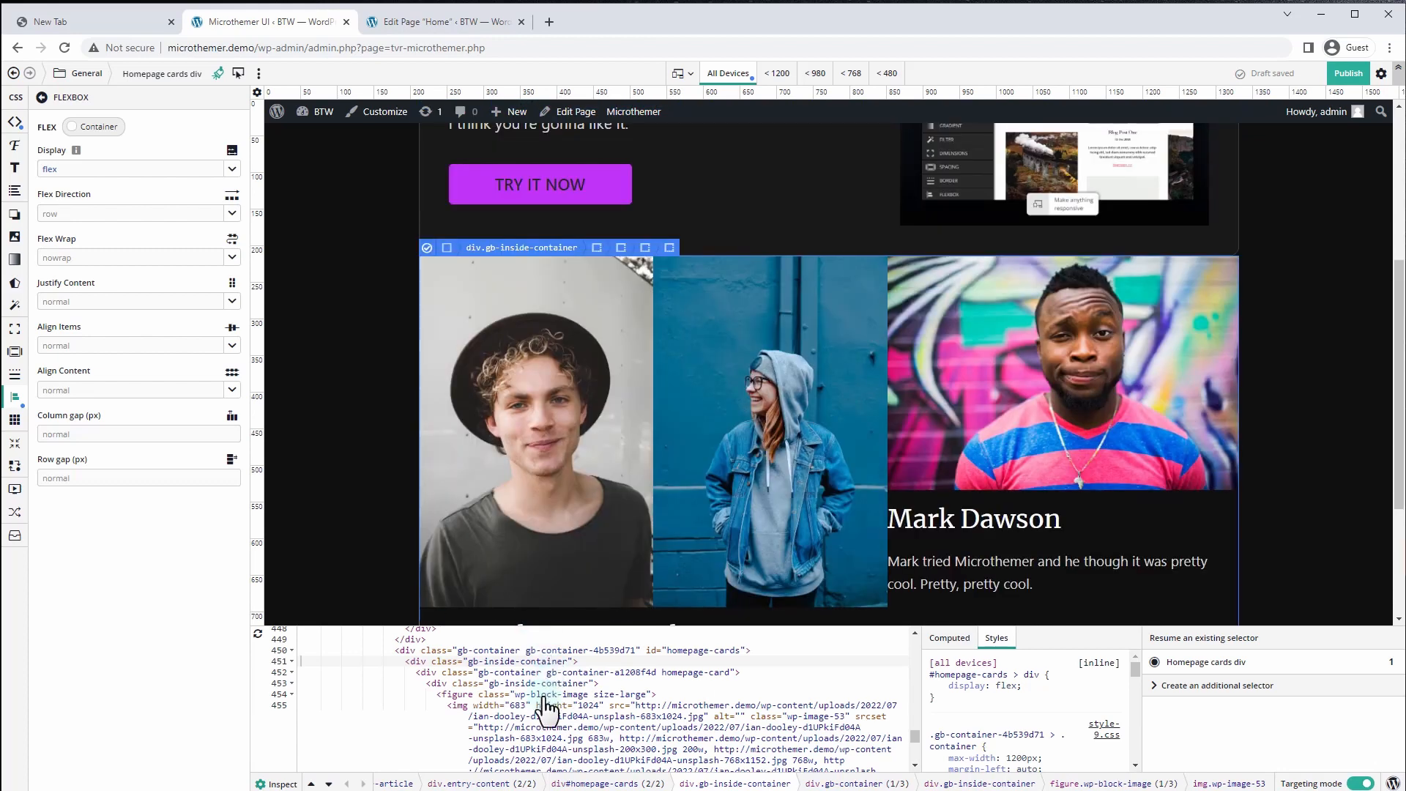
{"action": "left_click", "coordinate": [536, 674]}
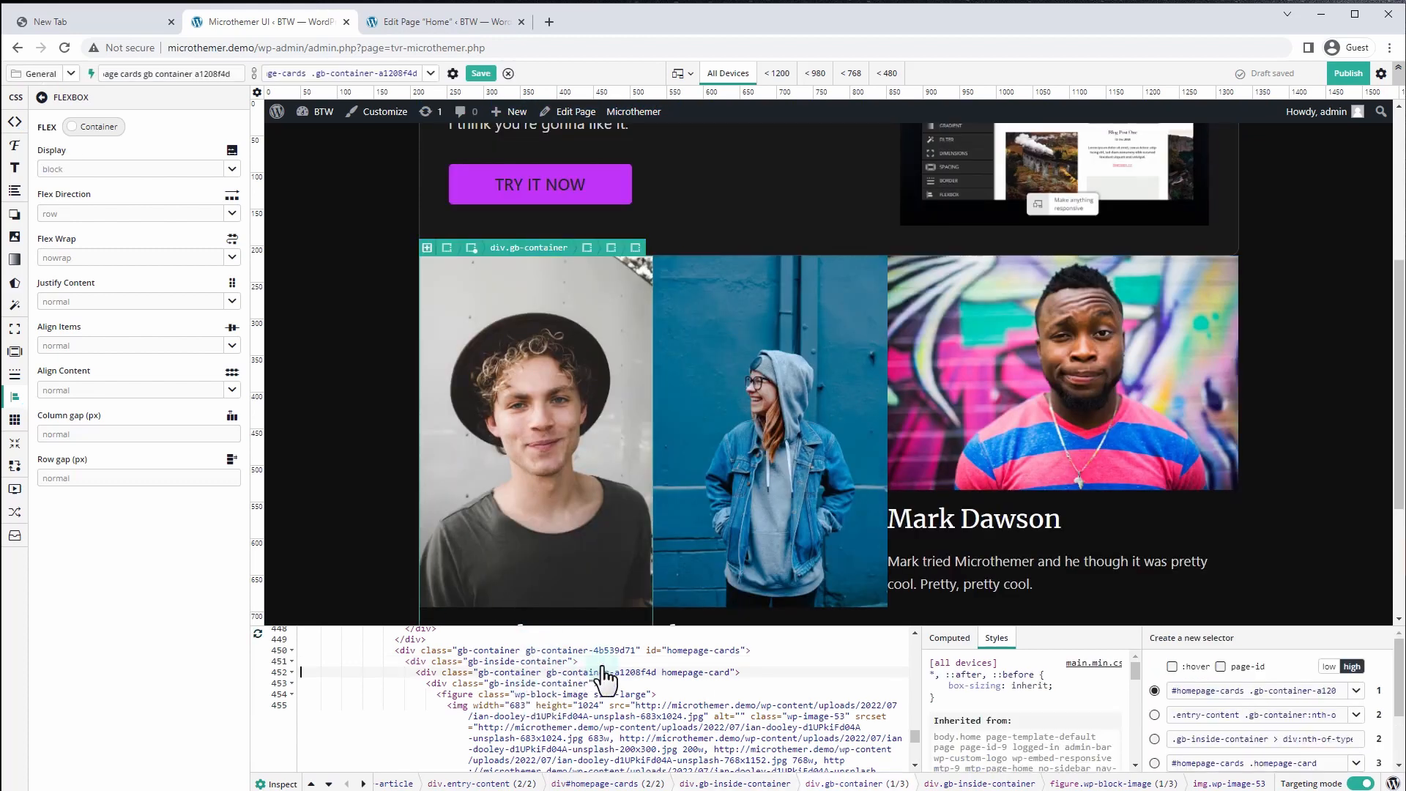
Create the '#homepage-cards .homepage-card' selector so it matches all three testimonial cards
{"action": "left_click", "coordinate": [426, 248]}
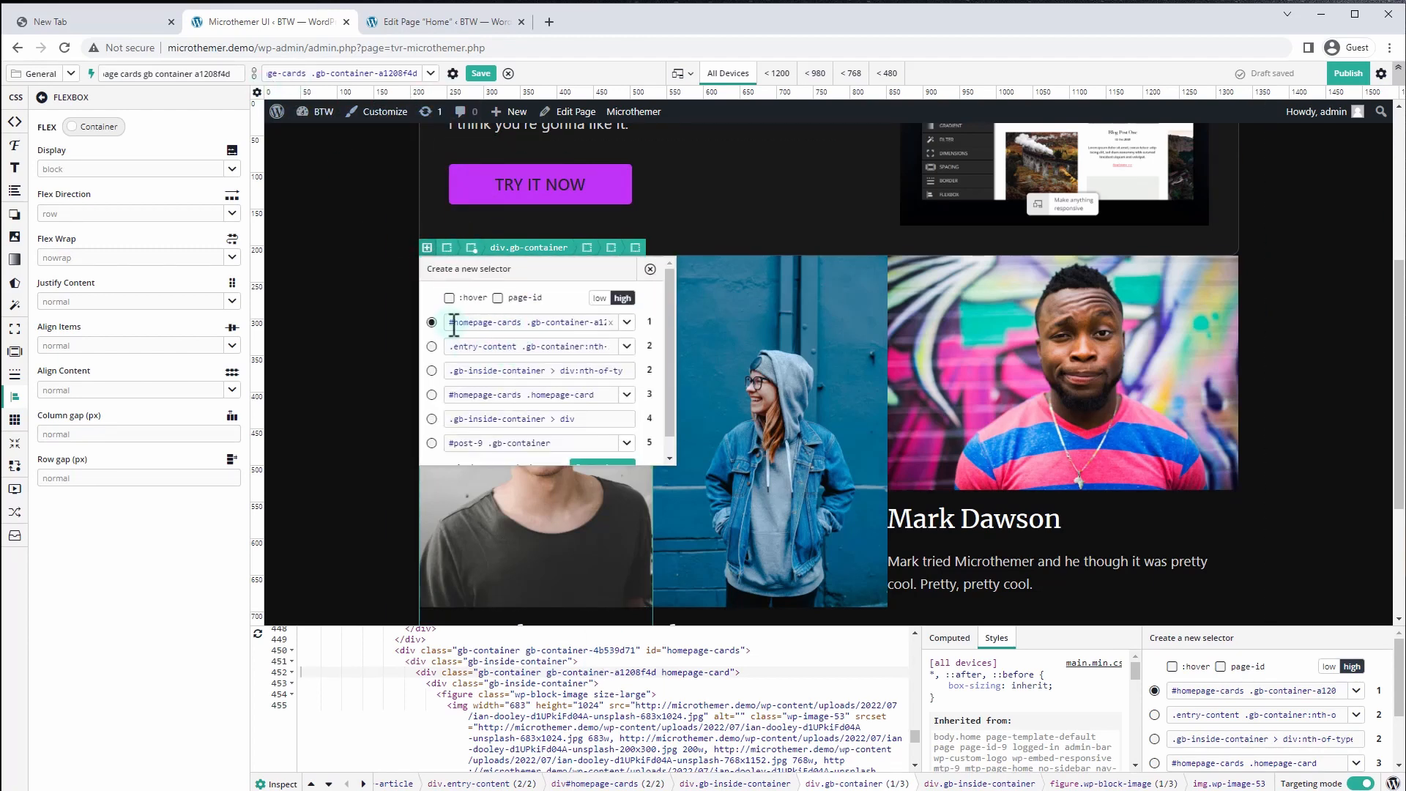
{"action": "left_click", "coordinate": [432, 396]}
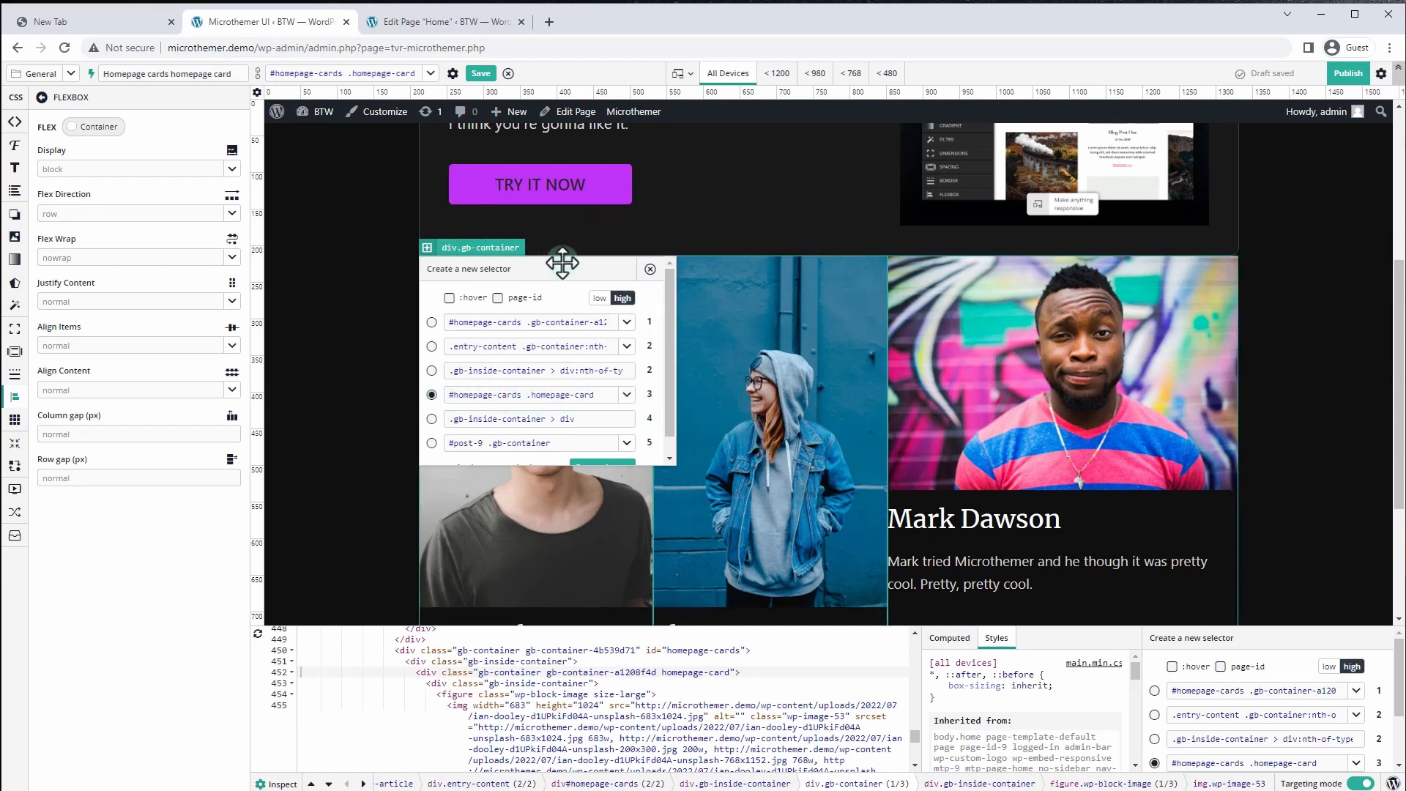
{"action": "left_click_drag", "start_coordinate": [560, 262], "coordinate": [376, 137]}
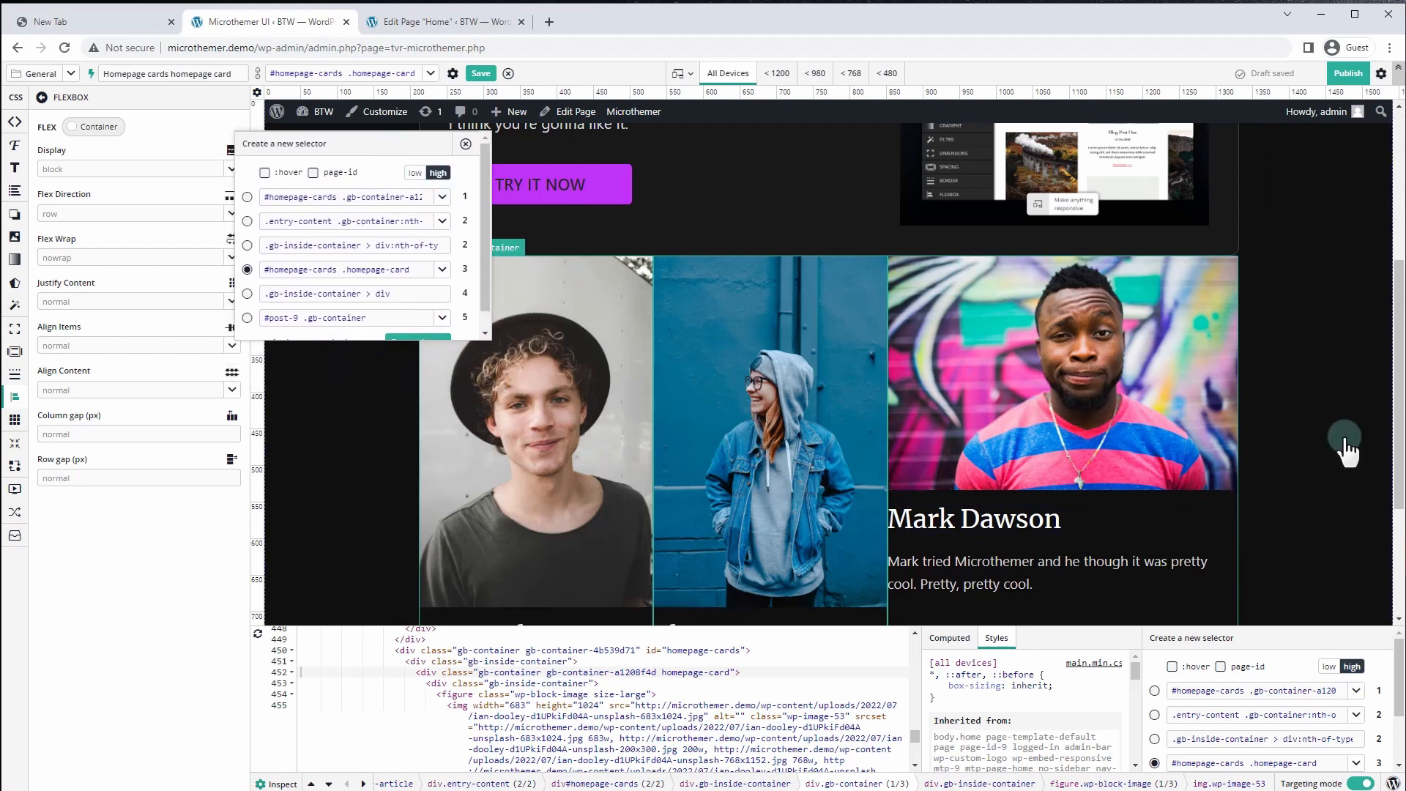
{"action": "scroll", "coordinate": [1306, 458], "scroll_direction": "down", "scroll_amount": 3}
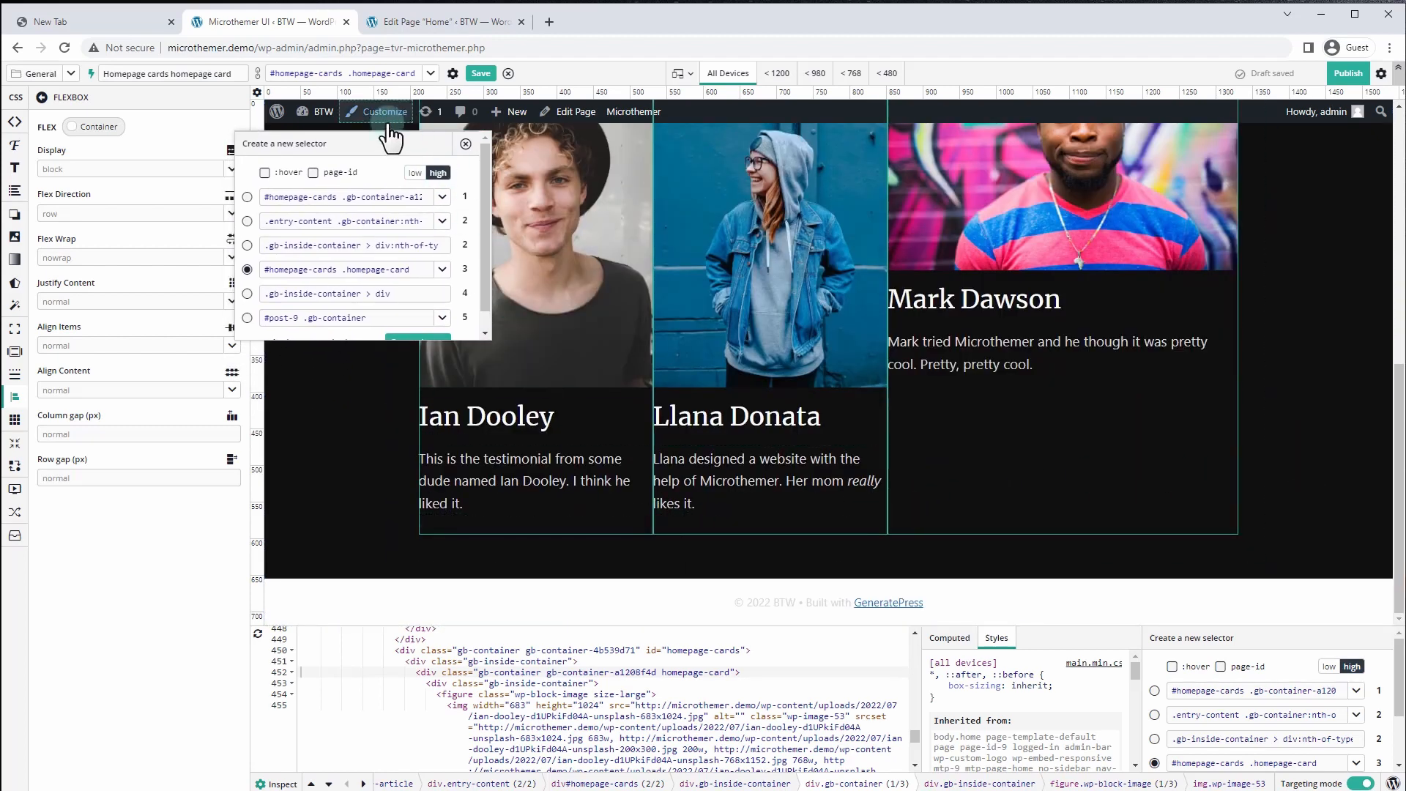
{"action": "left_click", "coordinate": [247, 196]}
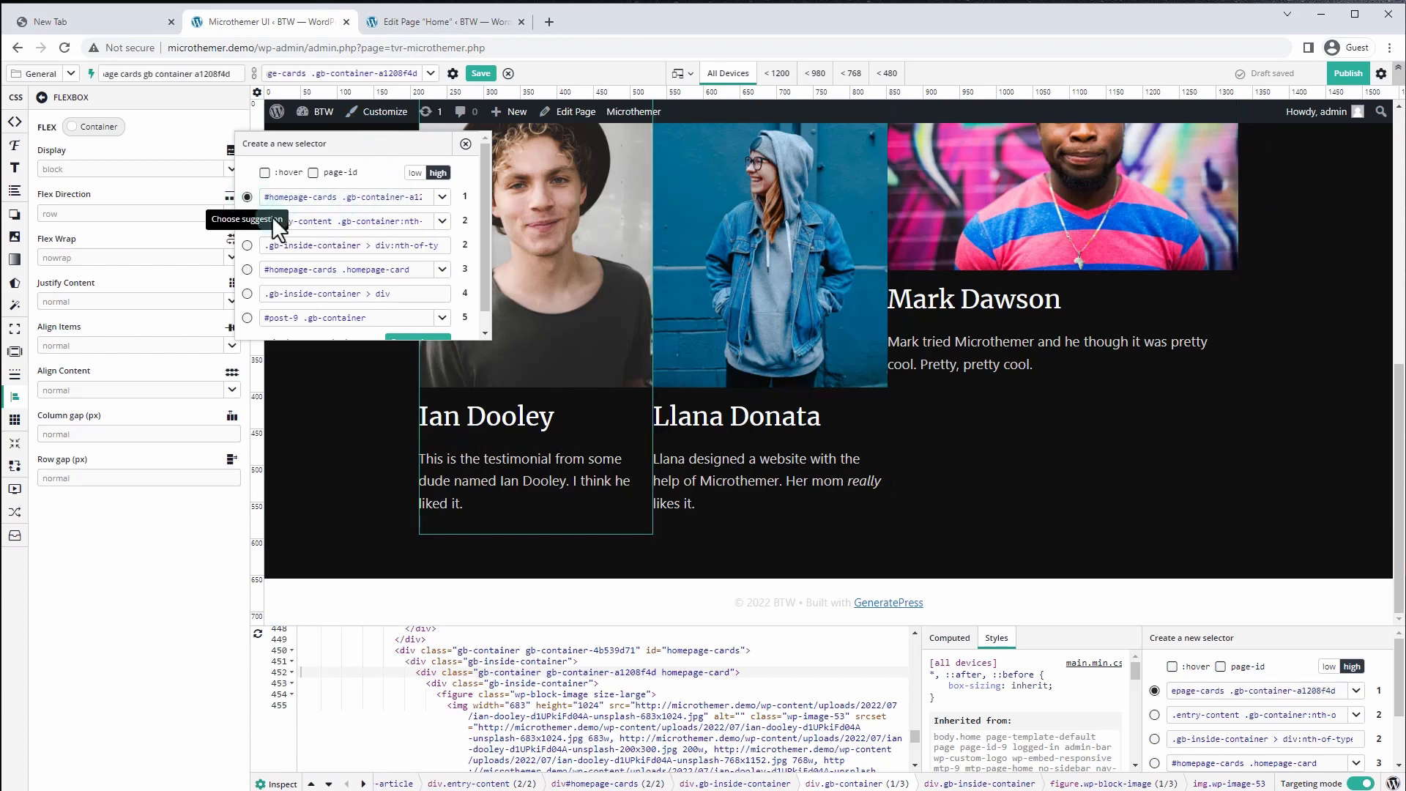
{"action": "left_click", "coordinate": [246, 269]}
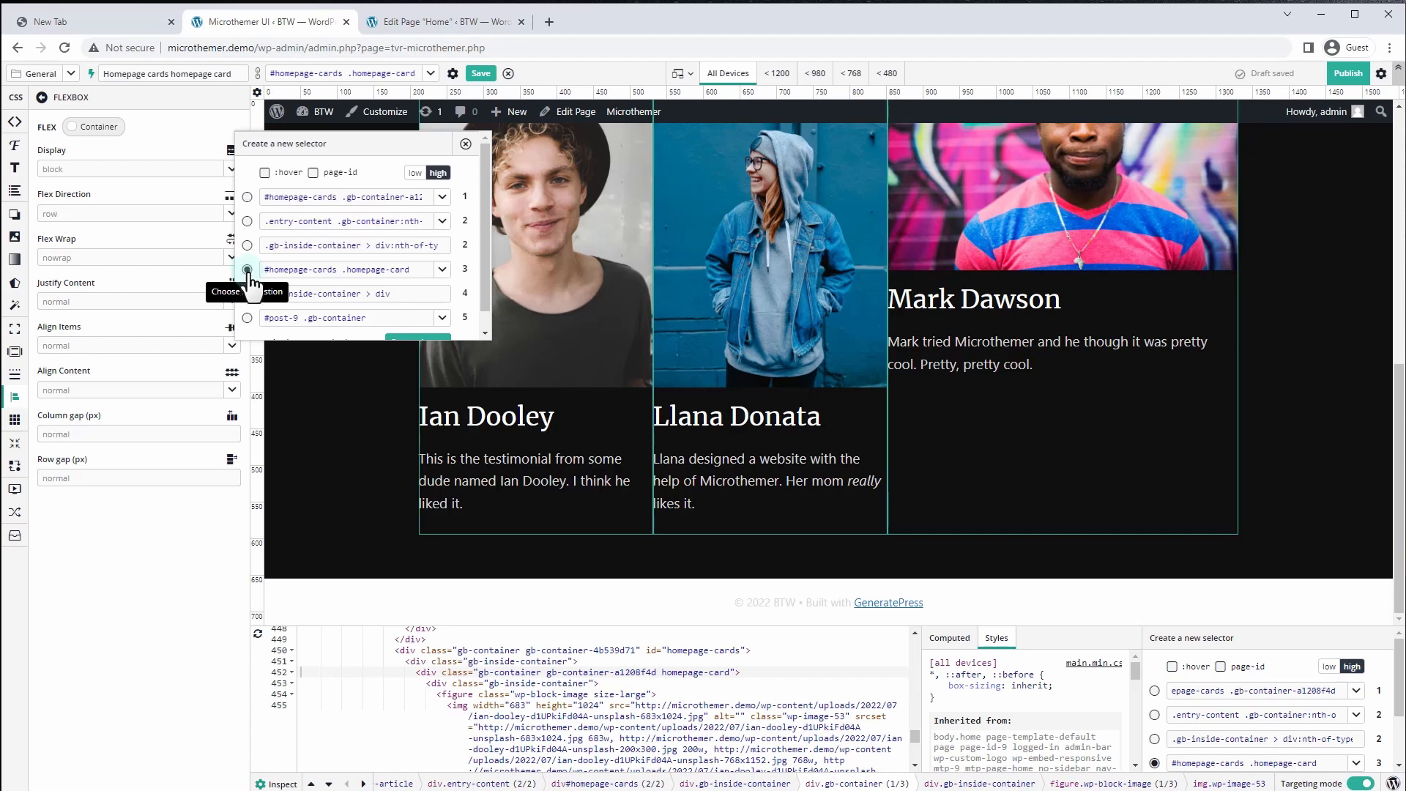
{"action": "scroll", "coordinate": [417, 333], "scroll_direction": "down", "scroll_amount": 1}
{"action": "left_click", "coordinate": [417, 321]}
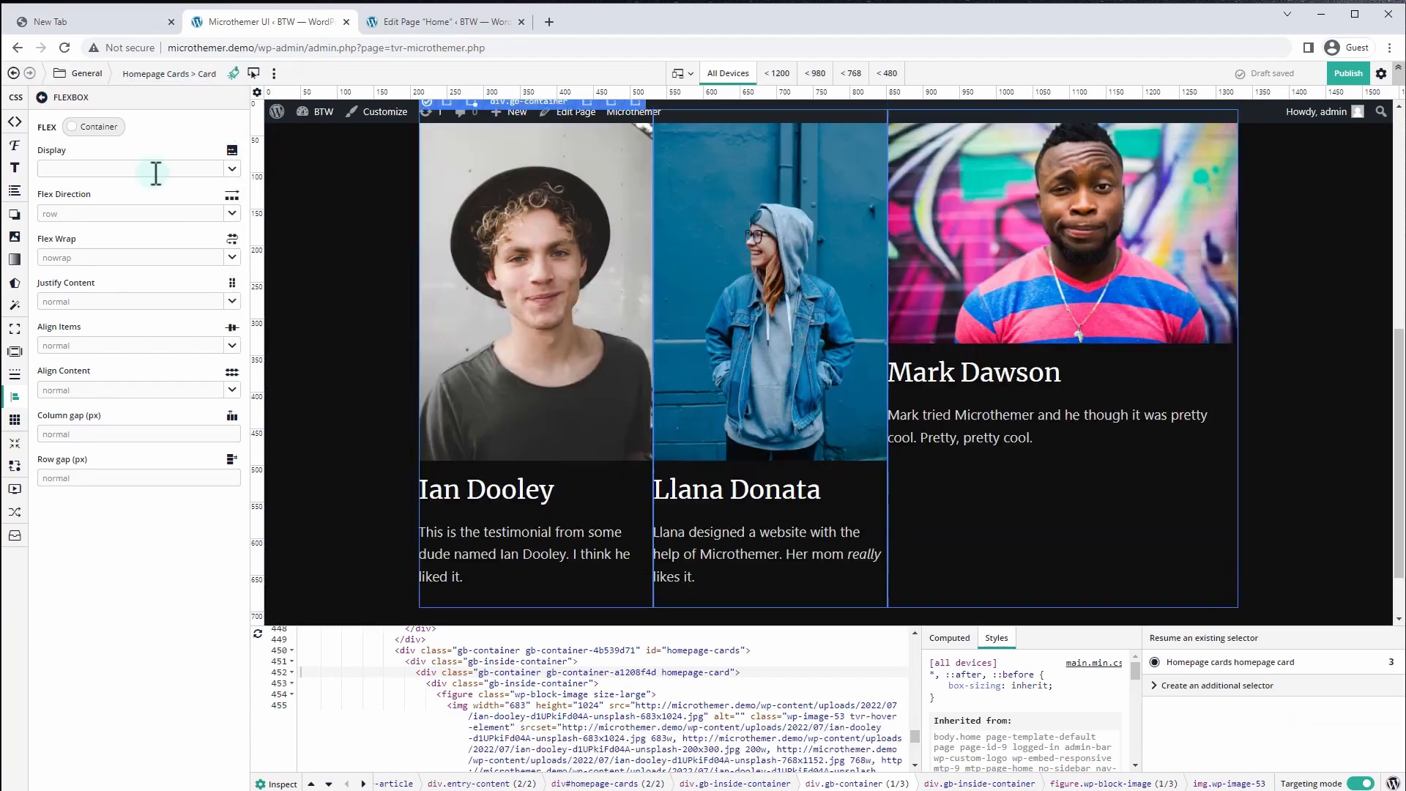
Set the cards' left, right, bottom and top padding to 10 each
{"action": "left_click", "coordinate": [18, 354]}
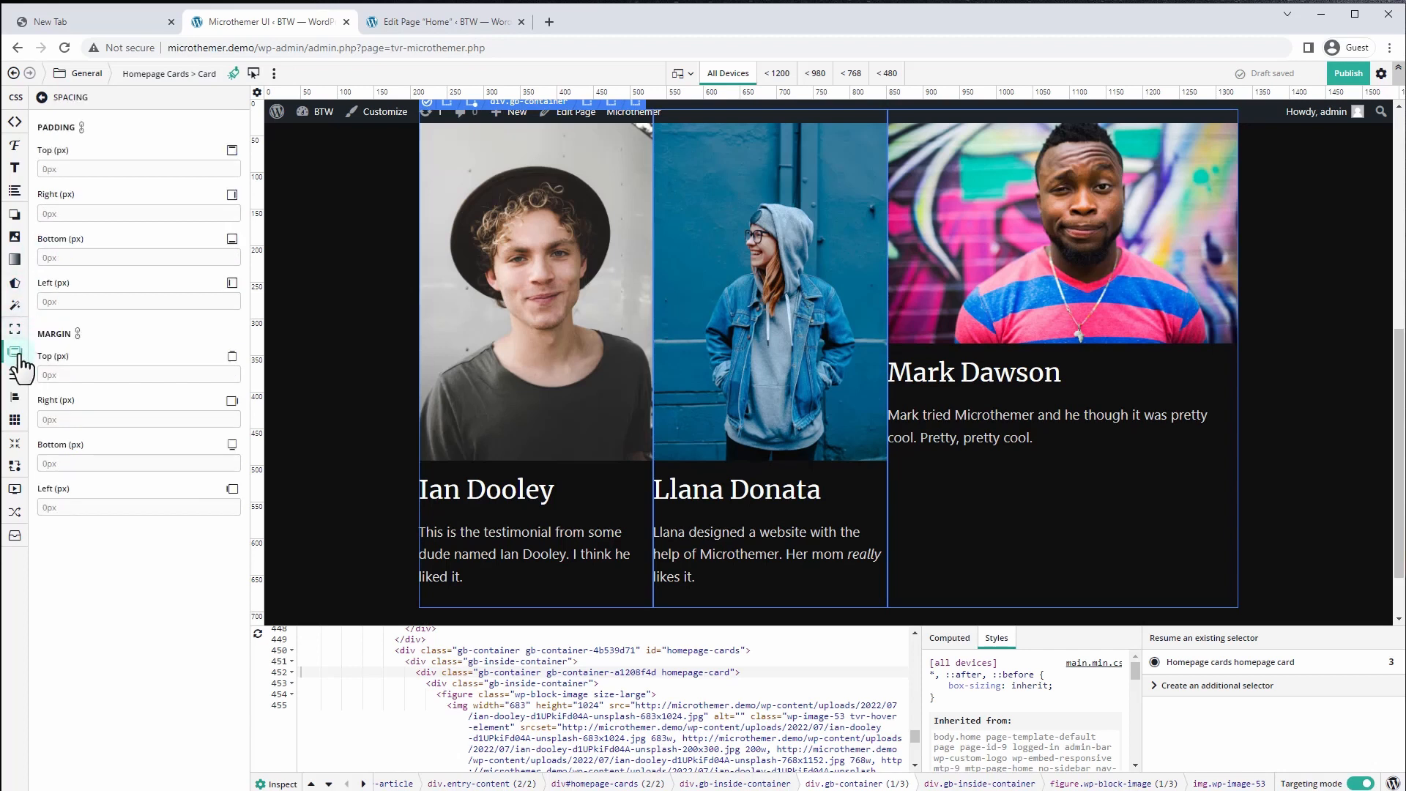
{"action": "left_click", "coordinate": [71, 301]}
{"action": "type", "text": "10"}
{"action": "left_click", "coordinate": [71, 212]}
{"action": "type", "text": "10"}
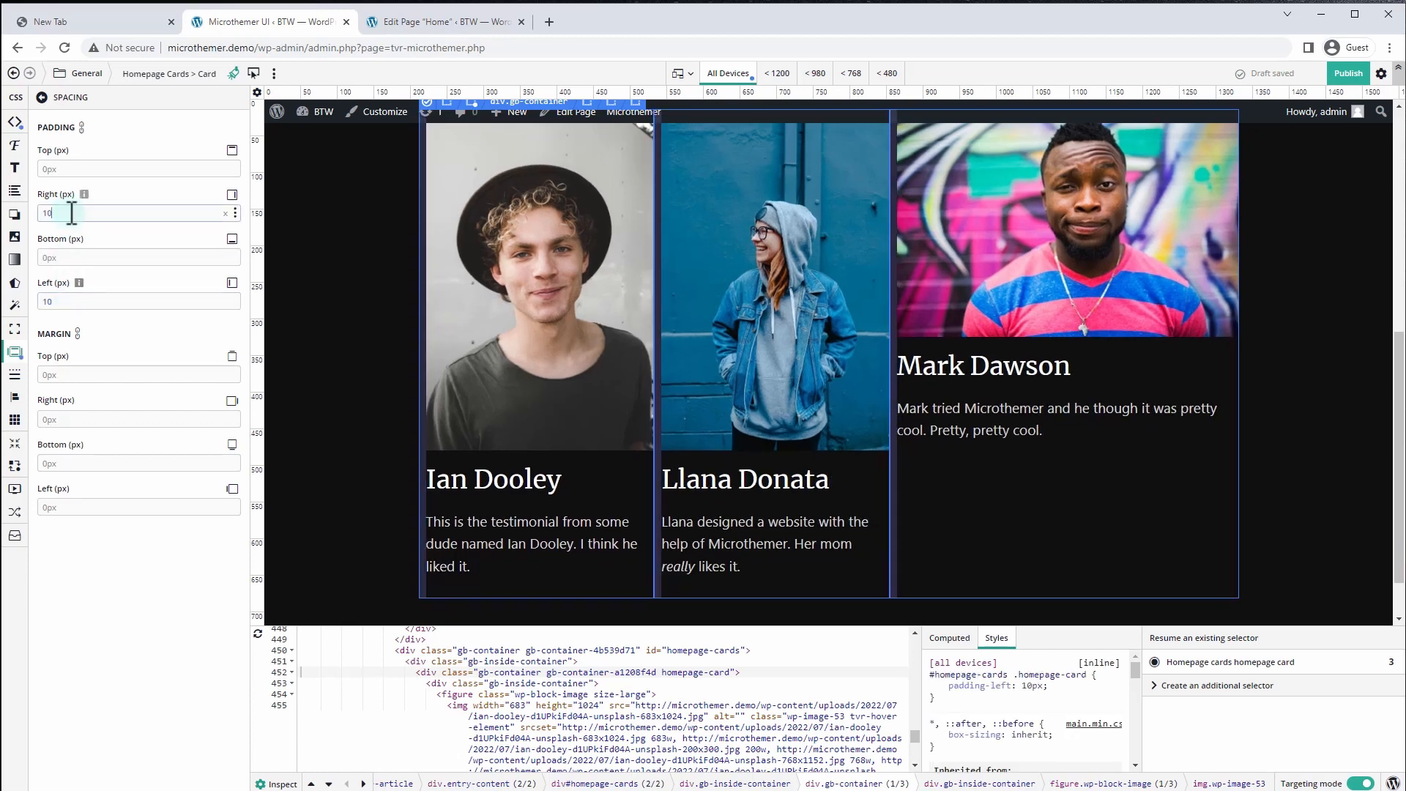
{"action": "left_click", "coordinate": [72, 257]}
{"action": "type", "text": "10"}
{"action": "left_click", "coordinate": [69, 168]}
{"action": "type", "text": "10"}
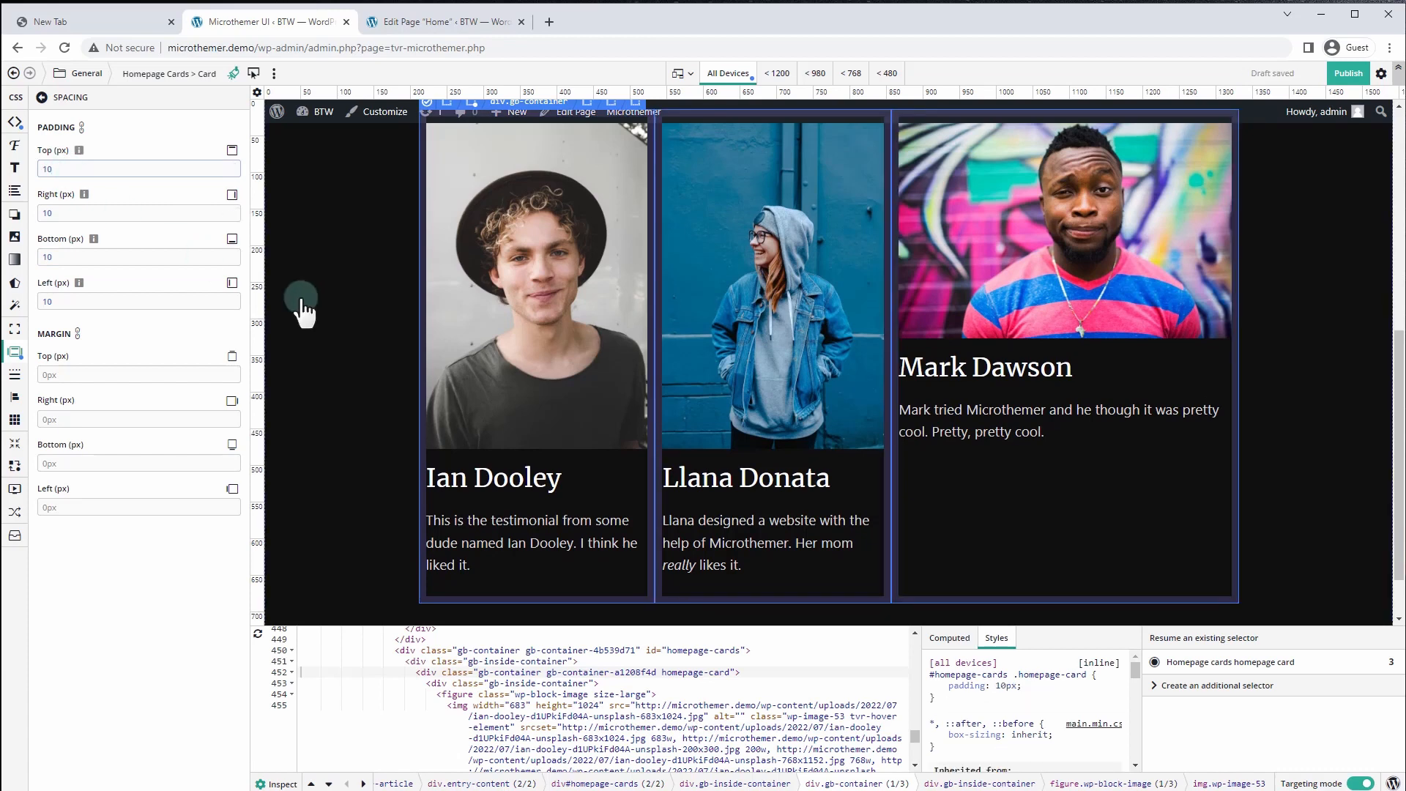
Deselect the cards and scroll the page to check the padded layout
{"action": "left_click", "coordinate": [1313, 337]}
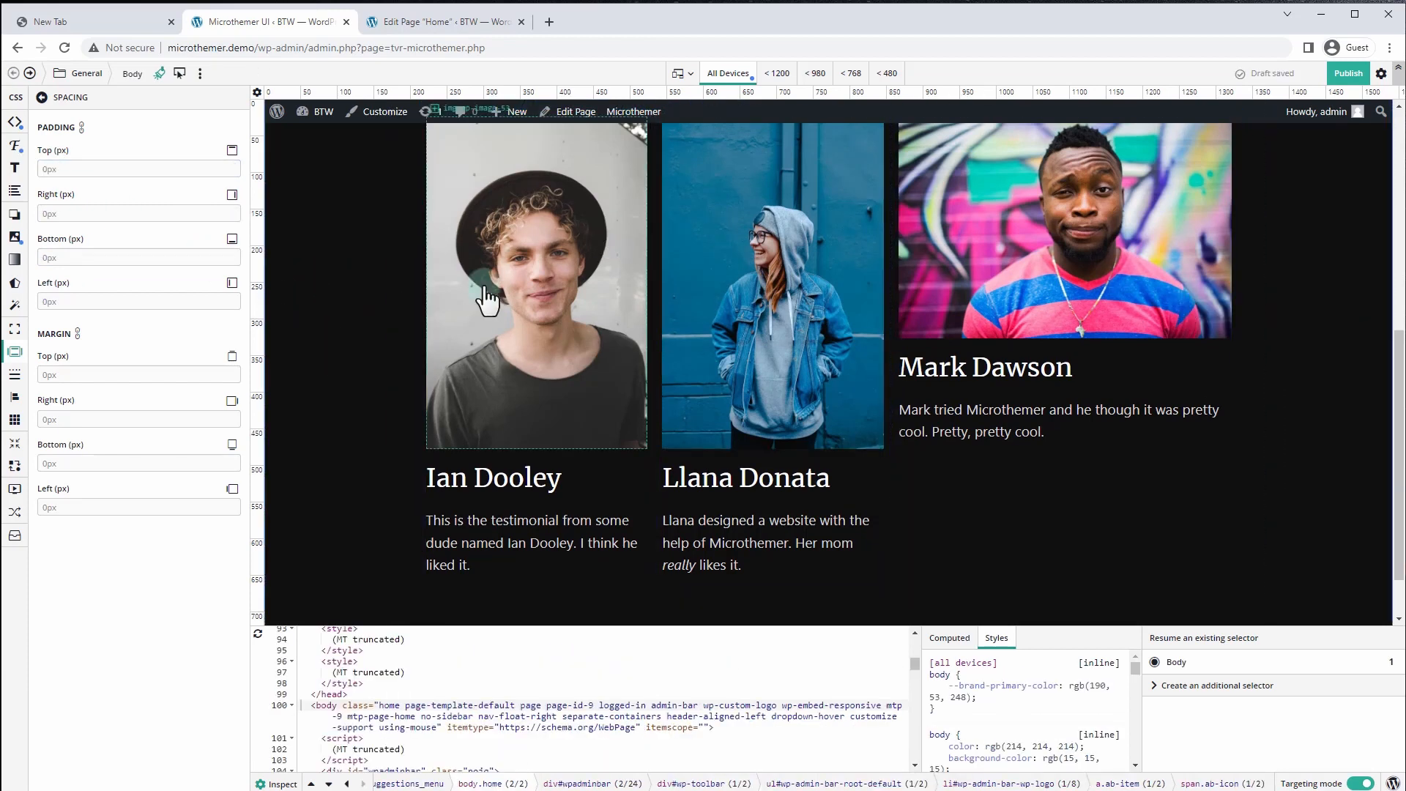
{"action": "left_click", "coordinate": [309, 243]}
{"action": "scroll", "coordinate": [304, 253], "scroll_direction": "up", "scroll_amount": 1}
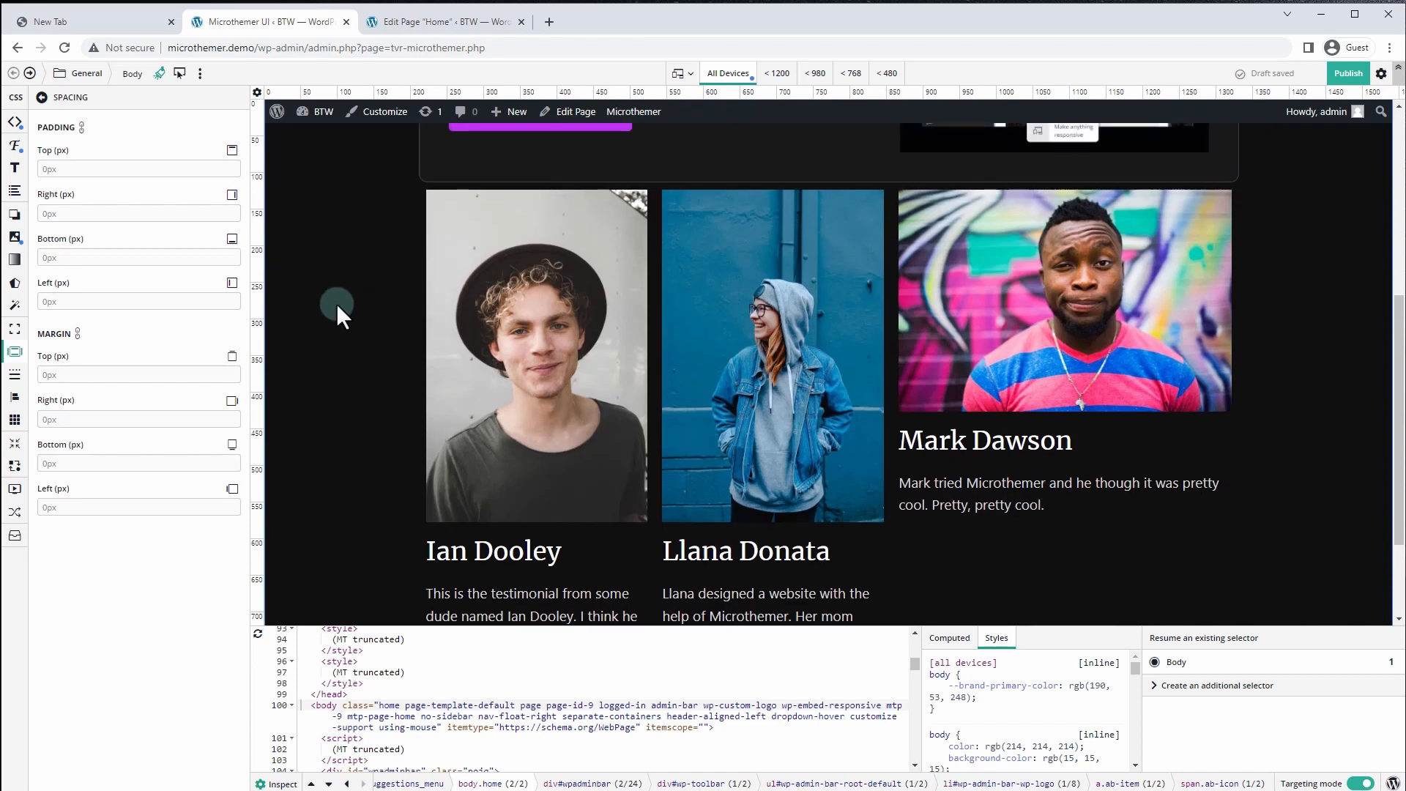
{"action": "scroll", "coordinate": [337, 307], "scroll_direction": "down", "scroll_amount": 1}
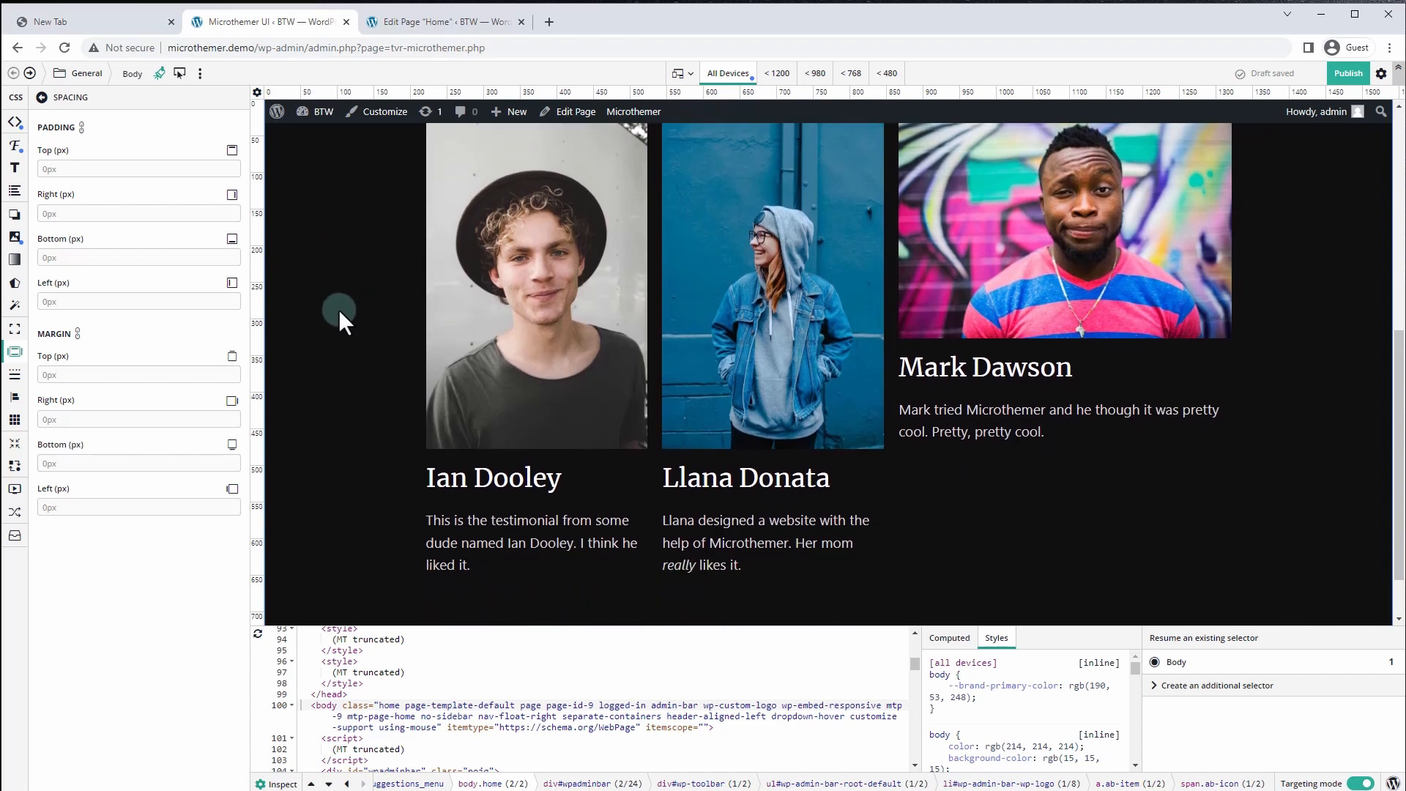
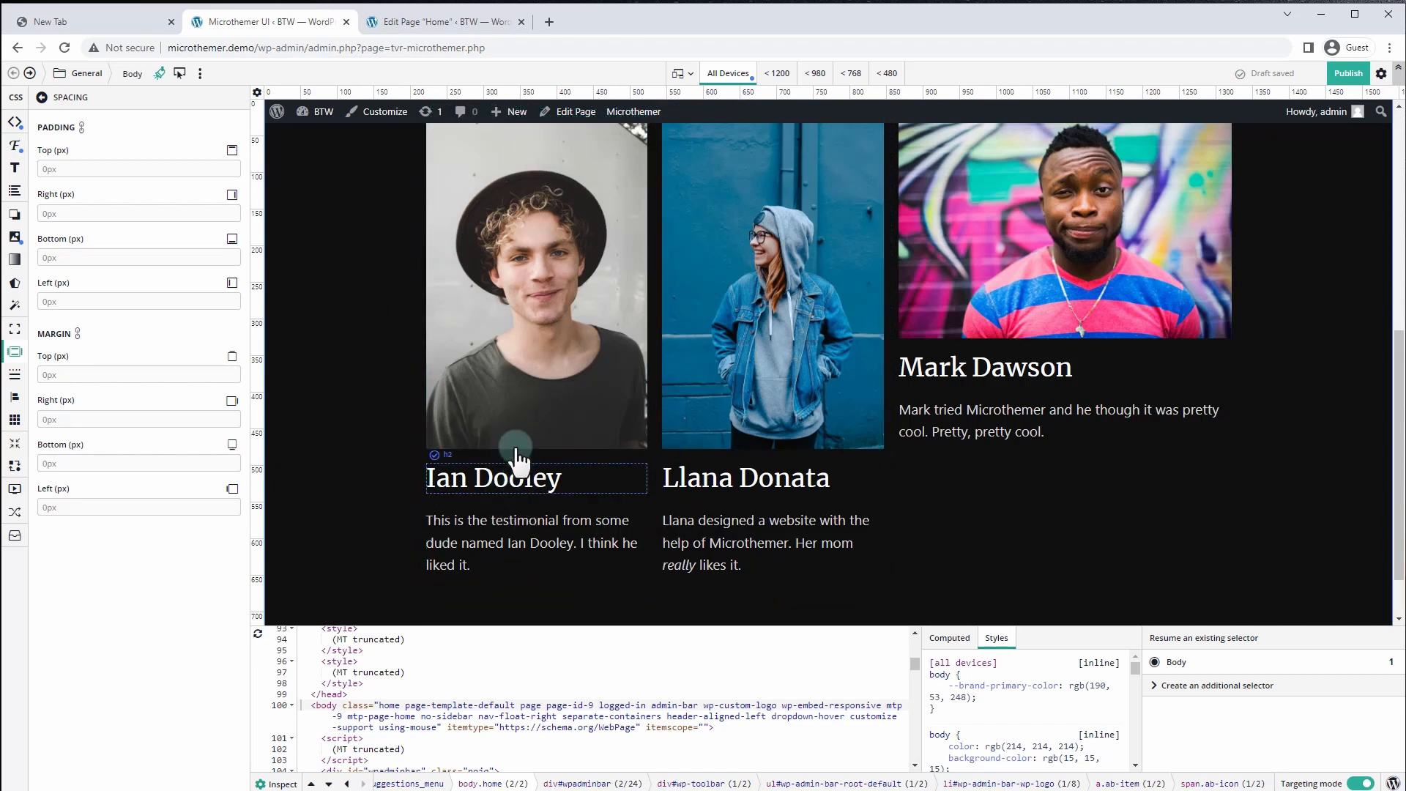
{"action": "left_click", "coordinate": [131, 407]}
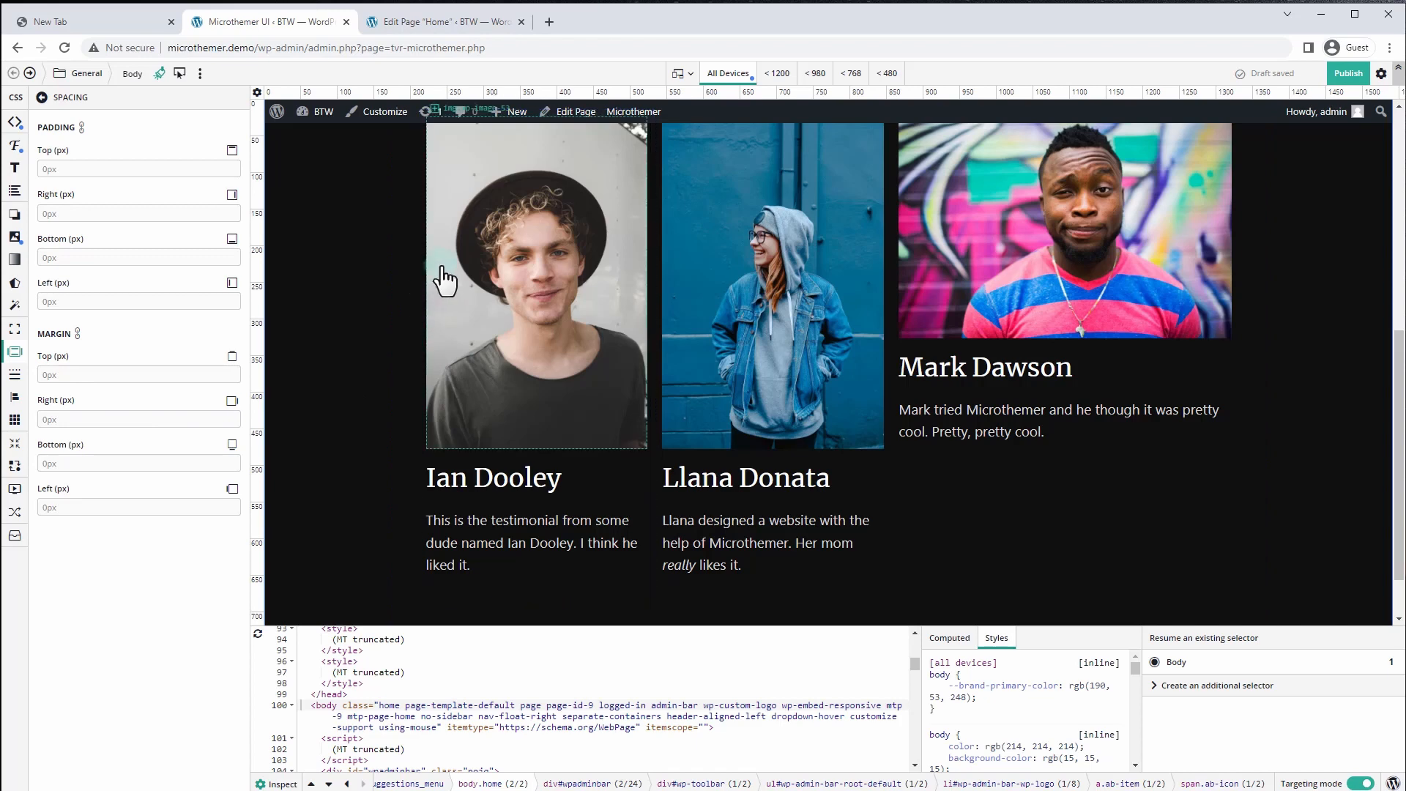
{"action": "scroll", "coordinate": [464, 258], "scroll_direction": "up", "scroll_amount": 2}
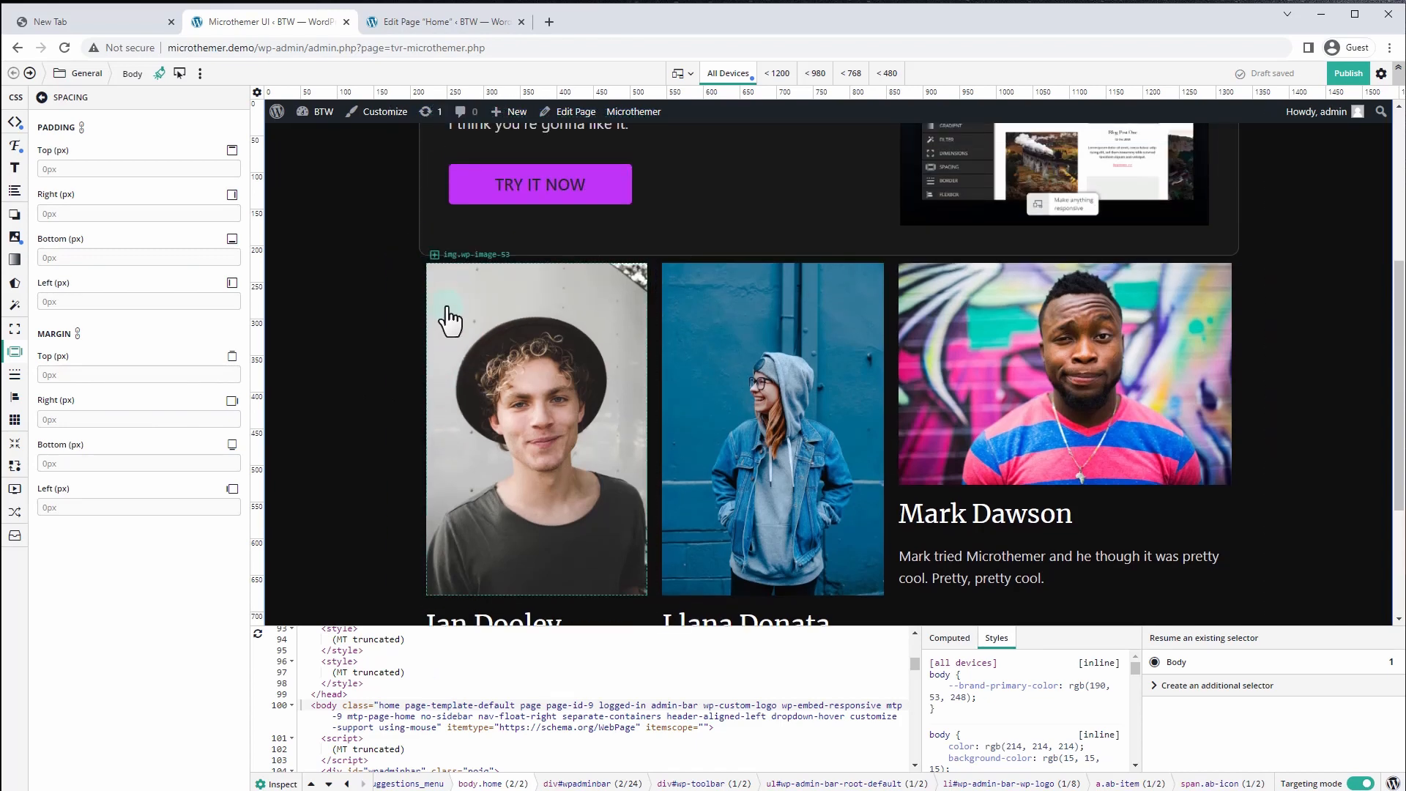
{"action": "left_click", "coordinate": [445, 273]}
Save the 'Homepage card image' selector as '#homepage-cards .homepage-card img'
{"action": "left_click", "coordinate": [435, 256]}
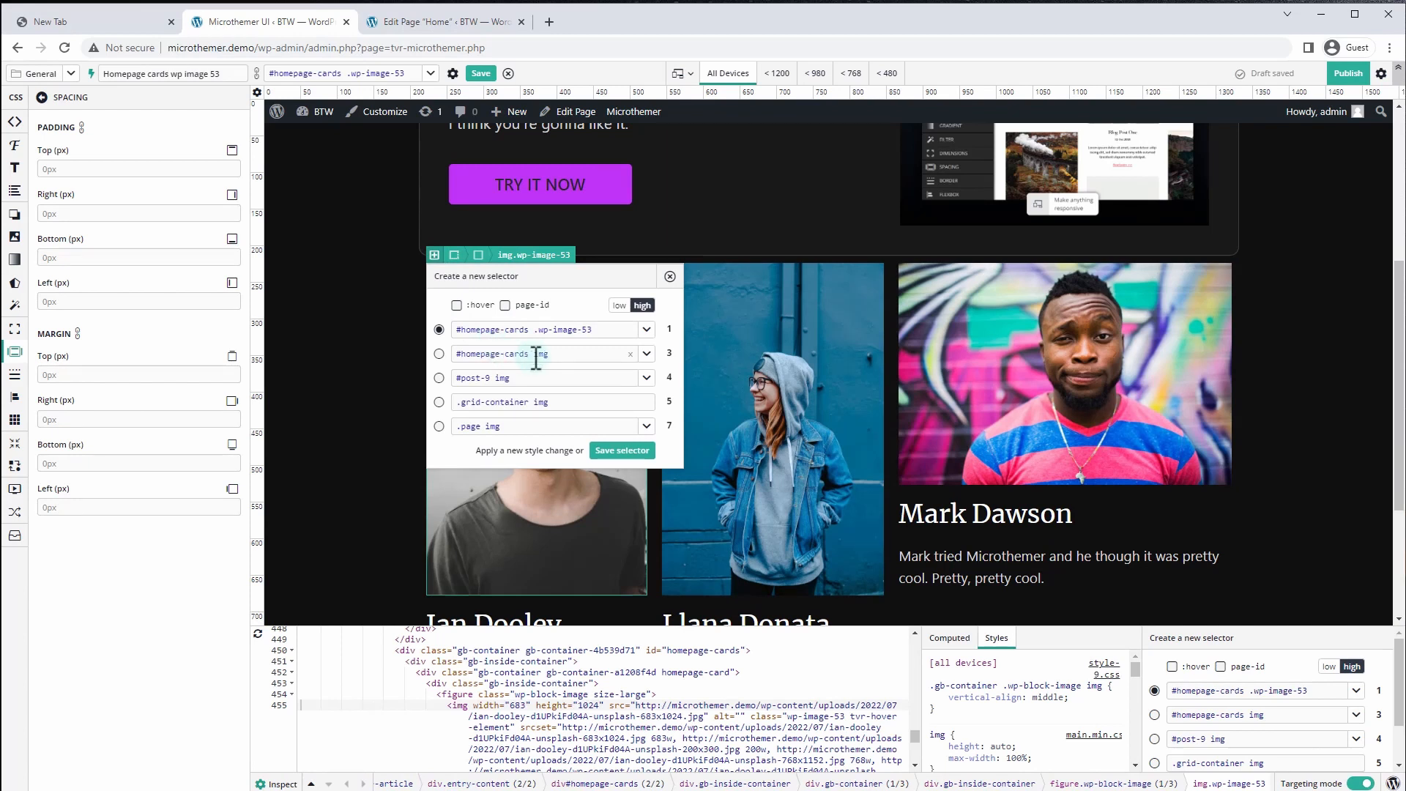
{"action": "left_click", "coordinate": [647, 331]}
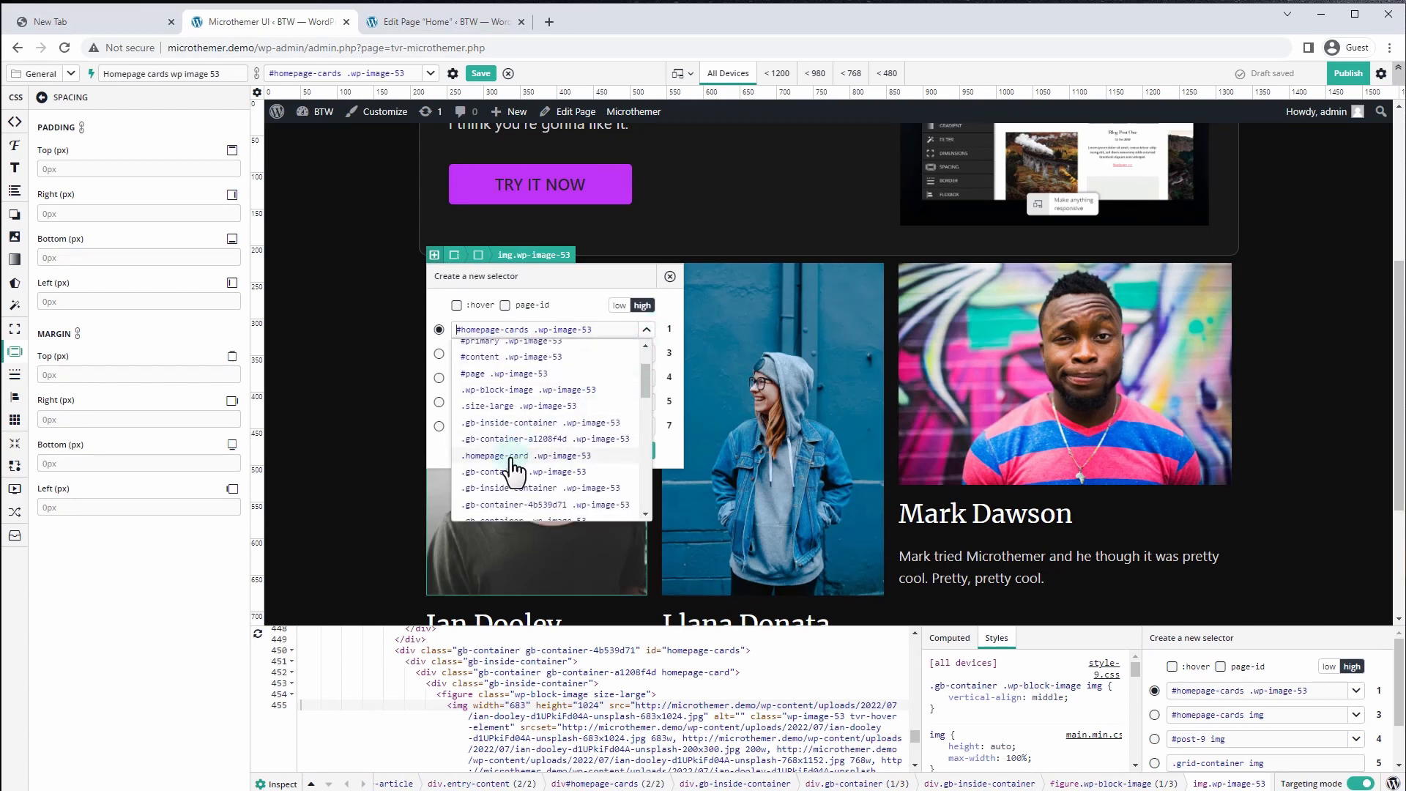
{"action": "left_click", "coordinate": [513, 463]}
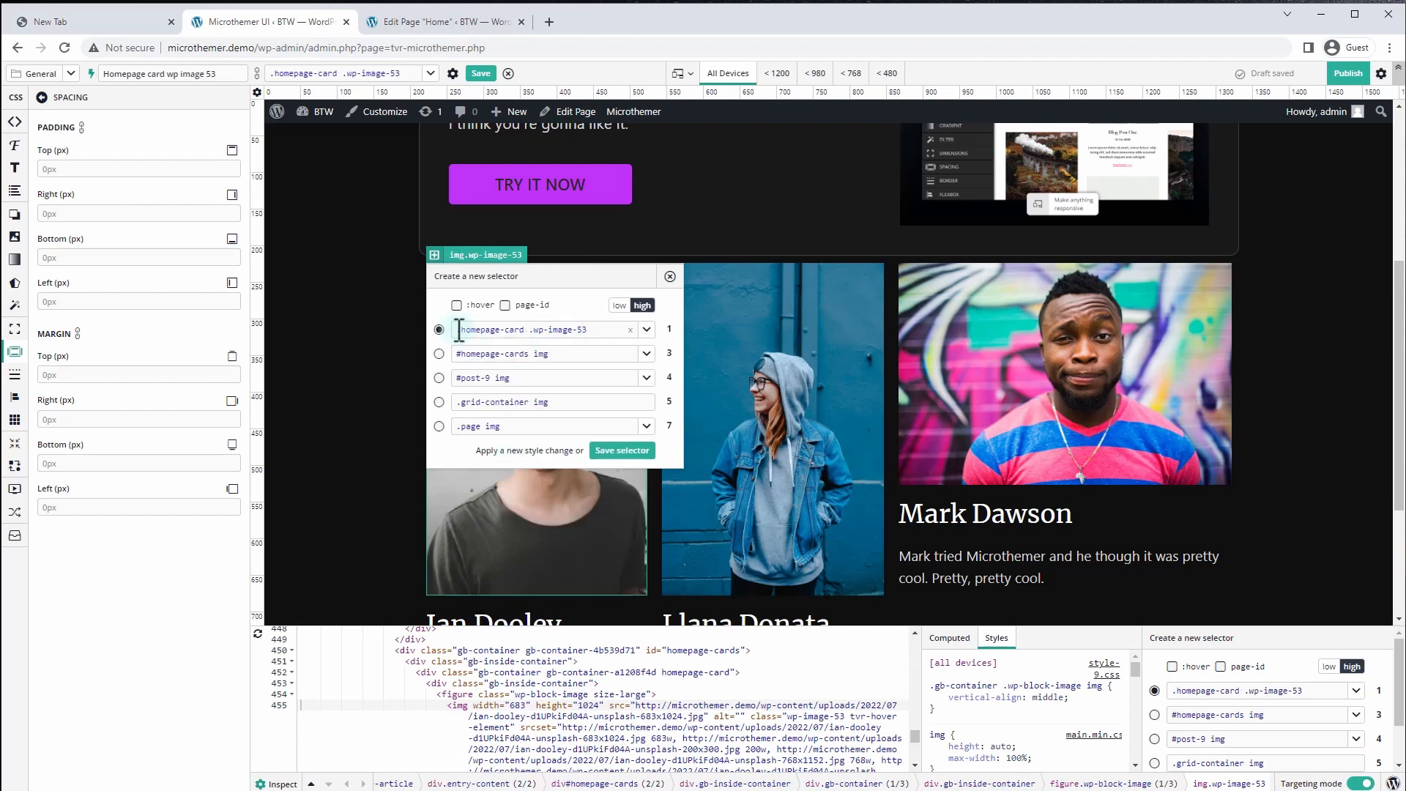
{"action": "left_click_drag", "start_coordinate": [597, 330], "coordinate": [542, 331]}
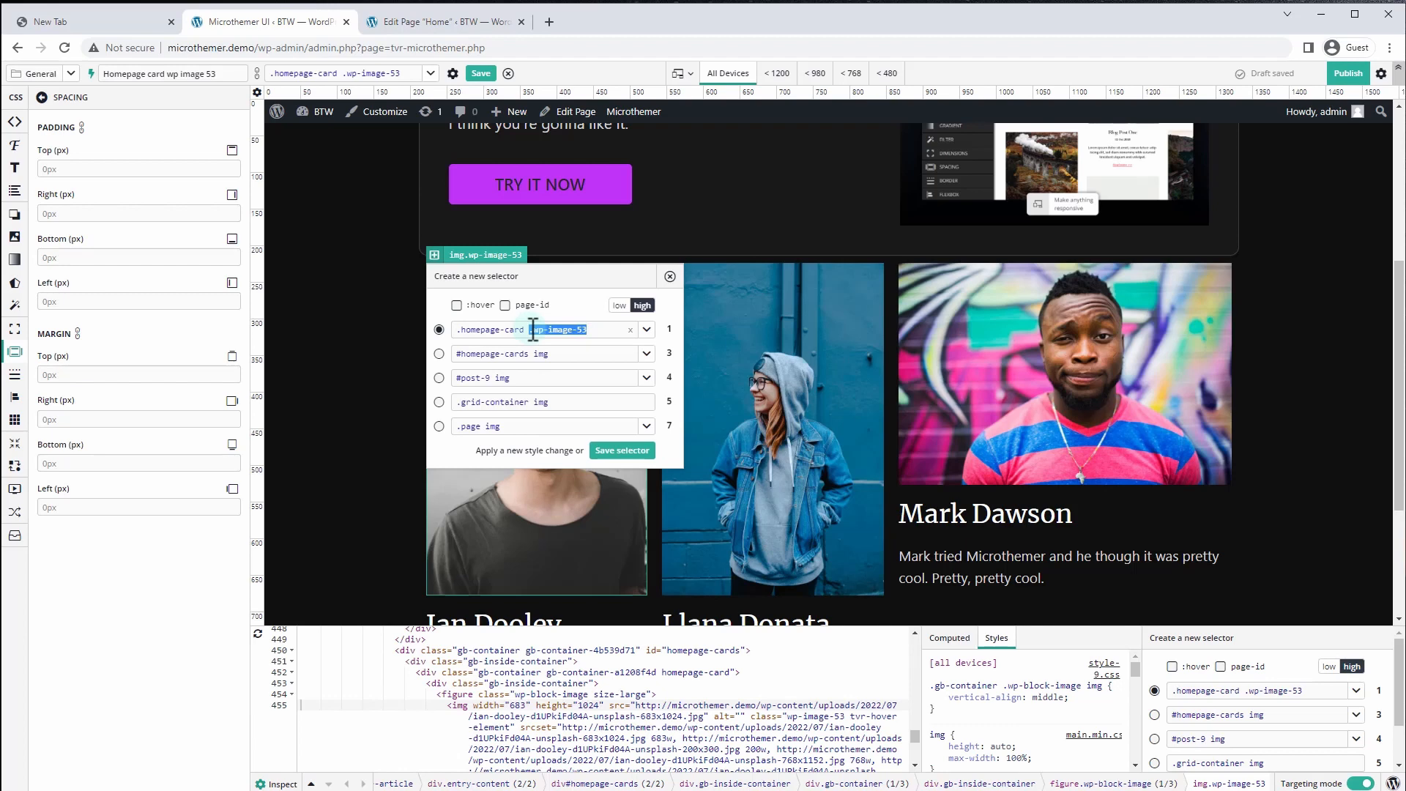
{"action": "type", "text": "im"}
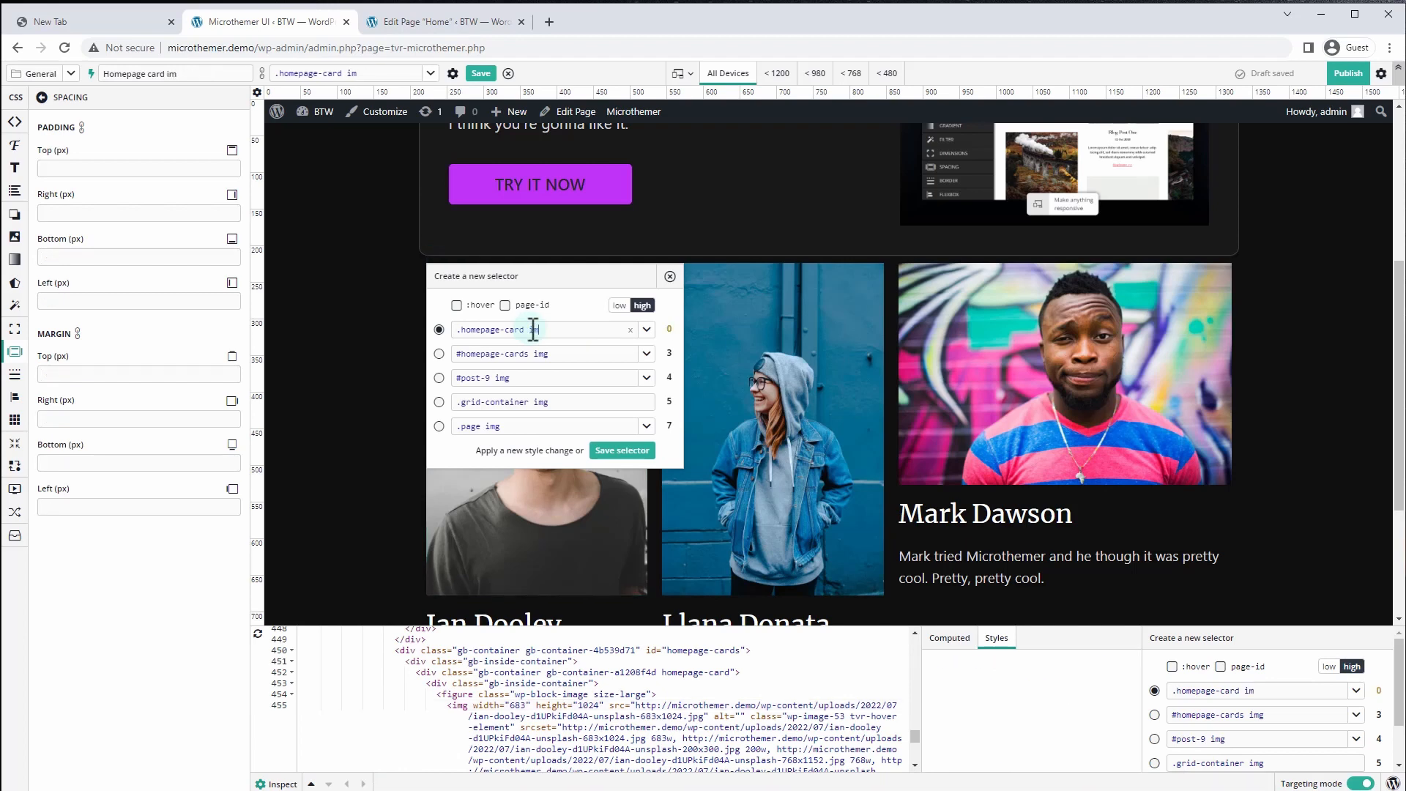
{"action": "type", "text": "g"}
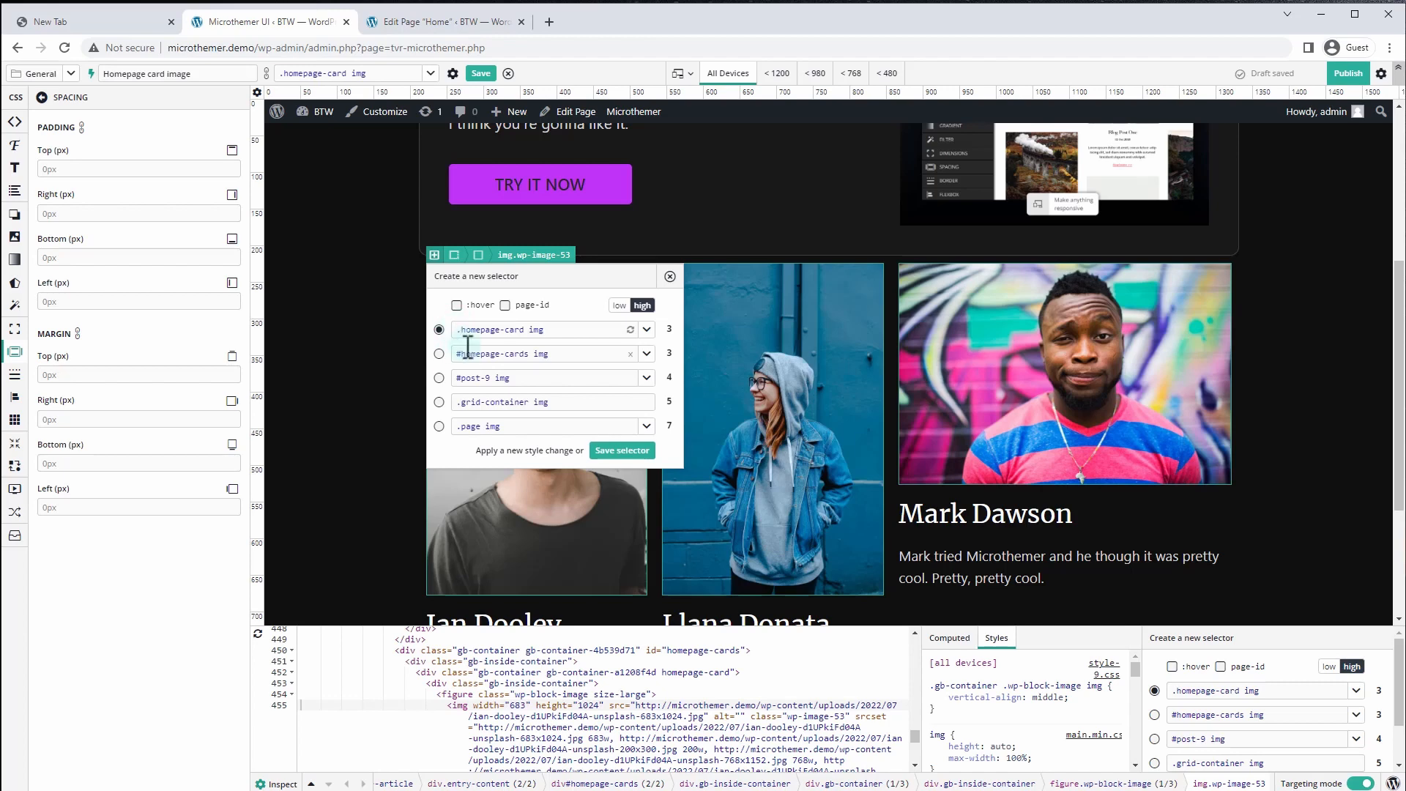
{"action": "type", "text": "#home"}
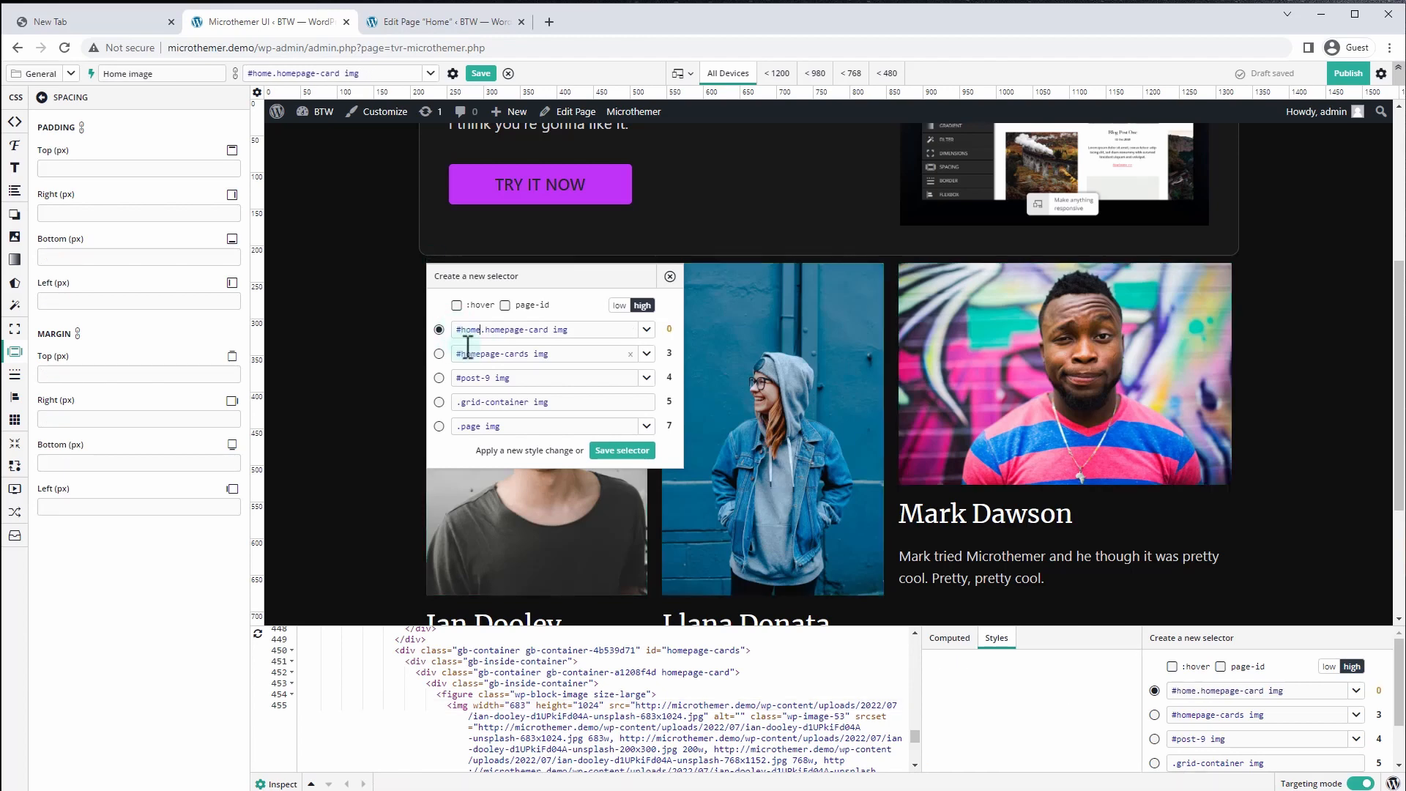
{"action": "type", "text": "page-cards"}
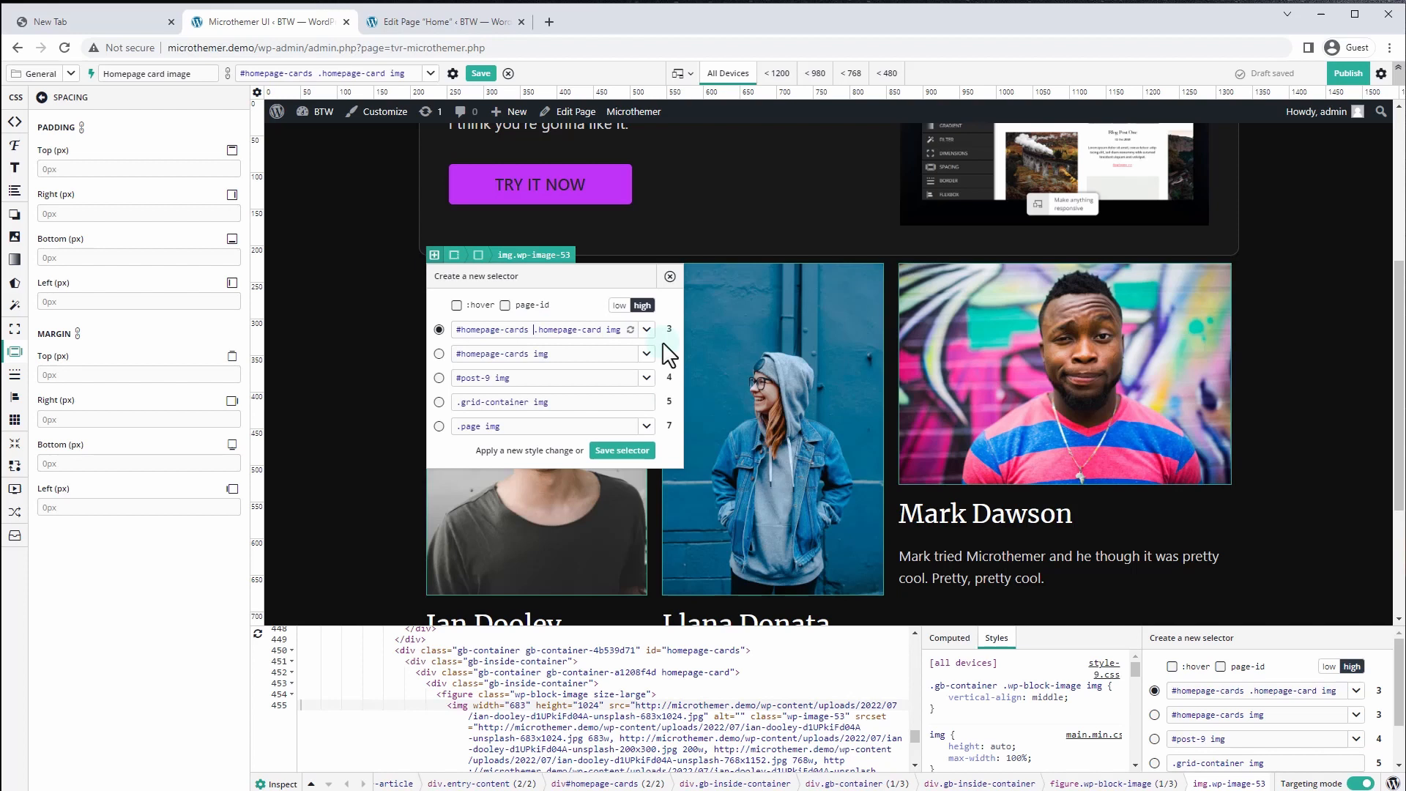
{"action": "left_click", "coordinate": [623, 449]}
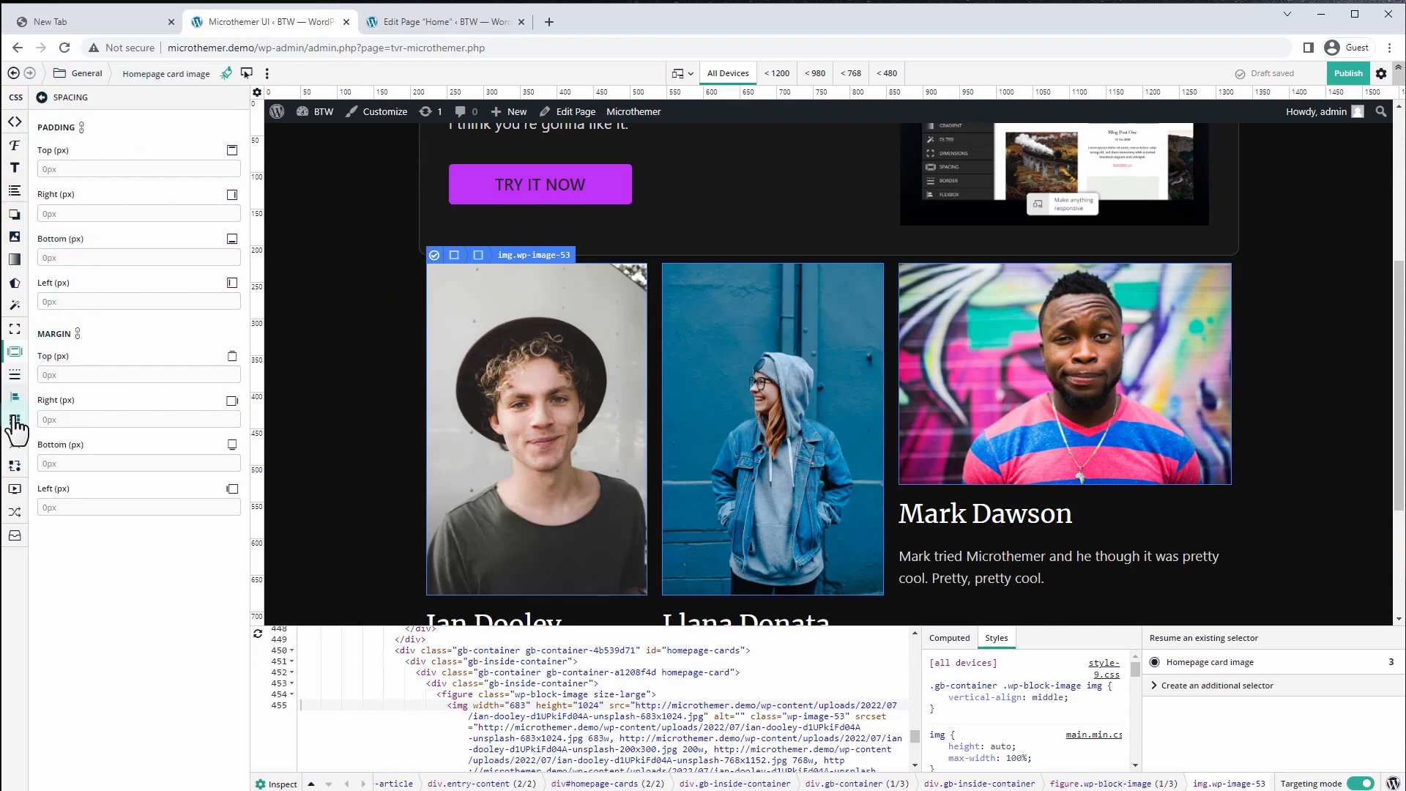
Set the card images to position absolute with top, bottom, left and right all 0
{"action": "left_click", "coordinate": [15, 445]}
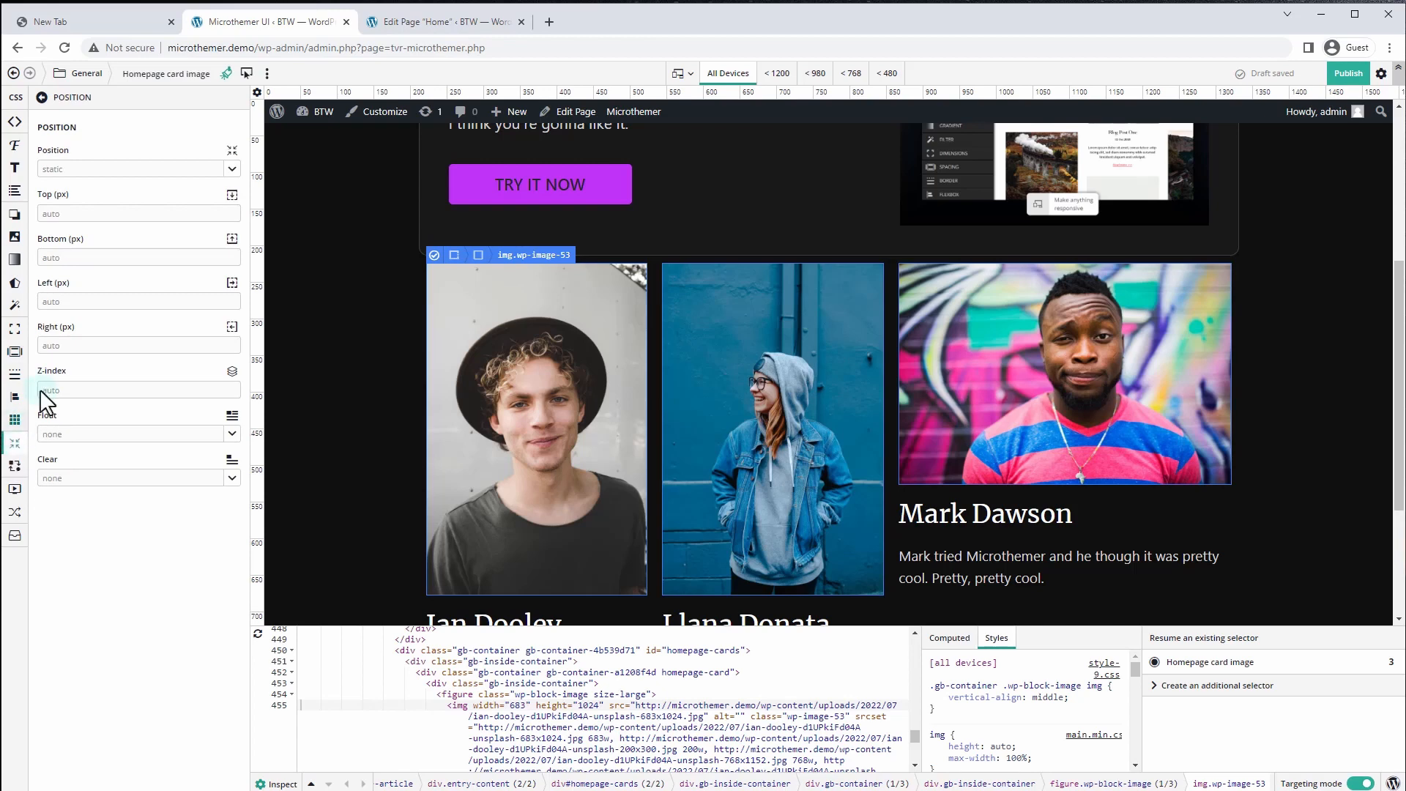
{"action": "left_click", "coordinate": [185, 169]}
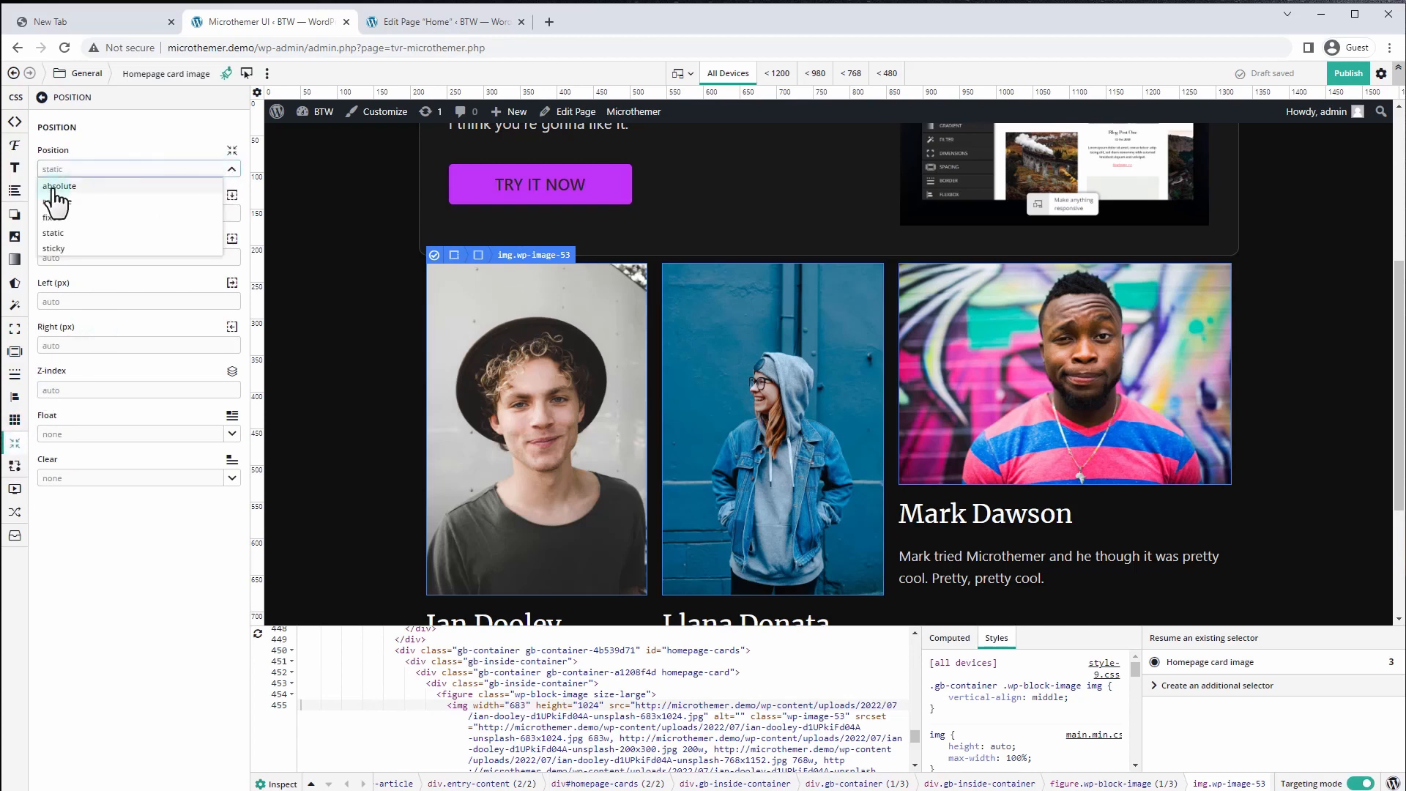
{"action": "left_click", "coordinate": [55, 186]}
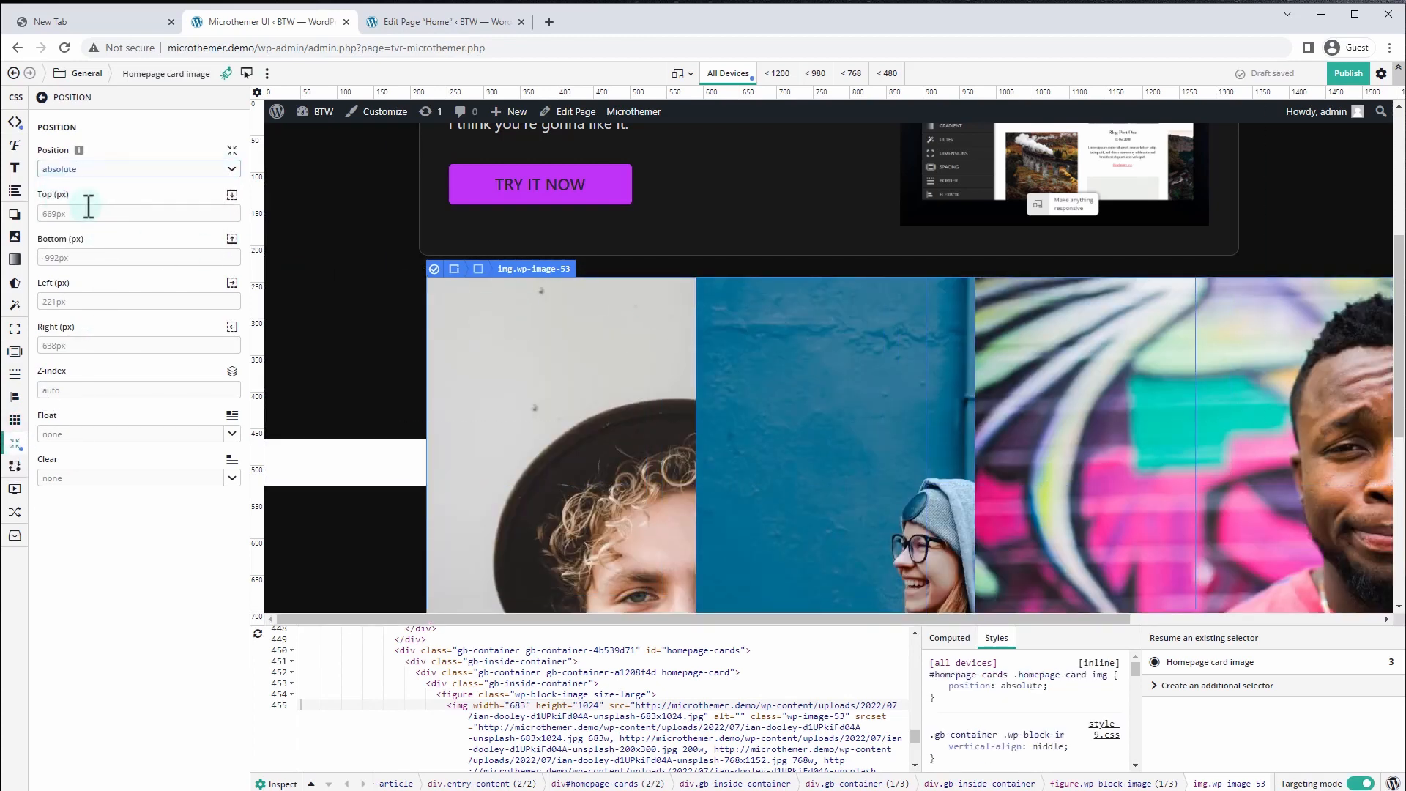
{"action": "left_click", "coordinate": [88, 211]}
{"action": "type", "text": "0"}
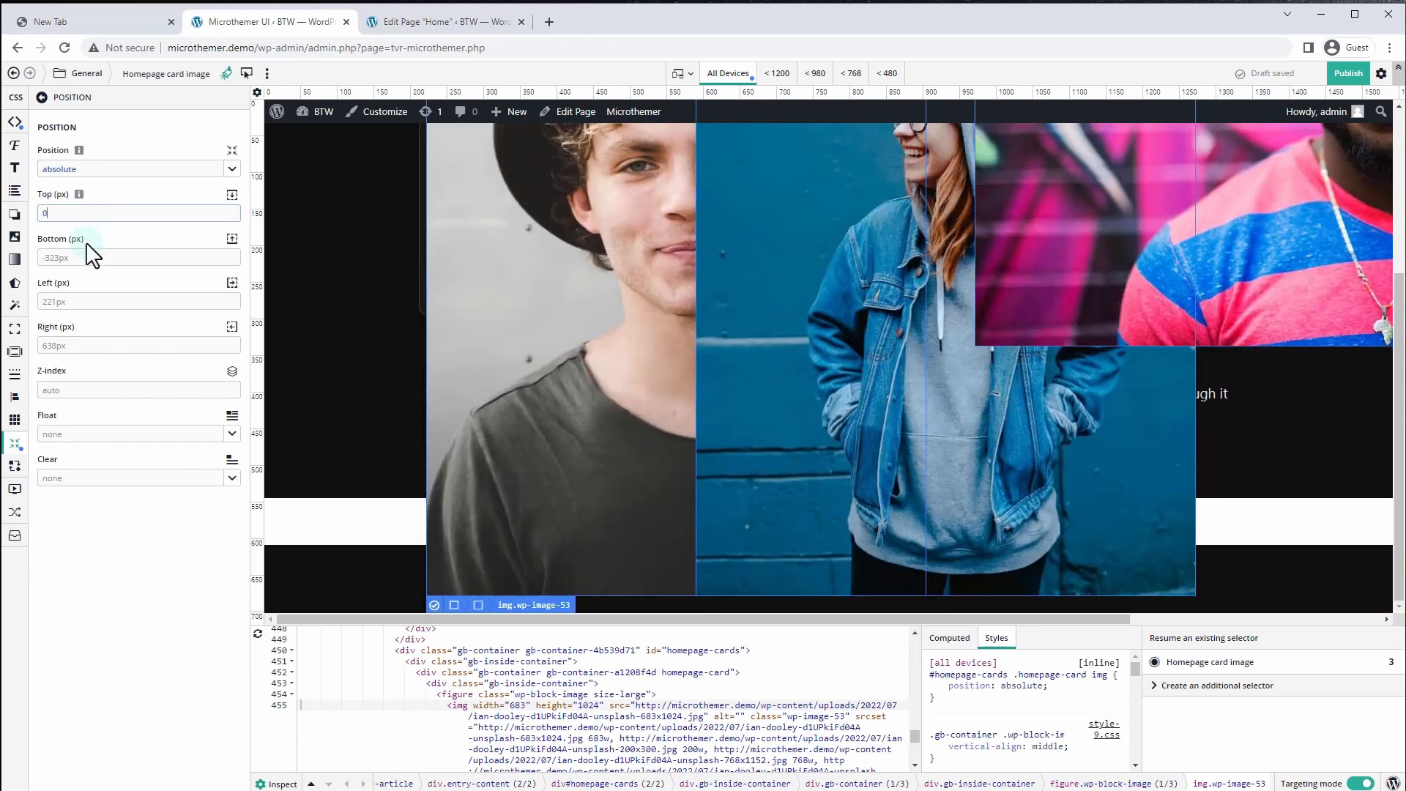
{"action": "left_click", "coordinate": [86, 253]}
{"action": "type", "text": "0"}
{"action": "left_click", "coordinate": [79, 300]}
{"action": "type", "text": "0"}
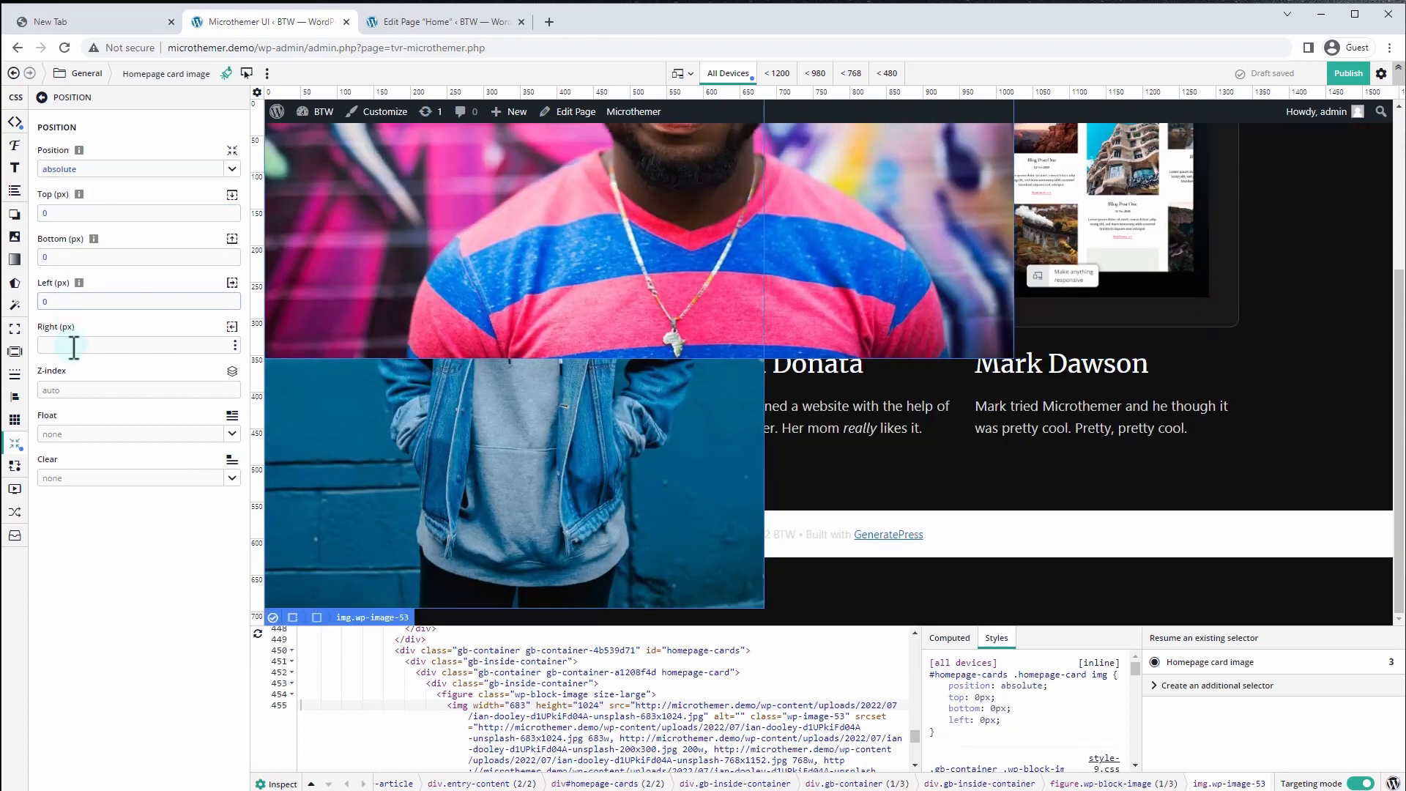
{"action": "left_click", "coordinate": [106, 345]}
{"action": "type", "text": "0"}
{"action": "scroll", "coordinate": [563, 361], "scroll_direction": "up", "scroll_amount": 3}
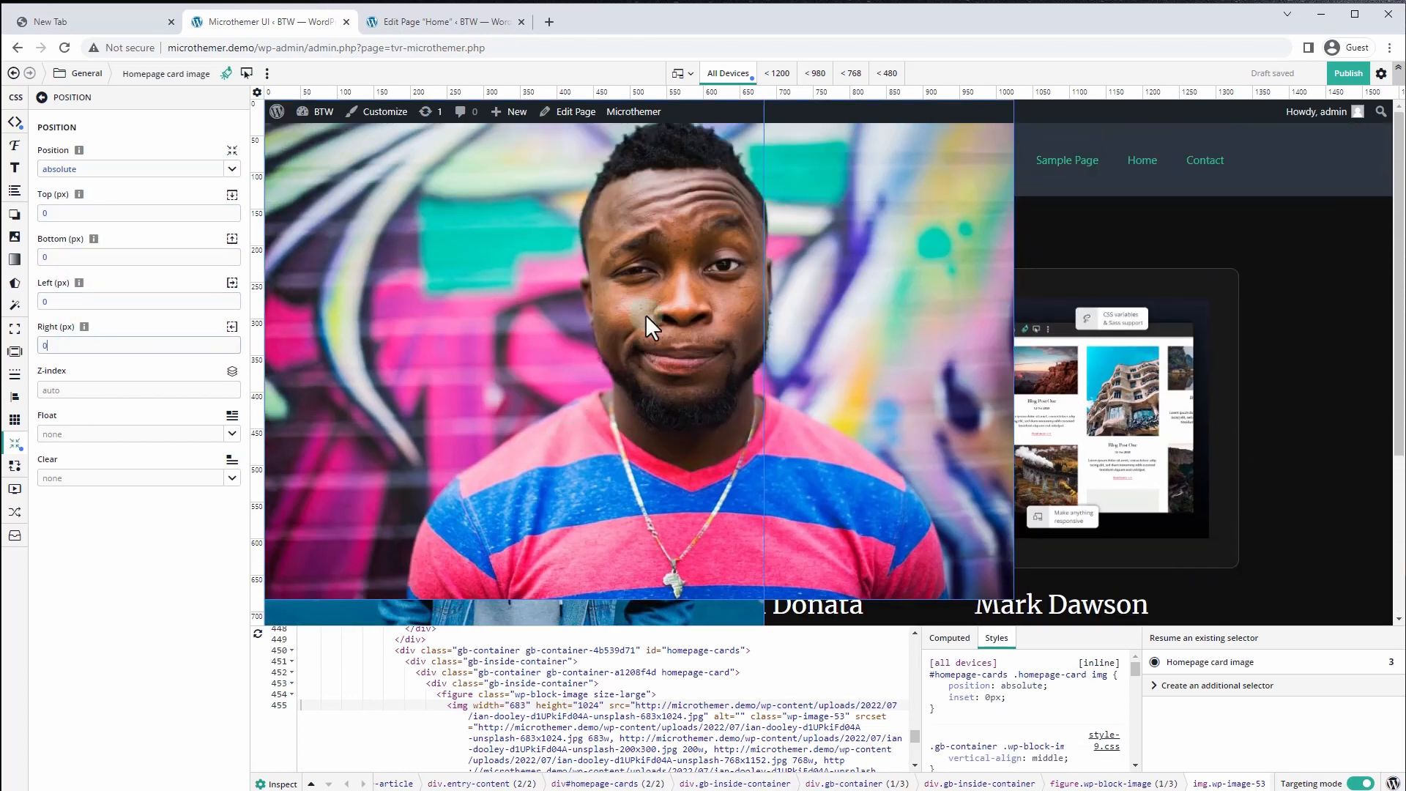
{"action": "scroll", "coordinate": [1001, 486], "scroll_direction": "down", "scroll_amount": 3}
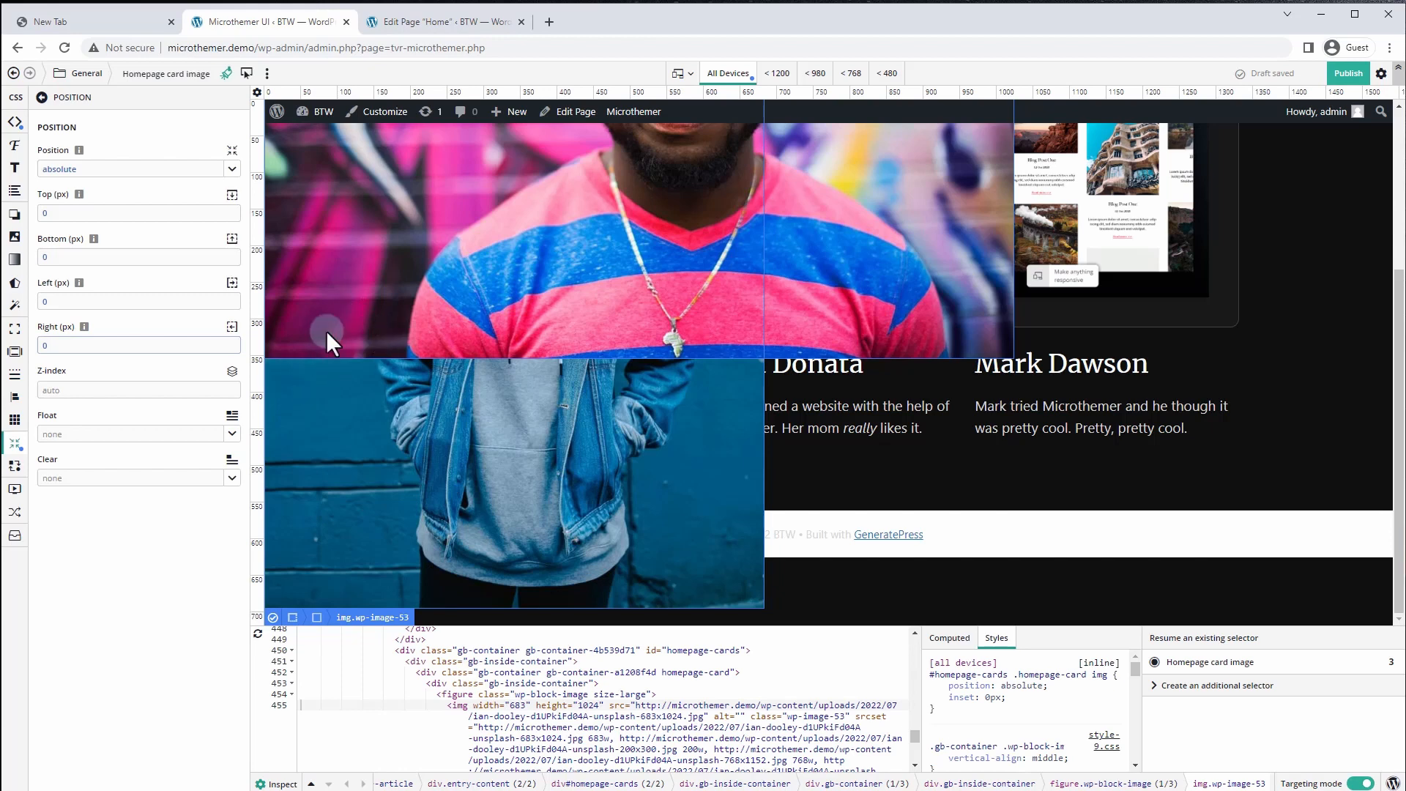
Make the Homepage Cards > Card containers position relative
{"action": "left_click", "coordinate": [88, 74]}
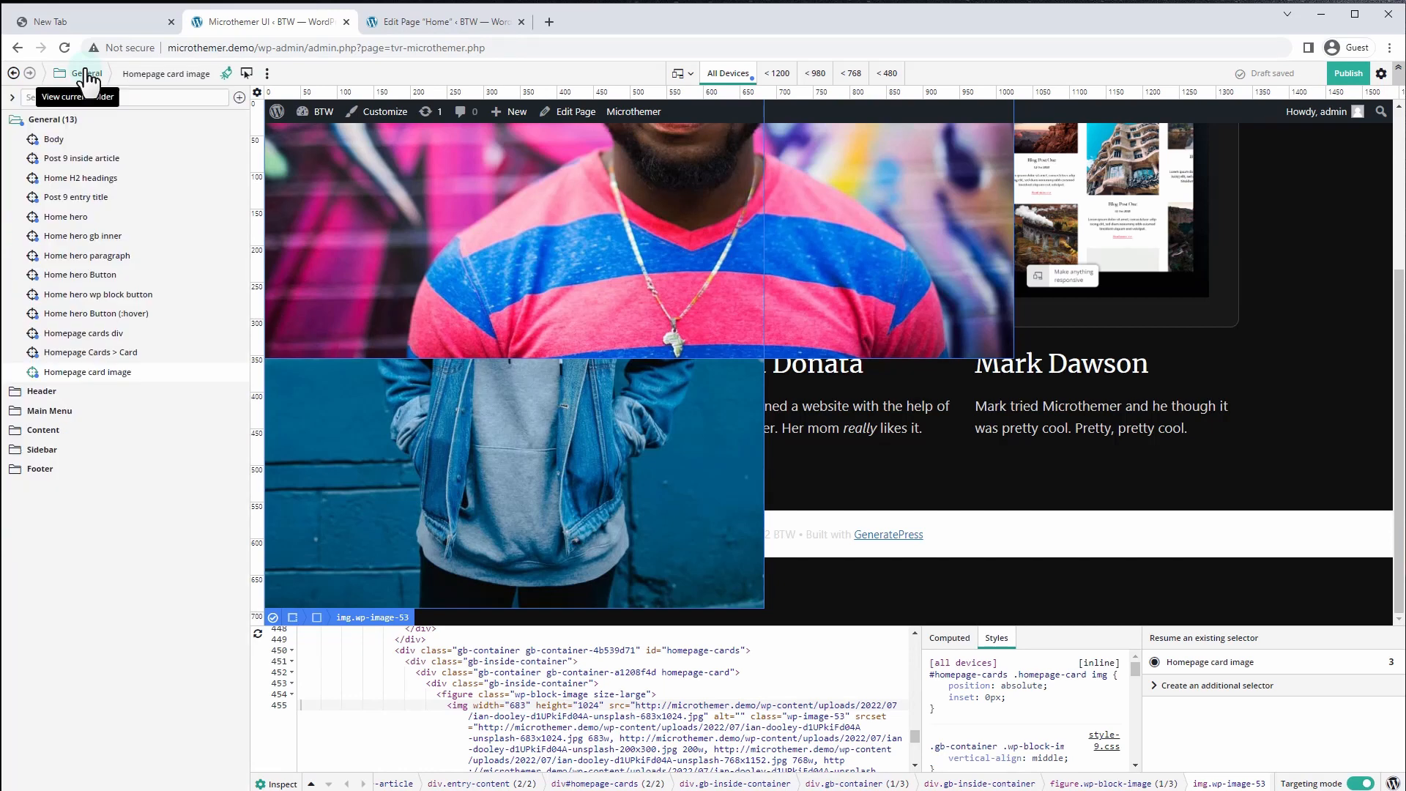
{"action": "left_click", "coordinate": [94, 354]}
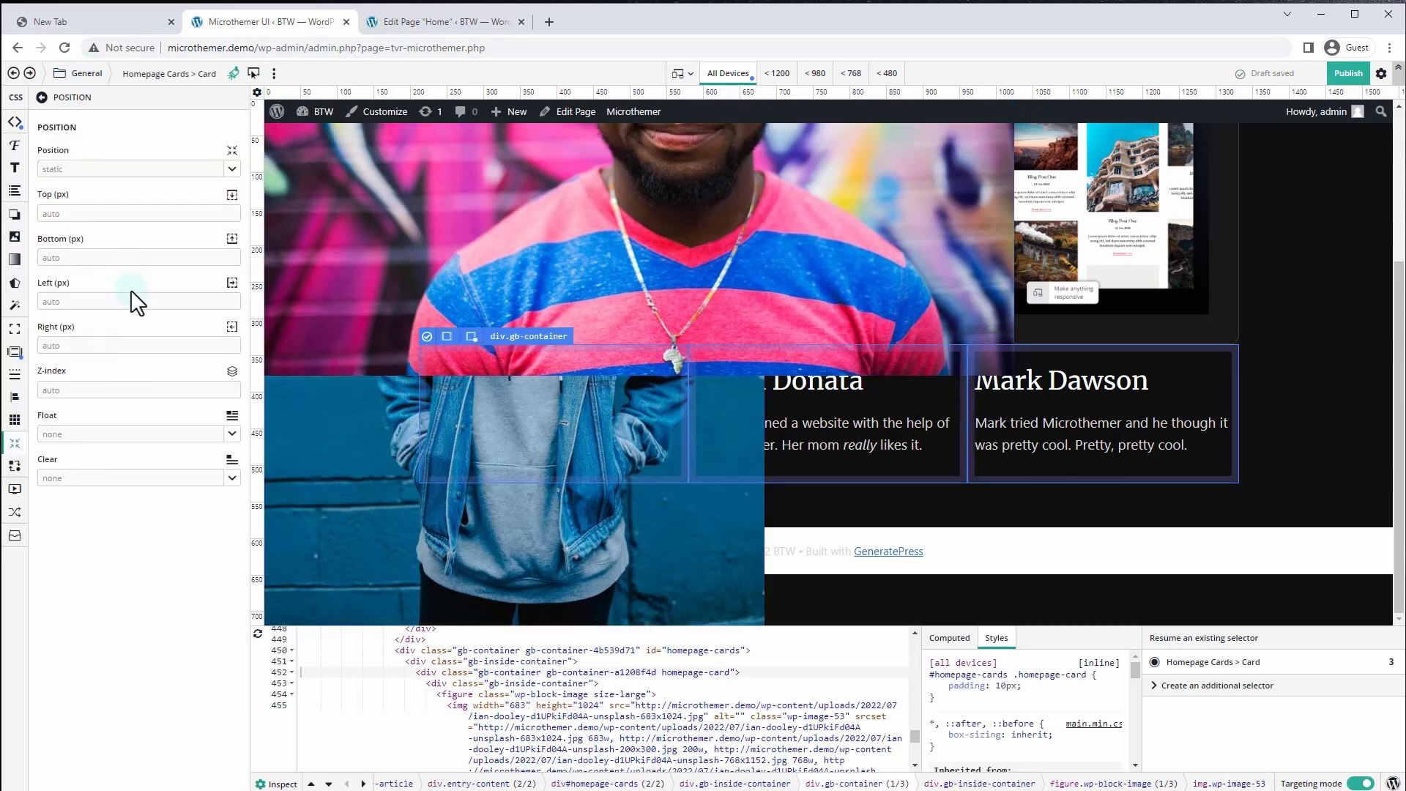
{"action": "left_click", "coordinate": [228, 170]}
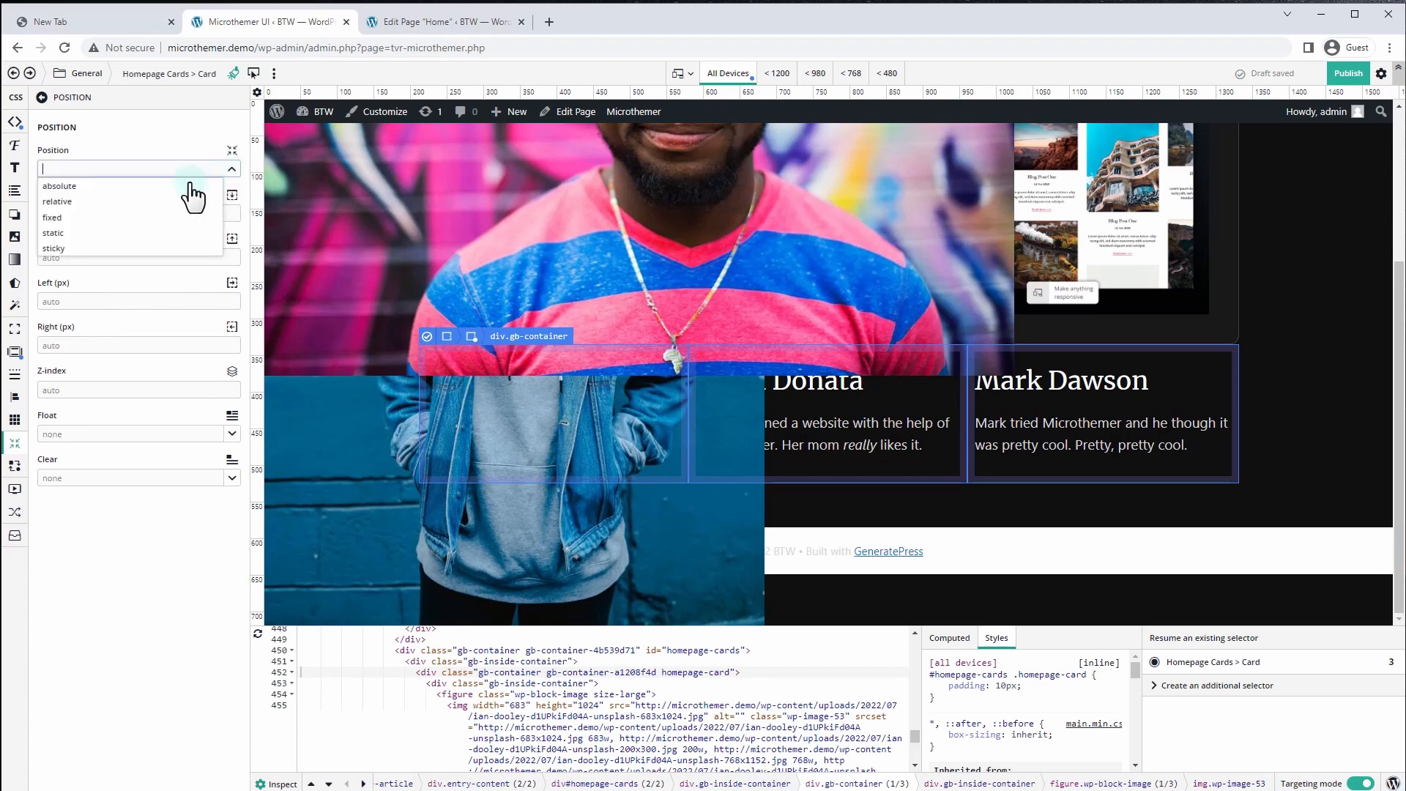
{"action": "left_click", "coordinate": [77, 204]}
{"action": "scroll", "coordinate": [412, 274], "scroll_direction": "down", "scroll_amount": 2}
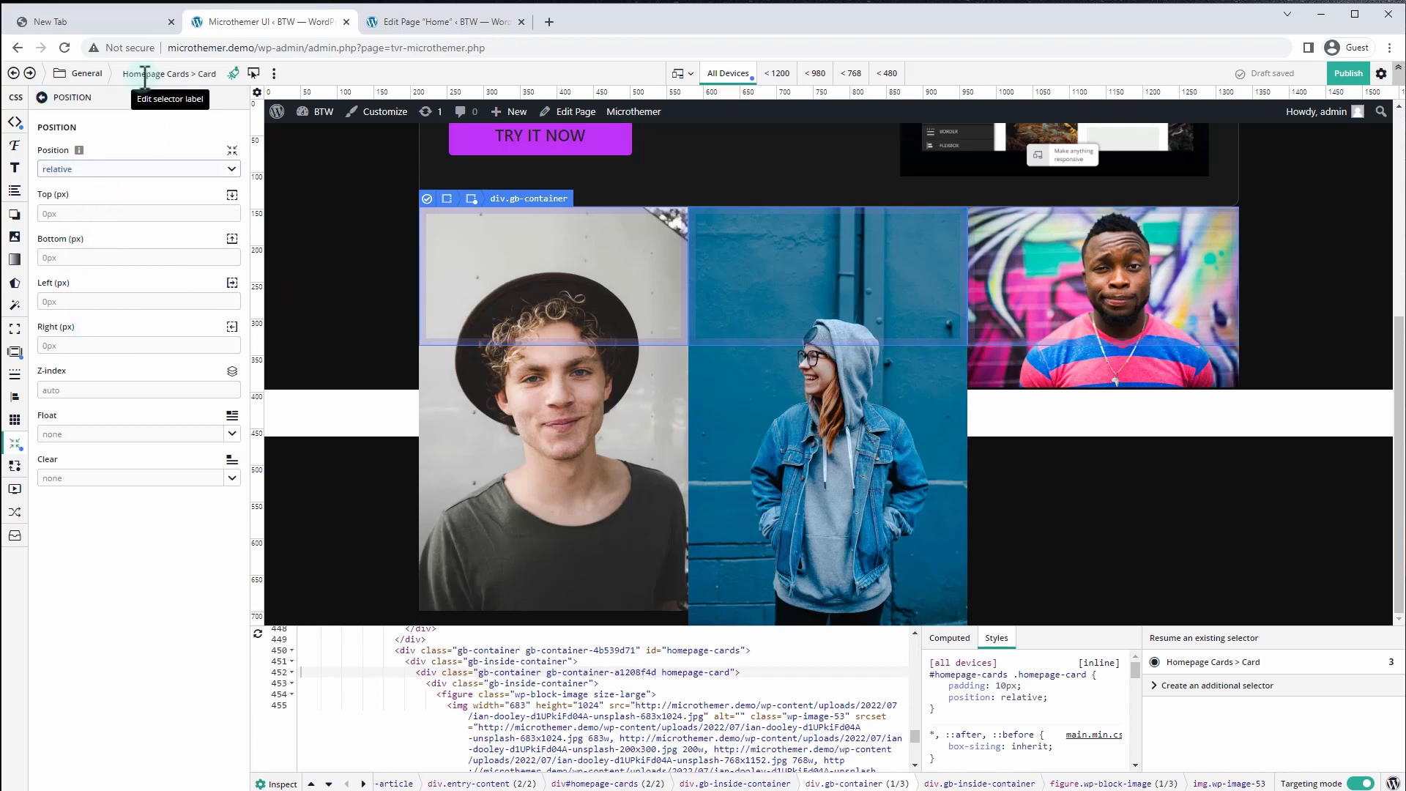
Give the Homepage card image selector z-index -1 so names and quotes sit over photos
{"action": "left_click", "coordinate": [81, 74]}
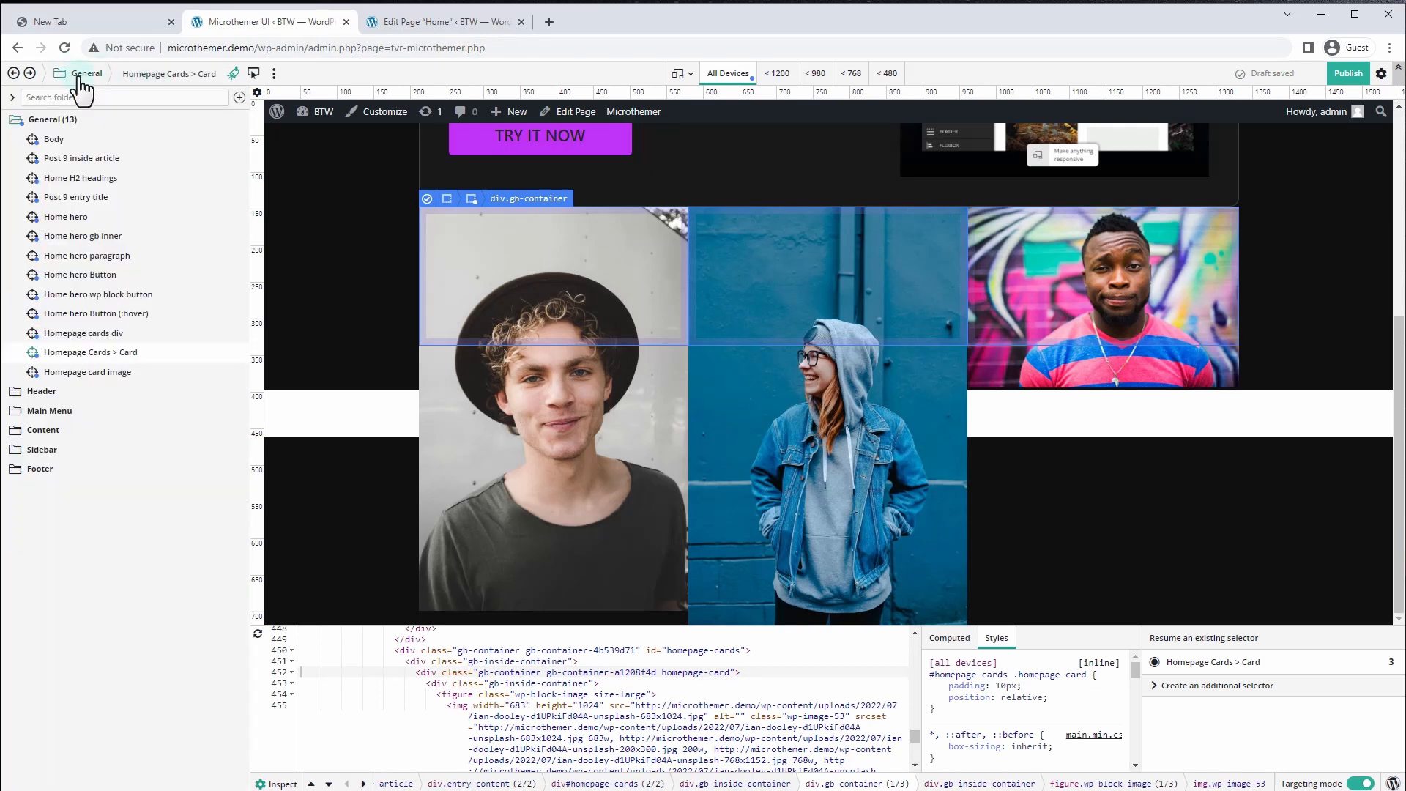
{"action": "left_click", "coordinate": [86, 374]}
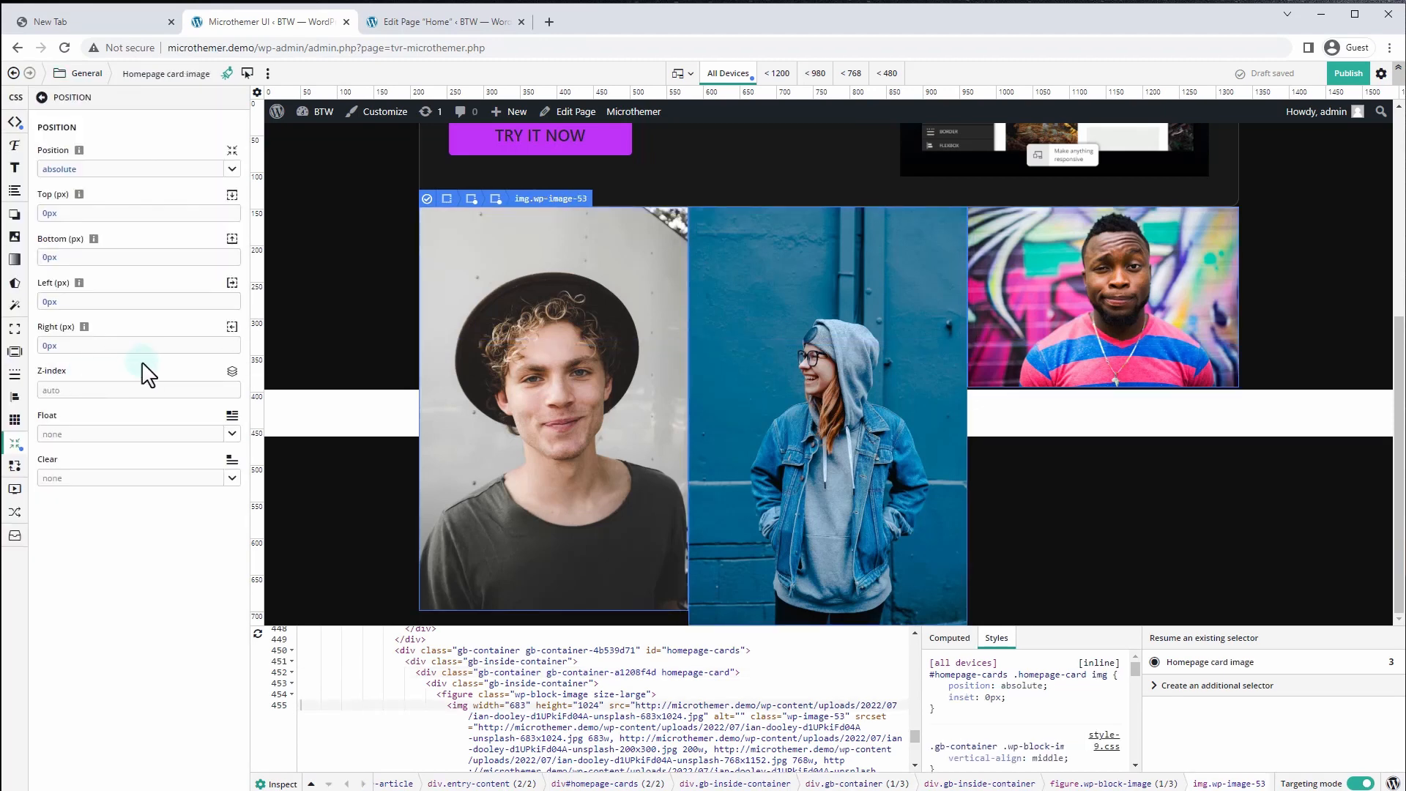
{"action": "left_click", "coordinate": [75, 390]}
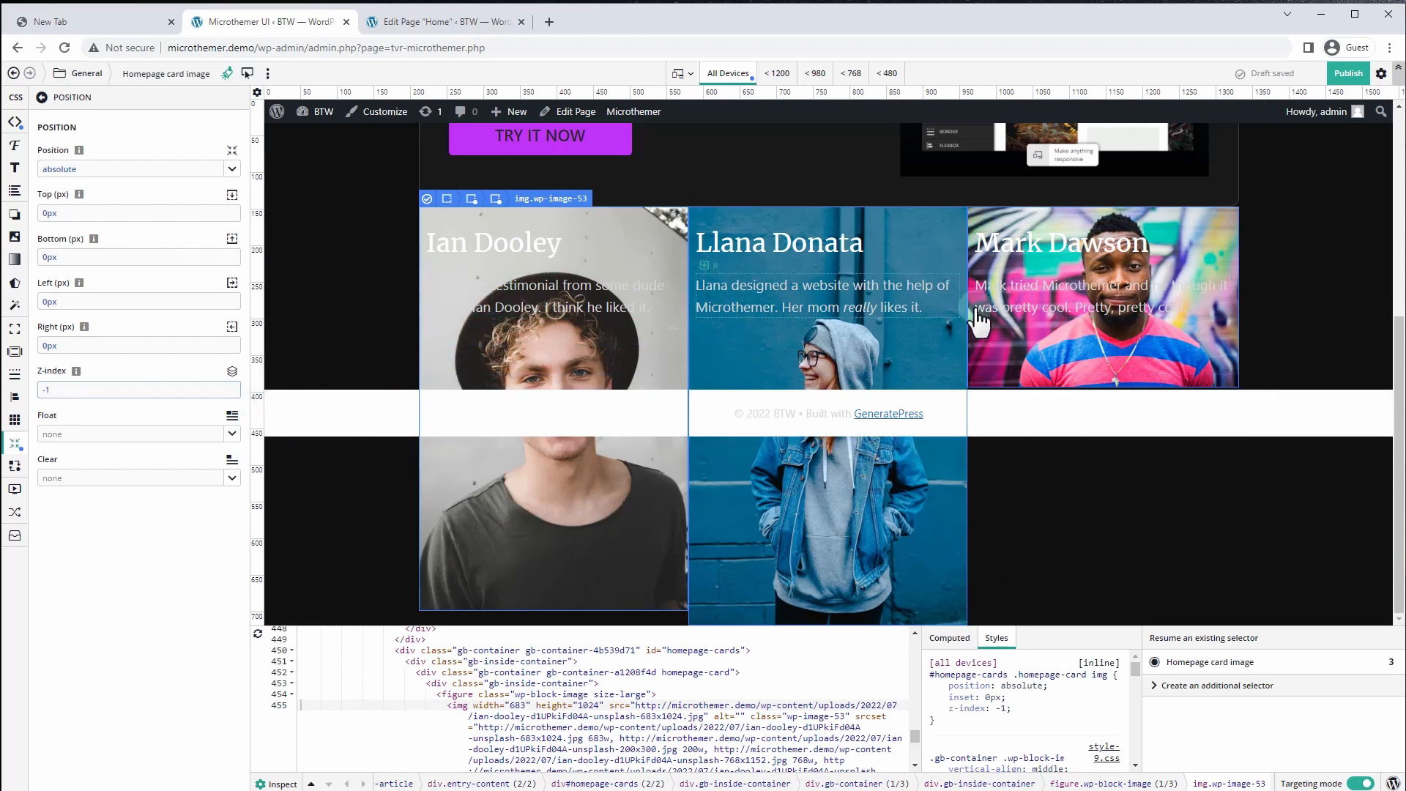
{"action": "left_click", "coordinate": [83, 74]}
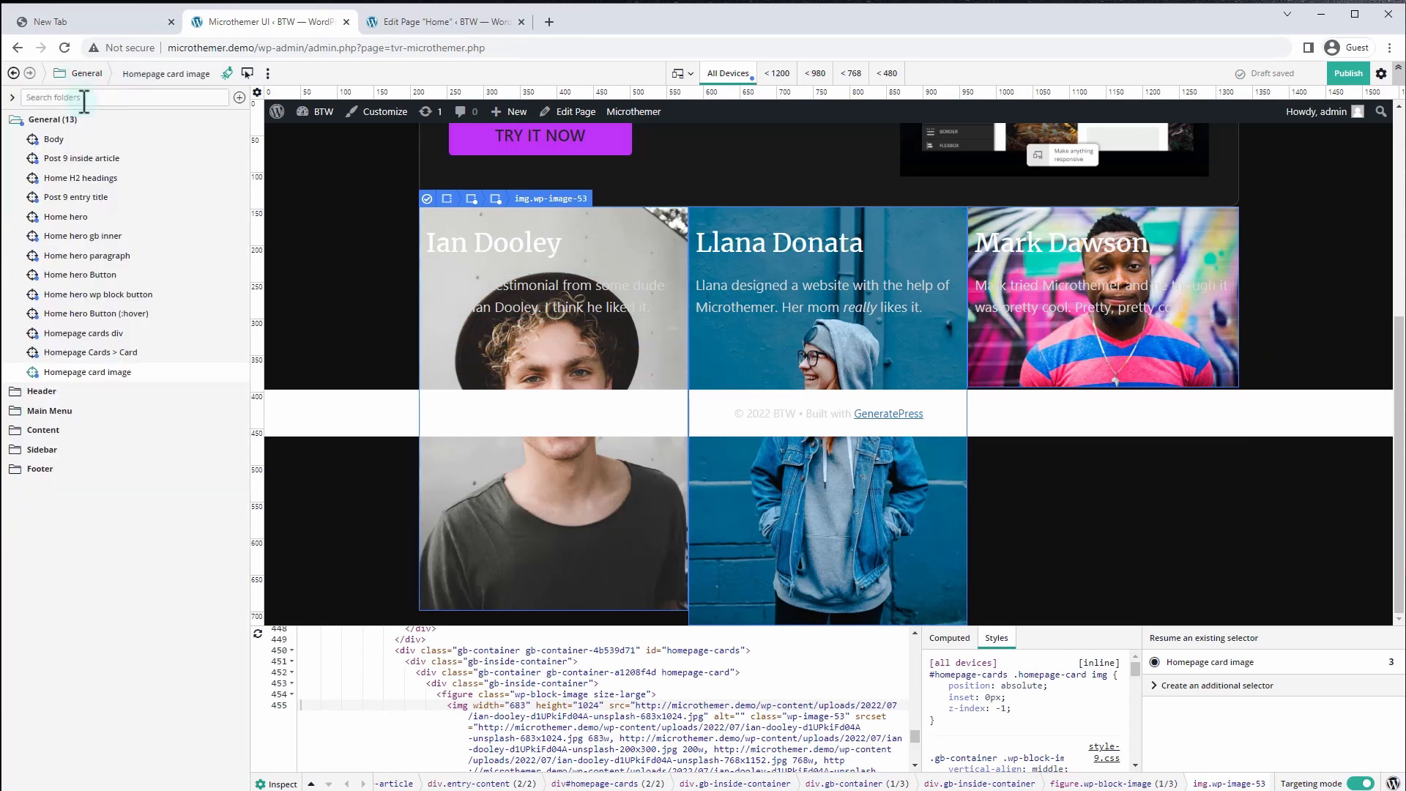
{"action": "left_click", "coordinate": [105, 354]}
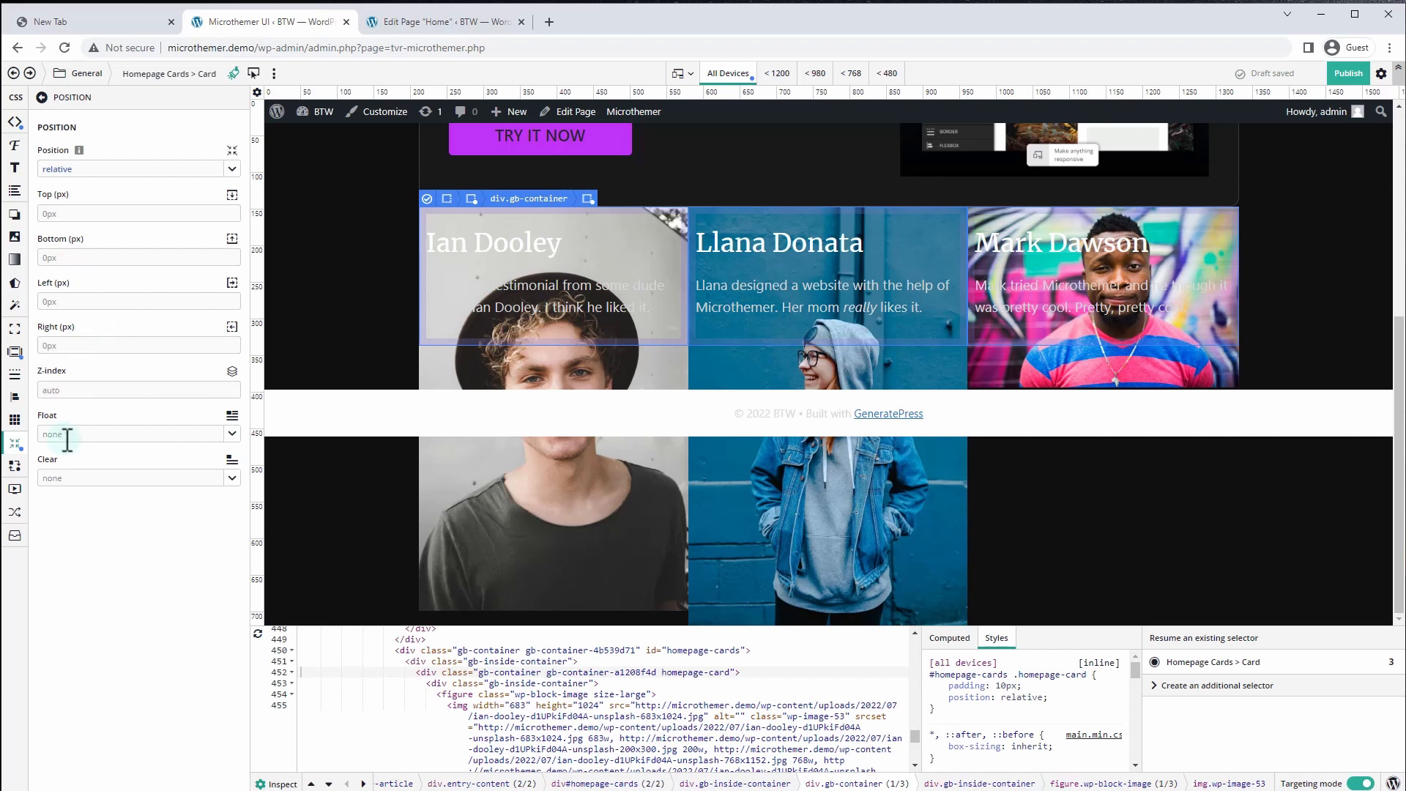
Give the cards overflow hidden and a 400px minimum height
{"action": "left_click", "coordinate": [19, 538]}
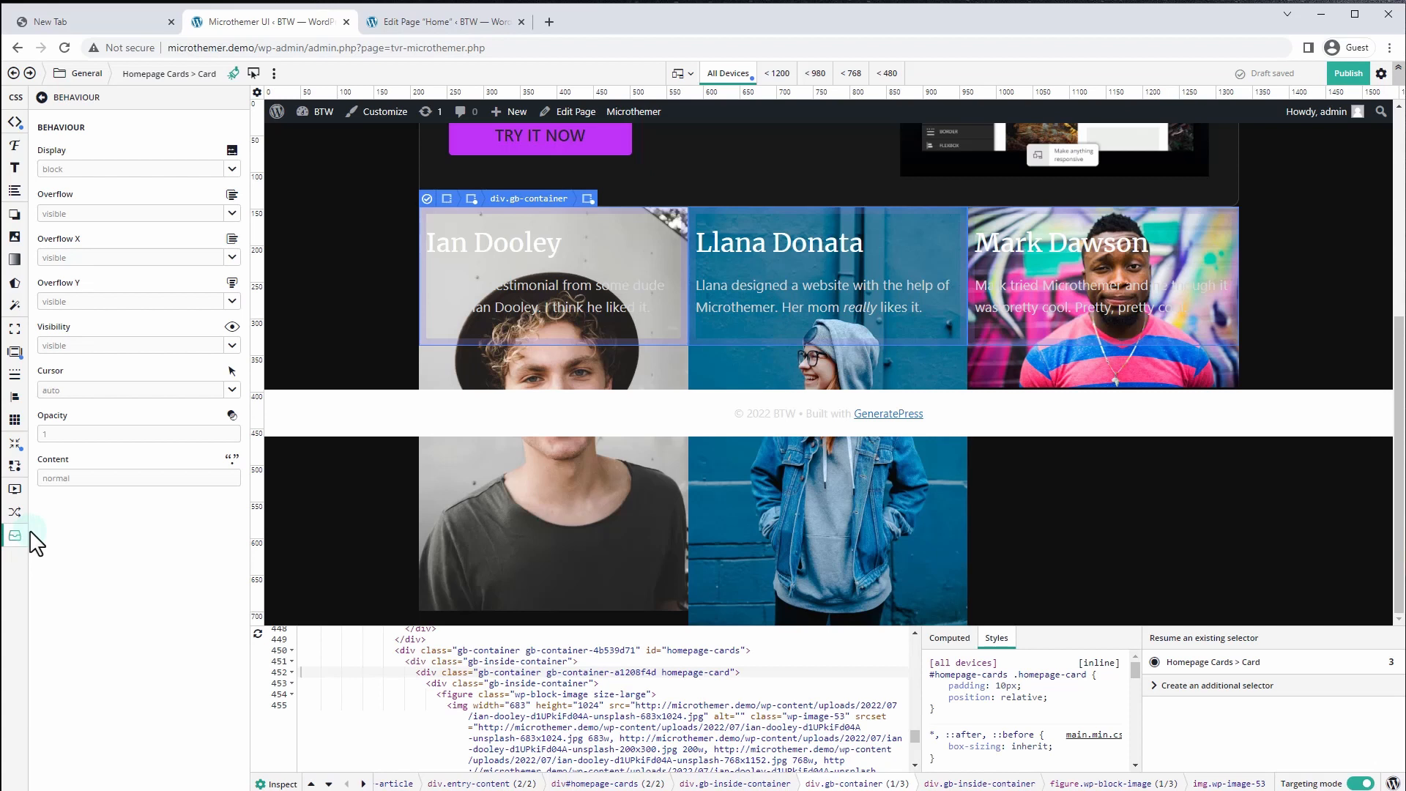
{"action": "left_click", "coordinate": [231, 169]}
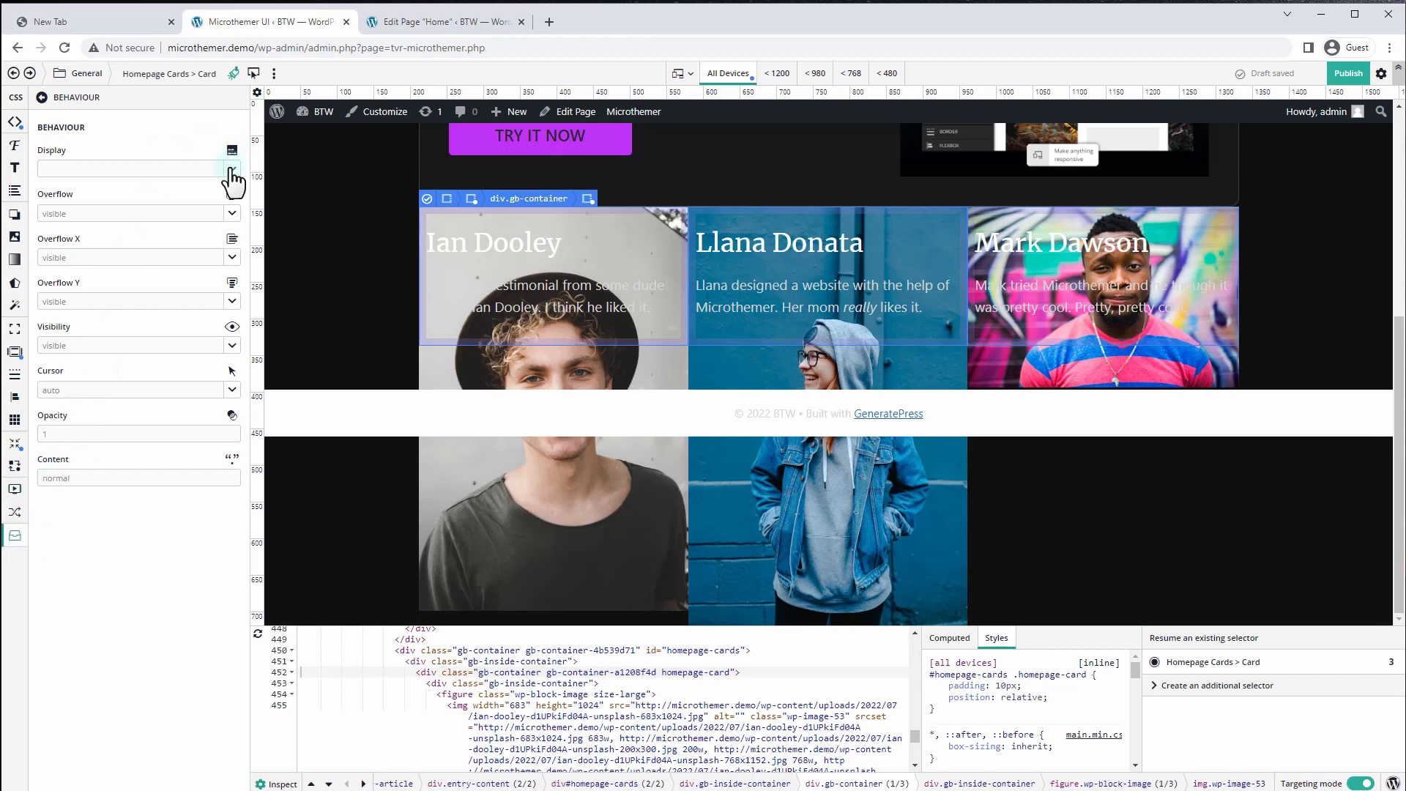
{"action": "left_click", "coordinate": [232, 213]}
{"action": "left_click", "coordinate": [76, 278]}
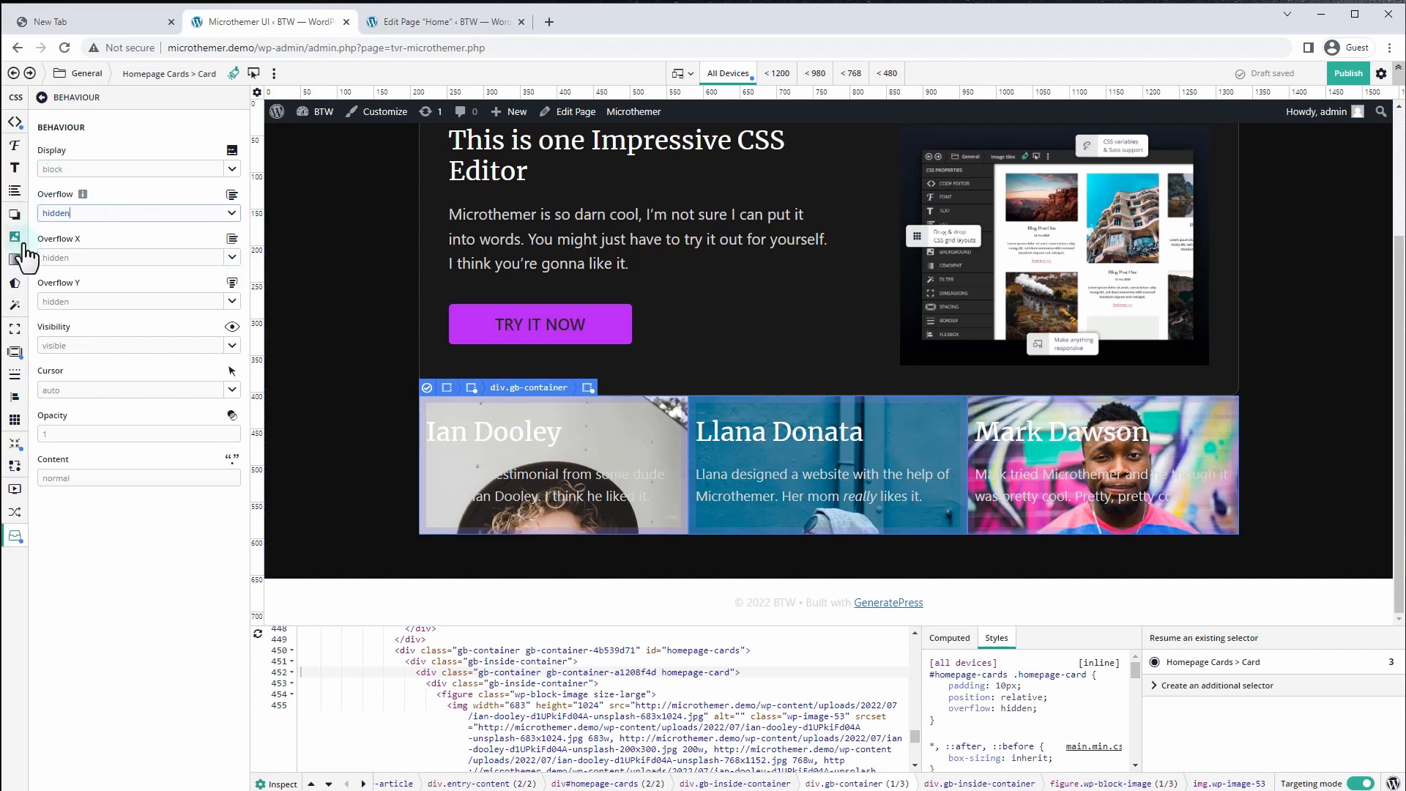
{"action": "left_click", "coordinate": [15, 329]}
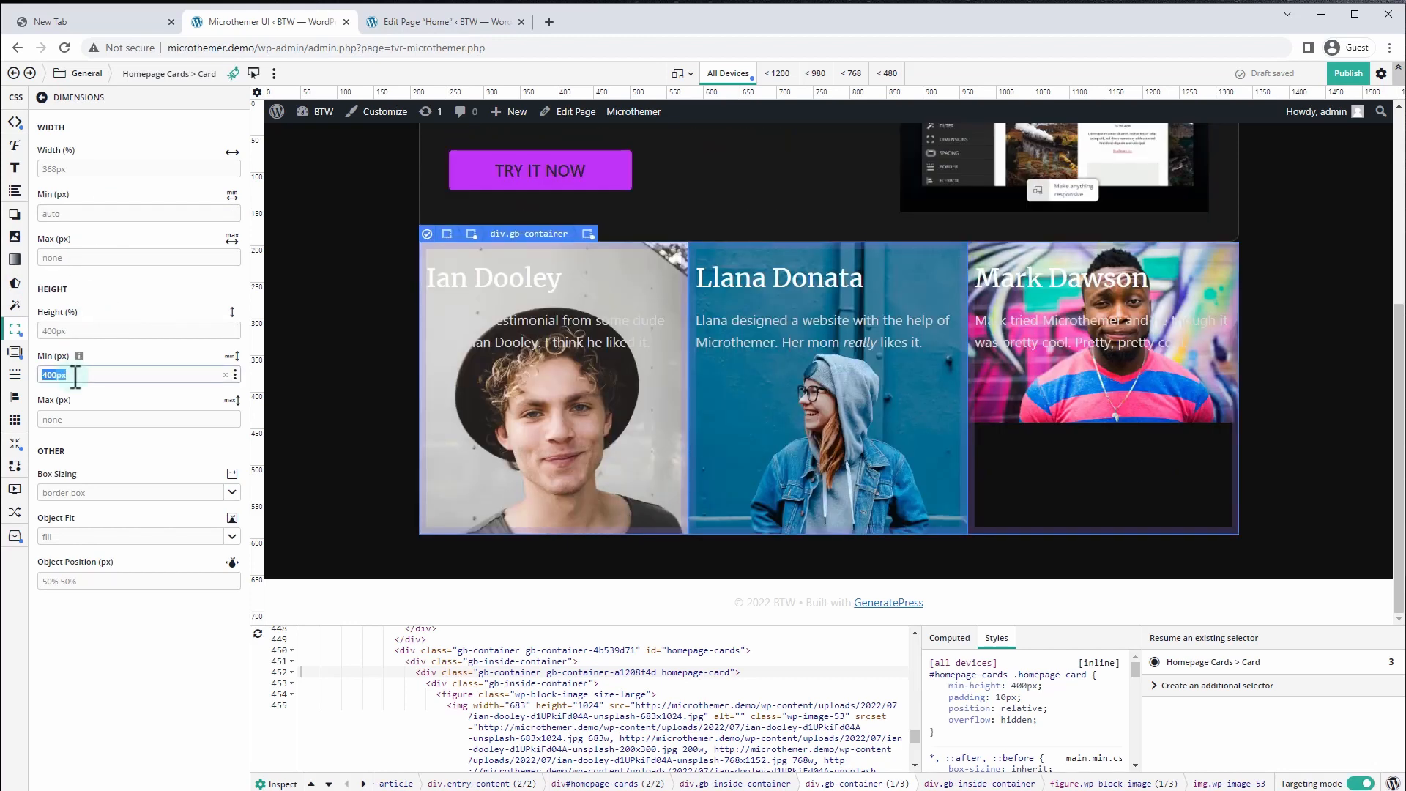
{"action": "left_click", "coordinate": [15, 352]}
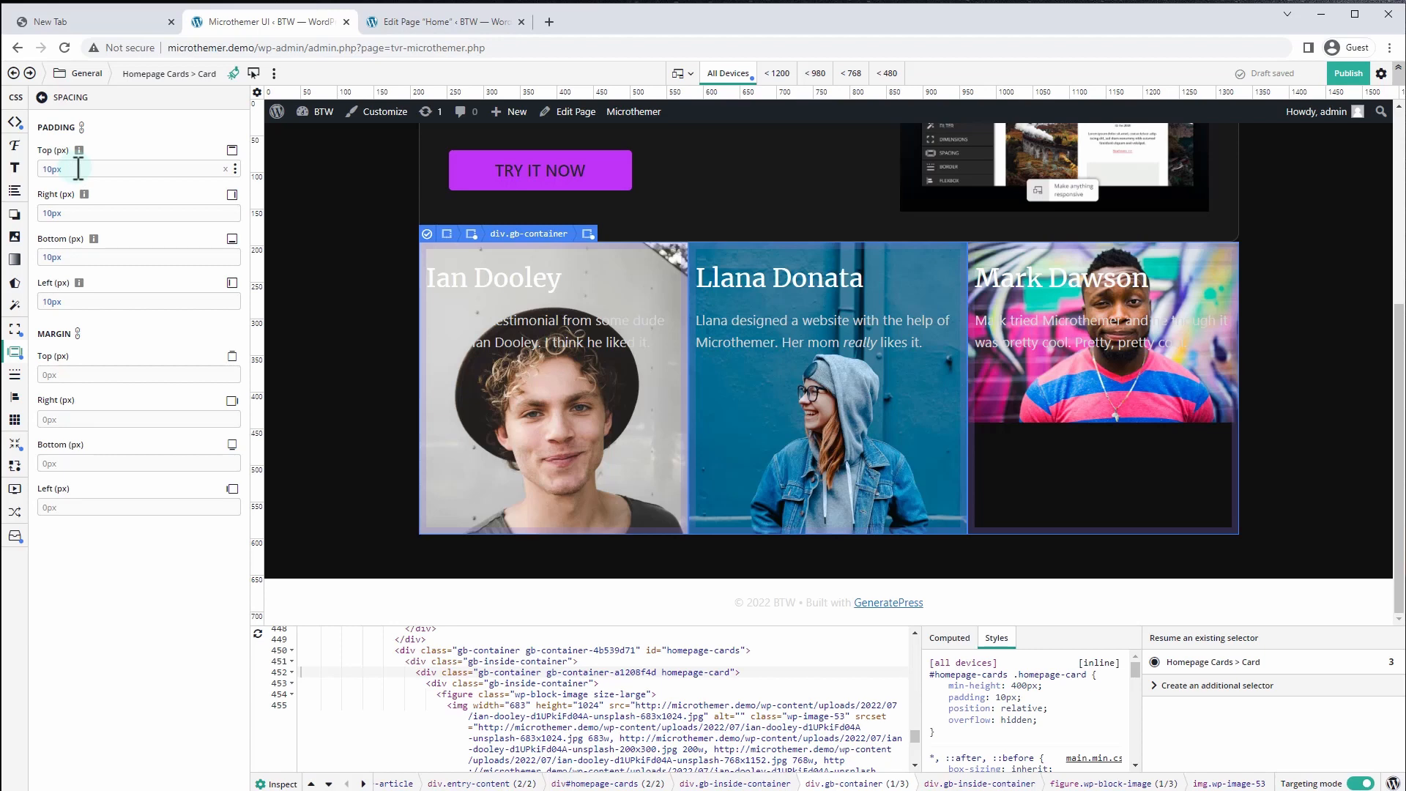
Set card padding to 250px top and 25px on the right, bottom and left
{"action": "left_click_drag", "start_coordinate": [78, 169], "coordinate": [44, 169]}
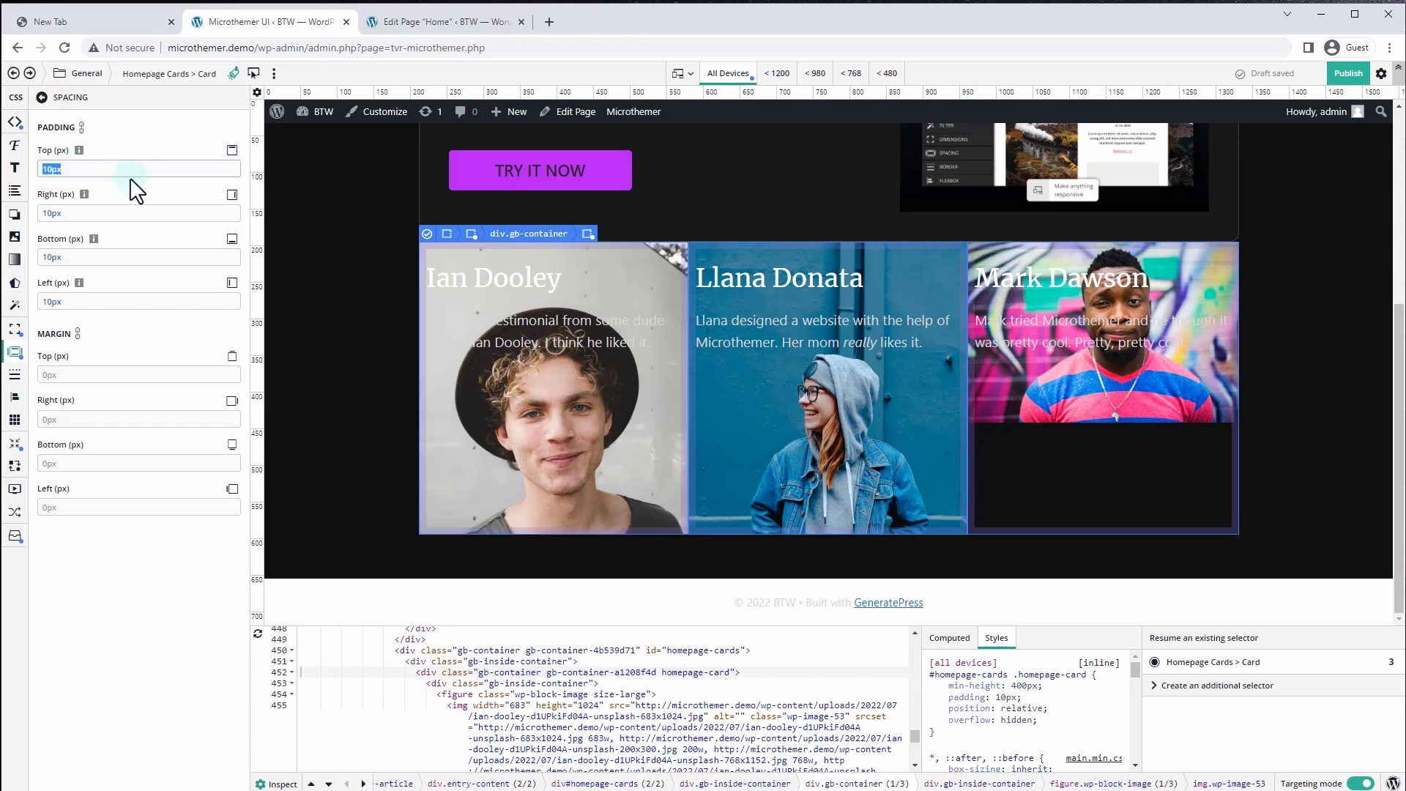
{"action": "type", "text": "200px"}
{"action": "left_click", "coordinate": [308, 233]}
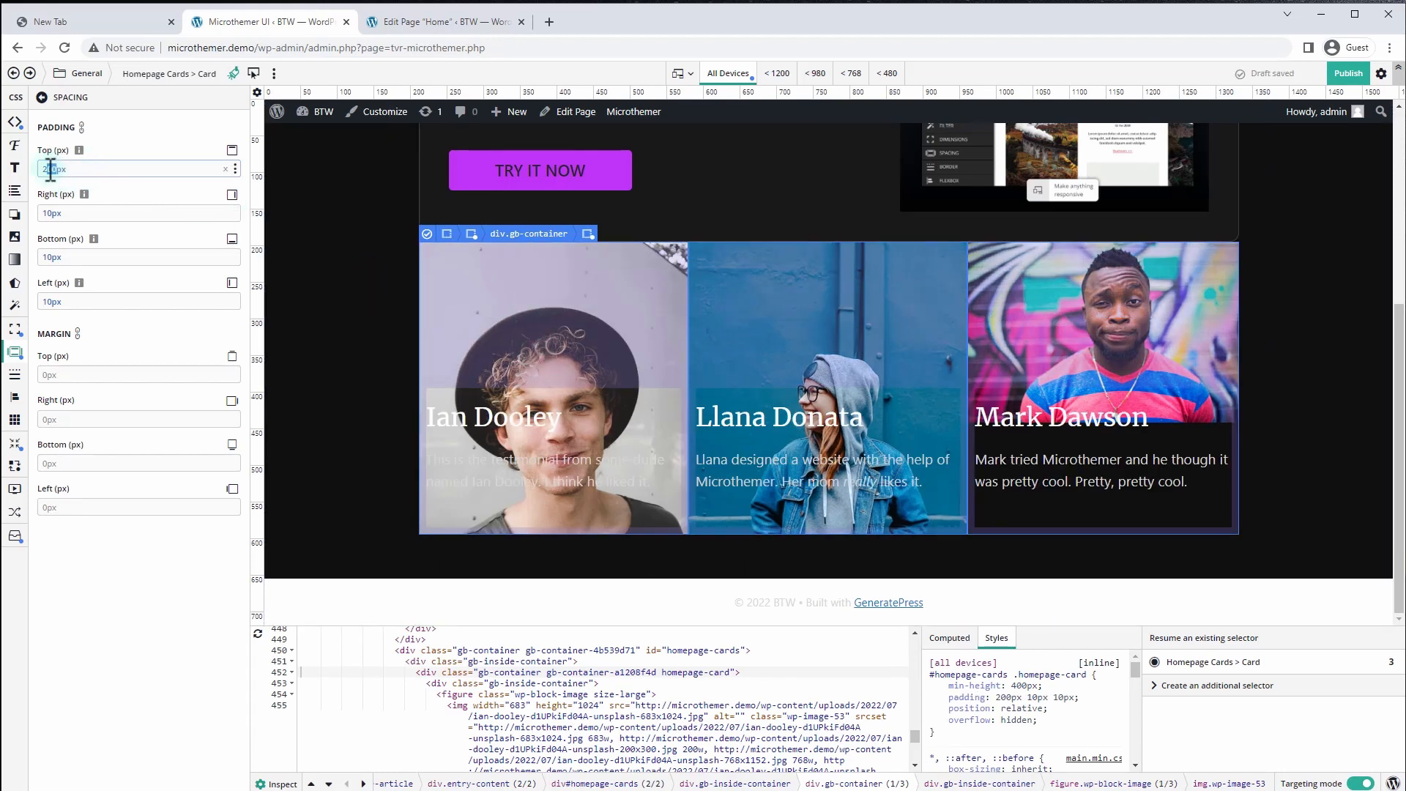
{"action": "type", "text": "5"}
{"action": "left_click", "coordinate": [573, 349]}
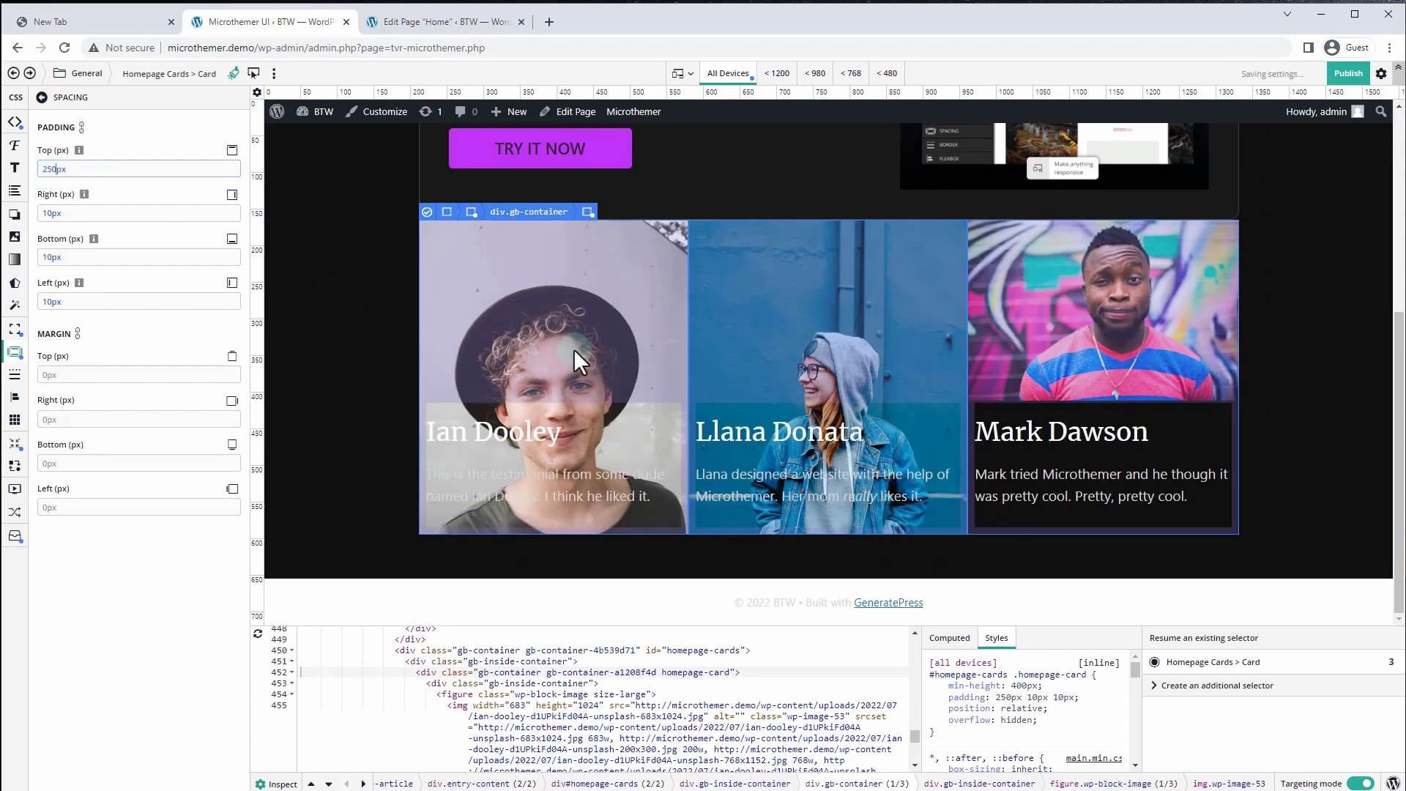
{"action": "double_click", "coordinate": [88, 213]}
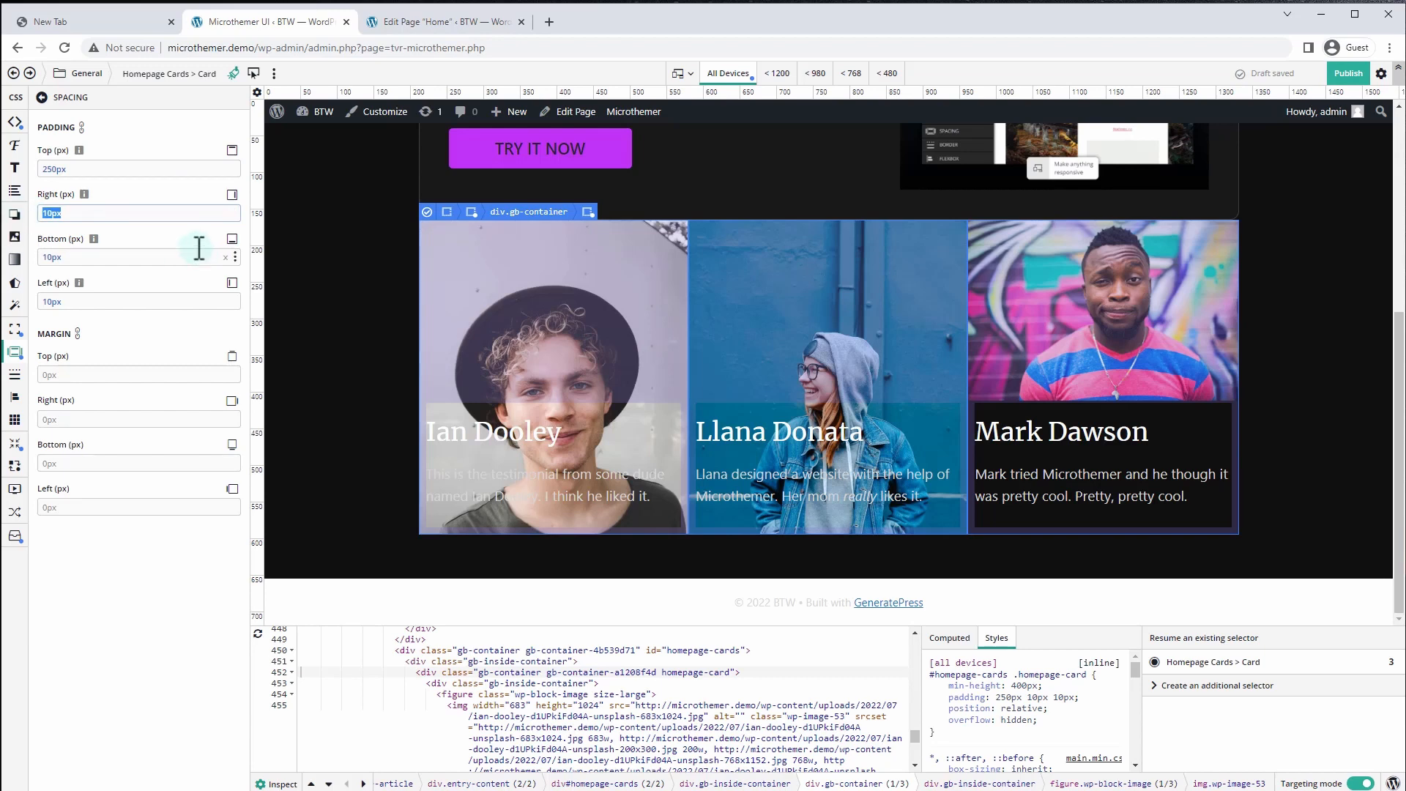
{"action": "type", "text": "25"}
{"action": "double_click", "coordinate": [48, 257]}
{"action": "type", "text": "25"}
{"action": "double_click", "coordinate": [53, 301]}
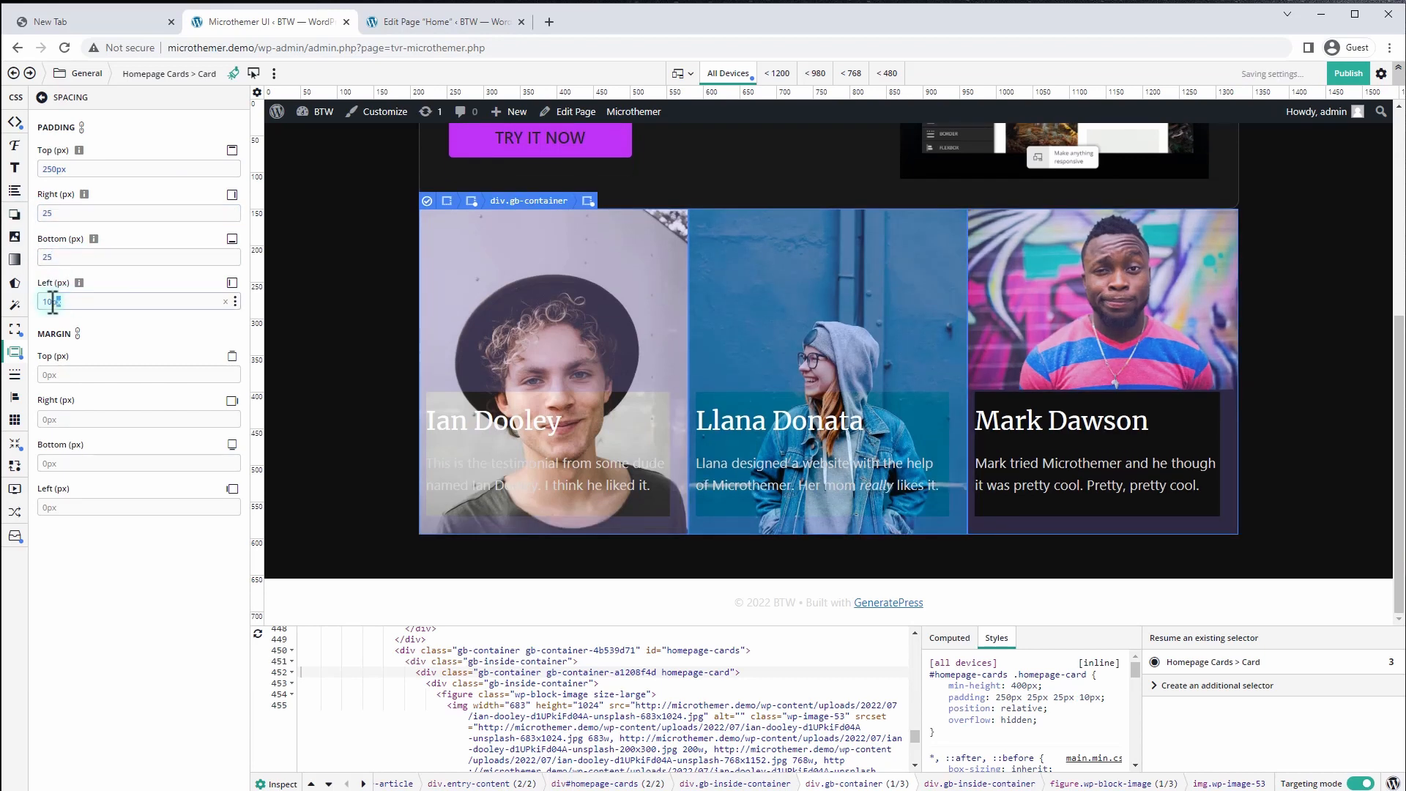
{"action": "type", "text": "25"}
{"action": "key", "text": "Tab"}
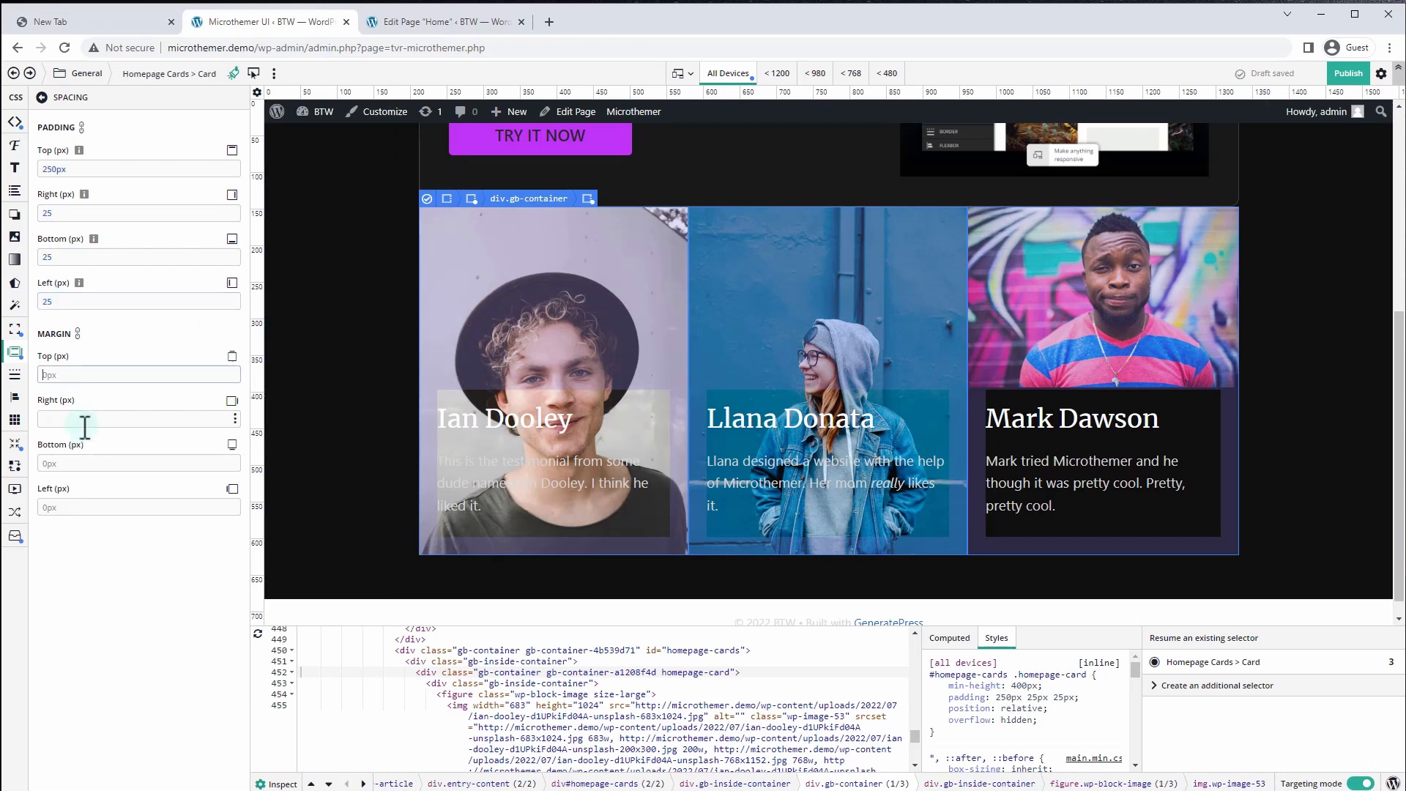
Give each card a 10px margin on all sides and preview the live home page
{"action": "left_click", "coordinate": [70, 505]}
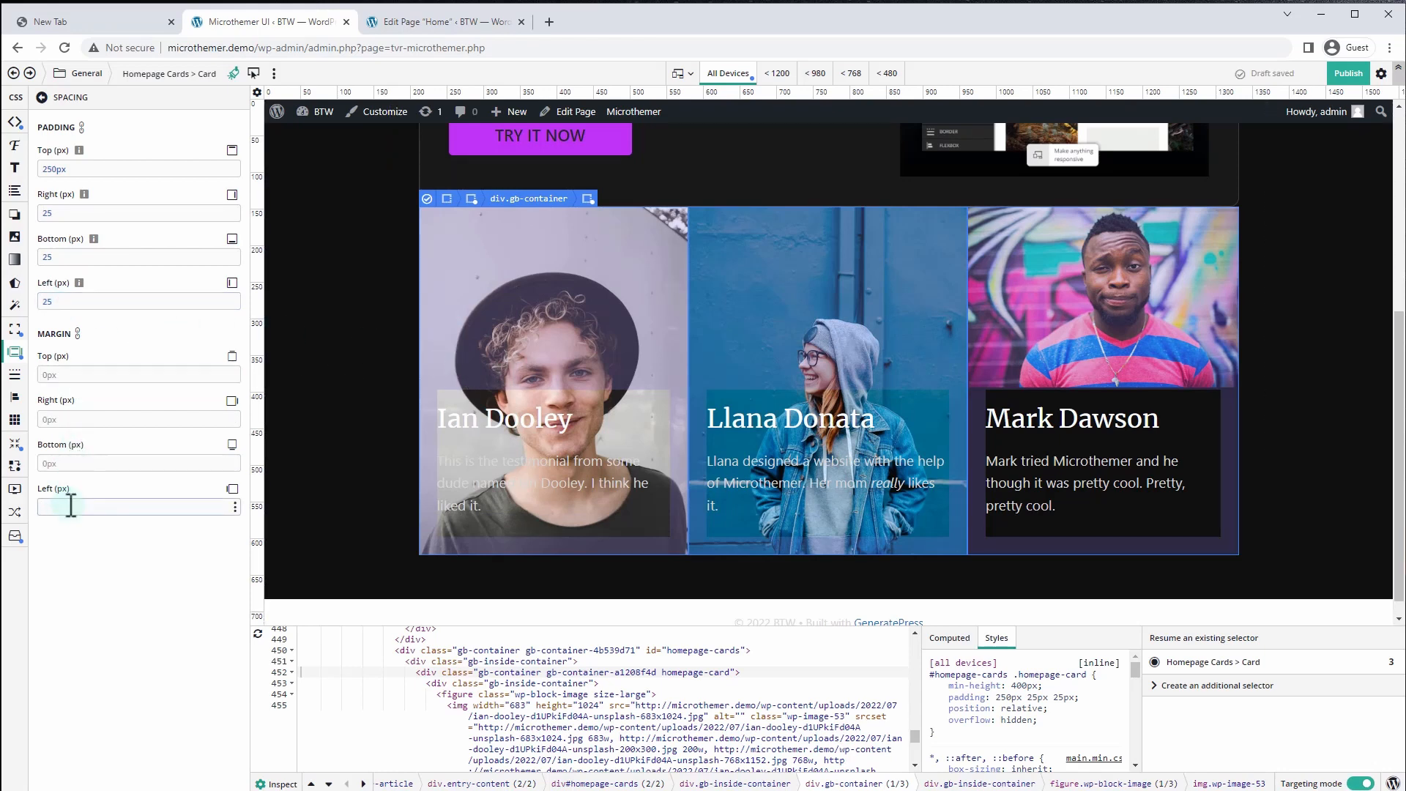
{"action": "type", "text": "10"}
{"action": "left_click", "coordinate": [75, 418]}
{"action": "type", "text": "10"}
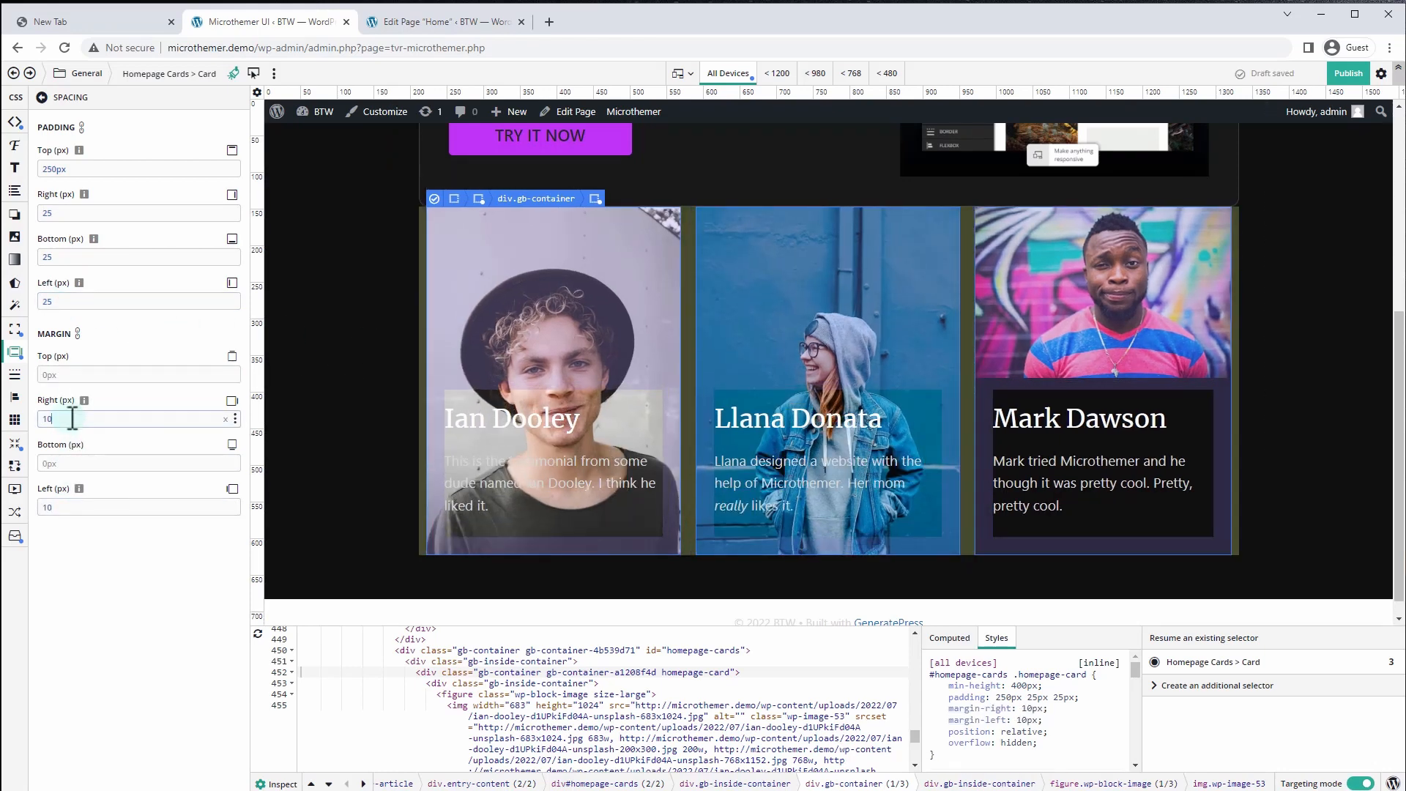
{"action": "left_click", "coordinate": [77, 333]}
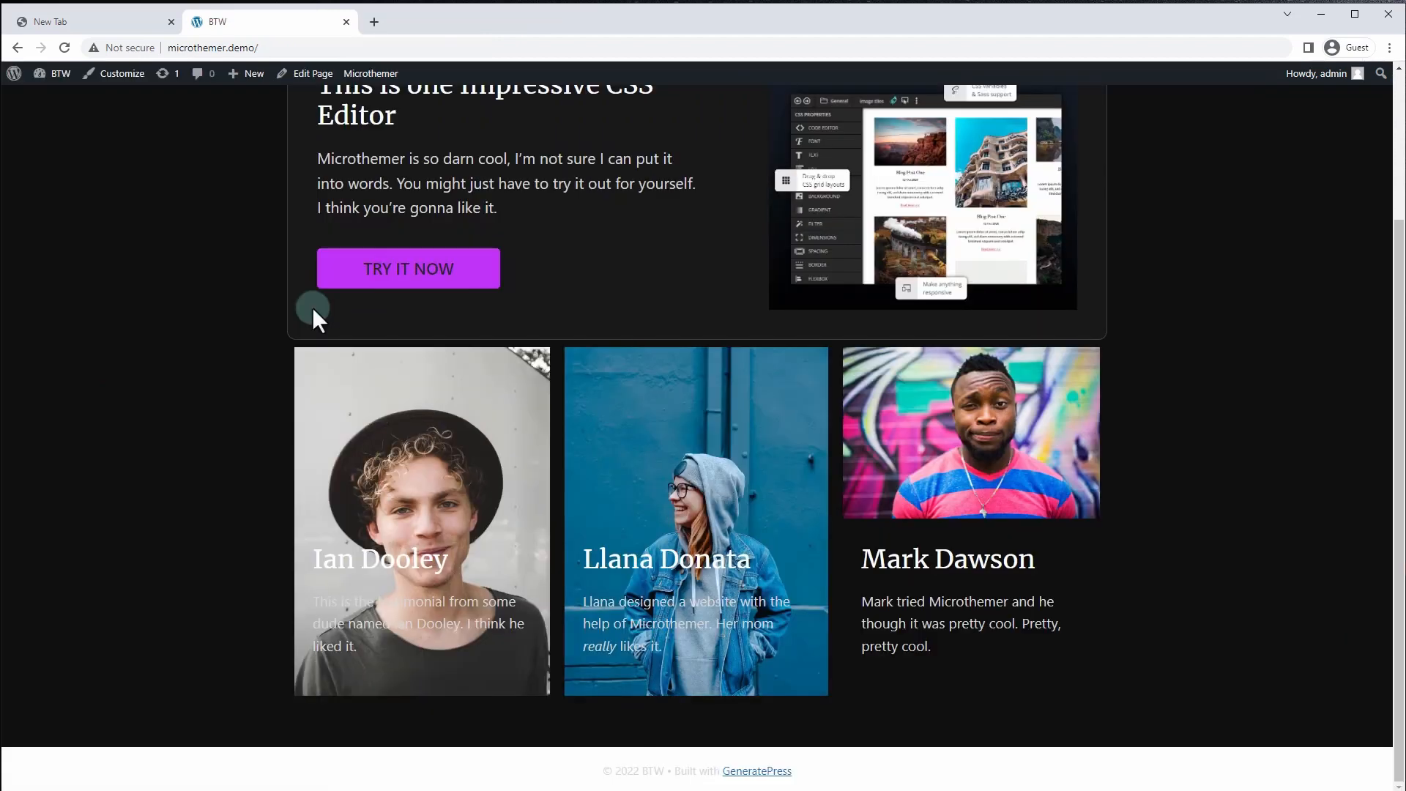
{"action": "key", "text": "F5"}
{"action": "key", "text": "alt+Tab"}
{"action": "left_click", "coordinate": [76, 76]}
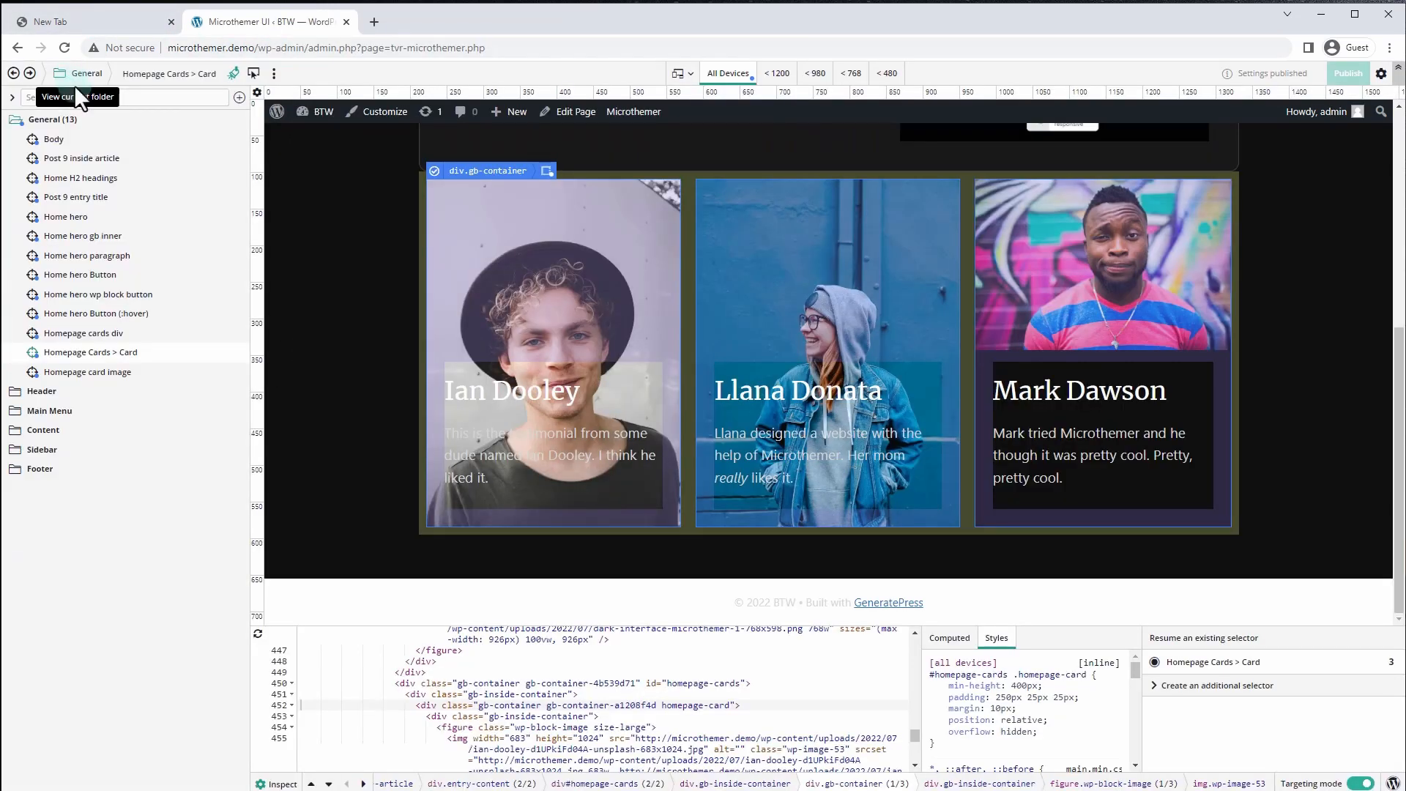
Give the card images object-fit cover, height 100% and object-position center
{"action": "left_click", "coordinate": [115, 374]}
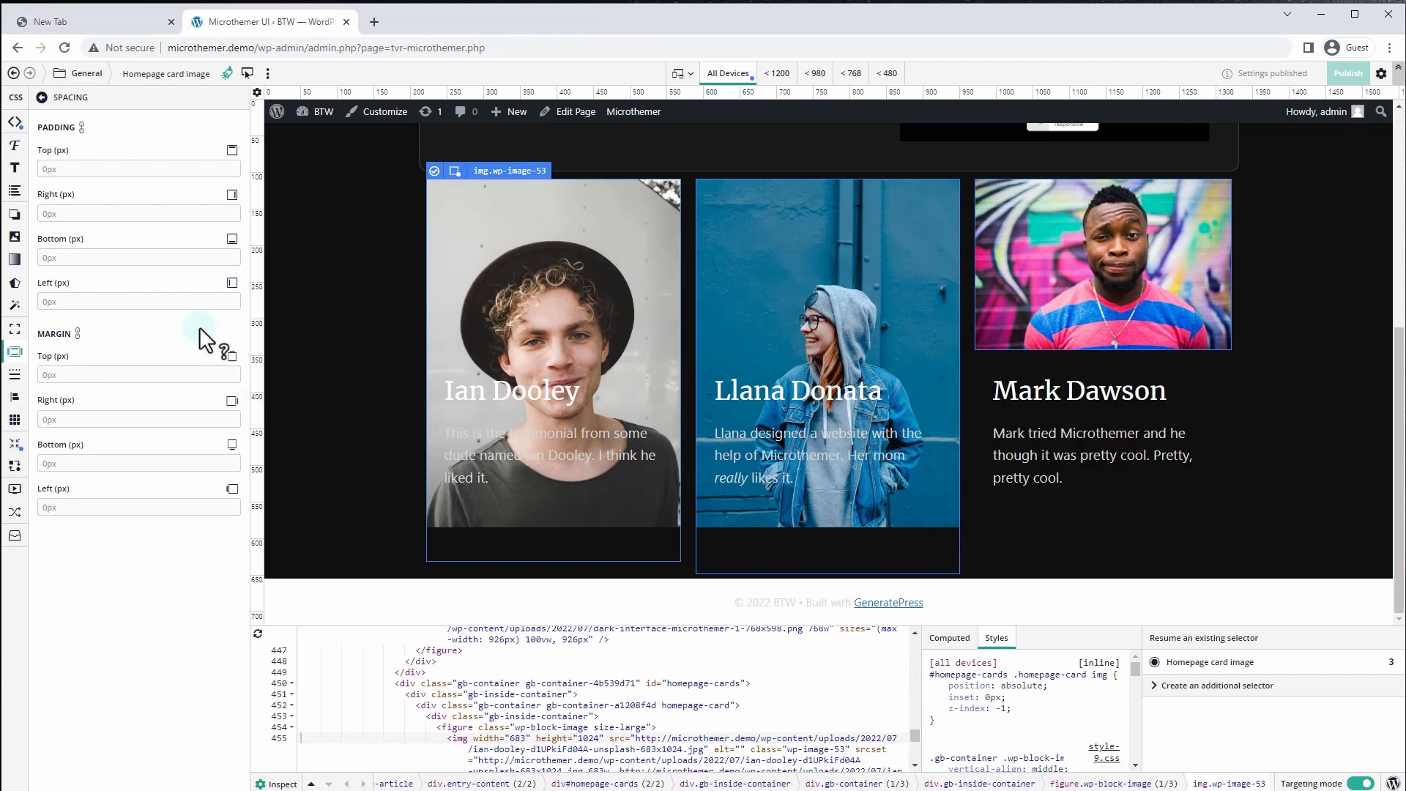
{"action": "left_click", "coordinate": [320, 198]}
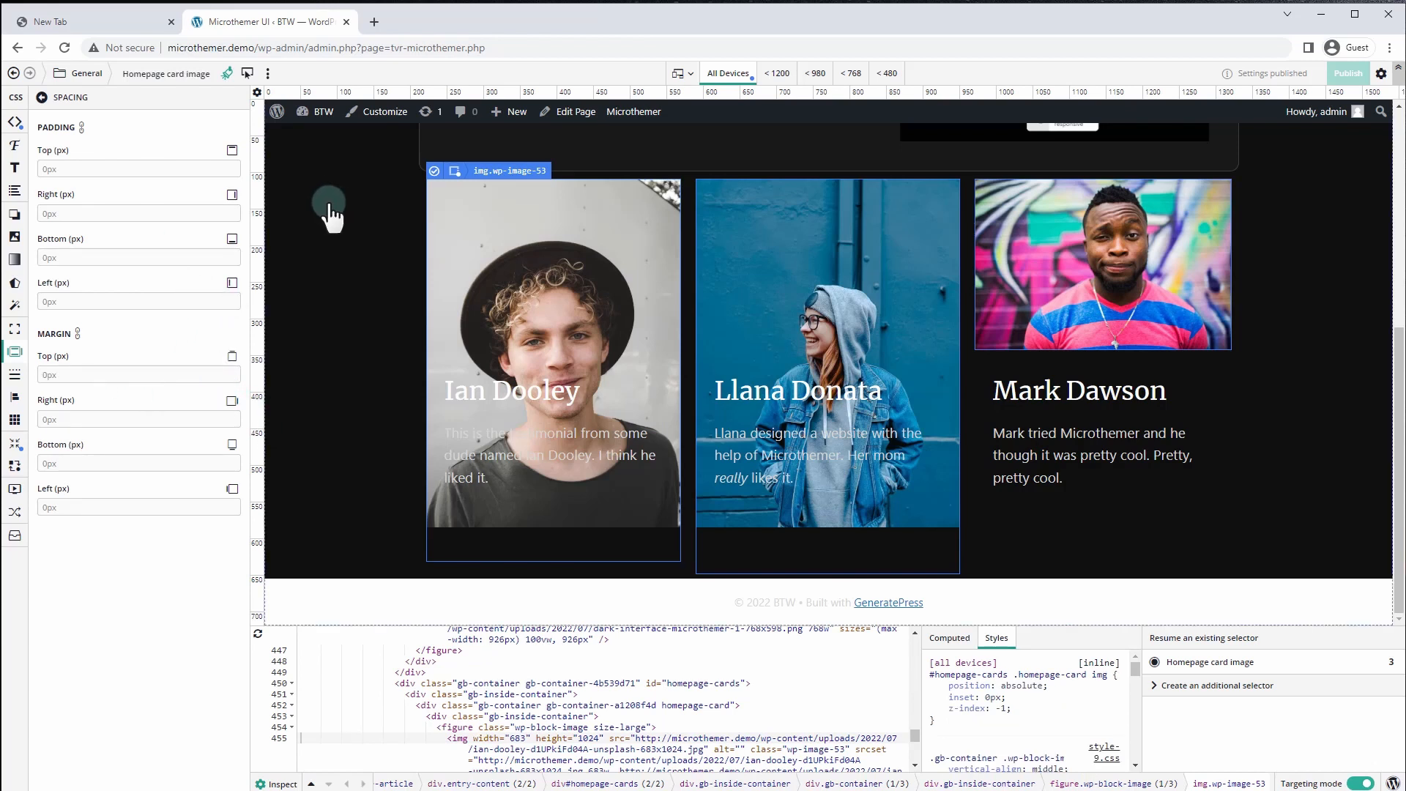
{"action": "left_click", "coordinate": [565, 220]}
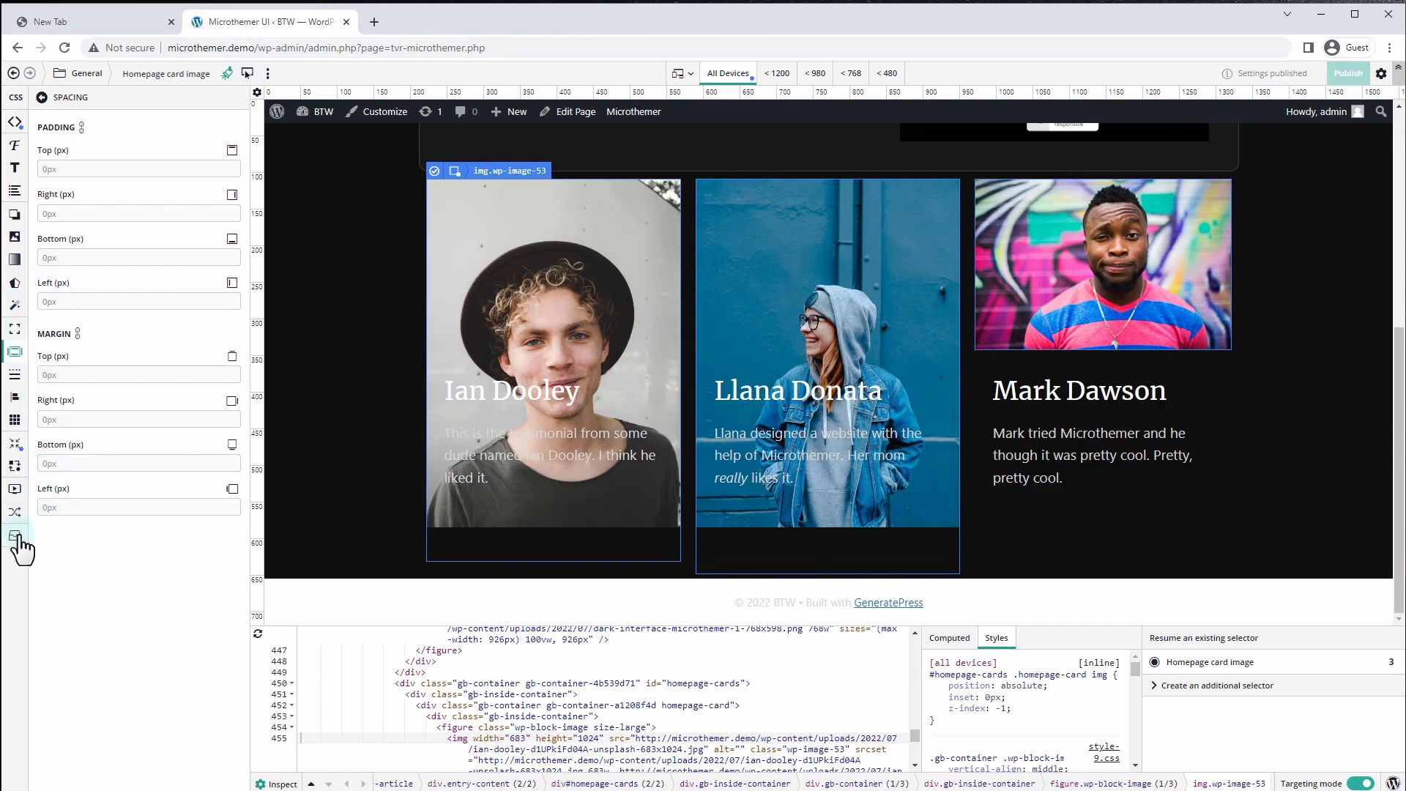
{"action": "left_click", "coordinate": [17, 335]}
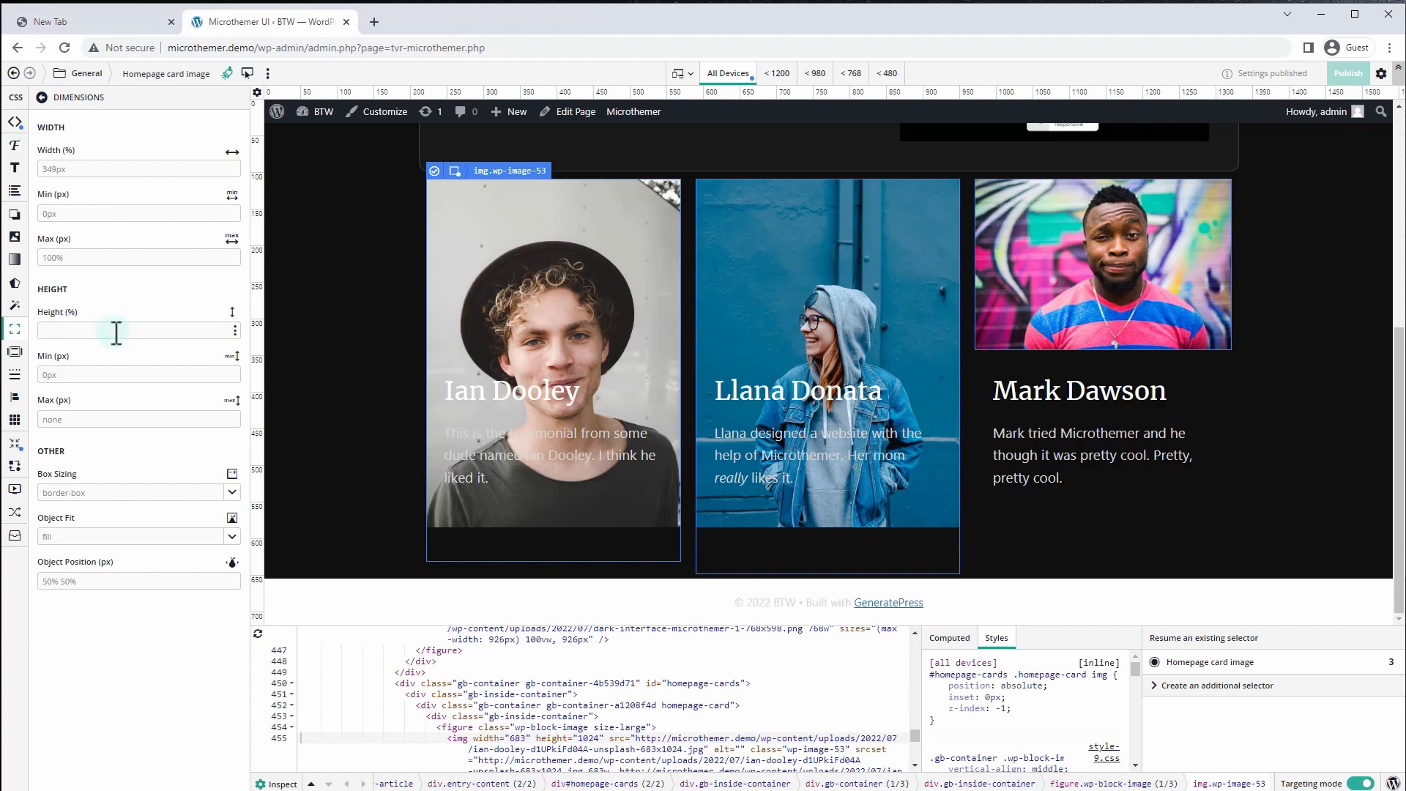
{"action": "left_click", "coordinate": [231, 537]}
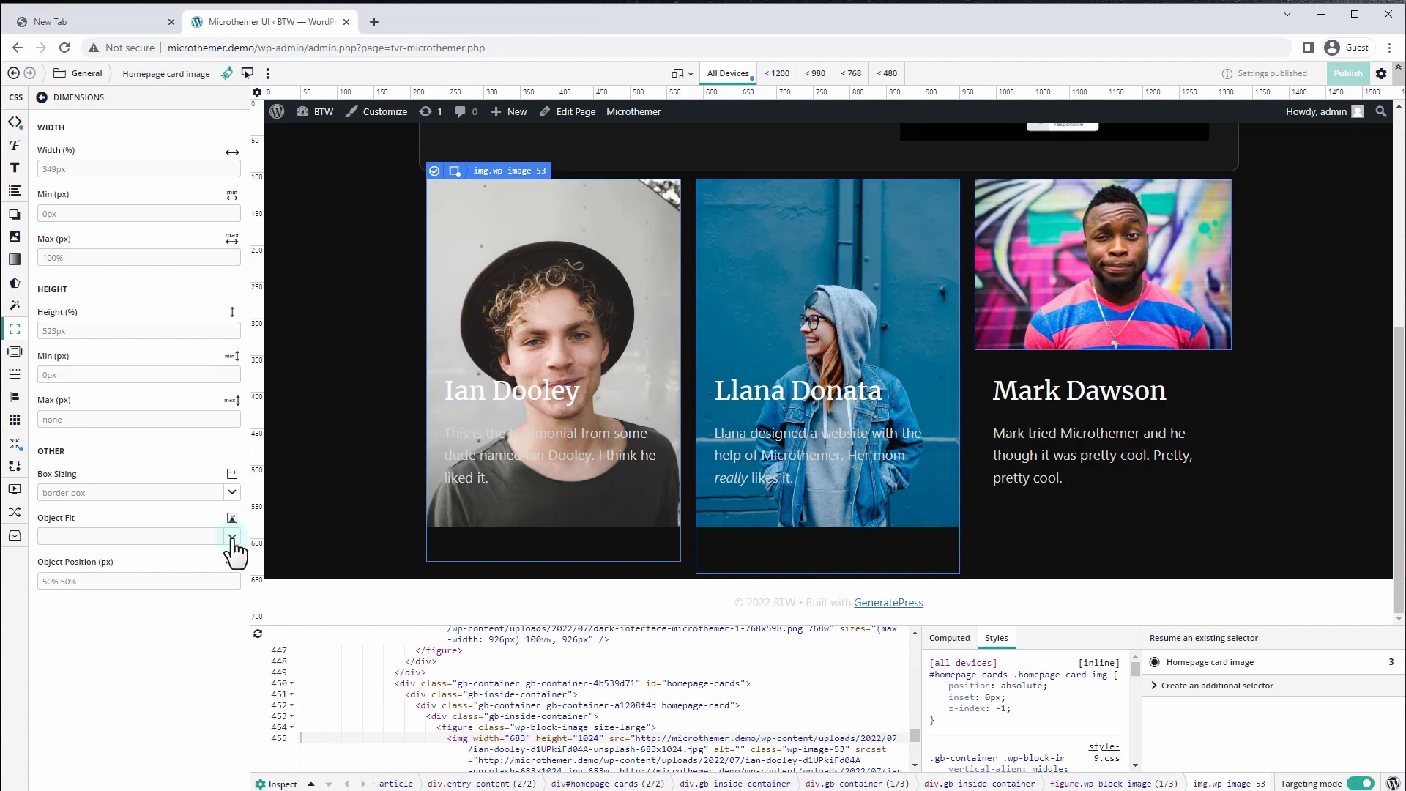
{"action": "left_click", "coordinate": [233, 545]}
{"action": "left_click", "coordinate": [88, 578]}
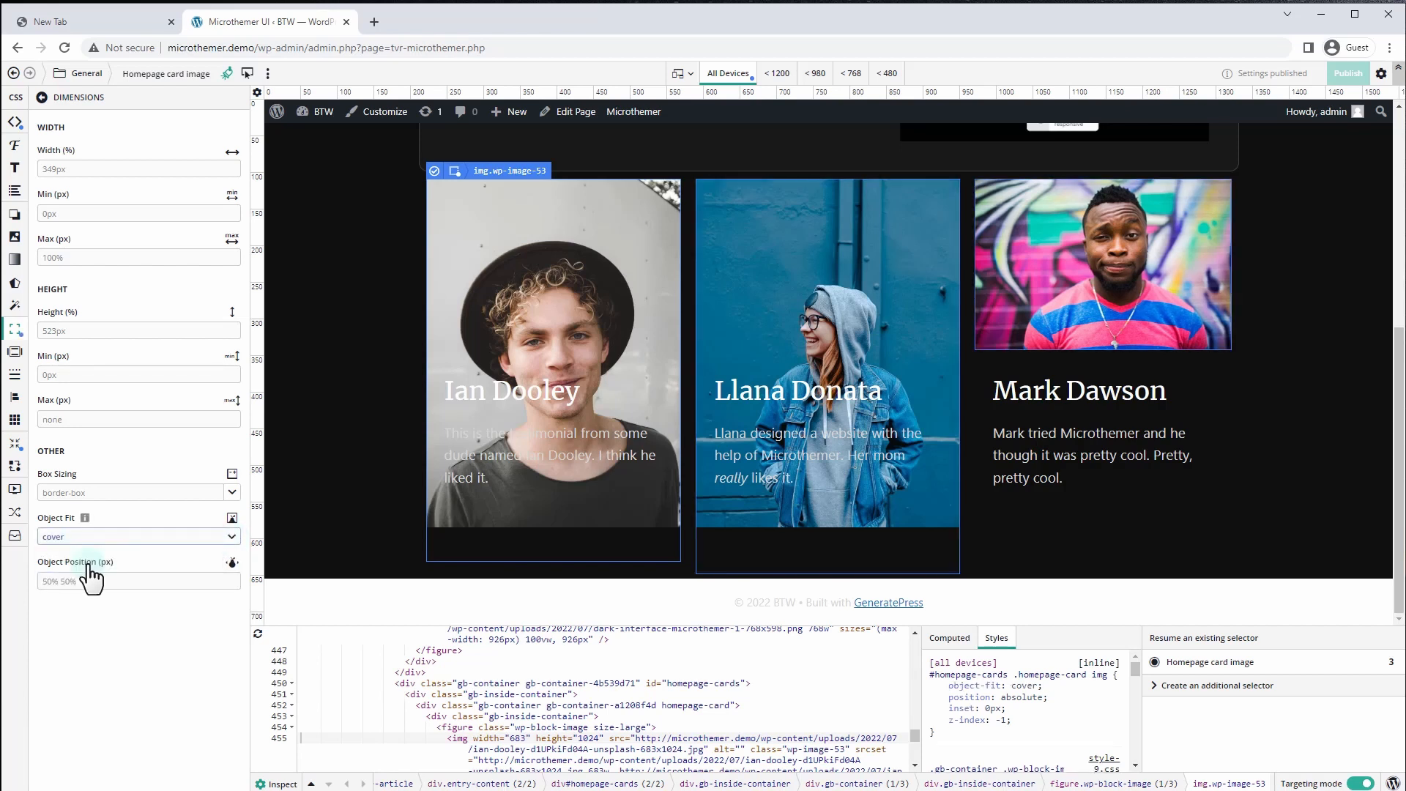
{"action": "left_click", "coordinate": [74, 331]}
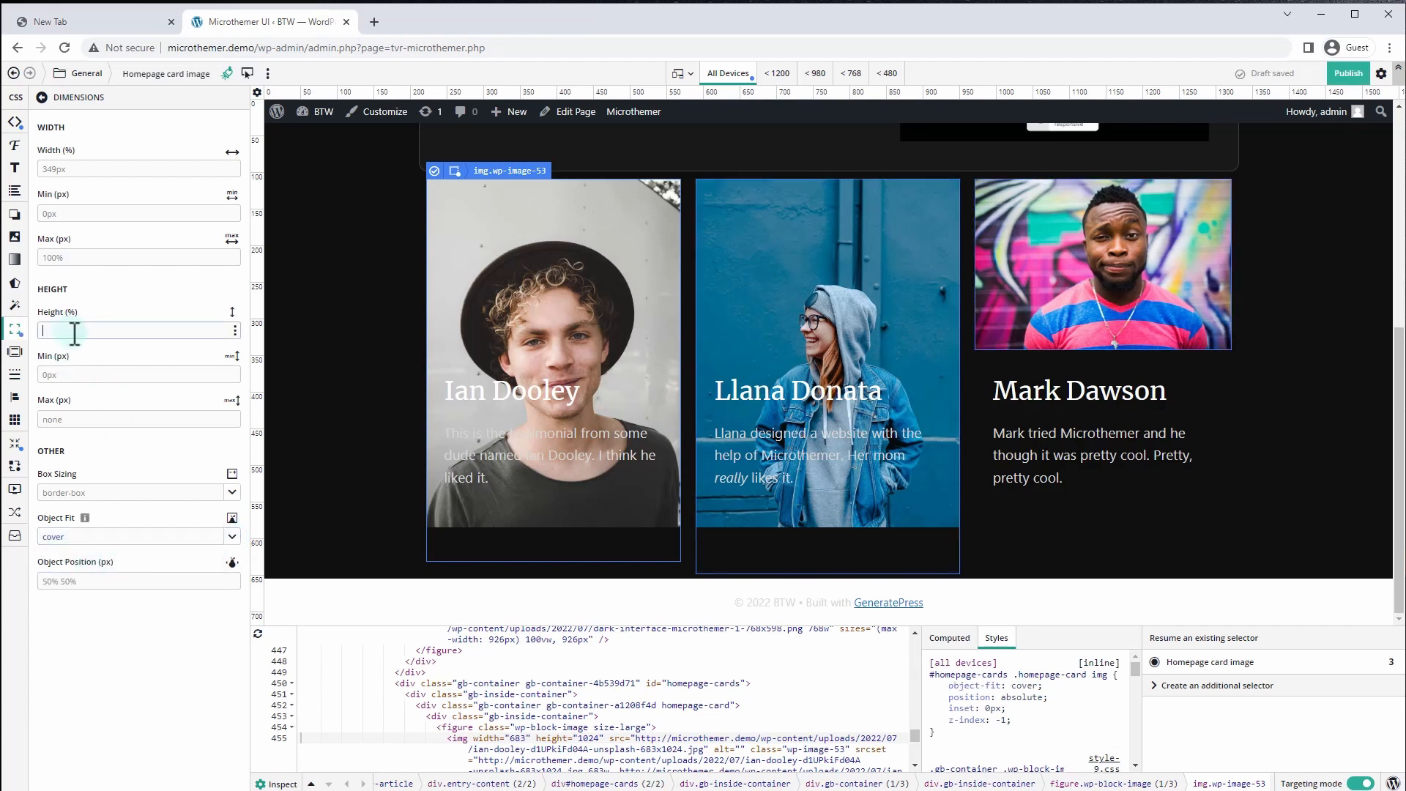
{"action": "type", "text": "100%"}
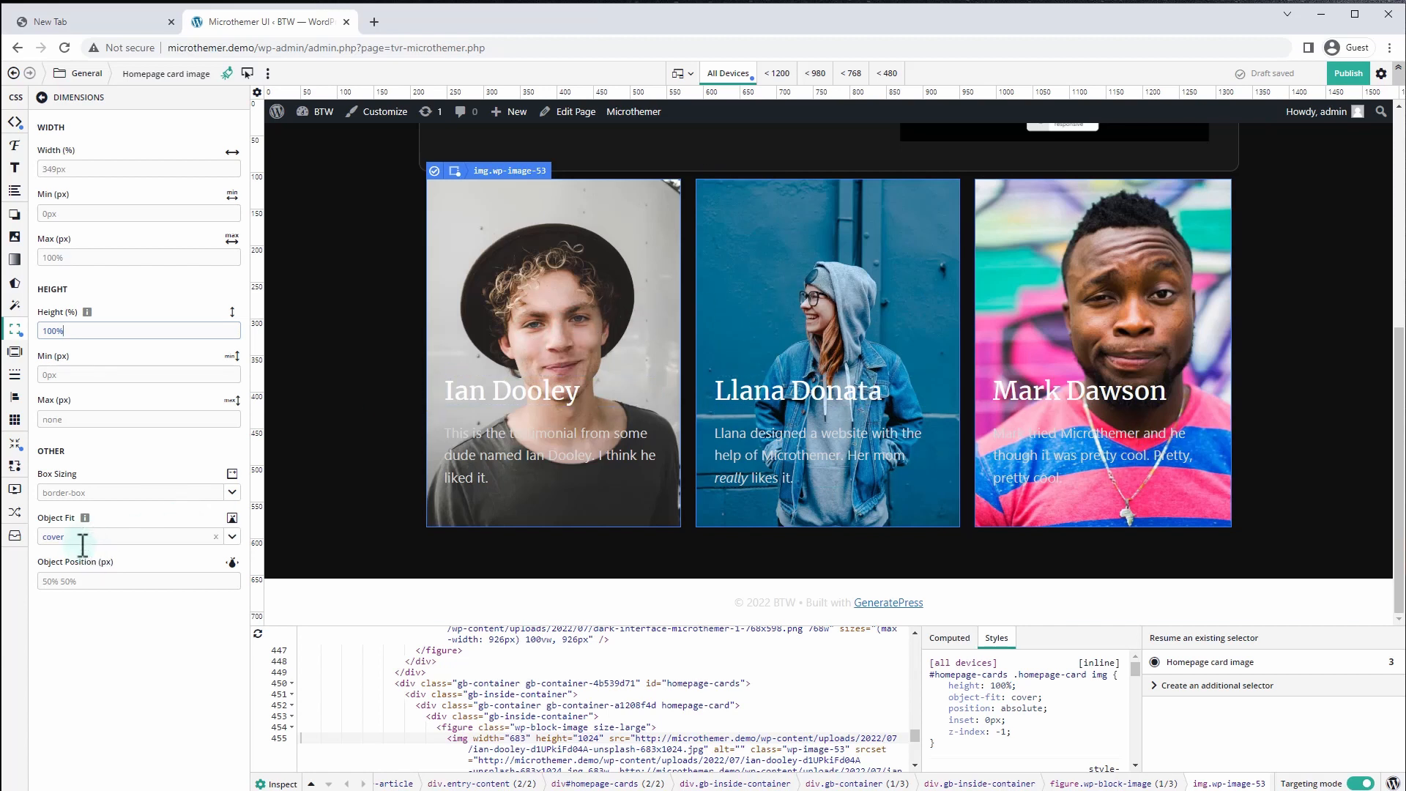
{"action": "left_click", "coordinate": [79, 584]}
{"action": "type", "text": "c"}
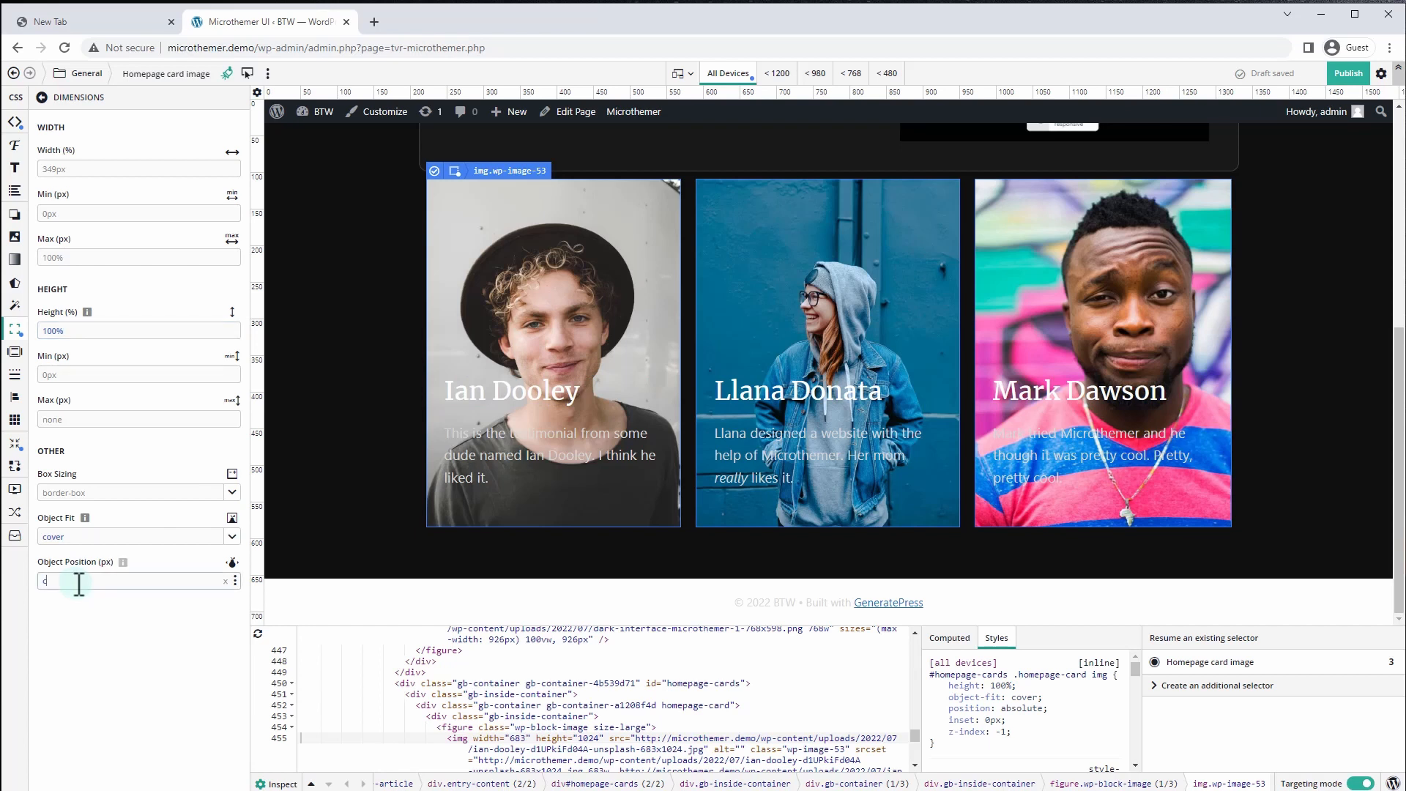
{"action": "type", "text": "enter"}
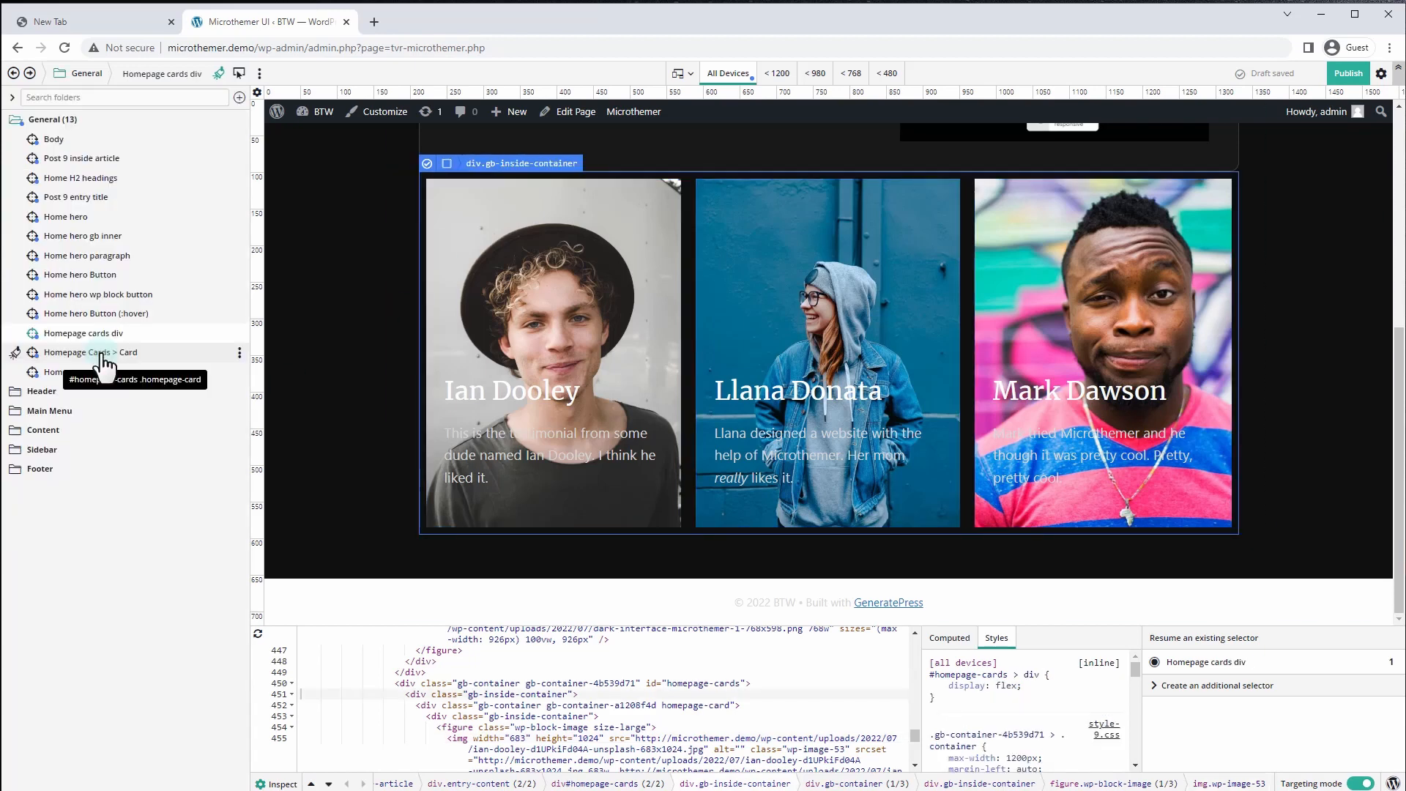
{"action": "left_click", "coordinate": [101, 354]}
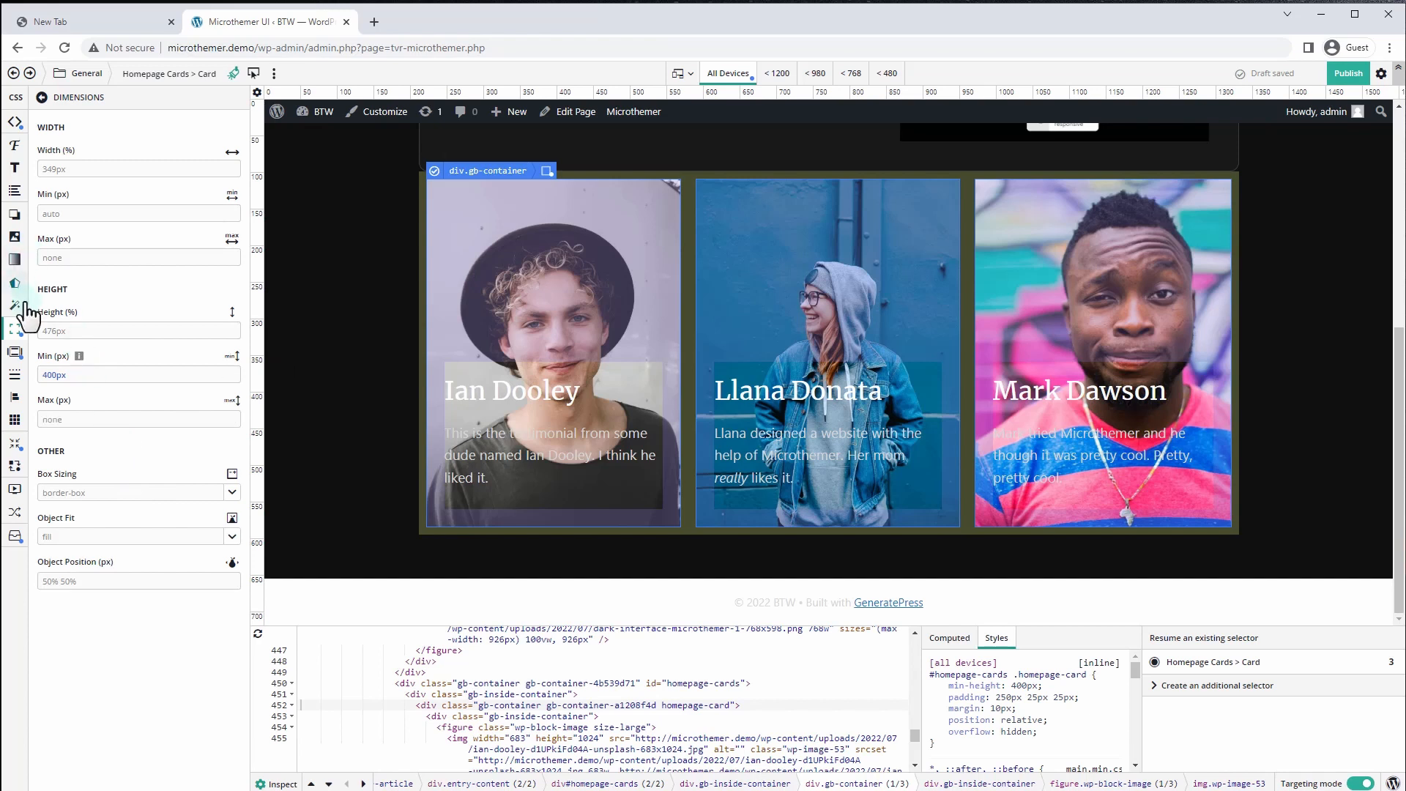
Round the testimonial cards' corners with a 5px linked border radius
{"action": "left_click", "coordinate": [14, 374]}
{"action": "scroll", "coordinate": [93, 552], "scroll_direction": "down", "scroll_amount": 2}
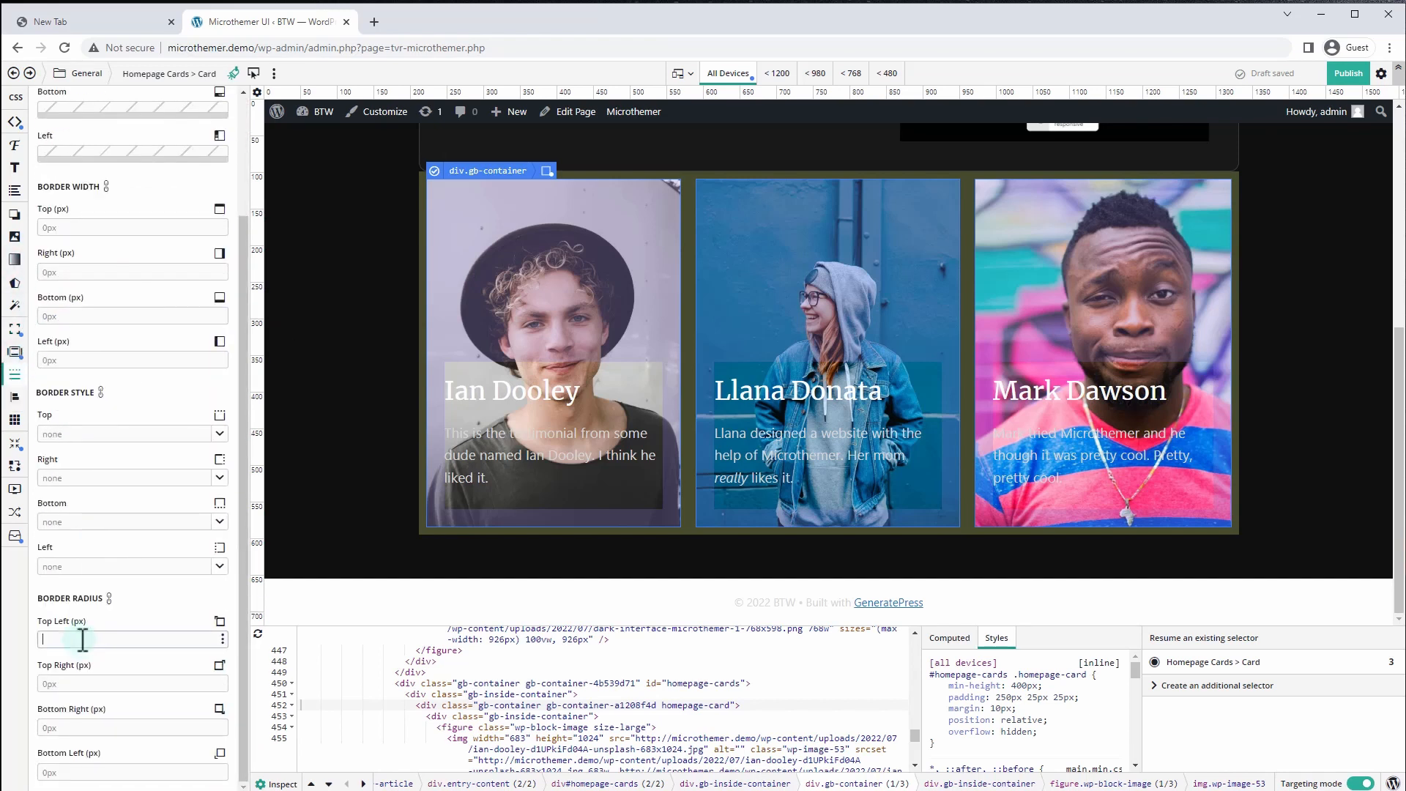
{"action": "left_click", "coordinate": [83, 639]}
{"action": "type", "text": "5"}
{"action": "left_click", "coordinate": [106, 618]}
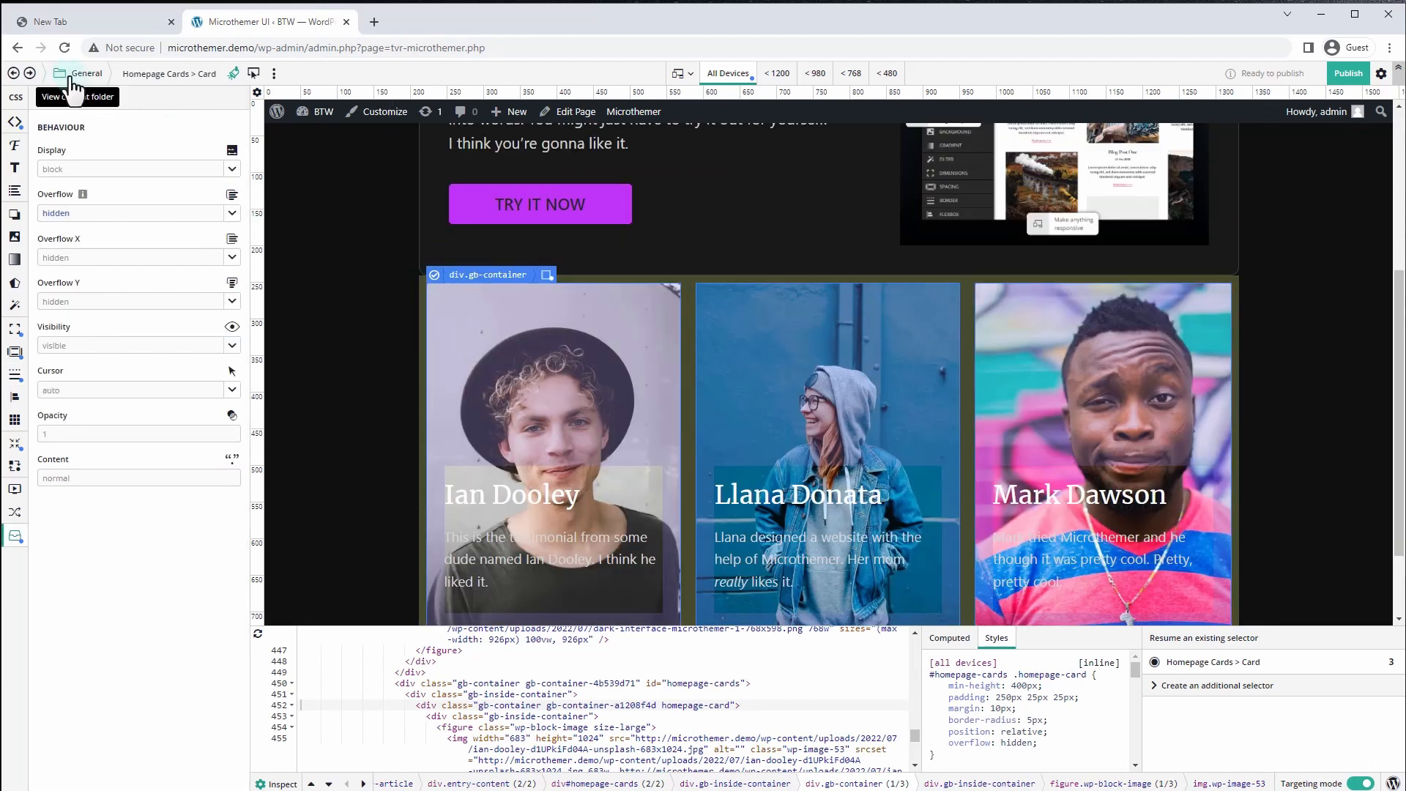
{"action": "left_click", "coordinate": [73, 76]}
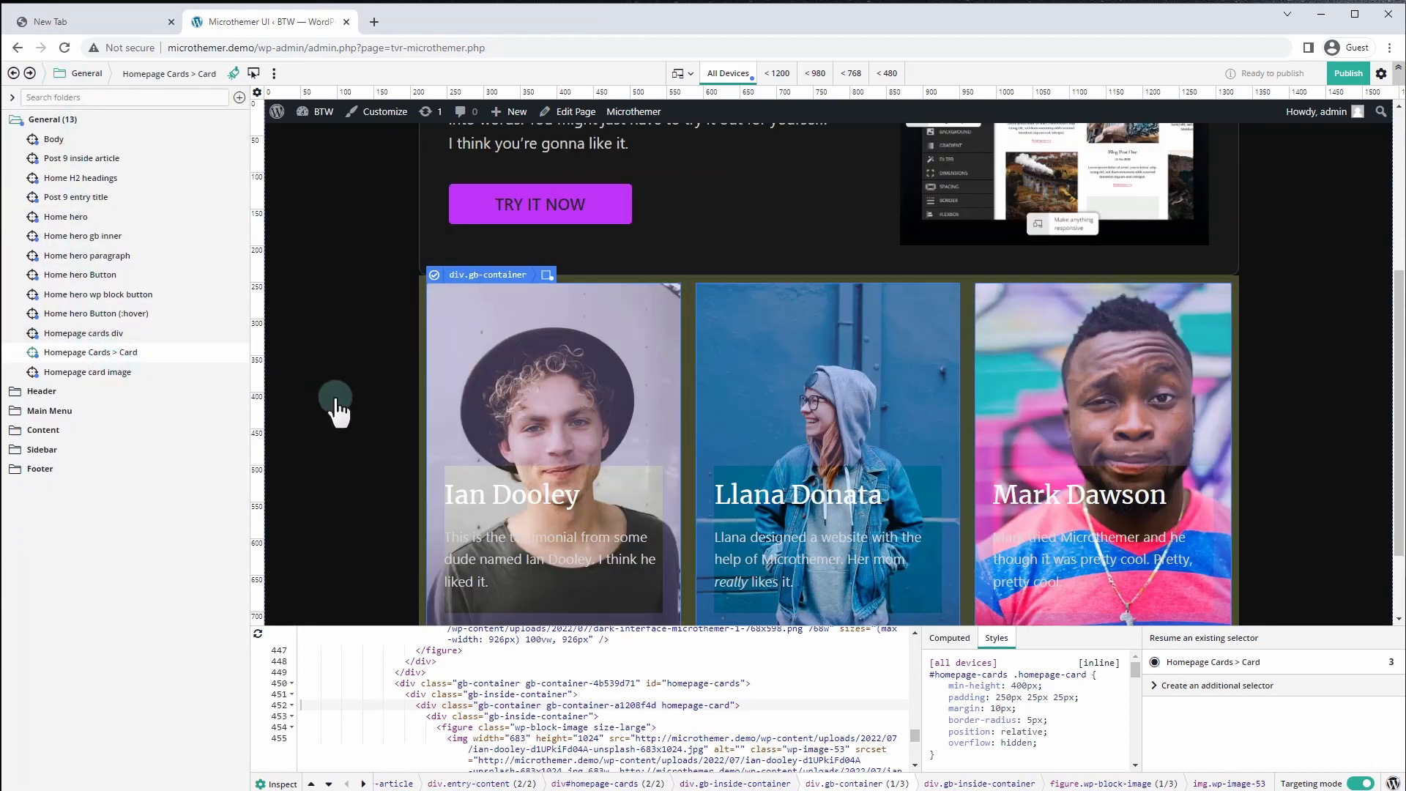
Save the div#homepage-cards container as the 'Homepage cards' selector
{"action": "left_click", "coordinate": [679, 685]}
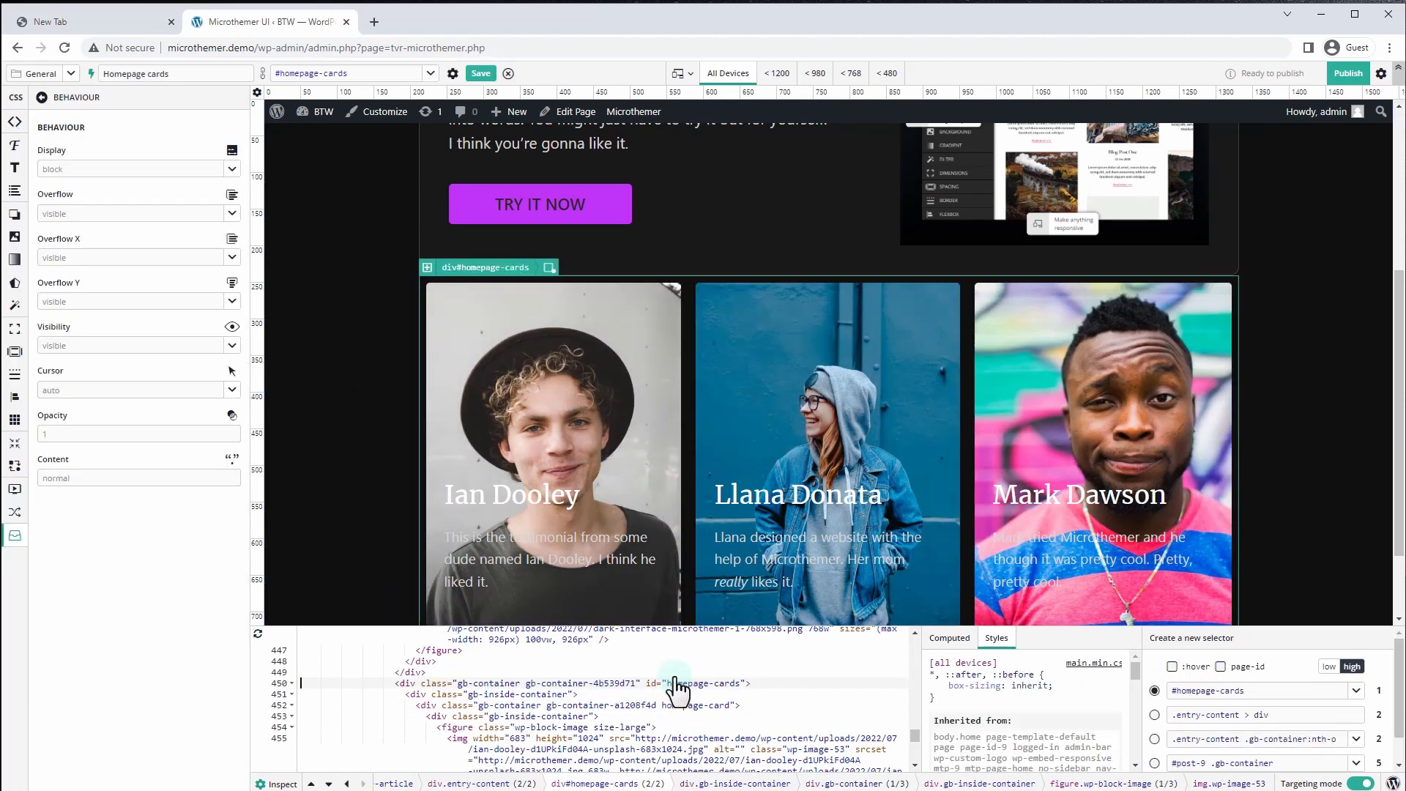
{"action": "left_click", "coordinate": [477, 74]}
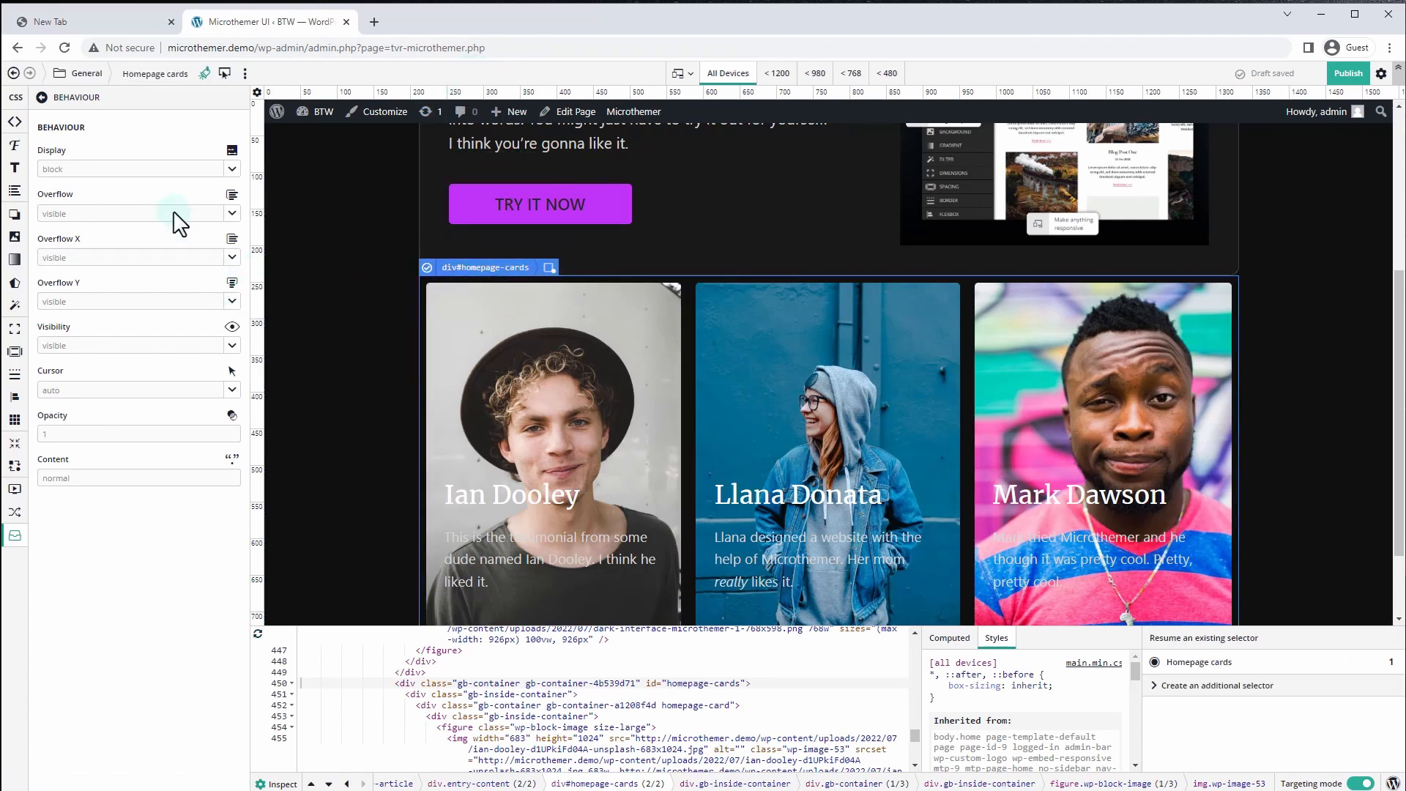
{"action": "left_click", "coordinate": [101, 165]}
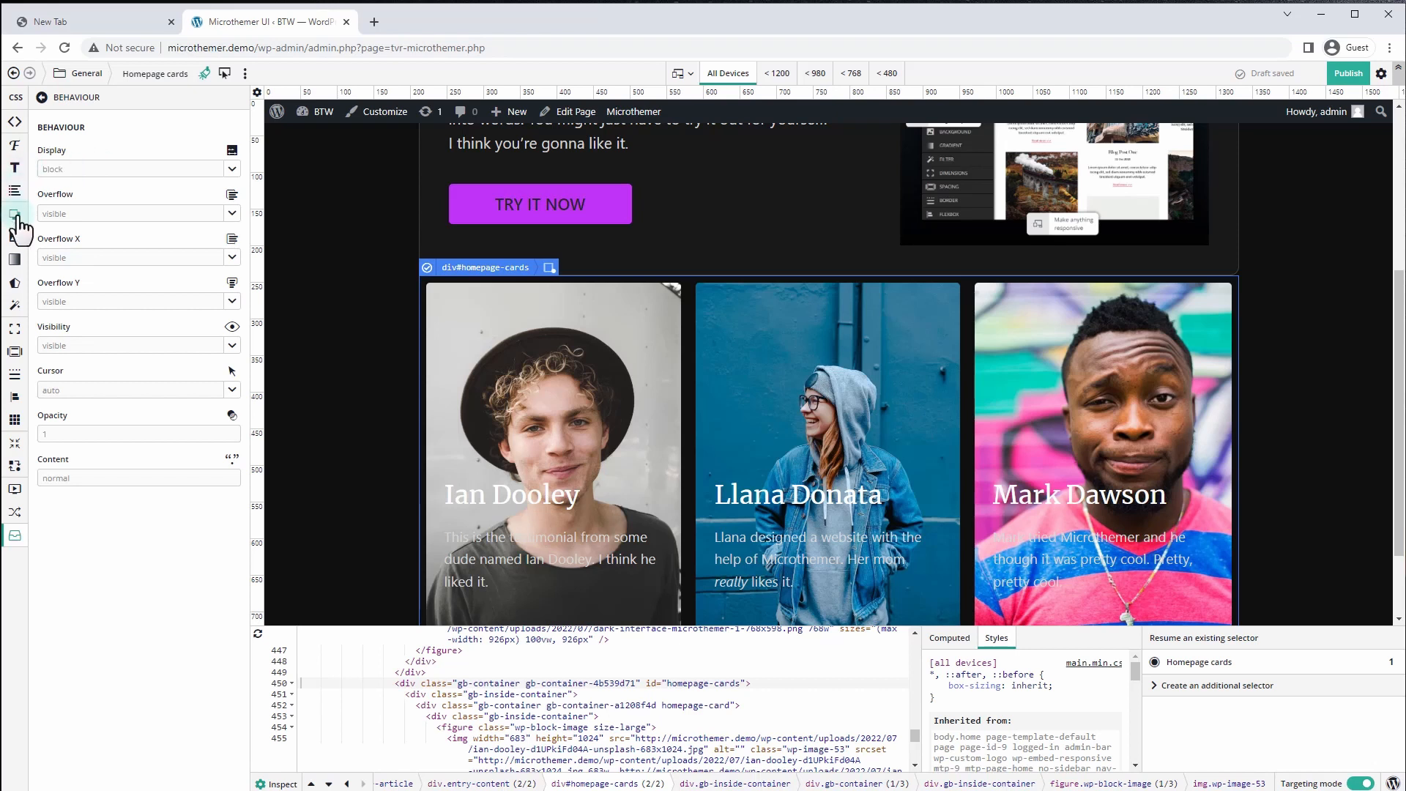
Give the cards container 50px top and bottom margins and 20px padding all round
{"action": "left_click", "coordinate": [14, 353]}
{"action": "left_click", "coordinate": [72, 374]}
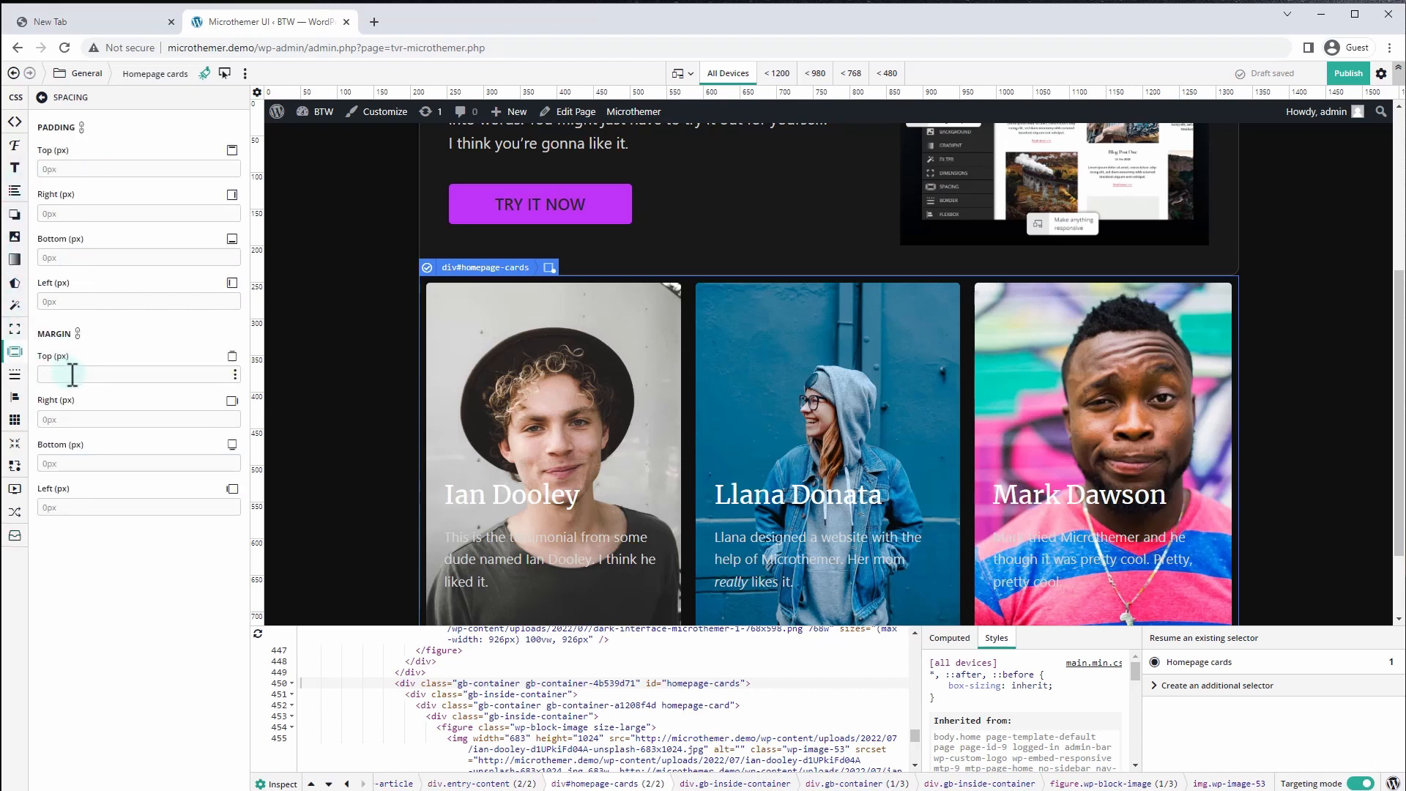
{"action": "left_click", "coordinate": [73, 374]}
{"action": "type", "text": "50"}
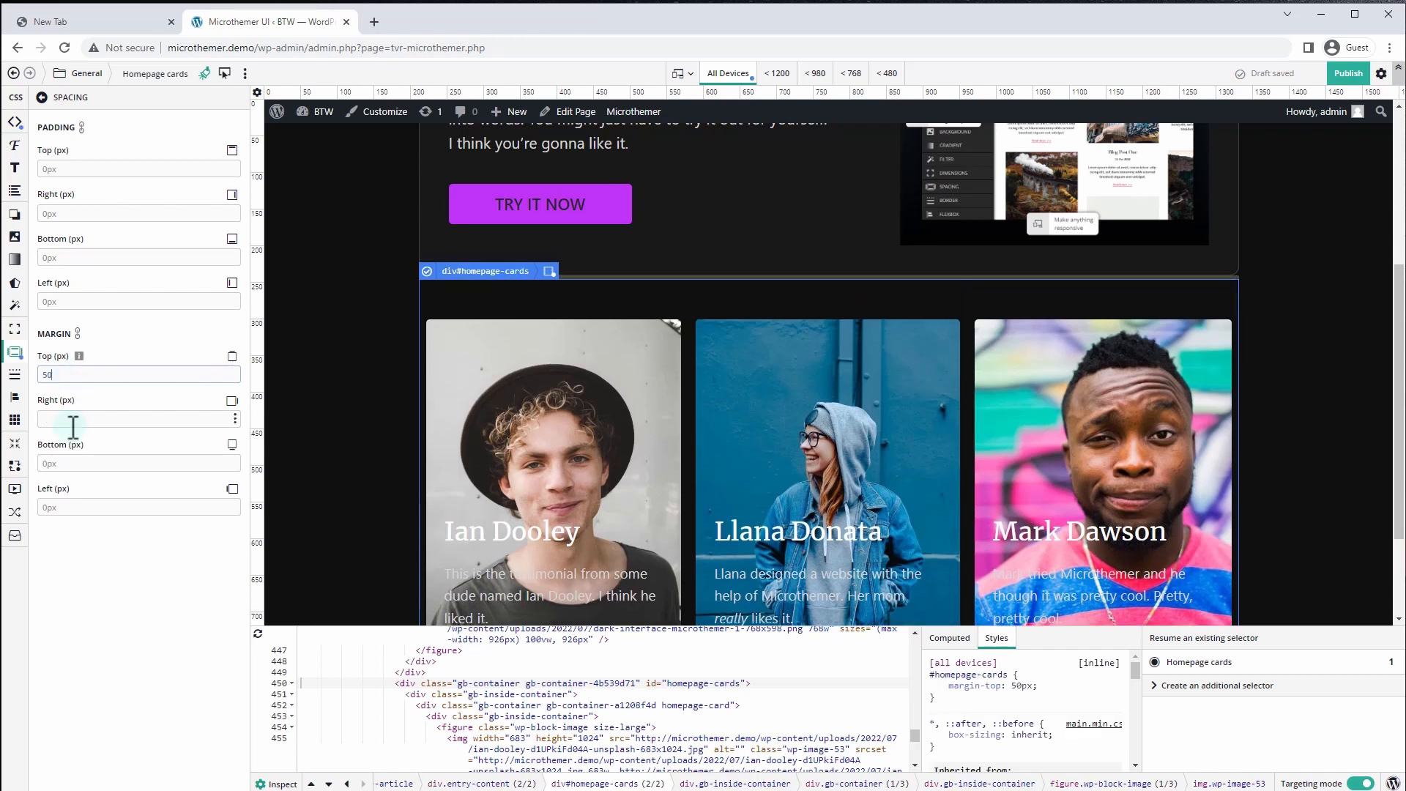
{"action": "left_click", "coordinate": [78, 463]}
{"action": "type", "text": "50"}
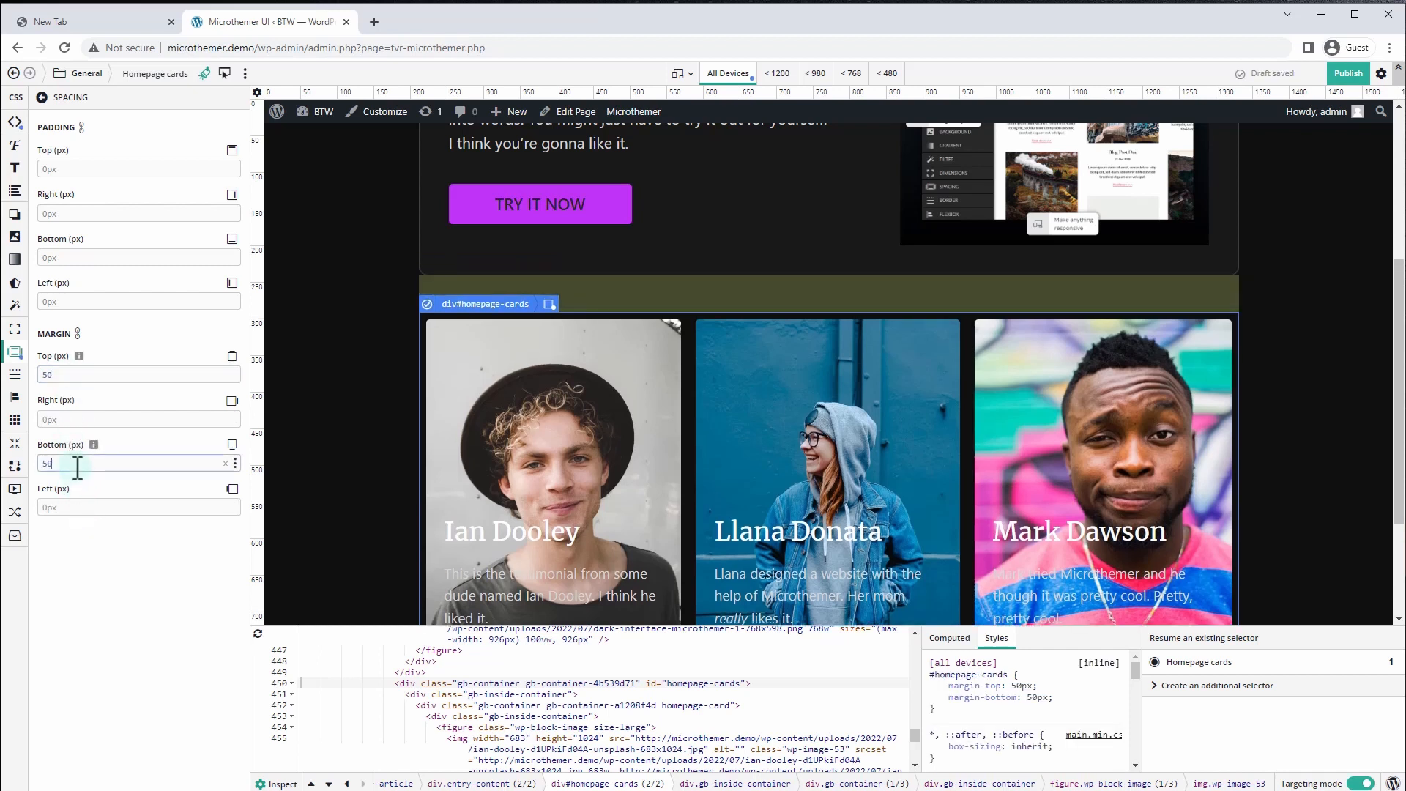
{"action": "scroll", "coordinate": [596, 395], "scroll_direction": "down", "scroll_amount": 1}
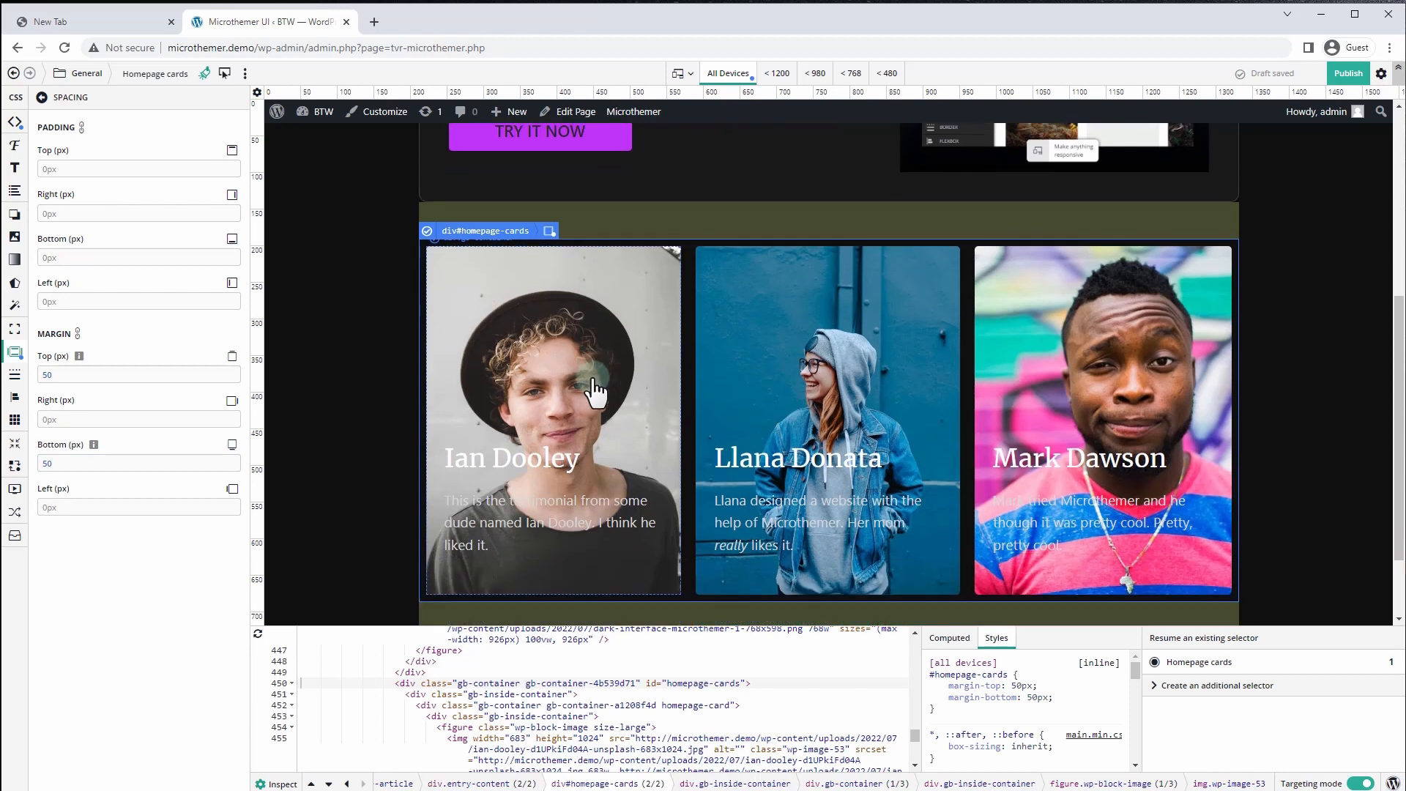
{"action": "left_click", "coordinate": [70, 169]}
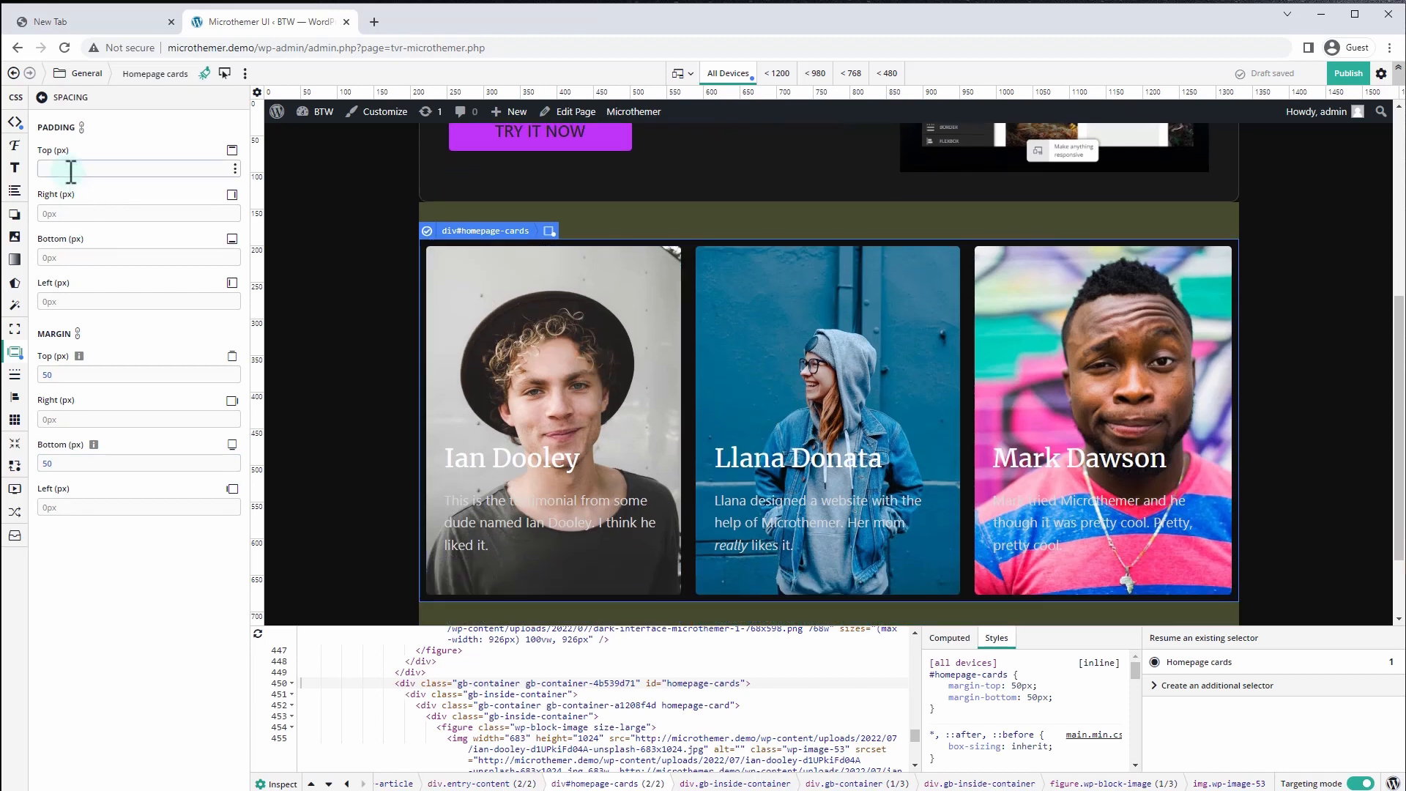
{"action": "type", "text": "20"}
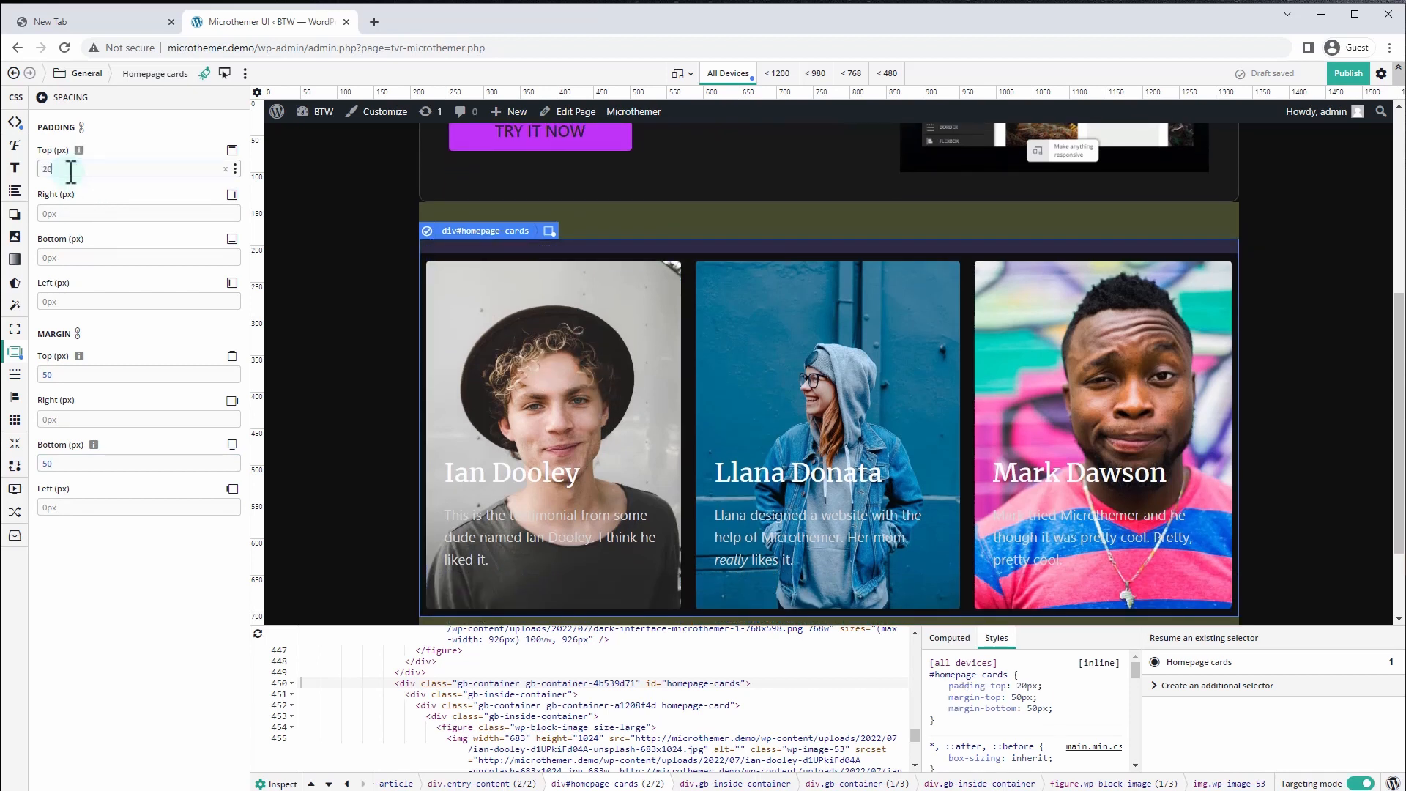
{"action": "left_click", "coordinate": [81, 128]}
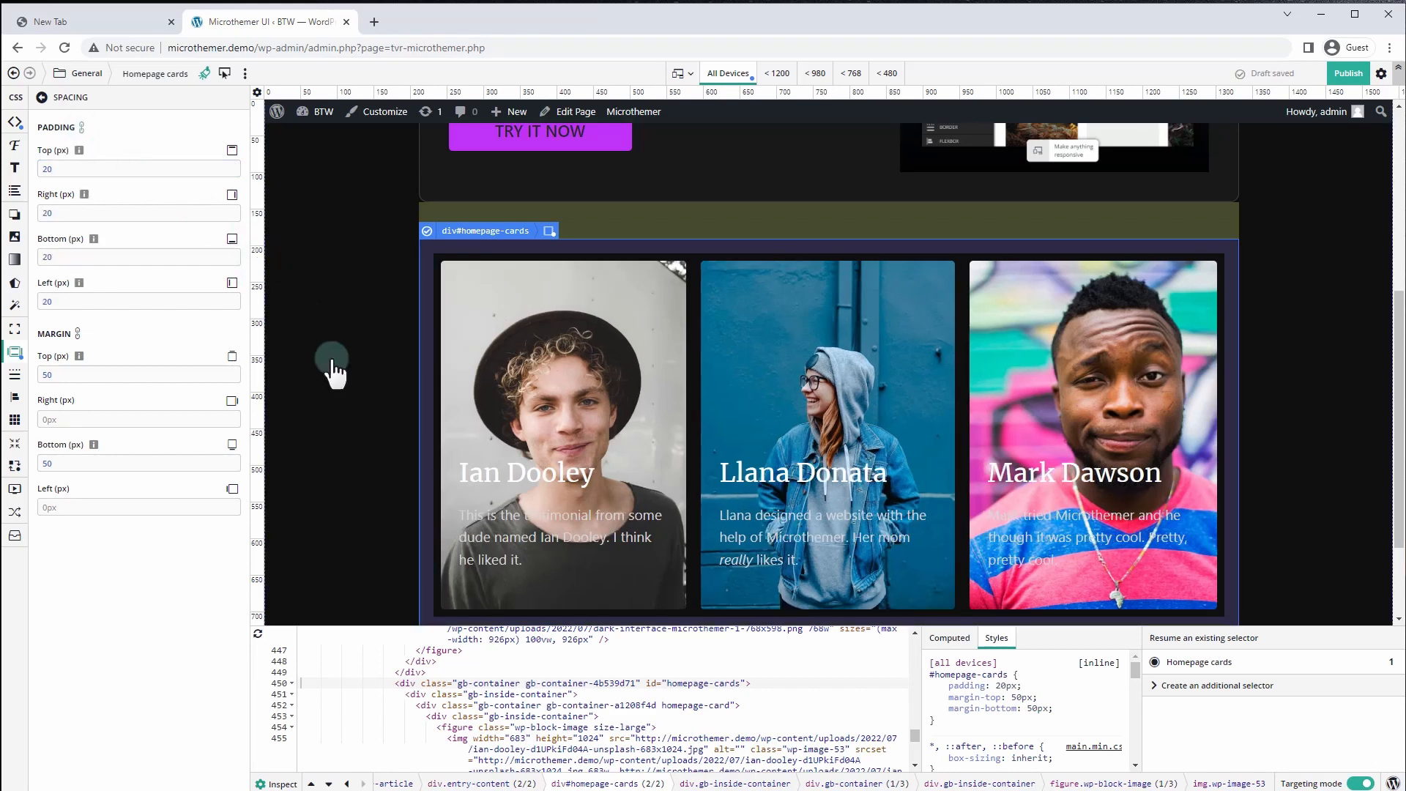
{"action": "scroll", "coordinate": [711, 476], "scroll_direction": "down", "scroll_amount": 2}
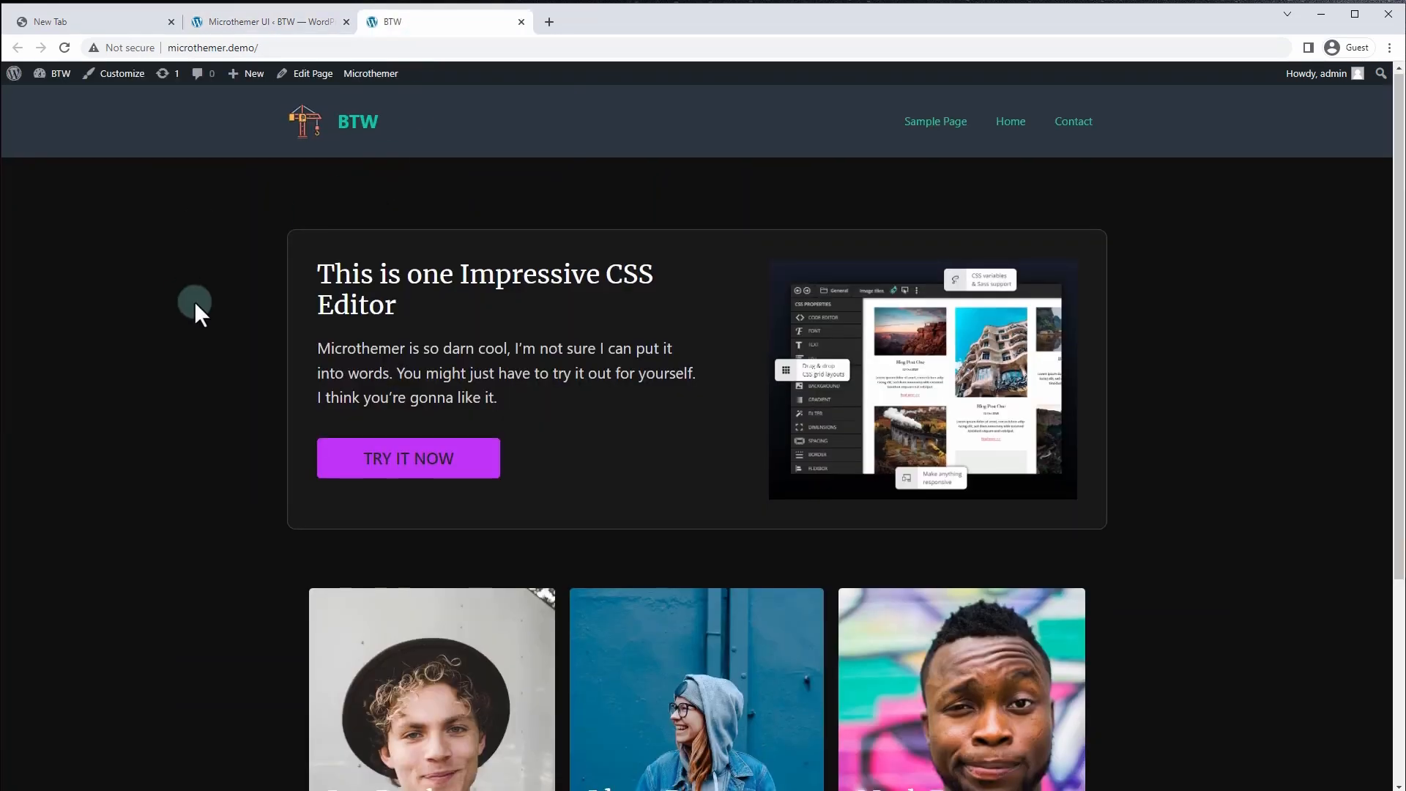
{"action": "scroll", "coordinate": [195, 300], "scroll_direction": "down", "scroll_amount": 4}
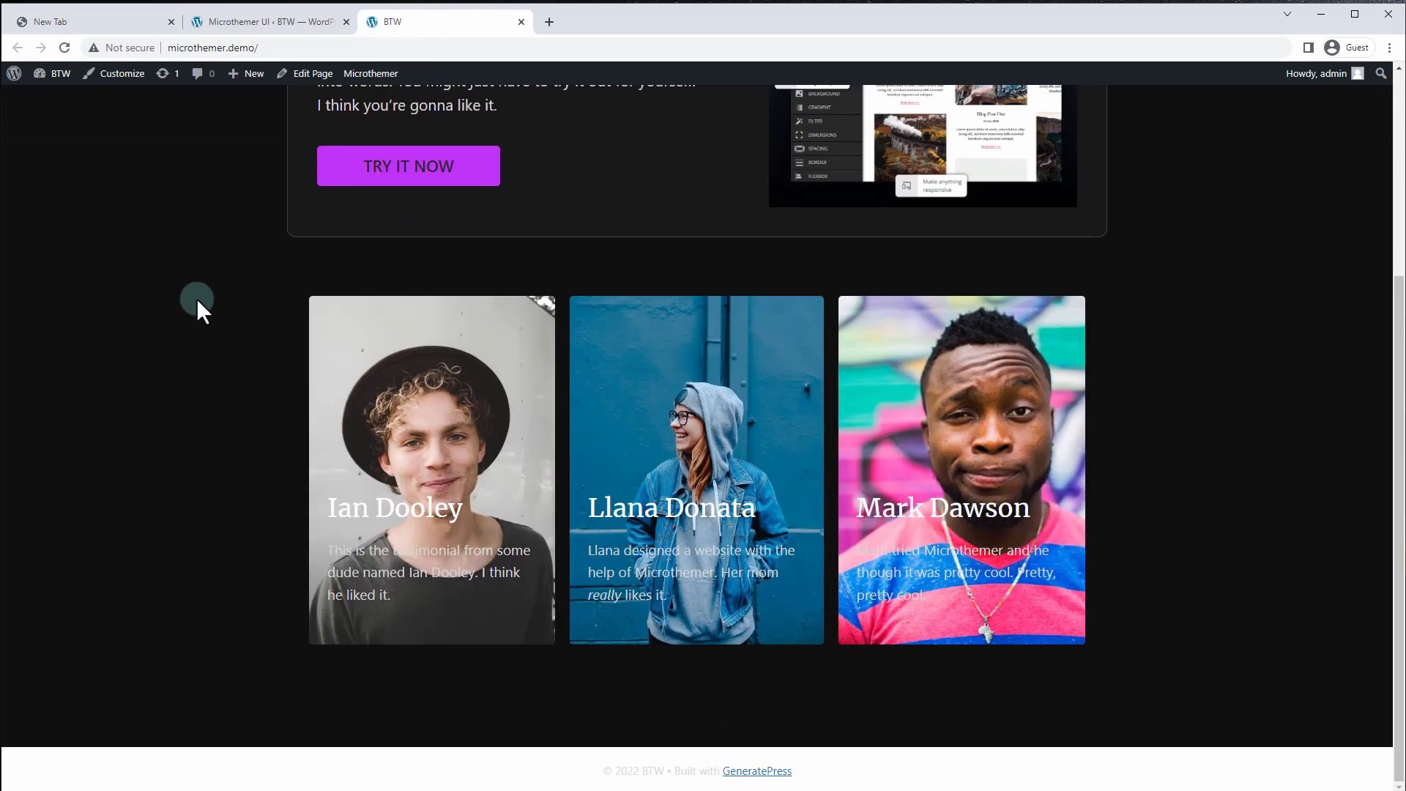
{"action": "scroll", "coordinate": [193, 452], "scroll_direction": "up", "scroll_amount": 1}
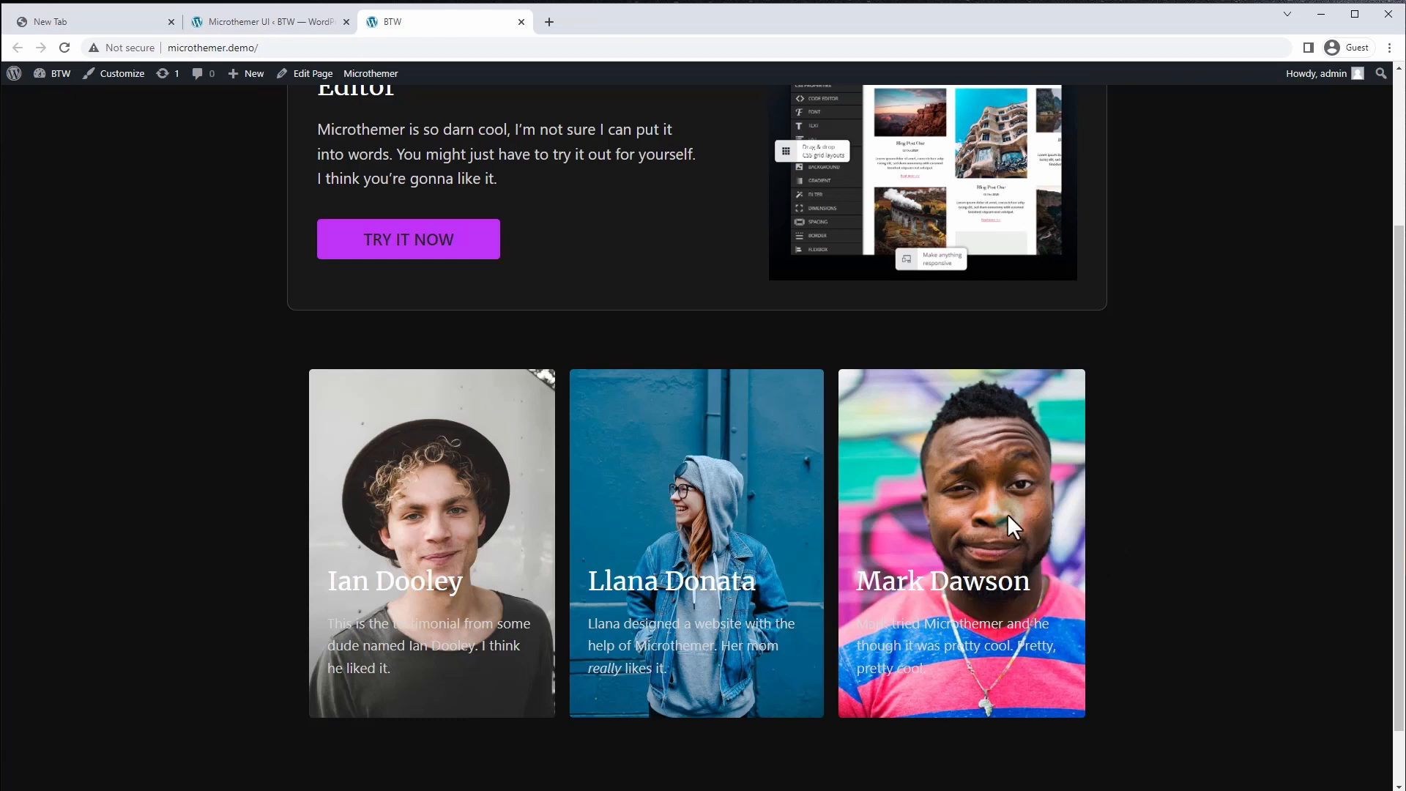
{"action": "left_click", "coordinate": [248, 17]}
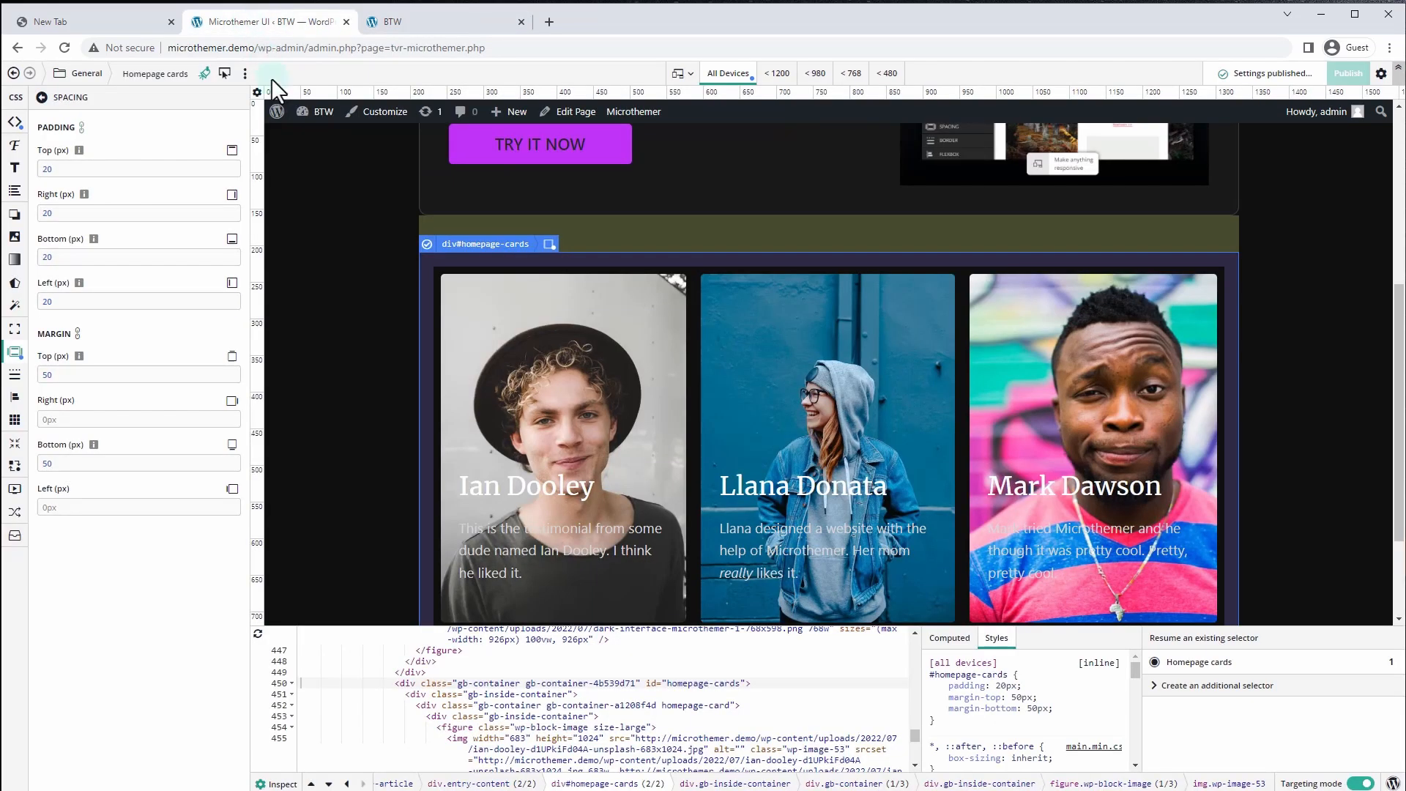
Set the Homepage card image selector's opacity to 0.7
{"action": "scroll", "coordinate": [324, 355], "scroll_direction": "down", "scroll_amount": 2}
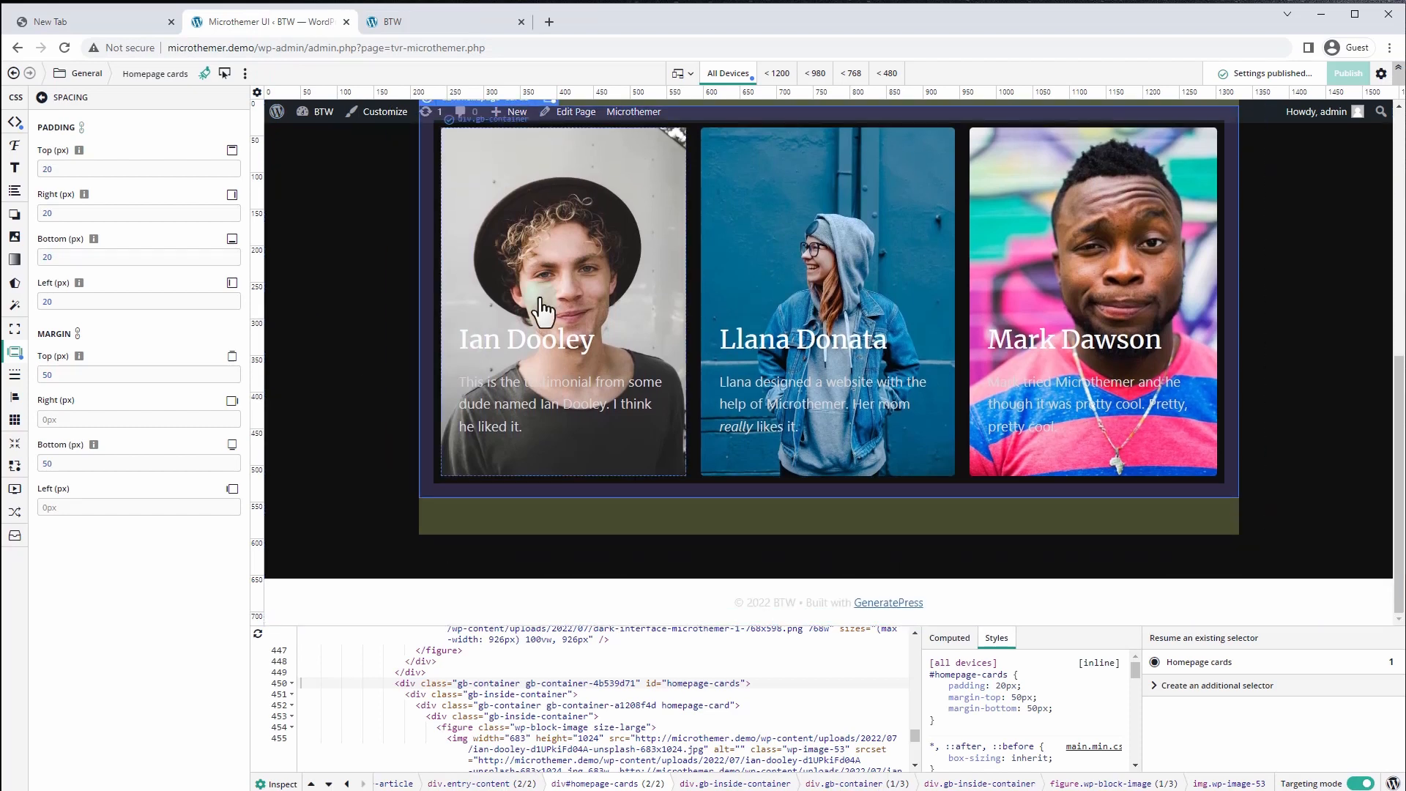
{"action": "left_click", "coordinate": [85, 77]}
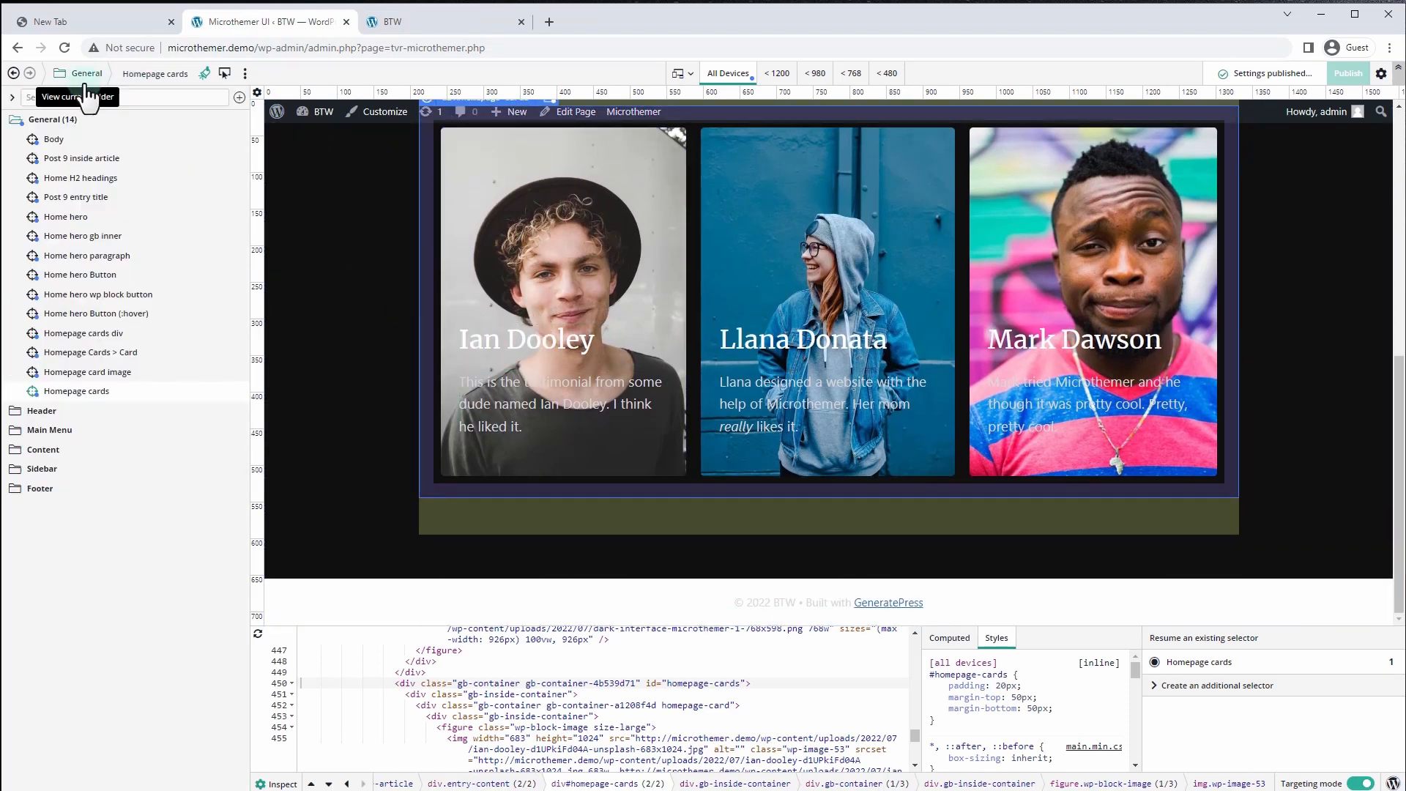
{"action": "left_click", "coordinate": [103, 375]}
{"action": "left_click", "coordinate": [14, 536]}
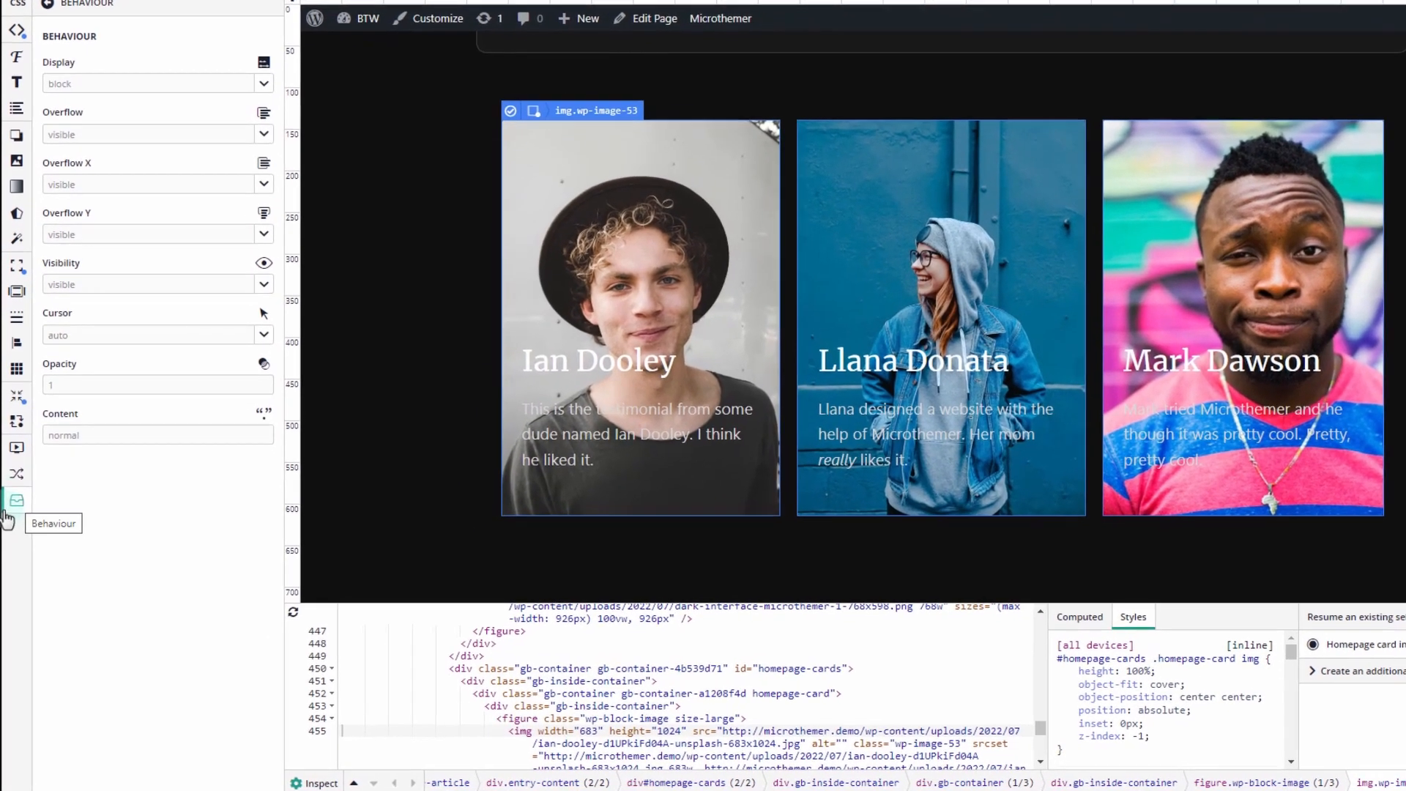
{"action": "left_click", "coordinate": [184, 339]}
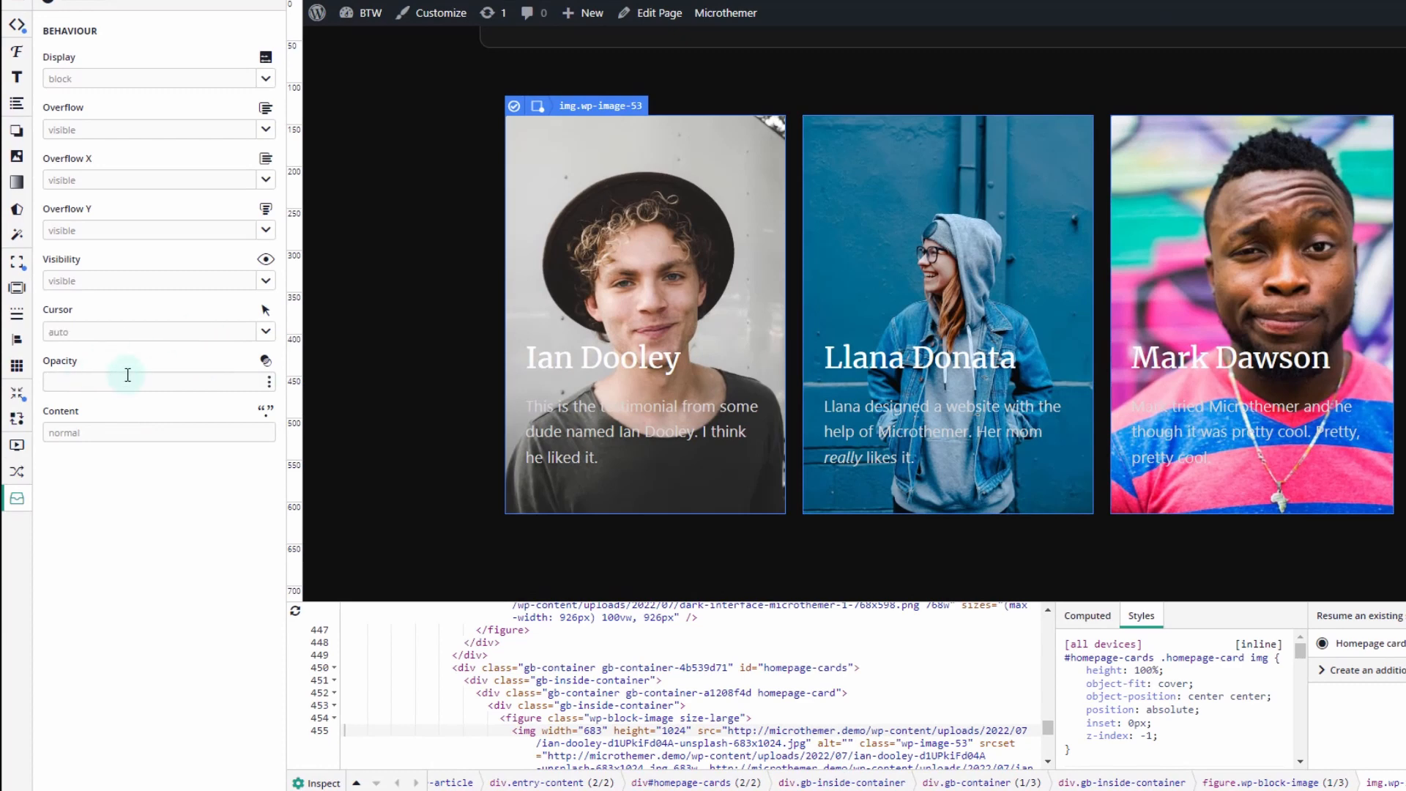
{"action": "left_click", "coordinate": [45, 382]}
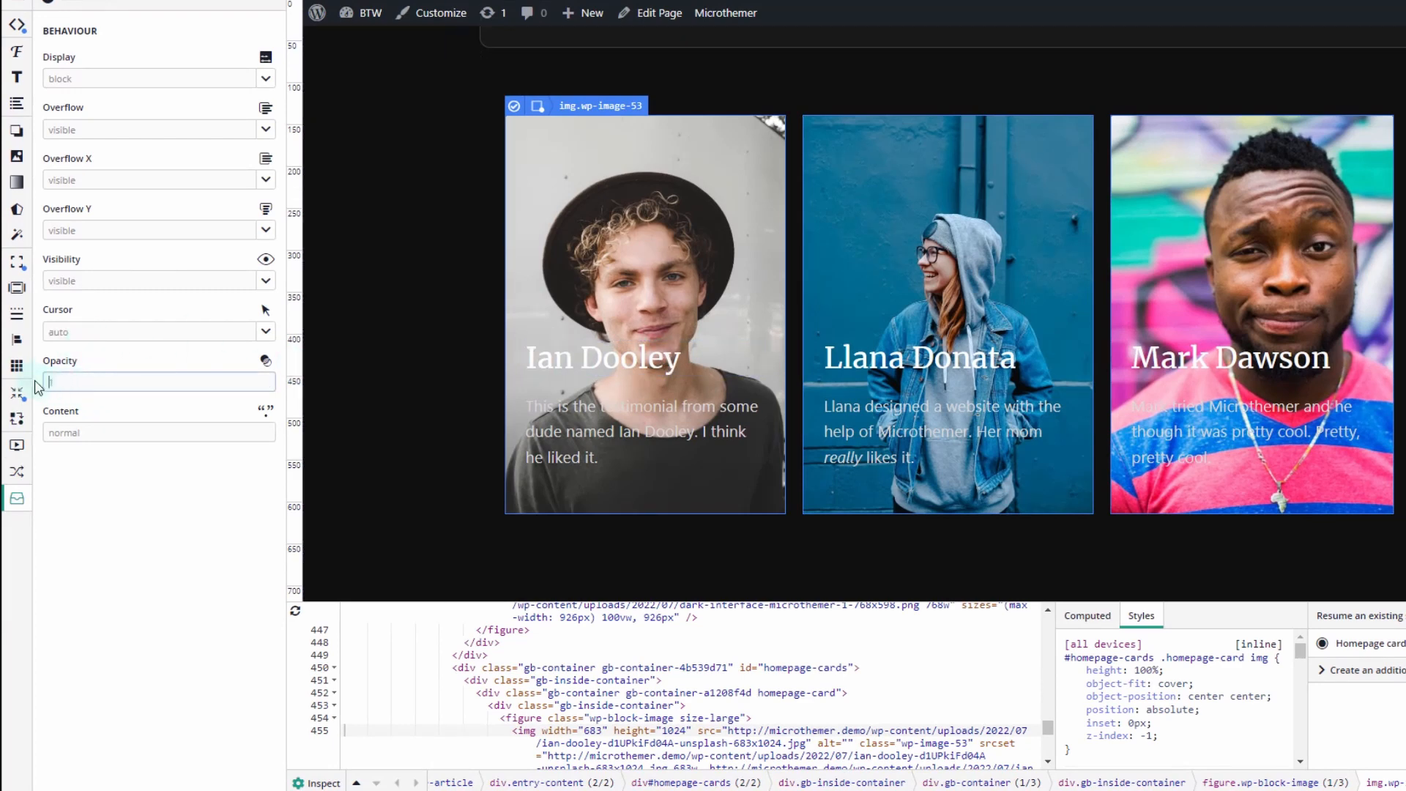
{"action": "type", "text": ".7"}
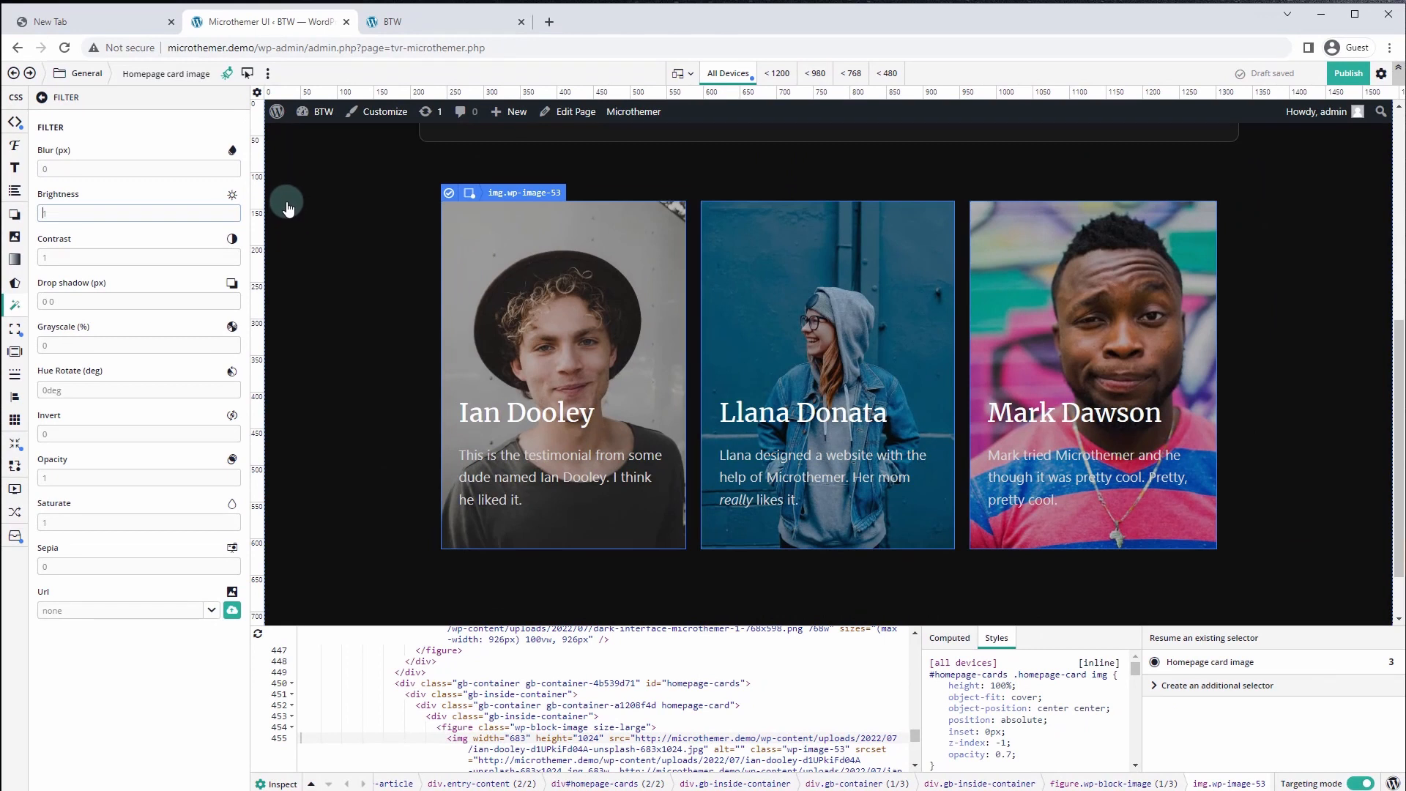
Add a :hover variation to the card image selector, targeting '#homepage-cards .homepage-card:hover img'
{"action": "left_click", "coordinate": [270, 74]}
{"action": "left_click", "coordinate": [294, 263]}
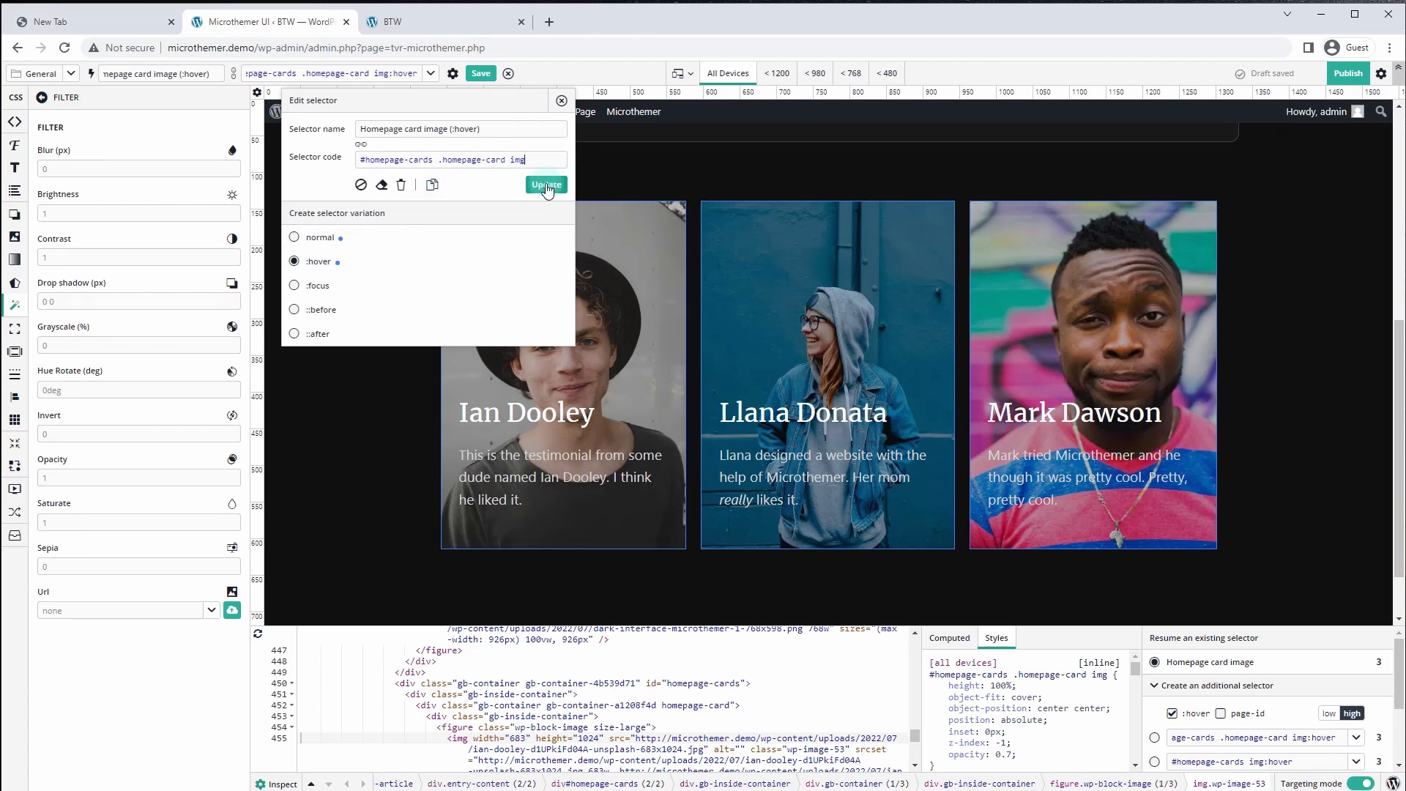
{"action": "left_click", "coordinate": [529, 184]}
{"action": "left_click", "coordinate": [546, 185]}
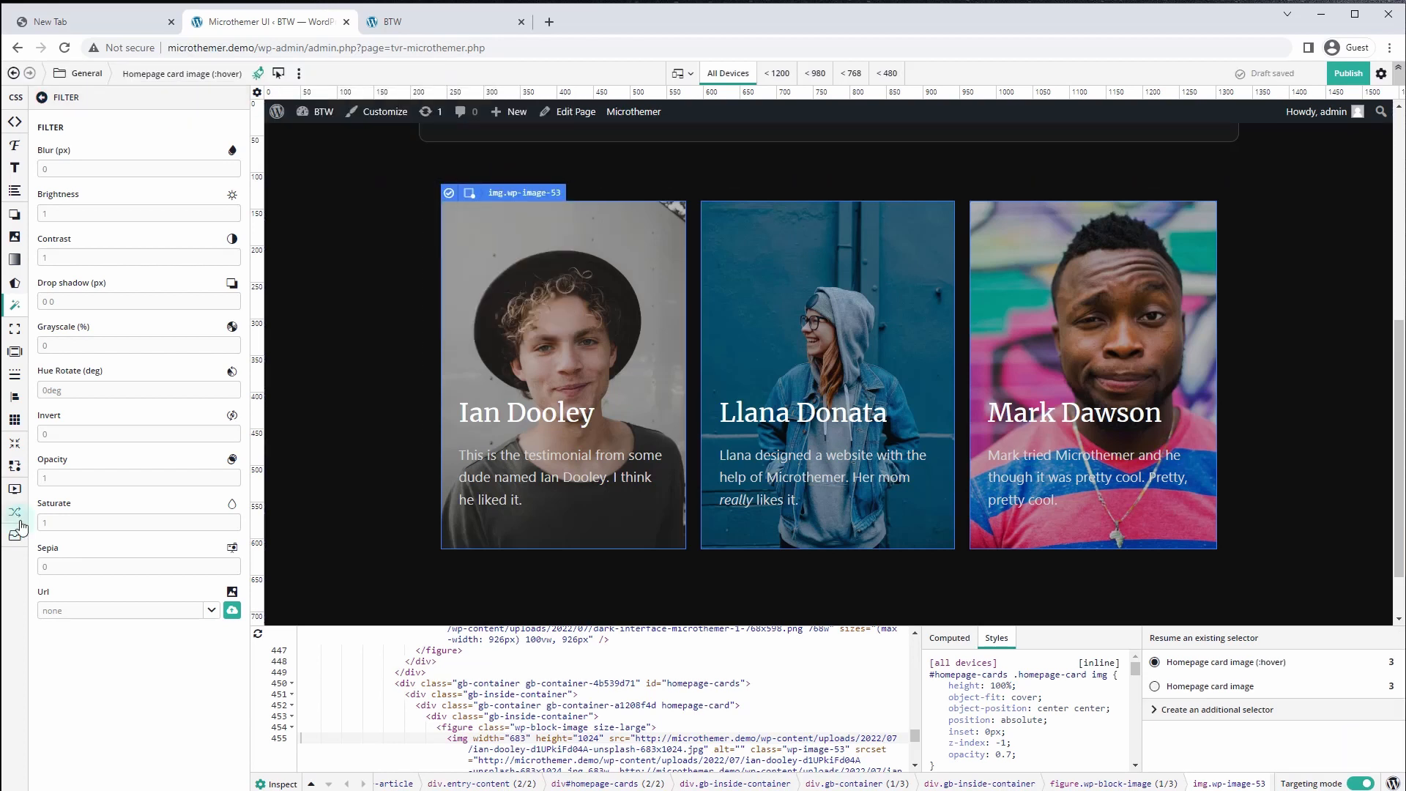
Scale the hovered card images to 1.04 on all linked axes
{"action": "left_click", "coordinate": [14, 469]}
{"action": "left_click", "coordinate": [73, 216]}
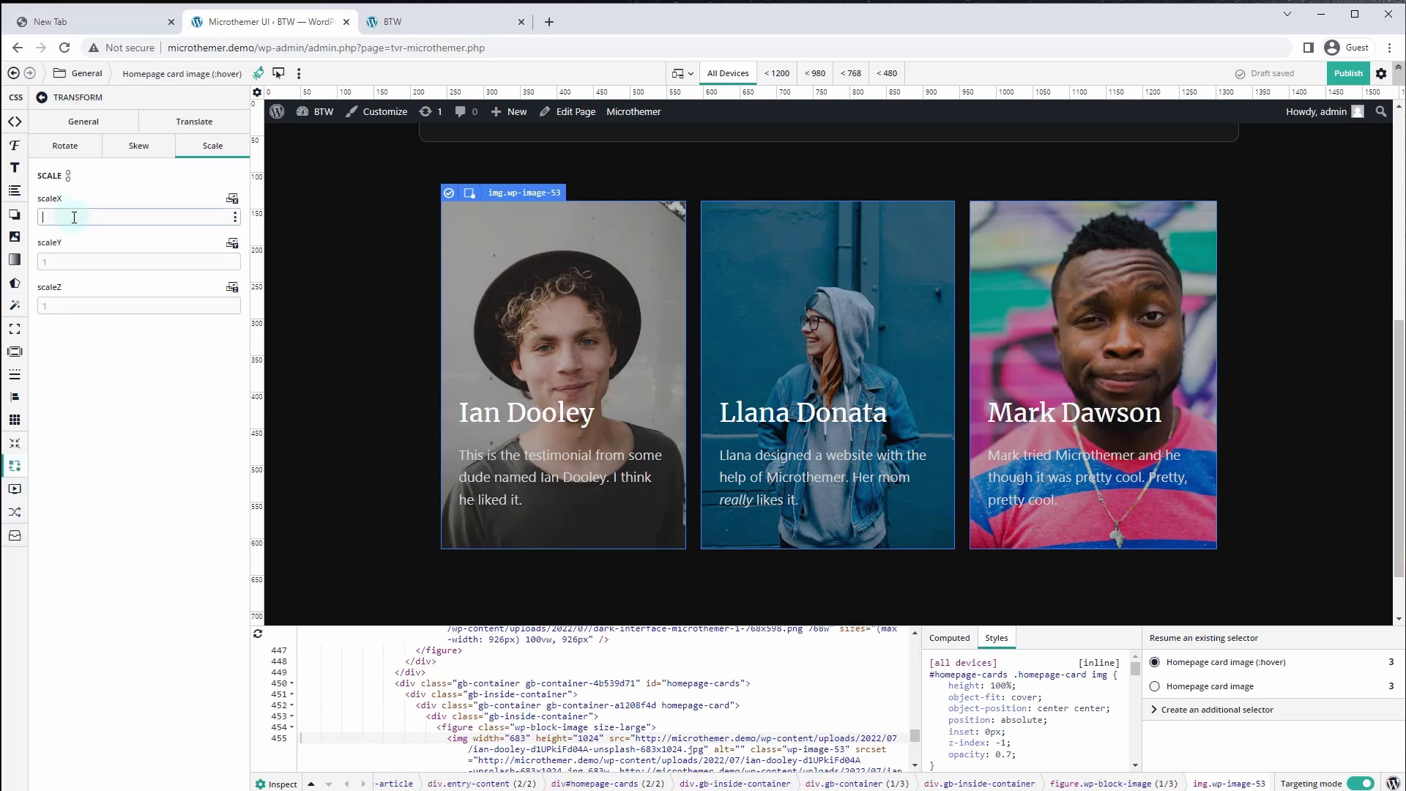
{"action": "type", "text": "1.04"}
{"action": "left_click", "coordinate": [68, 175]}
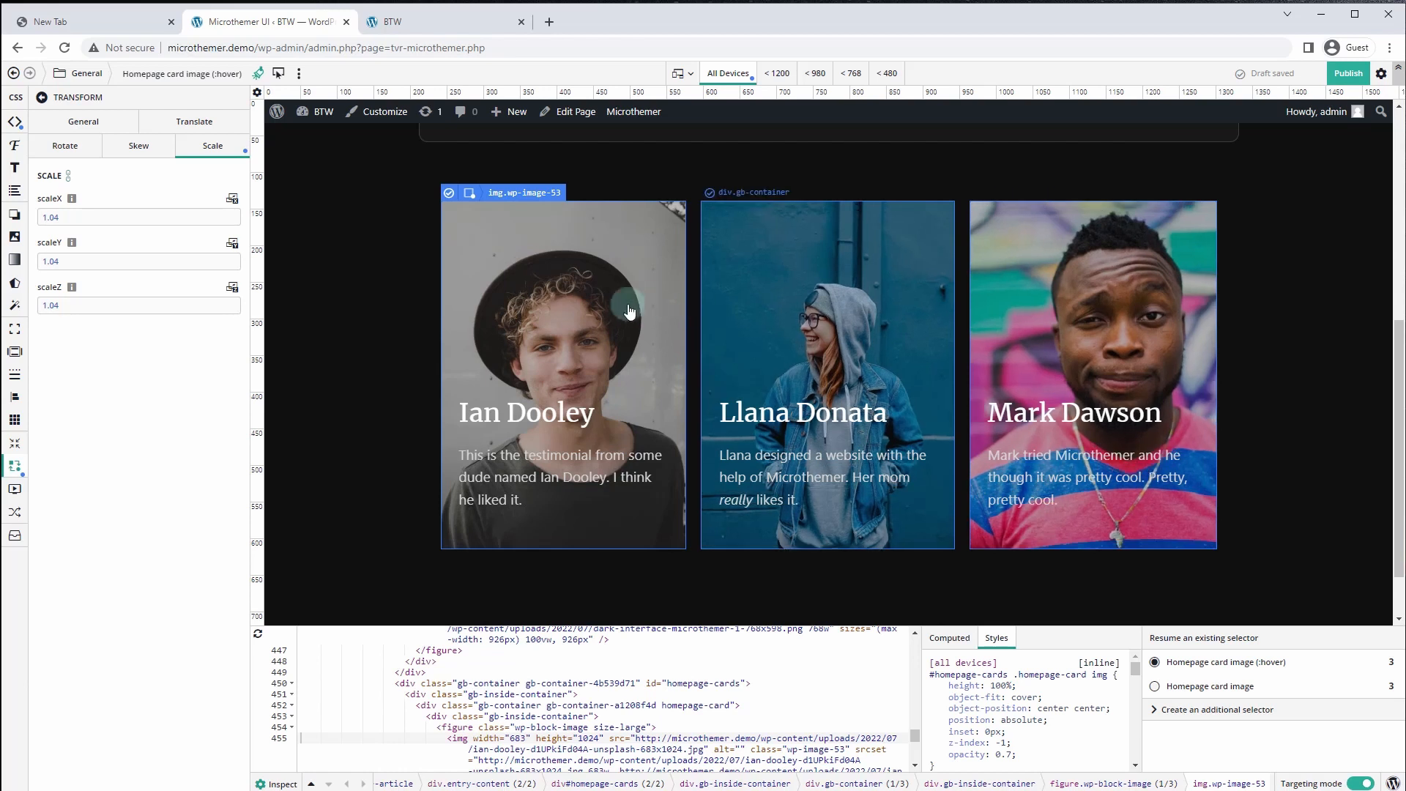
Give the hover effect a .3s transition duration and set image opacity to 1
{"action": "left_click", "coordinate": [15, 512]}
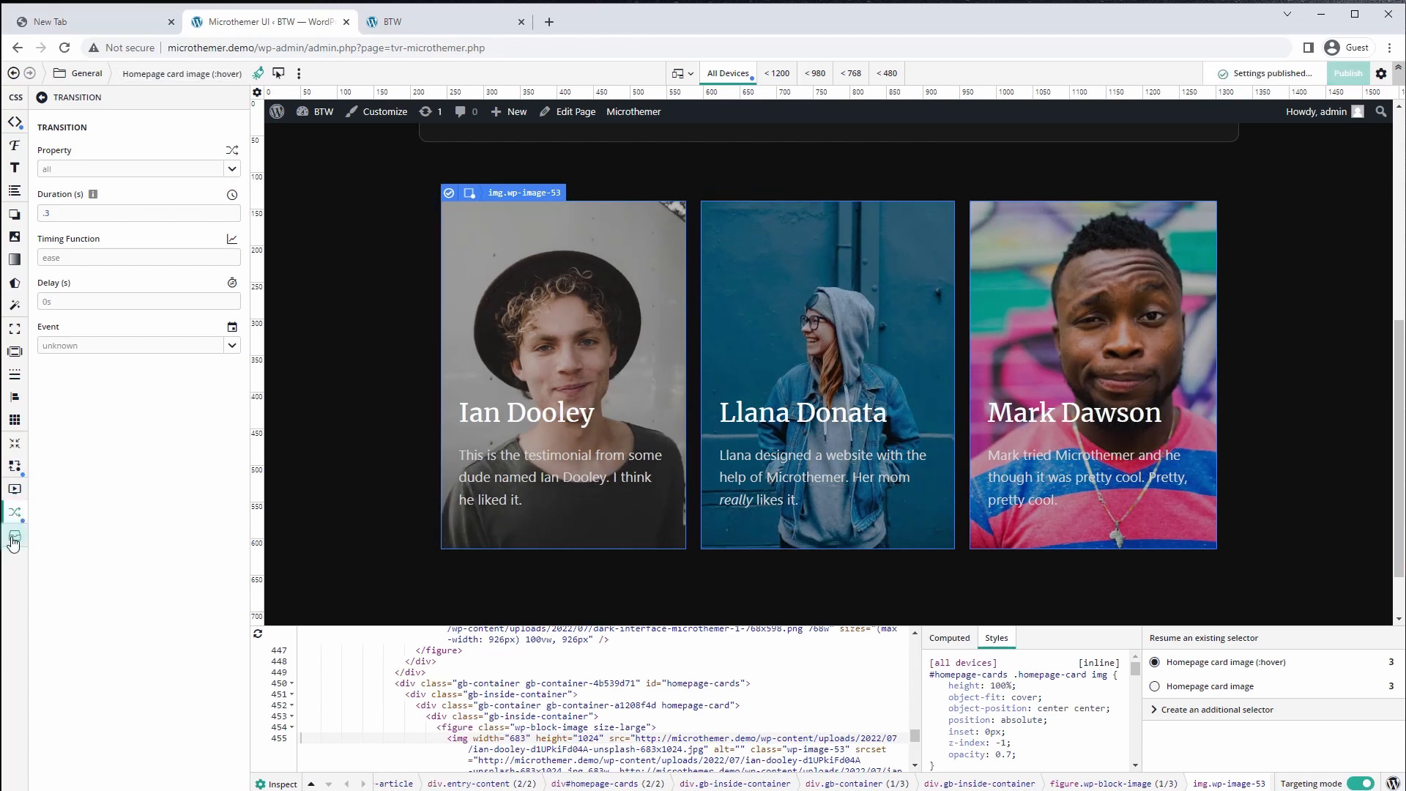
{"action": "left_click", "coordinate": [14, 538]}
{"action": "left_click", "coordinate": [79, 432]}
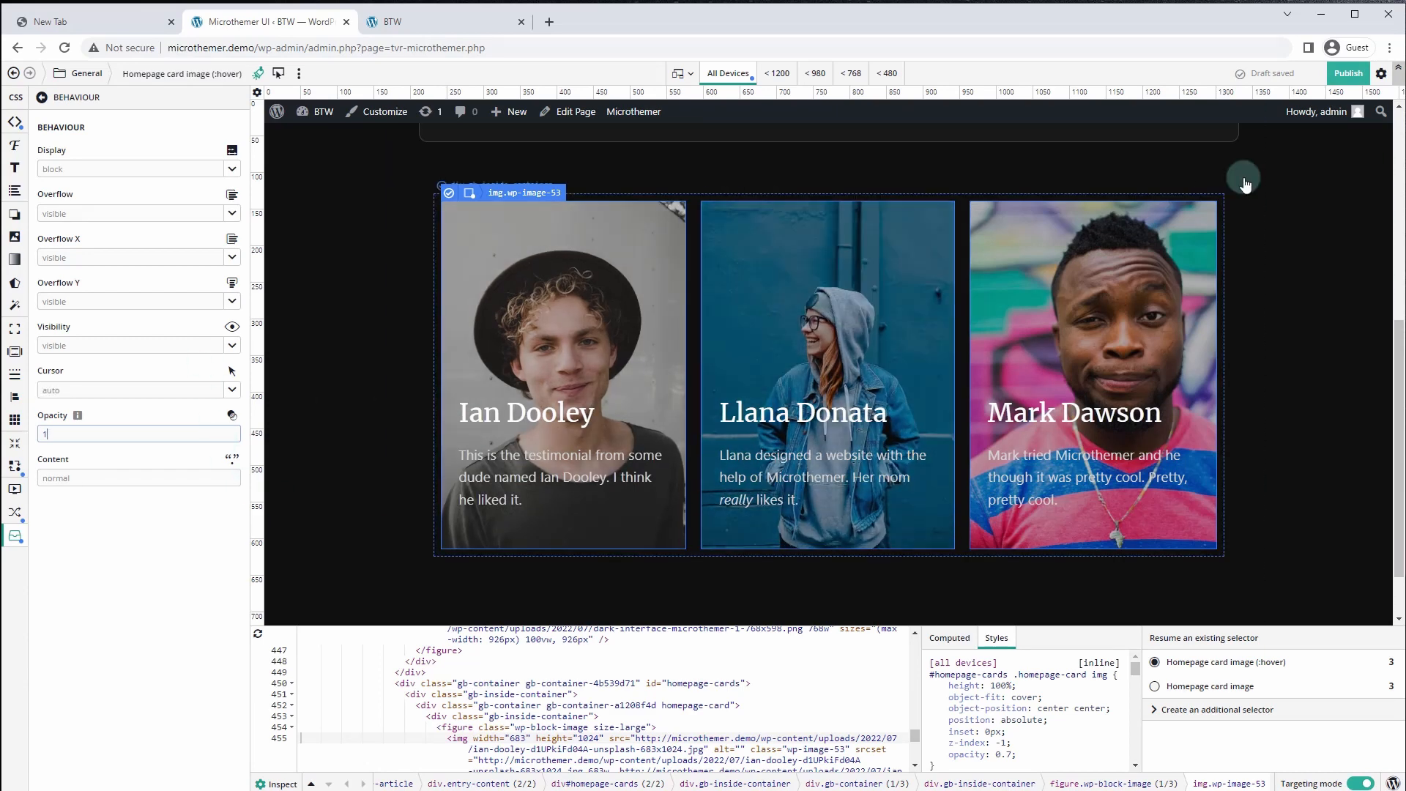
{"action": "left_click", "coordinate": [1347, 73]}
{"action": "left_click", "coordinate": [410, 22]}
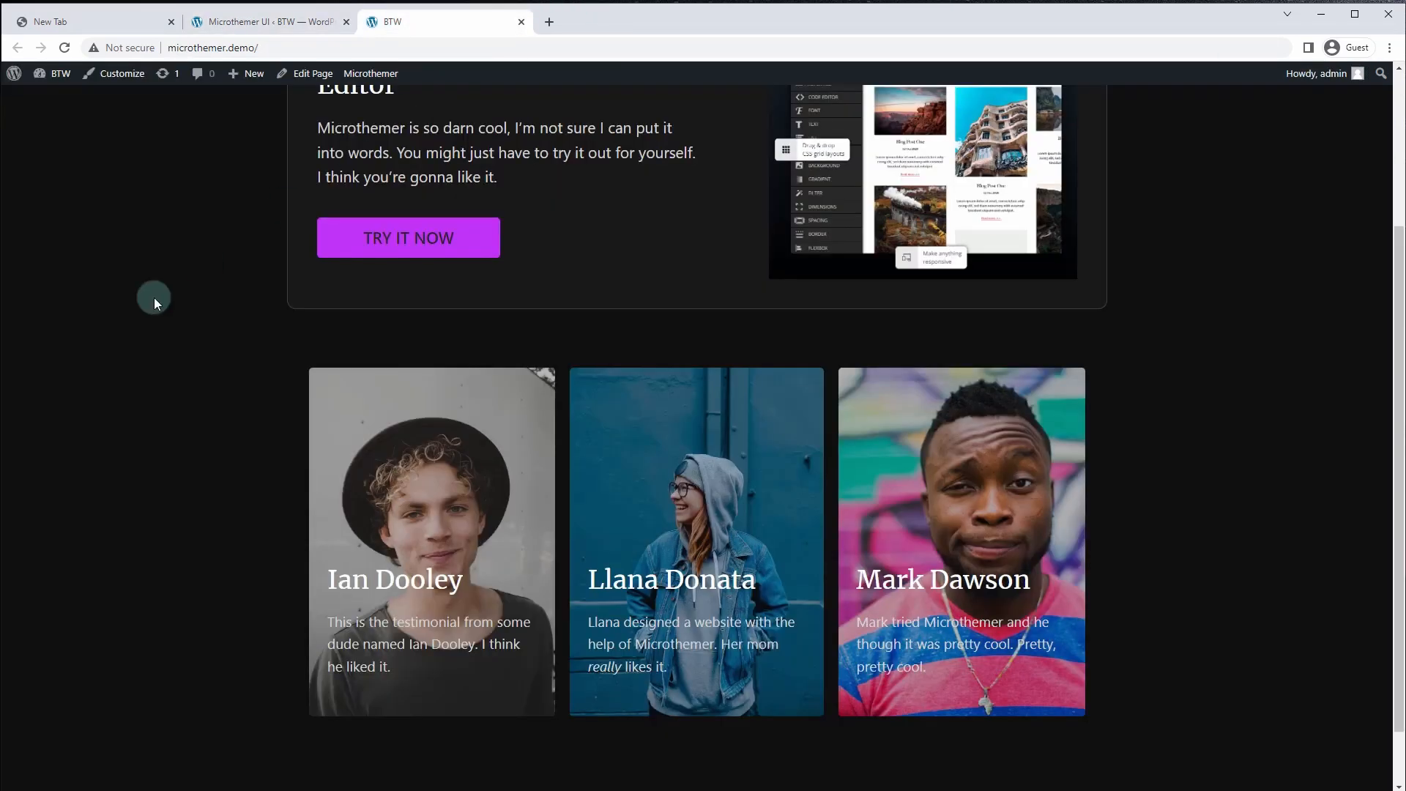
{"action": "scroll", "coordinate": [155, 353], "scroll_direction": "down", "scroll_amount": 2}
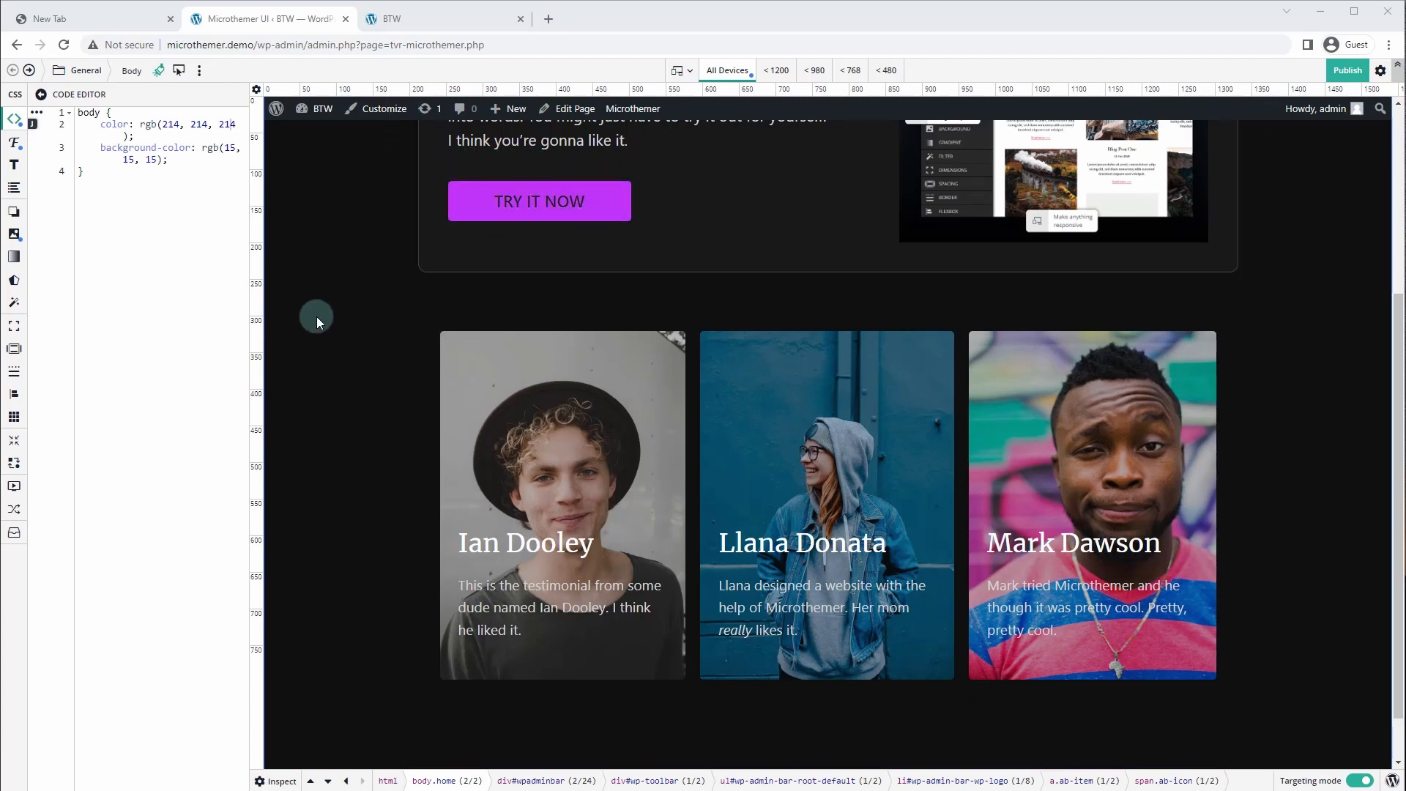
Set the TRY IT NOW button background to var(--brand-primary-color) from the resampled site variables
{"action": "left_click", "coordinate": [461, 203]}
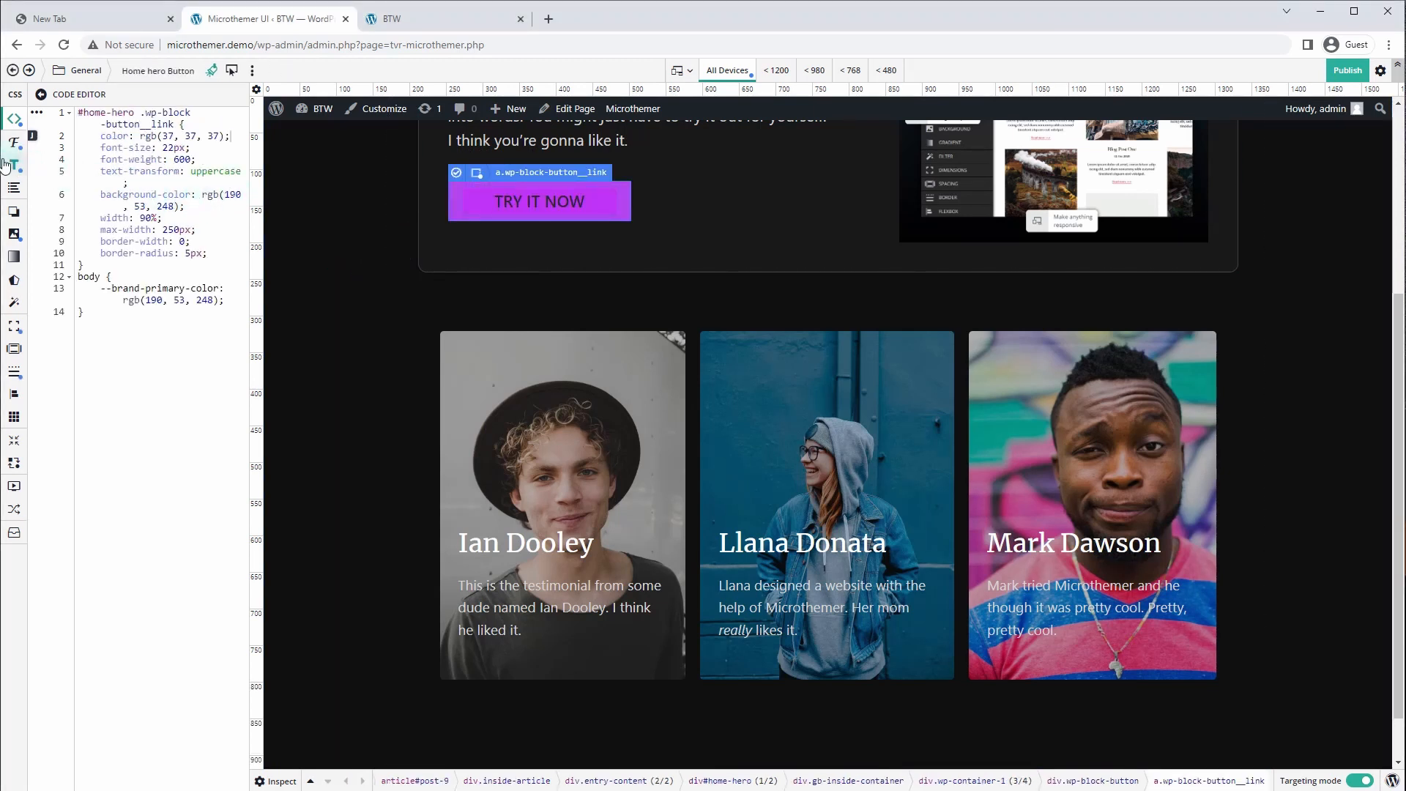
{"action": "left_click", "coordinate": [15, 235]}
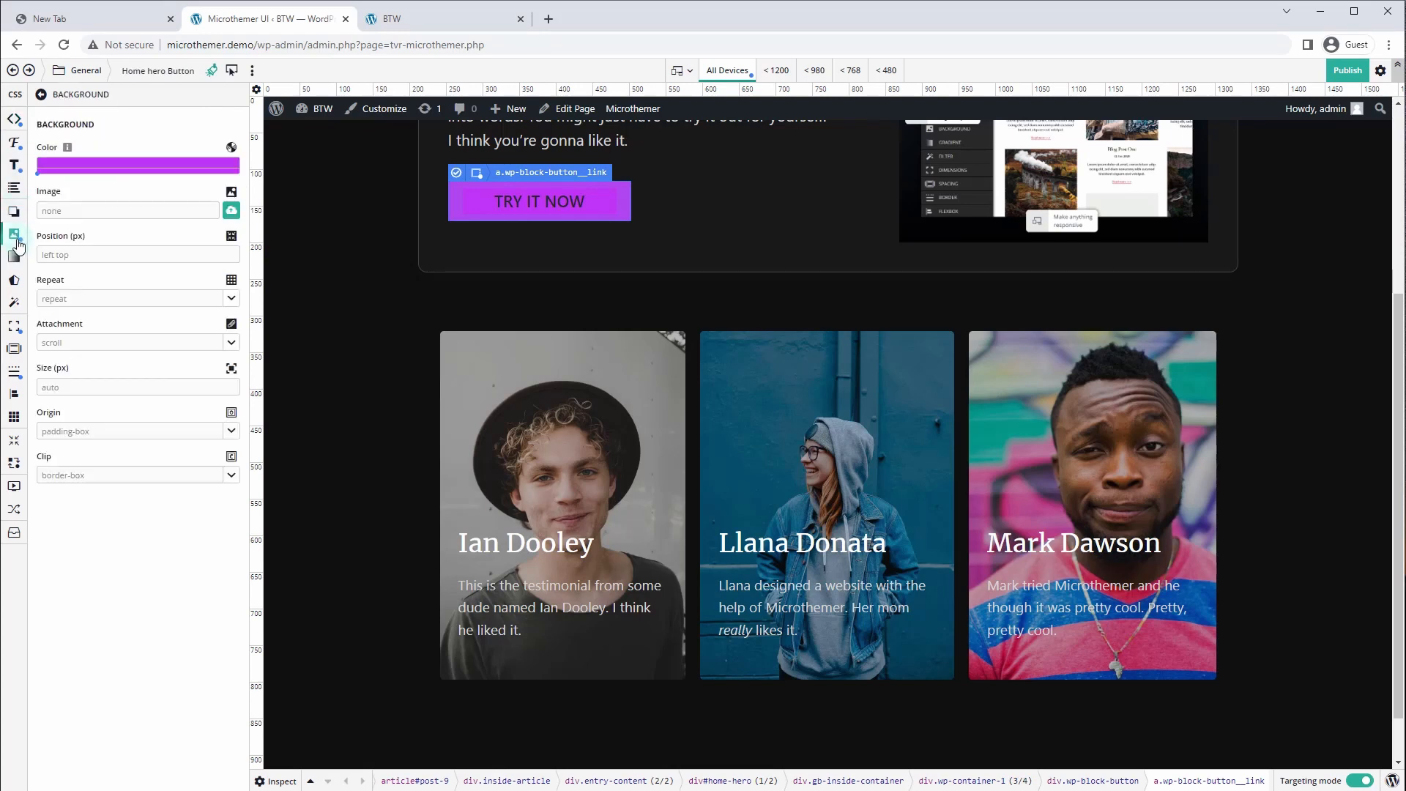
{"action": "left_click", "coordinate": [179, 167]}
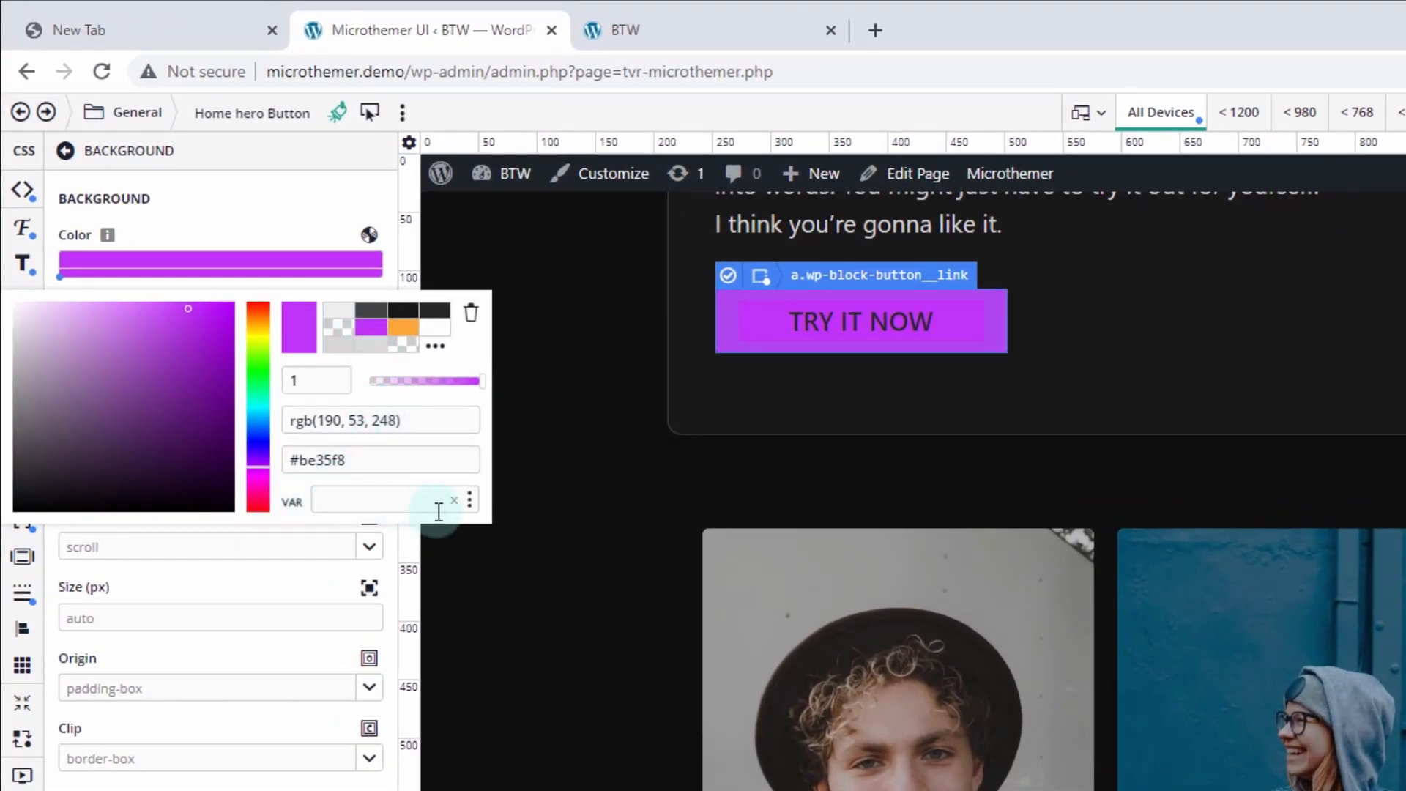
{"action": "left_click", "coordinate": [469, 503]}
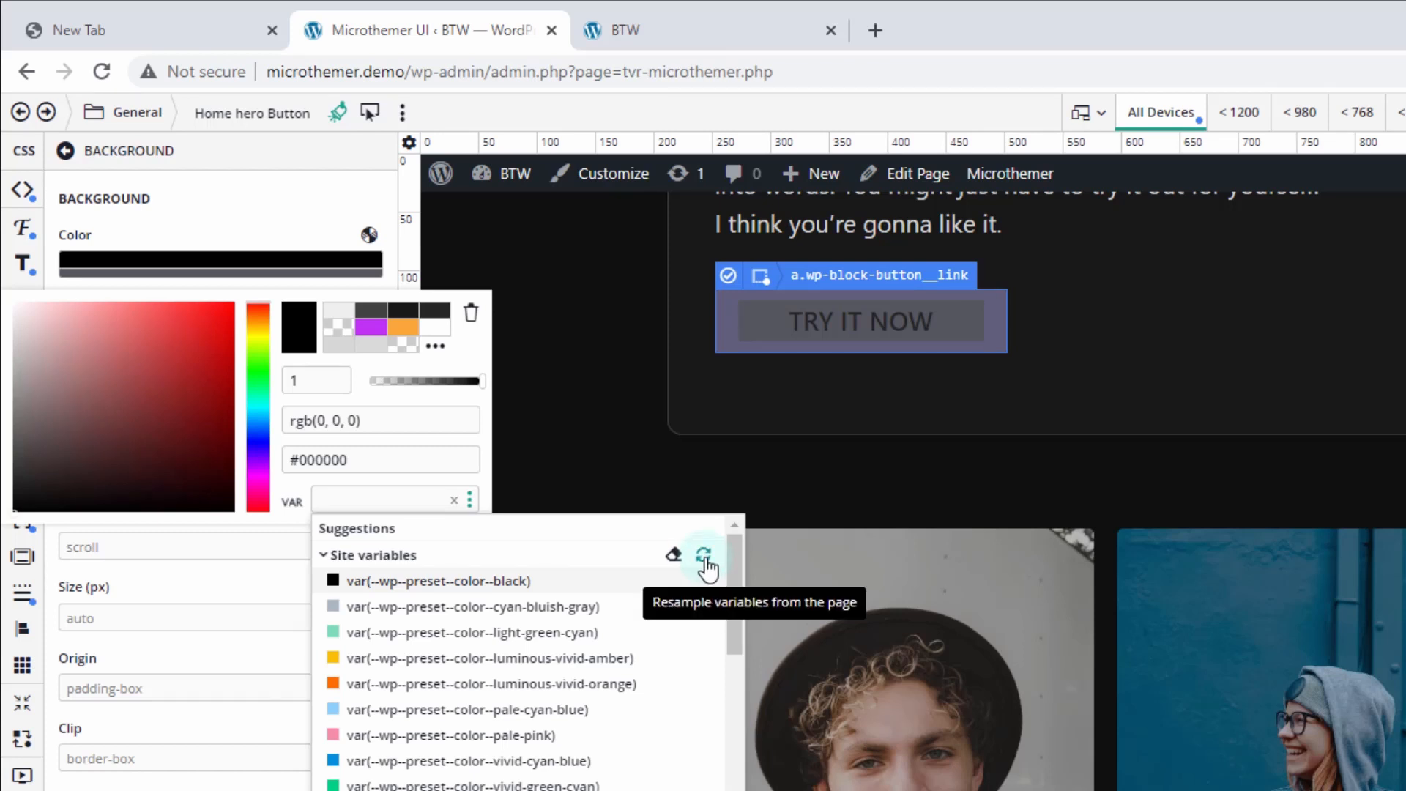
{"action": "left_click", "coordinate": [705, 562]}
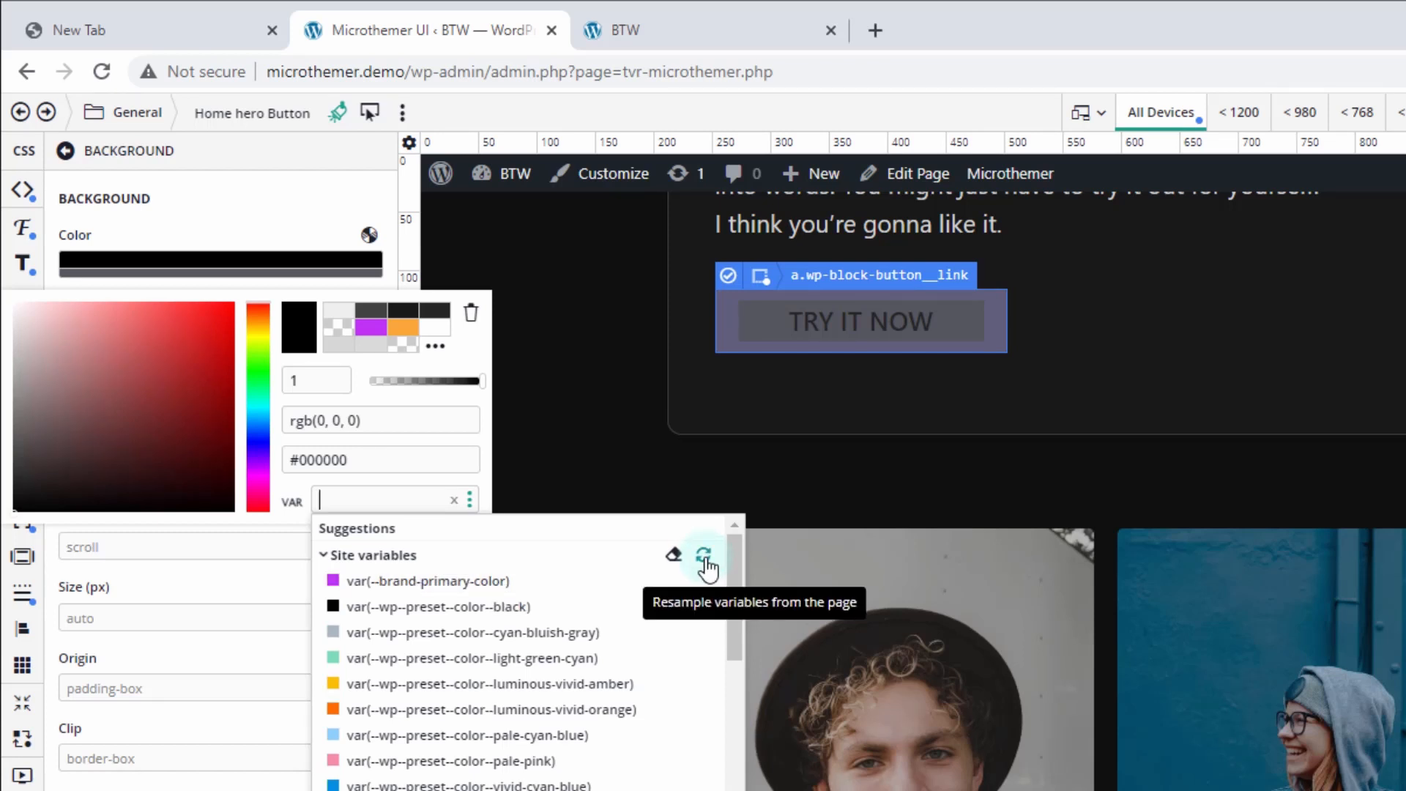
{"action": "left_click", "coordinate": [427, 582]}
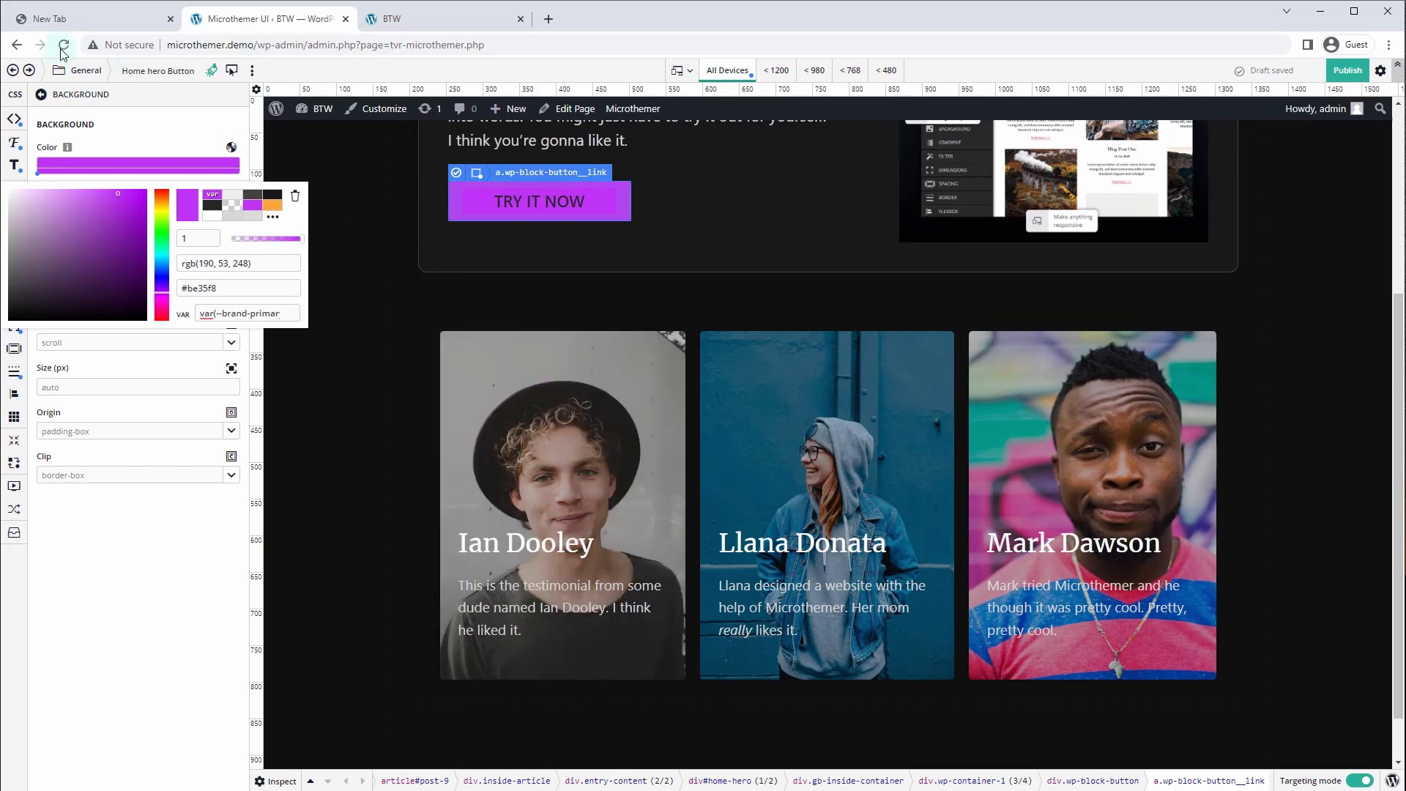
{"action": "left_click", "coordinate": [77, 74]}
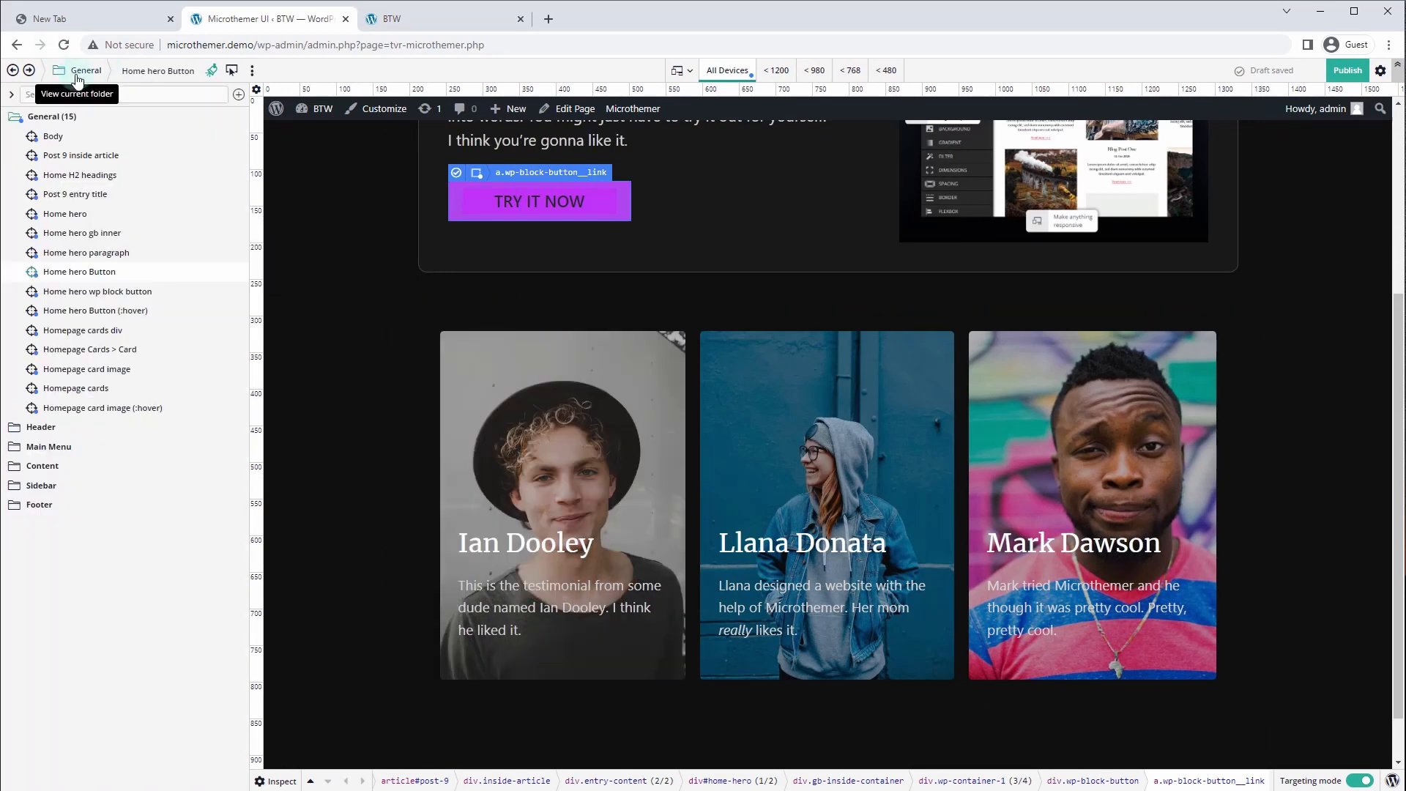
Create a :hover variation of the Homepage Cards > Card selector
{"action": "left_click", "coordinate": [110, 357]}
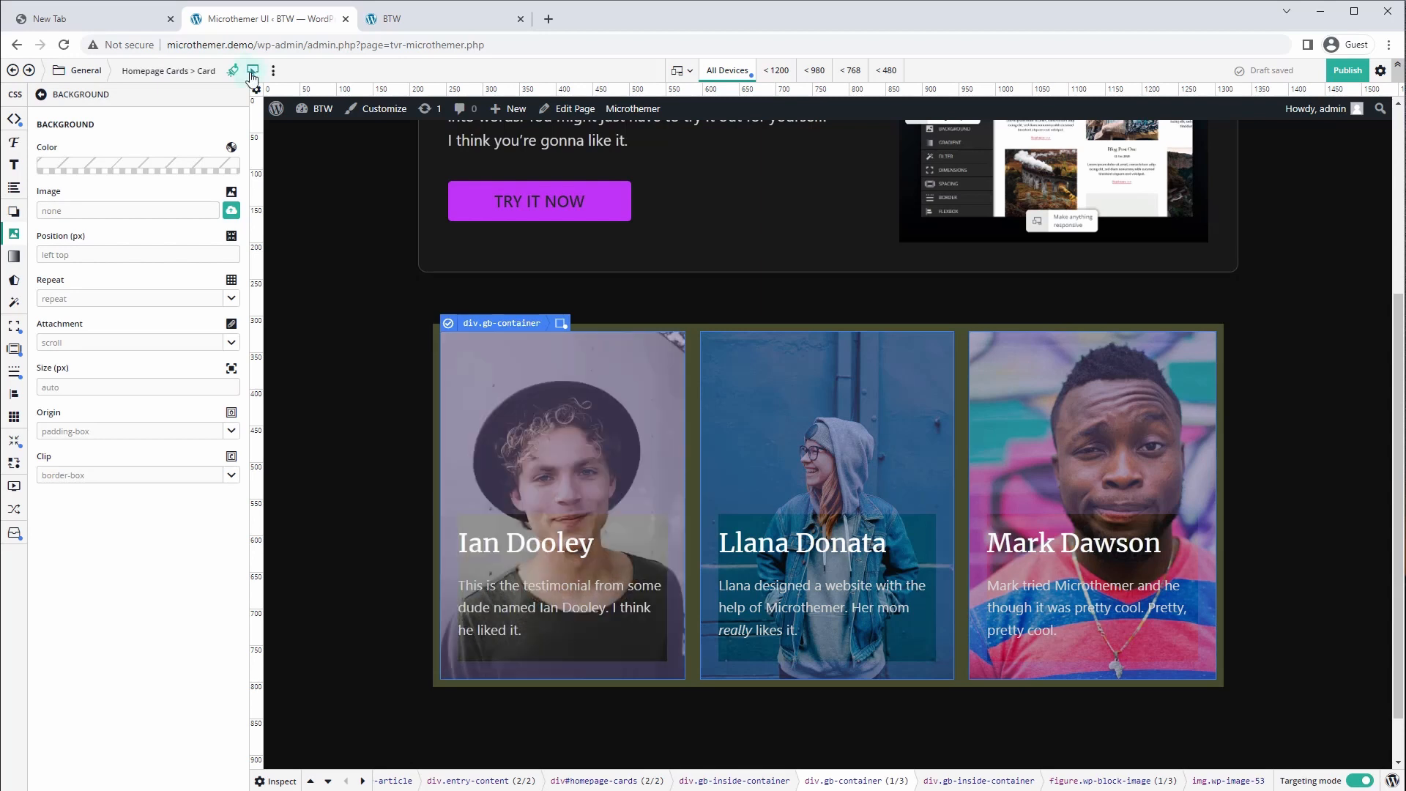
{"action": "left_click", "coordinate": [274, 76]}
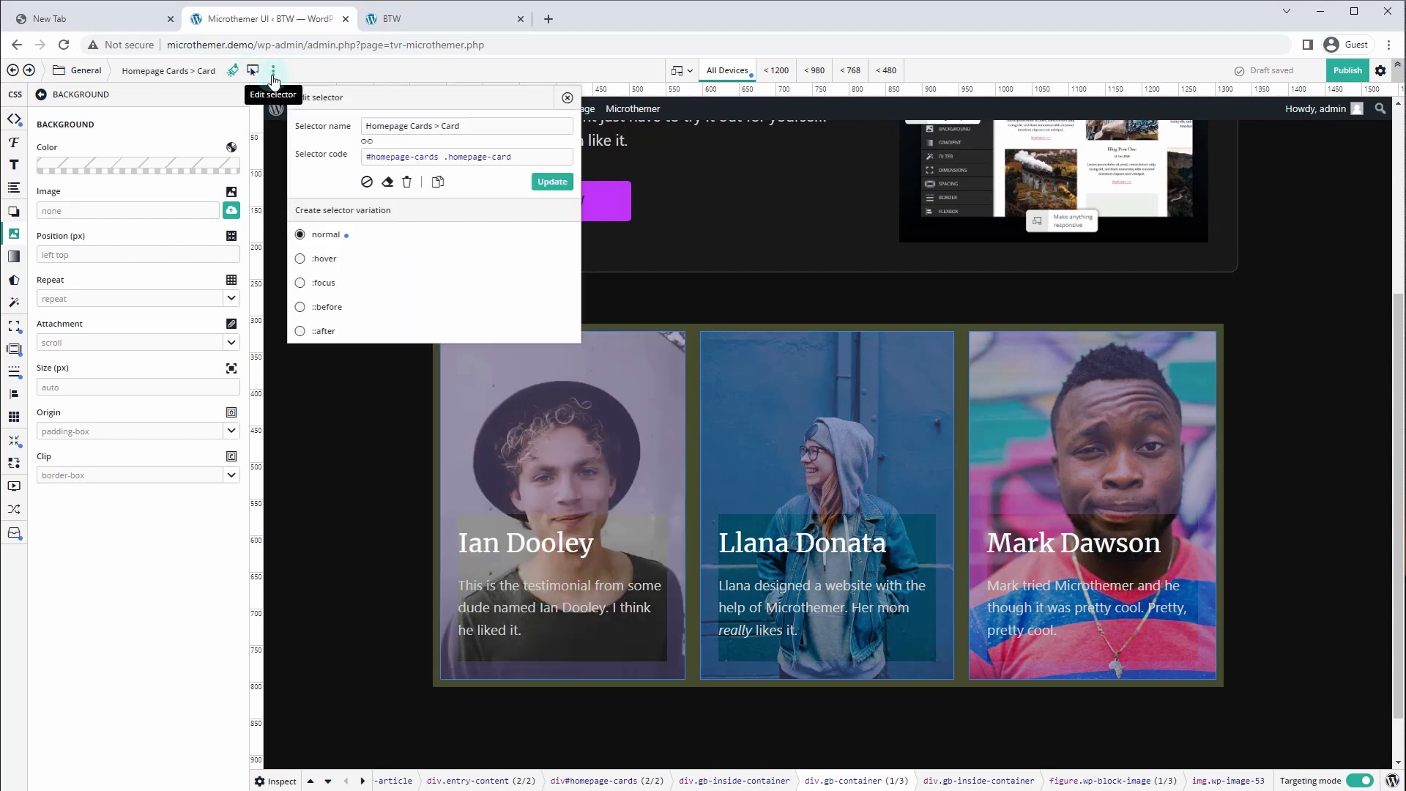
{"action": "left_click", "coordinate": [299, 259]}
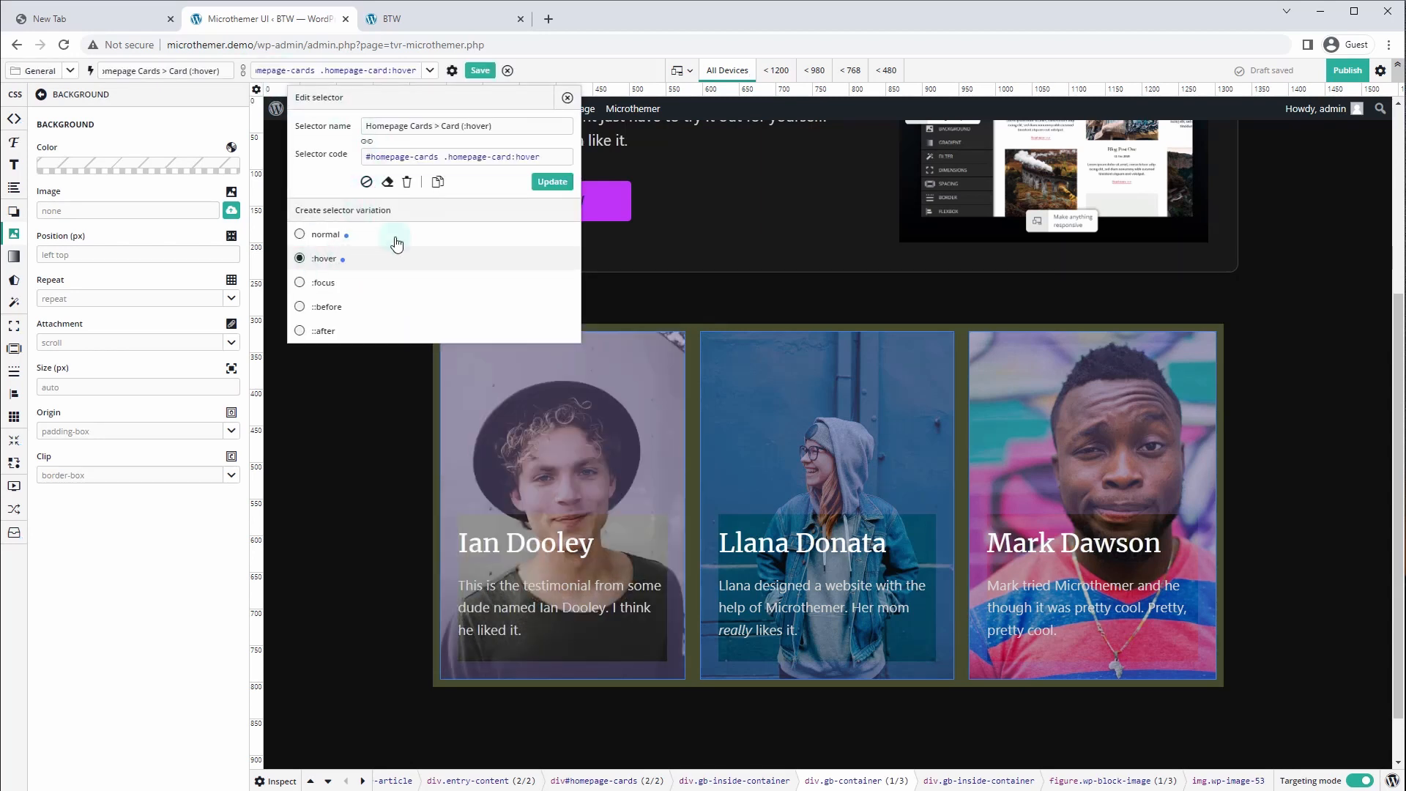
{"action": "left_click", "coordinate": [552, 183]}
Give the hovered card a 1px solid var(--brand-primary-color) border on all four sides
{"action": "left_click", "coordinate": [14, 371]}
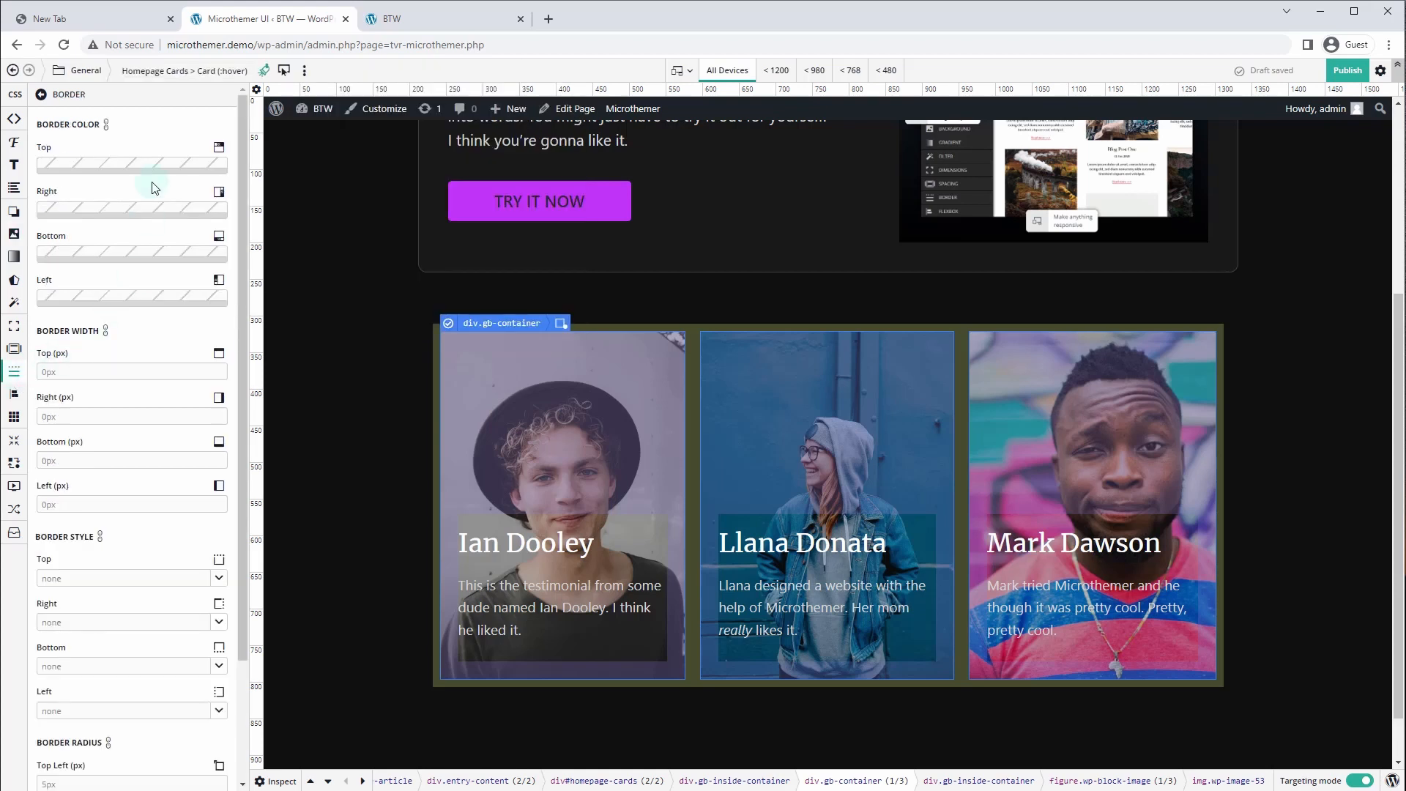
{"action": "left_click", "coordinate": [190, 164]}
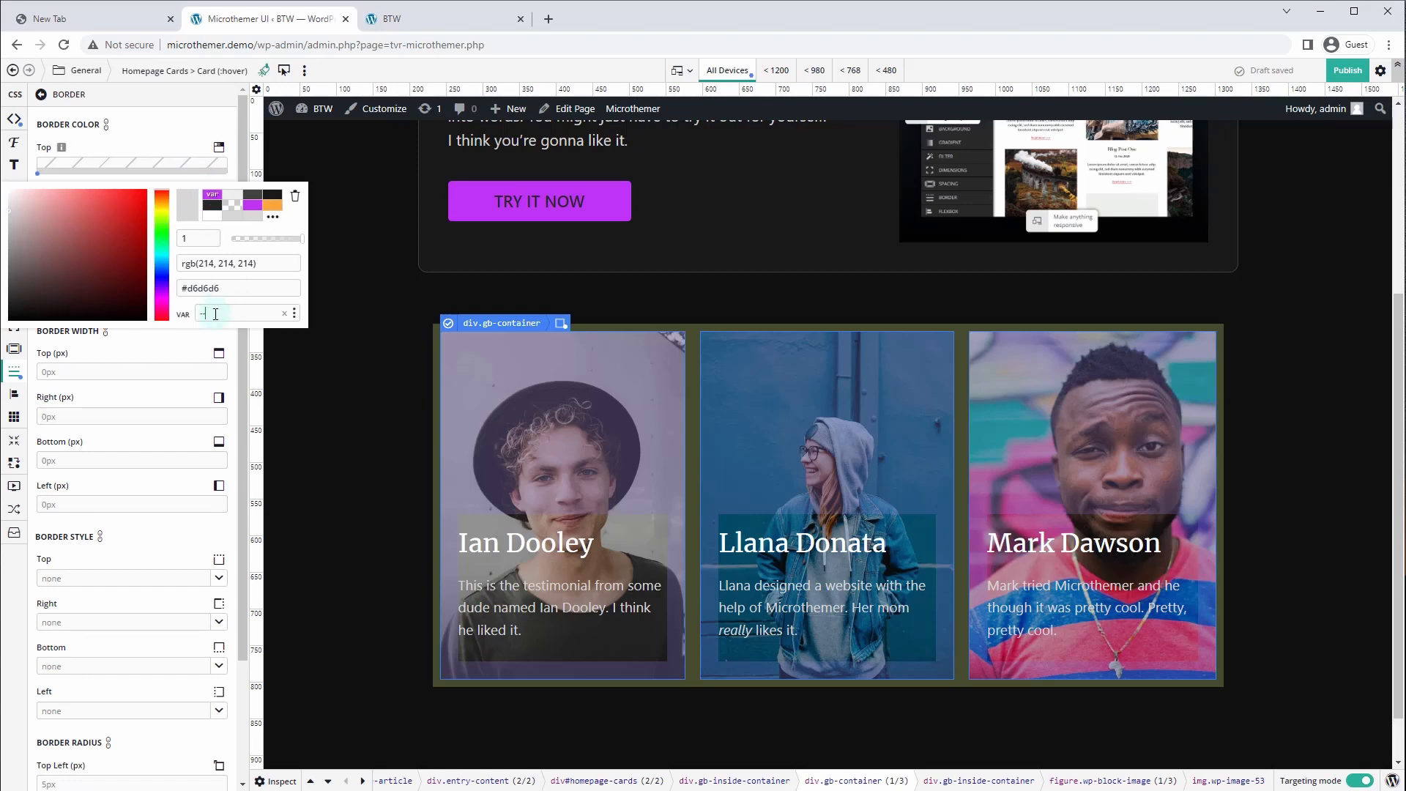
{"action": "type", "text": "--brand"}
{"action": "left_click", "coordinate": [284, 313]}
{"action": "left_click", "coordinate": [295, 313]}
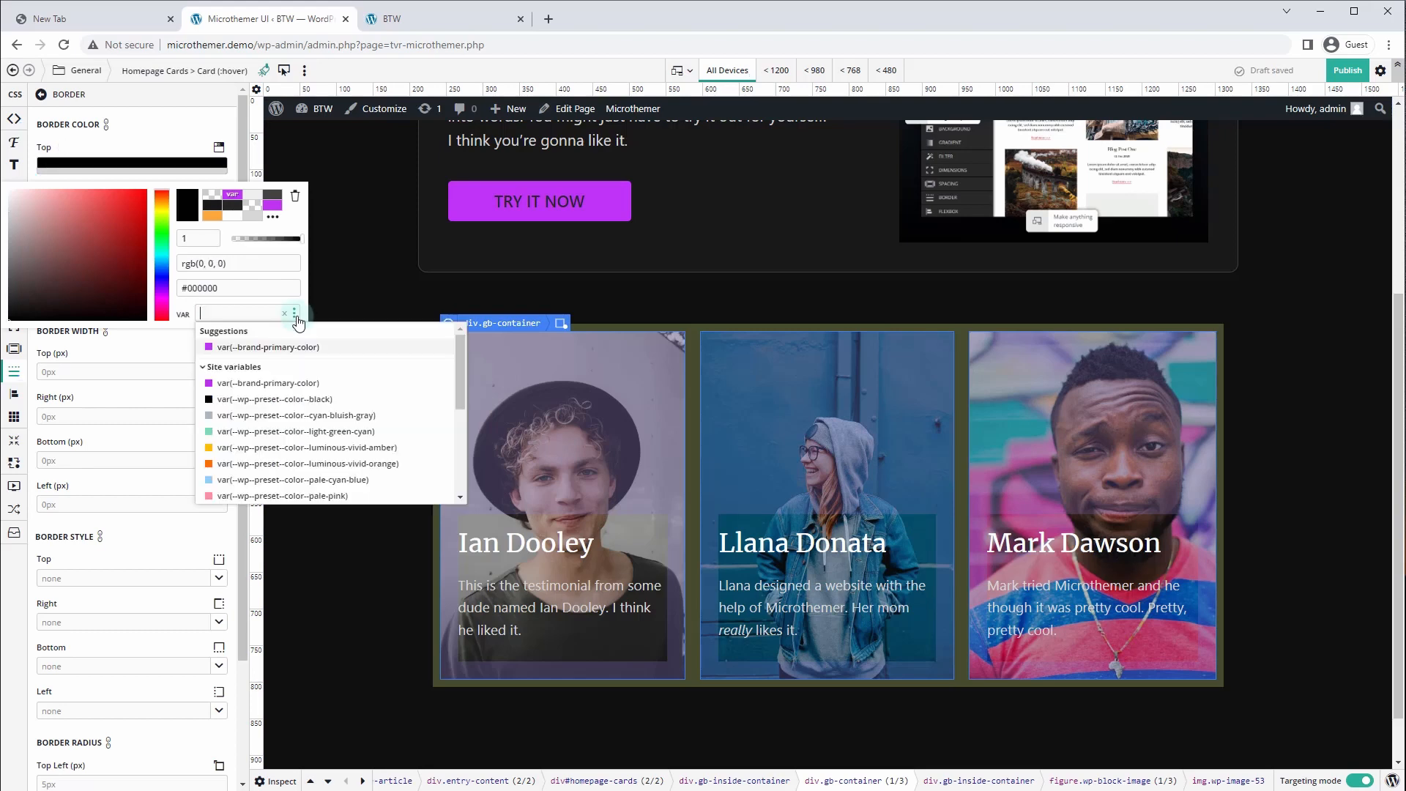
{"action": "left_click", "coordinate": [278, 347]}
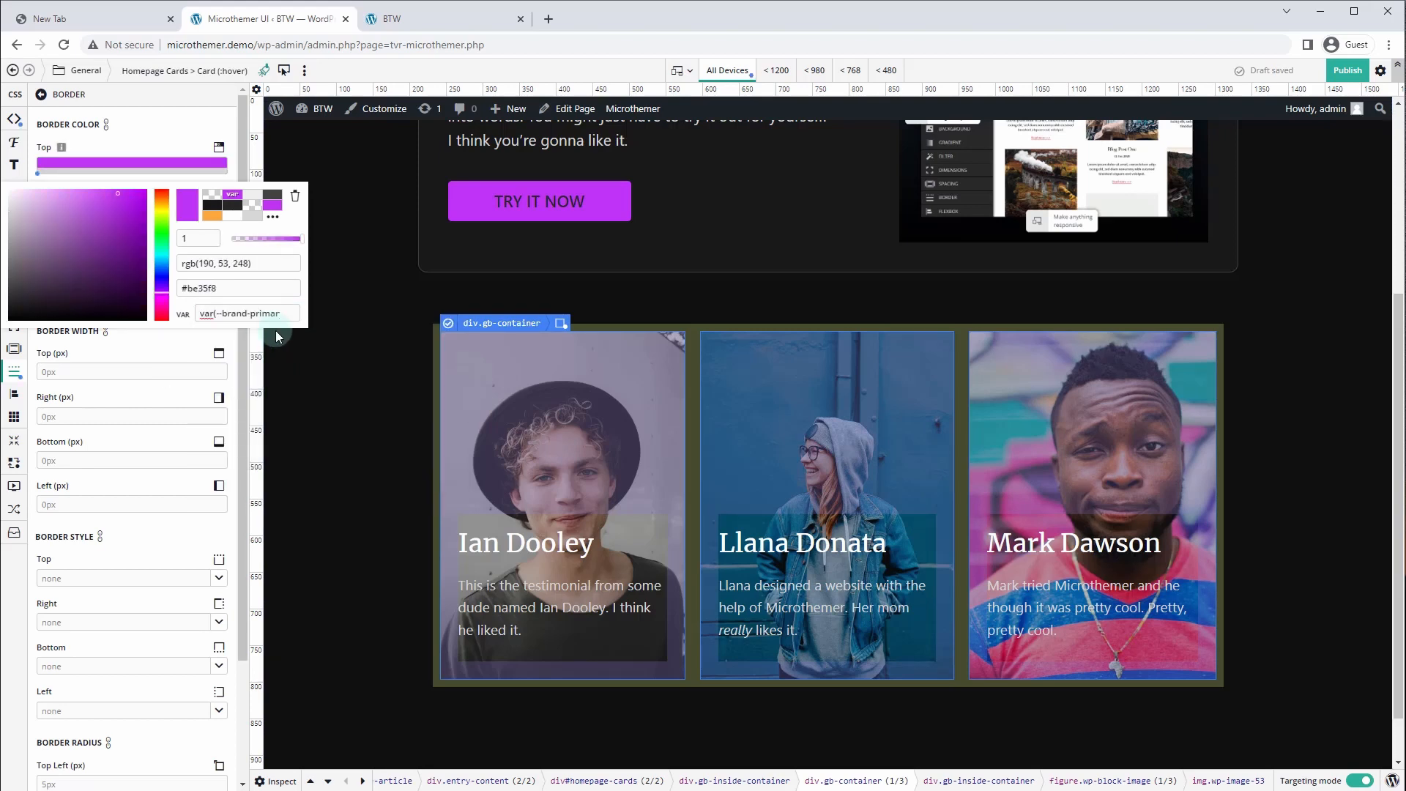
{"action": "left_click", "coordinate": [82, 371]}
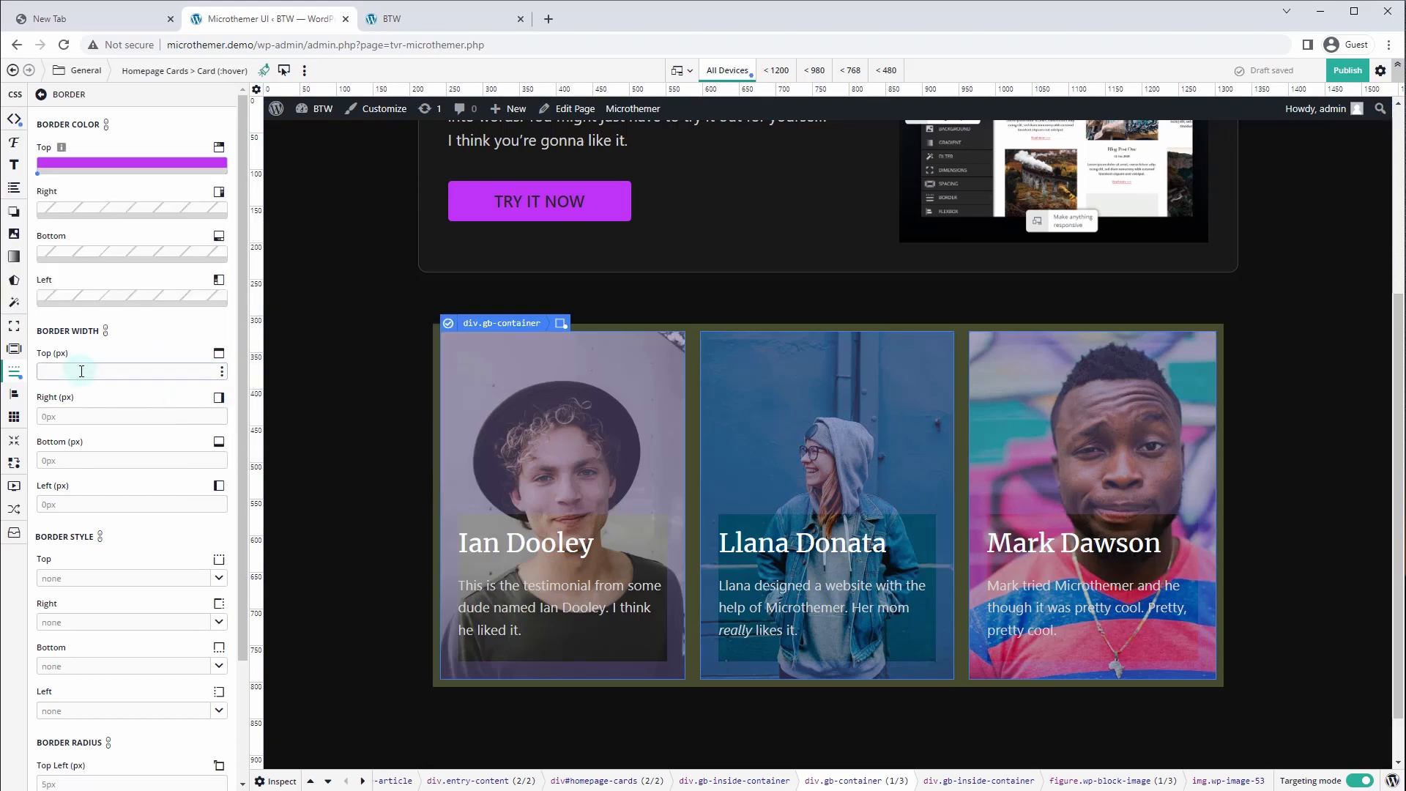
{"action": "left_click", "coordinate": [106, 331]}
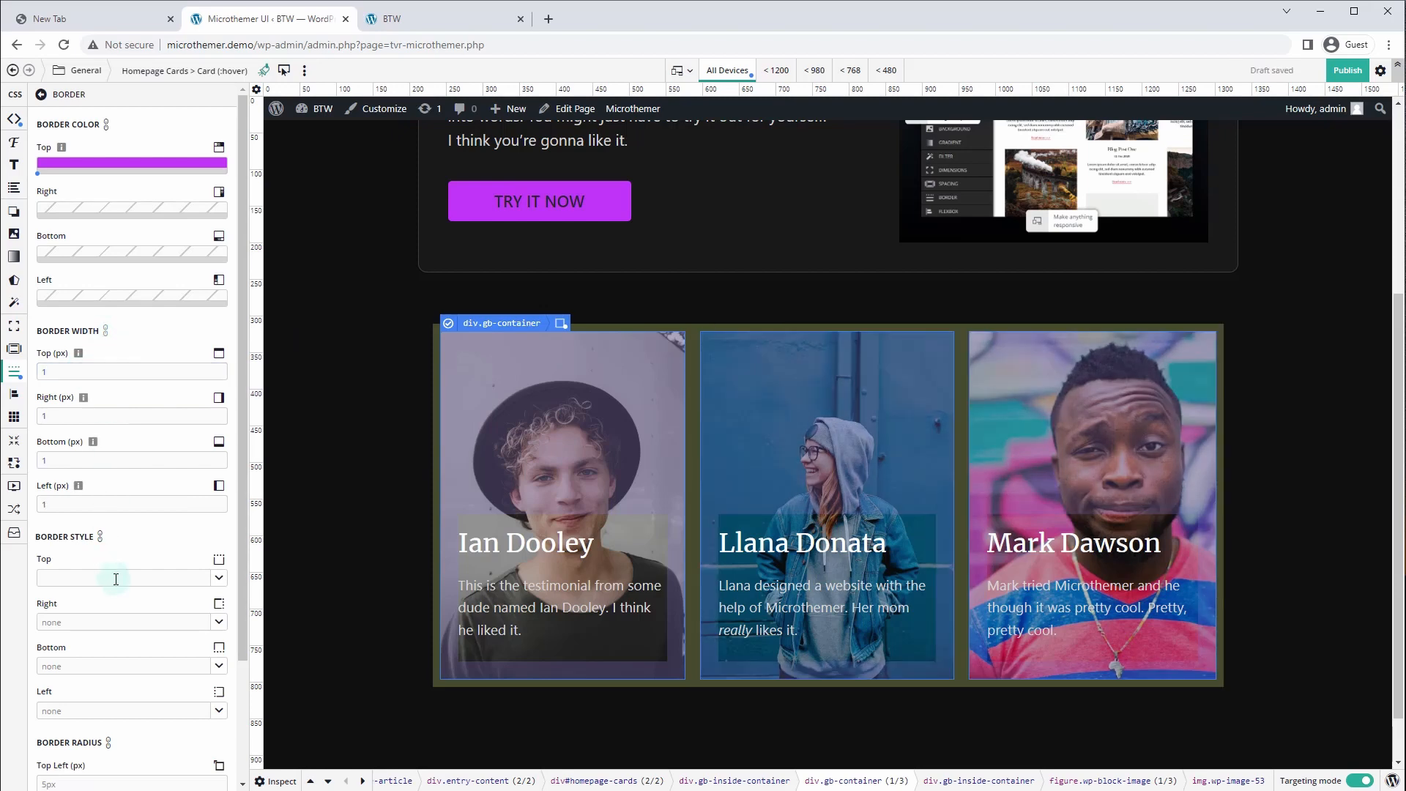
{"action": "left_click", "coordinate": [117, 577]}
{"action": "left_click", "coordinate": [76, 642]}
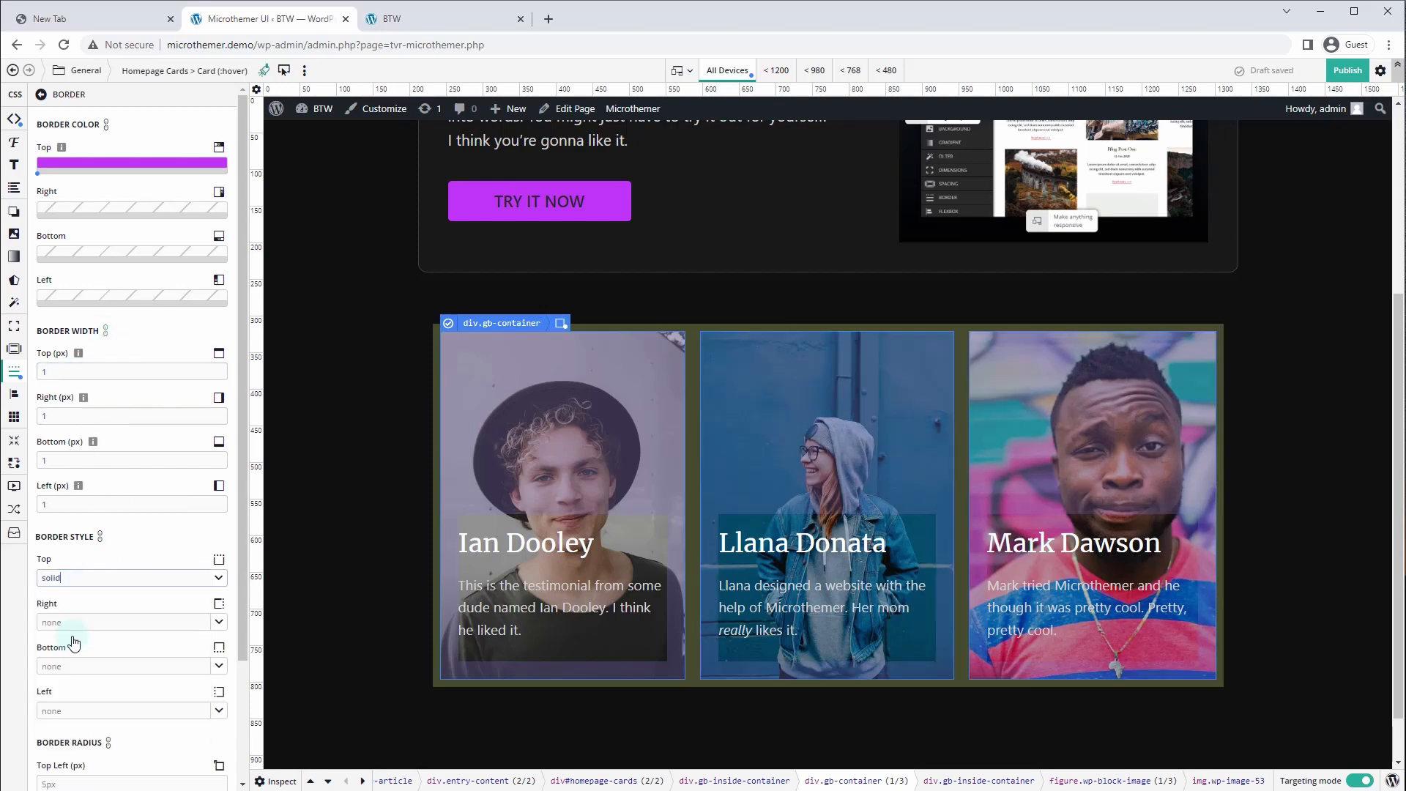
{"action": "left_click", "coordinate": [106, 125]}
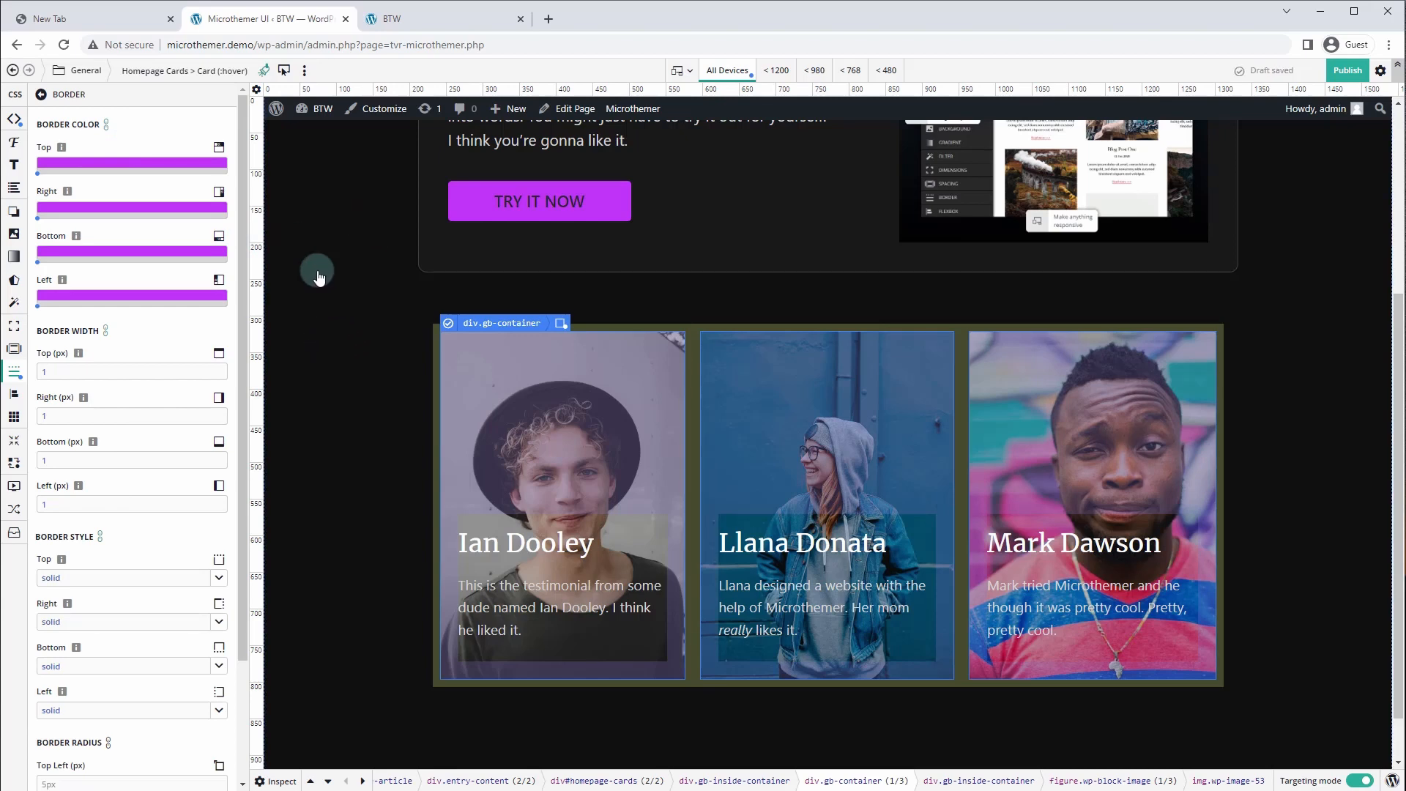
Switch to the live home page and scroll through the hero and cards
{"action": "key", "text": "ctrl+Tab"}
{"action": "scroll", "coordinate": [220, 365], "scroll_direction": "down", "scroll_amount": 4}
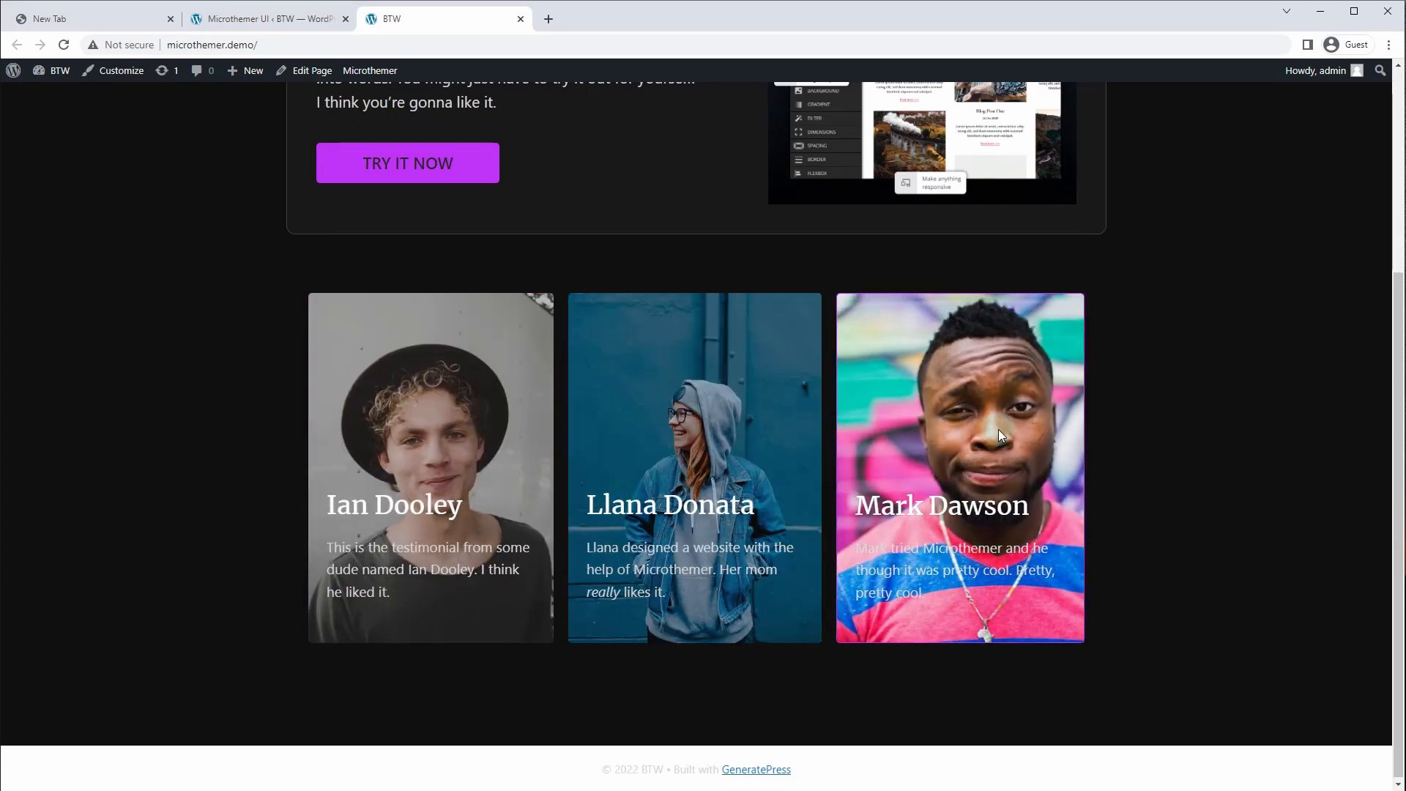
{"action": "scroll", "coordinate": [85, 398], "scroll_direction": "up", "scroll_amount": 2}
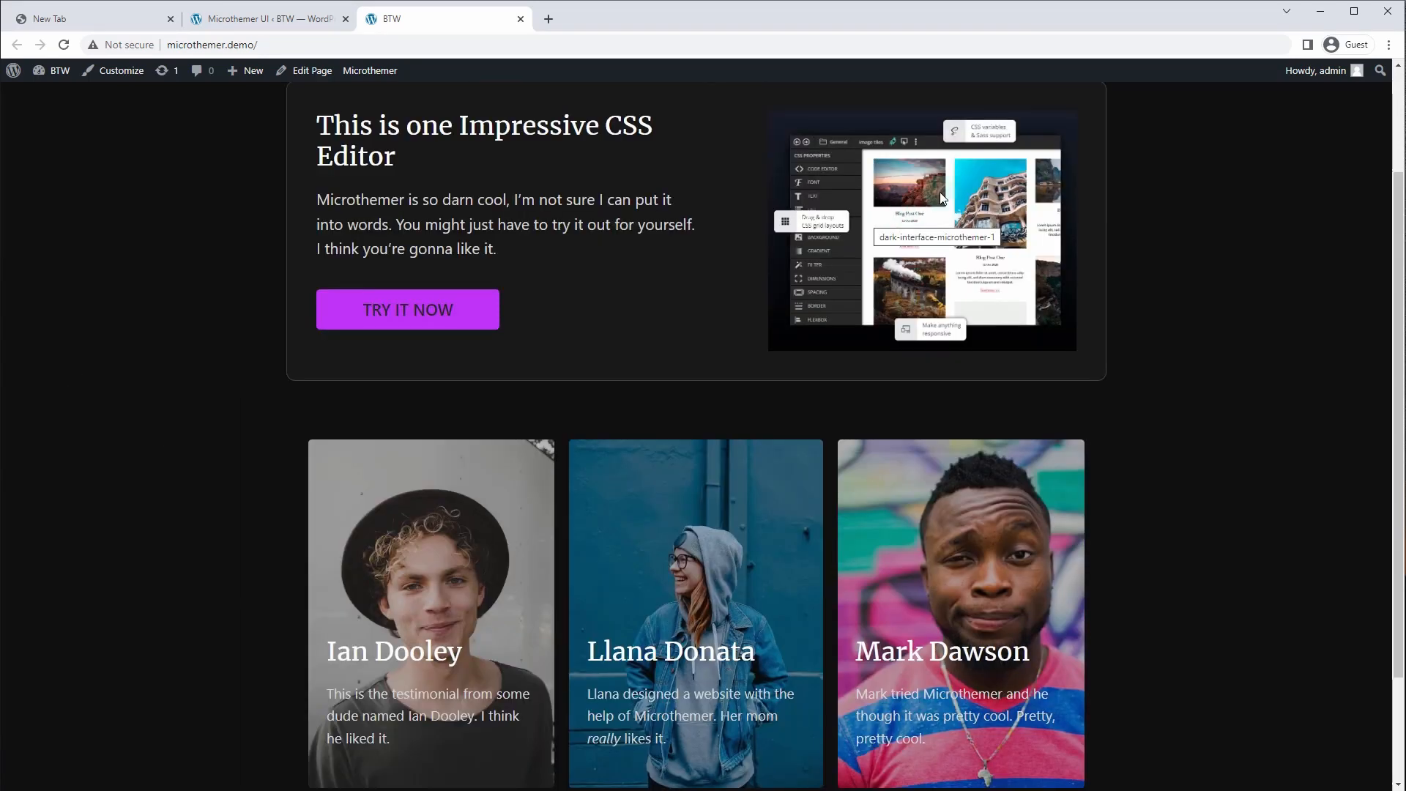
Inspect the TRY IT NOW button in DevTools and shift brand-primary-color from purple to red
{"action": "right_click", "coordinate": [486, 320]}
{"action": "left_click", "coordinate": [542, 534]}
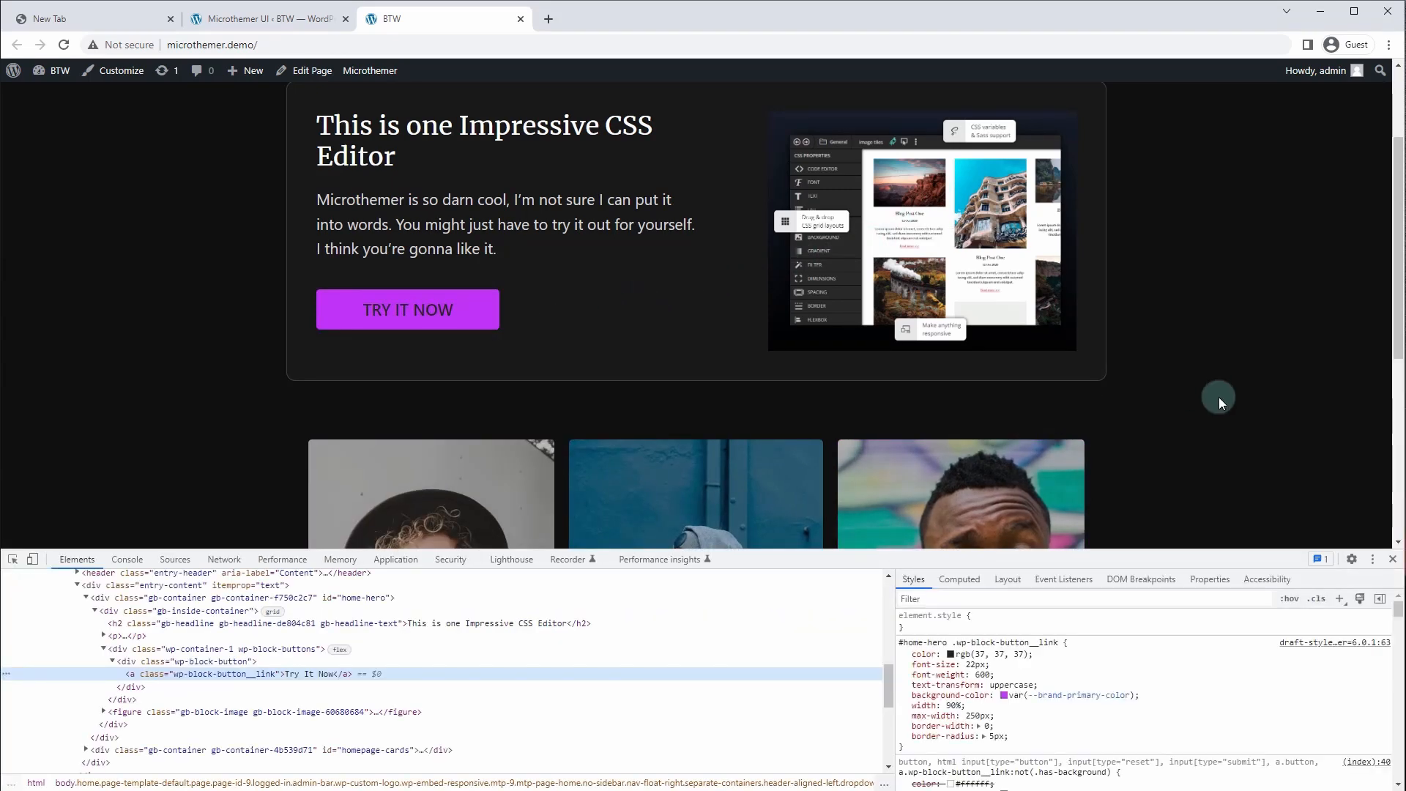
{"action": "left_click", "coordinate": [1044, 703]}
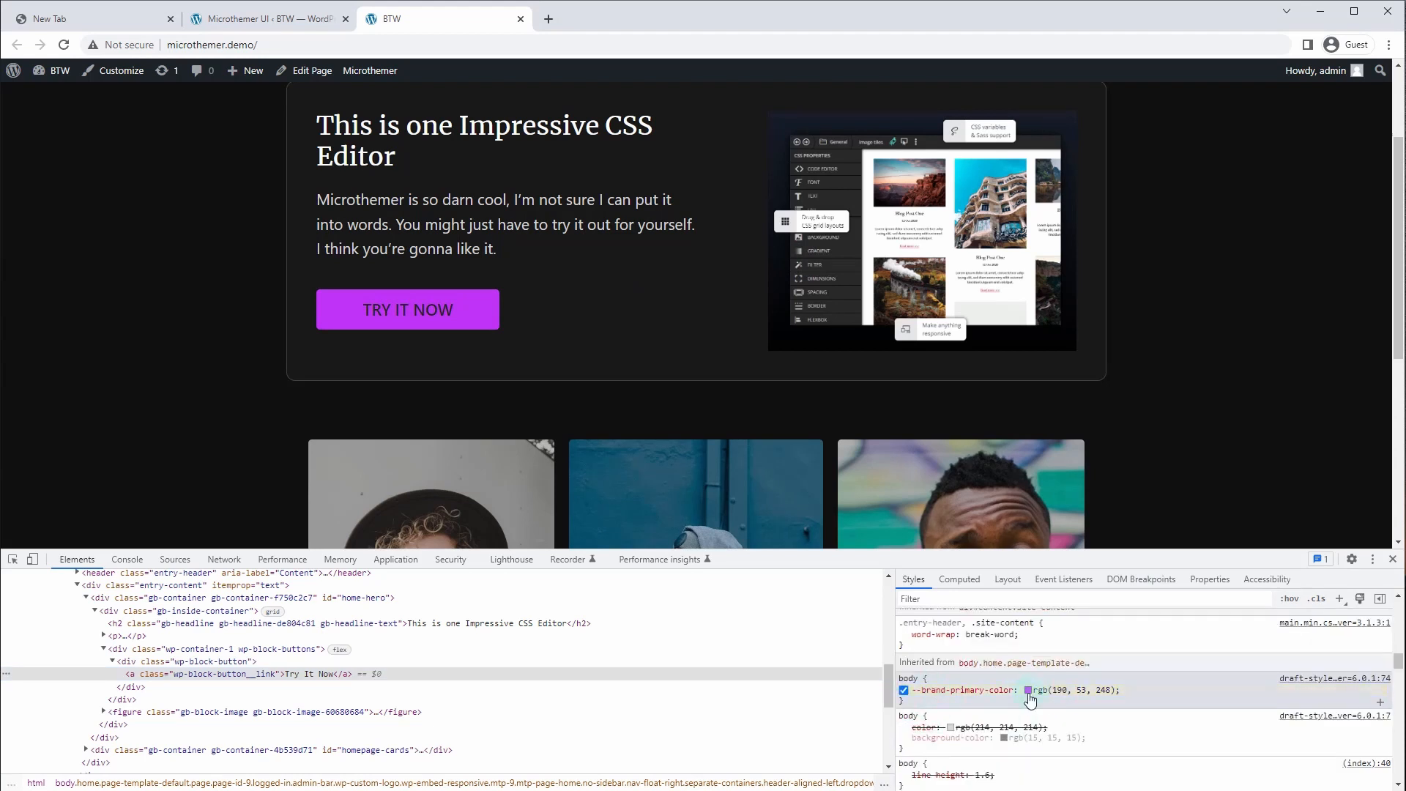
{"action": "left_click", "coordinate": [1028, 691]}
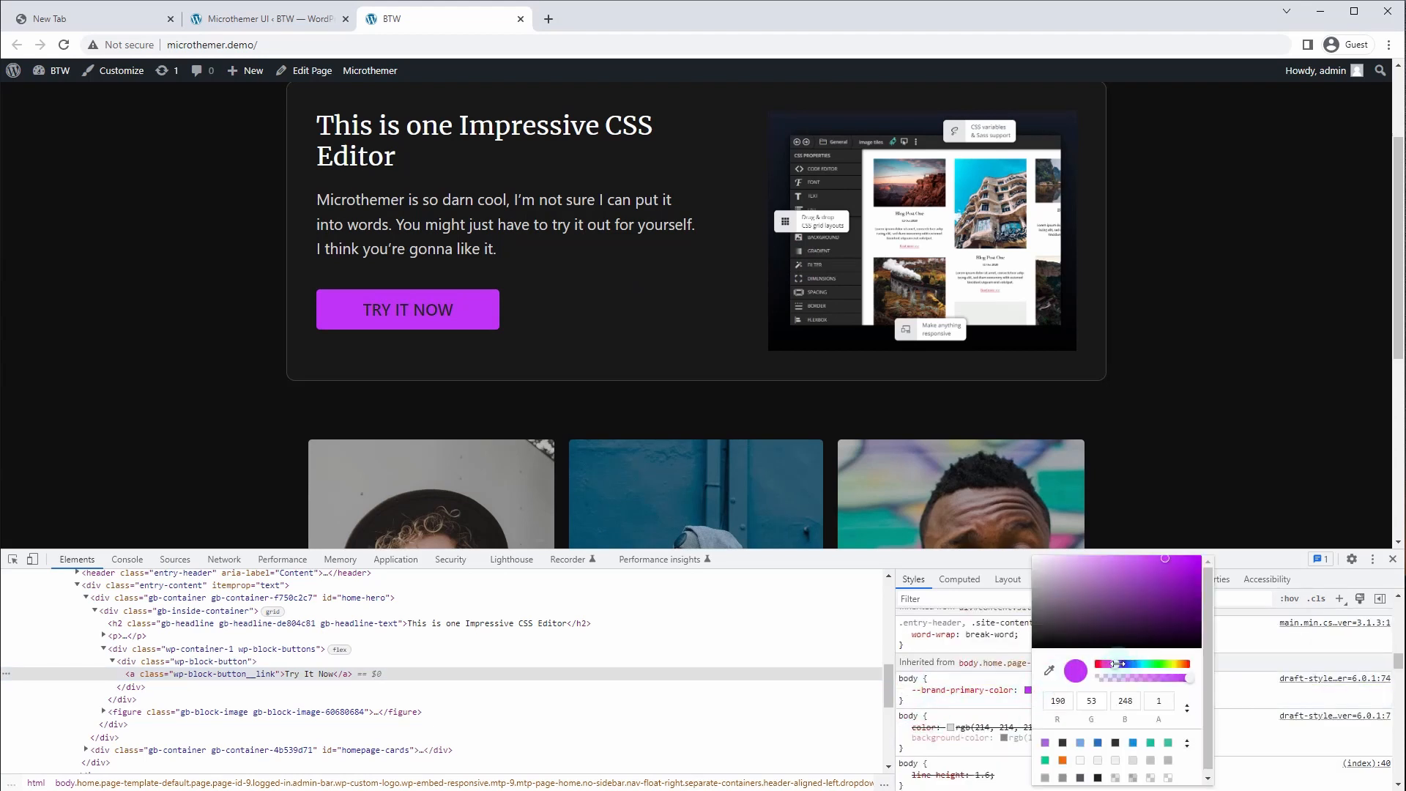
{"action": "left_click_drag", "start_coordinate": [1113, 664], "coordinate": [1096, 672]}
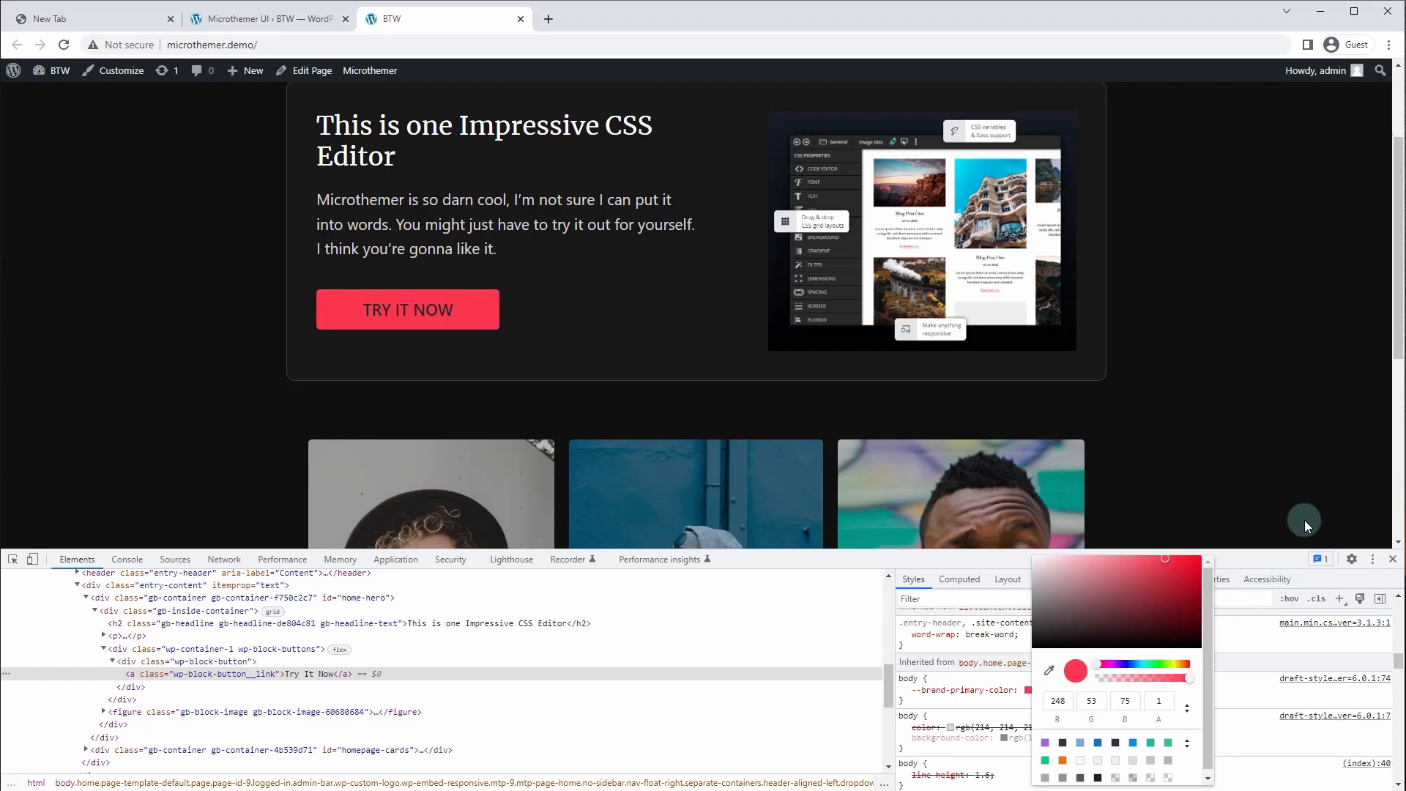
{"action": "left_click", "coordinate": [1394, 561]}
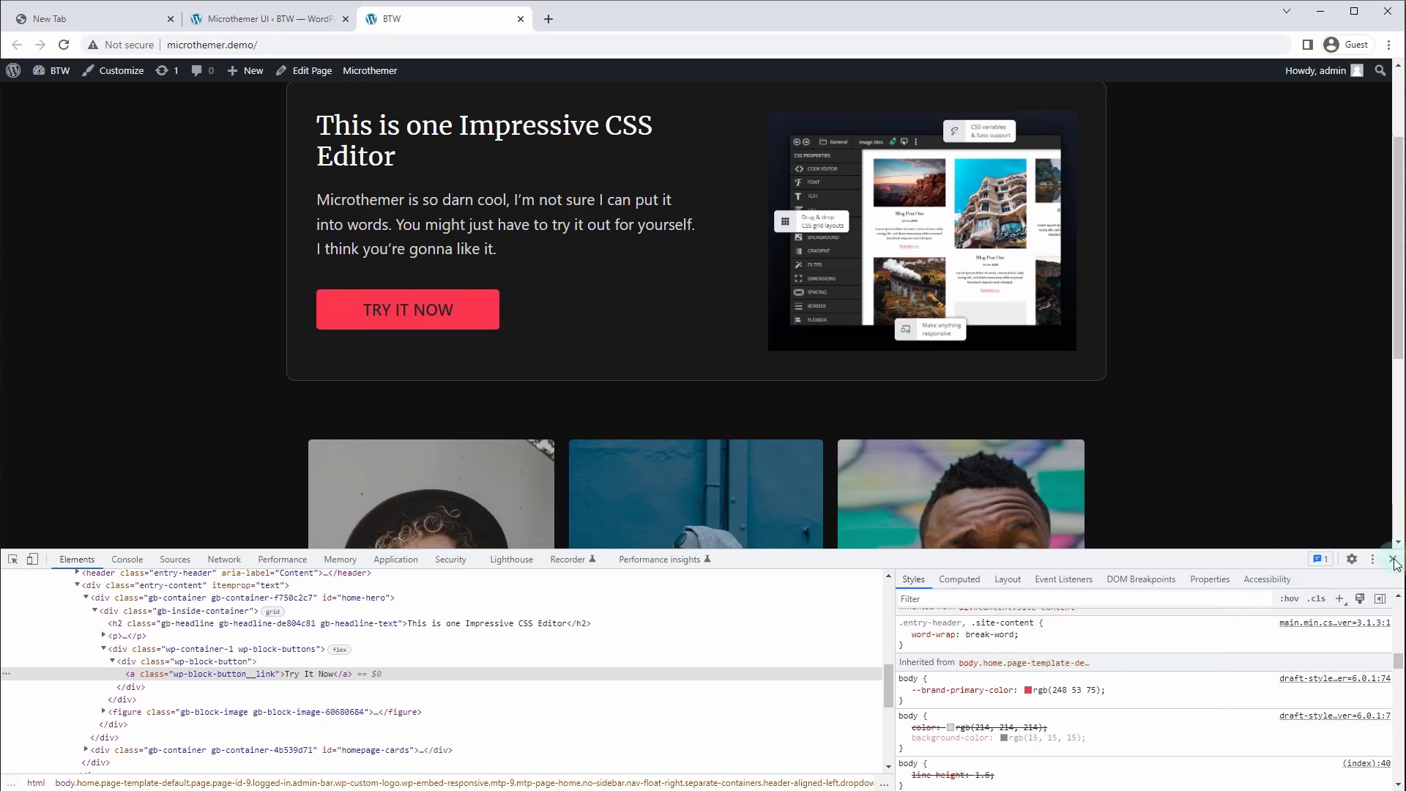
{"action": "left_click", "coordinate": [1394, 562]}
Scroll the live page to review the change, then return to the Microthemer editor
{"action": "scroll", "coordinate": [1359, 481], "scroll_direction": "up", "scroll_amount": 2}
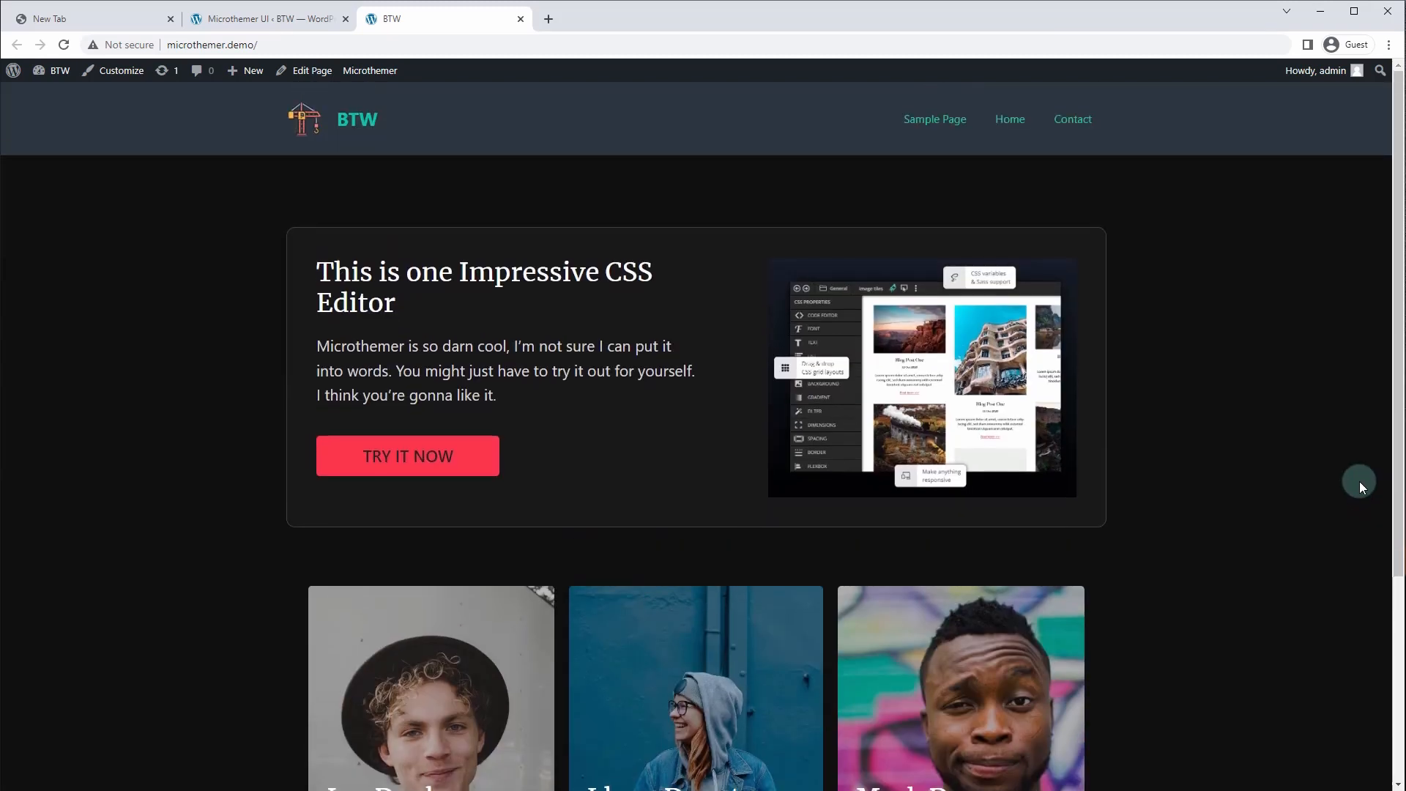
{"action": "scroll", "coordinate": [111, 526], "scroll_direction": "down", "scroll_amount": 4}
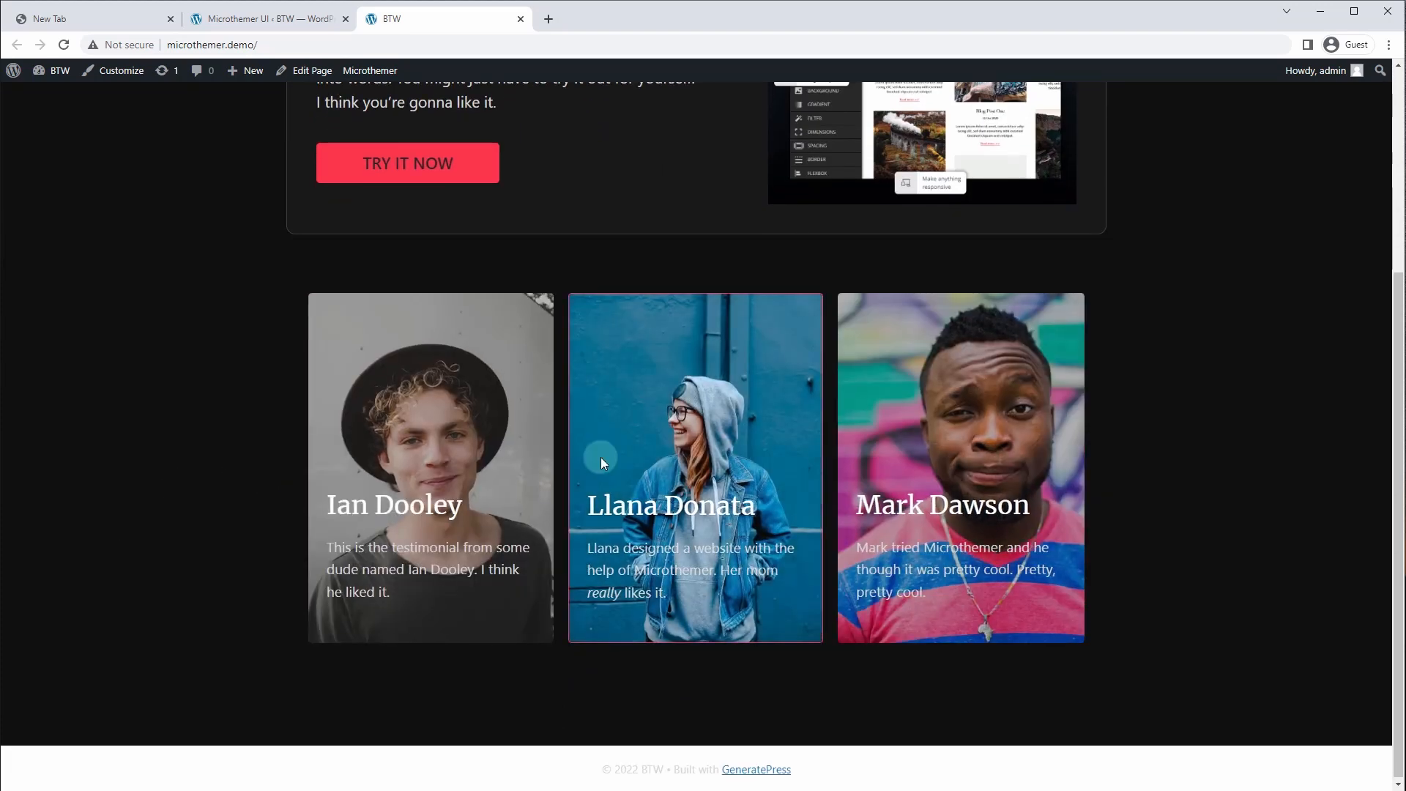
{"action": "scroll", "coordinate": [172, 497], "scroll_direction": "up", "scroll_amount": 2}
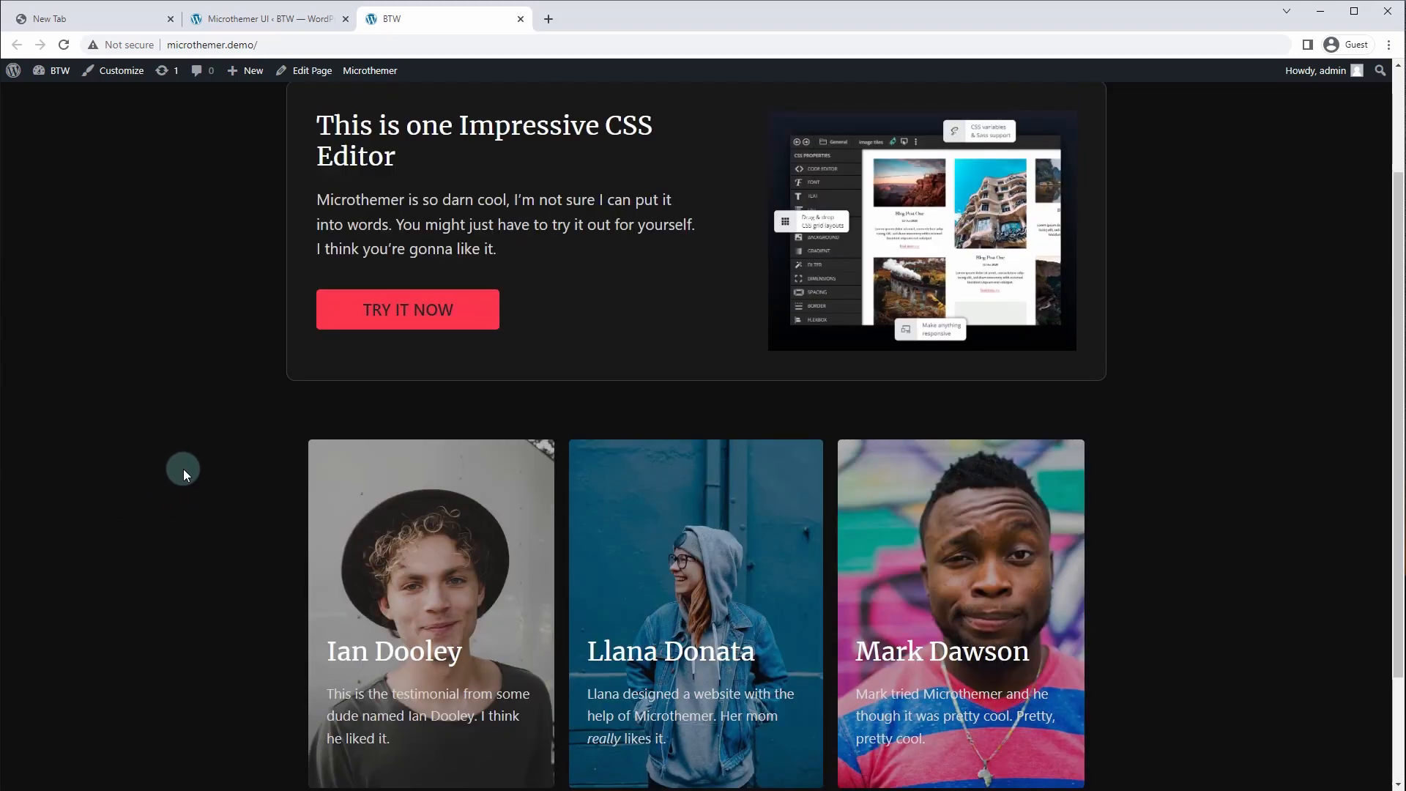
{"action": "key", "text": "ctrl+shift+Tab"}
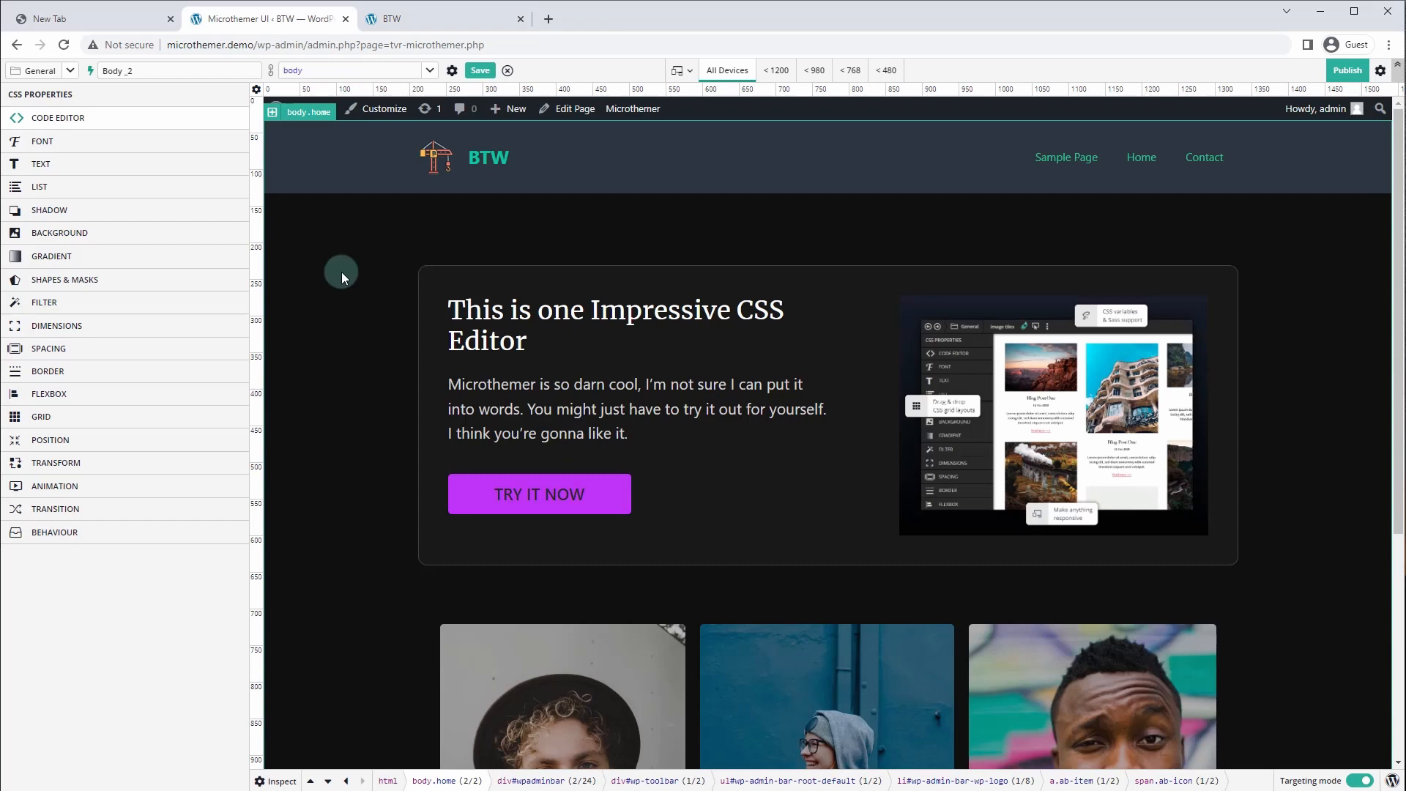
Open DevTools' responsive device toolbar on the live page and drag the viewport width
{"action": "left_click", "coordinate": [407, 20]}
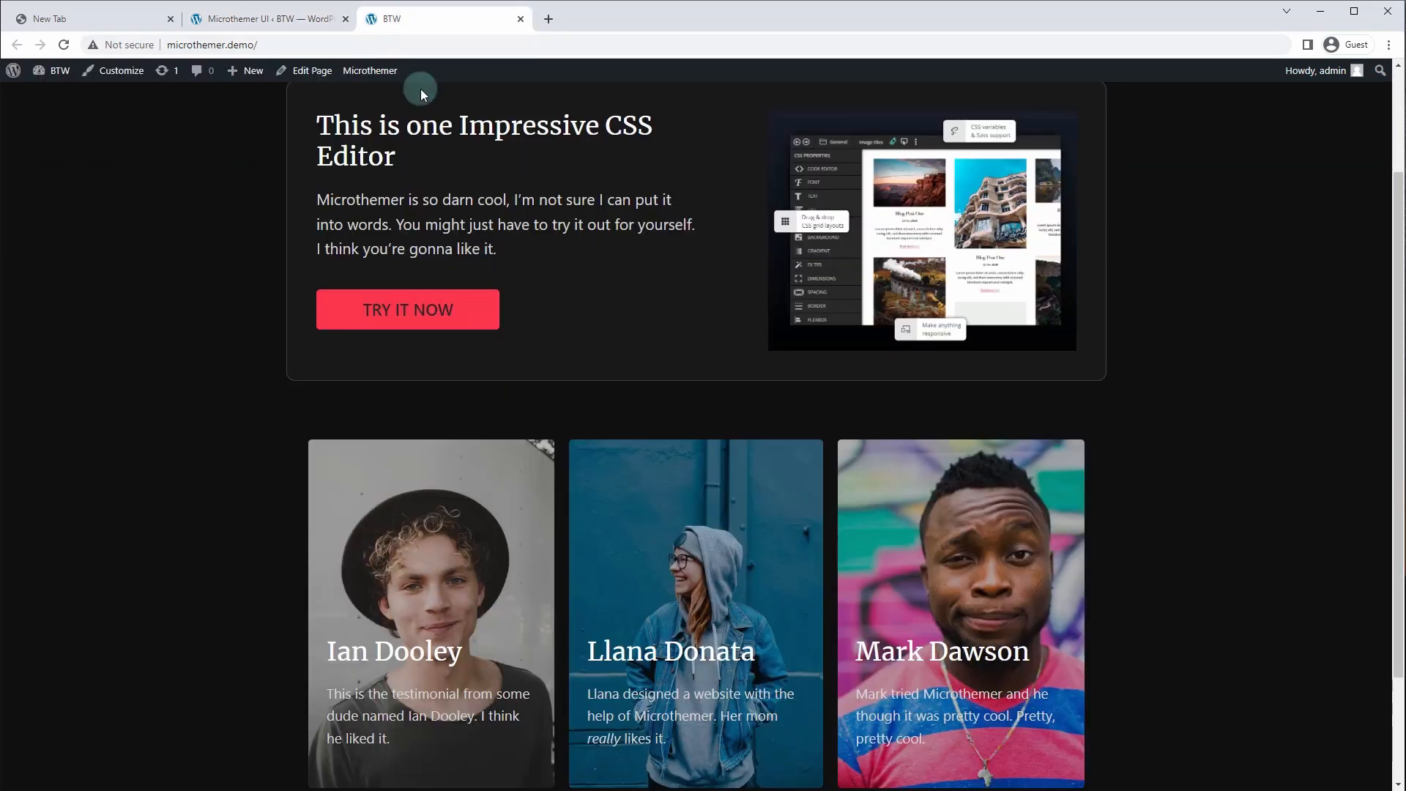
{"action": "right_click", "coordinate": [533, 284]}
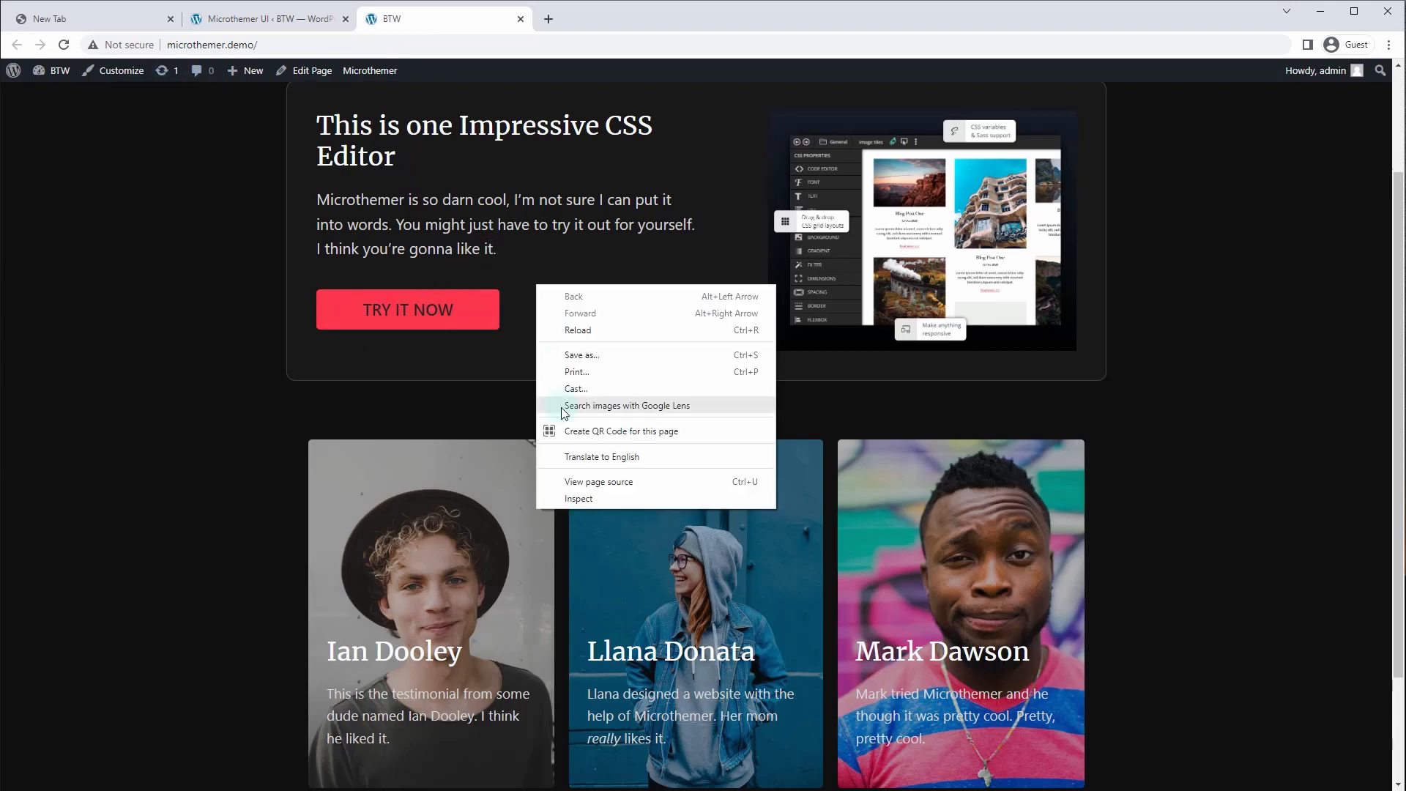
{"action": "left_click", "coordinate": [578, 499]}
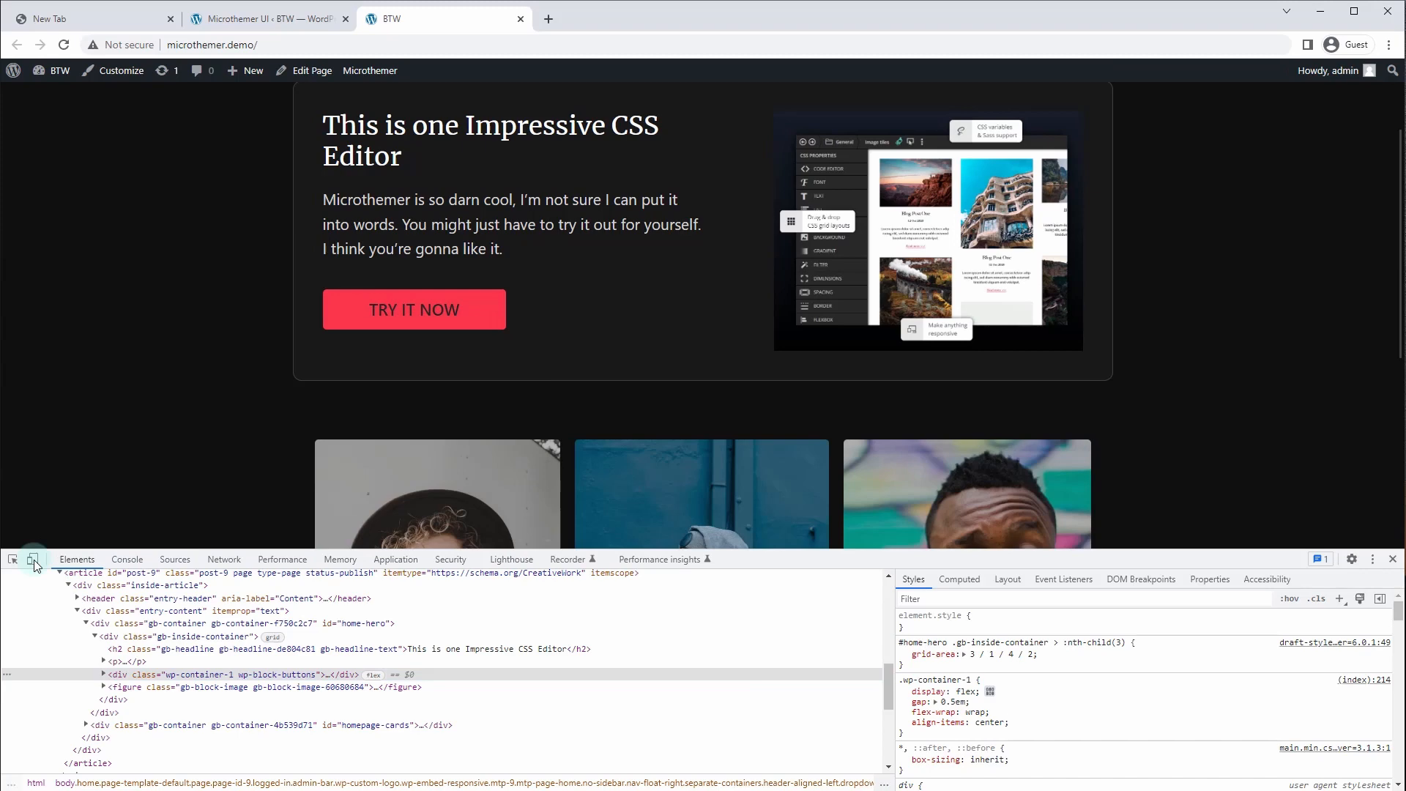
{"action": "left_click", "coordinate": [32, 559]}
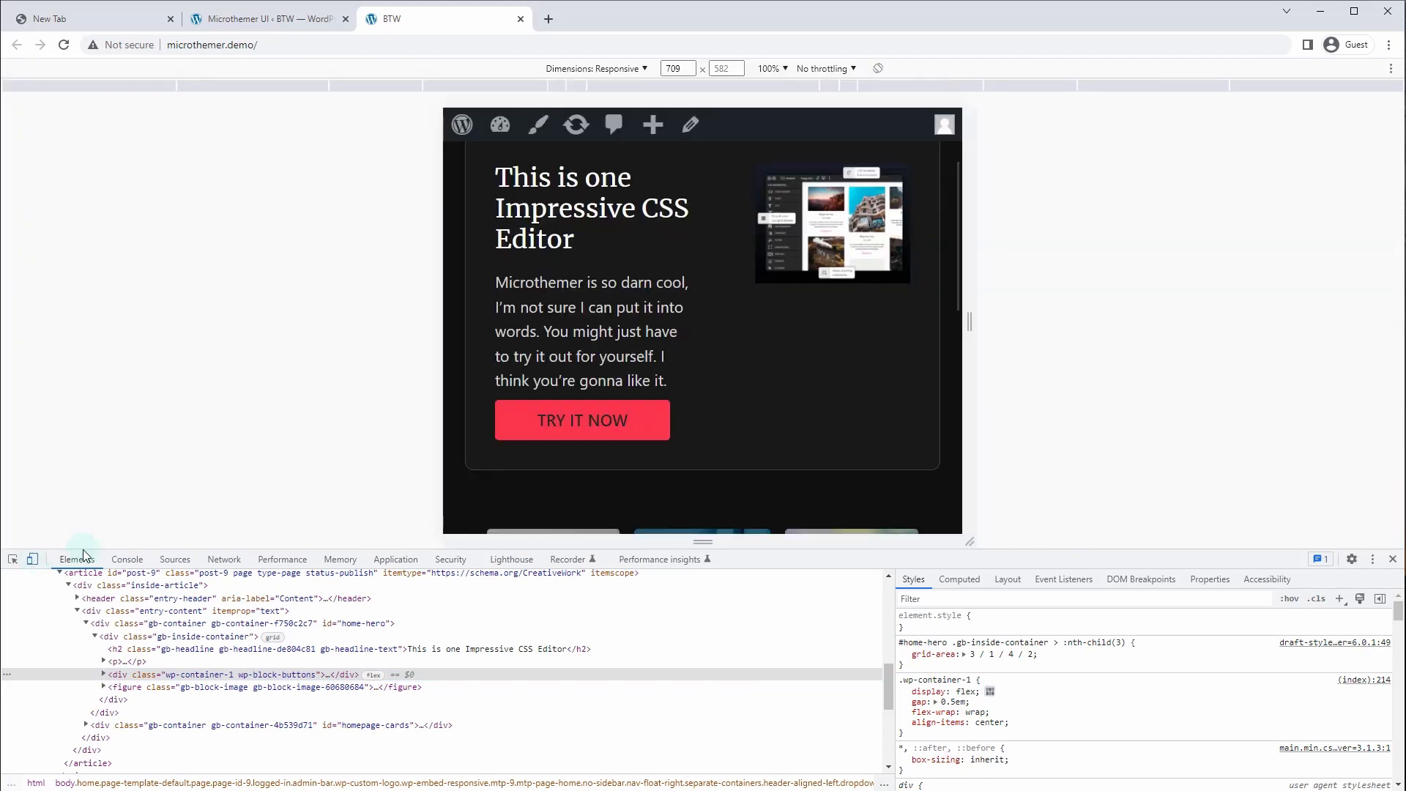
{"action": "left_click_drag", "start_coordinate": [969, 323], "coordinate": [1156, 327]}
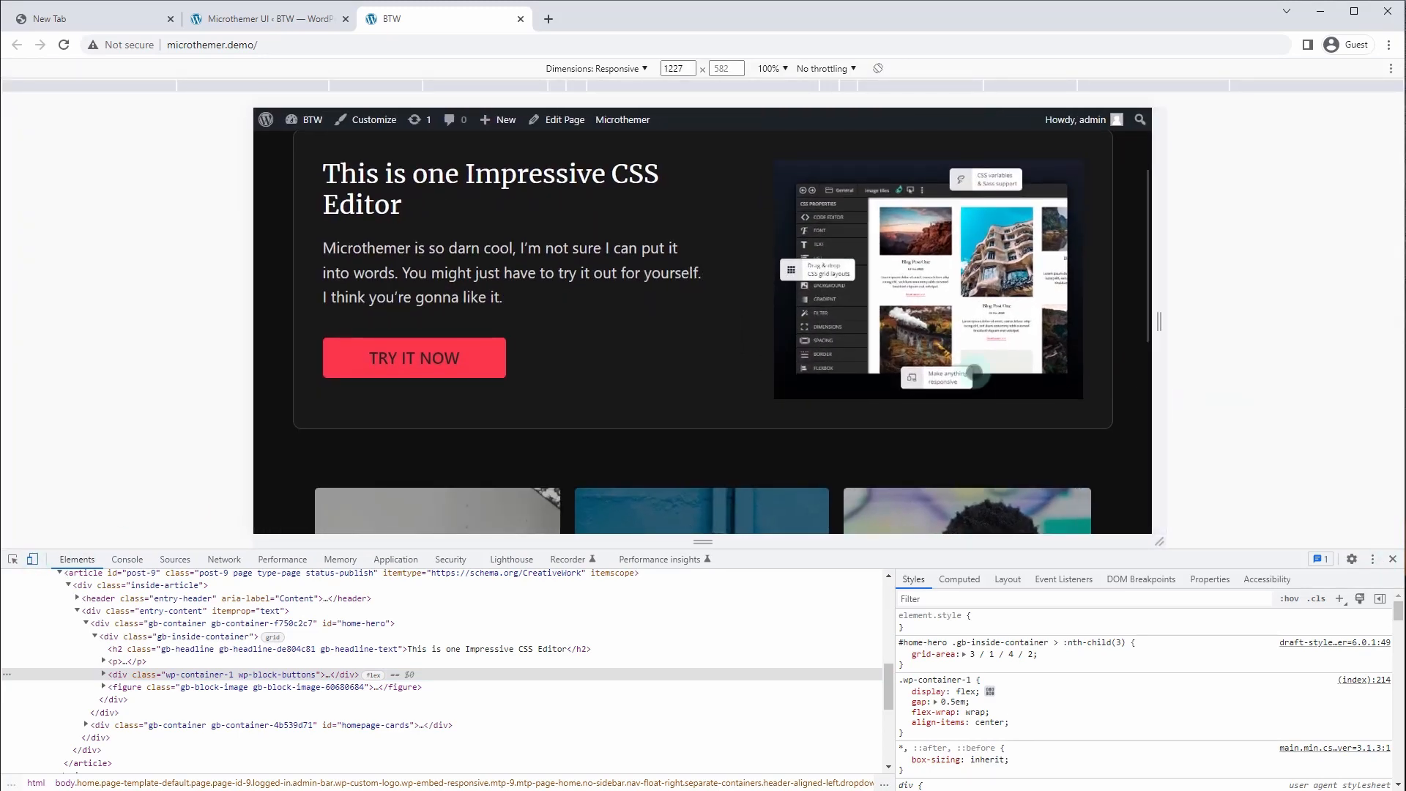
{"action": "left_click_drag", "start_coordinate": [1155, 329], "coordinate": [950, 336]}
Scroll the narrowed page to check the testimonial cards, then close the live site tab
{"action": "scroll", "coordinate": [708, 440], "scroll_direction": "down", "scroll_amount": 2}
{"action": "scroll", "coordinate": [708, 440], "scroll_direction": "up", "scroll_amount": 1}
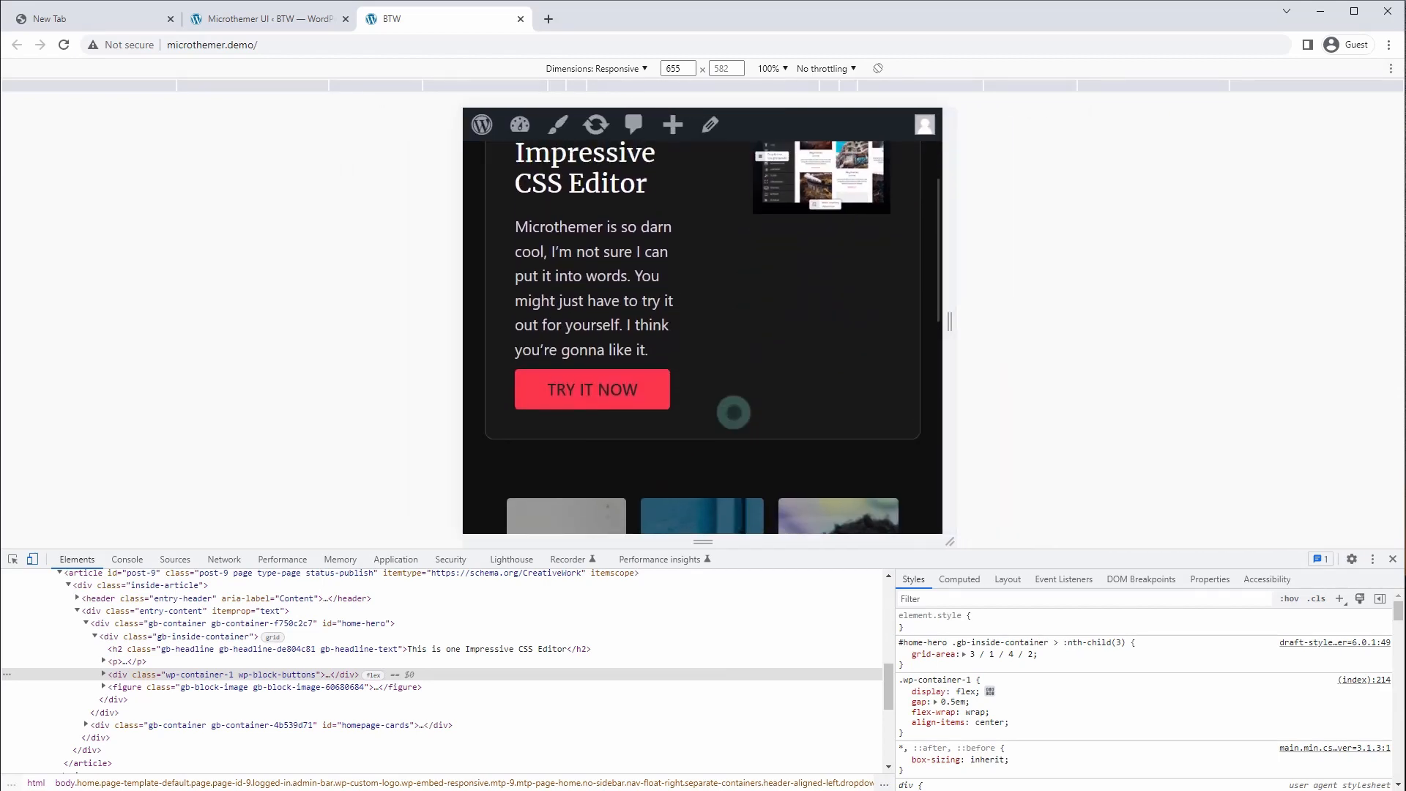
{"action": "scroll", "coordinate": [732, 398], "scroll_direction": "down", "scroll_amount": 5}
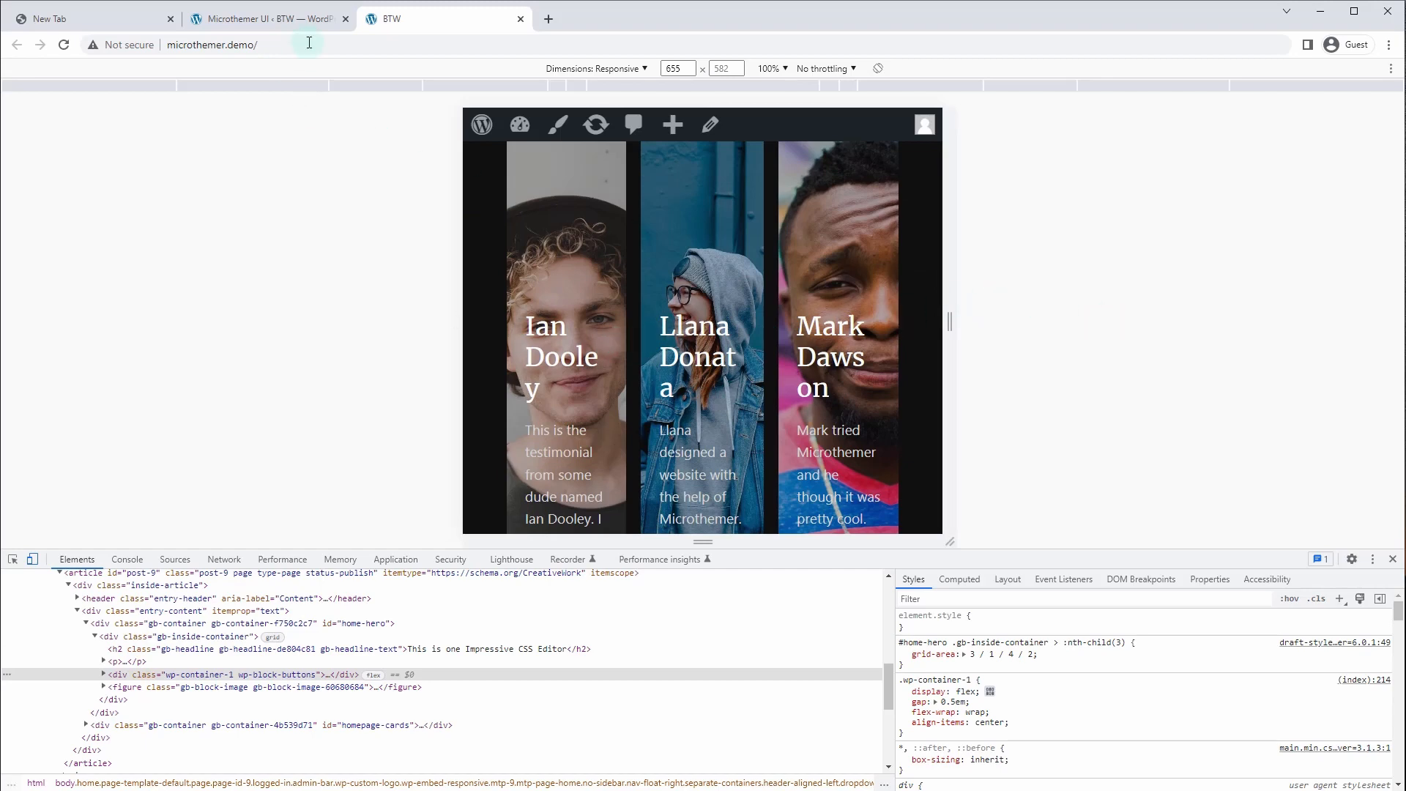
{"action": "left_click", "coordinate": [521, 20]}
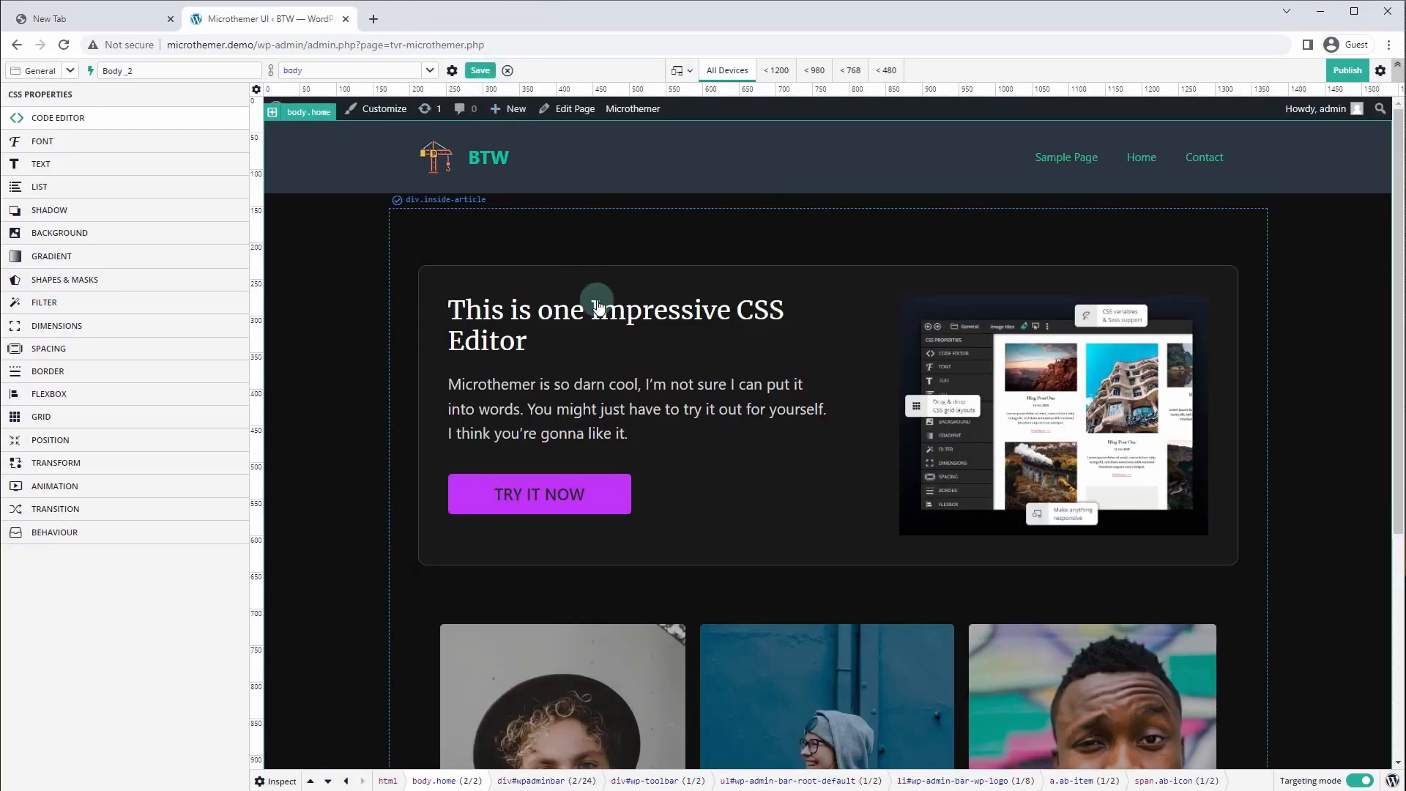
{"action": "scroll", "coordinate": [396, 366], "scroll_direction": "down", "scroll_amount": 4}
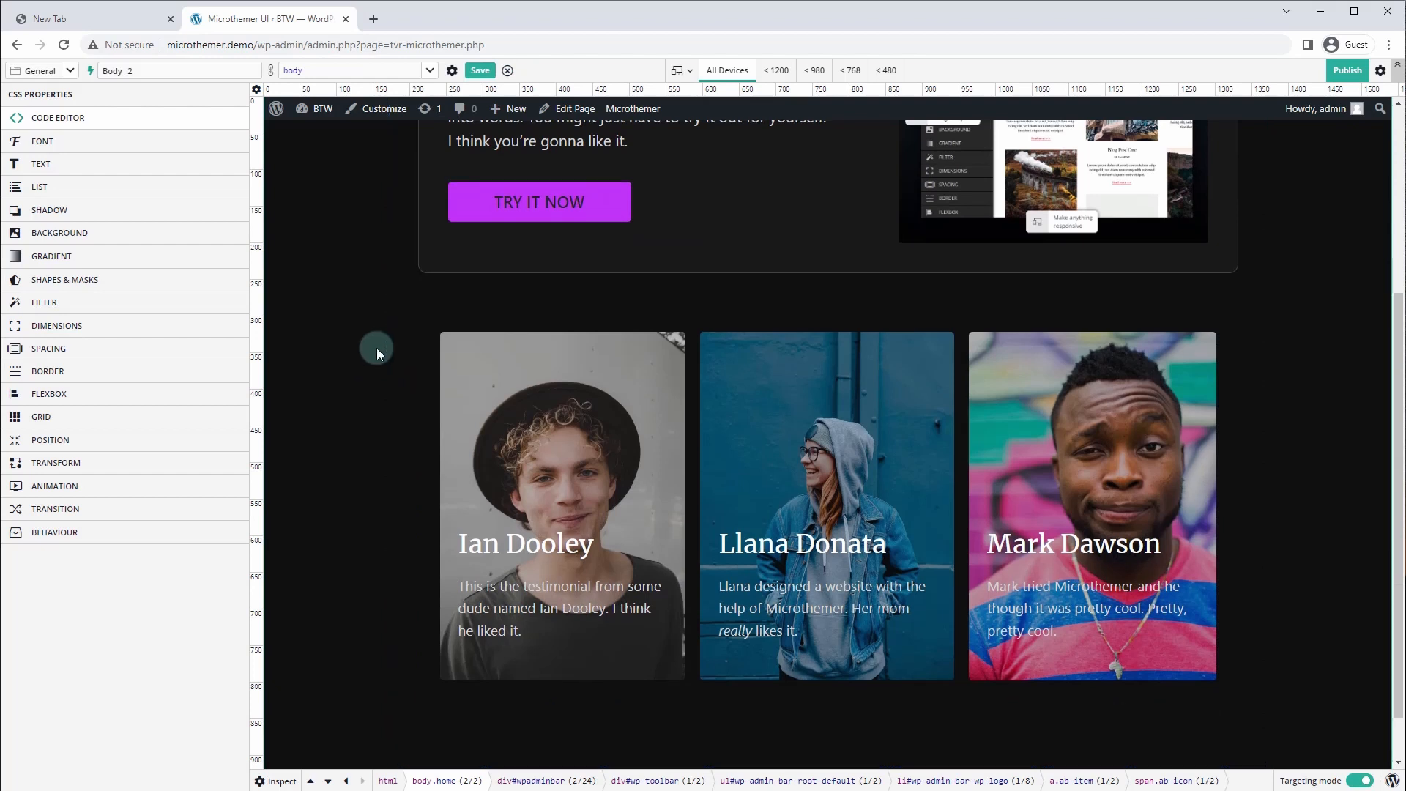
{"action": "scroll", "coordinate": [377, 349], "scroll_direction": "up", "scroll_amount": 4}
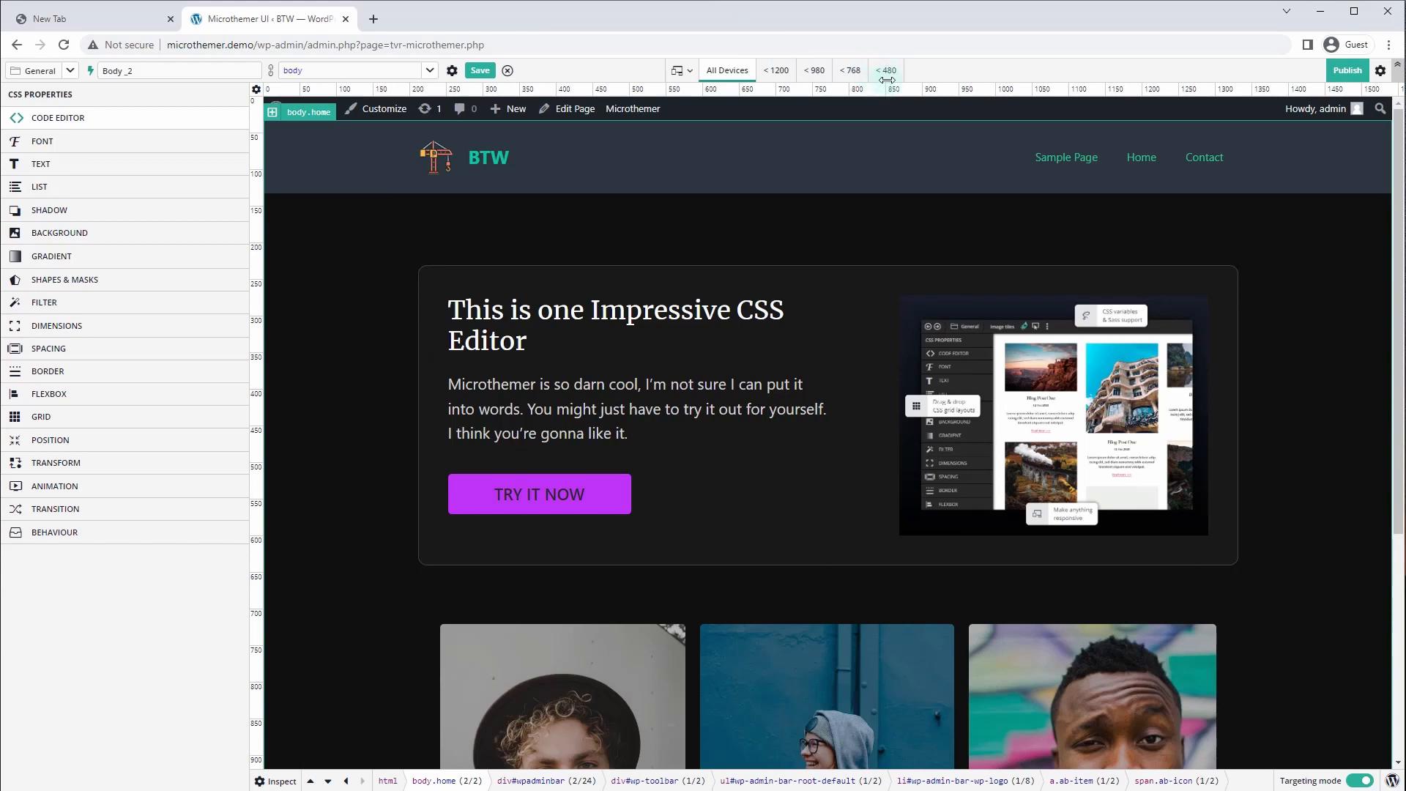
{"action": "left_click", "coordinate": [777, 71]}
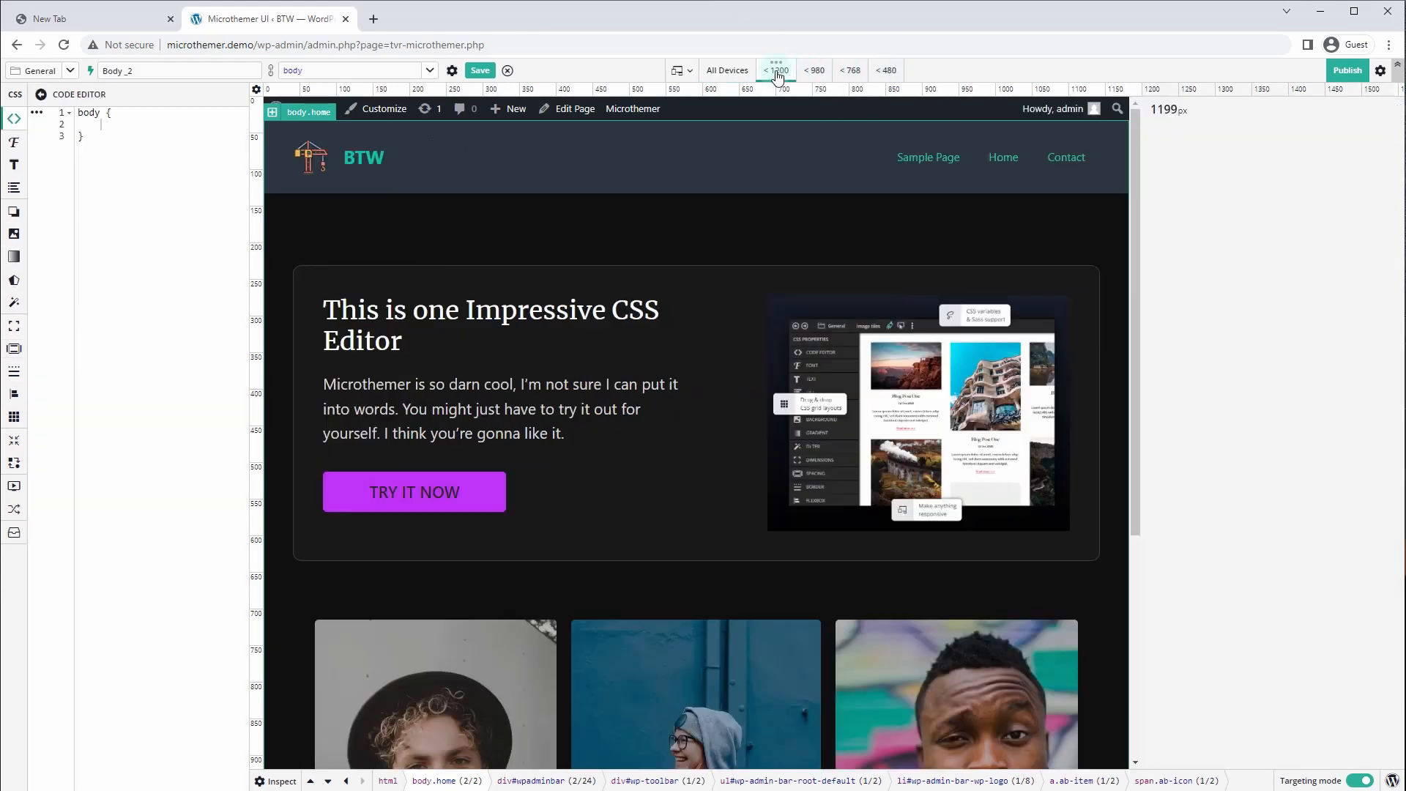
{"action": "left_click", "coordinate": [816, 72]}
{"action": "left_click", "coordinate": [850, 71]}
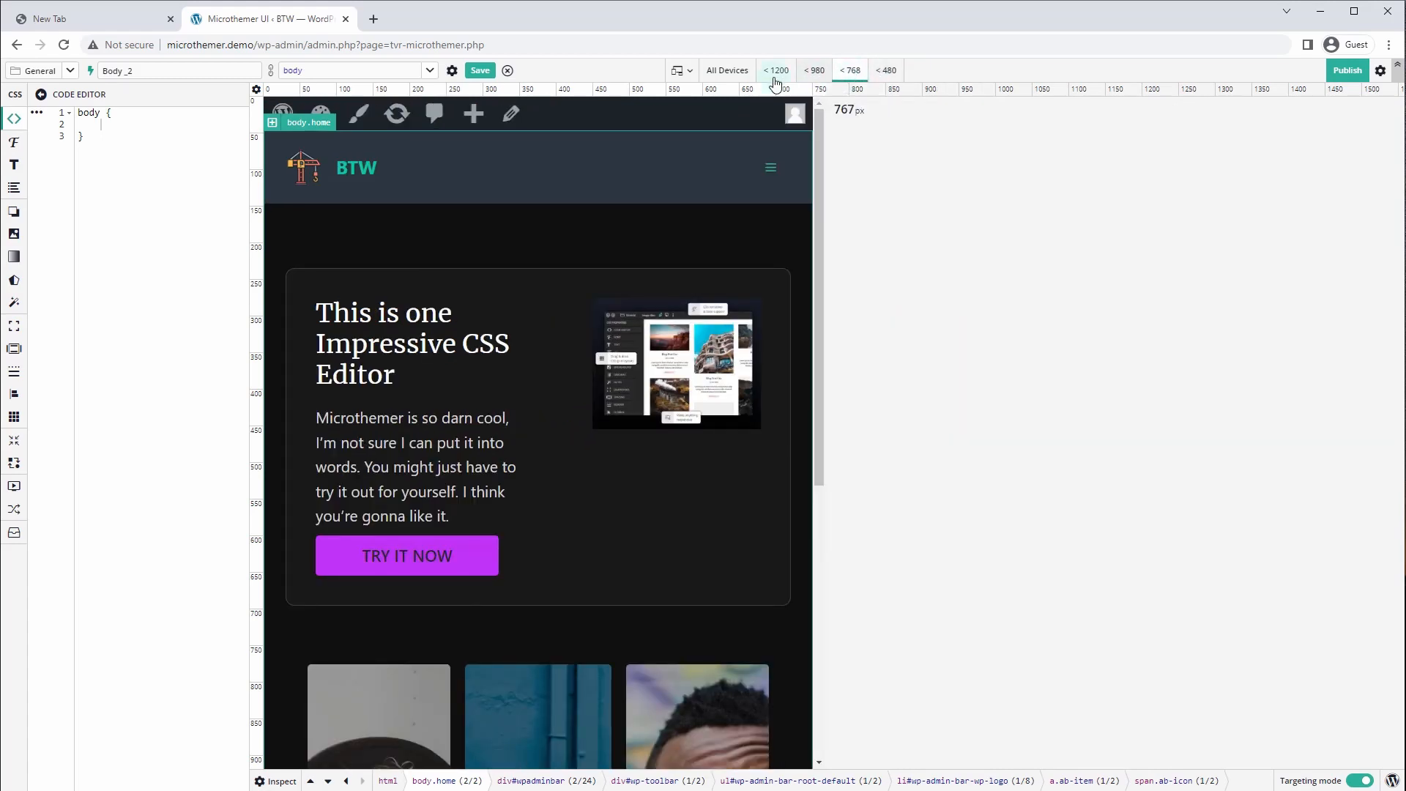
{"action": "left_click", "coordinate": [729, 81]}
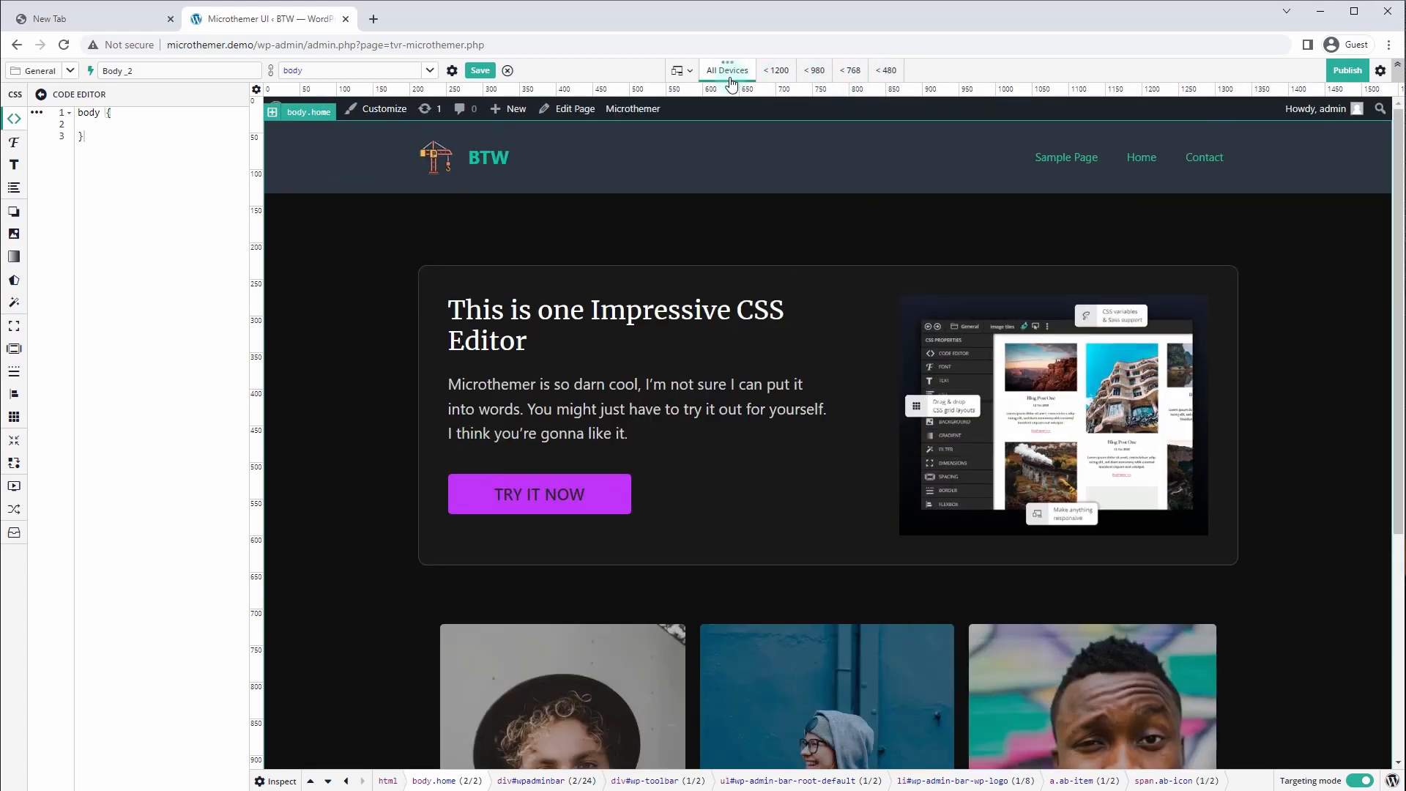
{"action": "left_click", "coordinate": [683, 76]}
{"action": "left_click", "coordinate": [417, 179]}
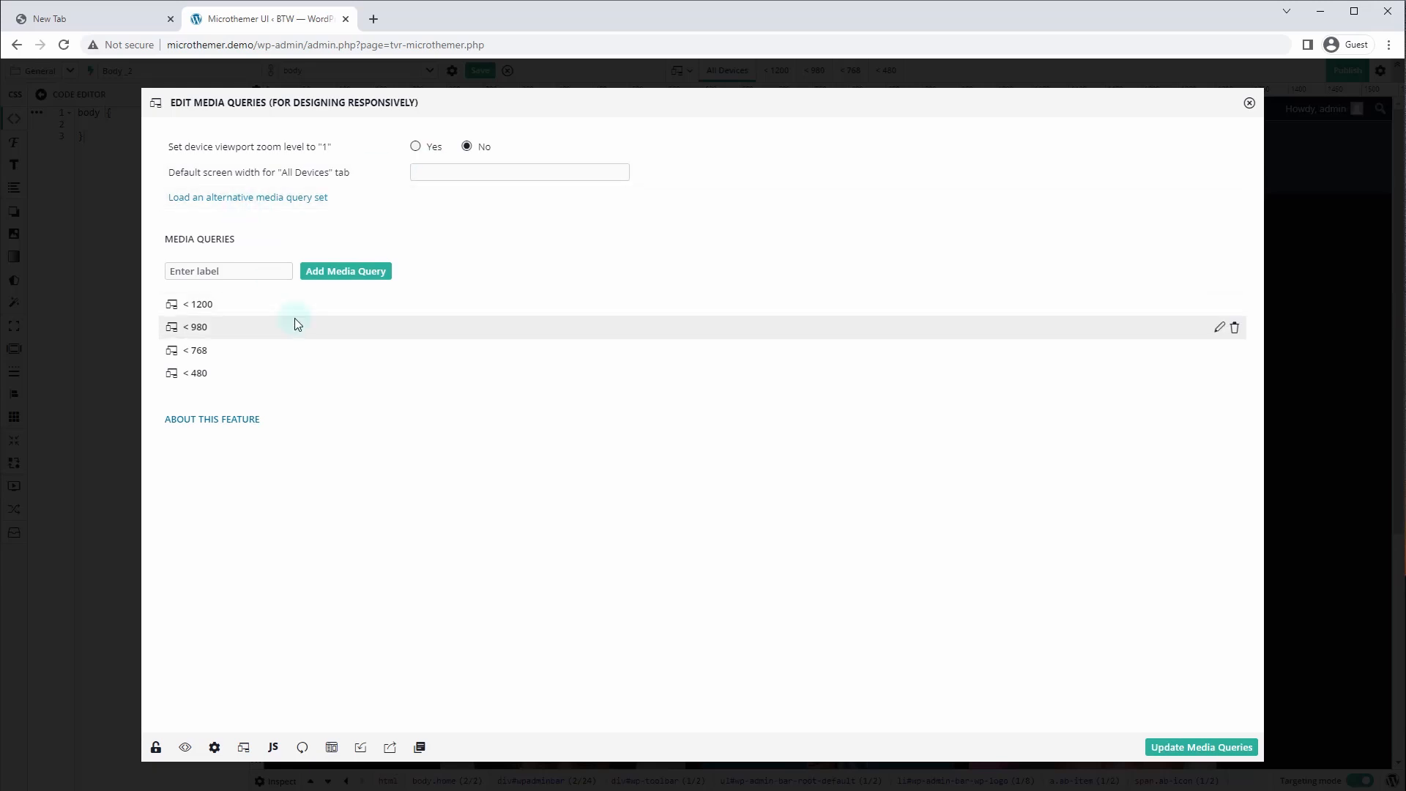
{"action": "left_click", "coordinate": [1250, 104]}
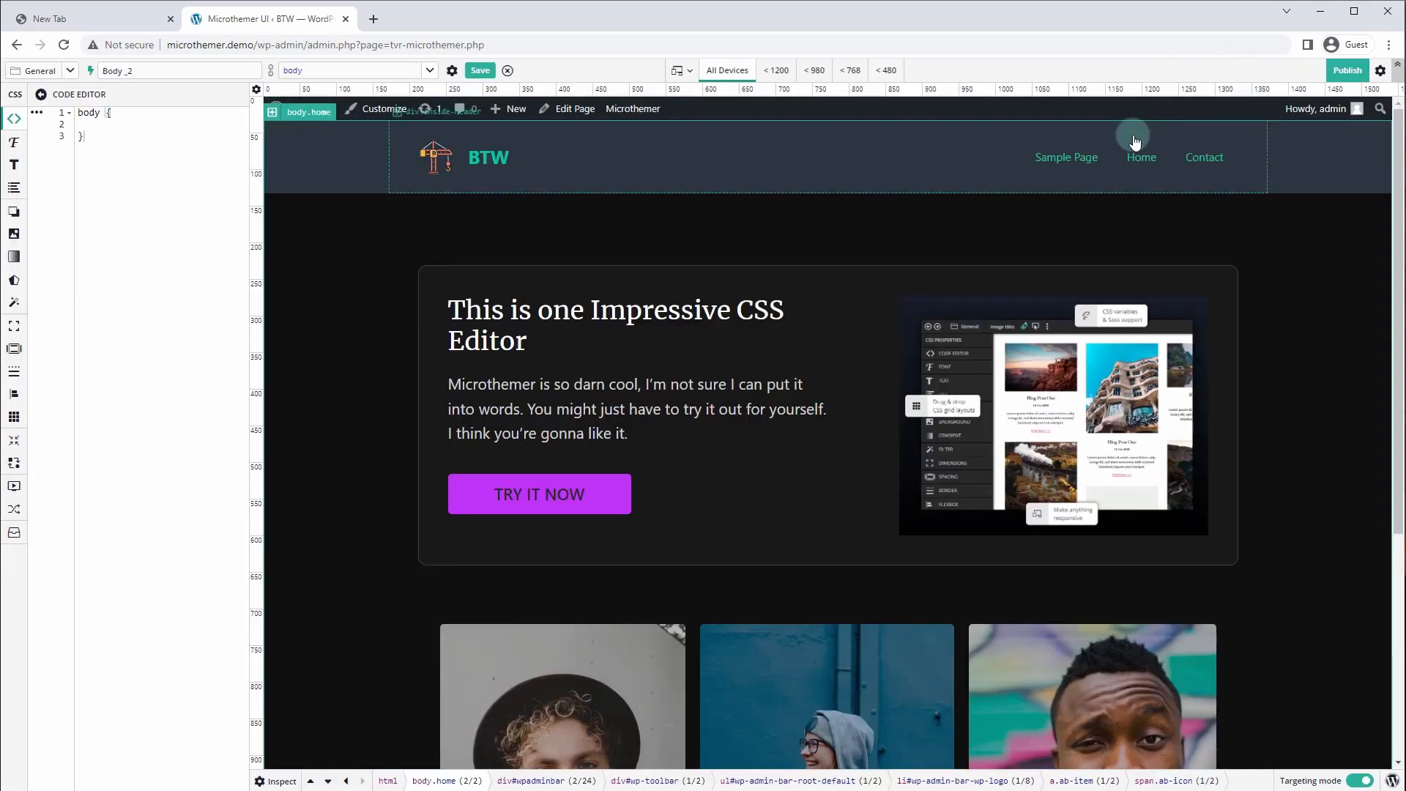
Select the Home hero gb inner container at the < 768 breakpoint and open its grid controls
{"action": "left_click", "coordinate": [851, 71]}
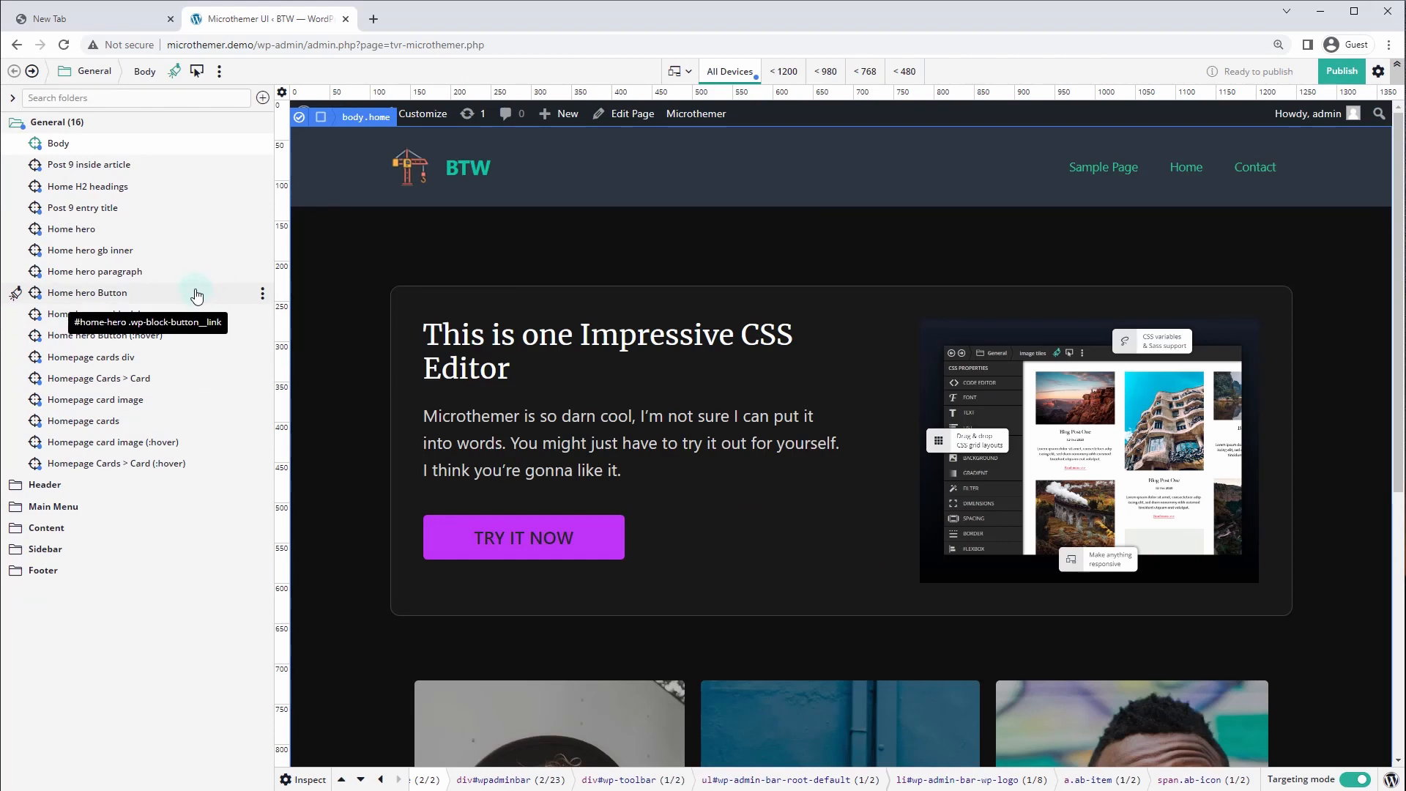
{"action": "left_click", "coordinate": [74, 251]}
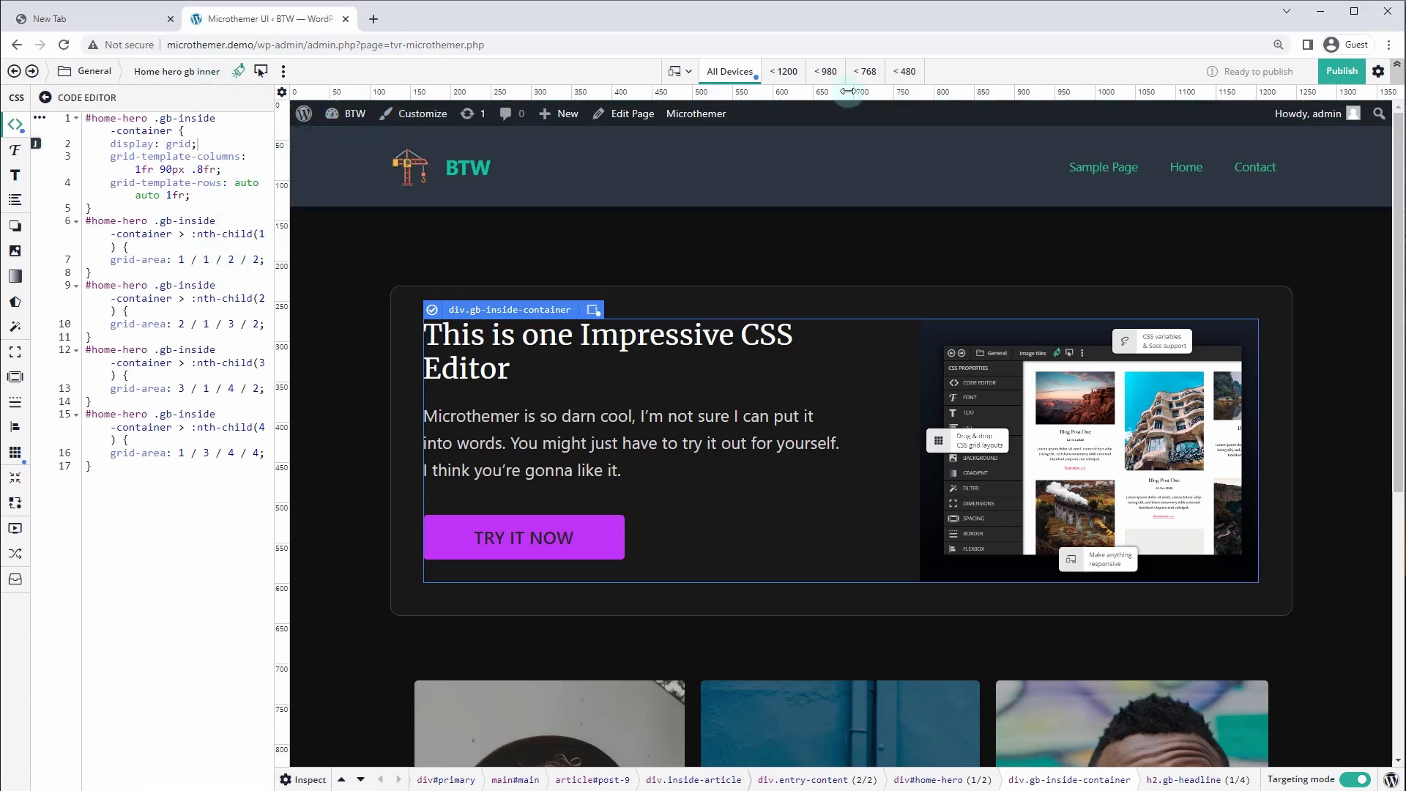
{"action": "left_click", "coordinate": [865, 71]}
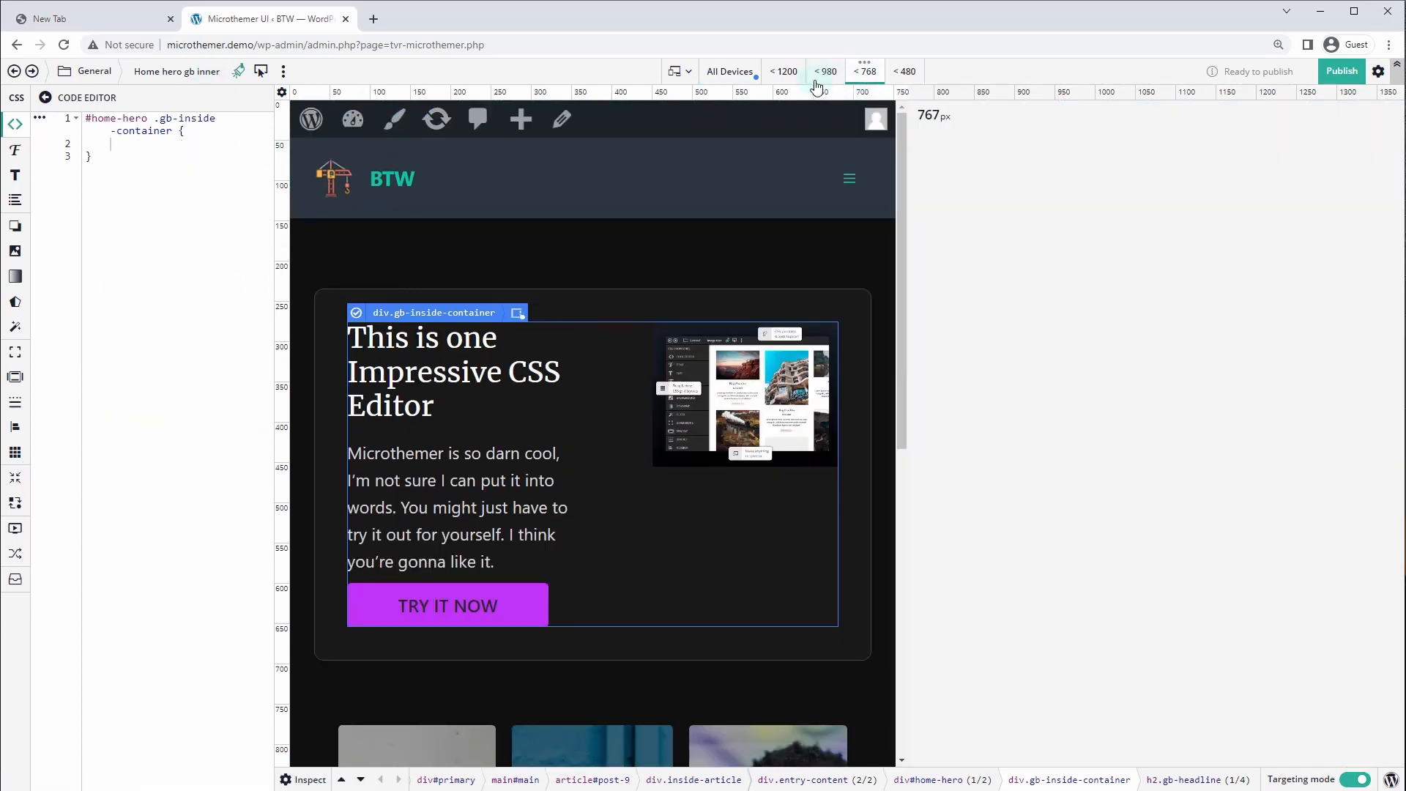
{"action": "left_click", "coordinate": [15, 454]}
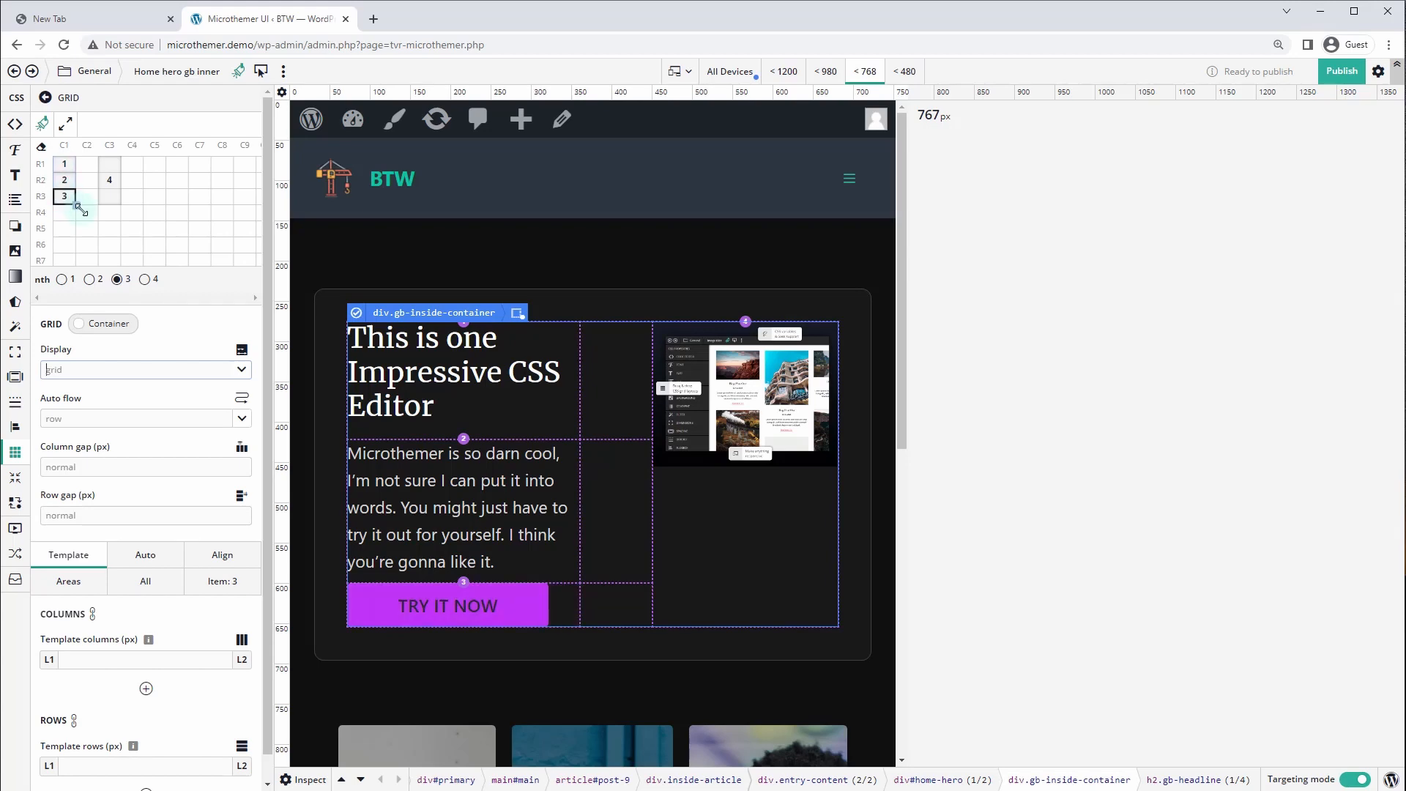
Rearrange the hero grid into one column with the image between heading and text
{"action": "mouse_move", "coordinate": [81, 211]}
{"action": "left_mouse_down"}
{"action": "mouse_move", "coordinate": [65, 213]}
{"action": "mouse_move", "coordinate": [64, 180]}
{"action": "mouse_move", "coordinate": [89, 186]}
{"action": "left_mouse_up"}
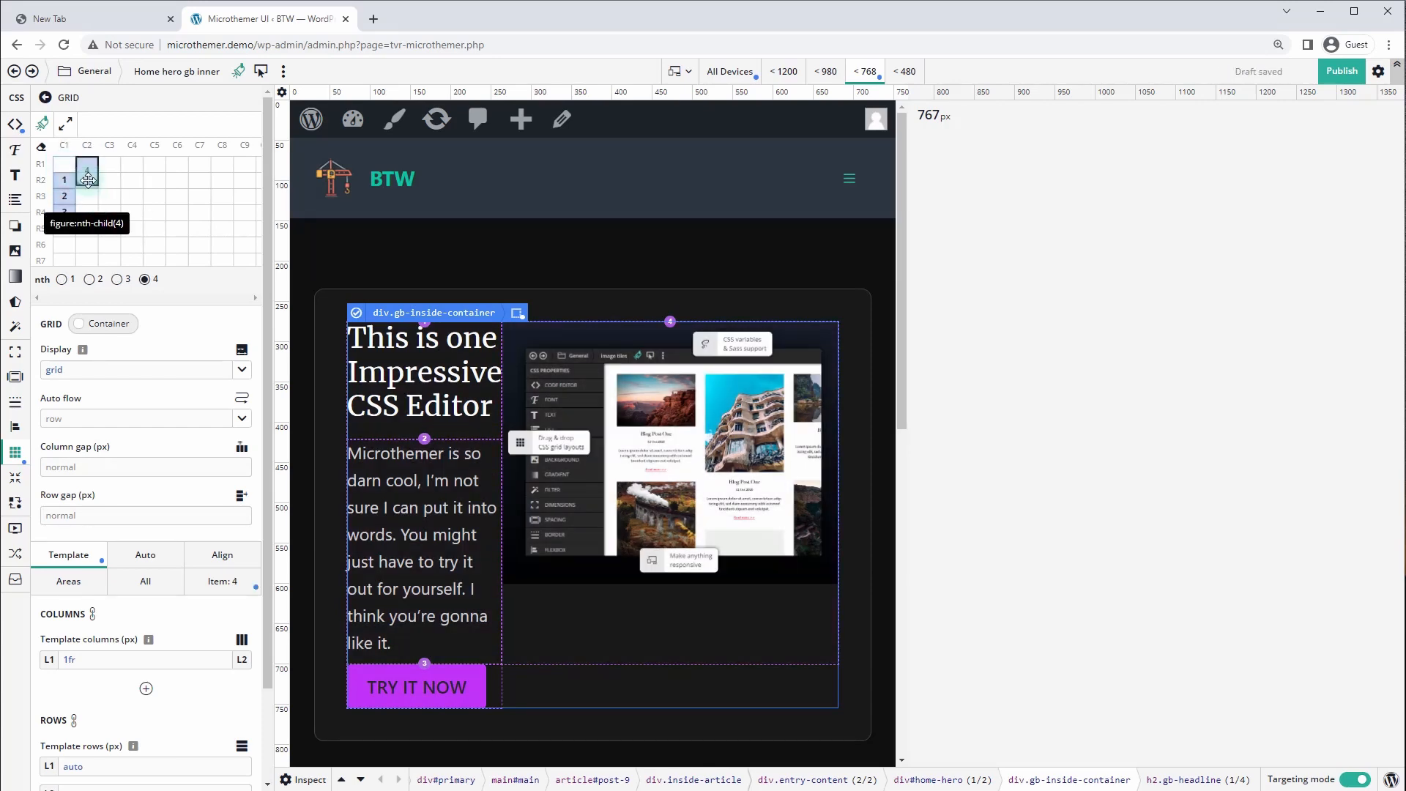
{"action": "left_click_drag", "start_coordinate": [89, 169], "coordinate": [62, 164]}
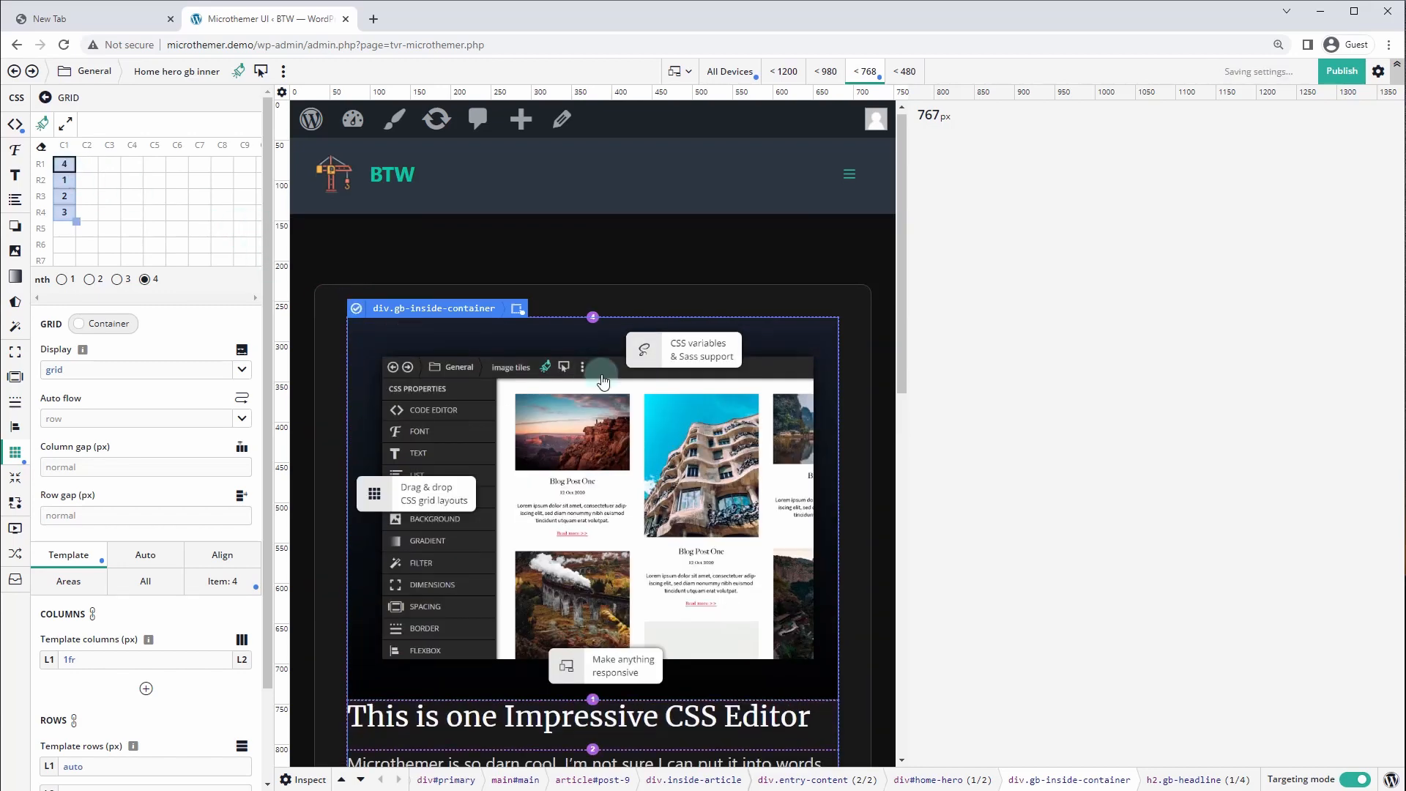
{"action": "scroll", "coordinate": [636, 324], "scroll_direction": "down", "scroll_amount": 5}
{"action": "scroll", "coordinate": [636, 325], "scroll_direction": "up", "scroll_amount": 4}
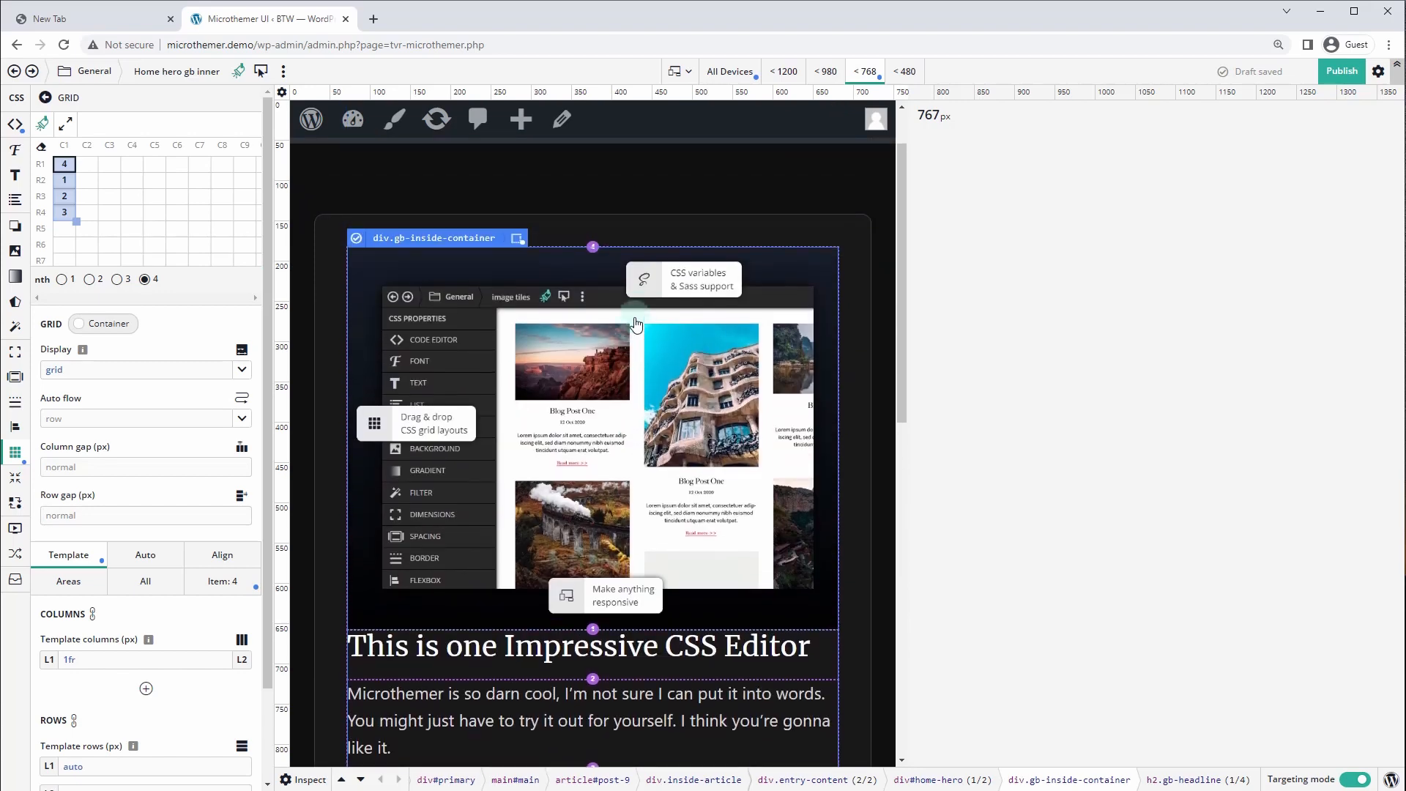
{"action": "scroll", "coordinate": [636, 325], "scroll_direction": "down", "scroll_amount": 1}
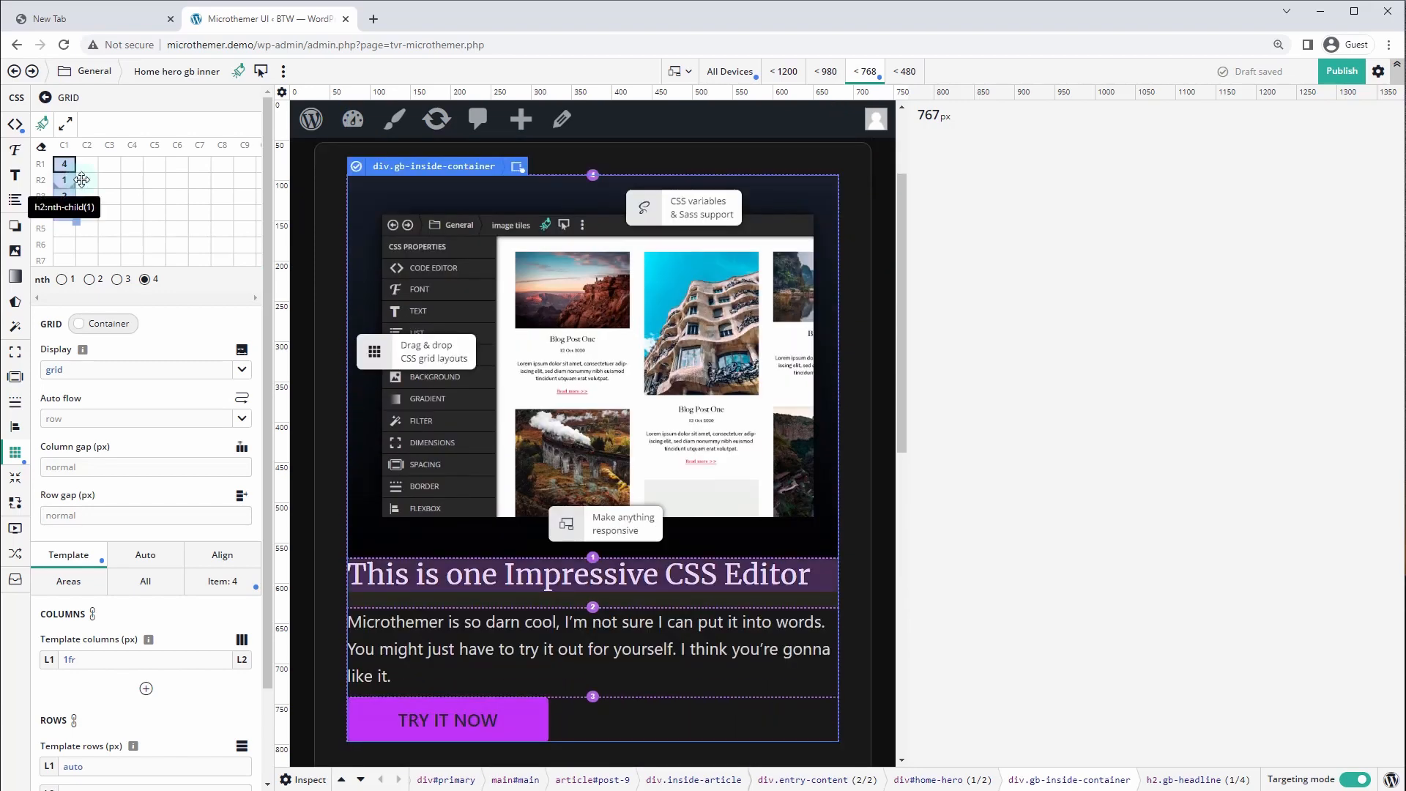
{"action": "left_click_drag", "start_coordinate": [81, 179], "coordinate": [64, 183]}
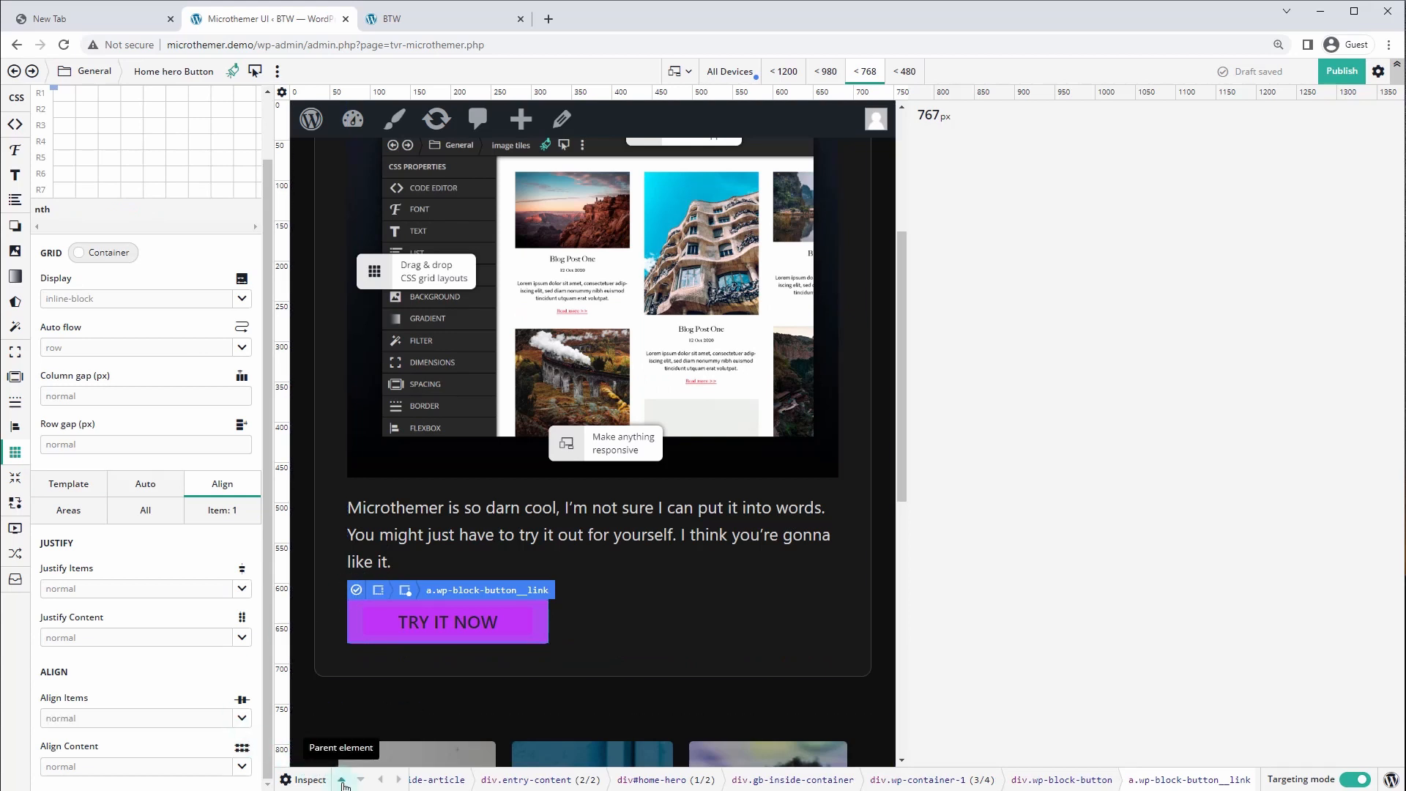
{"action": "left_click", "coordinate": [341, 779]}
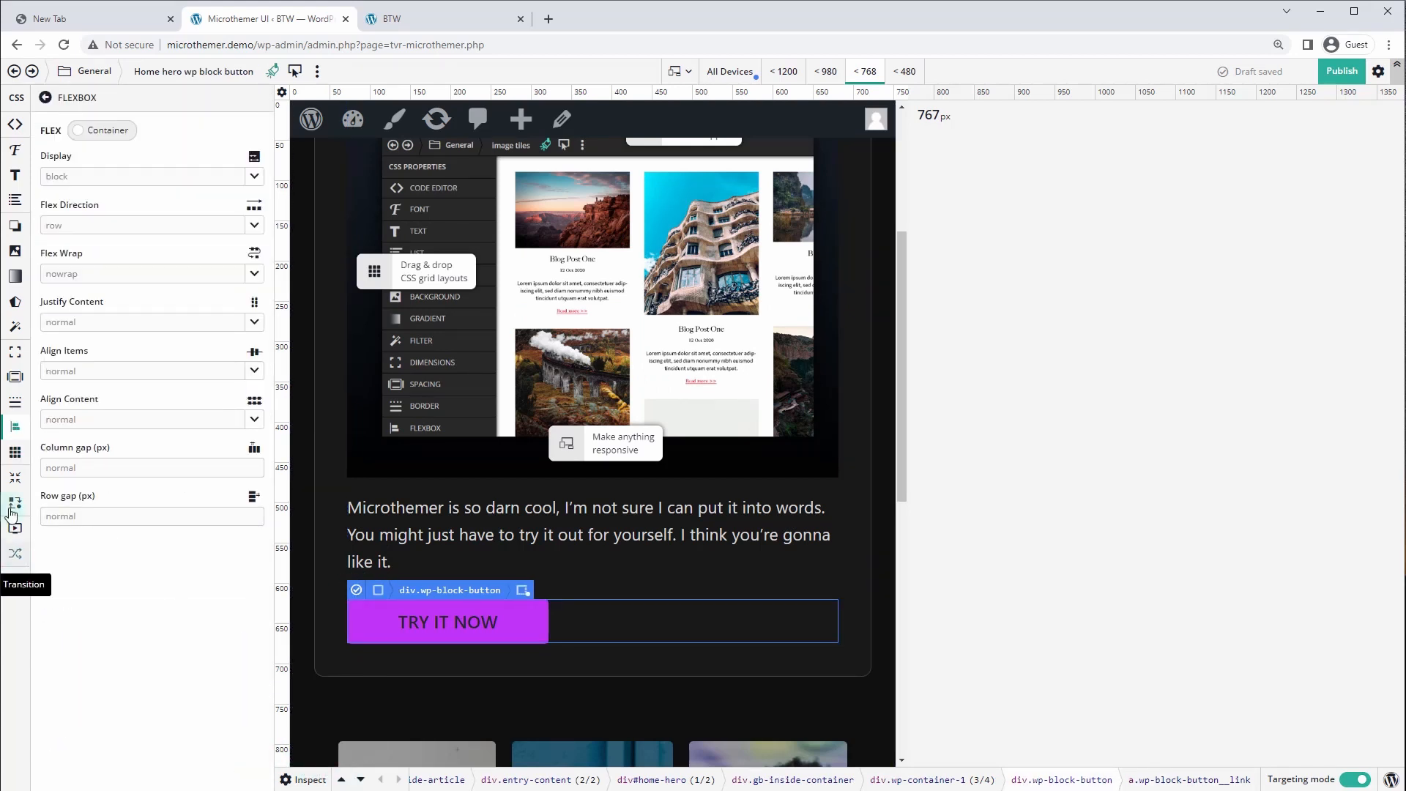
{"action": "left_click", "coordinate": [16, 176]}
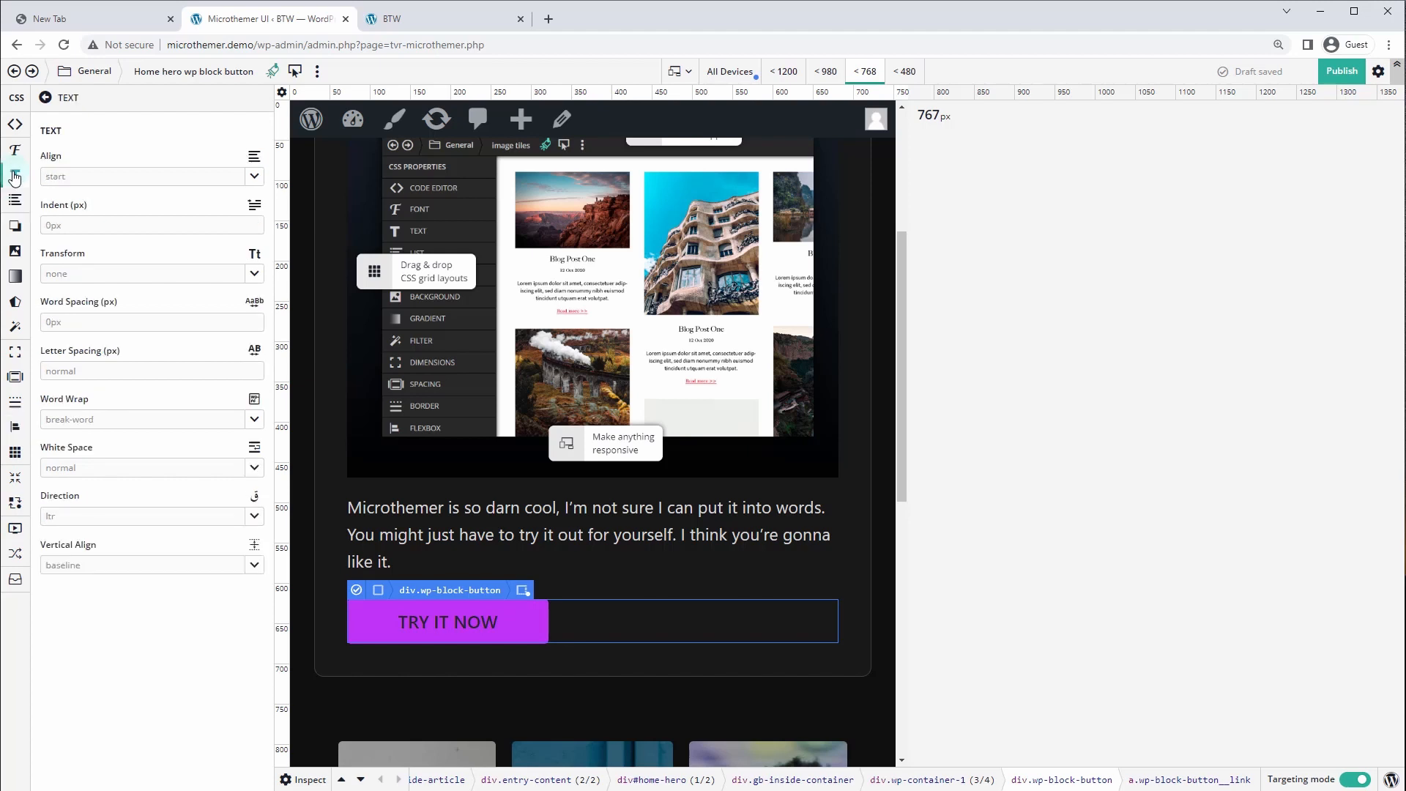
{"action": "left_click", "coordinate": [257, 183]}
{"action": "left_click", "coordinate": [95, 230]}
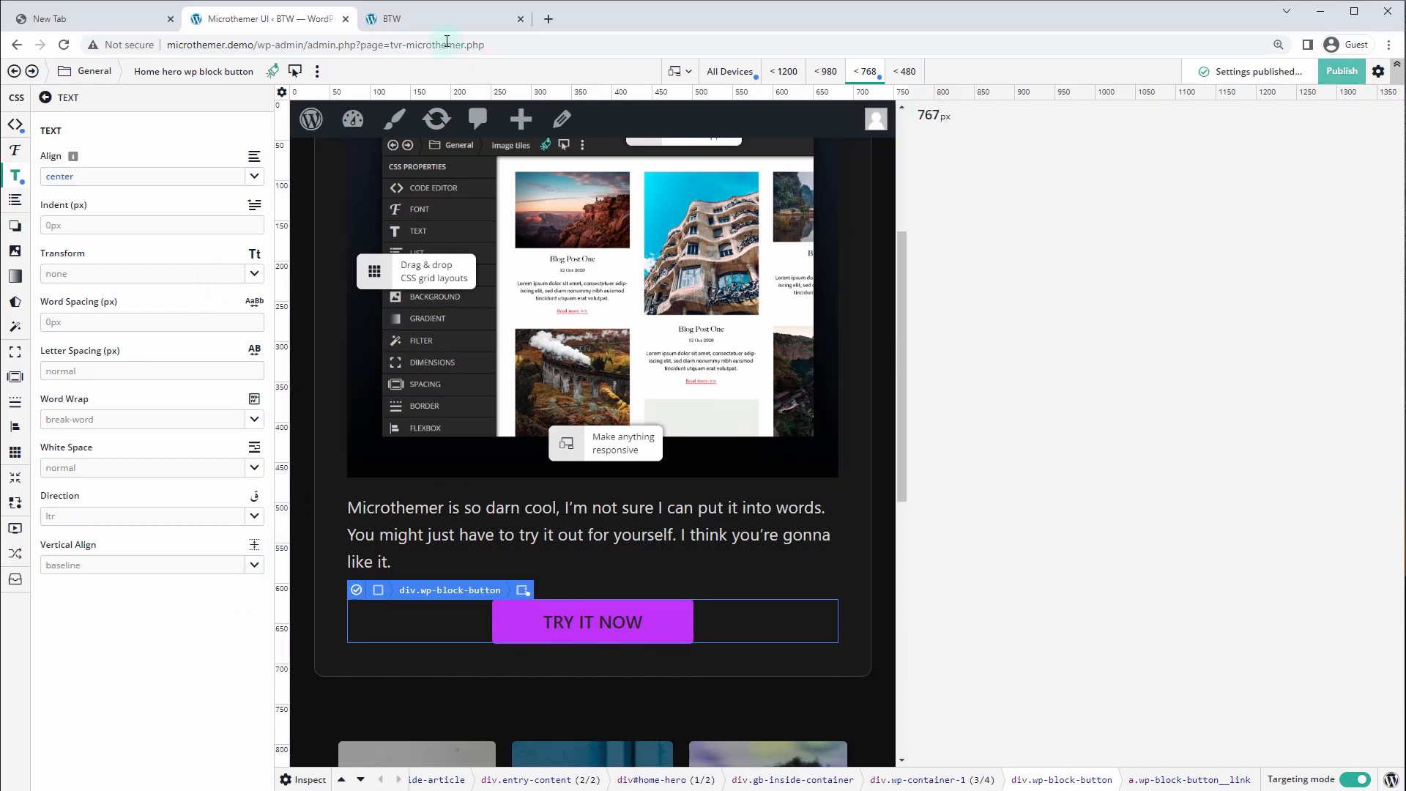
{"action": "left_click", "coordinate": [441, 20]}
{"action": "left_click_drag", "start_coordinate": [1274, 324], "coordinate": [962, 326]}
{"action": "scroll", "coordinate": [864, 331], "scroll_direction": "down", "scroll_amount": 1}
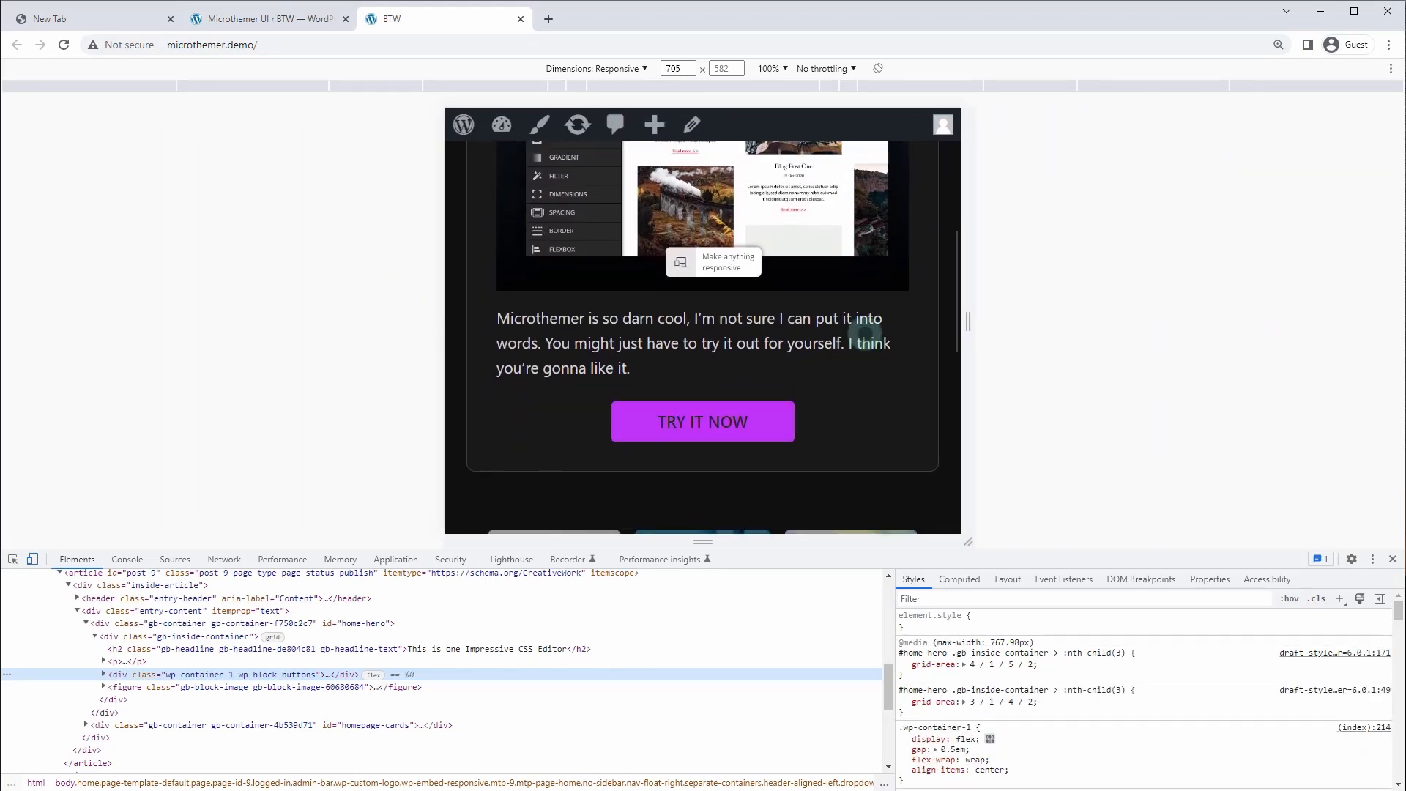
{"action": "scroll", "coordinate": [865, 331], "scroll_direction": "up", "scroll_amount": 5}
{"action": "scroll", "coordinate": [864, 331], "scroll_direction": "down", "scroll_amount": 5}
{"action": "scroll", "coordinate": [864, 331], "scroll_direction": "down", "scroll_amount": 2}
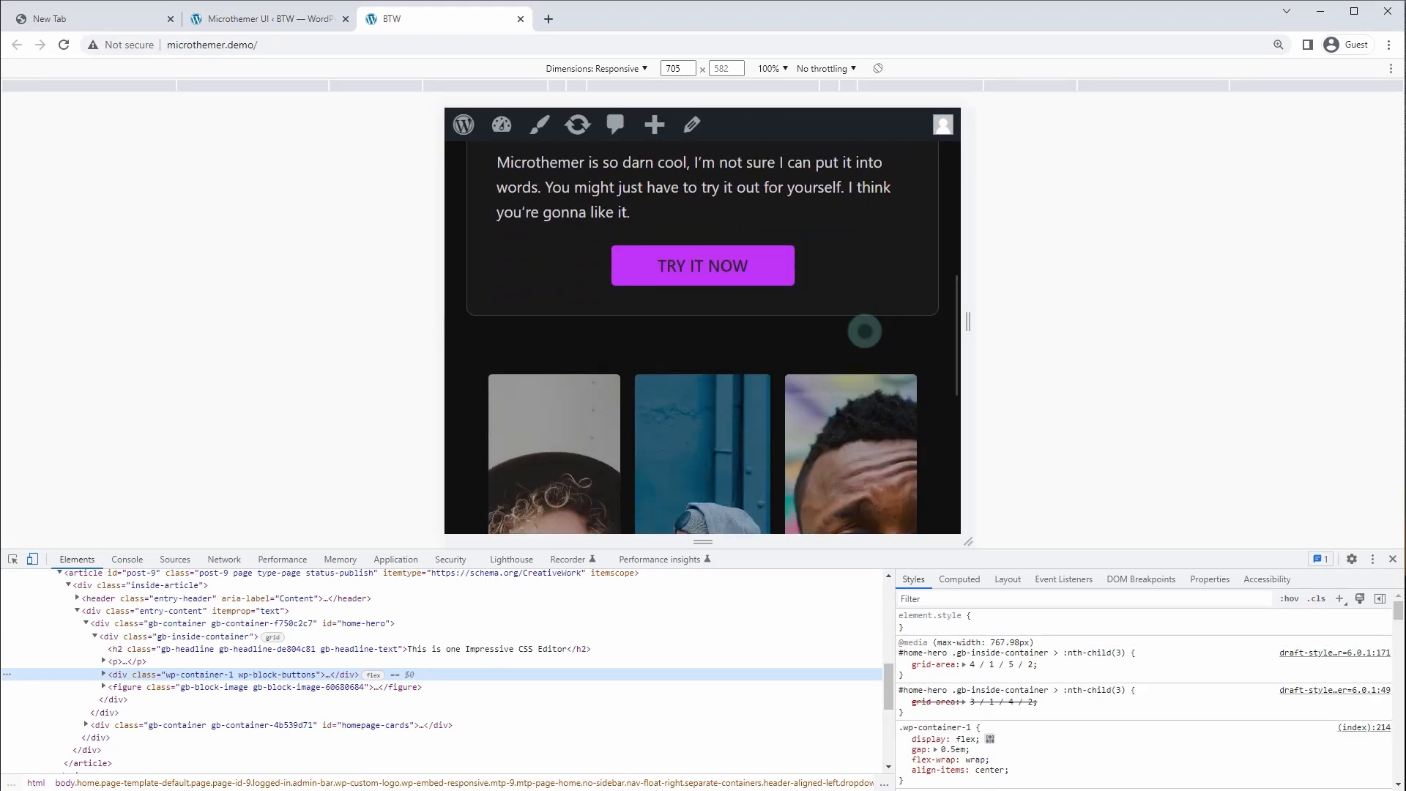
{"action": "scroll", "coordinate": [868, 328], "scroll_direction": "up", "scroll_amount": 3}
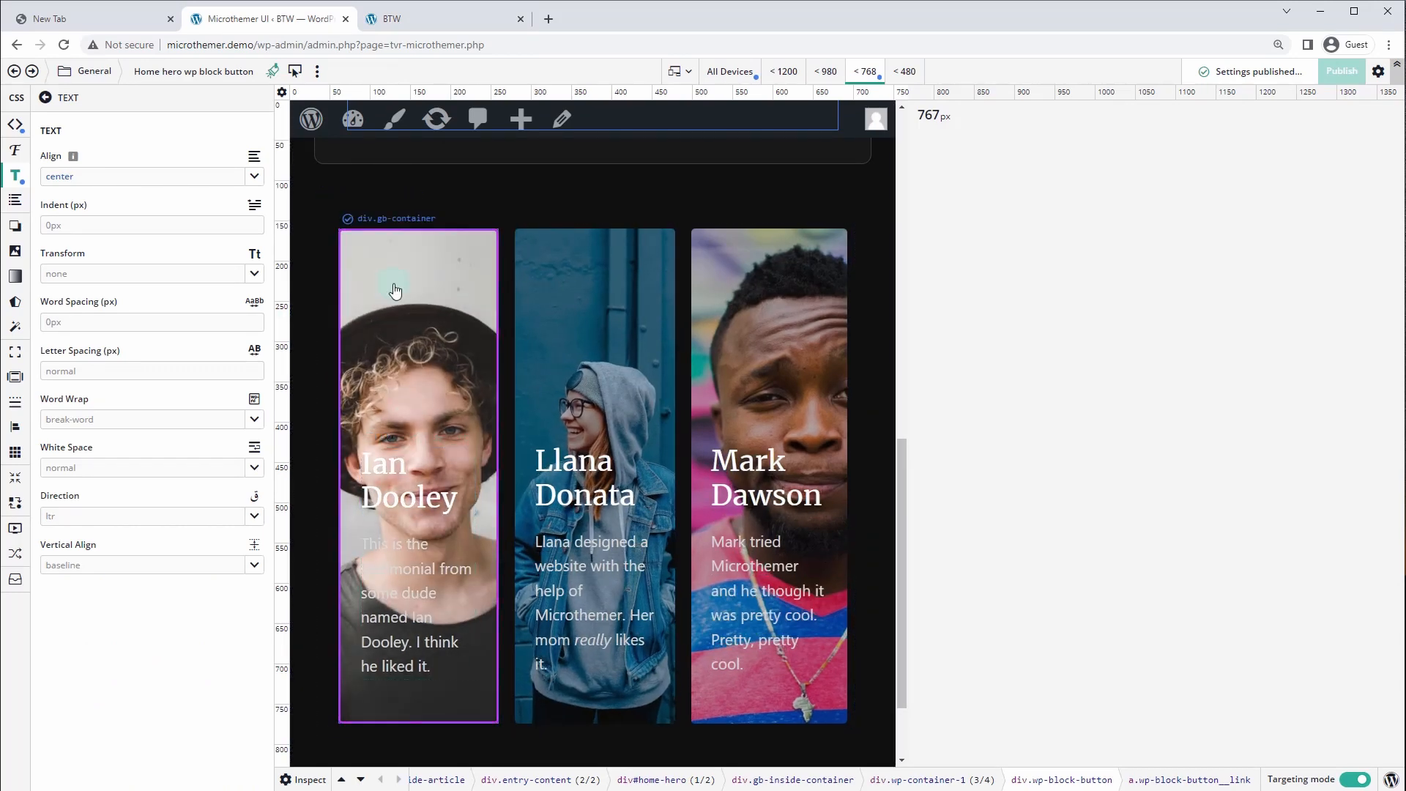
Set the Homepage cards div flex direction to column, leaving flex wrap unset
{"action": "left_click", "coordinate": [84, 74]}
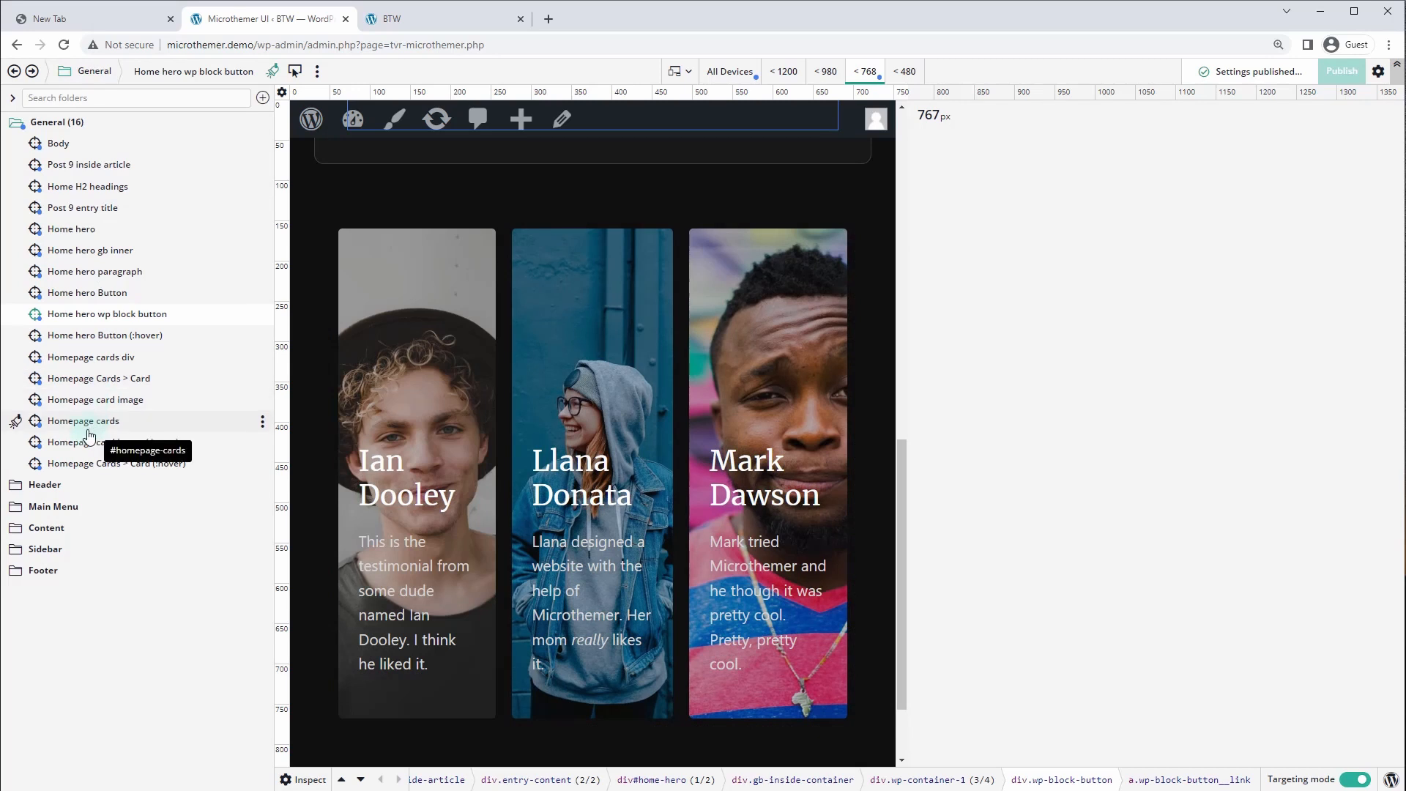
{"action": "left_click", "coordinate": [91, 357]}
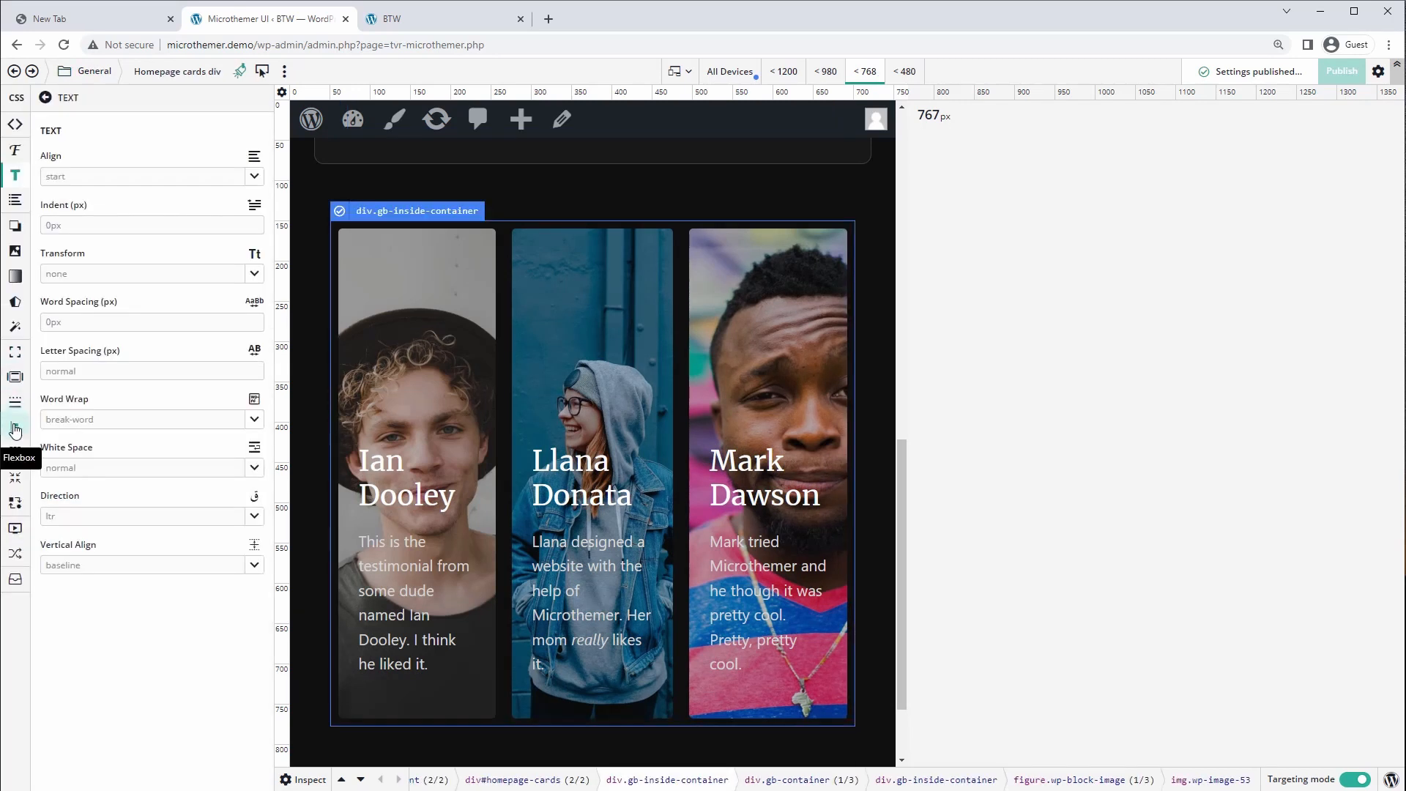
{"action": "left_click", "coordinate": [15, 429]}
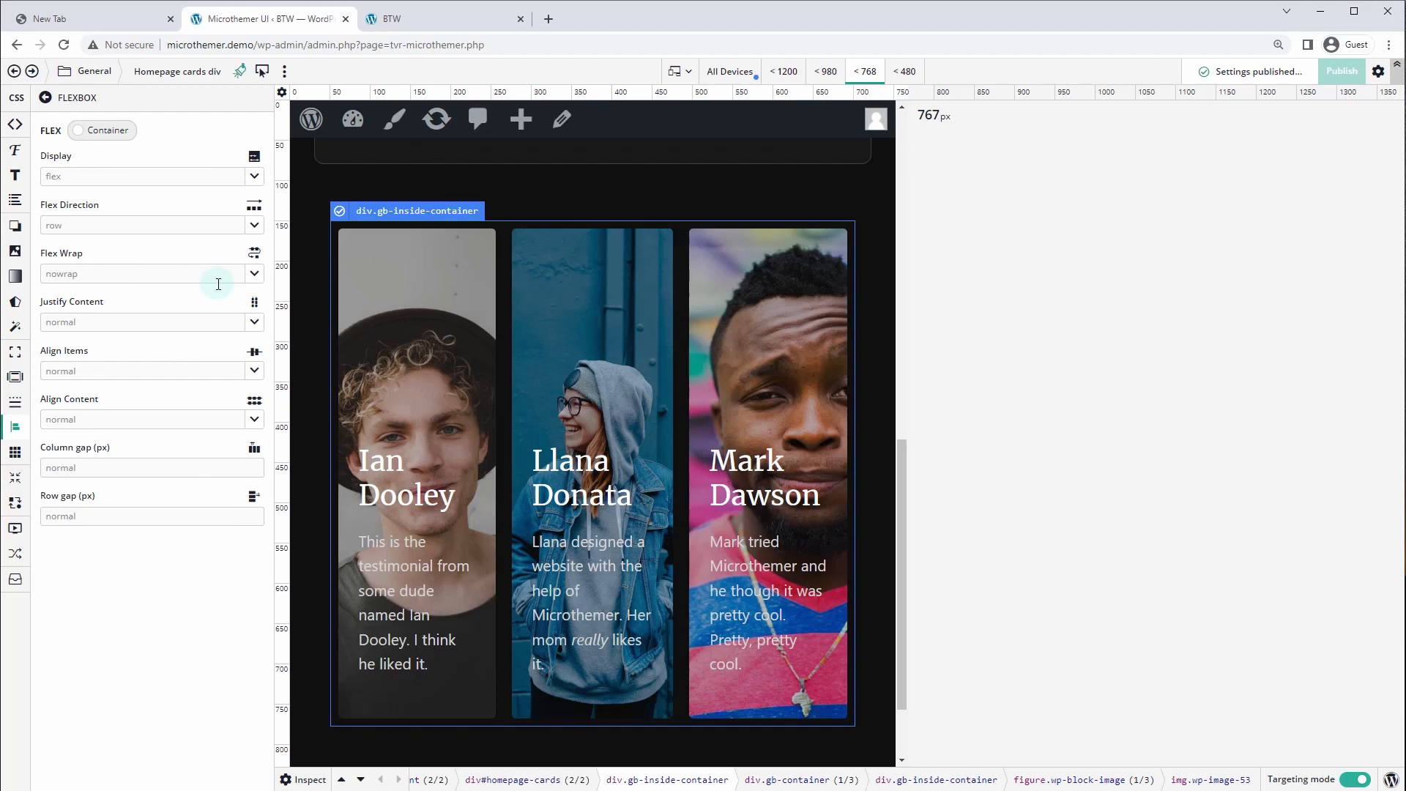
{"action": "left_click", "coordinate": [254, 276]}
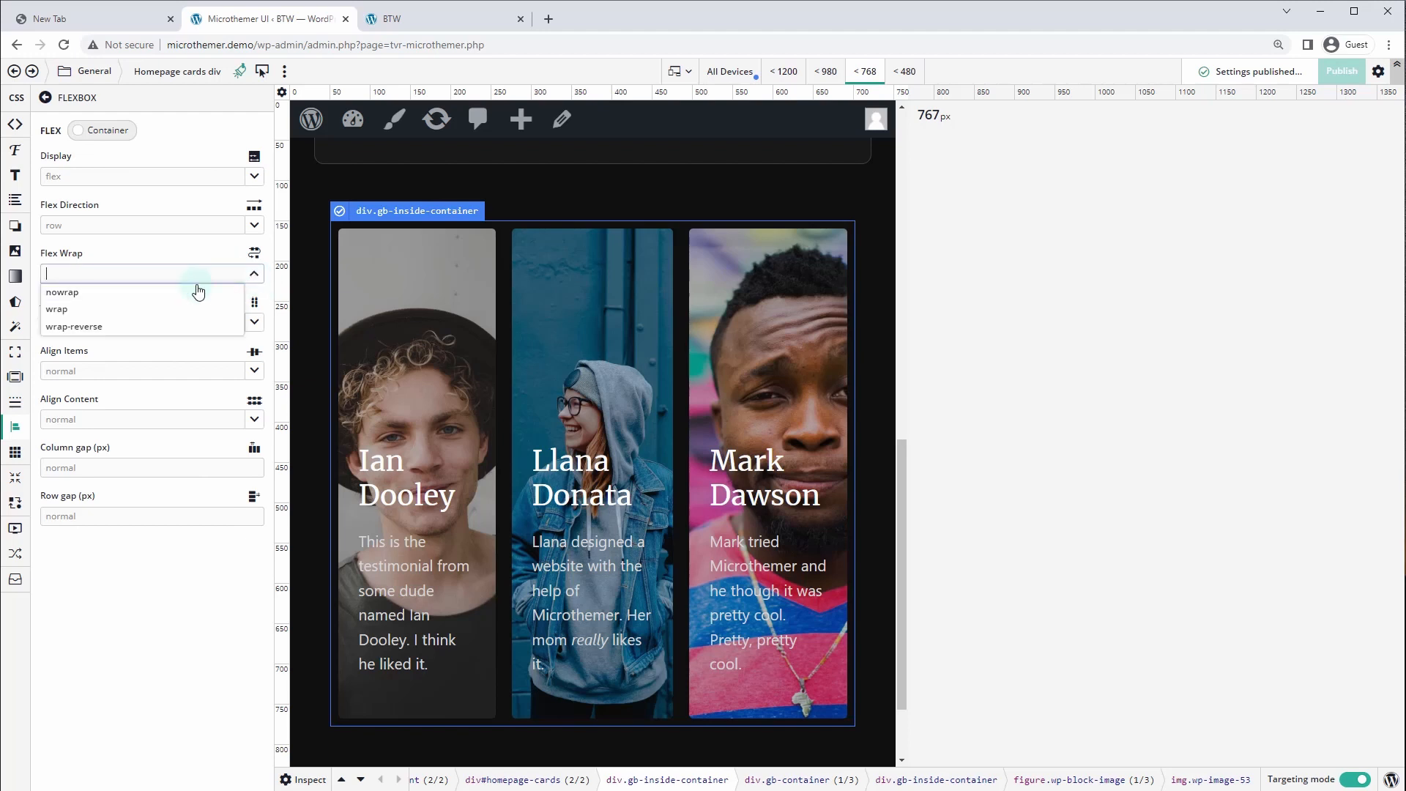
{"action": "left_click", "coordinate": [141, 312]}
{"action": "scroll", "coordinate": [578, 433], "scroll_direction": "down", "scroll_amount": 10}
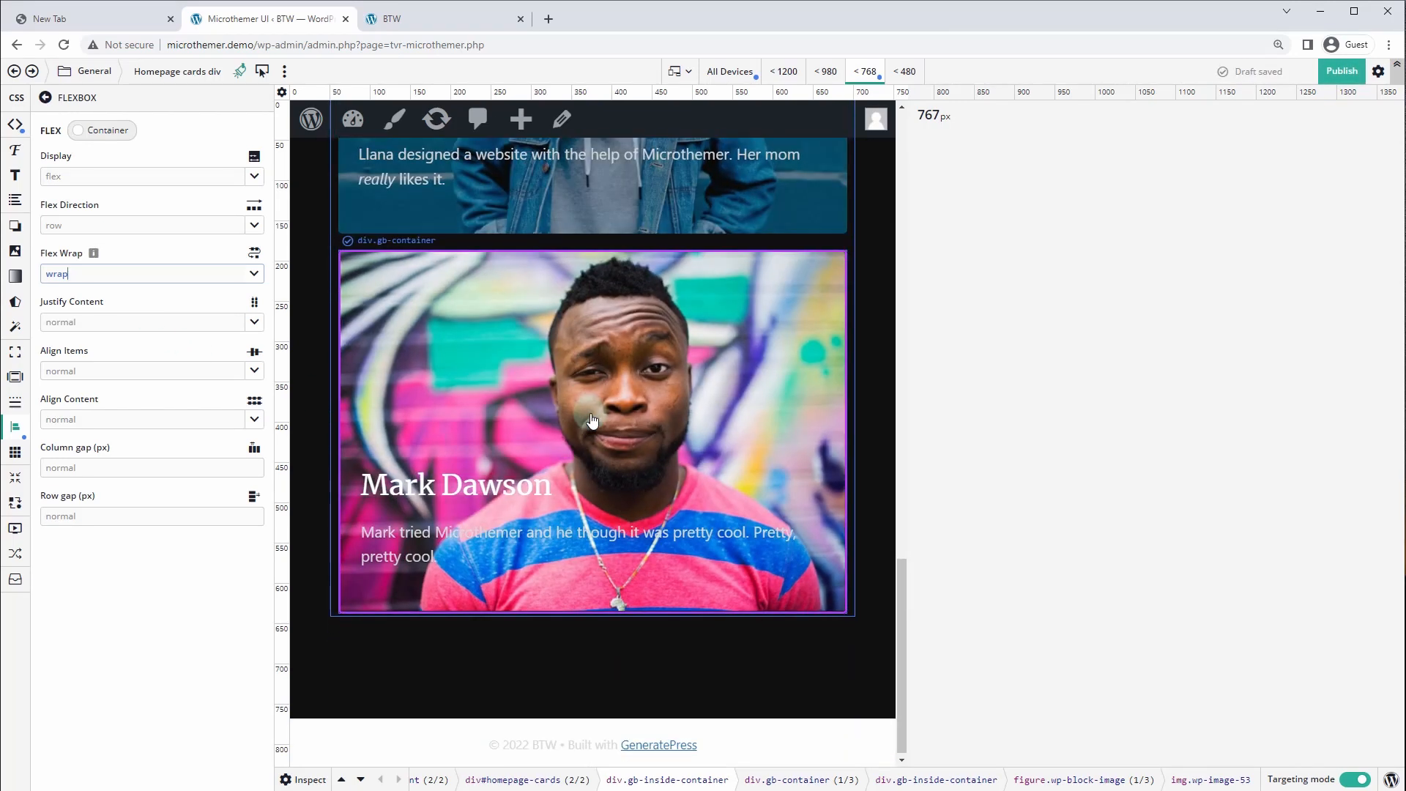
{"action": "scroll", "coordinate": [513, 396], "scroll_direction": "up", "scroll_amount": 6}
{"action": "left_click", "coordinate": [239, 275]}
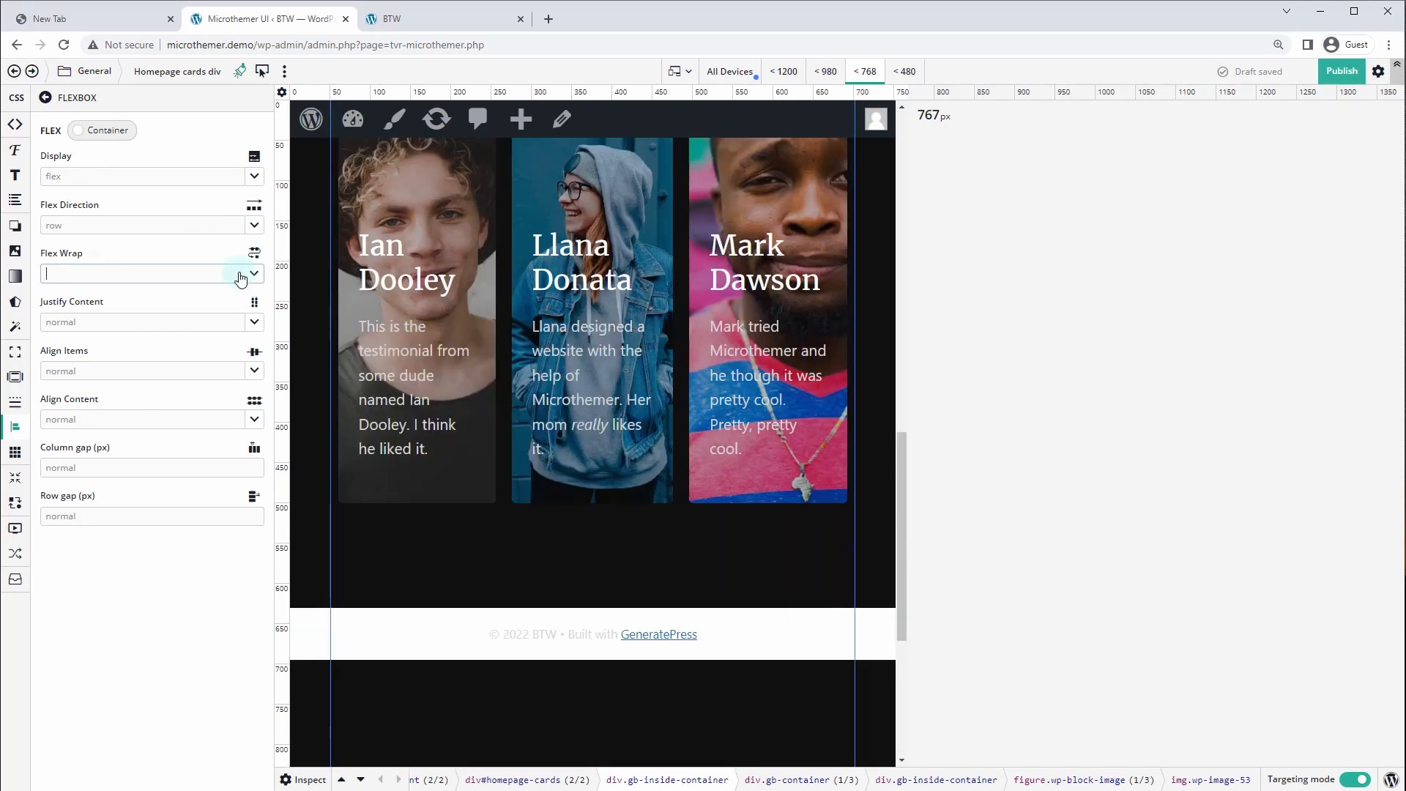
{"action": "left_click", "coordinate": [253, 226]}
{"action": "left_click", "coordinate": [96, 275]}
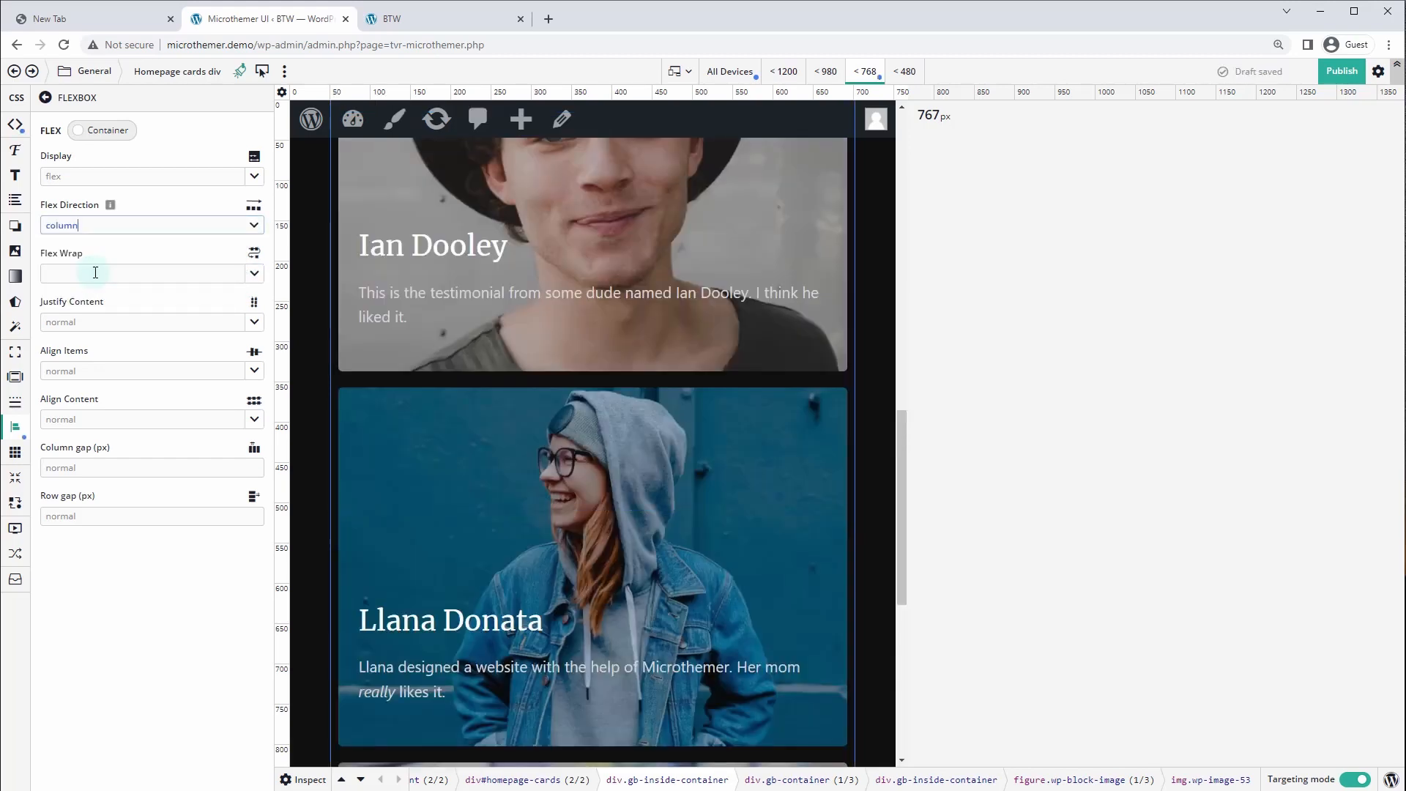
{"action": "scroll", "coordinate": [625, 294], "scroll_direction": "up", "scroll_amount": 4}
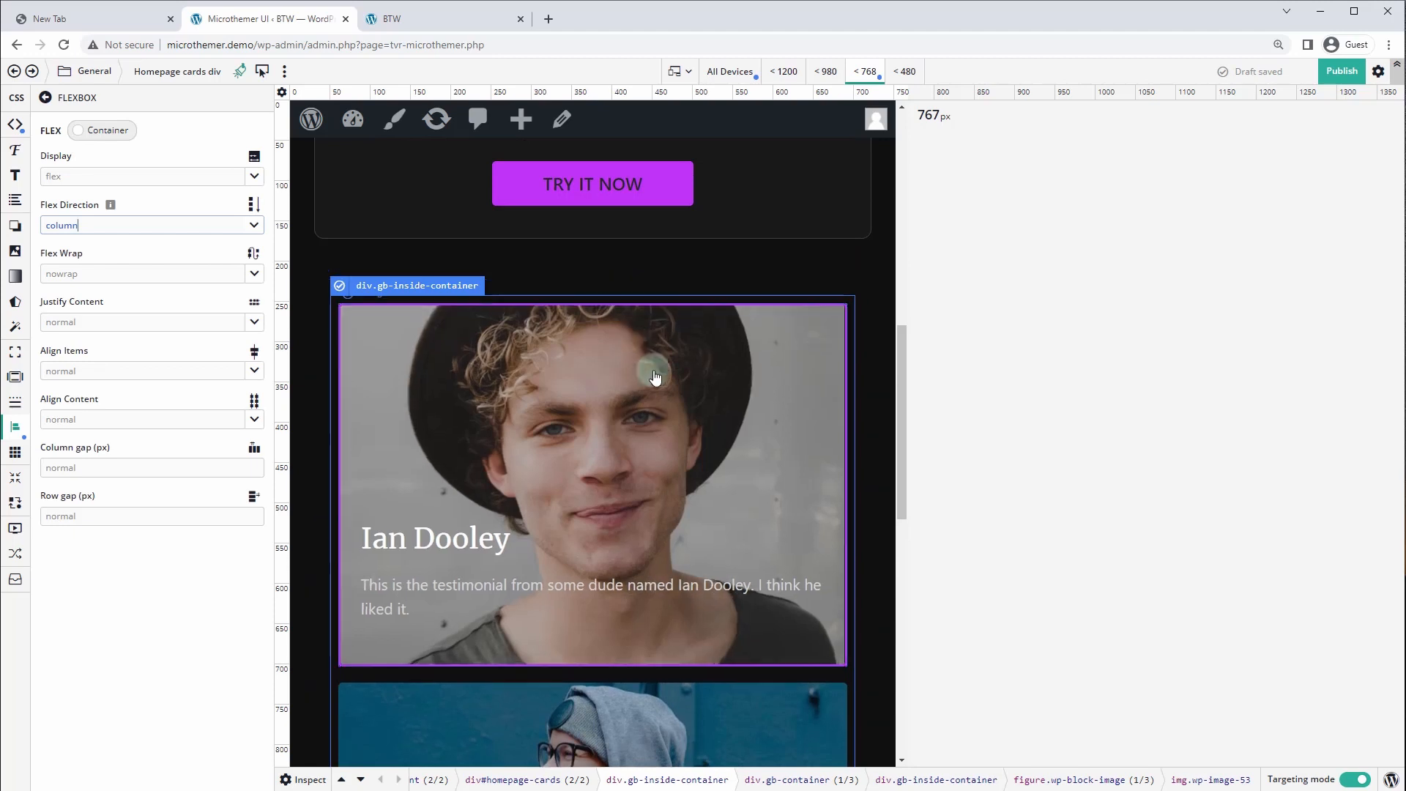
{"action": "scroll", "coordinate": [659, 380], "scroll_direction": "down", "scroll_amount": 1}
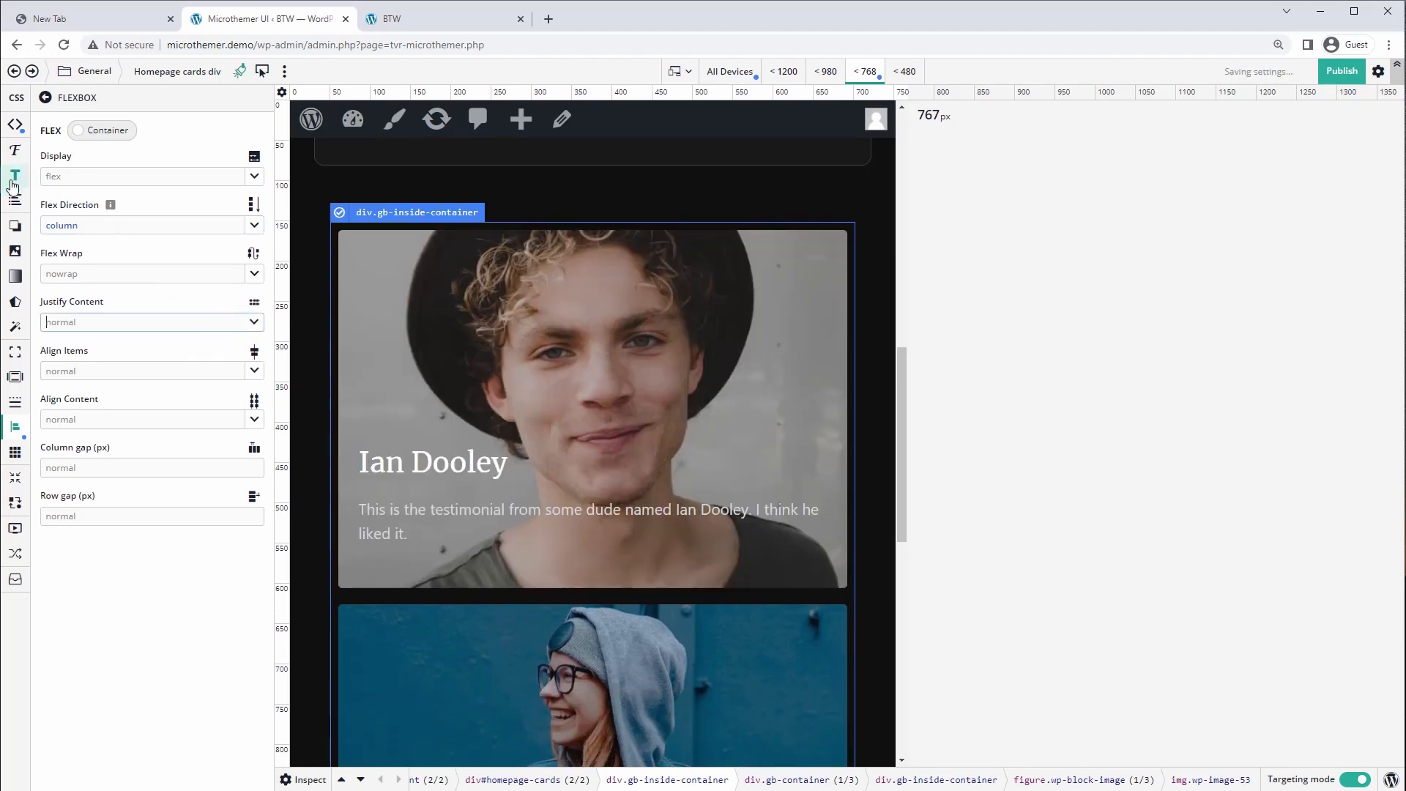
Centre the card text and give it 25px left and right padding
{"action": "left_click", "coordinate": [12, 182]}
{"action": "left_click", "coordinate": [254, 178]}
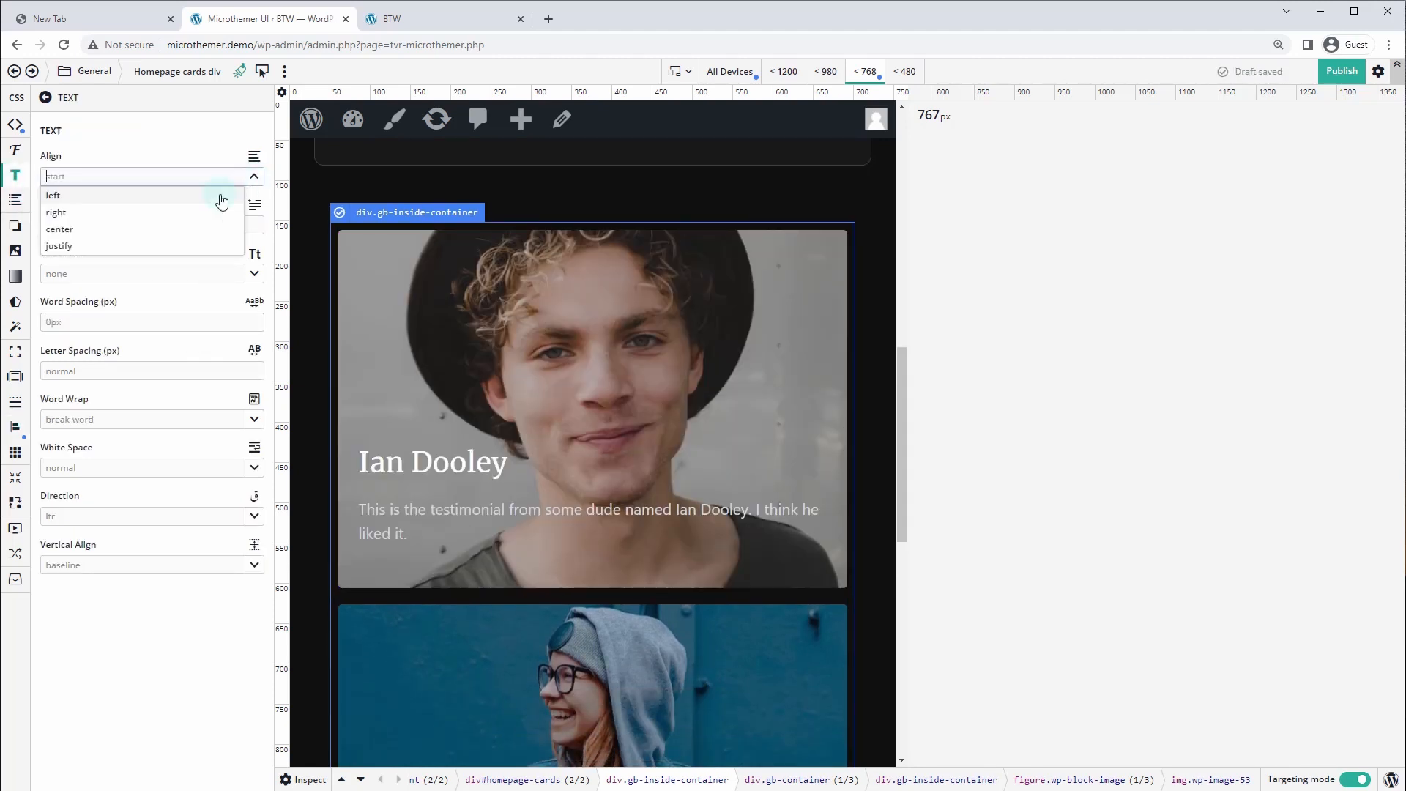
{"action": "left_click", "coordinate": [116, 226]}
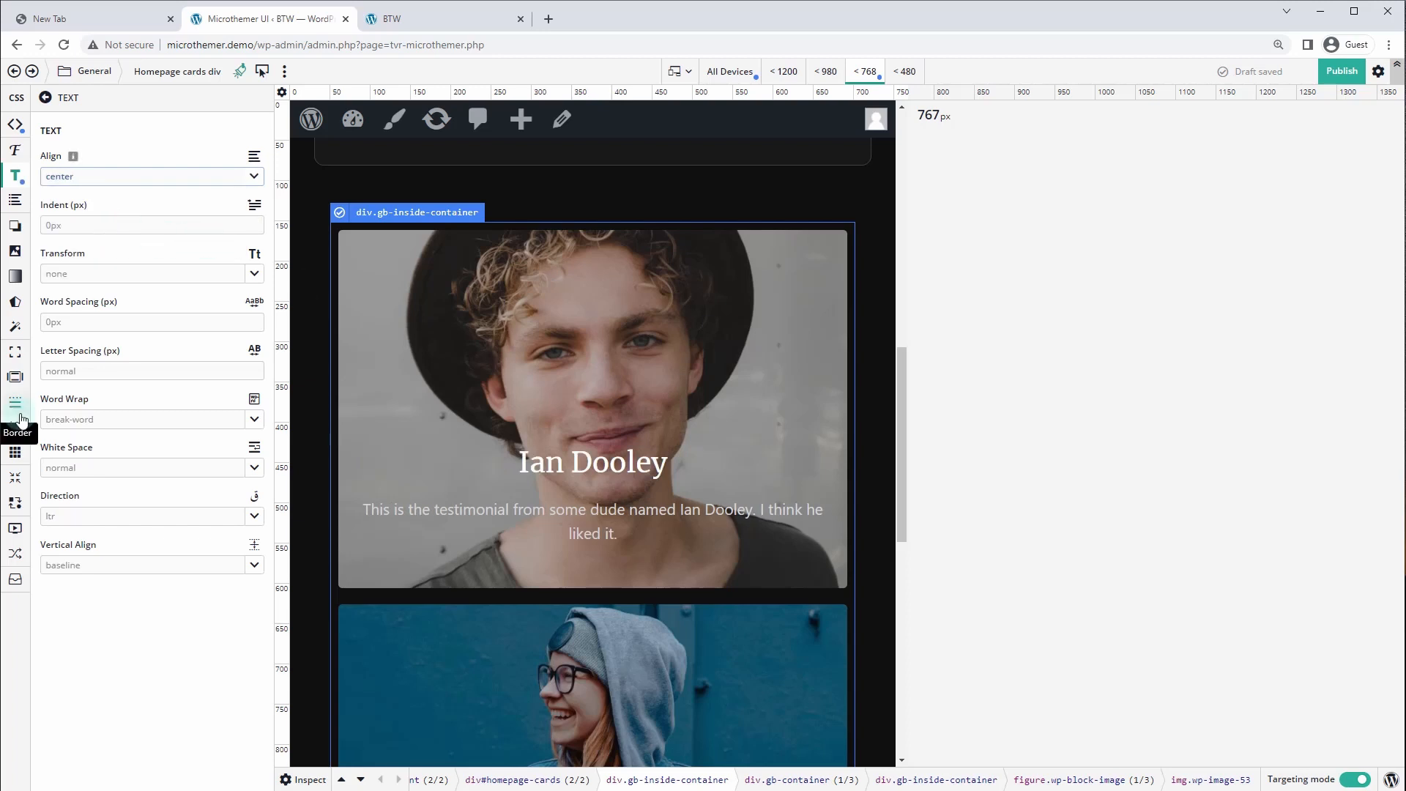
{"action": "left_click", "coordinate": [11, 381]}
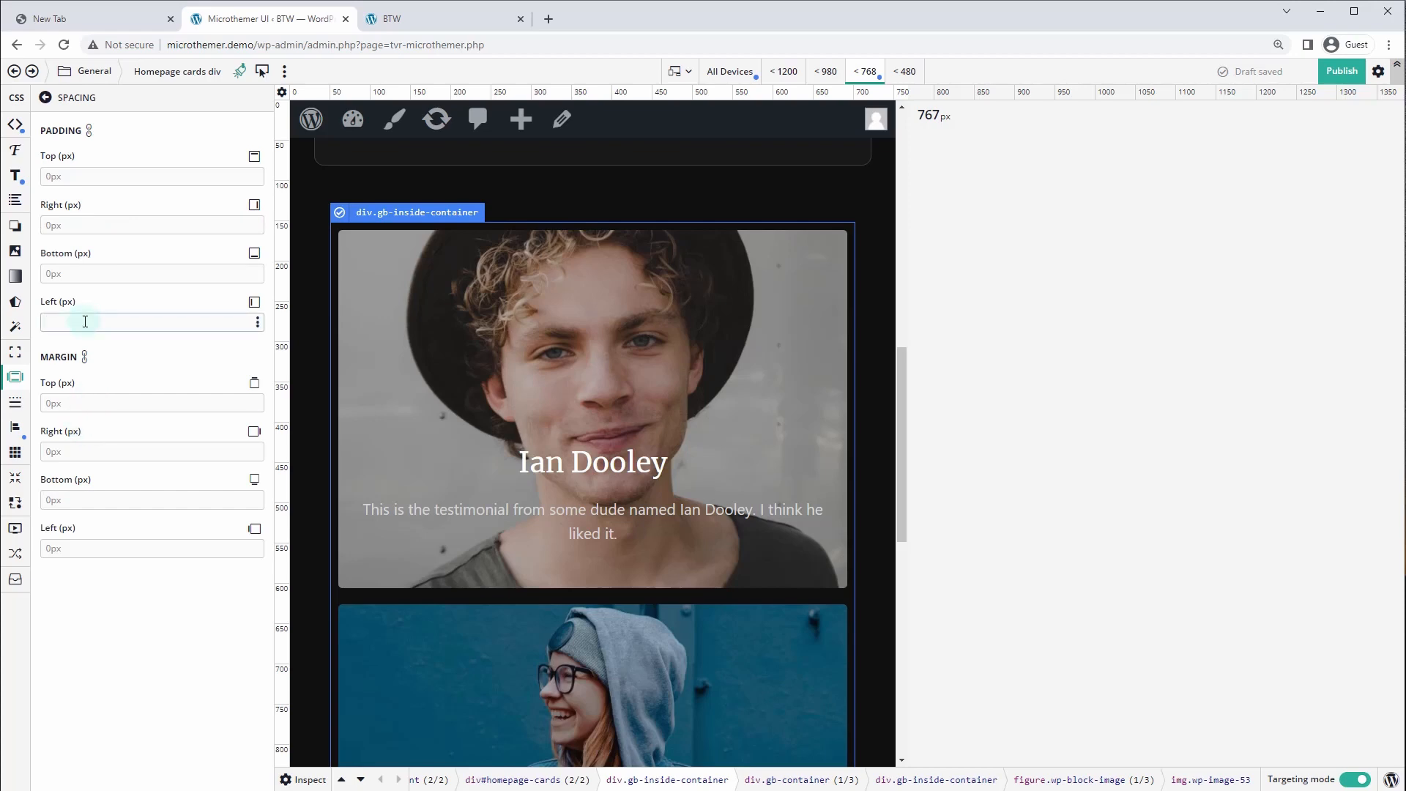
{"action": "type", "text": "25"}
{"action": "left_click", "coordinate": [65, 225]}
{"action": "type", "text": "25"}
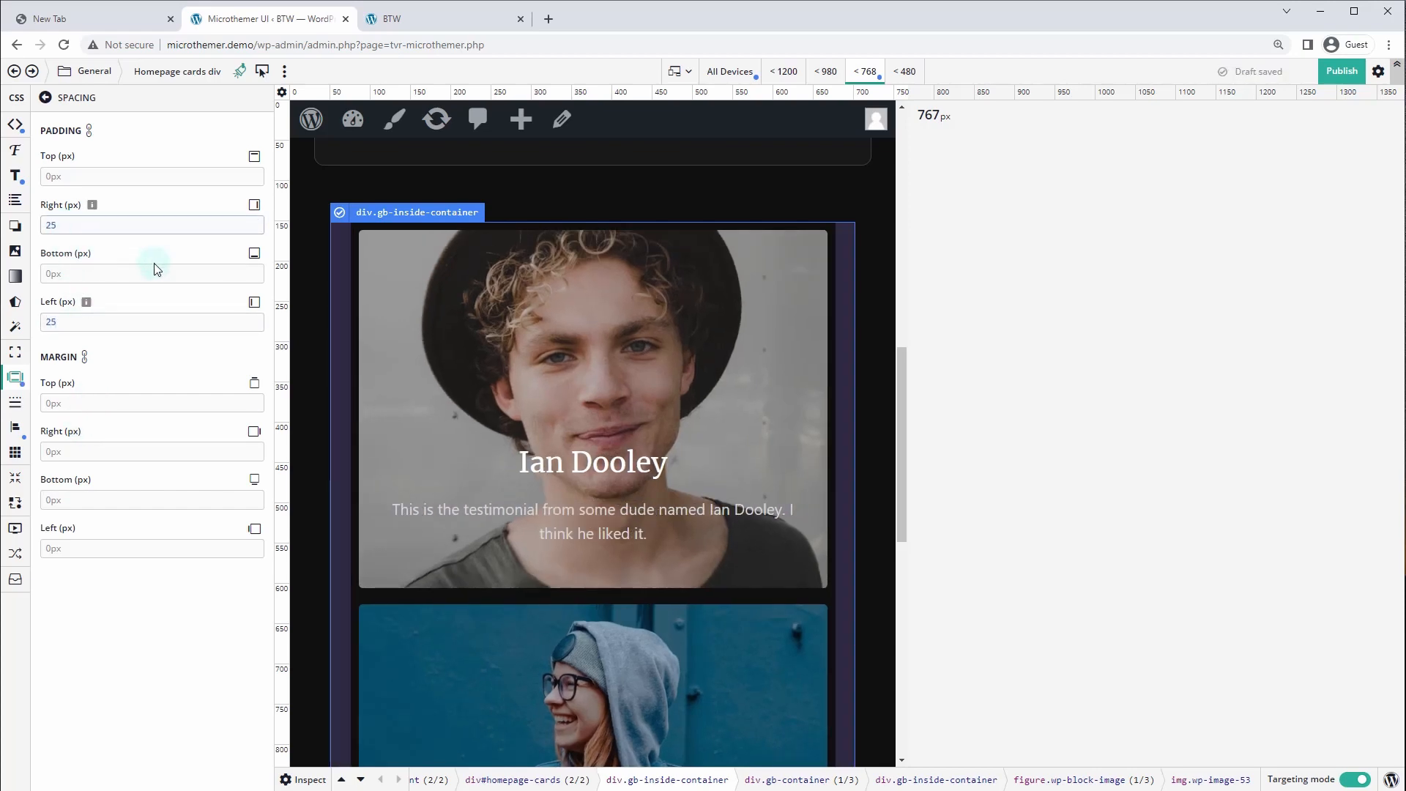
{"action": "key", "text": "ctrl+Tab"}
{"action": "scroll", "coordinate": [725, 367], "scroll_direction": "down", "scroll_amount": 10}
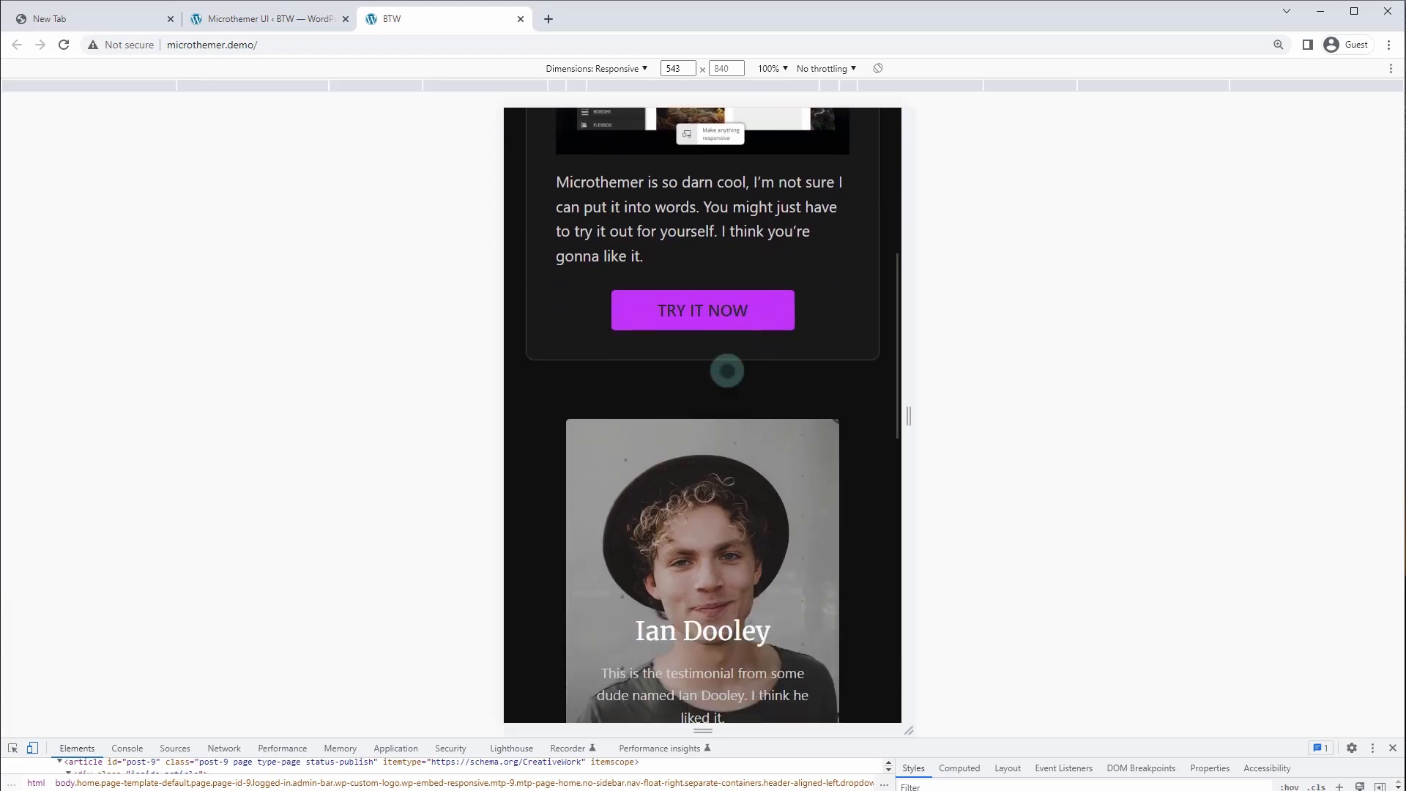
Scroll the live page to check the stacked cards at 543px, then return to Microthemer
{"action": "scroll", "coordinate": [727, 371], "scroll_direction": "down", "scroll_amount": 8}
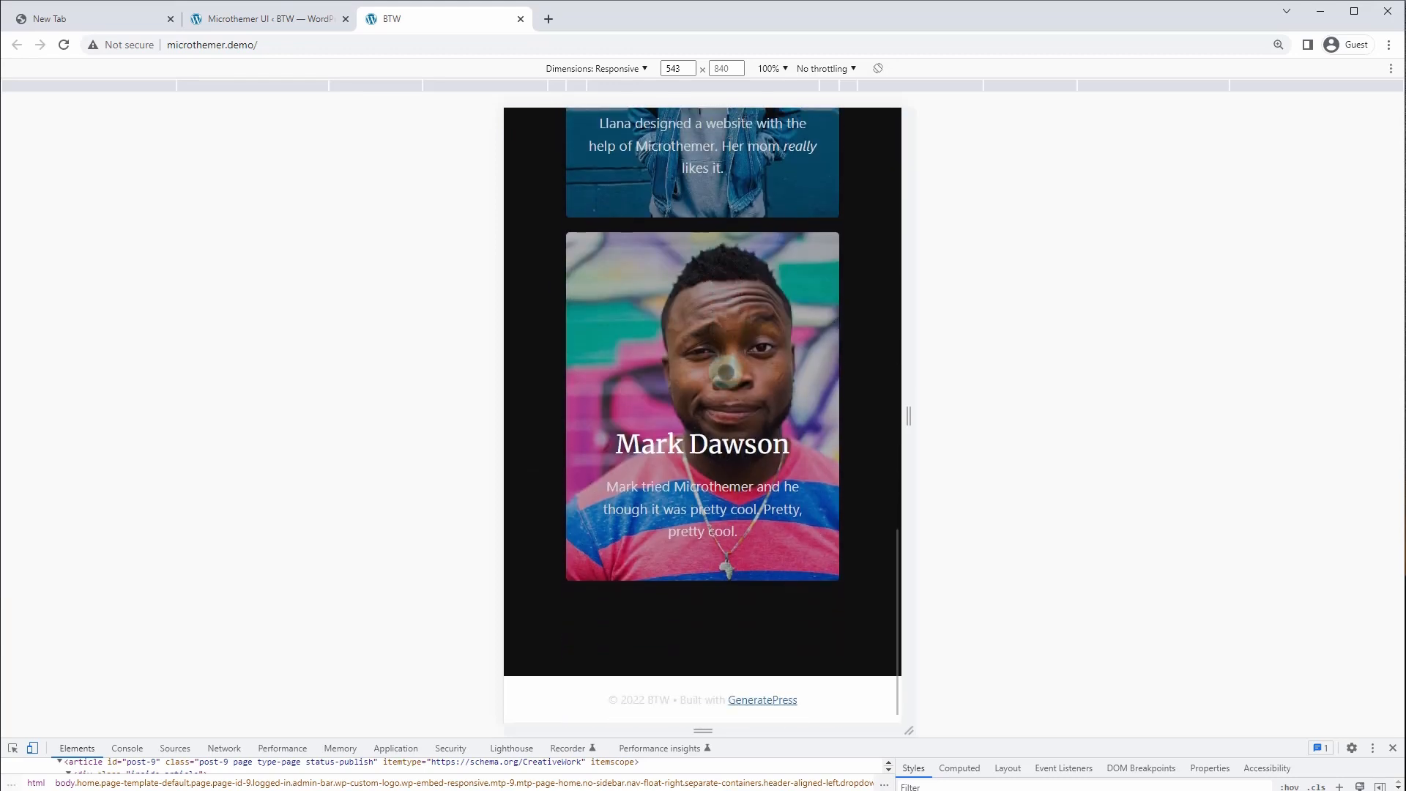
{"action": "scroll", "coordinate": [725, 373], "scroll_direction": "up", "scroll_amount": 15}
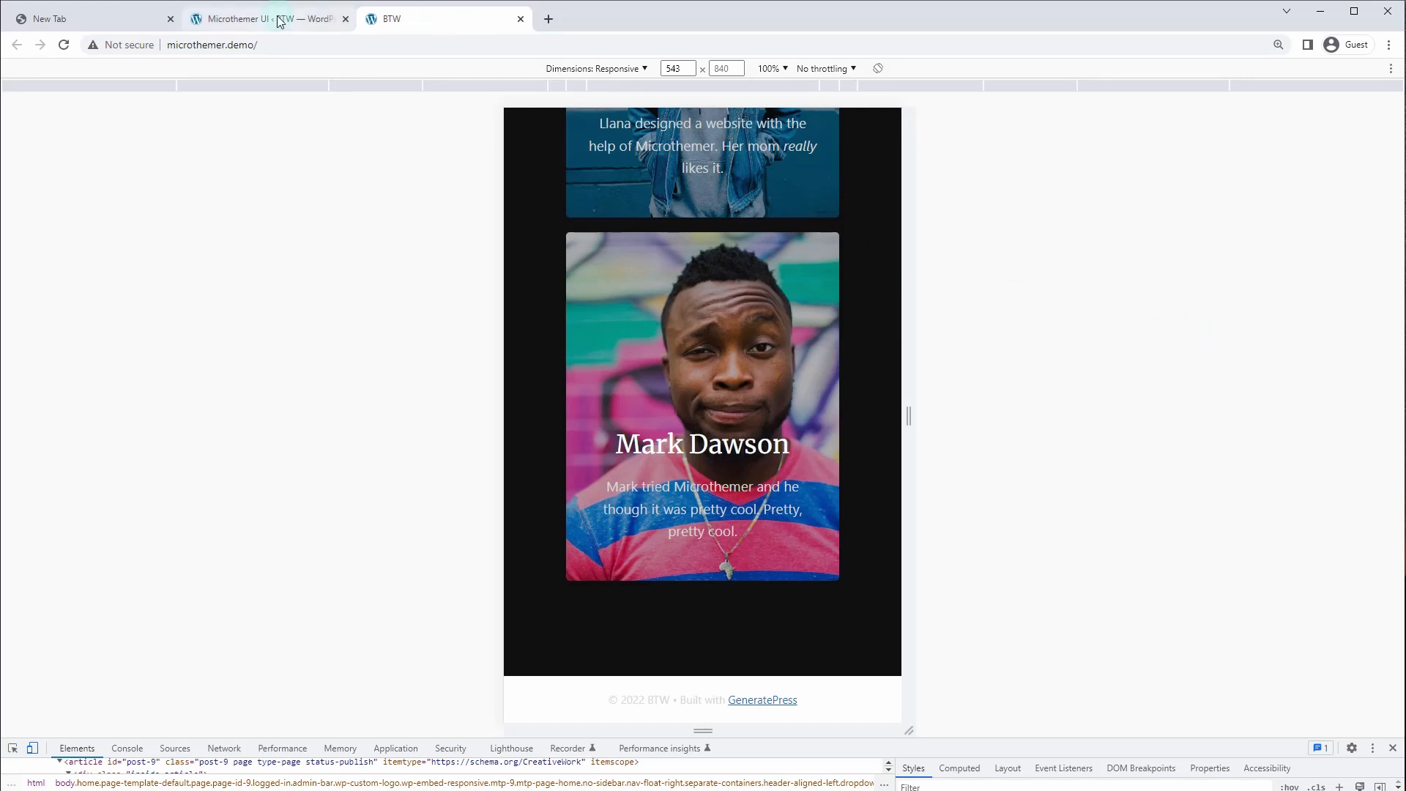
{"action": "left_click", "coordinate": [281, 21]}
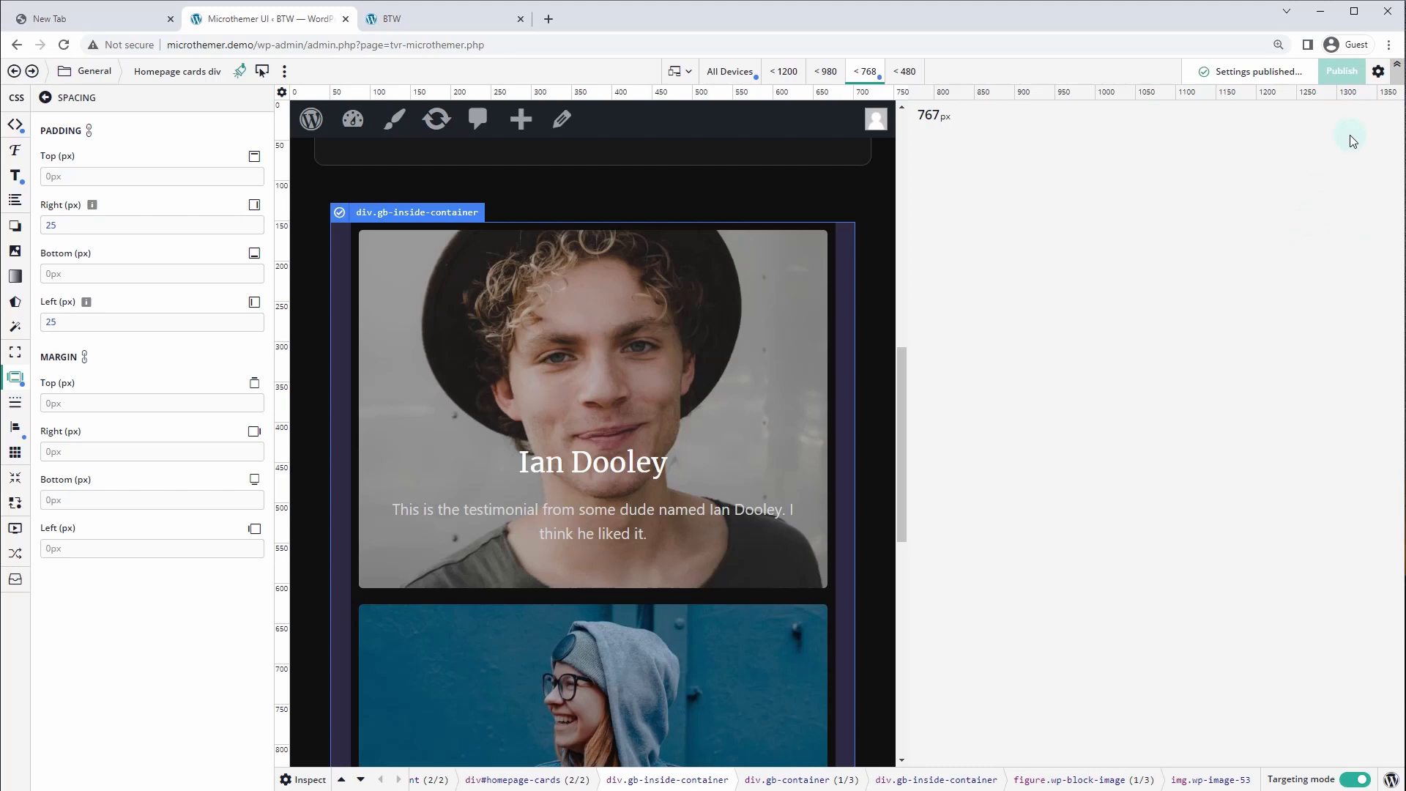
Open Generated code from the settings gear and scroll to the Homepage cards div CSS
{"action": "left_click", "coordinate": [1377, 71]}
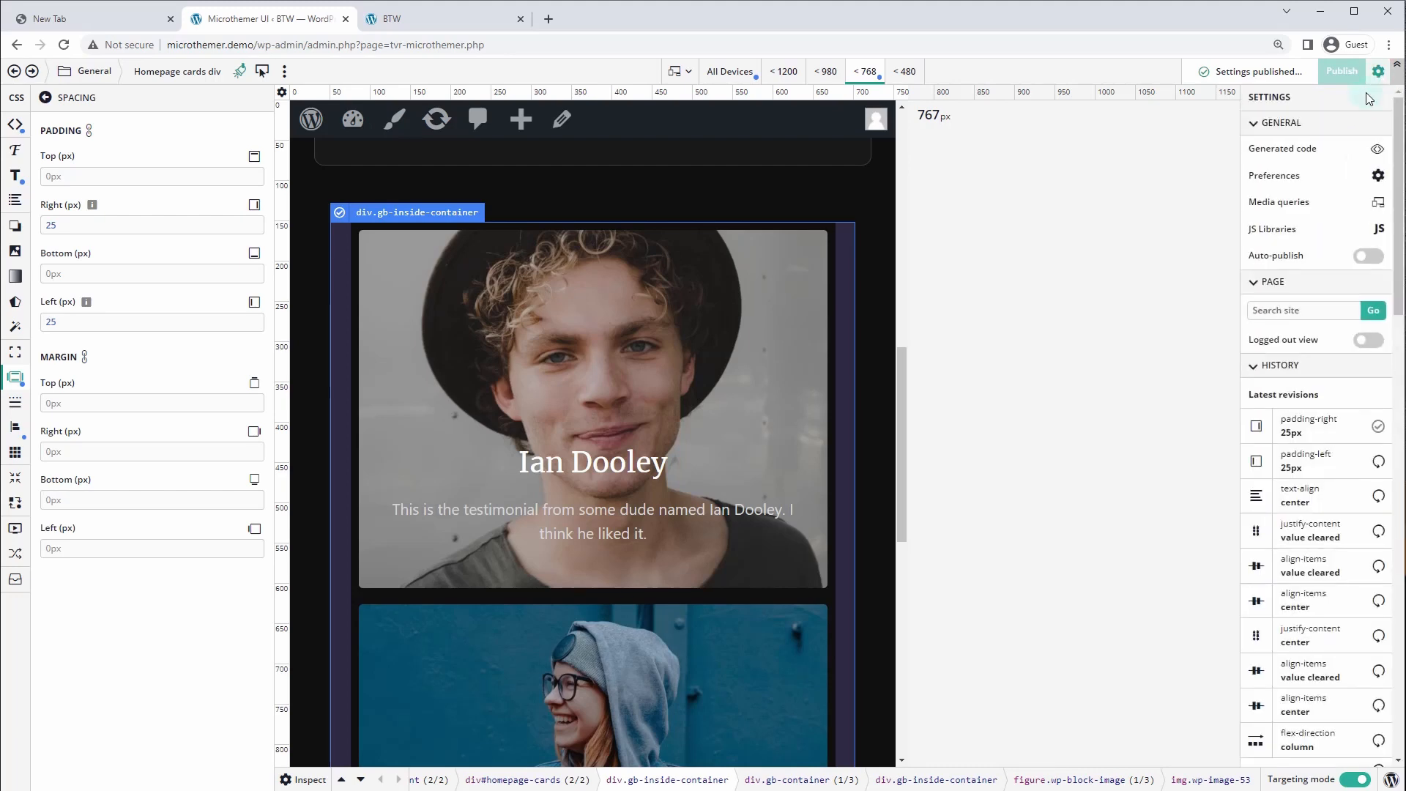
{"action": "left_click", "coordinate": [1311, 149]}
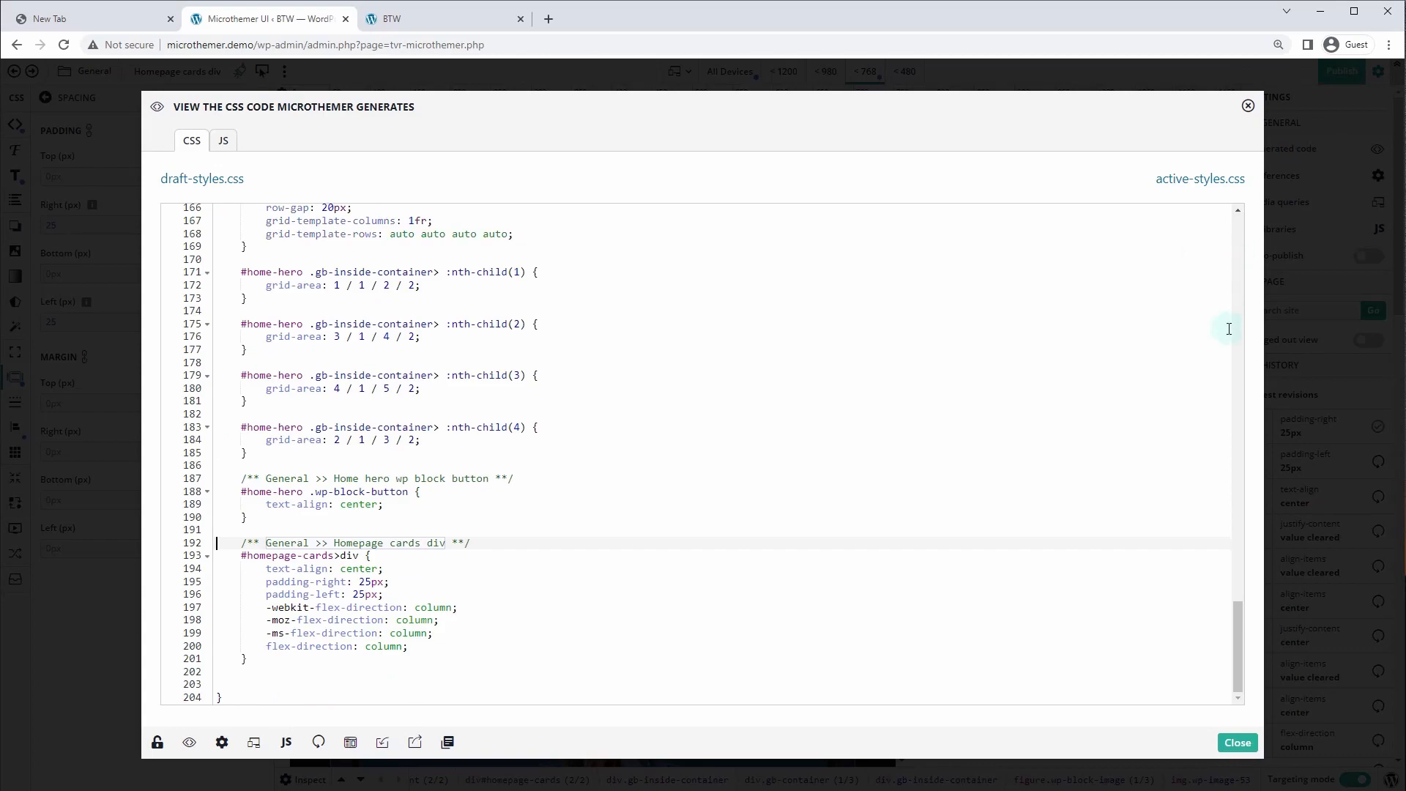
{"action": "left_click_drag", "start_coordinate": [1236, 645], "coordinate": [1243, 705]}
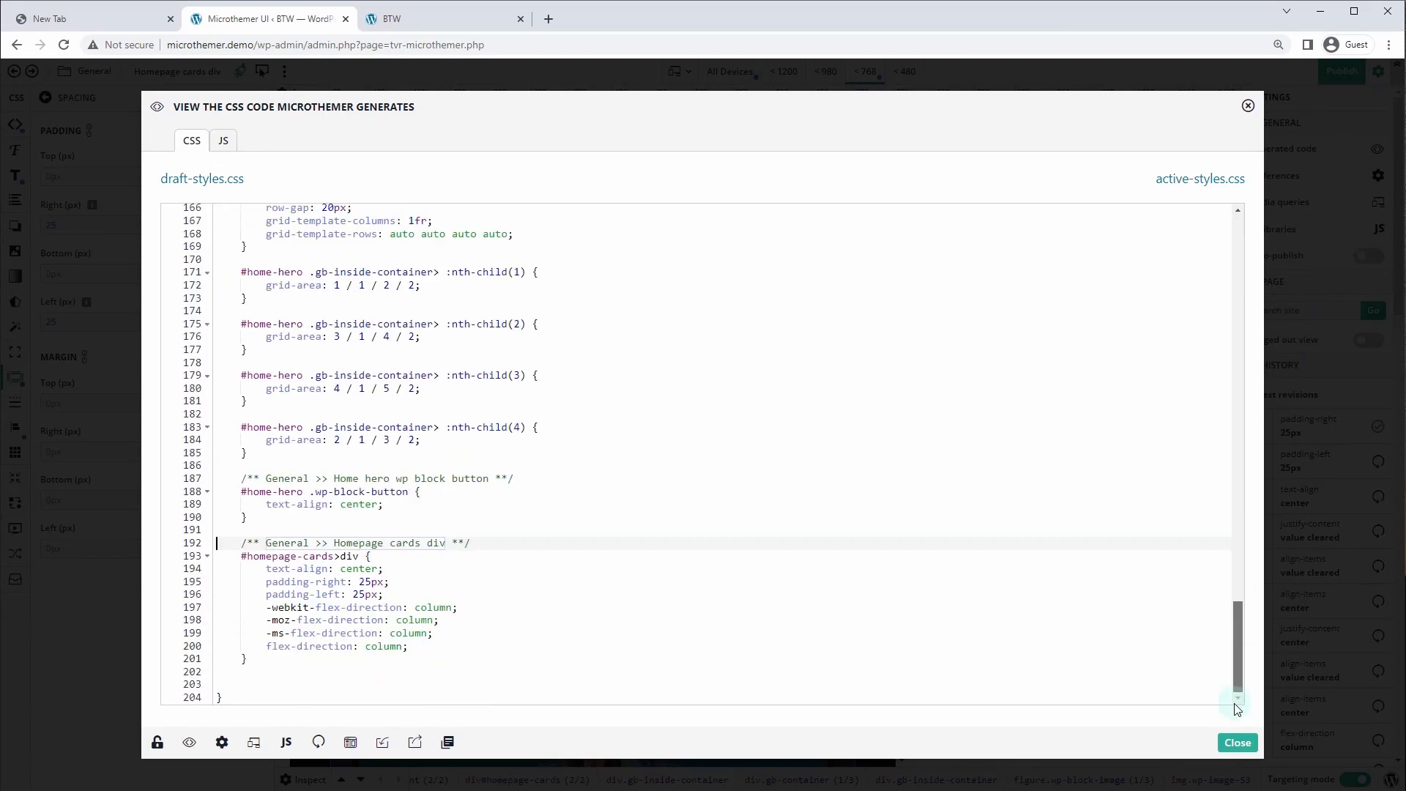